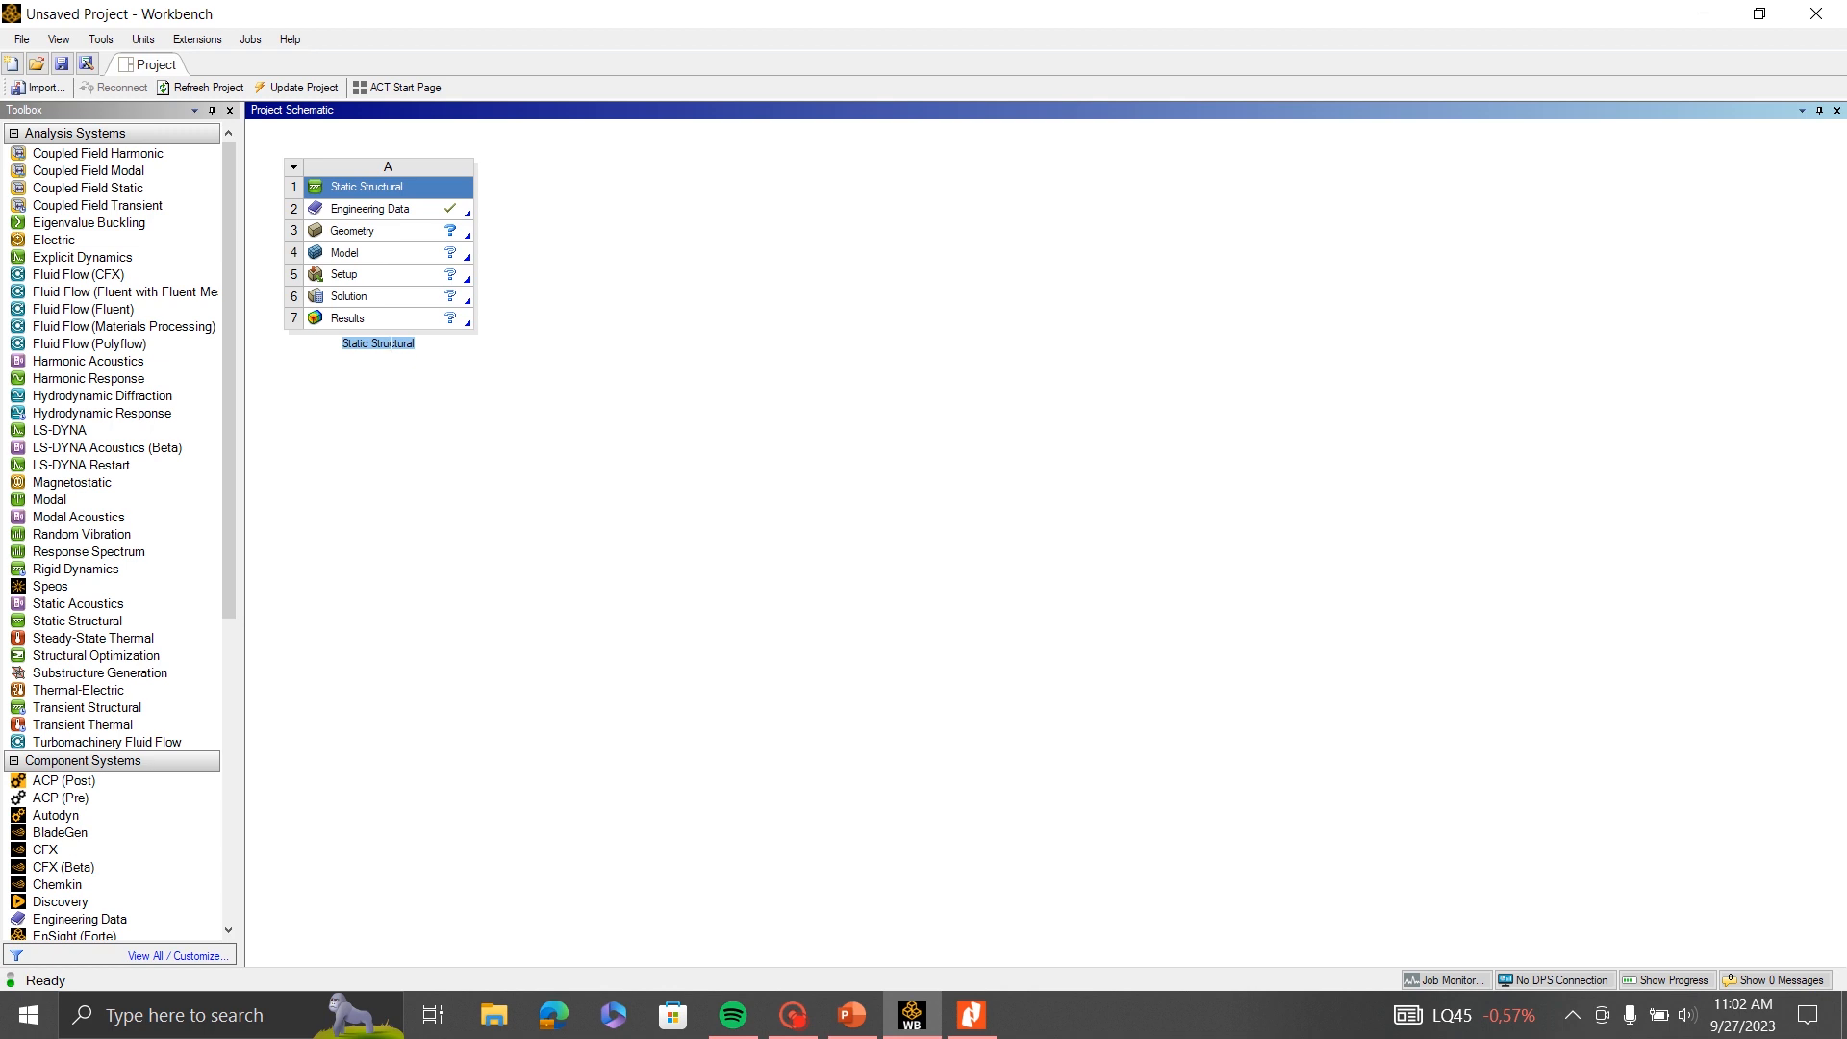
- Name the Static Structural system "Bike Frame 2d"
type("Bike Frame 2d")
left_click(731, 502)
- Open the system's Engineering Data and add Aluminum Alloy from the General Materials source
double_click(395, 210)
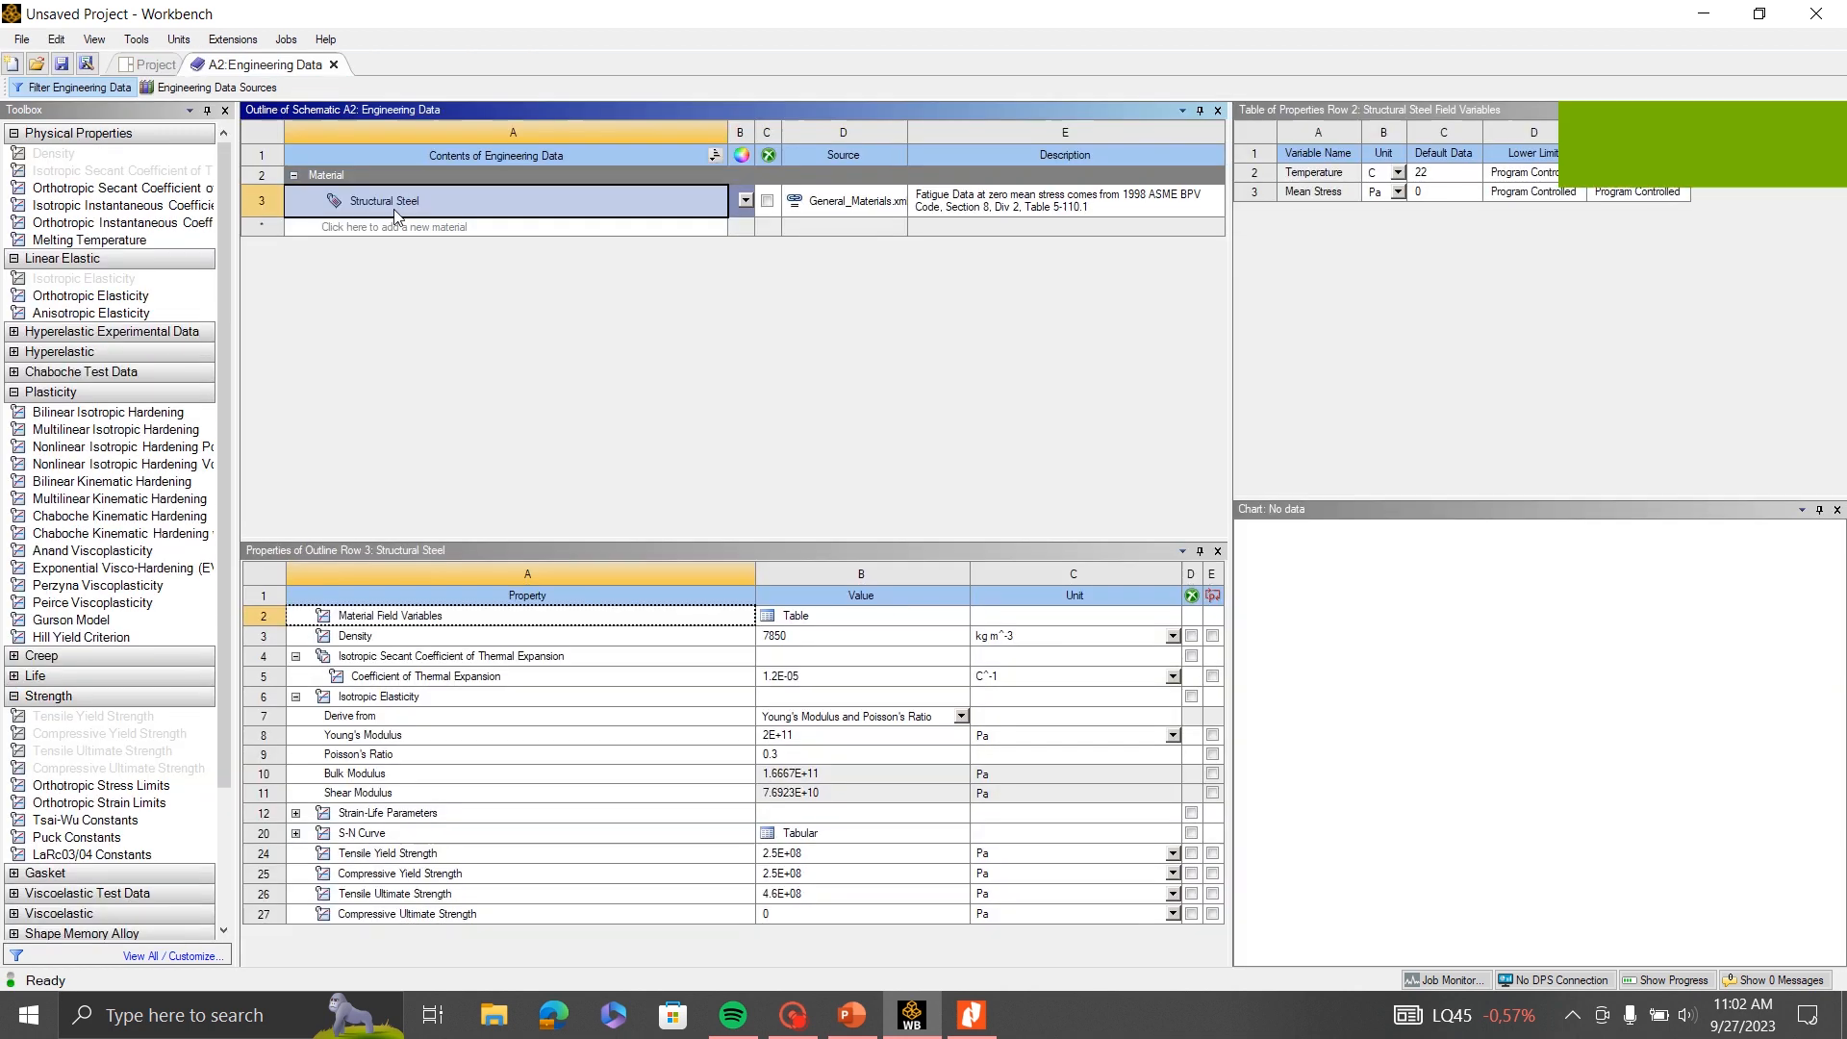
left_click(217, 87)
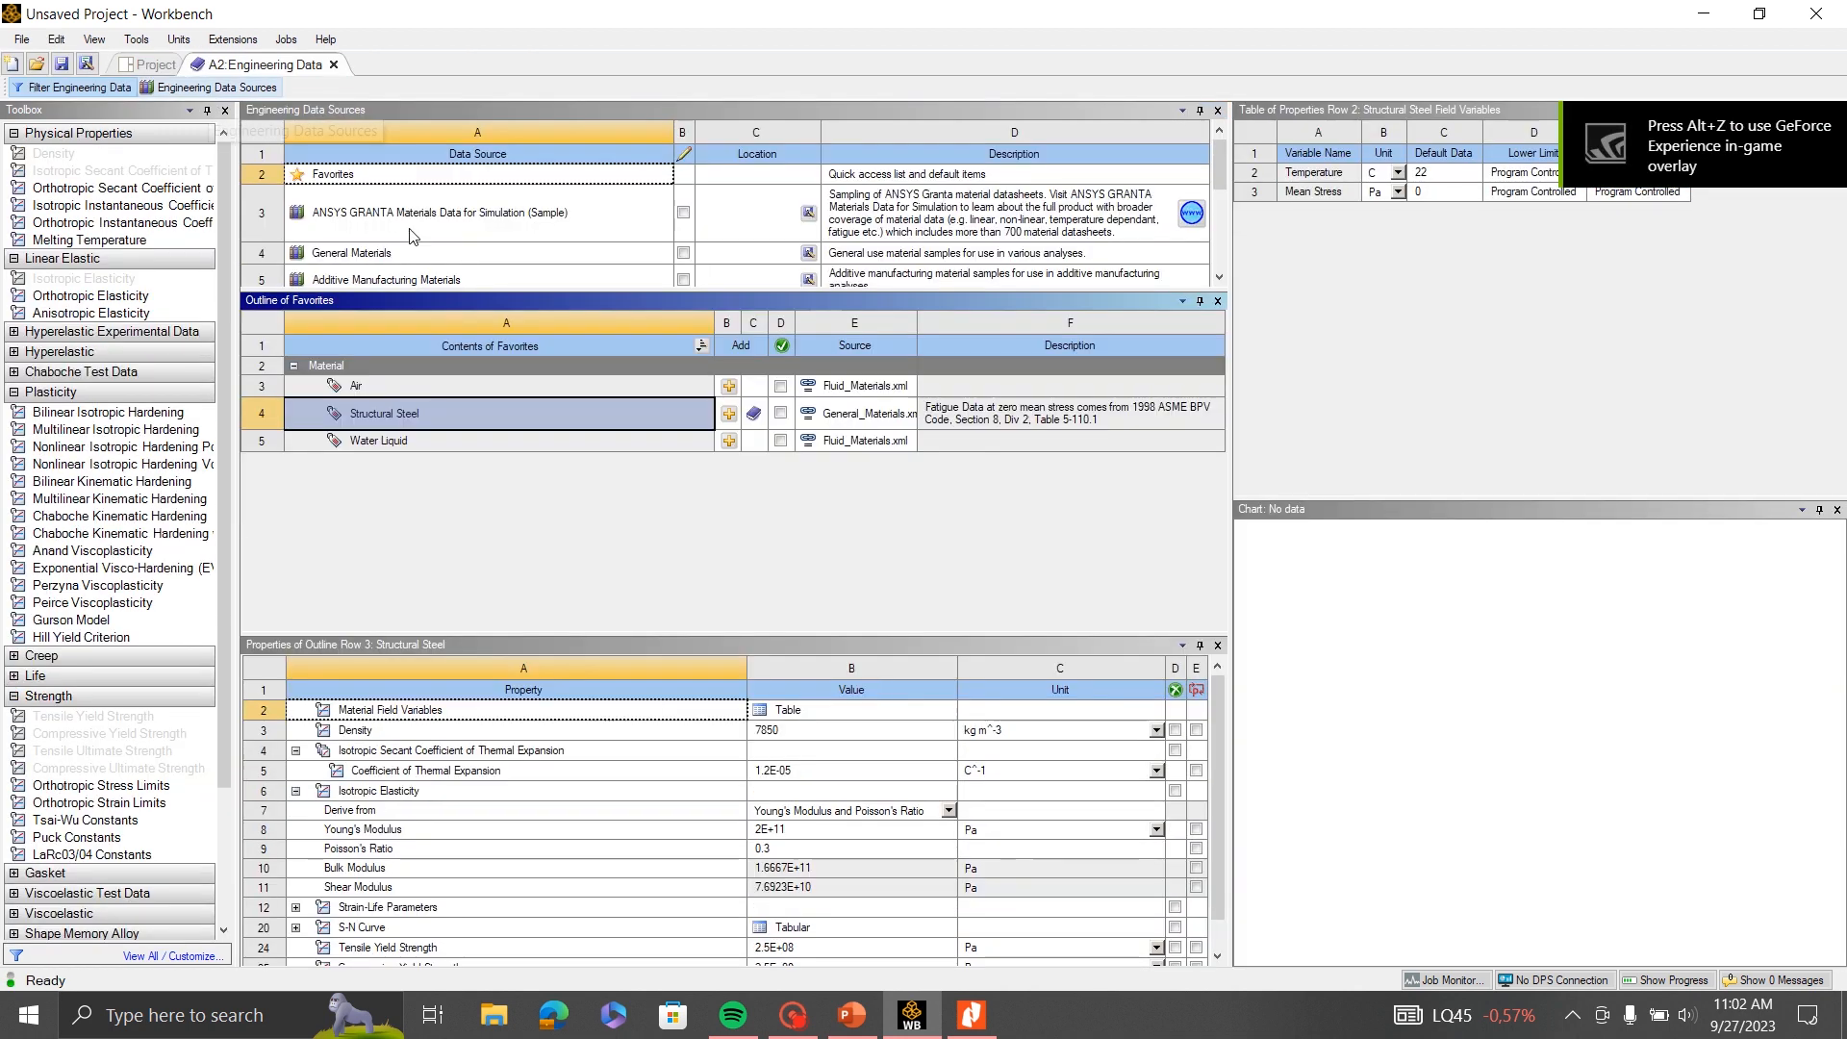
left_click(415, 255)
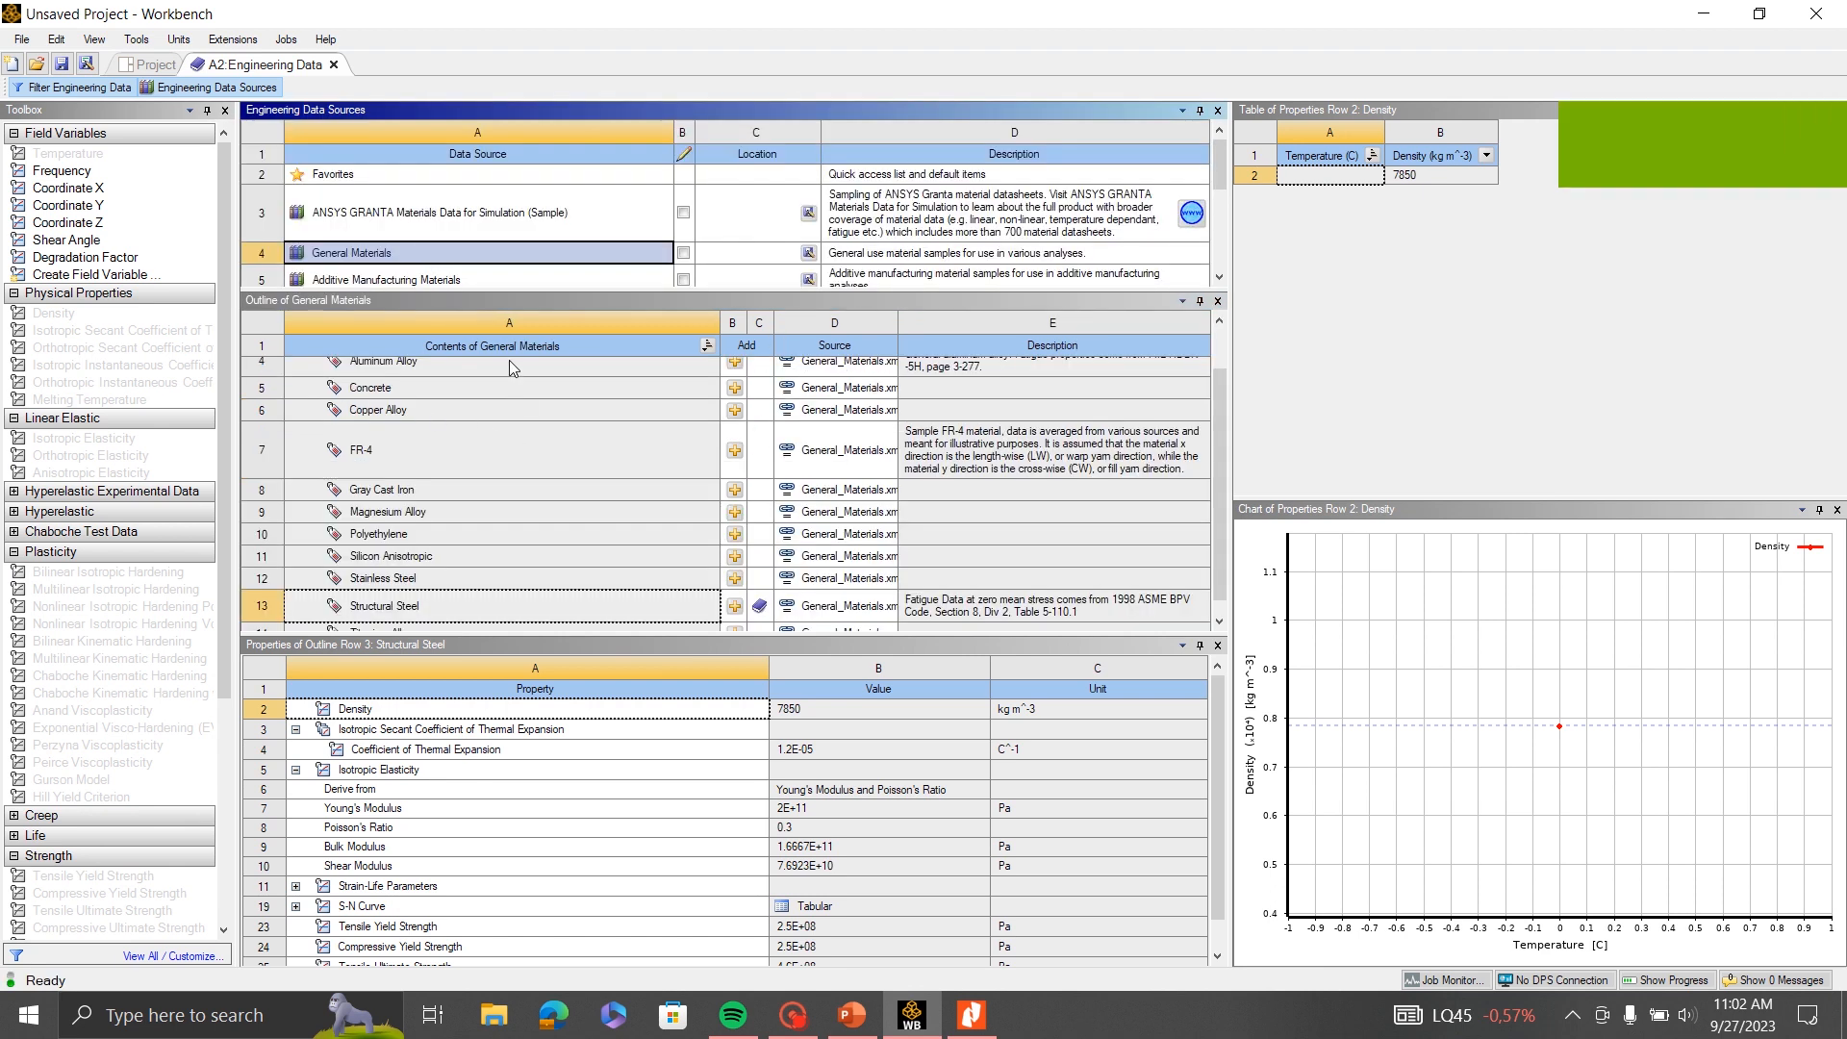
scroll(685, 415, "up", 2)
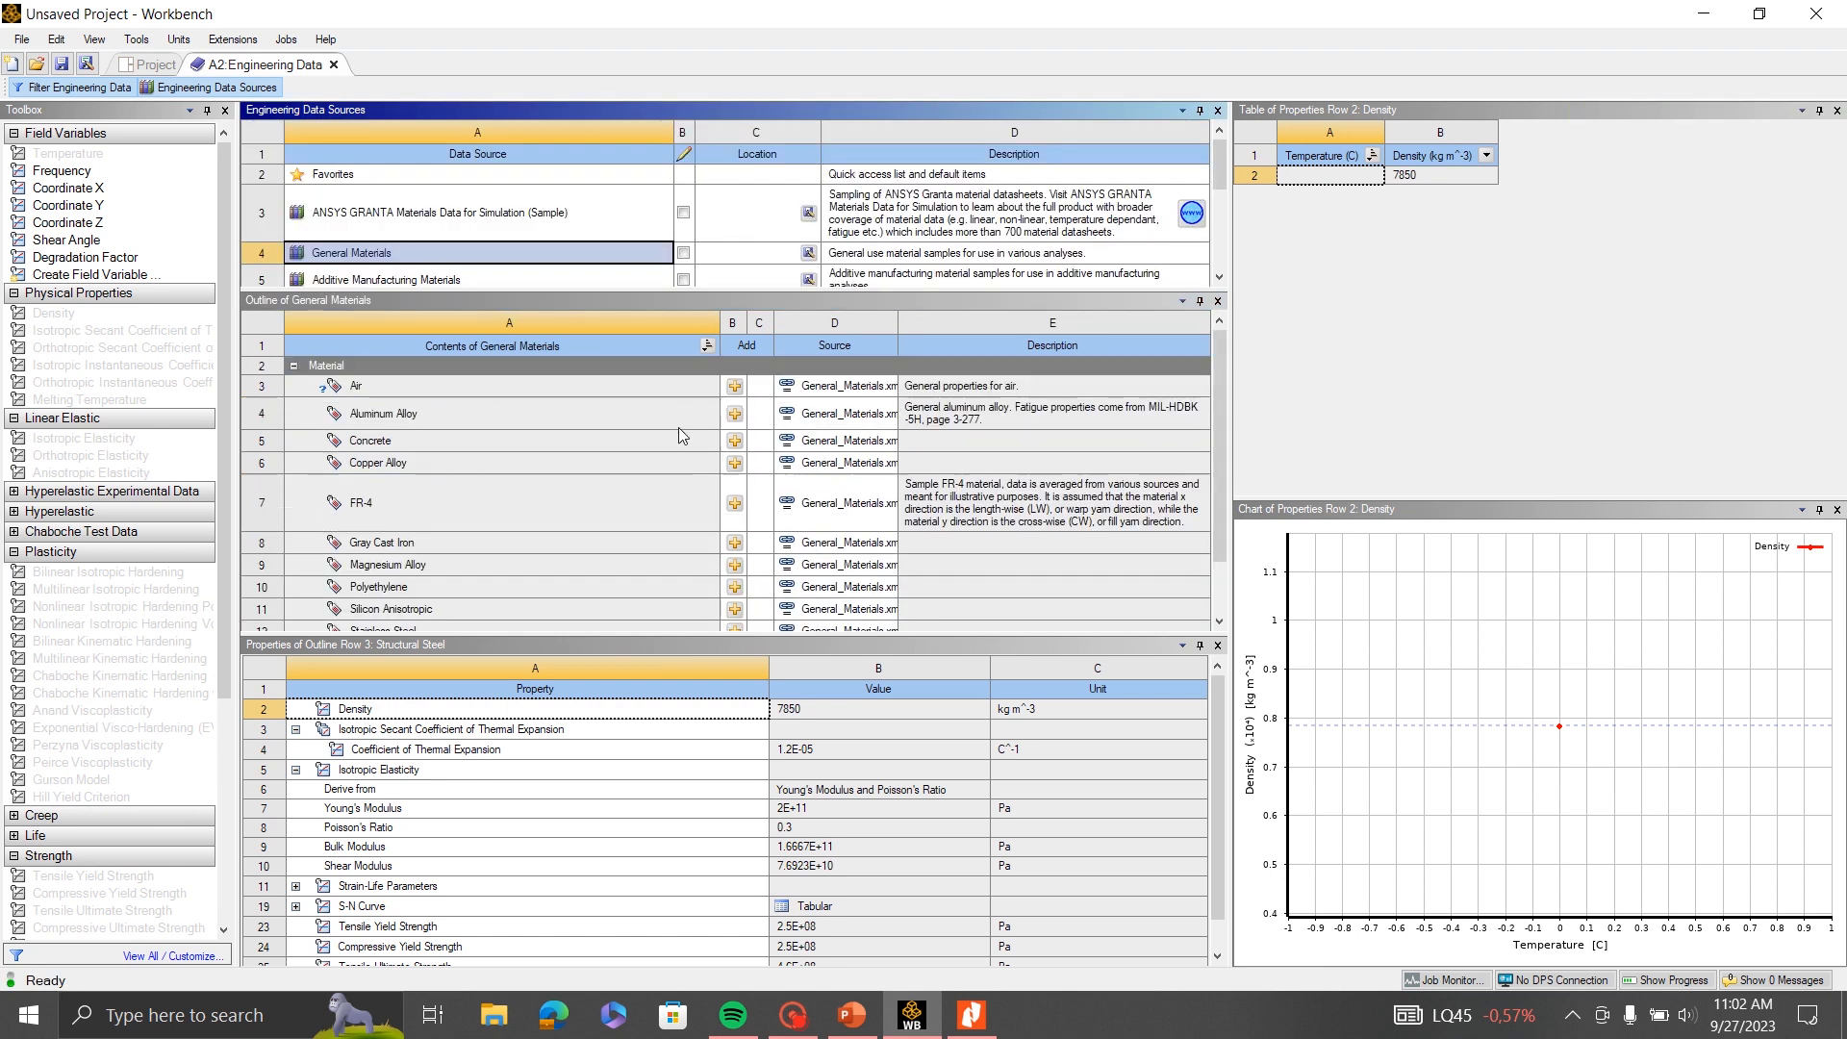
left_click(268, 416)
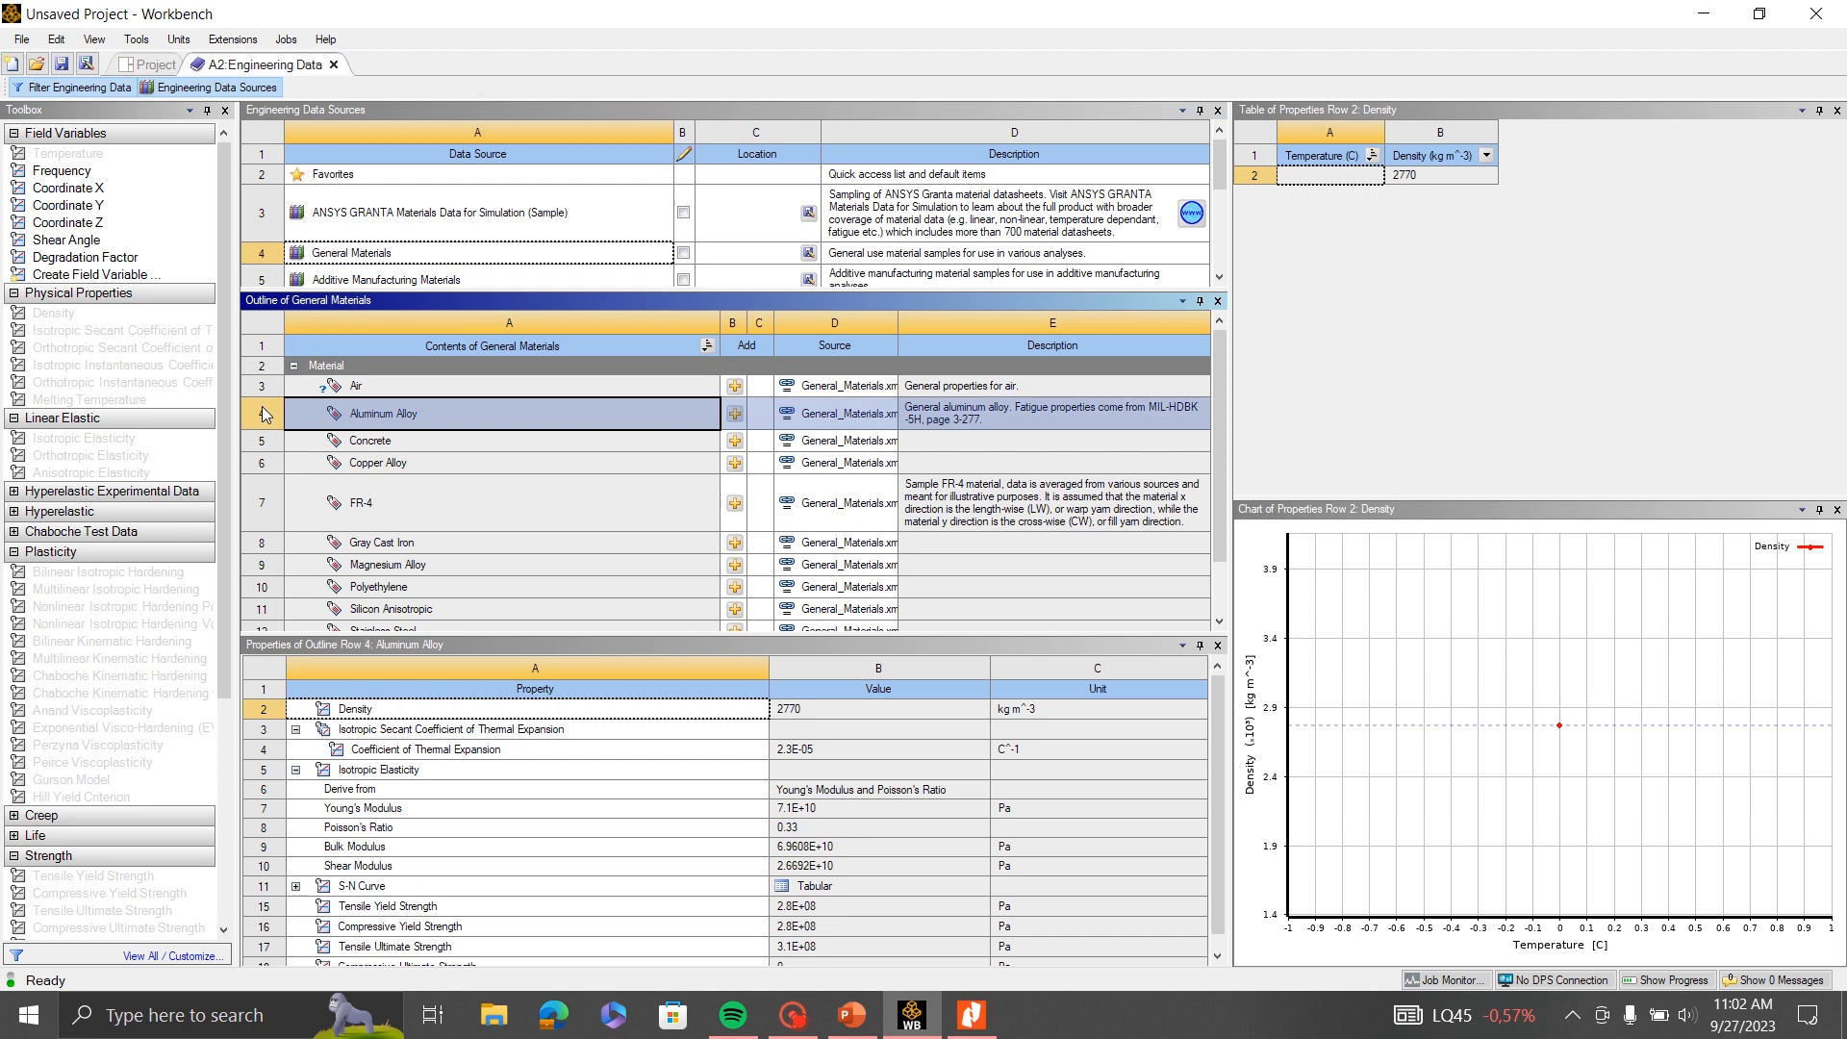
left_click(736, 418)
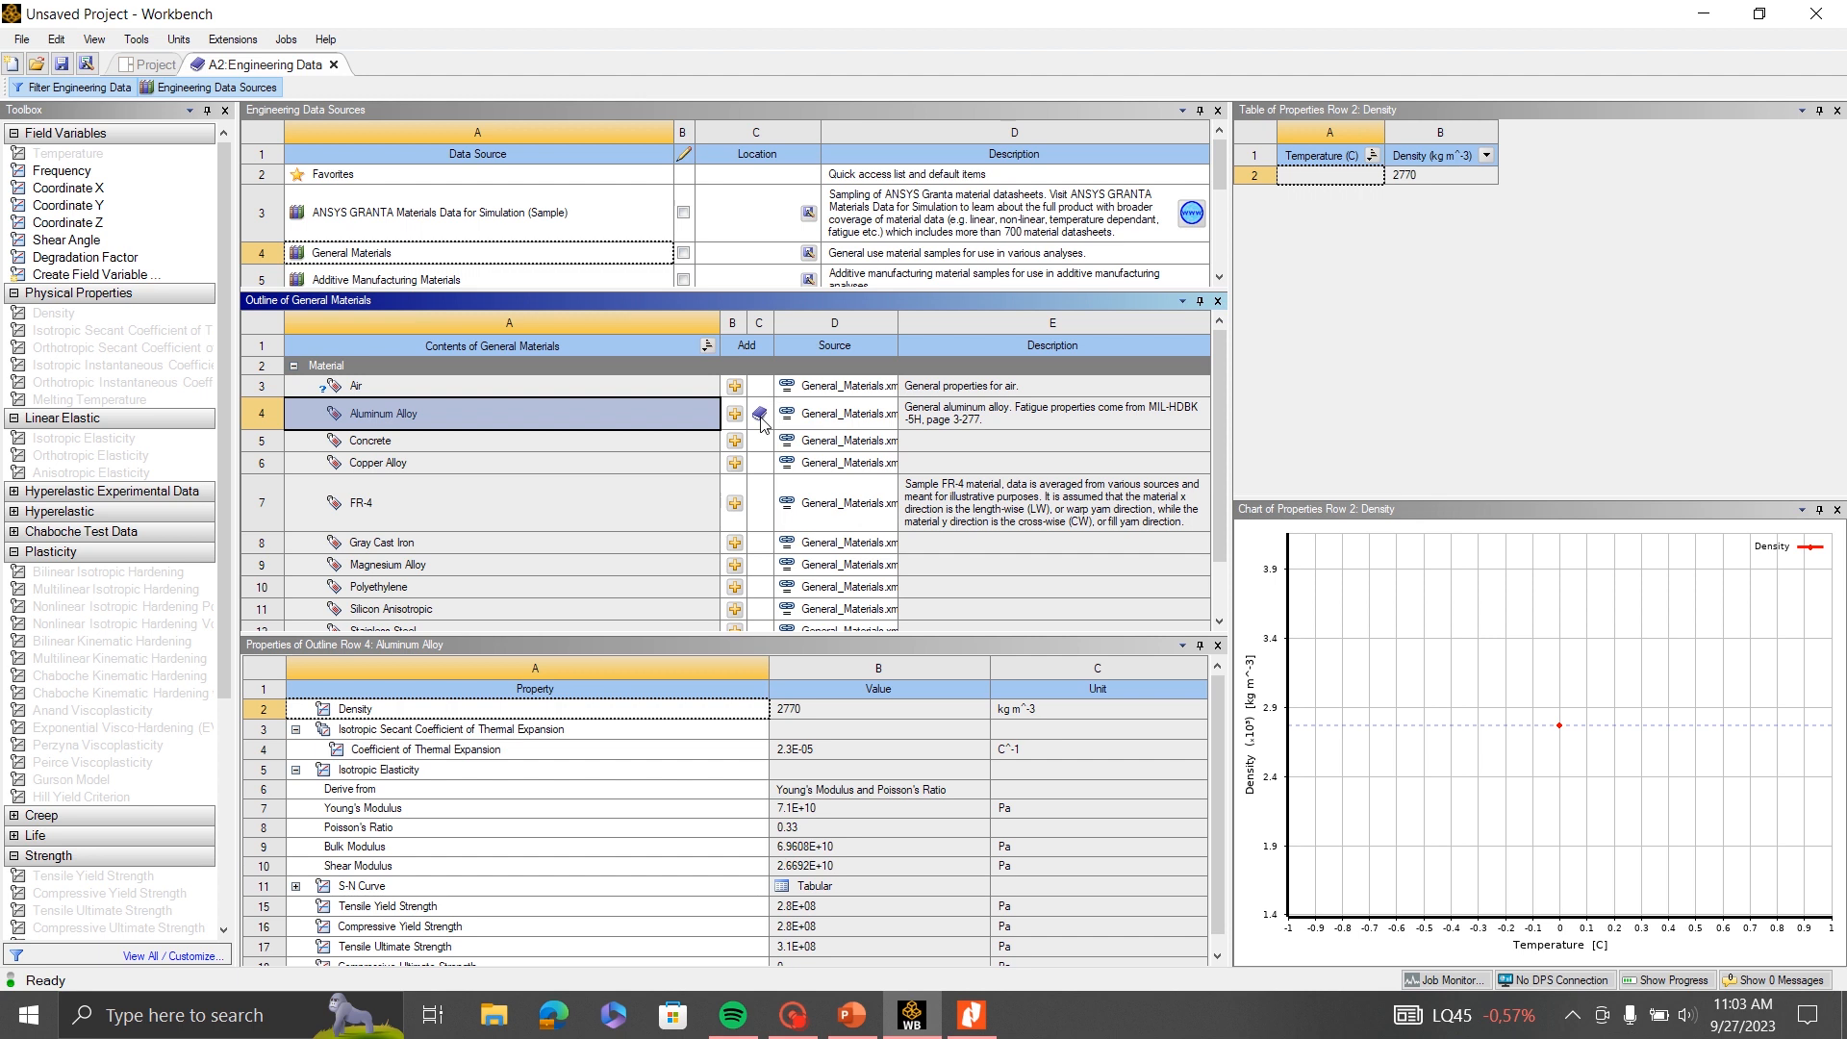
- Return to the project's own material list and delete Structural Steel from it
left_click(221, 89)
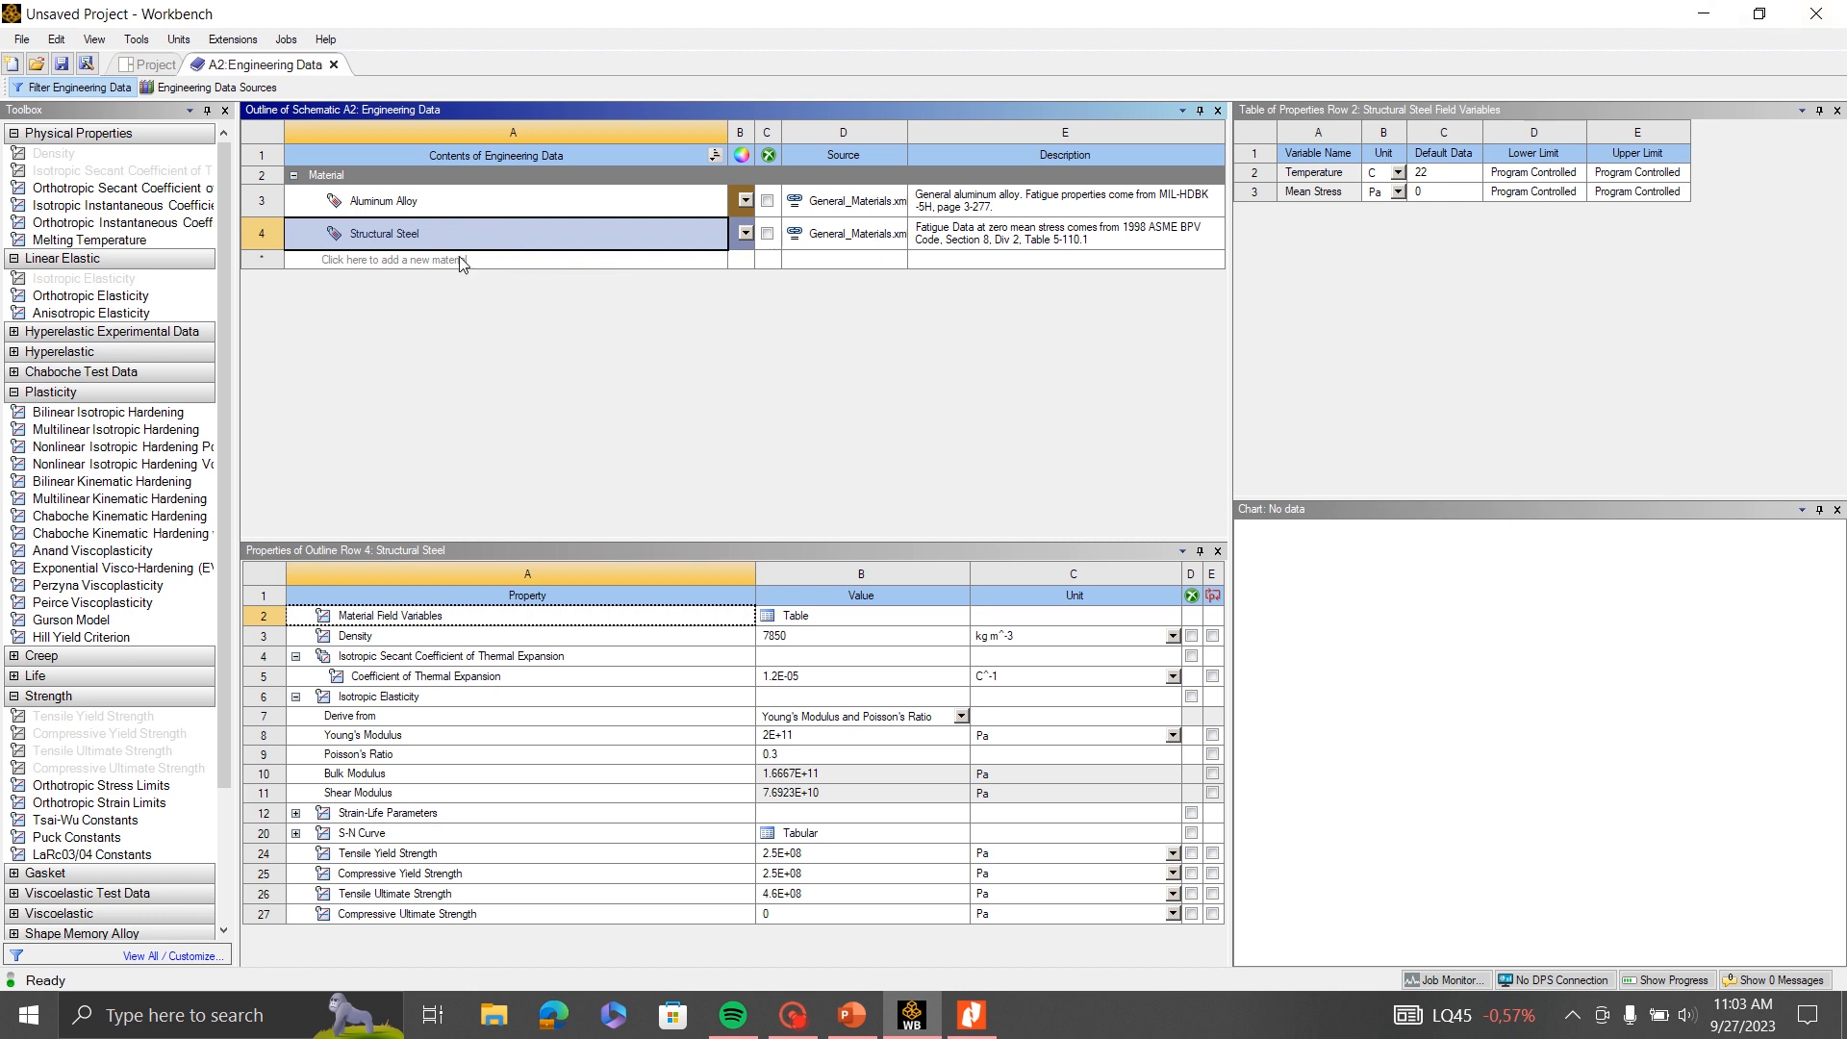
right_click(413, 237)
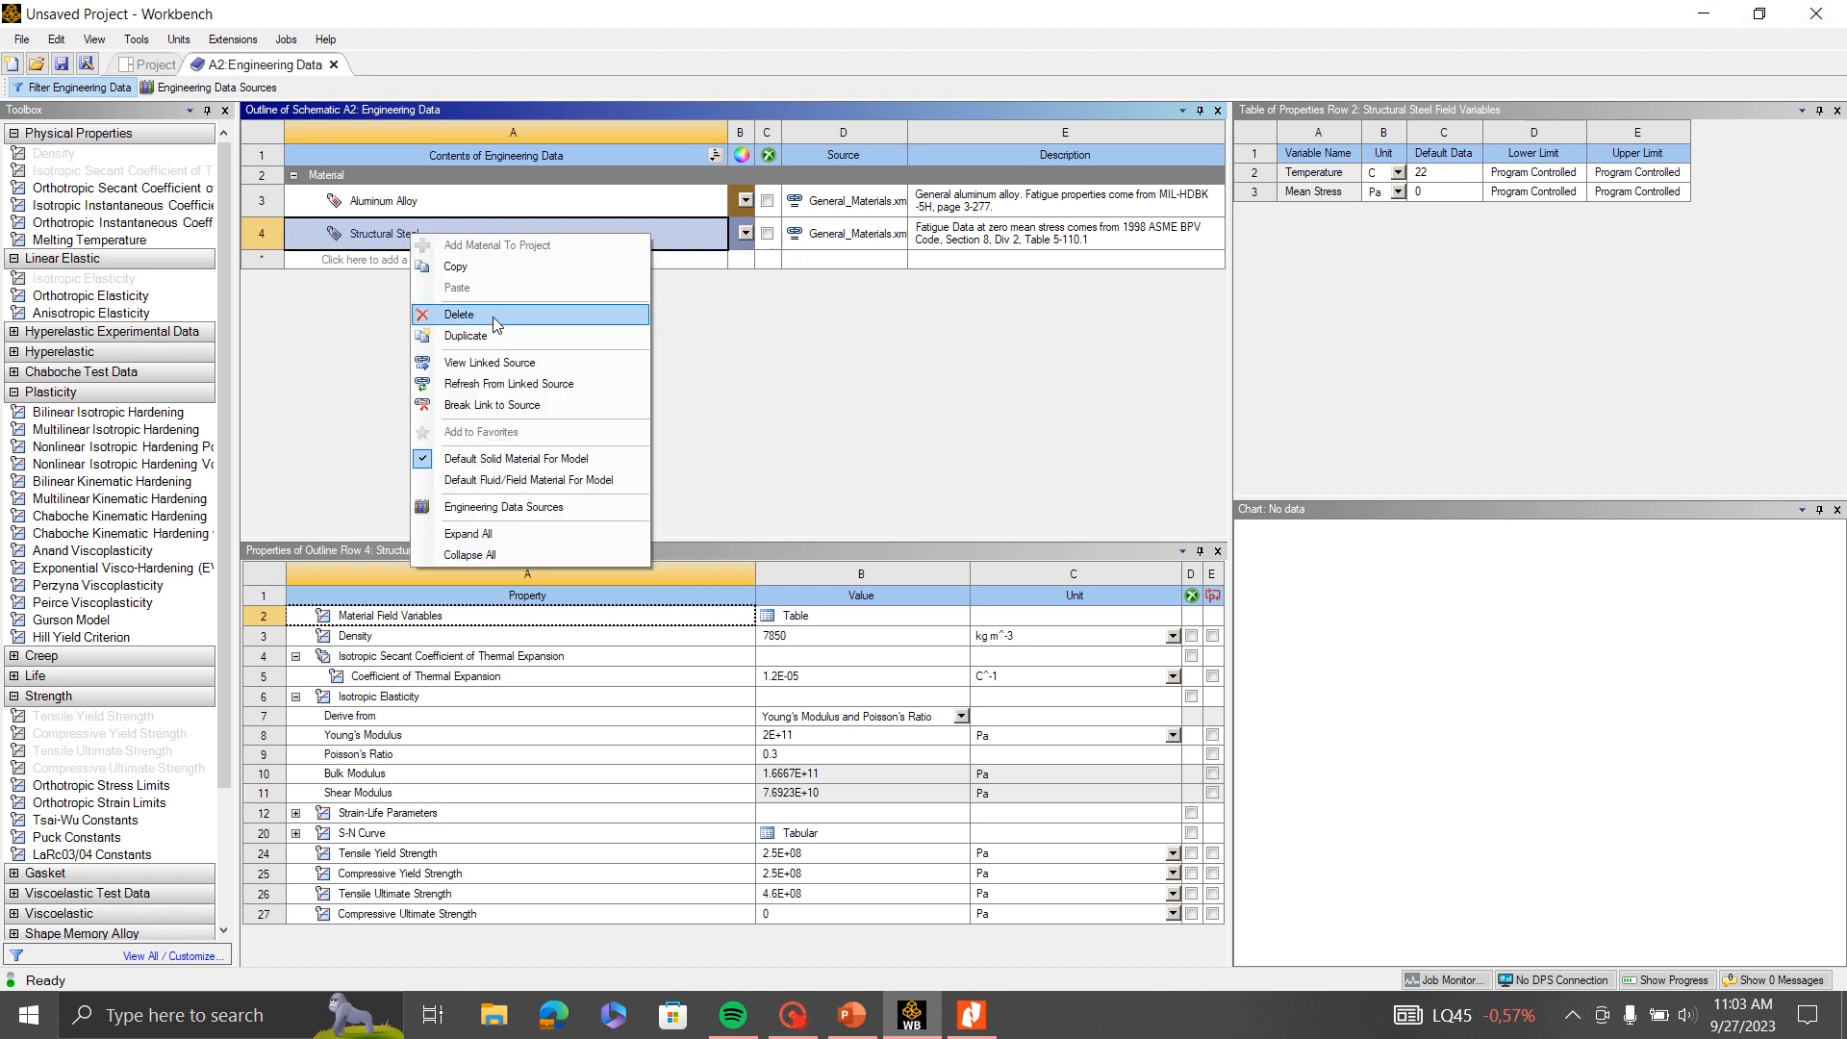
left_click(496, 318)
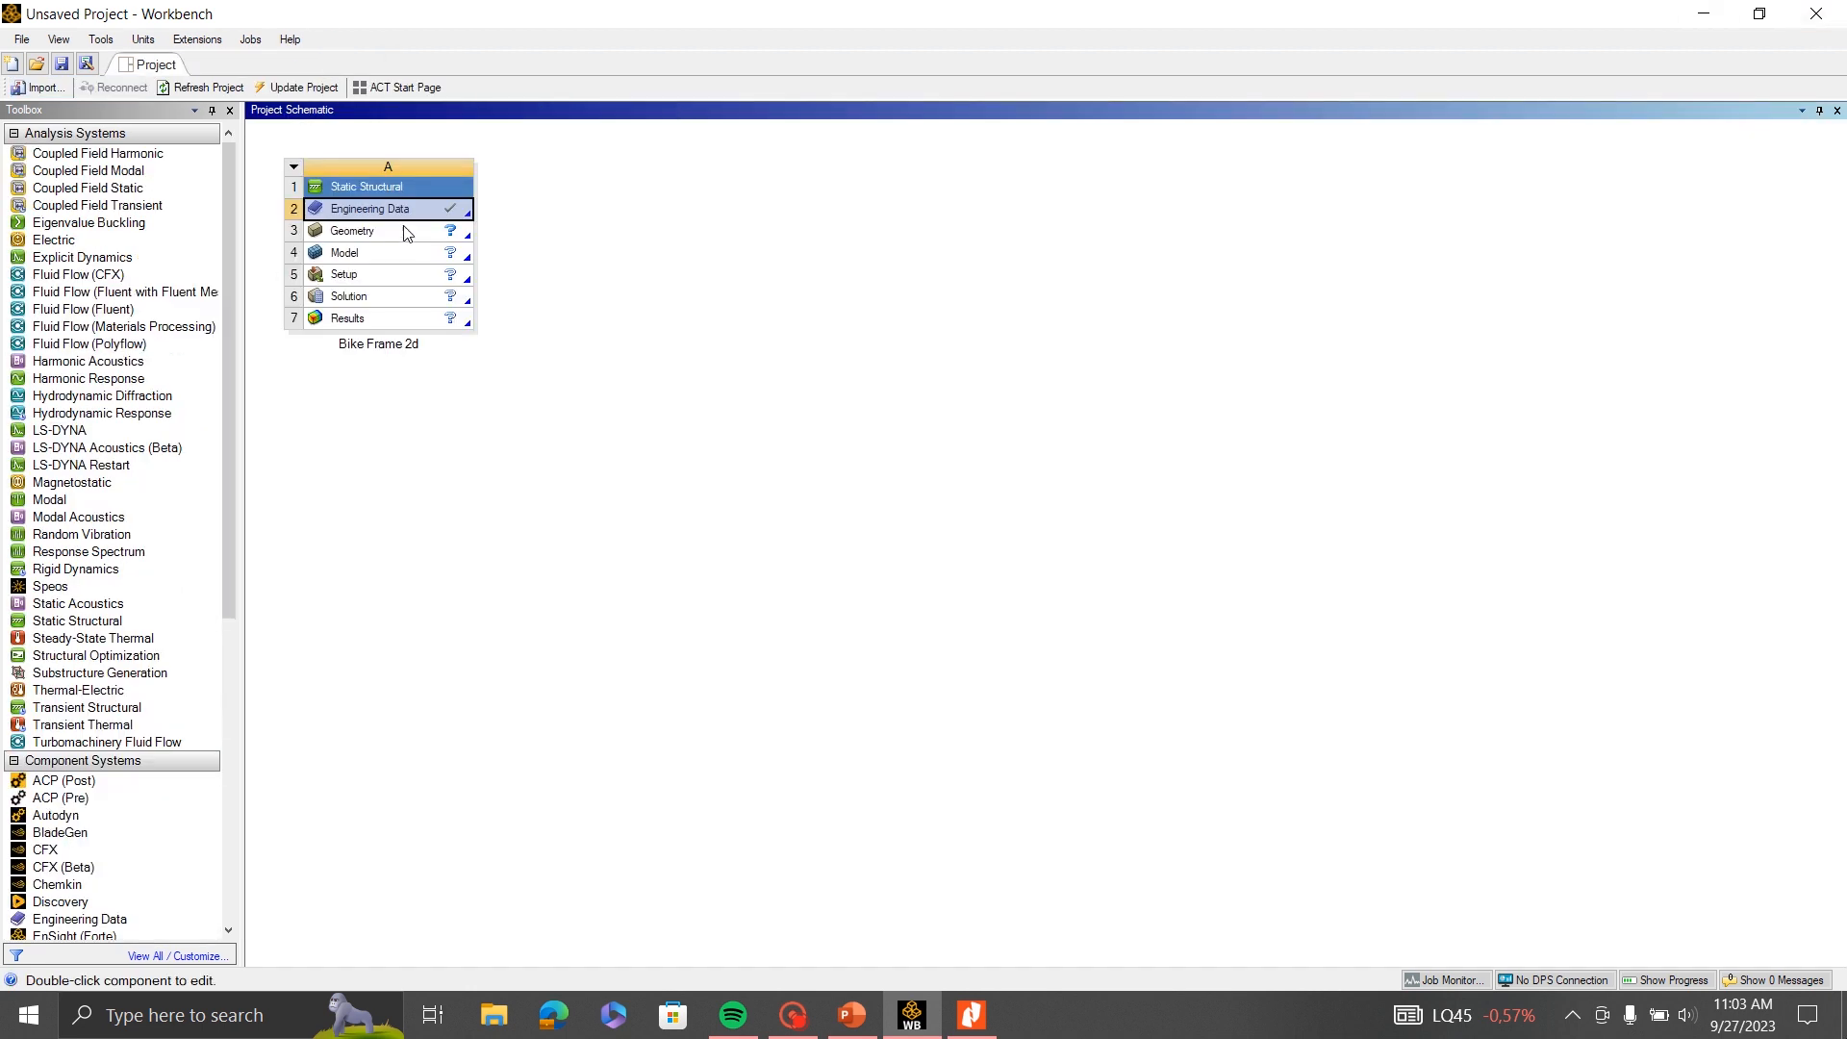
- Import Bike Balance Surface.stp as the geometry of the Bike Frame 2d system
left_click(410, 240)
right_click(406, 246)
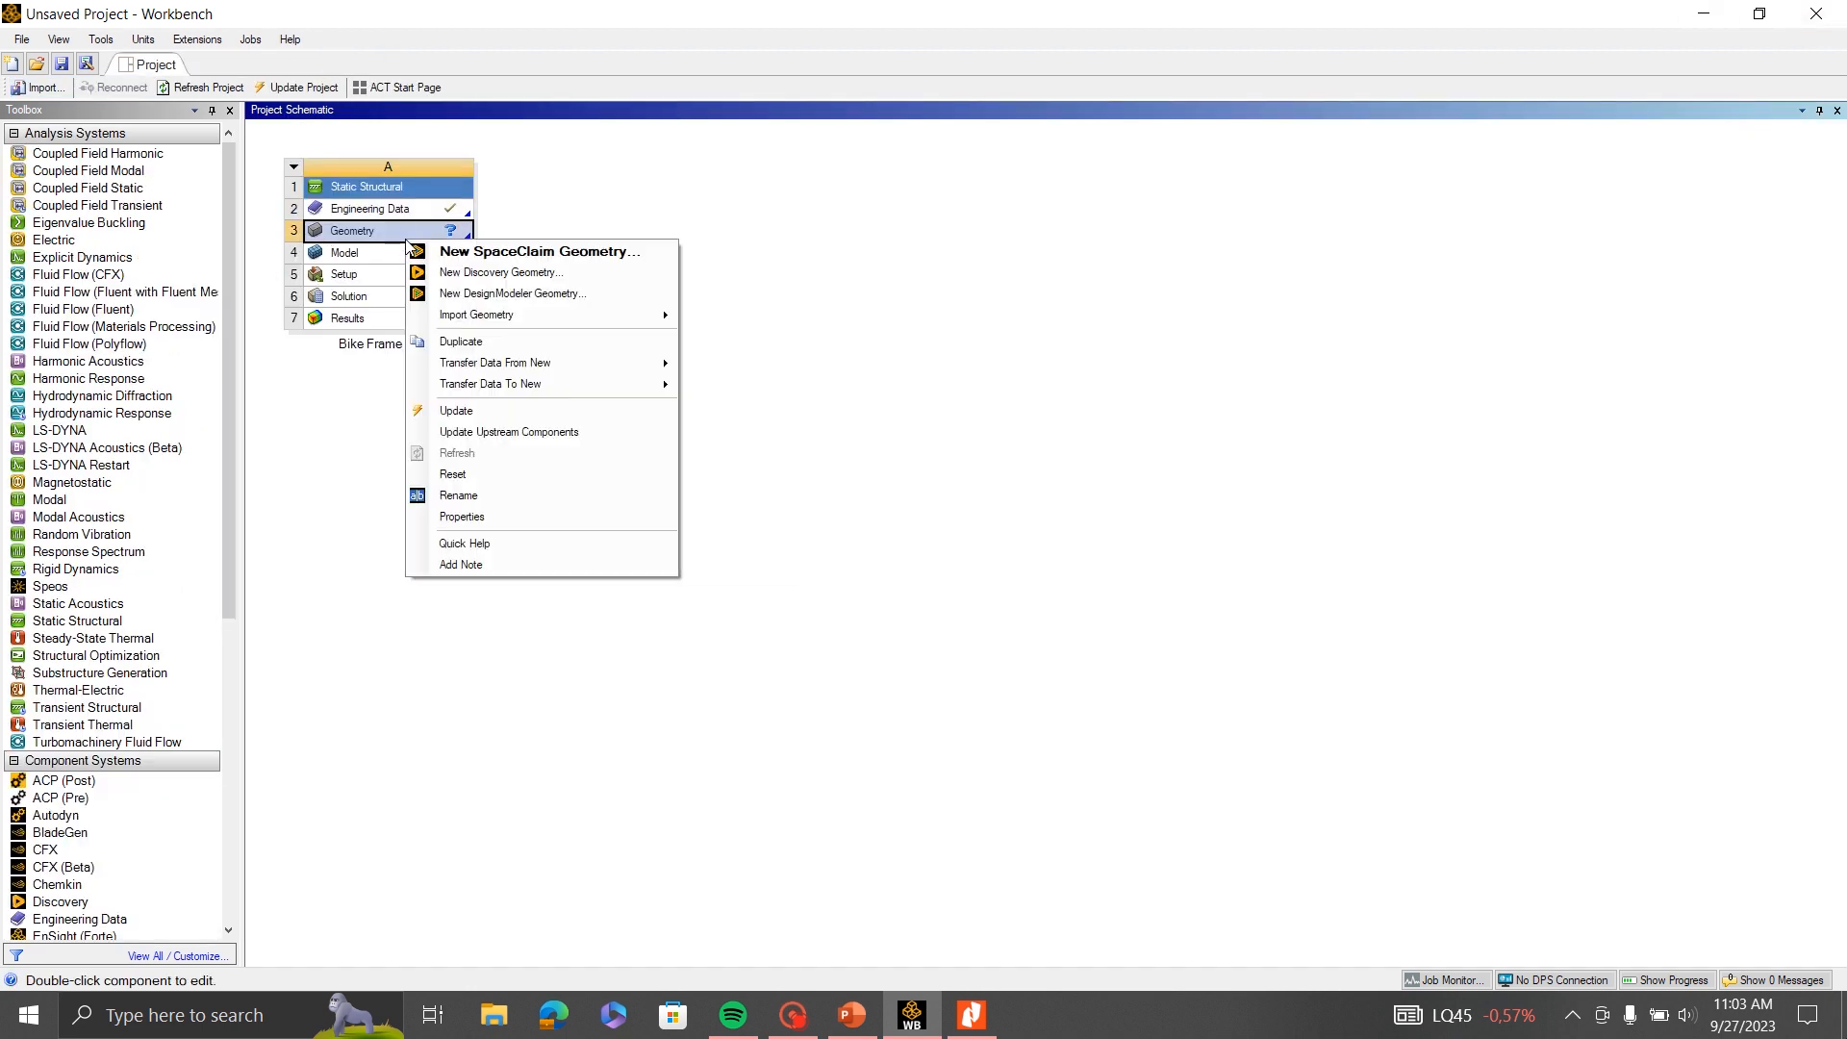
mouse_move(542, 325)
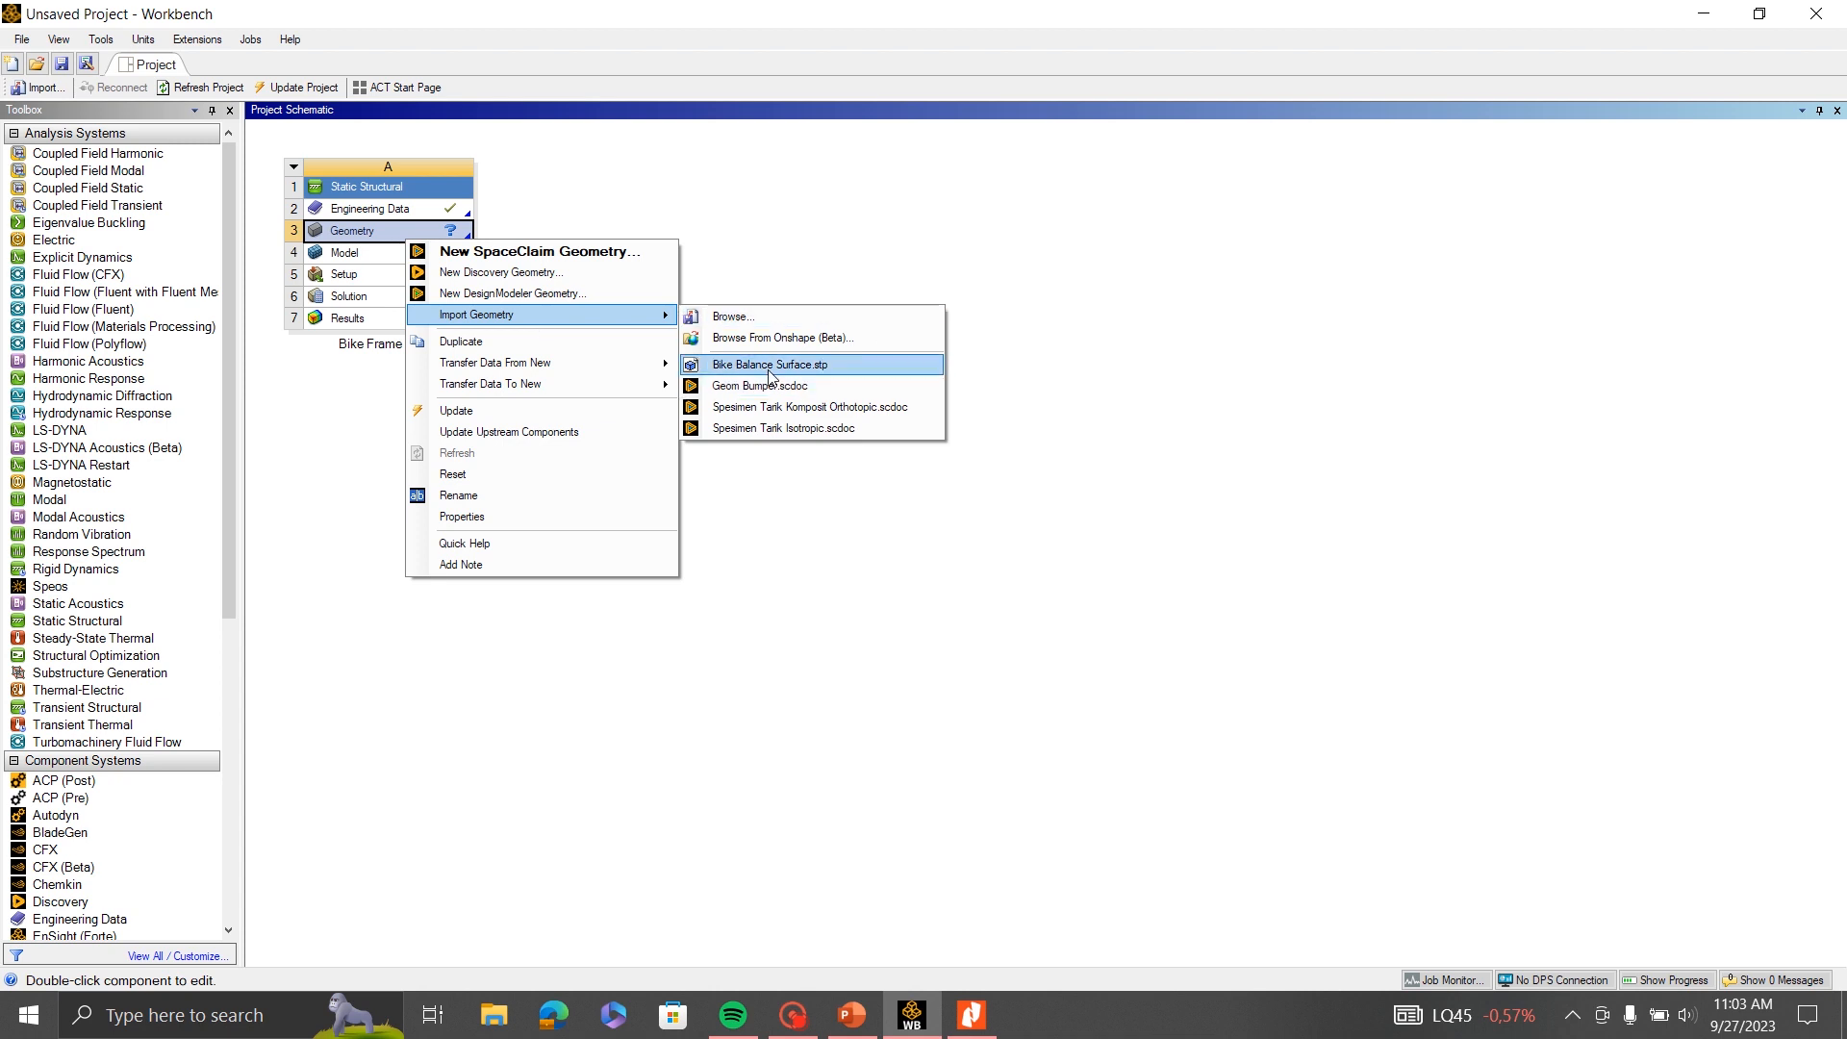
left_click(821, 376)
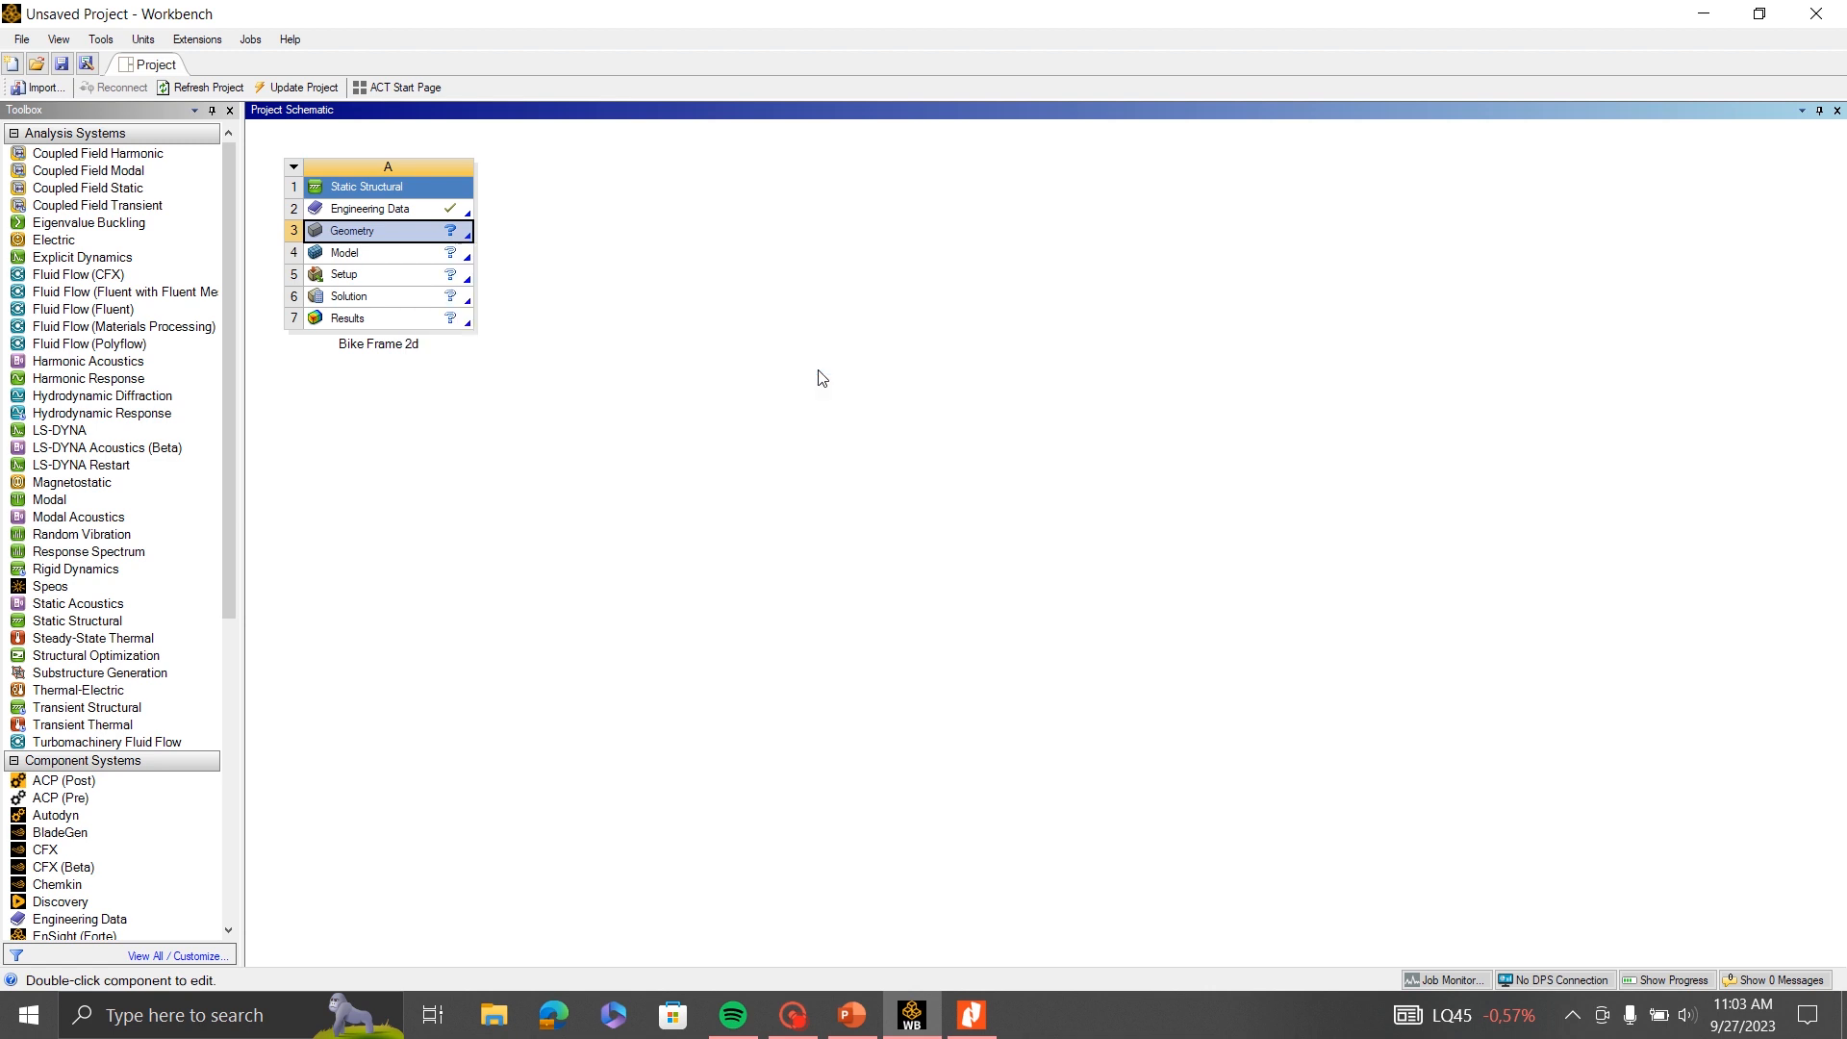
- Open the imported geometry for editing in SpaceClaim and switch to its window
right_click(396, 244)
left_click(553, 249)
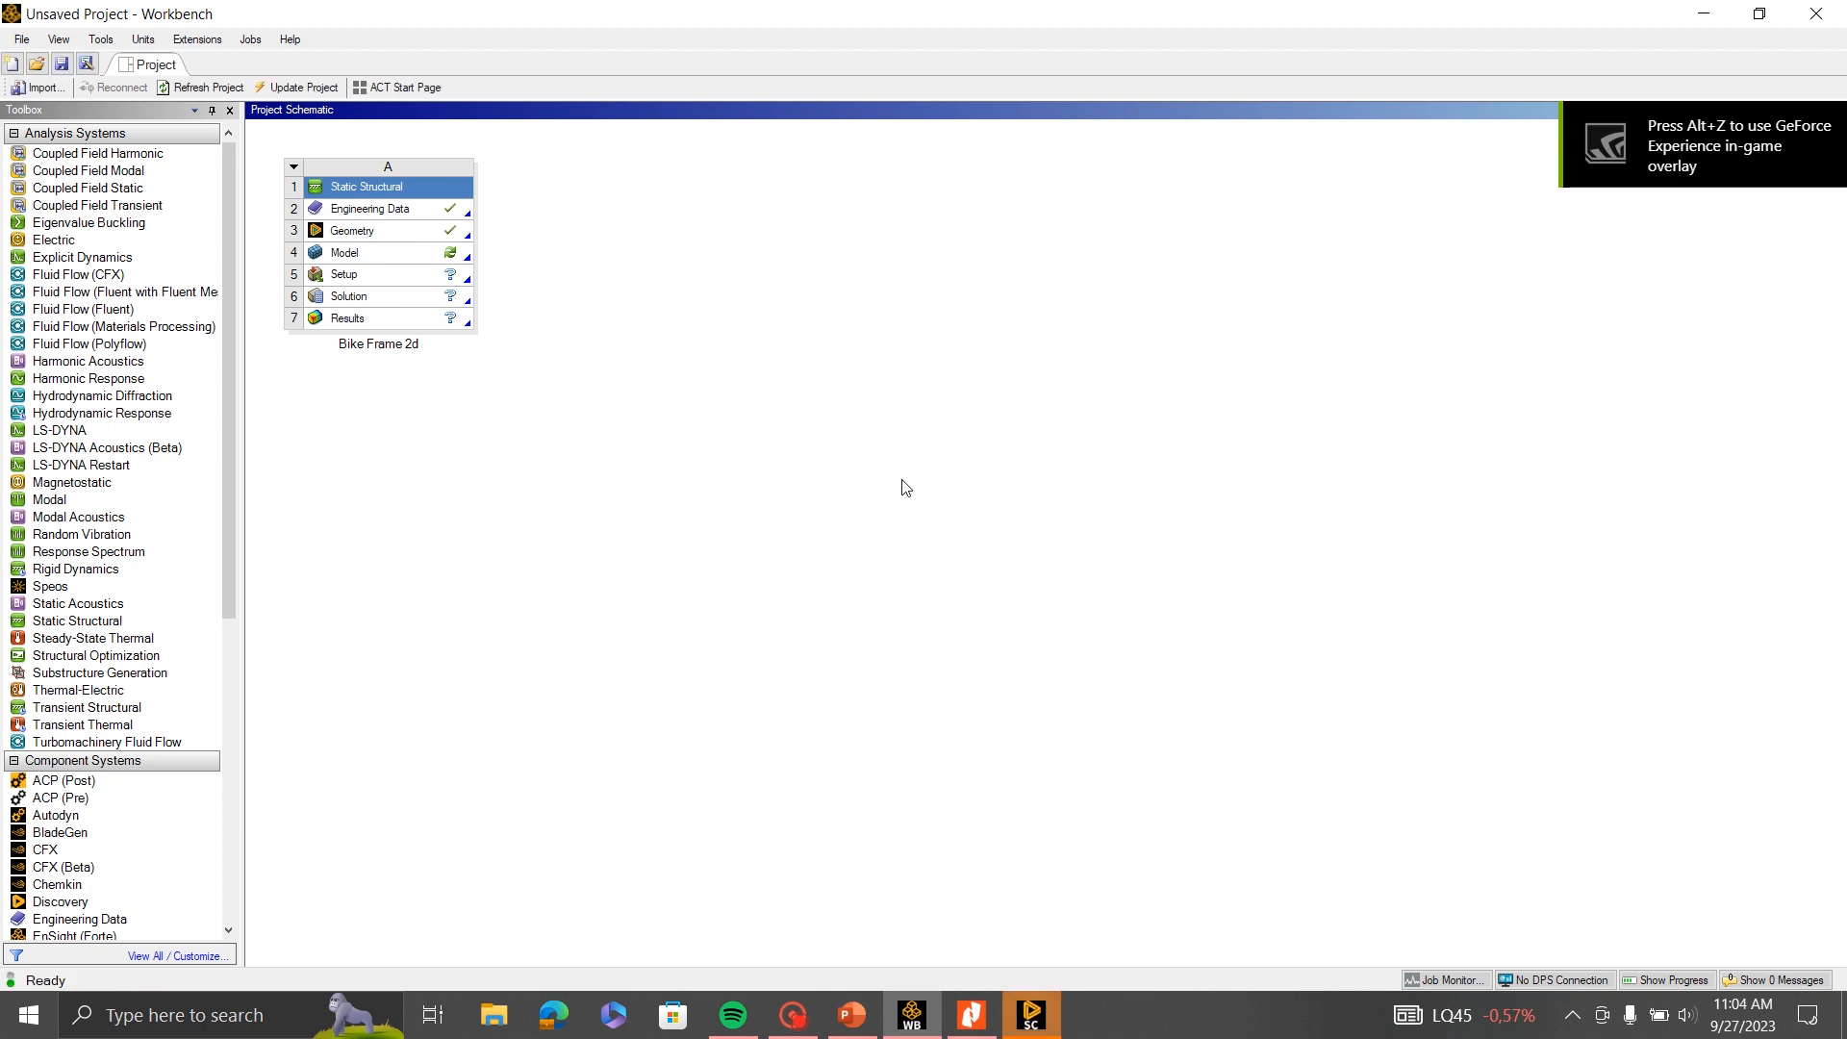
left_click(1043, 1019)
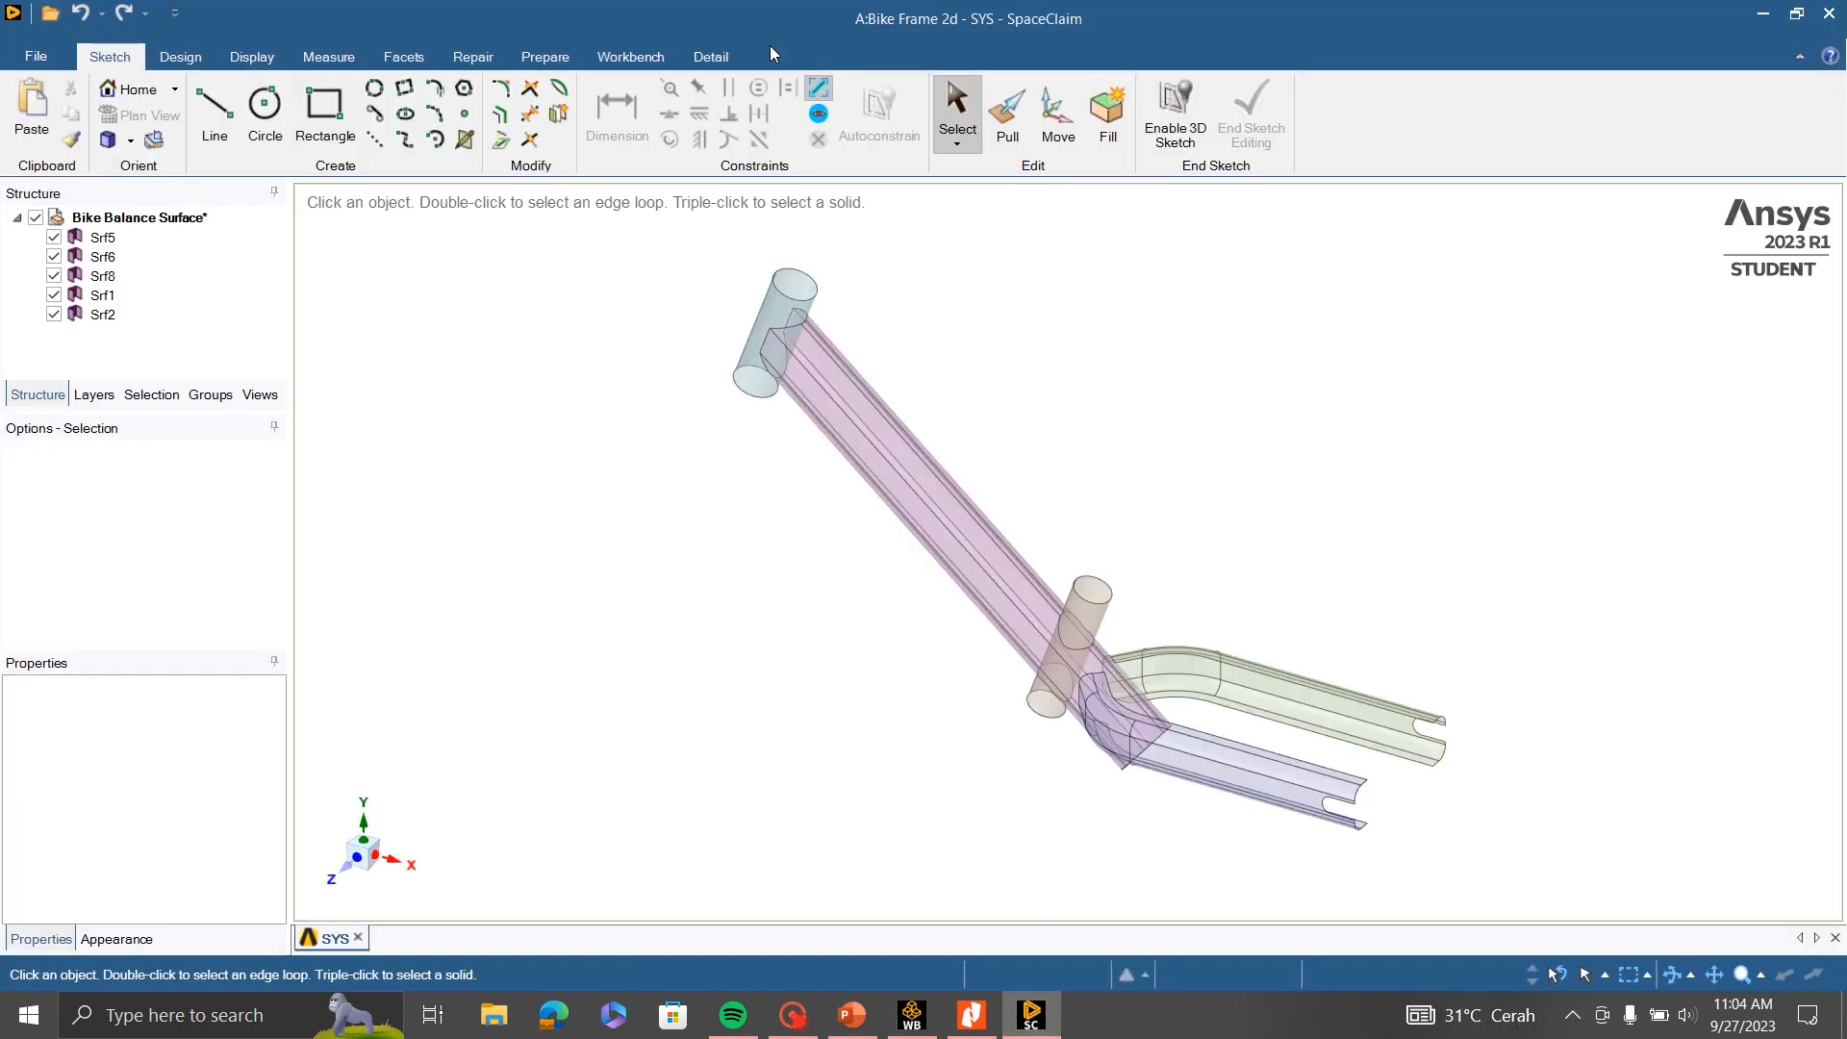
- Examine the imported bike frame surfaces up close and as a whole to identify the separate bodies
scroll(1100, 748, "down", 4)
scroll(1100, 750, "up", 5)
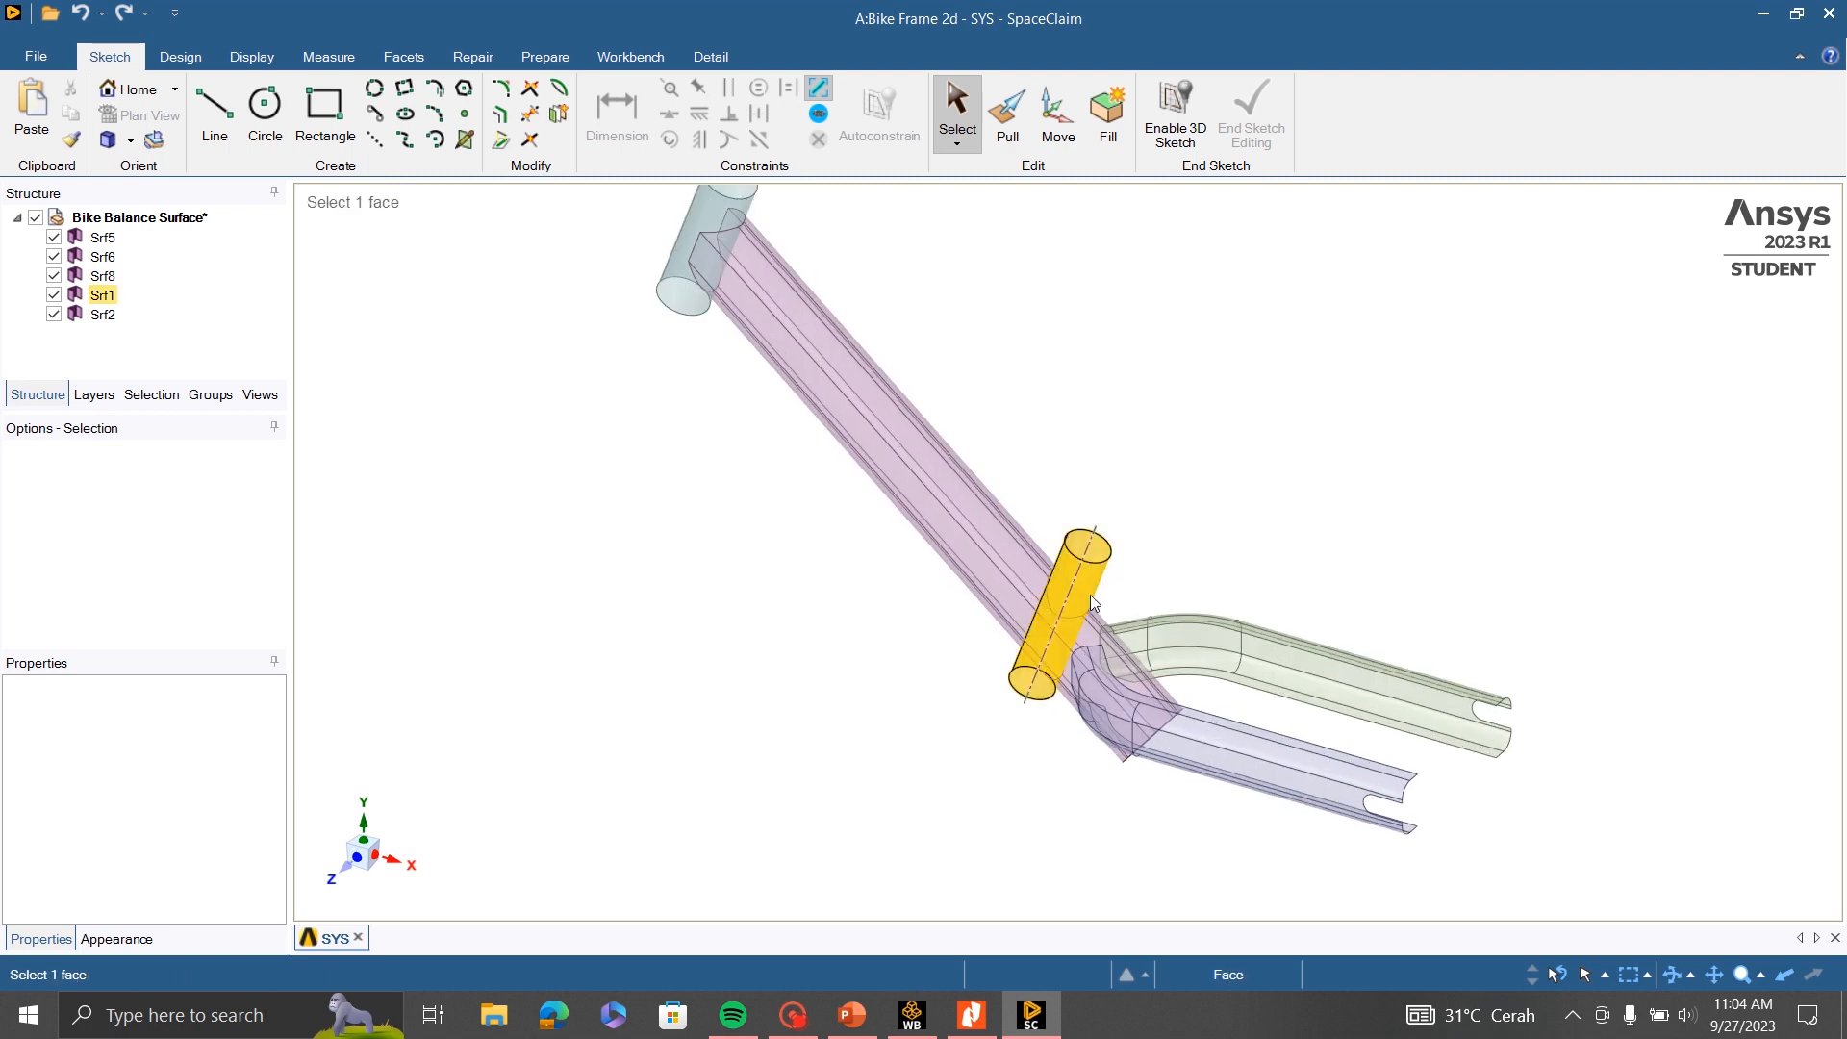
scroll(1093, 603, "down", 1)
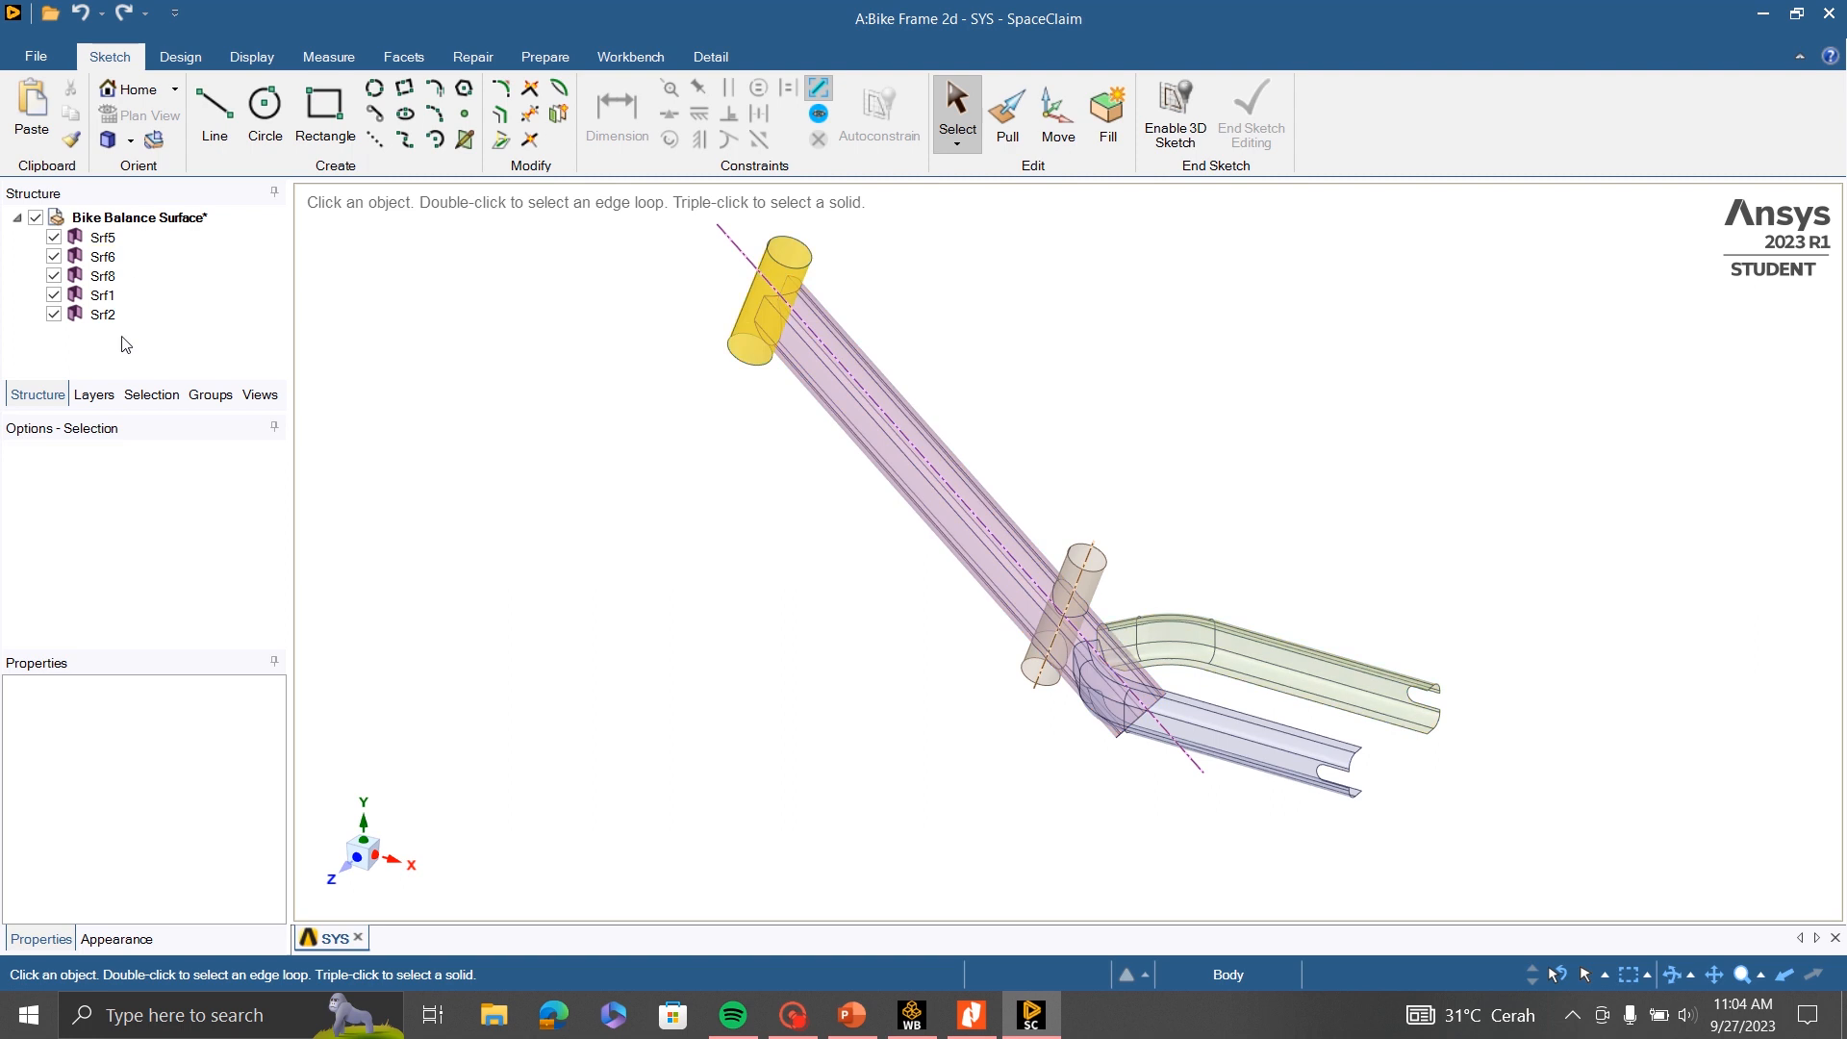
scroll(814, 532, "down", 2)
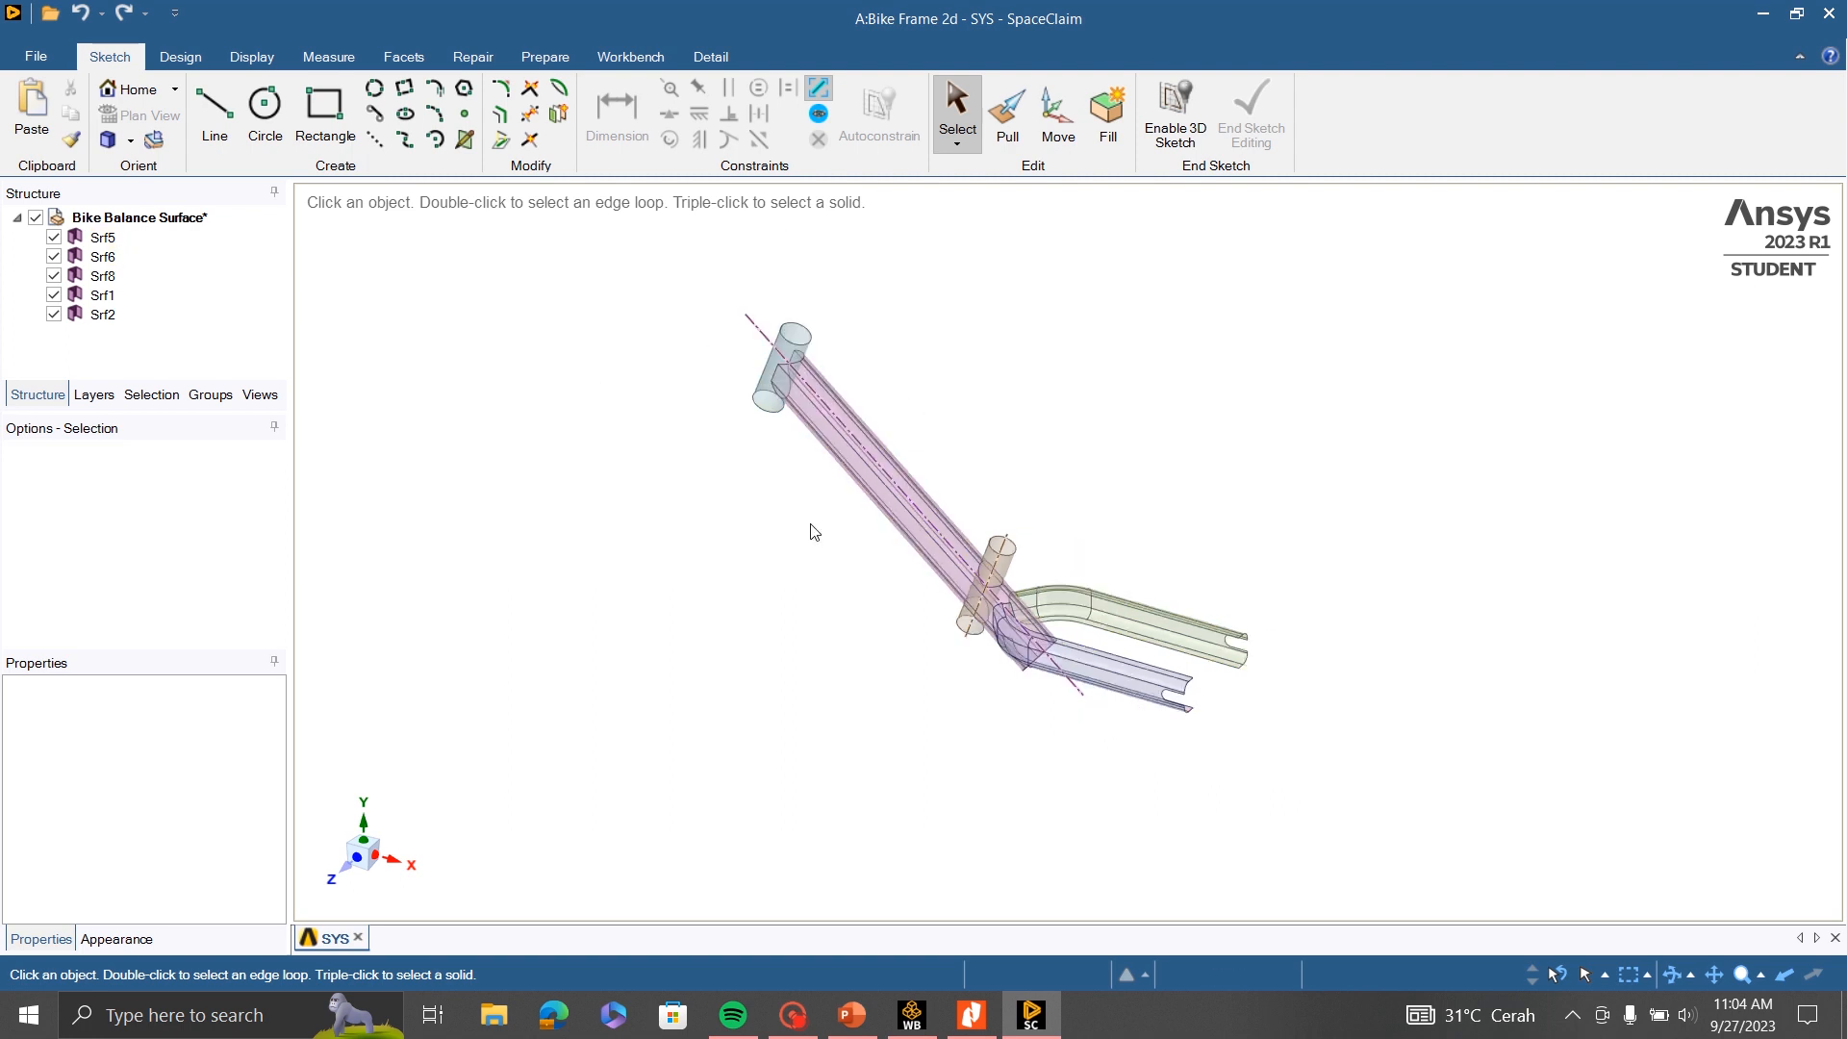
scroll(816, 332, "up", 3)
scroll(795, 339, "down", 2)
scroll(929, 569, "up", 1)
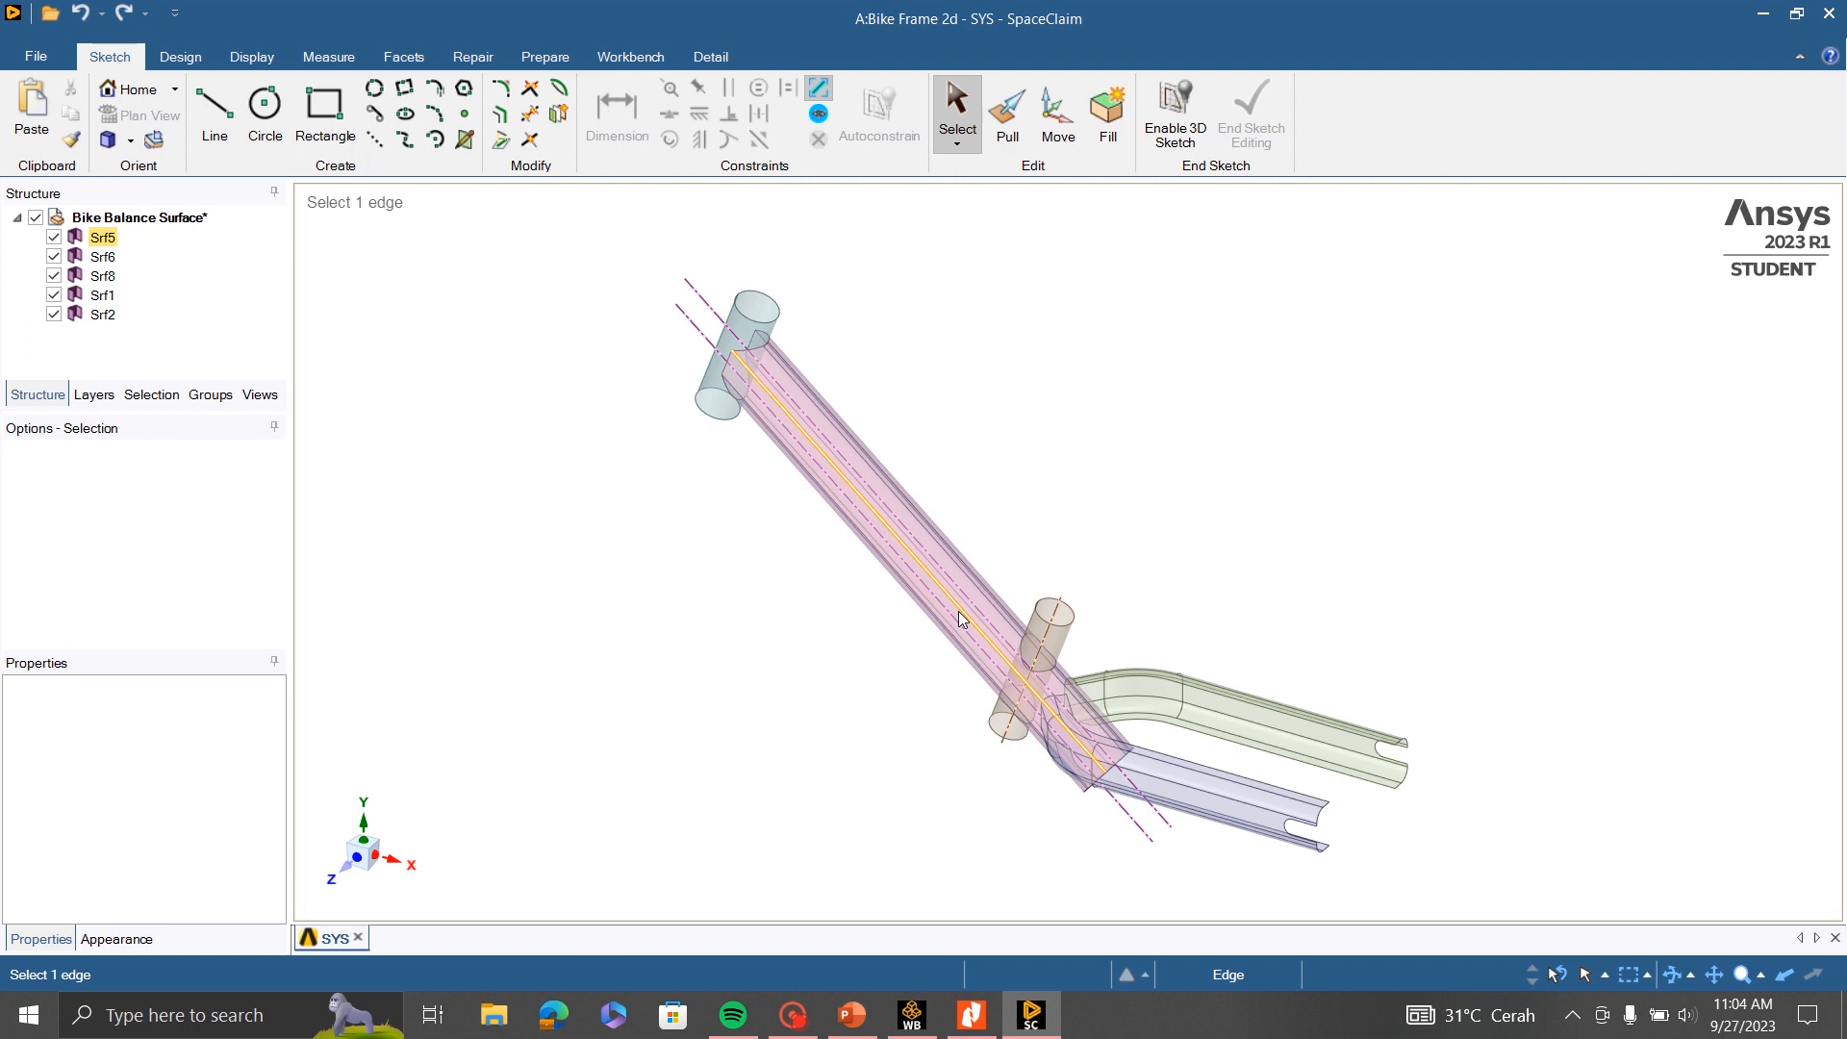
scroll(770, 769, "up", 1)
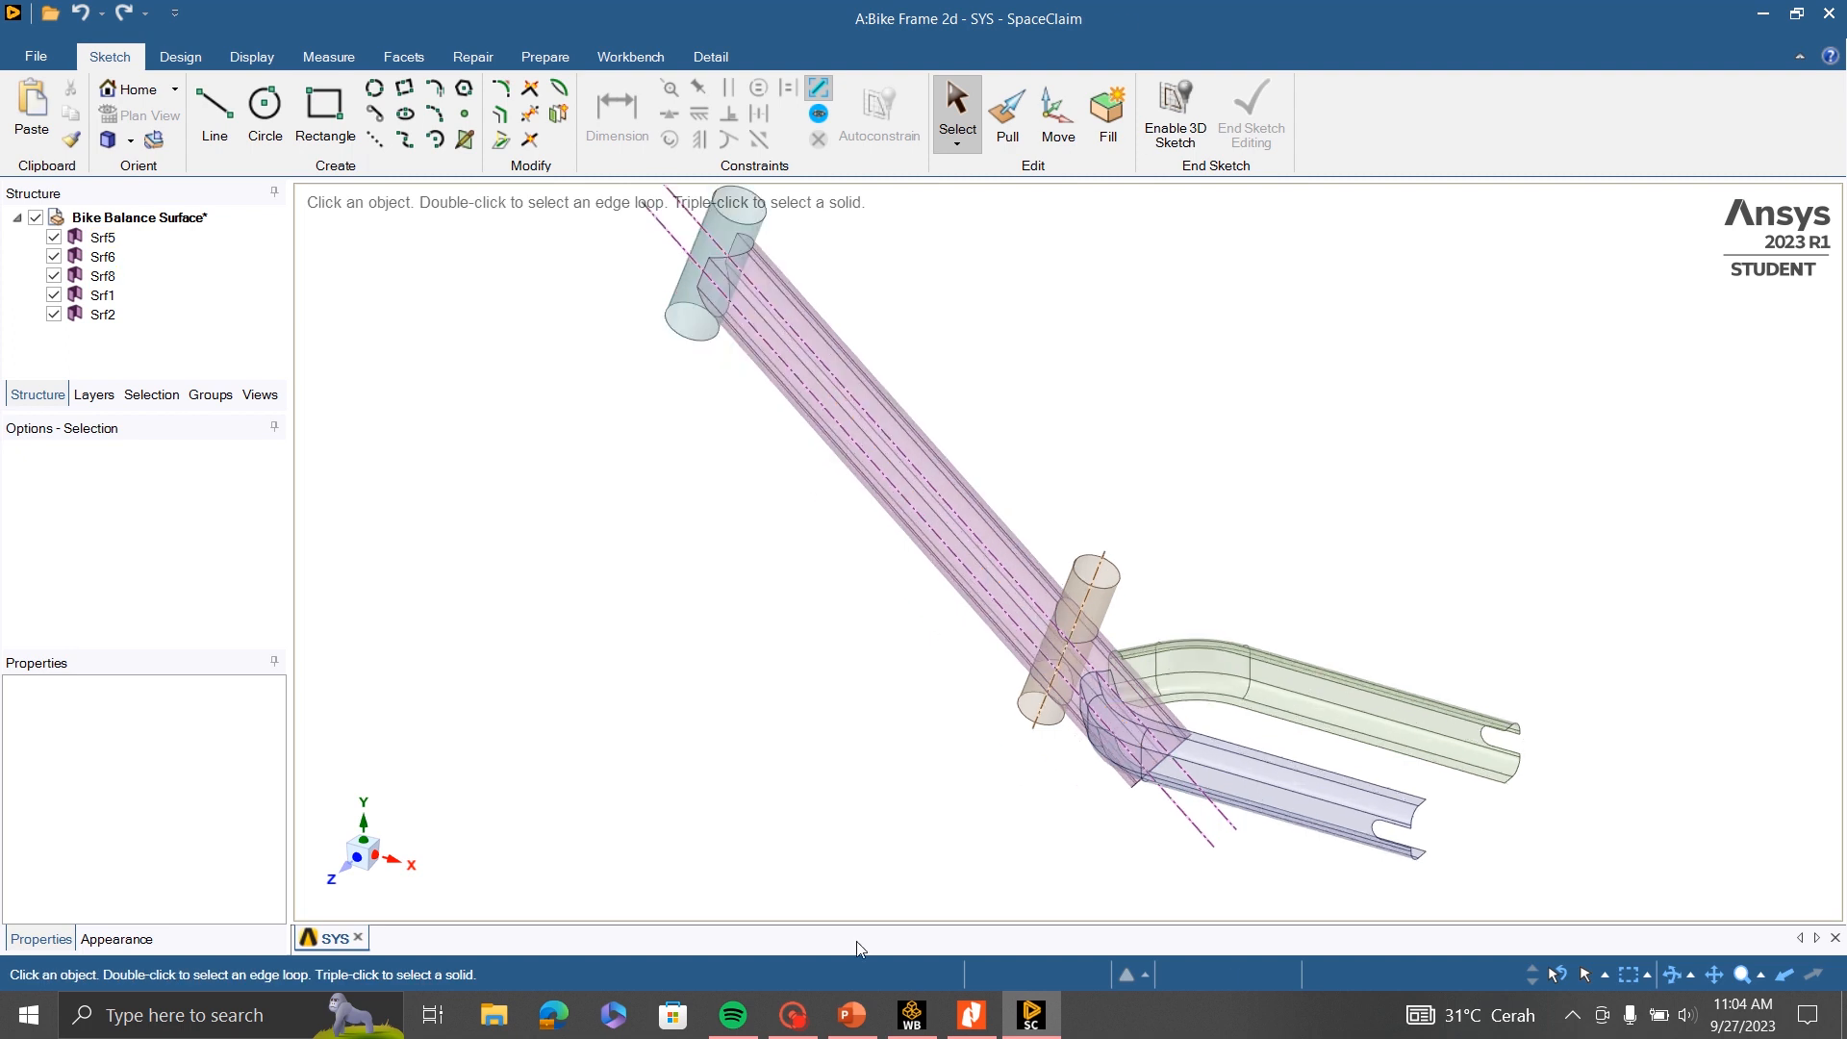
- Switch to the PowerPoint presentation, read the frame part names on the Bike Frame slide, and return to SpaceClaim
left_click(851, 1018)
scroll(880, 672, "up", 6)
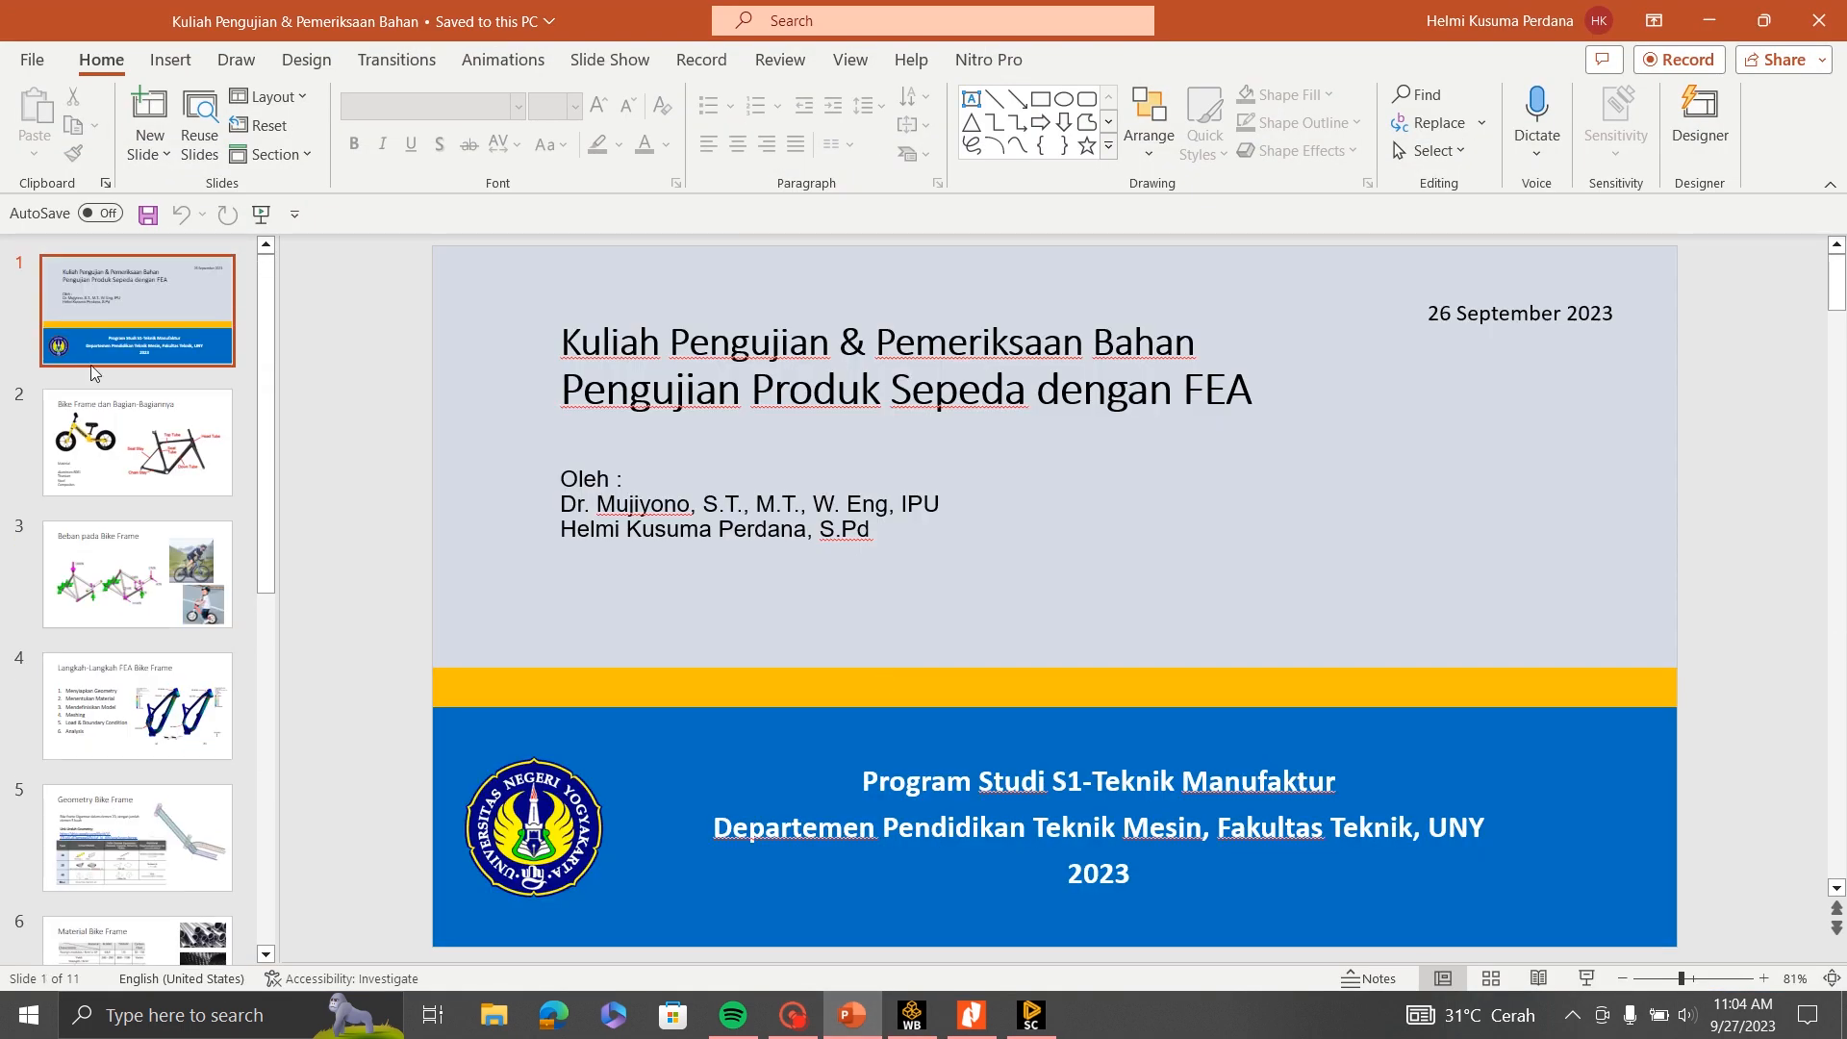
left_click(165, 486)
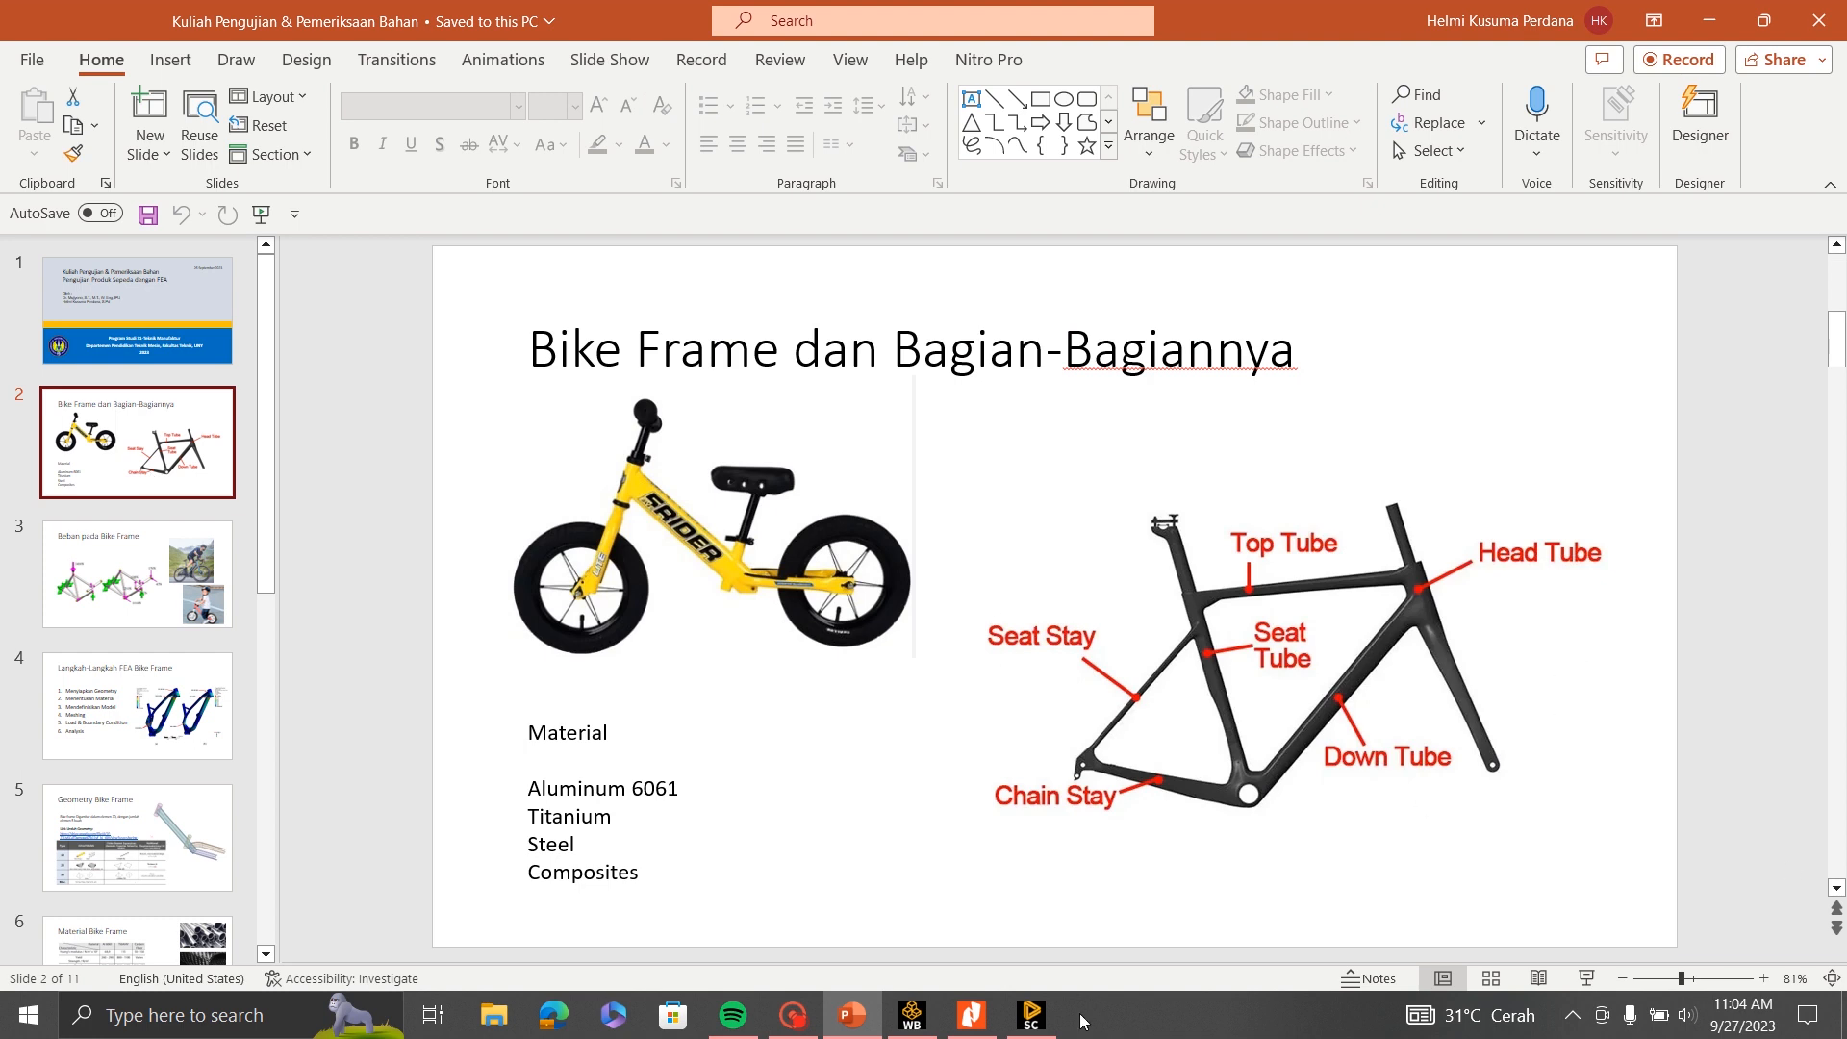
left_click(1031, 1015)
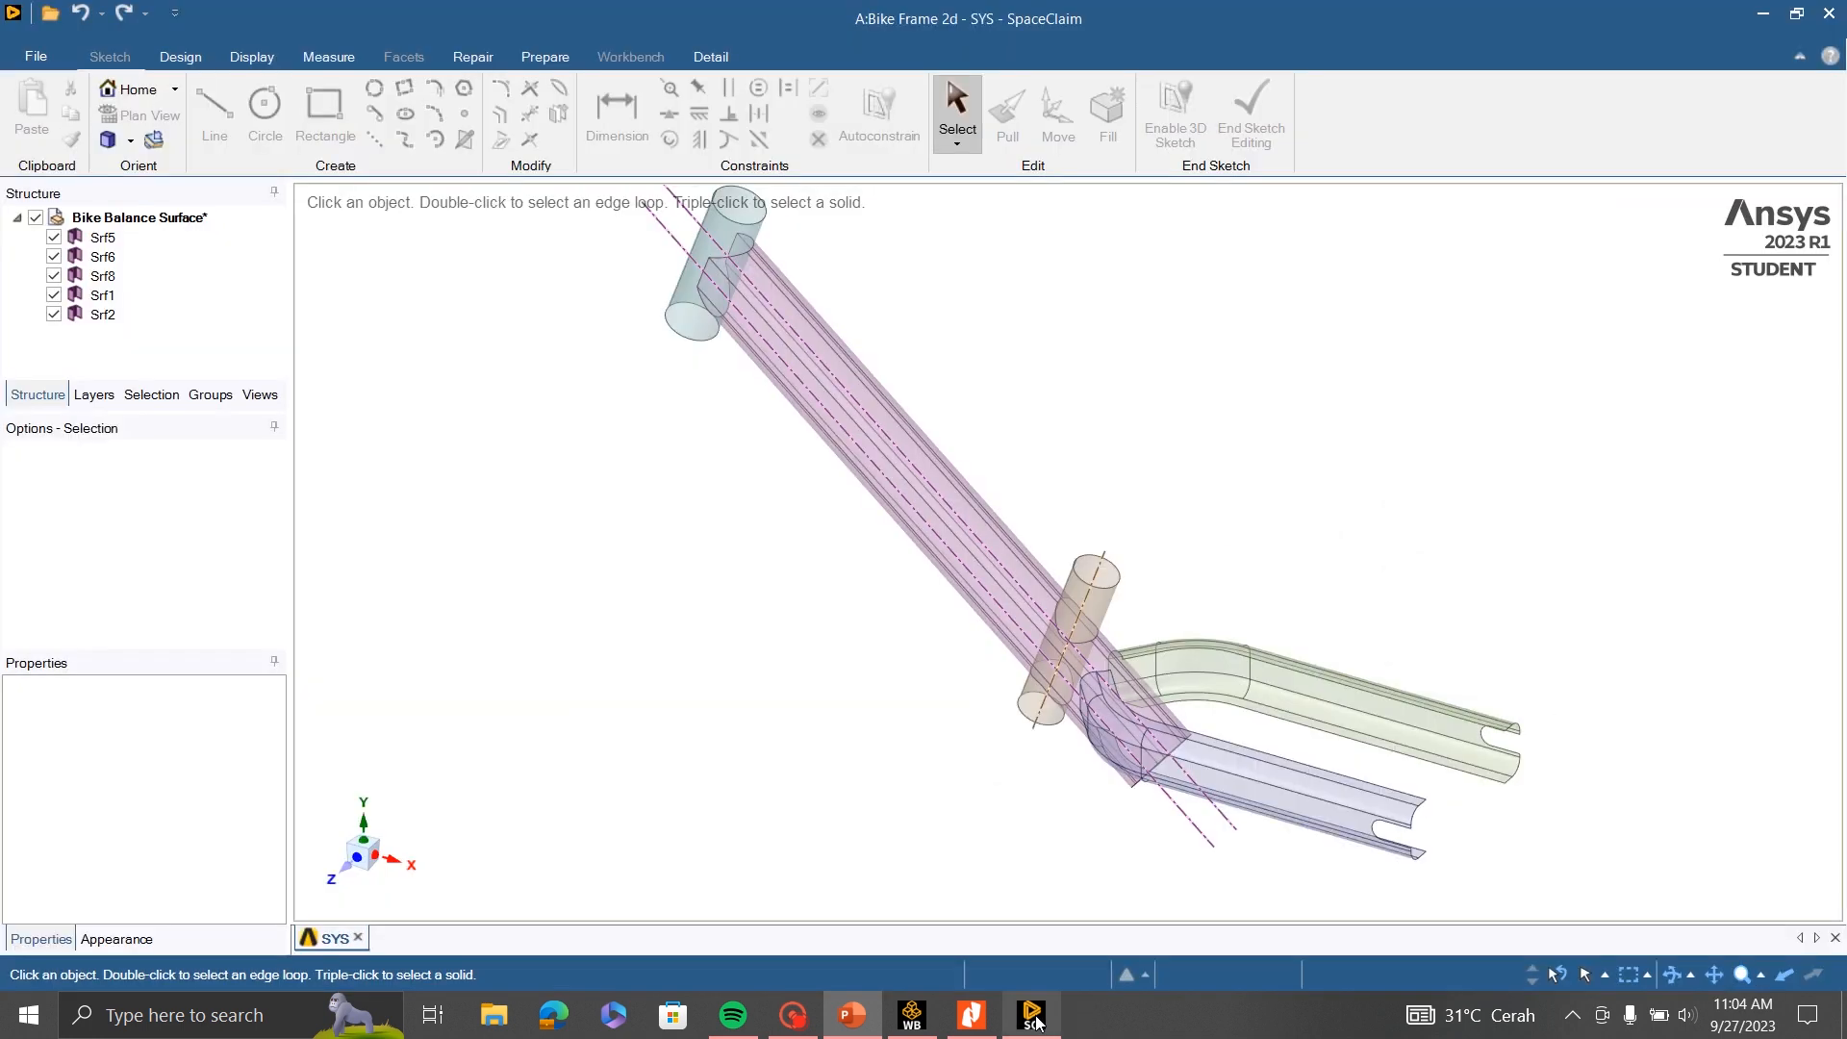
- Rename the long main tube surface Srf5 to "Down Tube"
left_click(103, 240)
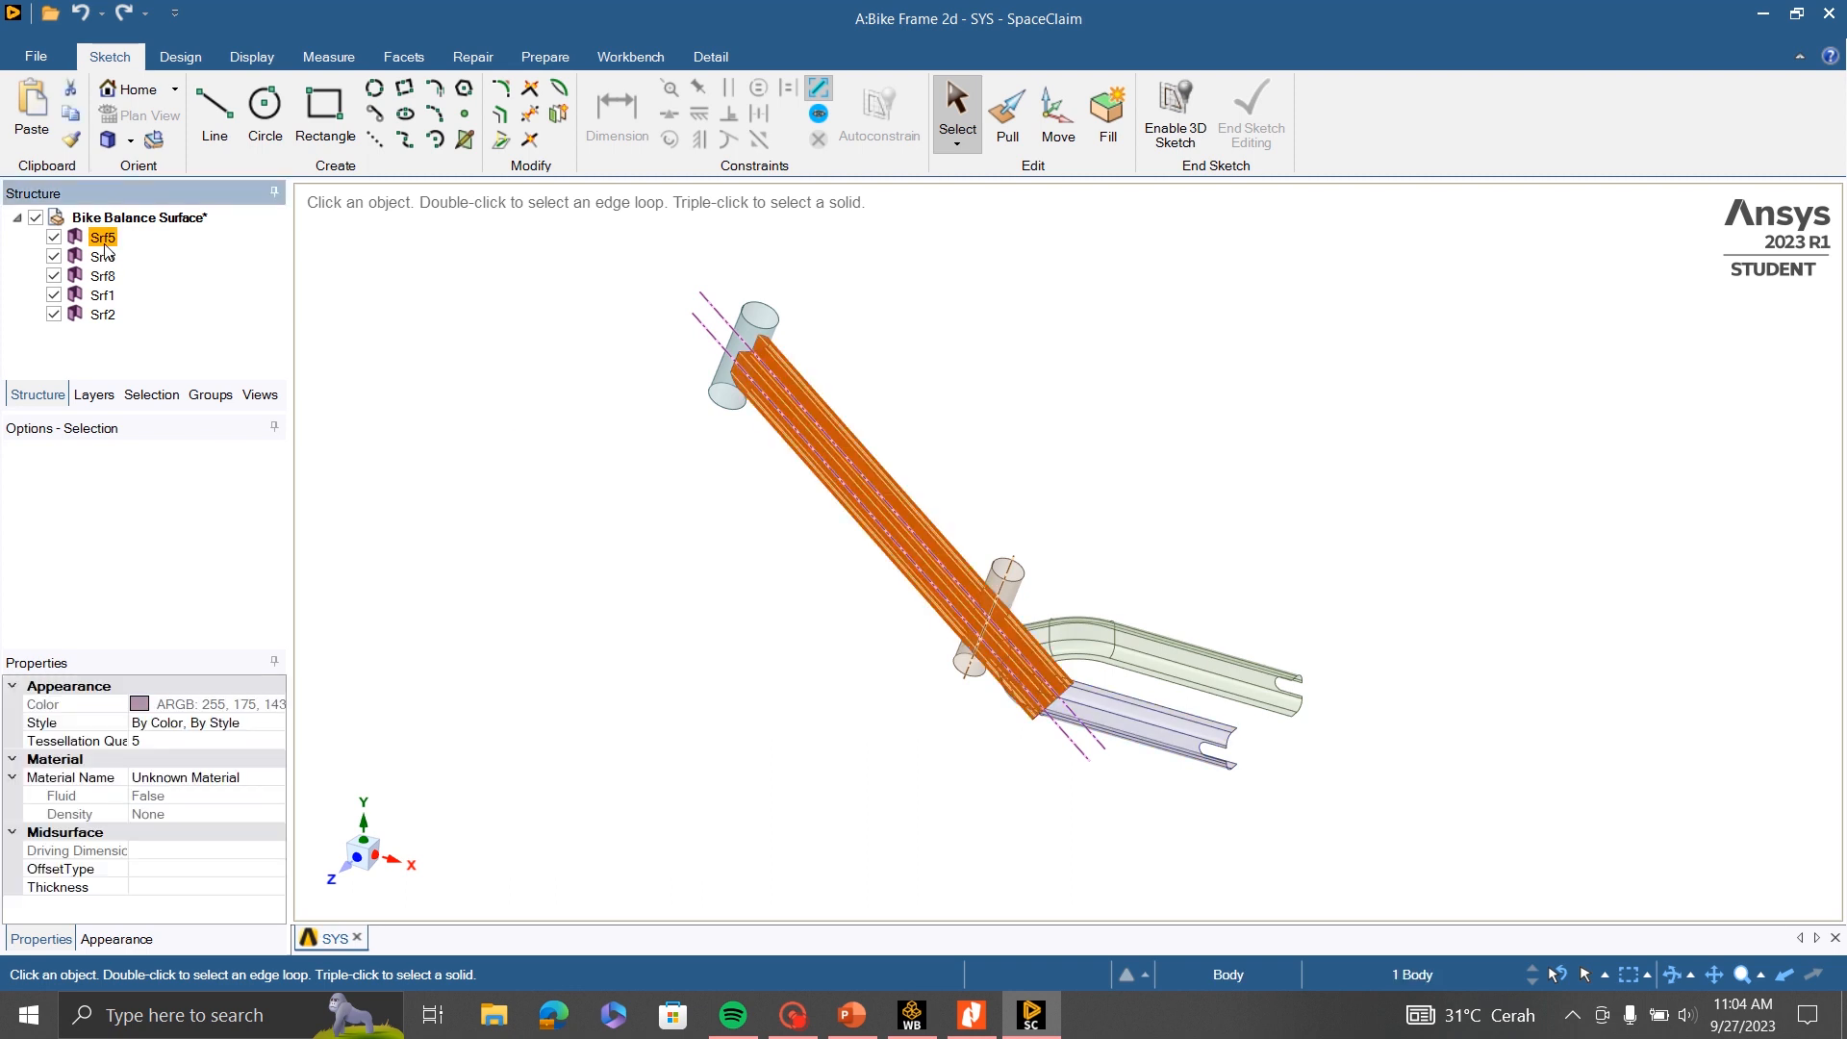
right_click(103, 239)
left_click(211, 358)
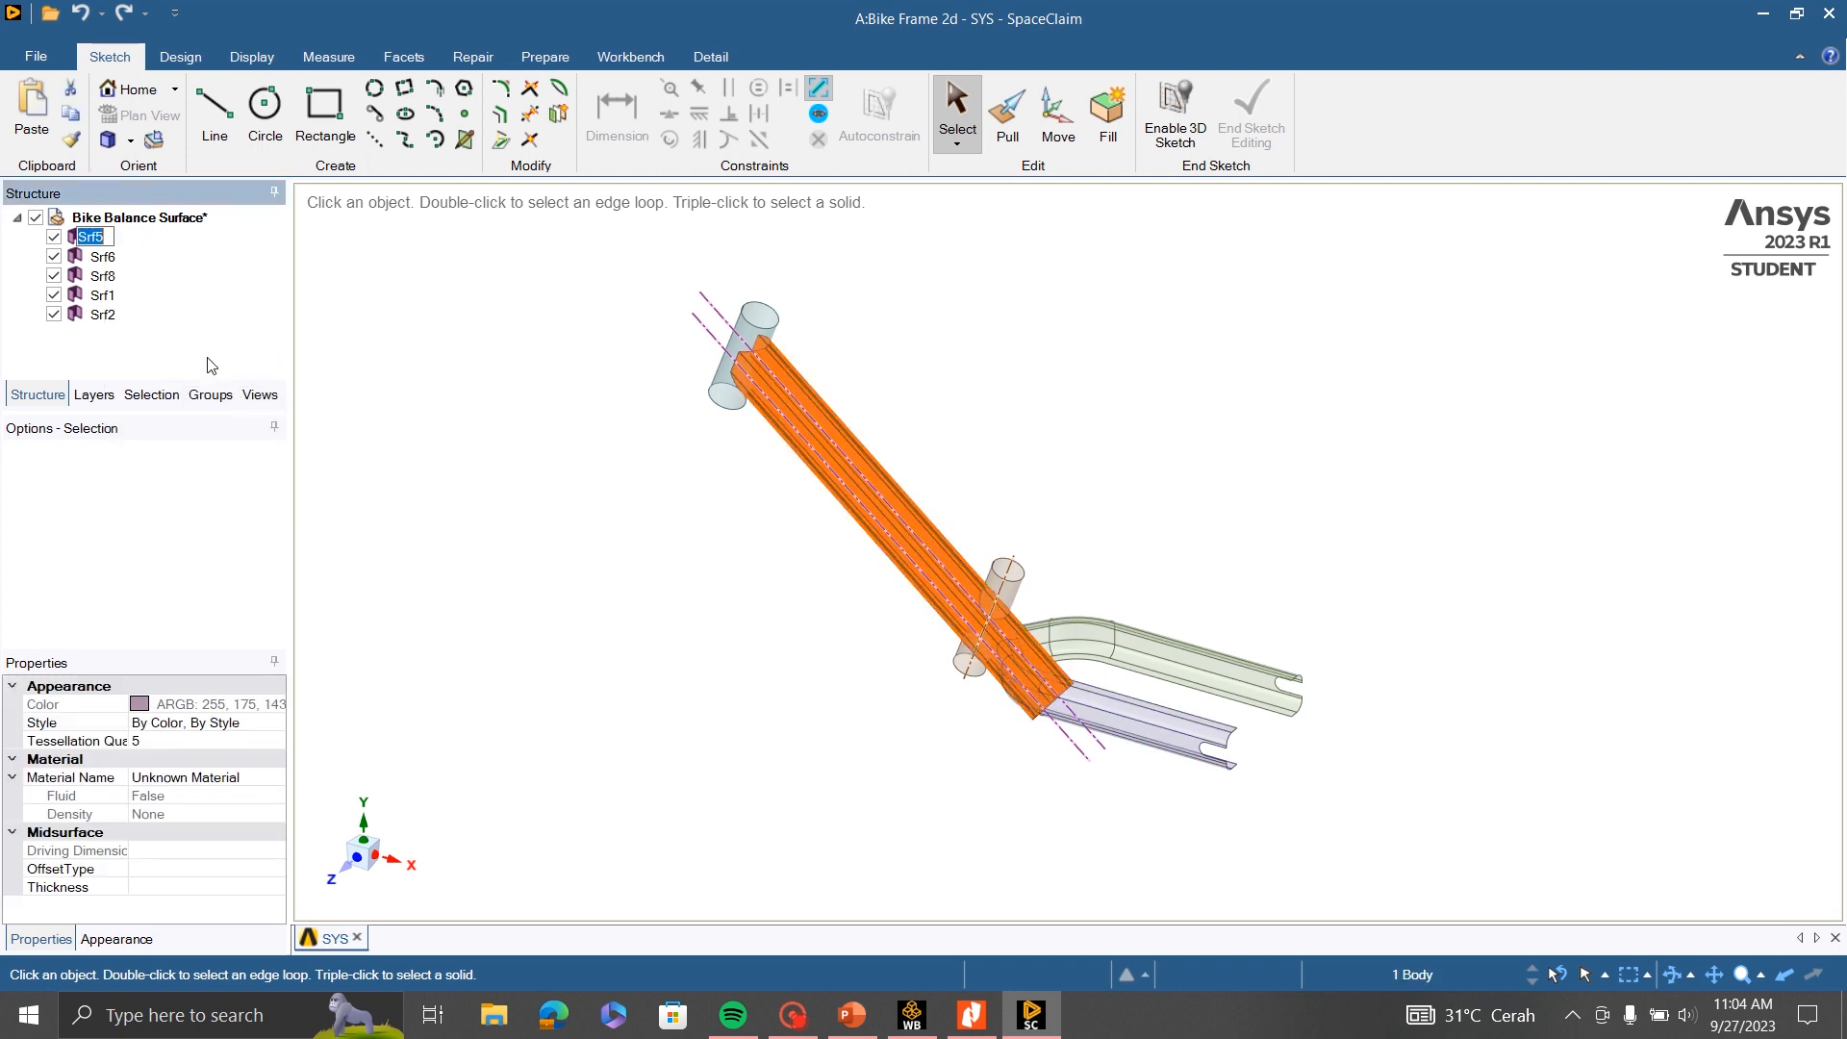
type("D")
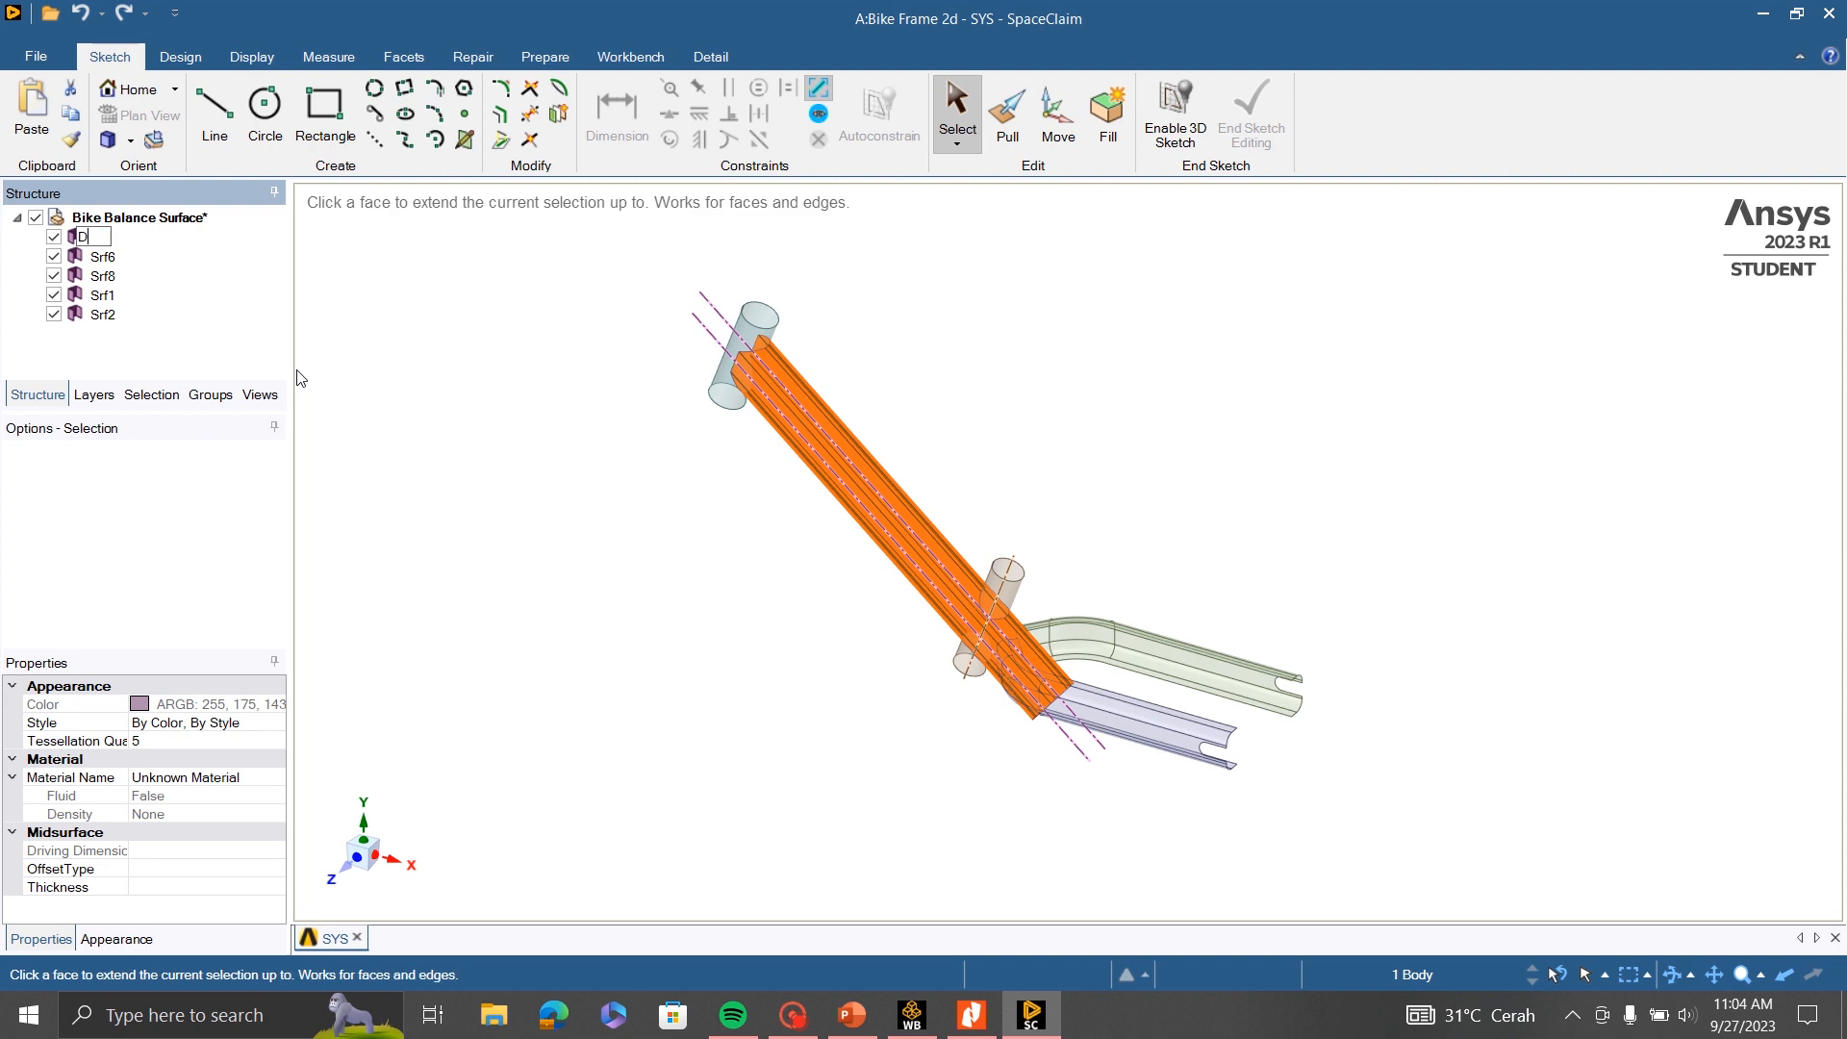
type("own Tube")
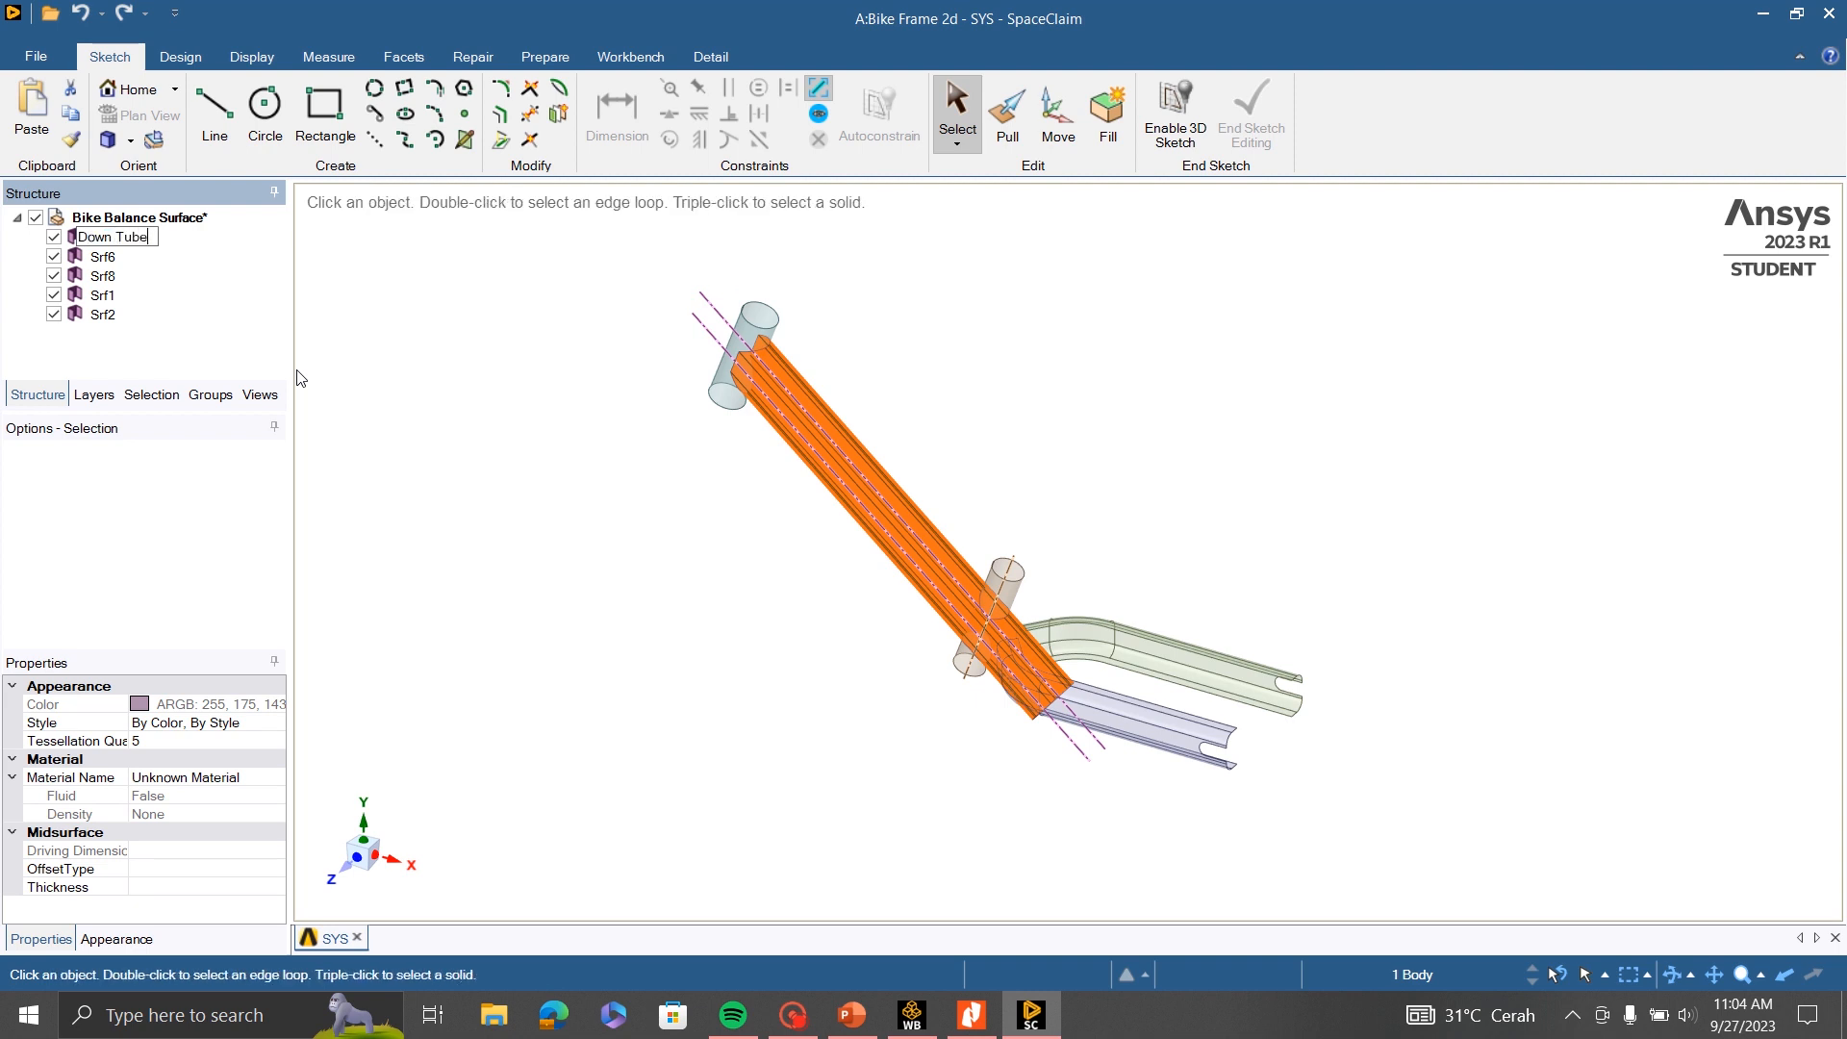
key("Return")
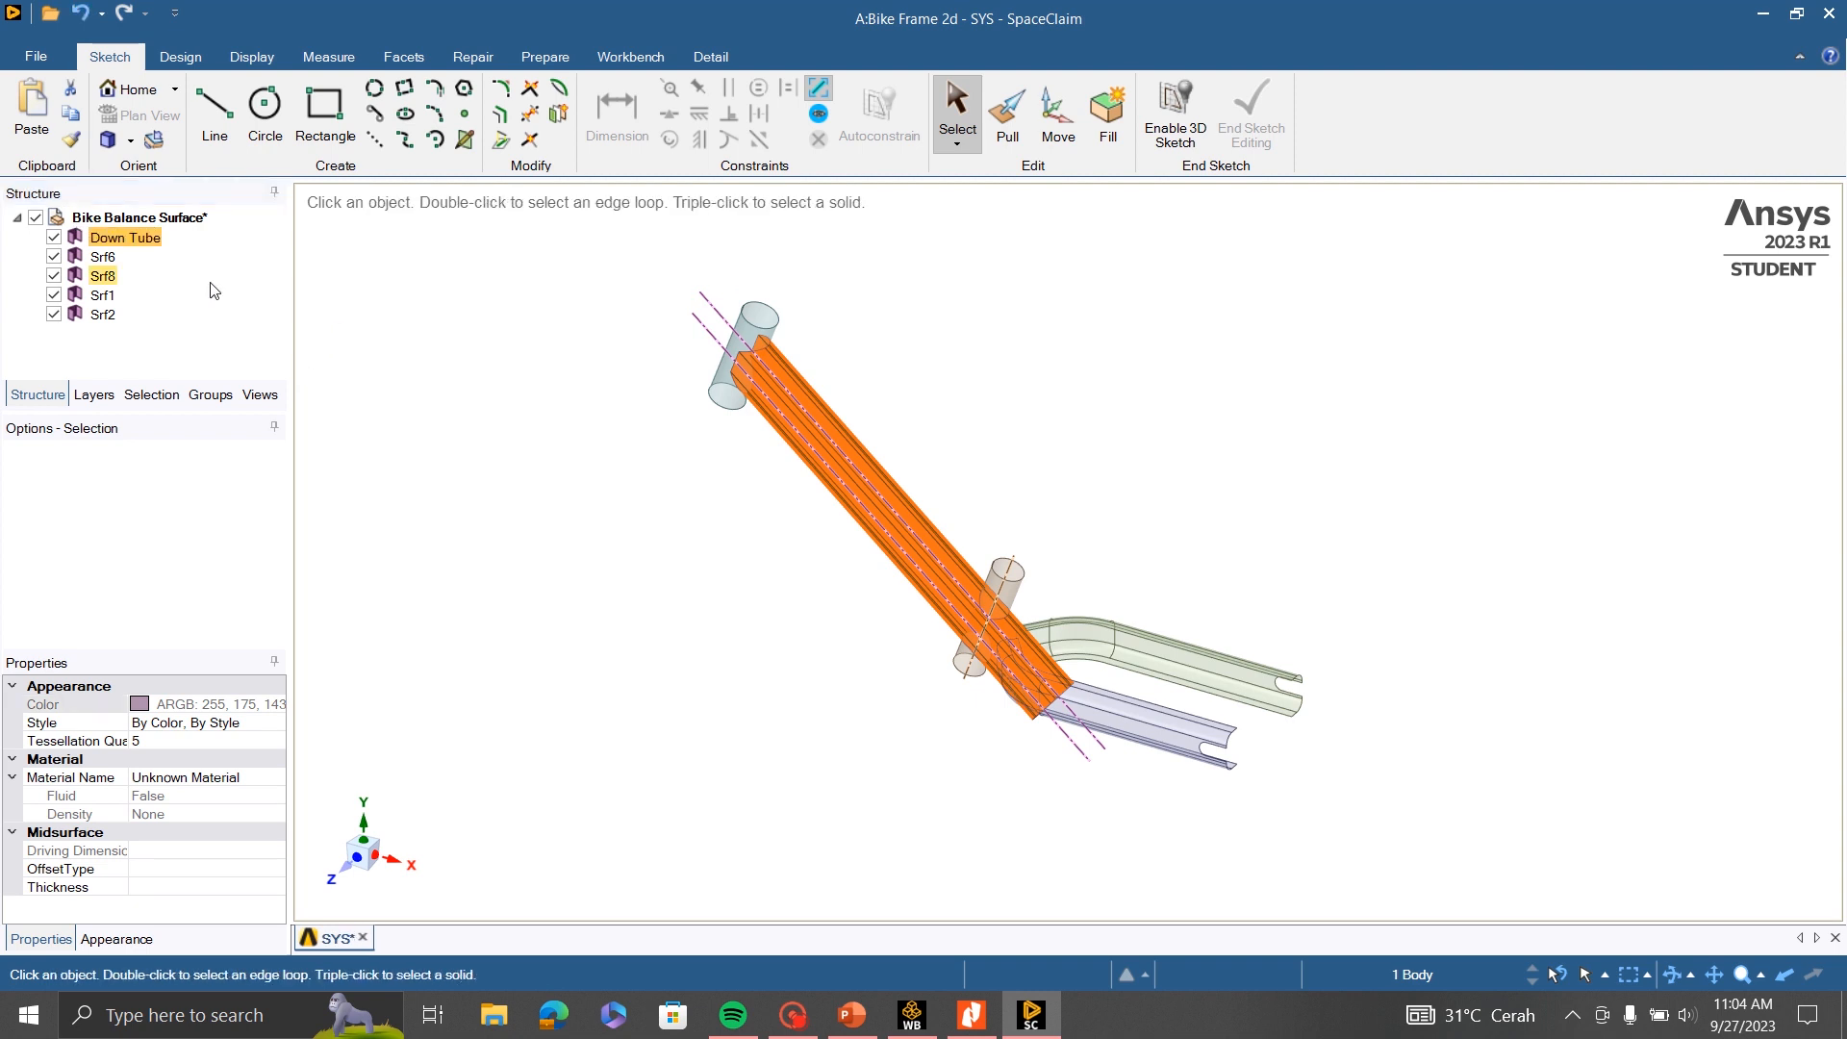
- Rename the rear fork surface Srf6 to "Chain Stay L"
left_click(103, 258)
right_click(105, 262)
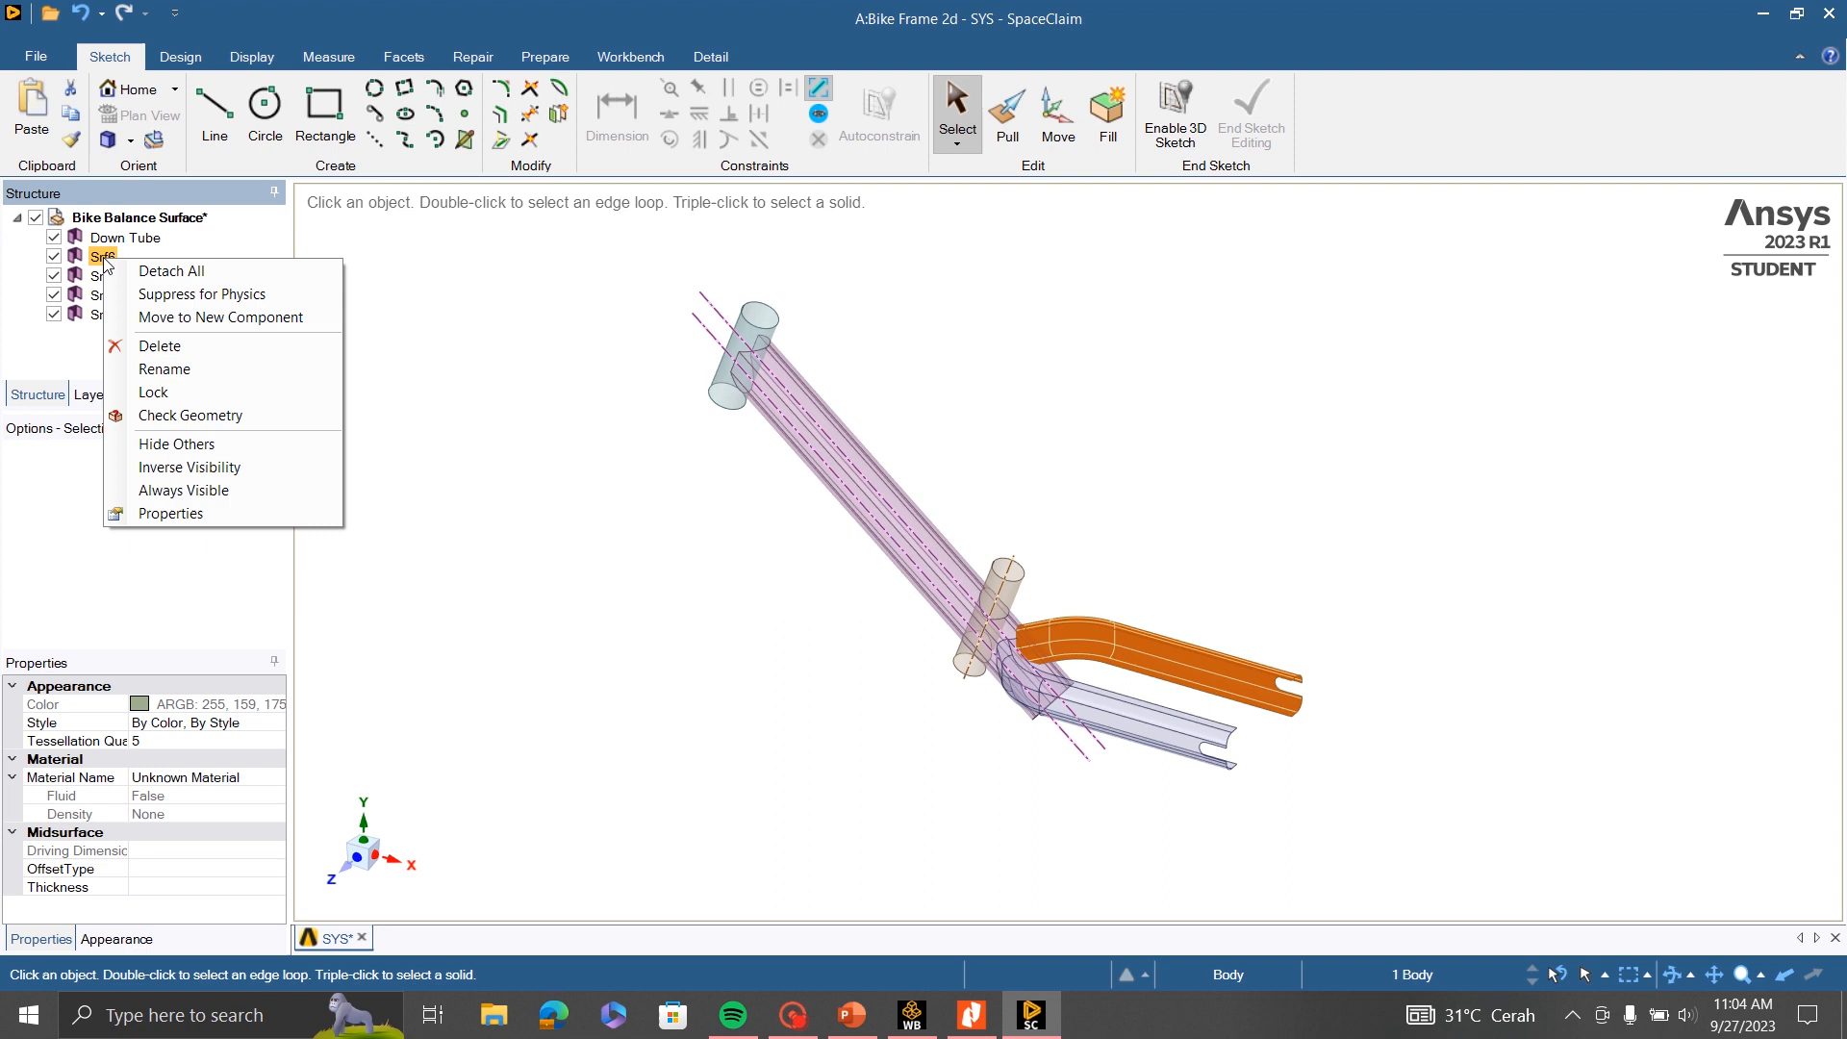
left_click(183, 364)
type("Cha")
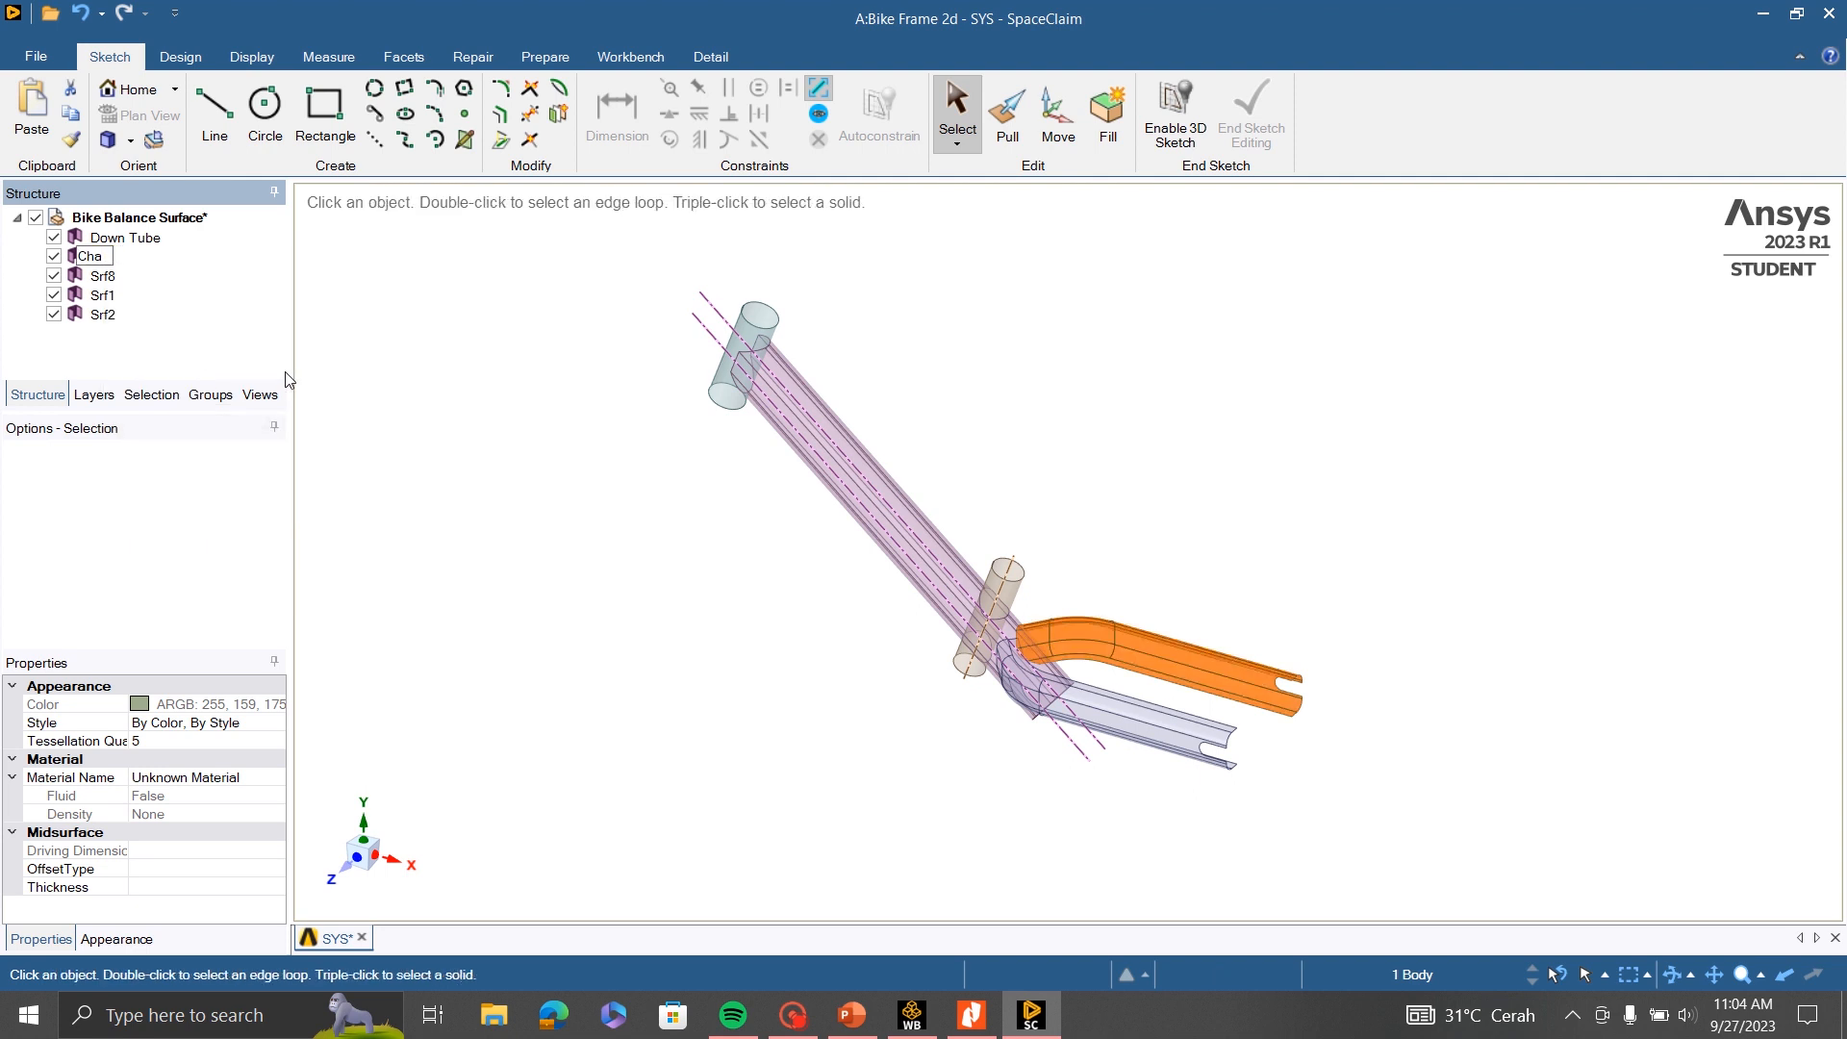
type("in Stay L")
key("Return")
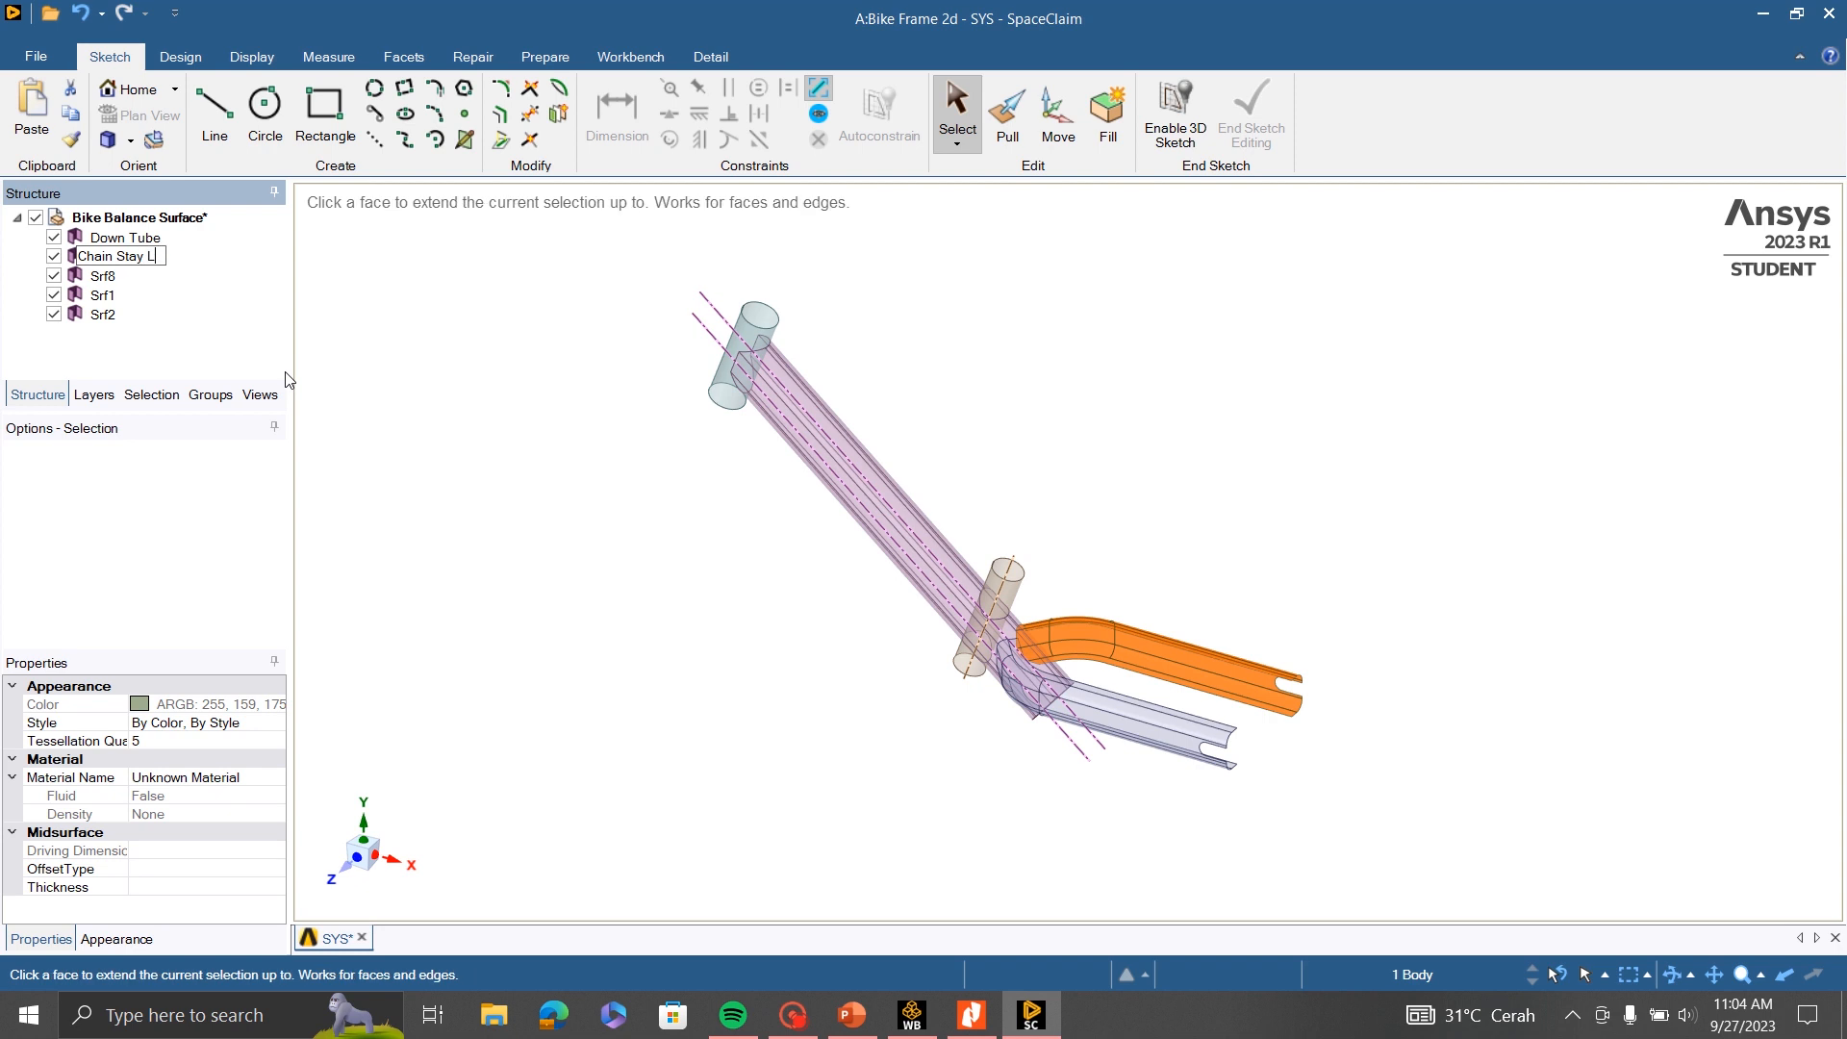
- Rename the other rear fork surface, Srf8, to "Chain Stay L"
left_click(102, 276)
right_click(101, 276)
left_click(196, 385)
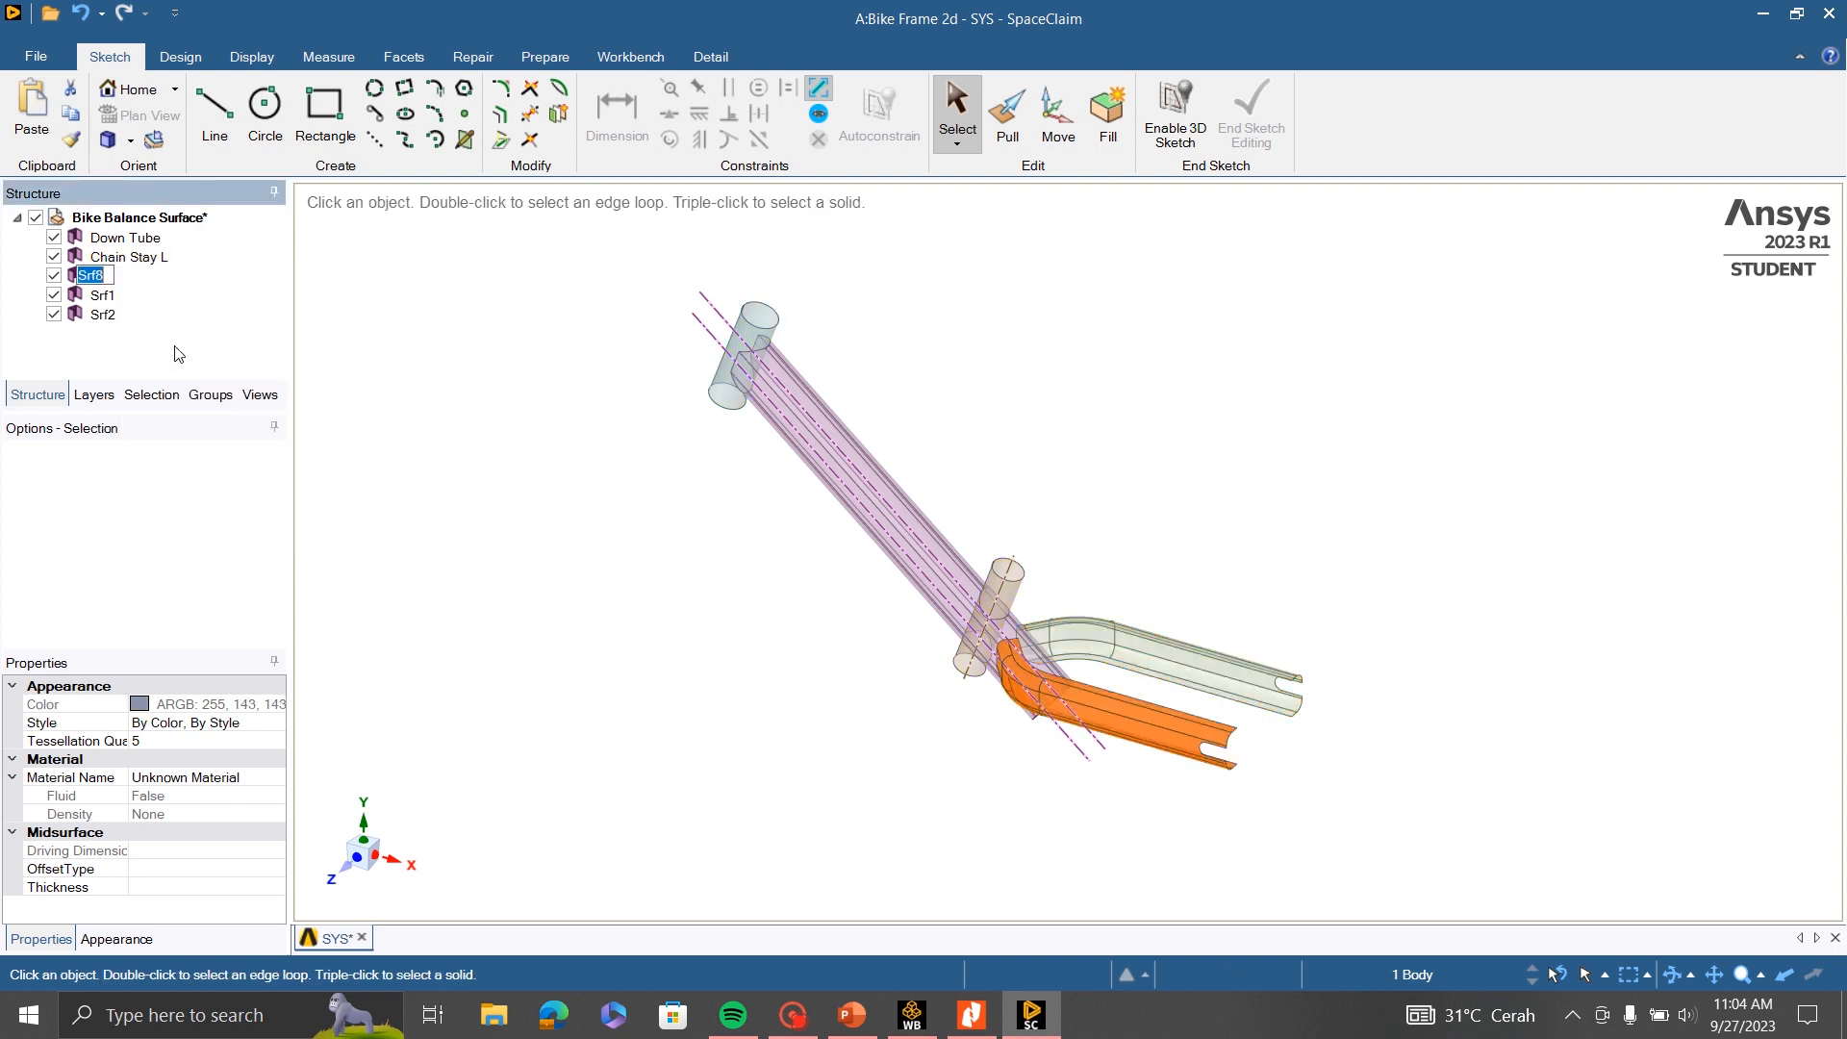
type("Chain S")
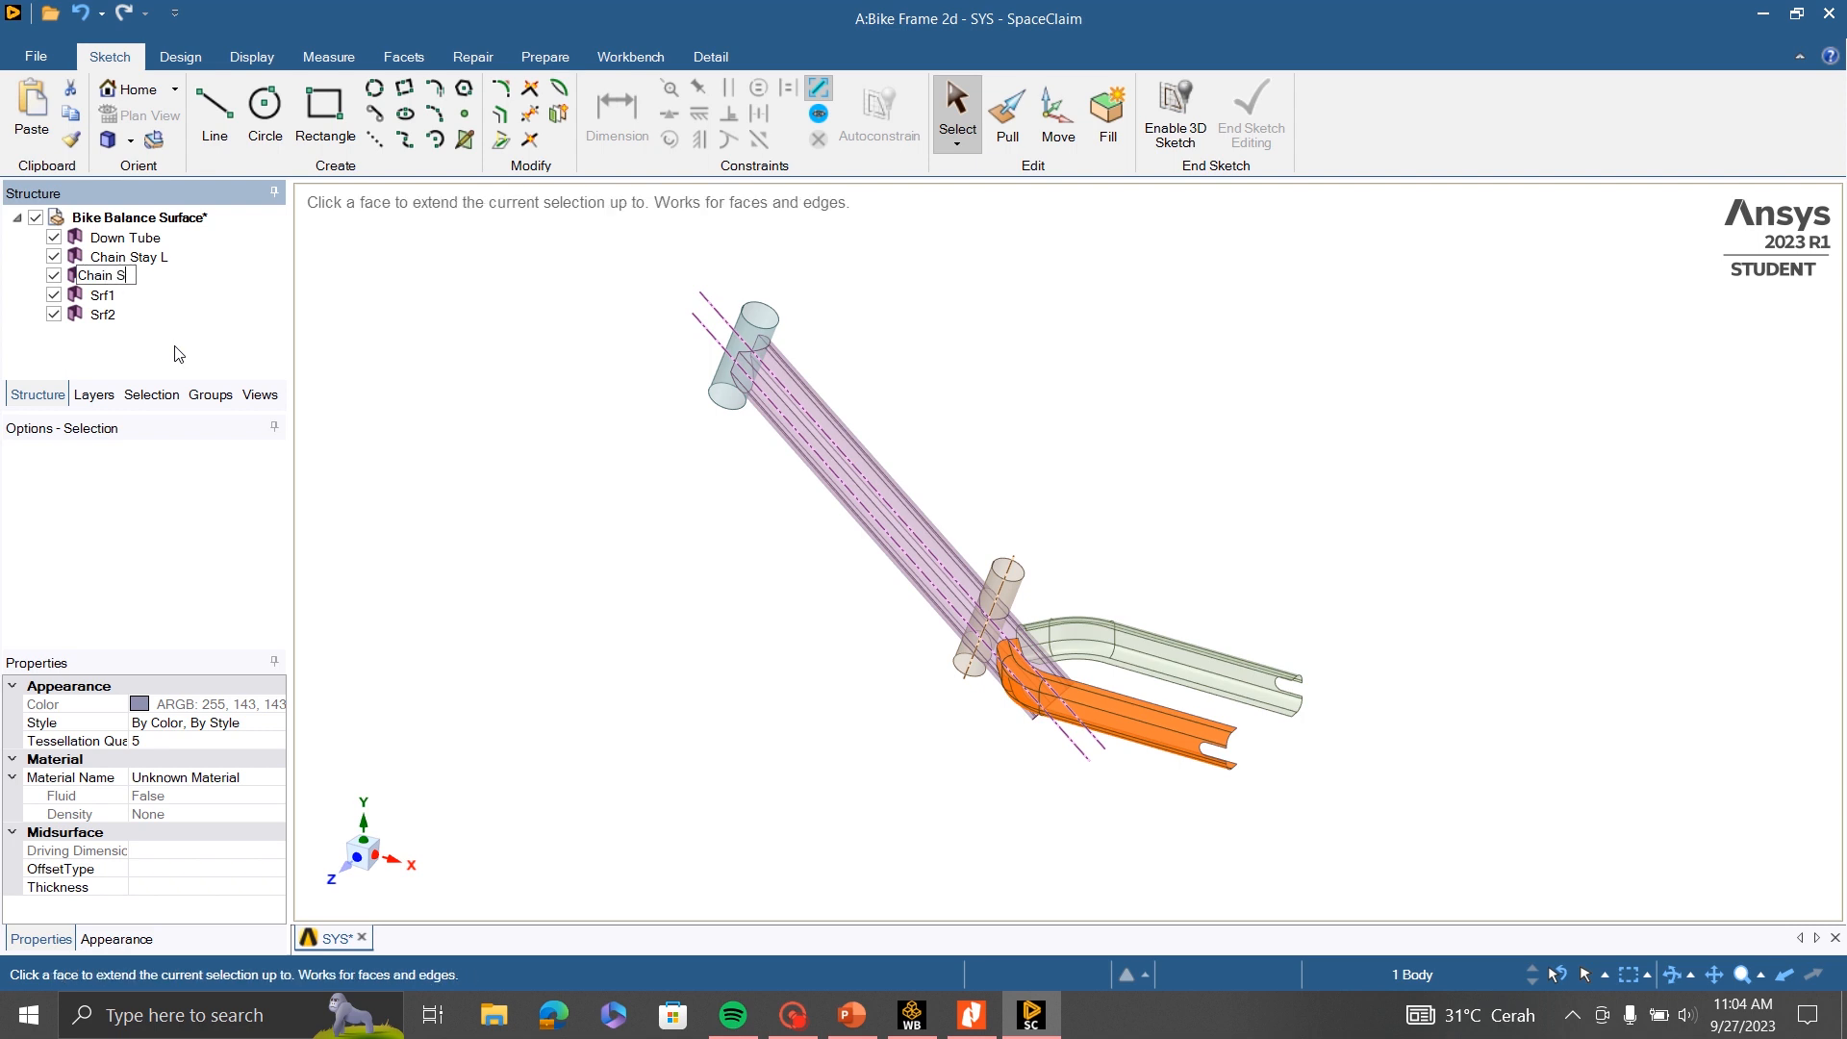
type("tay R")
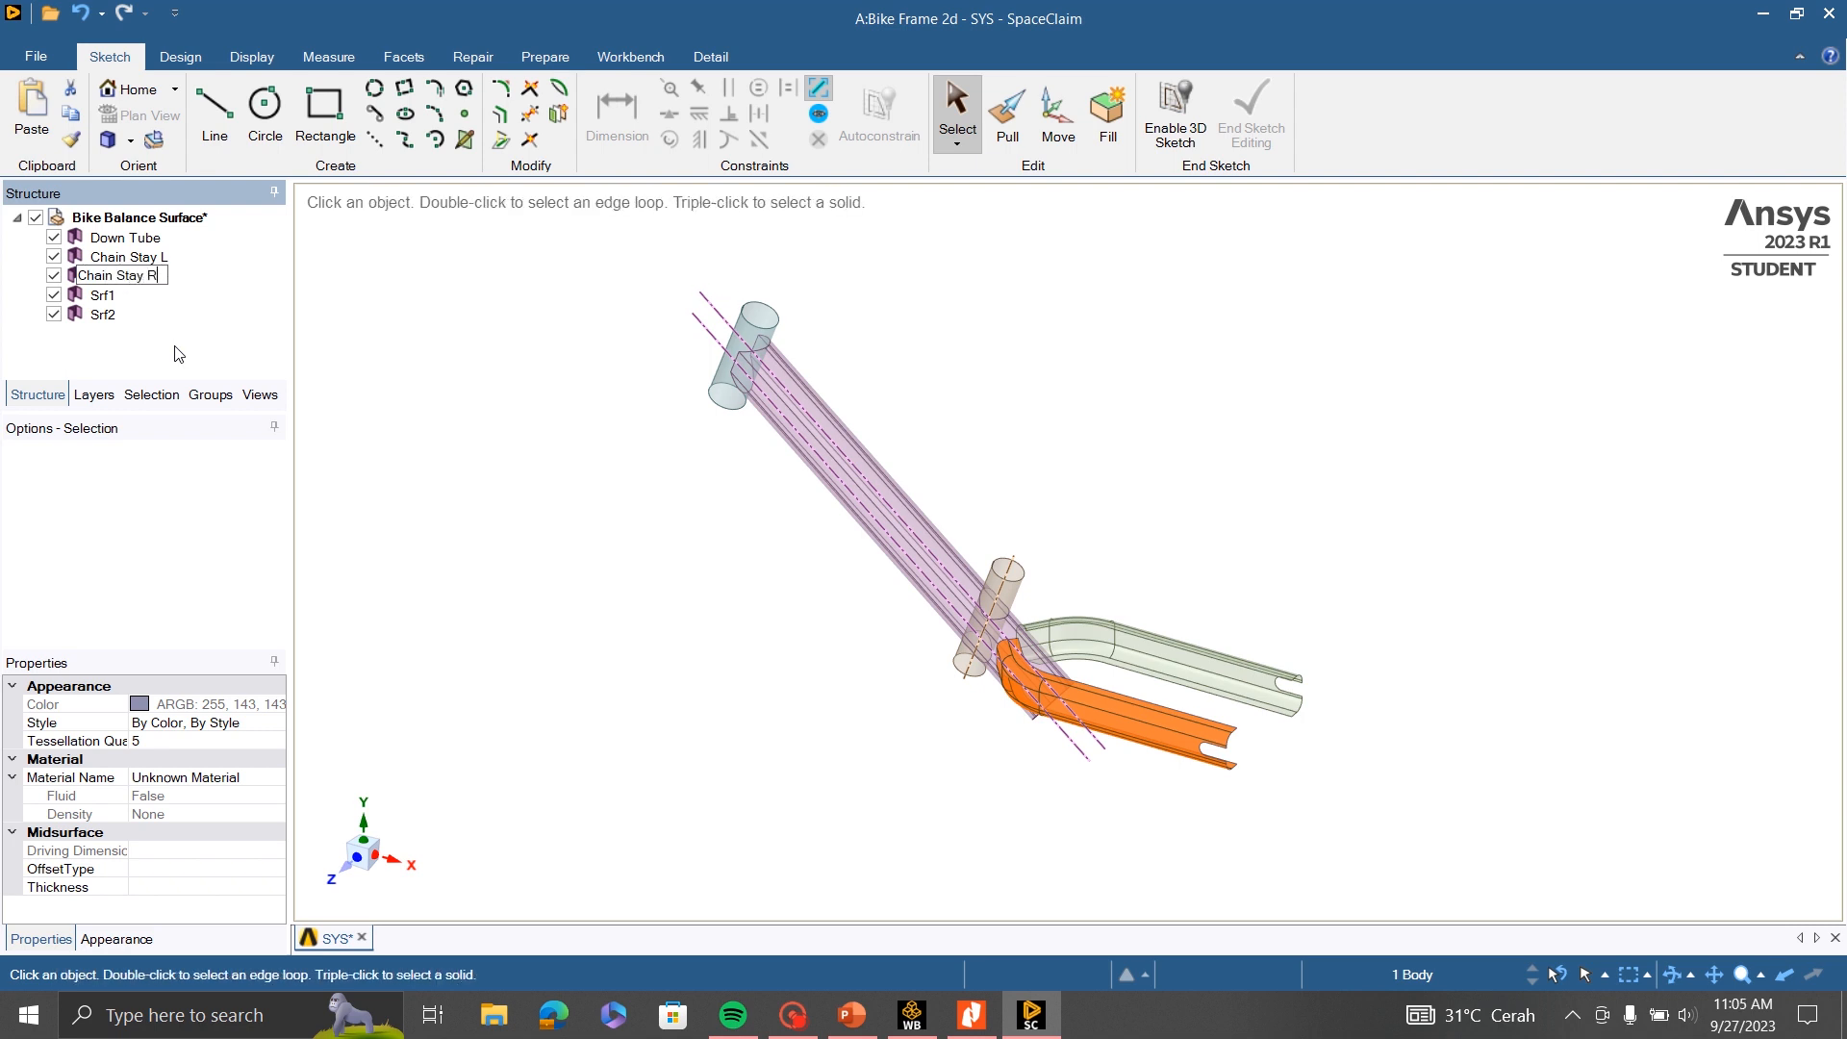
key("BackSpace")
type("L")
key("Return")
- Rename the upper of the two "Chain Stay L" bodies in the structure tree to "Chain Stay R"
left_click(125, 258, "ctrl")
left_click(123, 253)
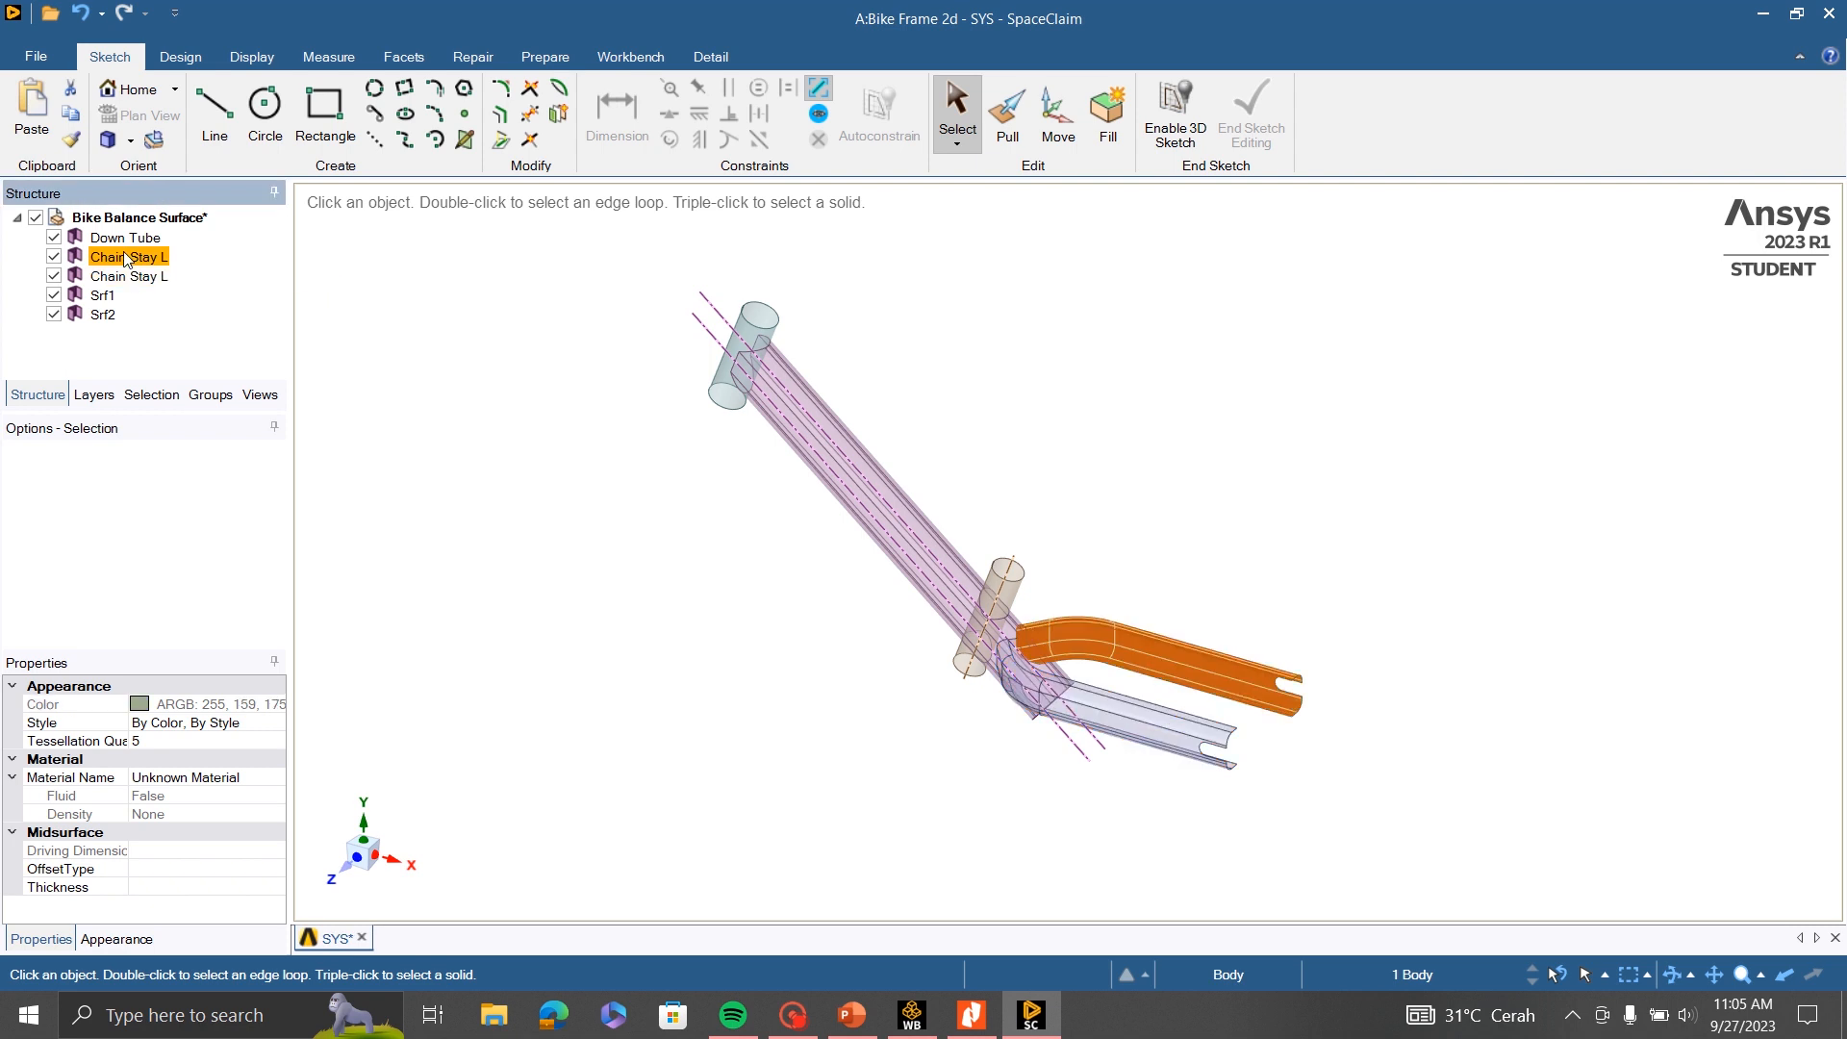
right_click(123, 252)
left_click(185, 363)
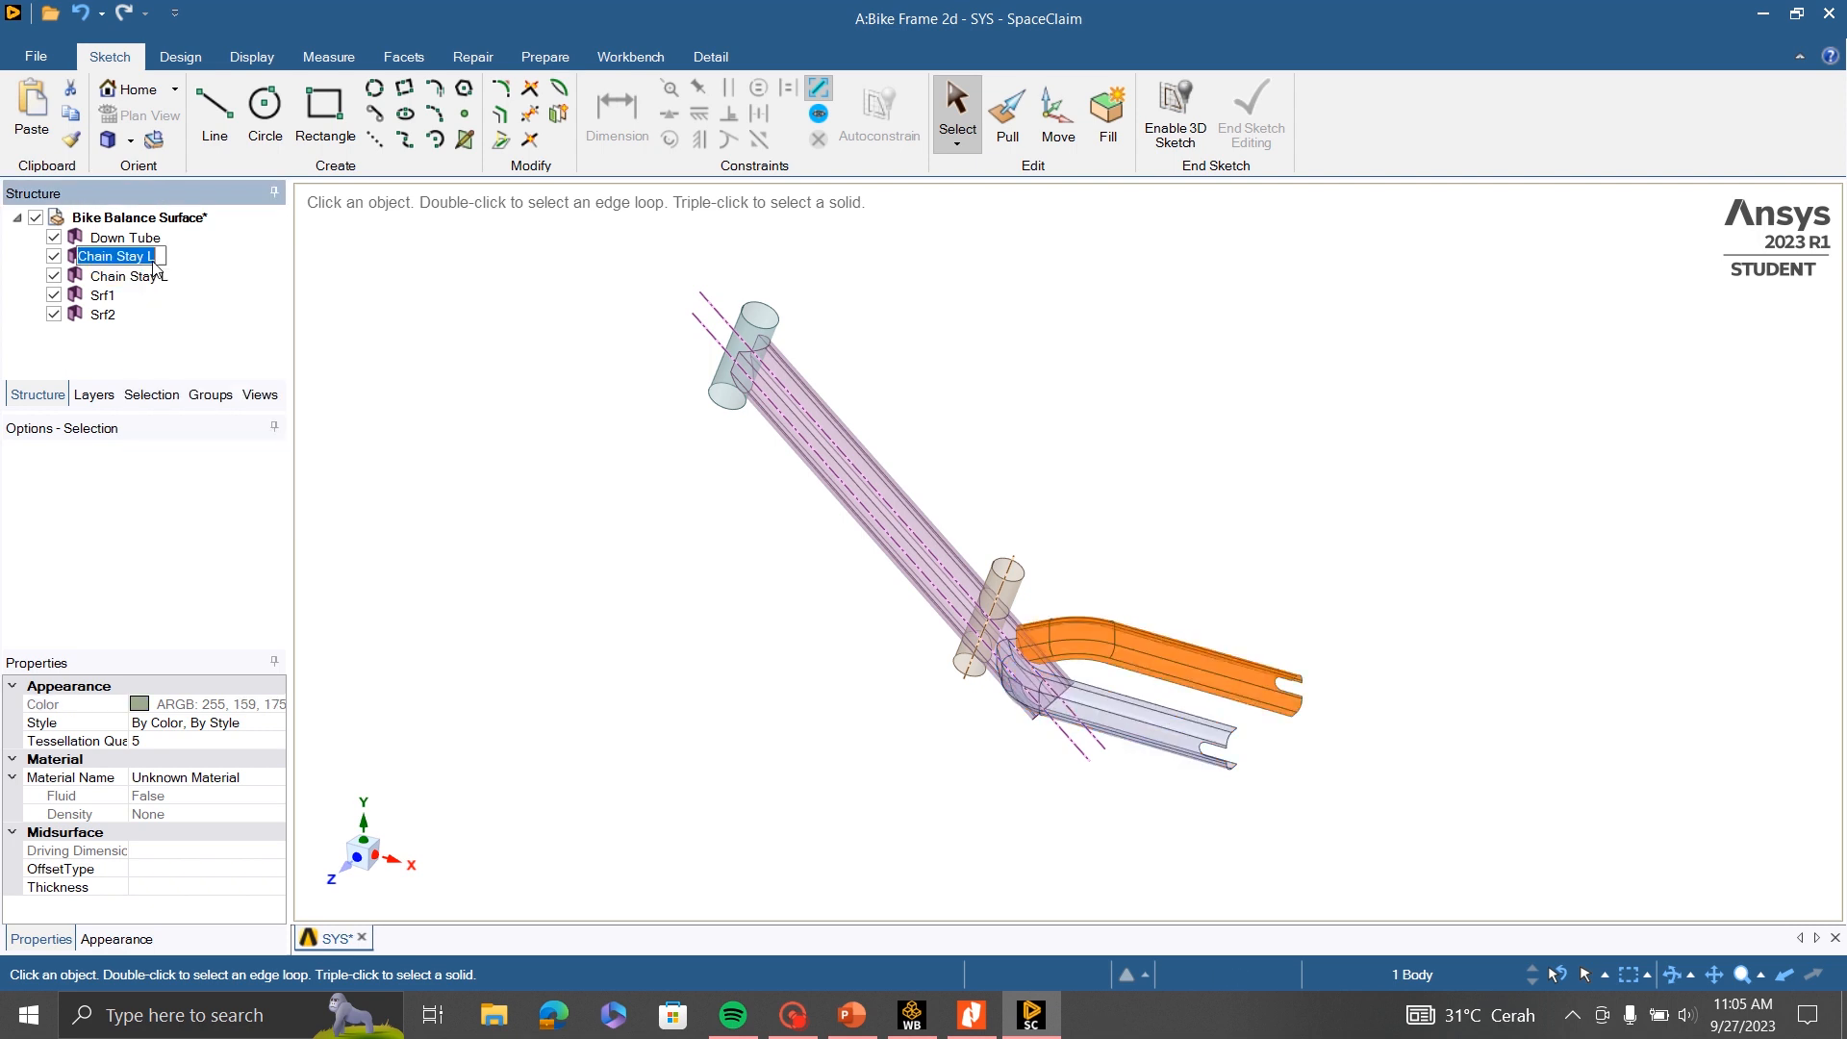
left_click(158, 258)
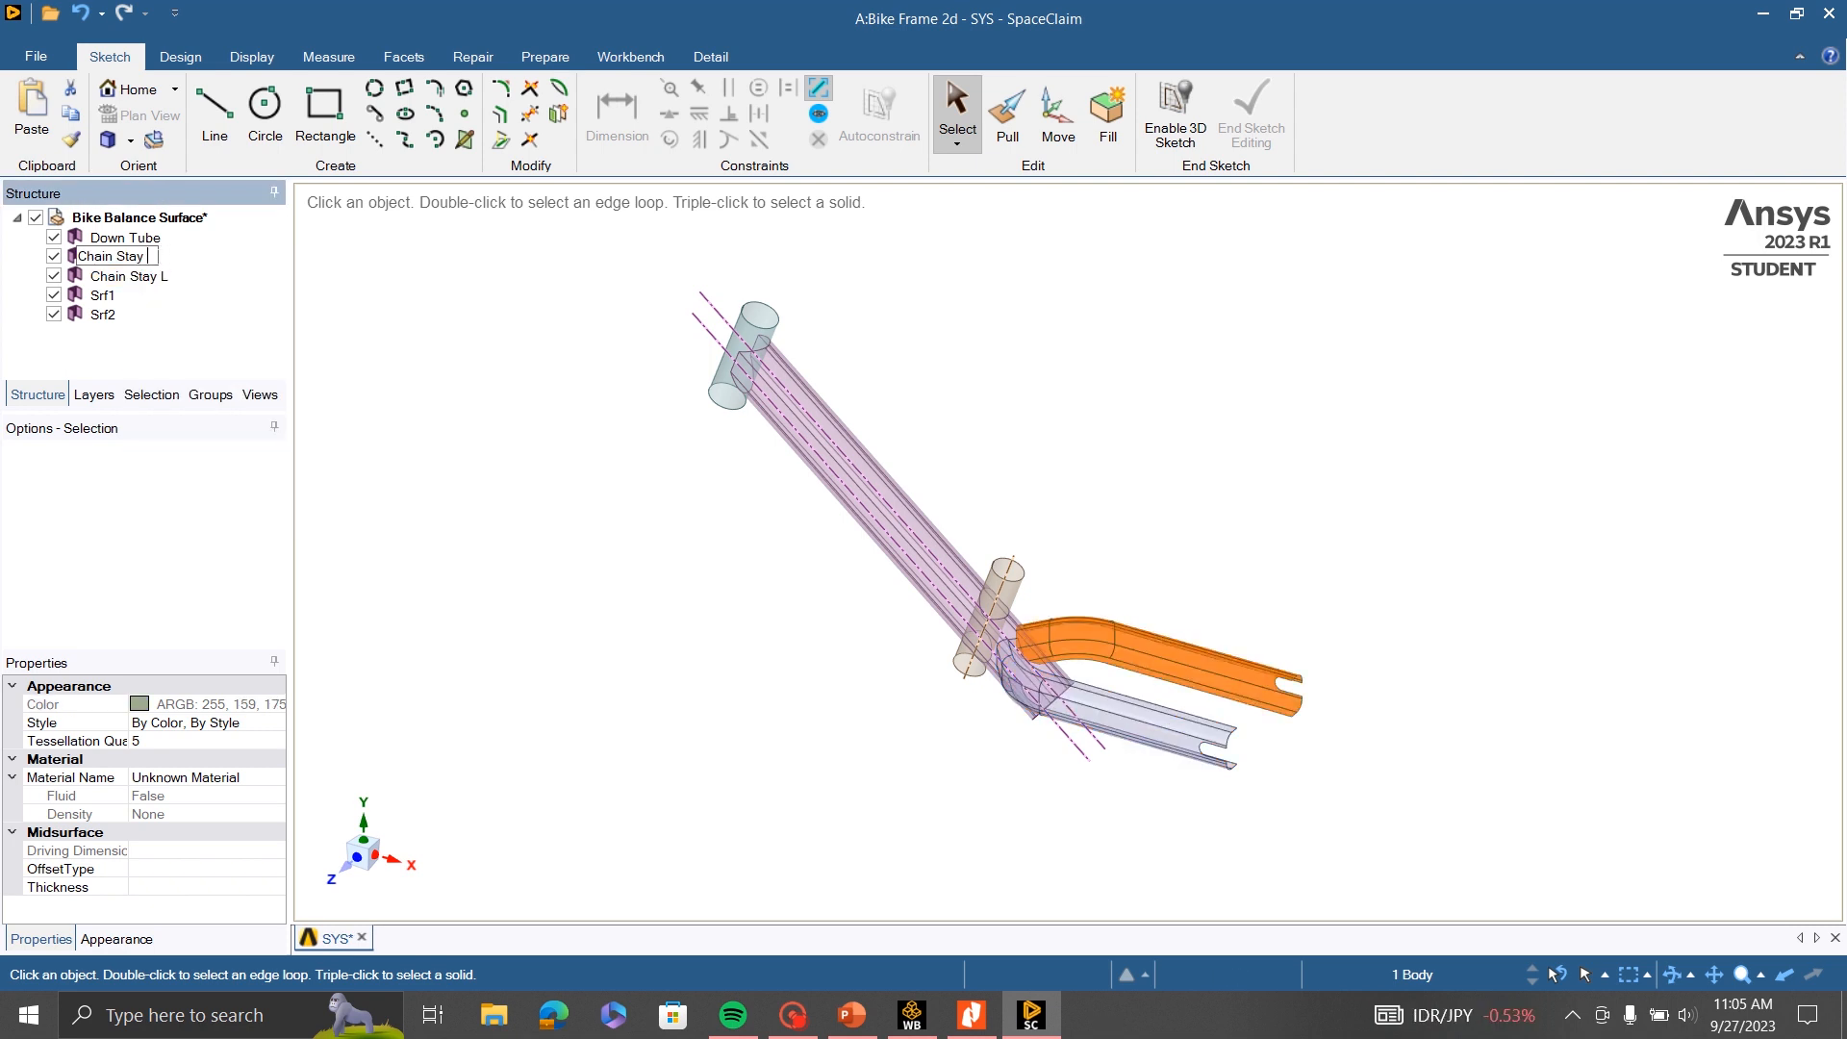
type("R")
left_click(392, 339)
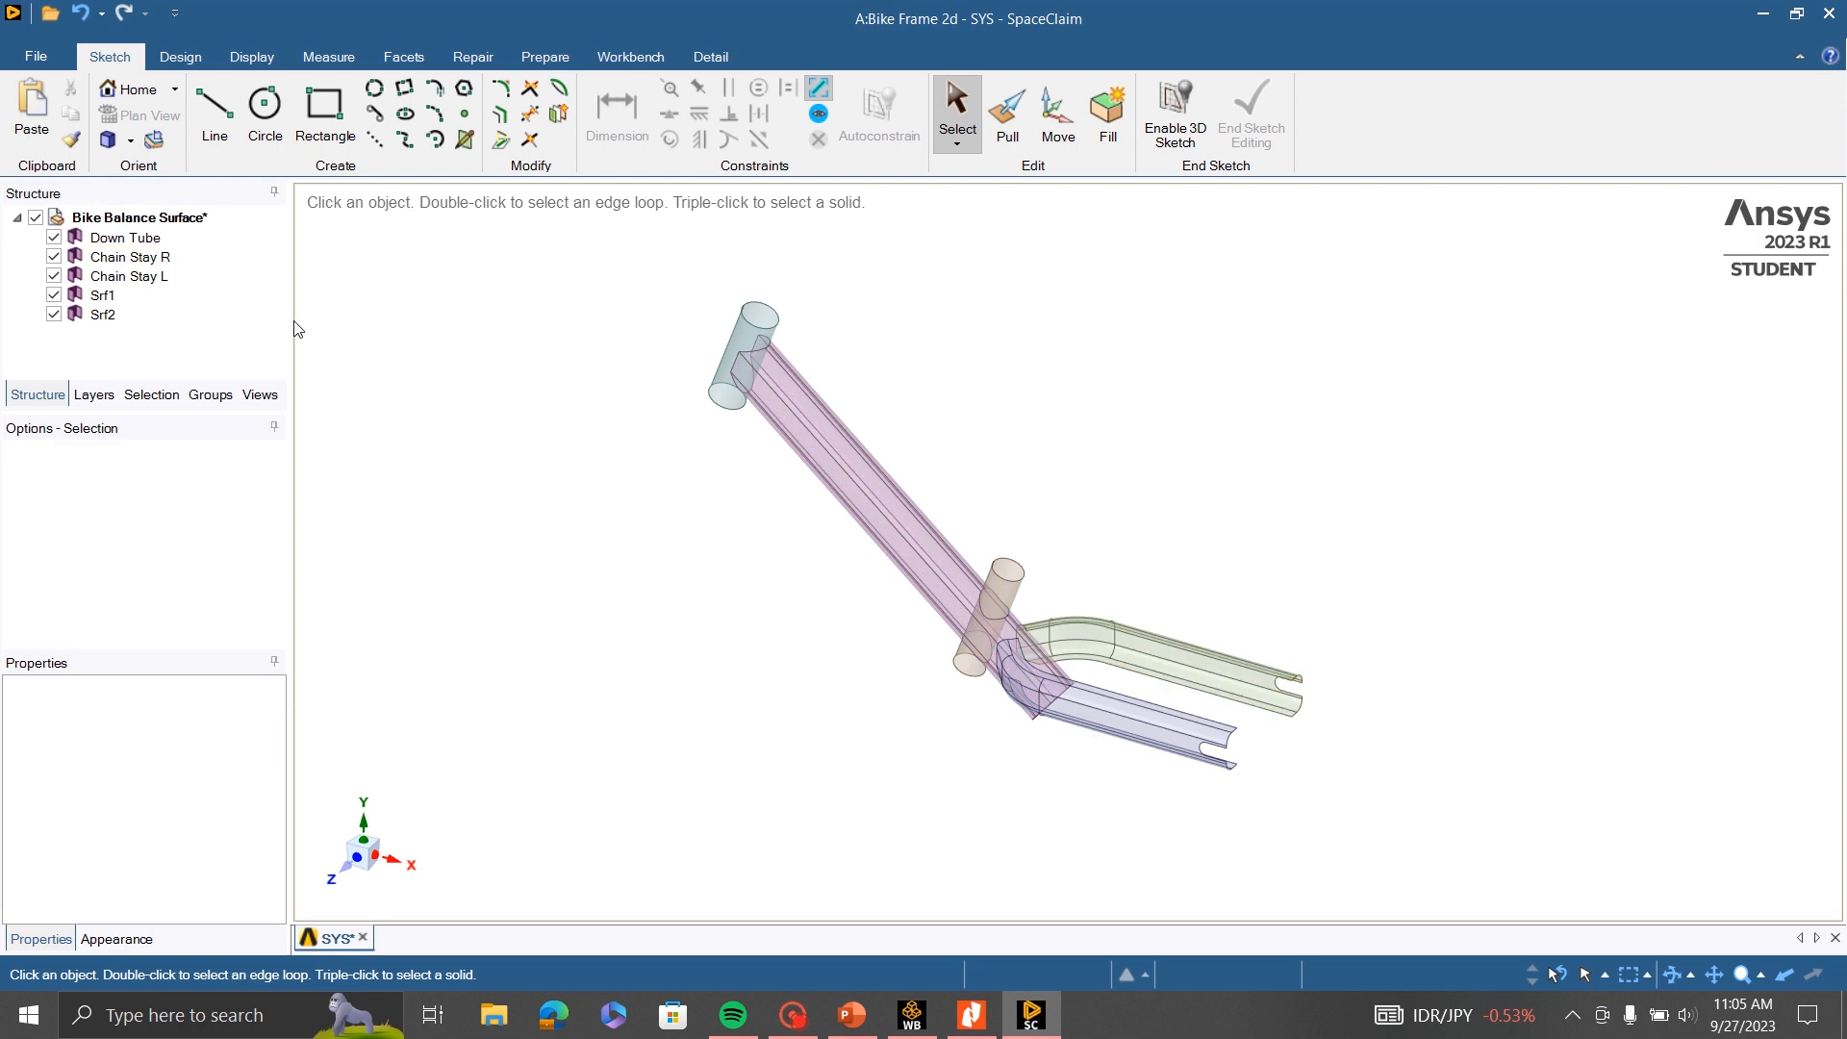
- Rename the short seat post surface Srf1 to "Seat Tube"
left_click(102, 295)
right_click(102, 296)
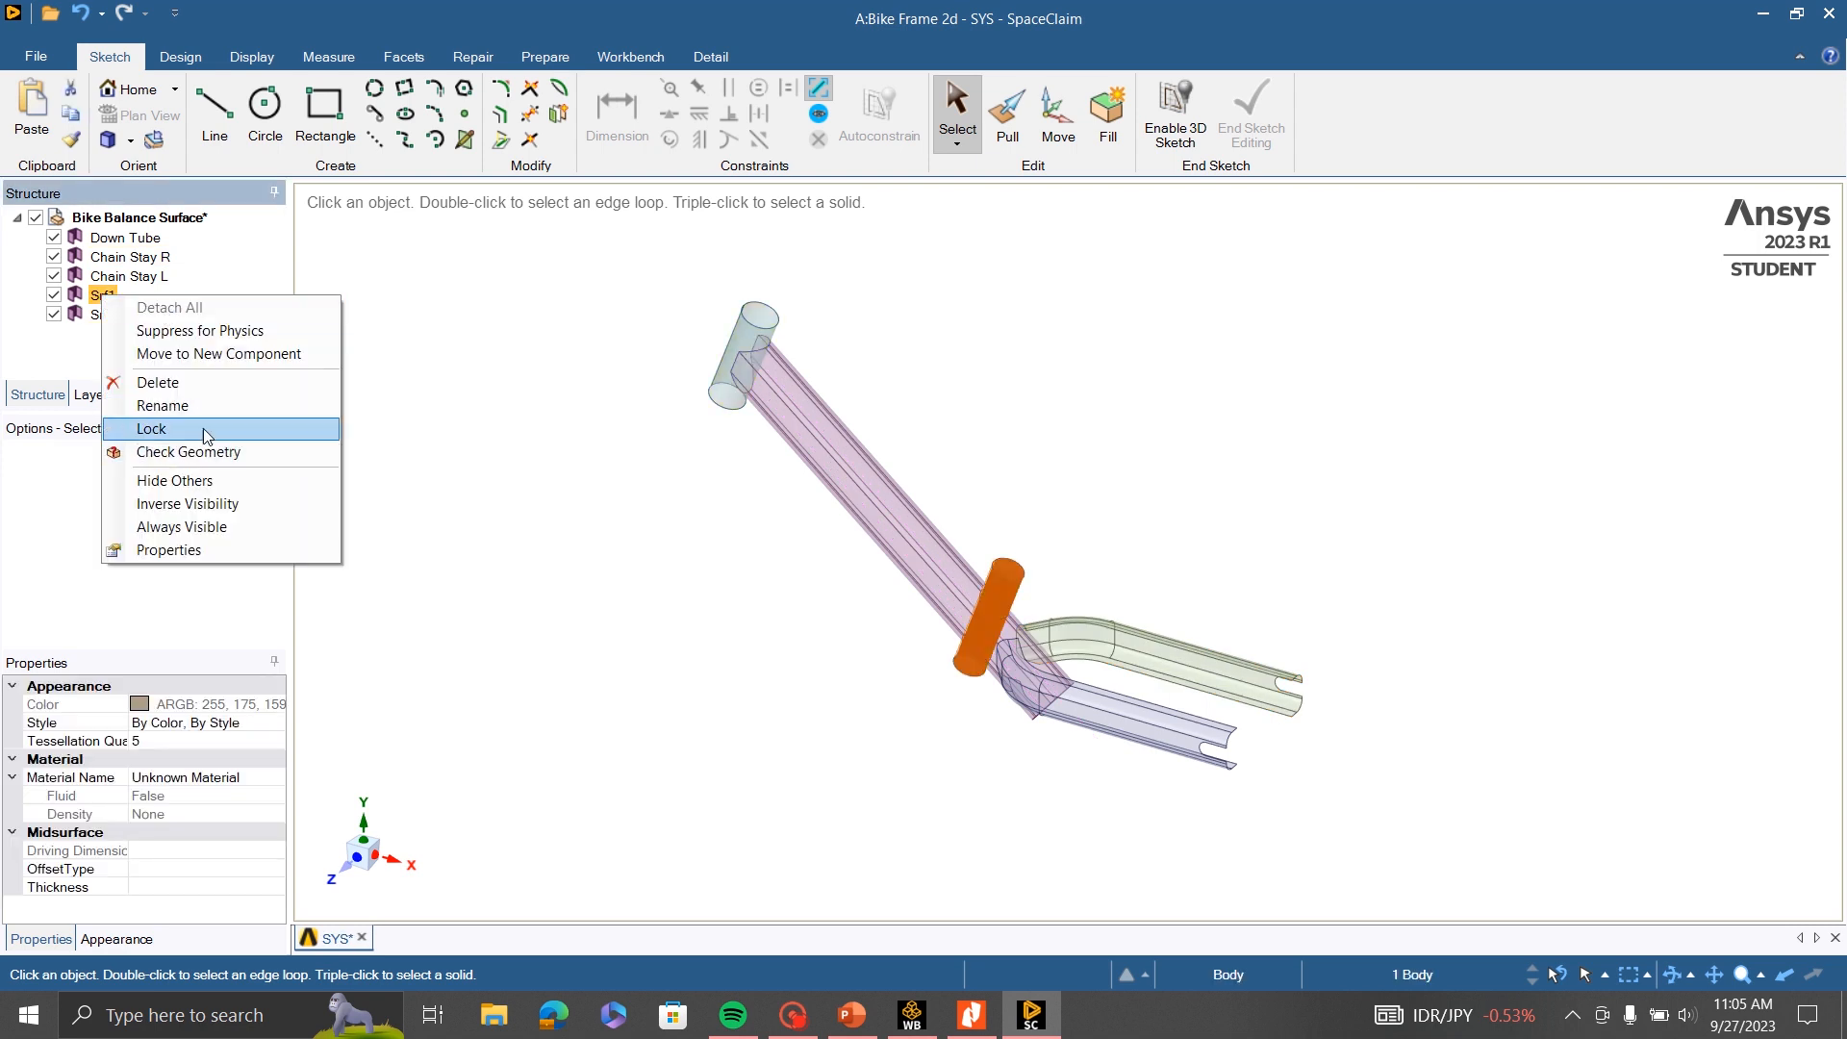
left_click(163, 405)
type("S")
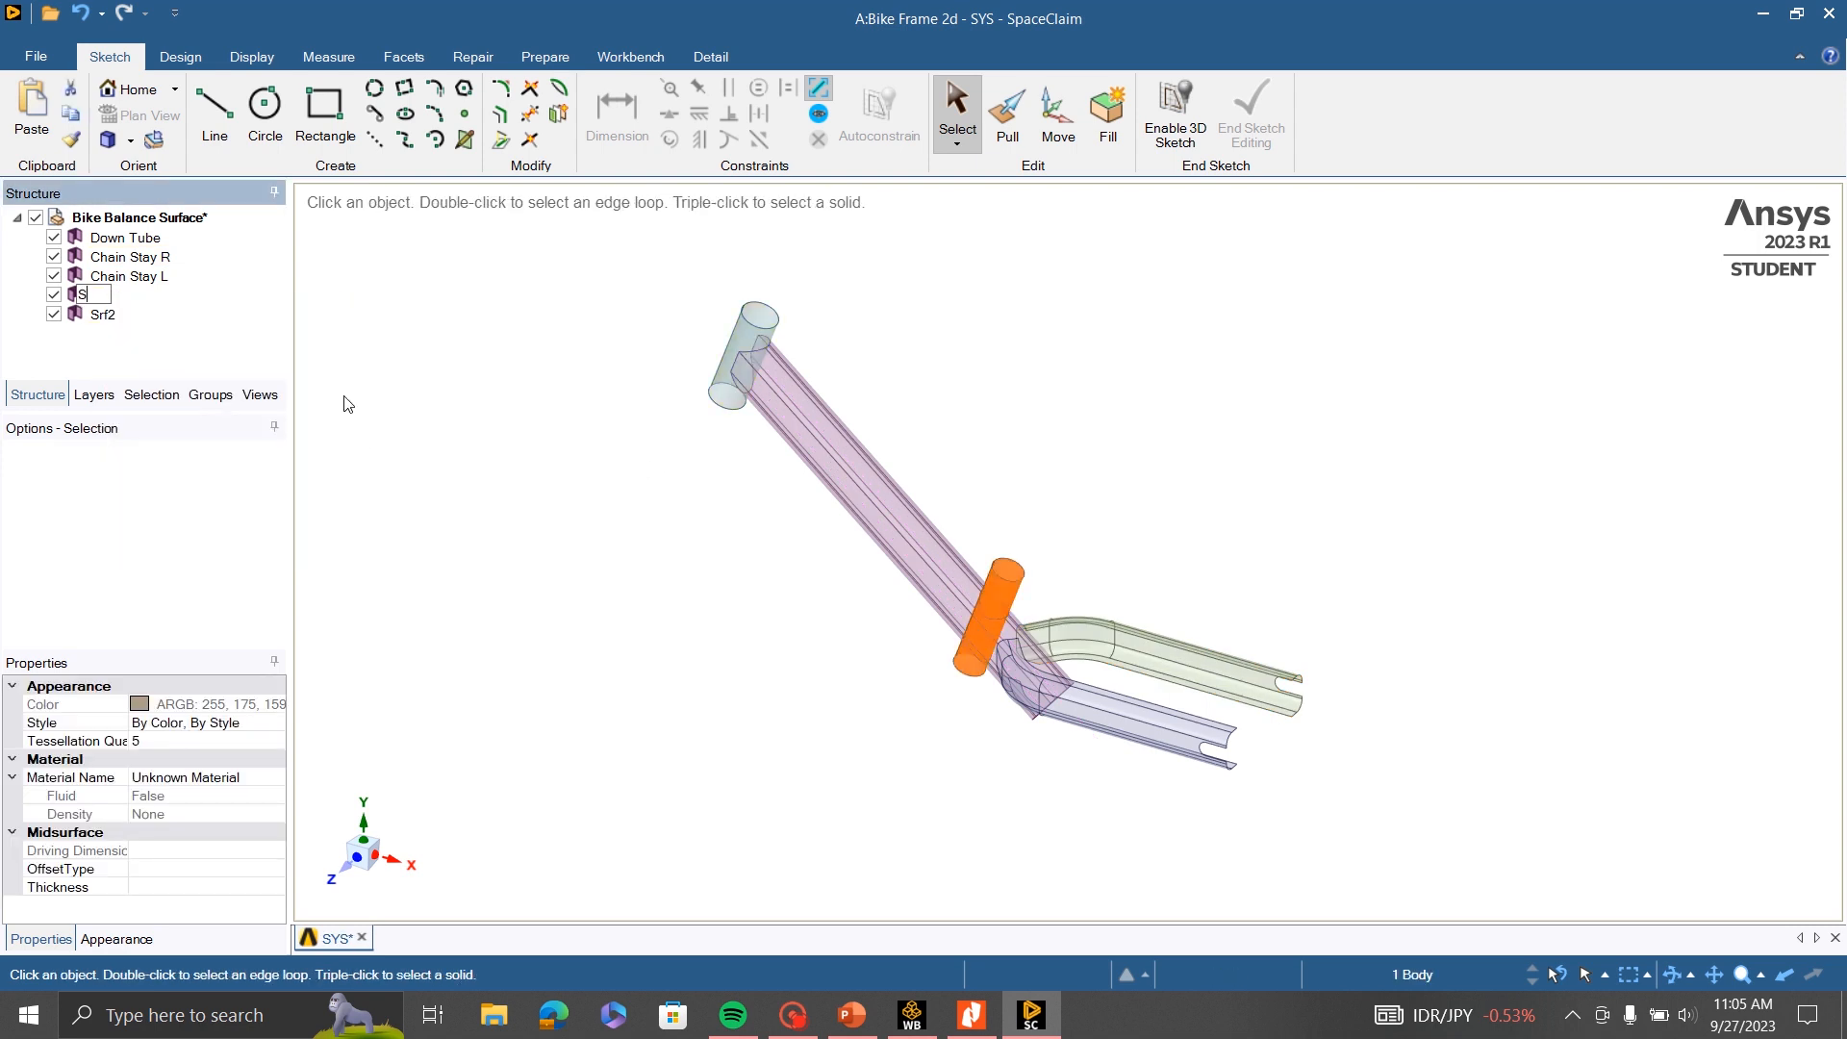
type("eat Tube")
key("Return")
- Rename the front tube surface Srf2 at the upper end of the down tube to "Head Tube"
left_click(104, 316)
right_click(107, 317)
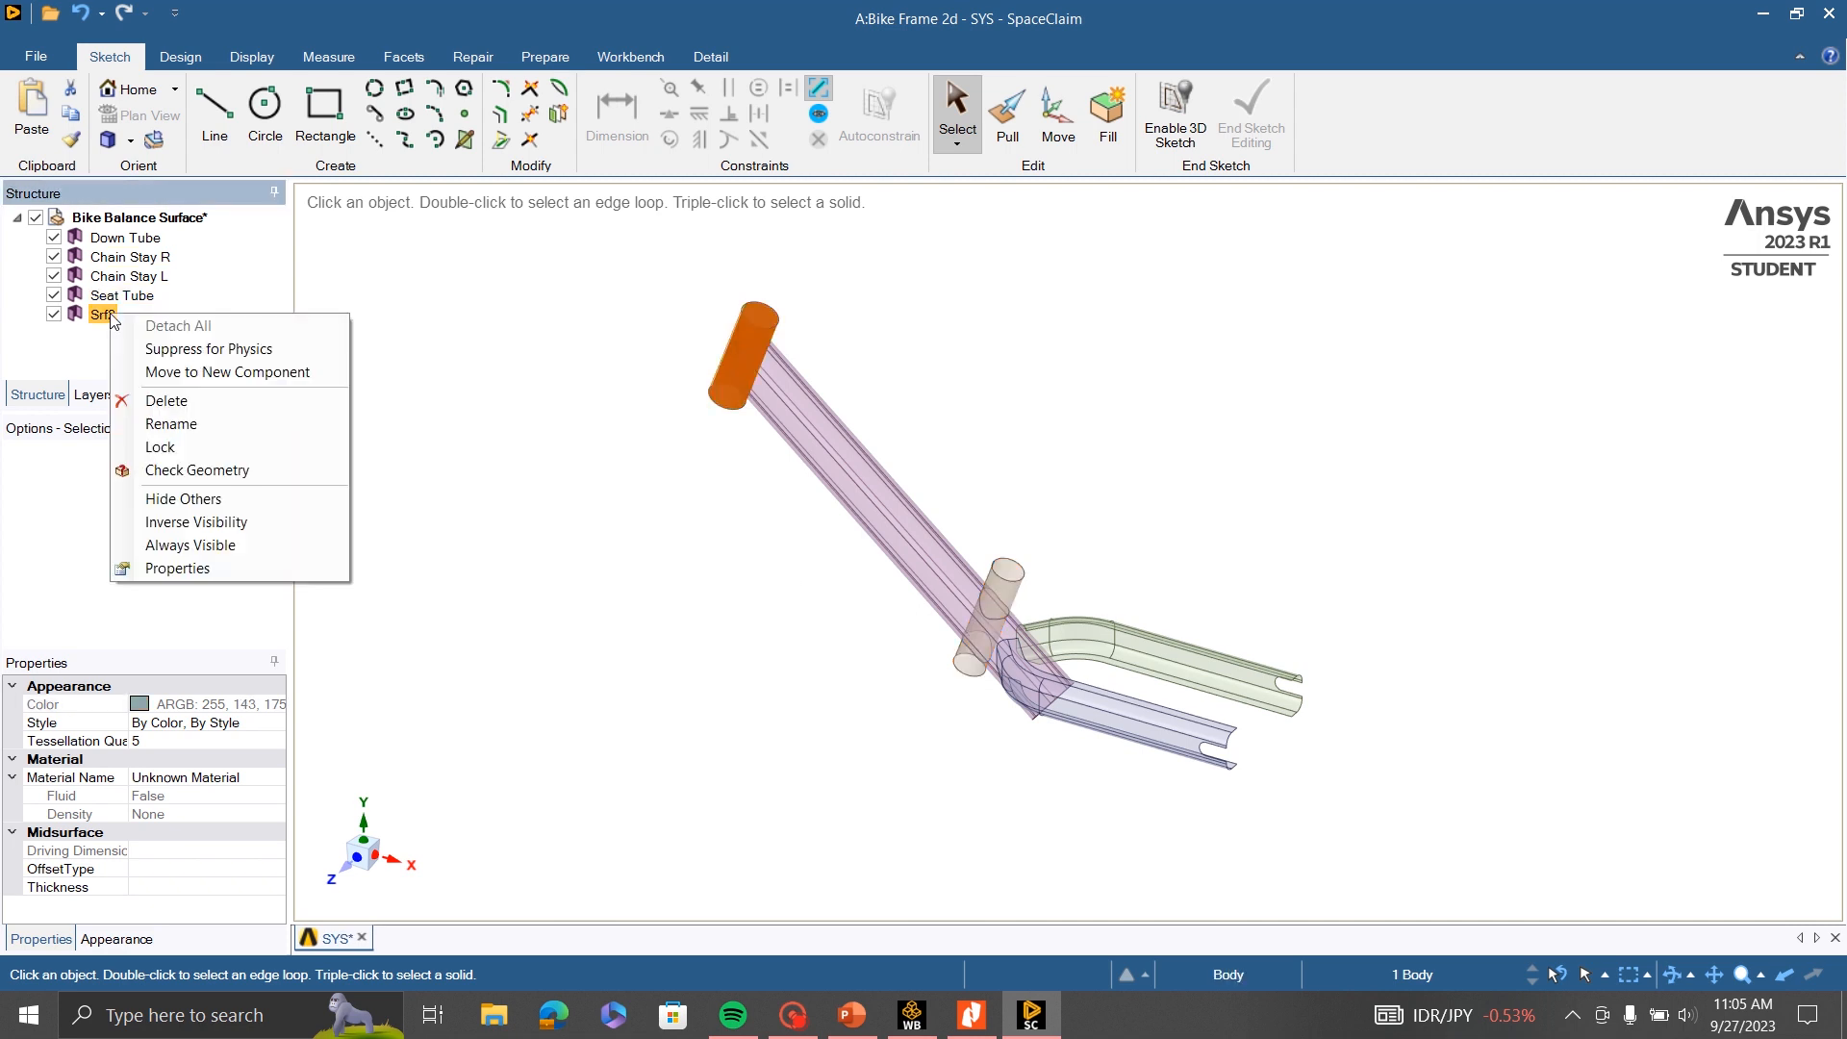
left_click(172, 424)
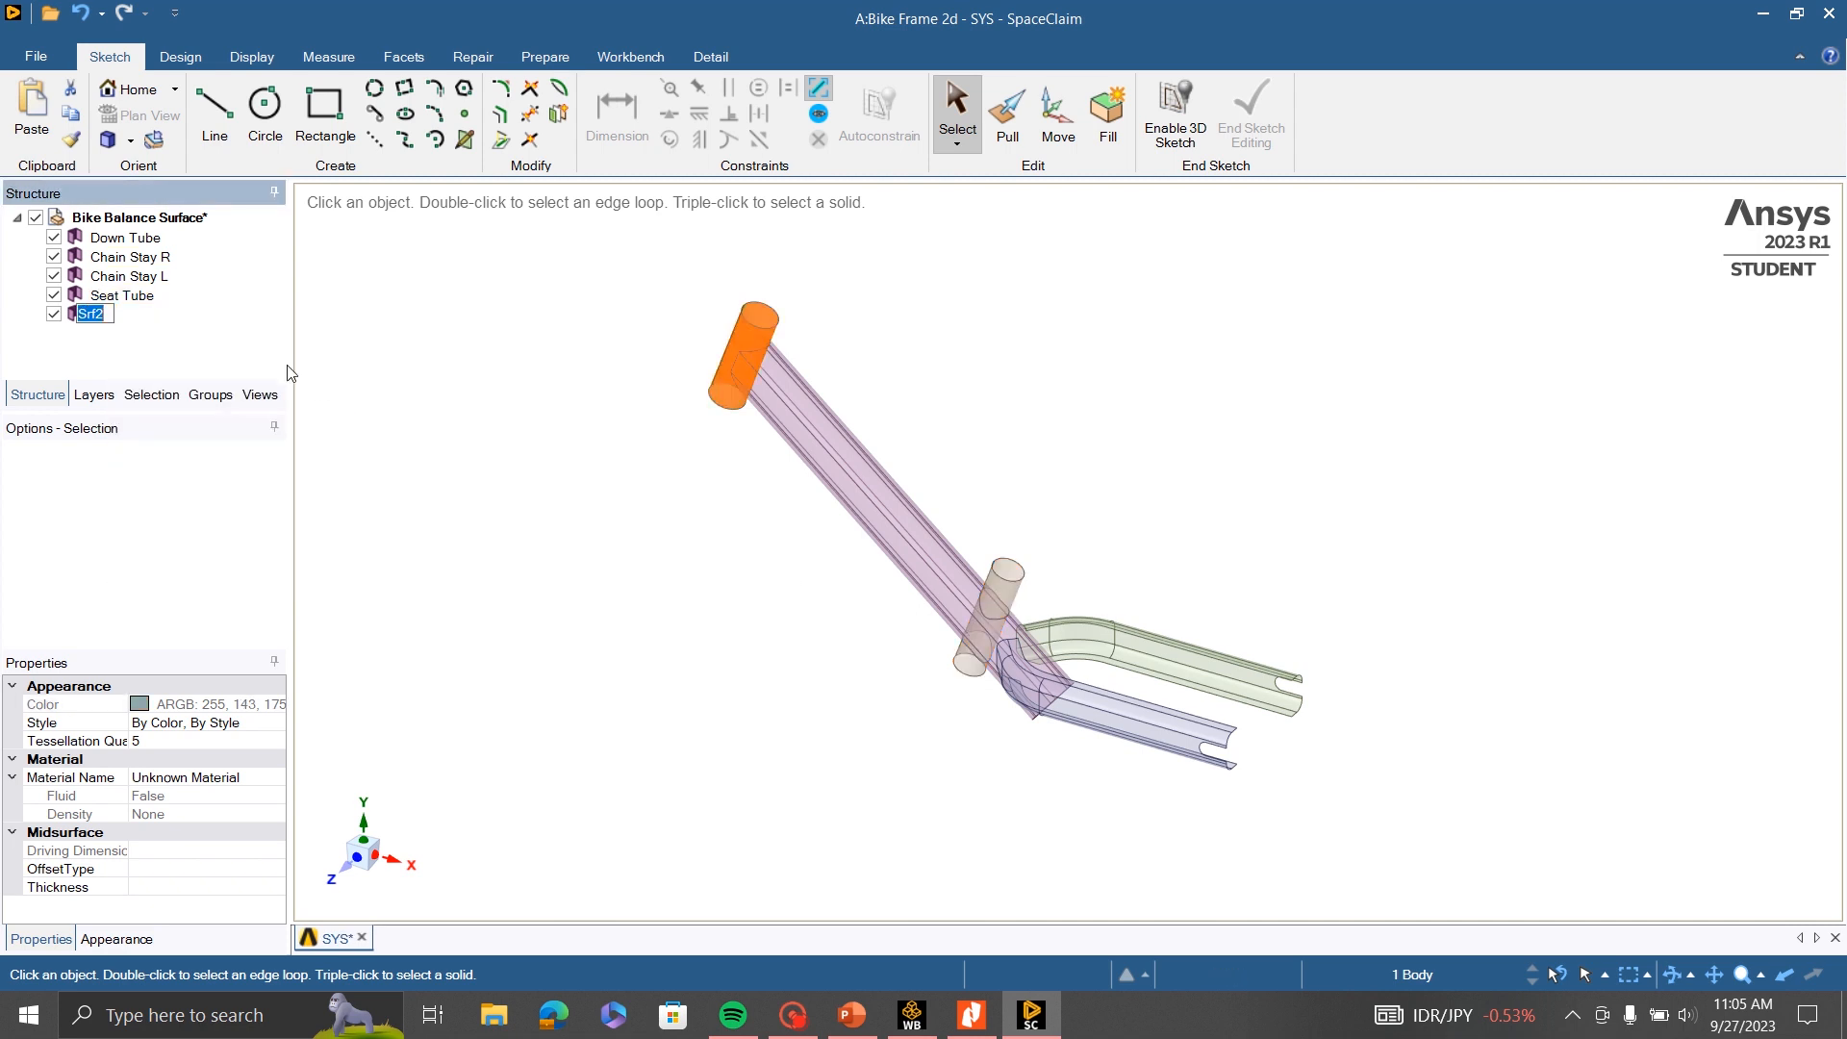
type("Head Tube")
key("Return")
- Examine the renamed frame surfaces and the joints between the head tube, down tube, seat tube and chain stays
scroll(732, 366, "up", 3)
scroll(731, 366, "down", 2)
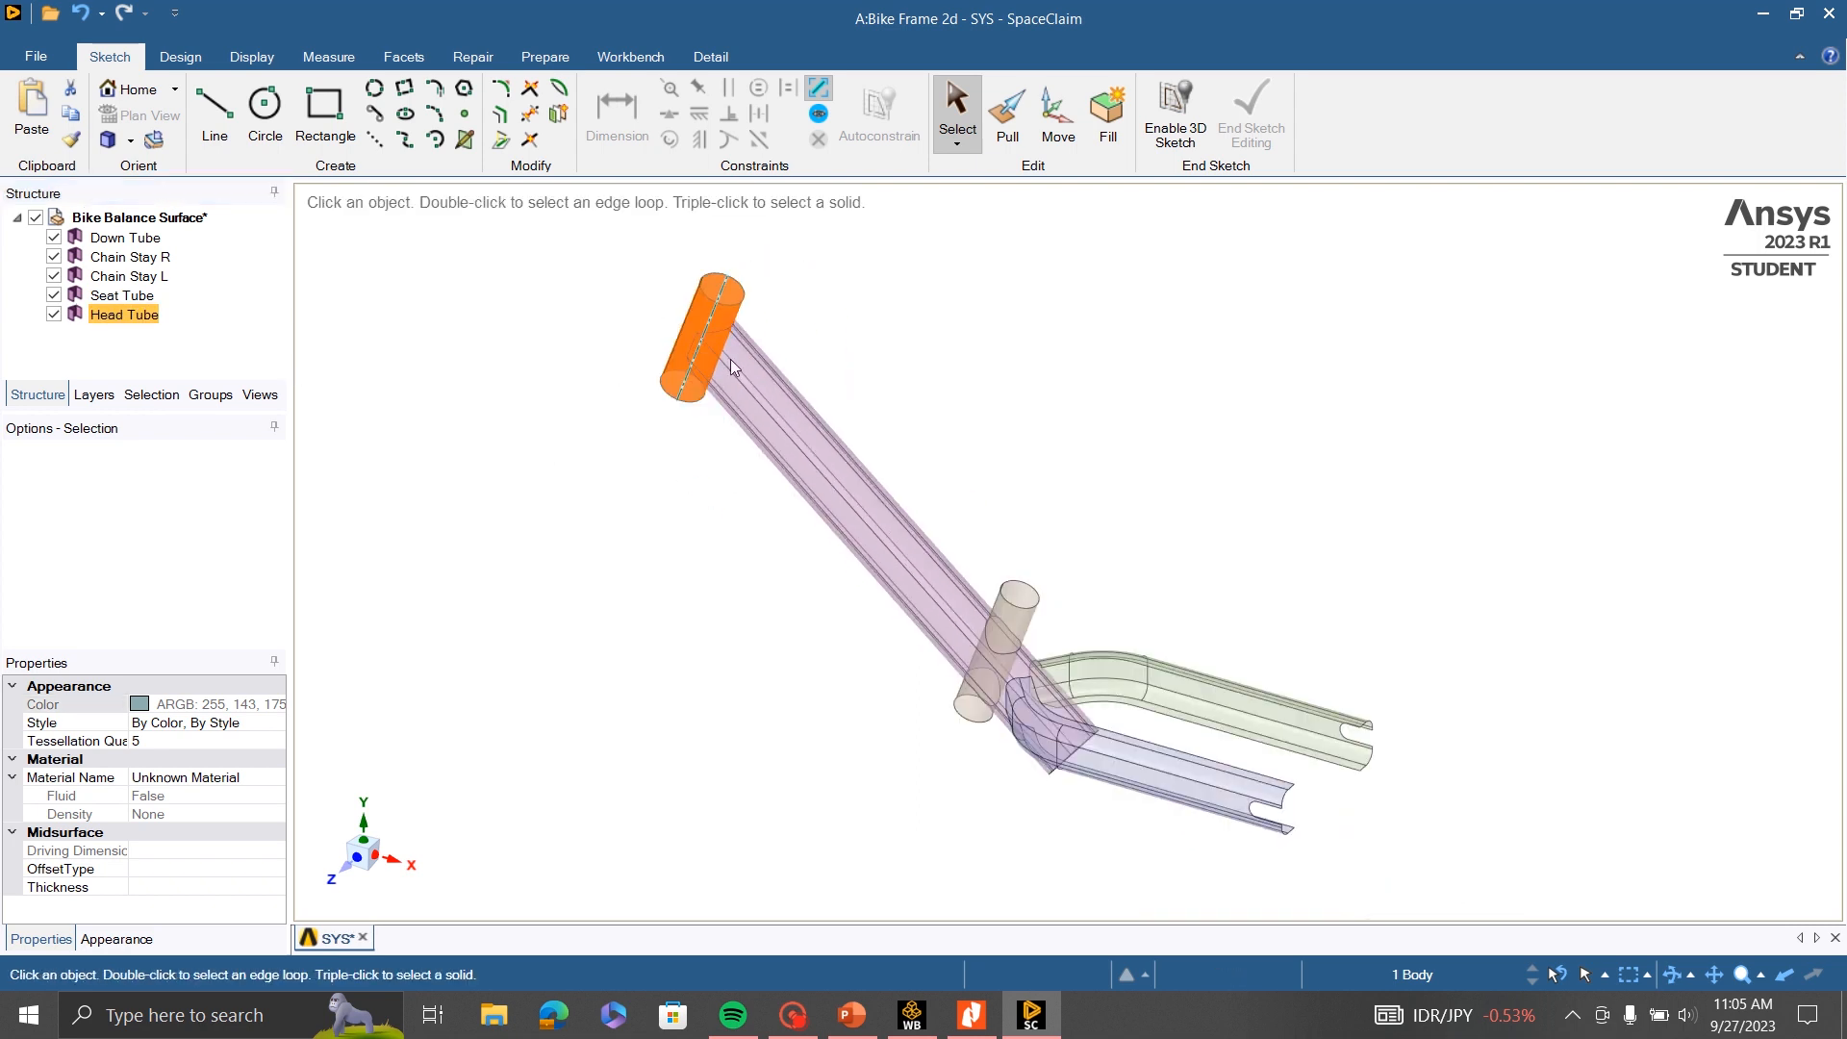
left_click(973, 315)
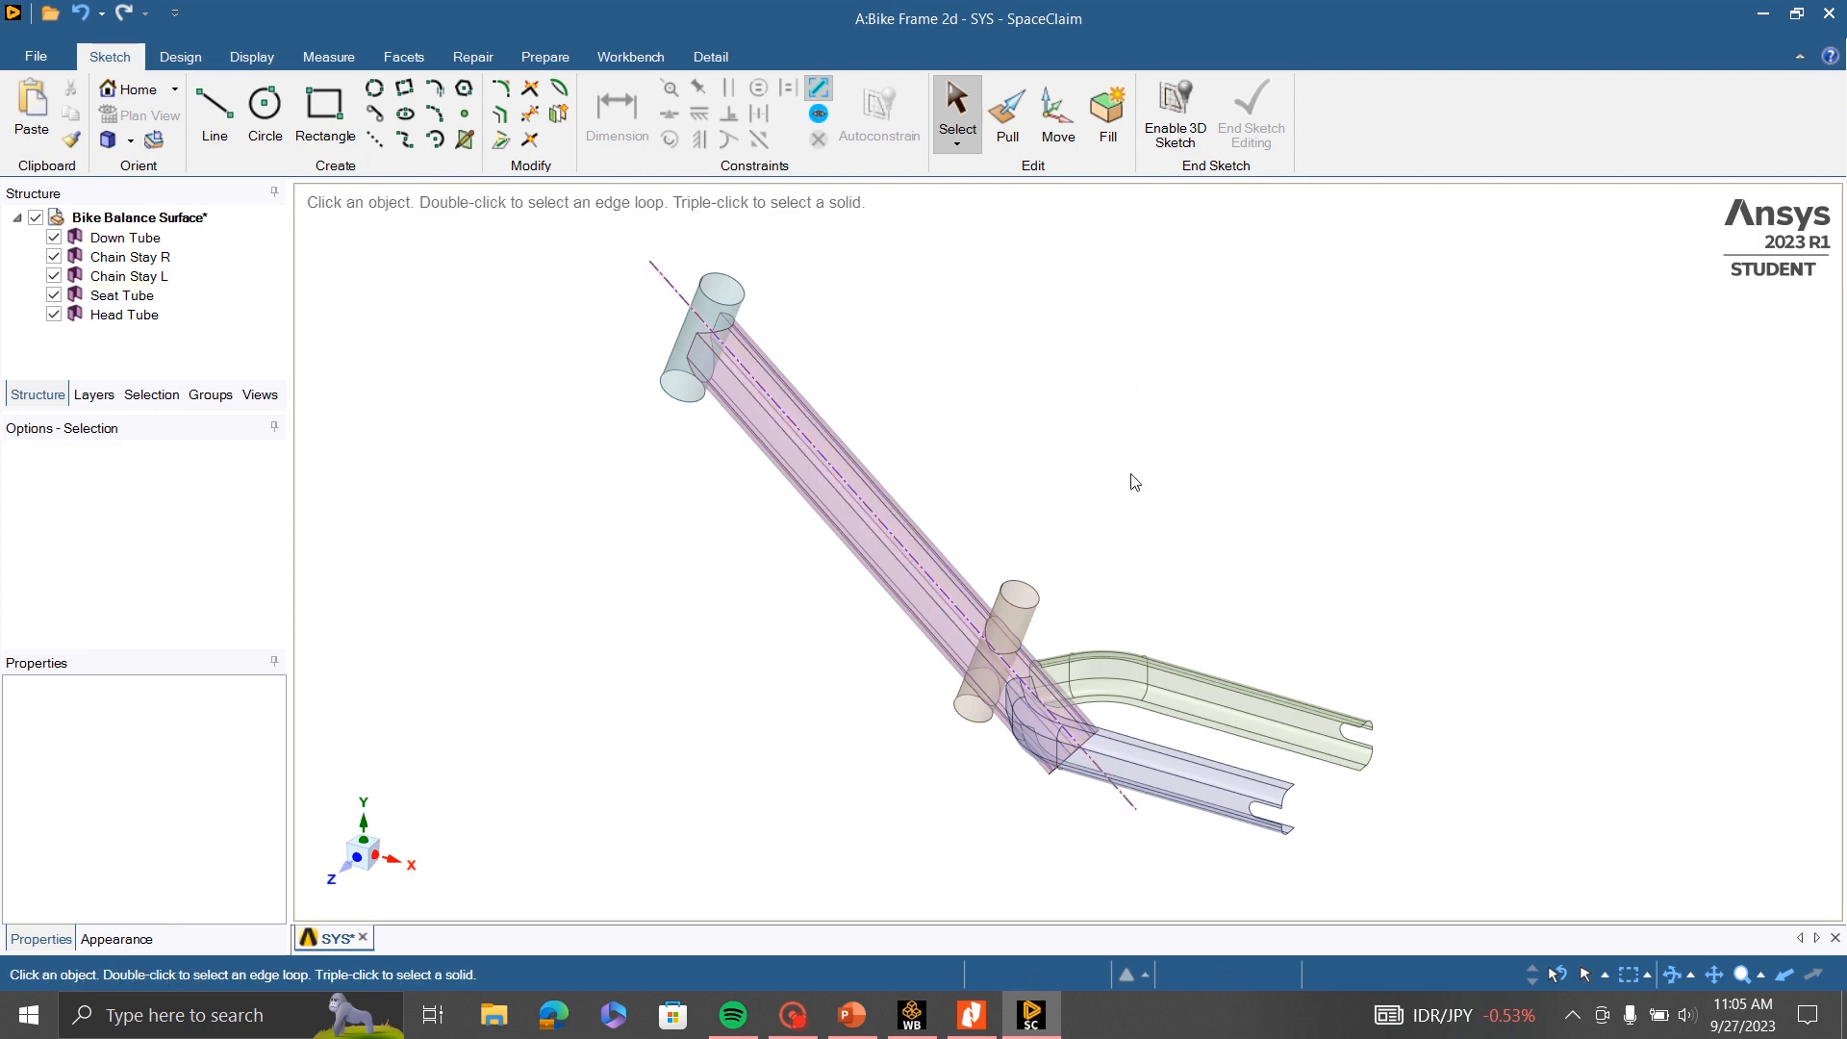
scroll(755, 296, "up", 5)
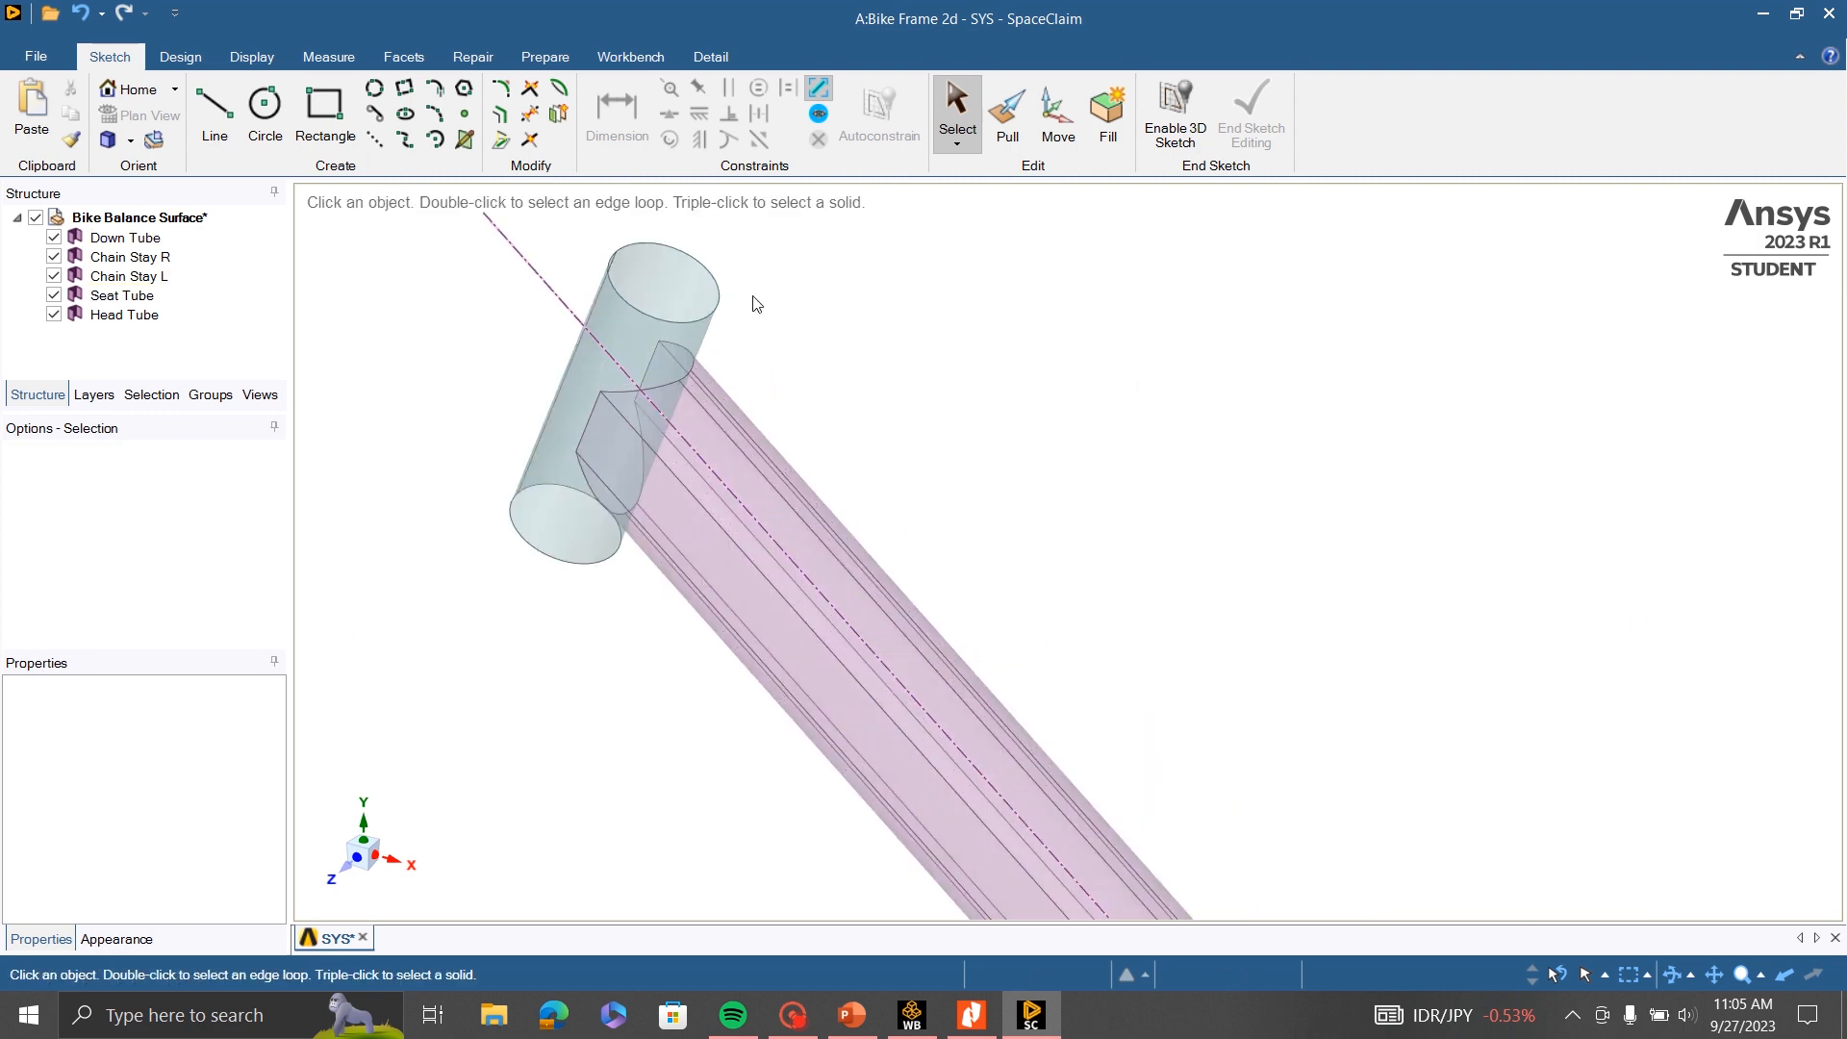
scroll(612, 246, "down", 3)
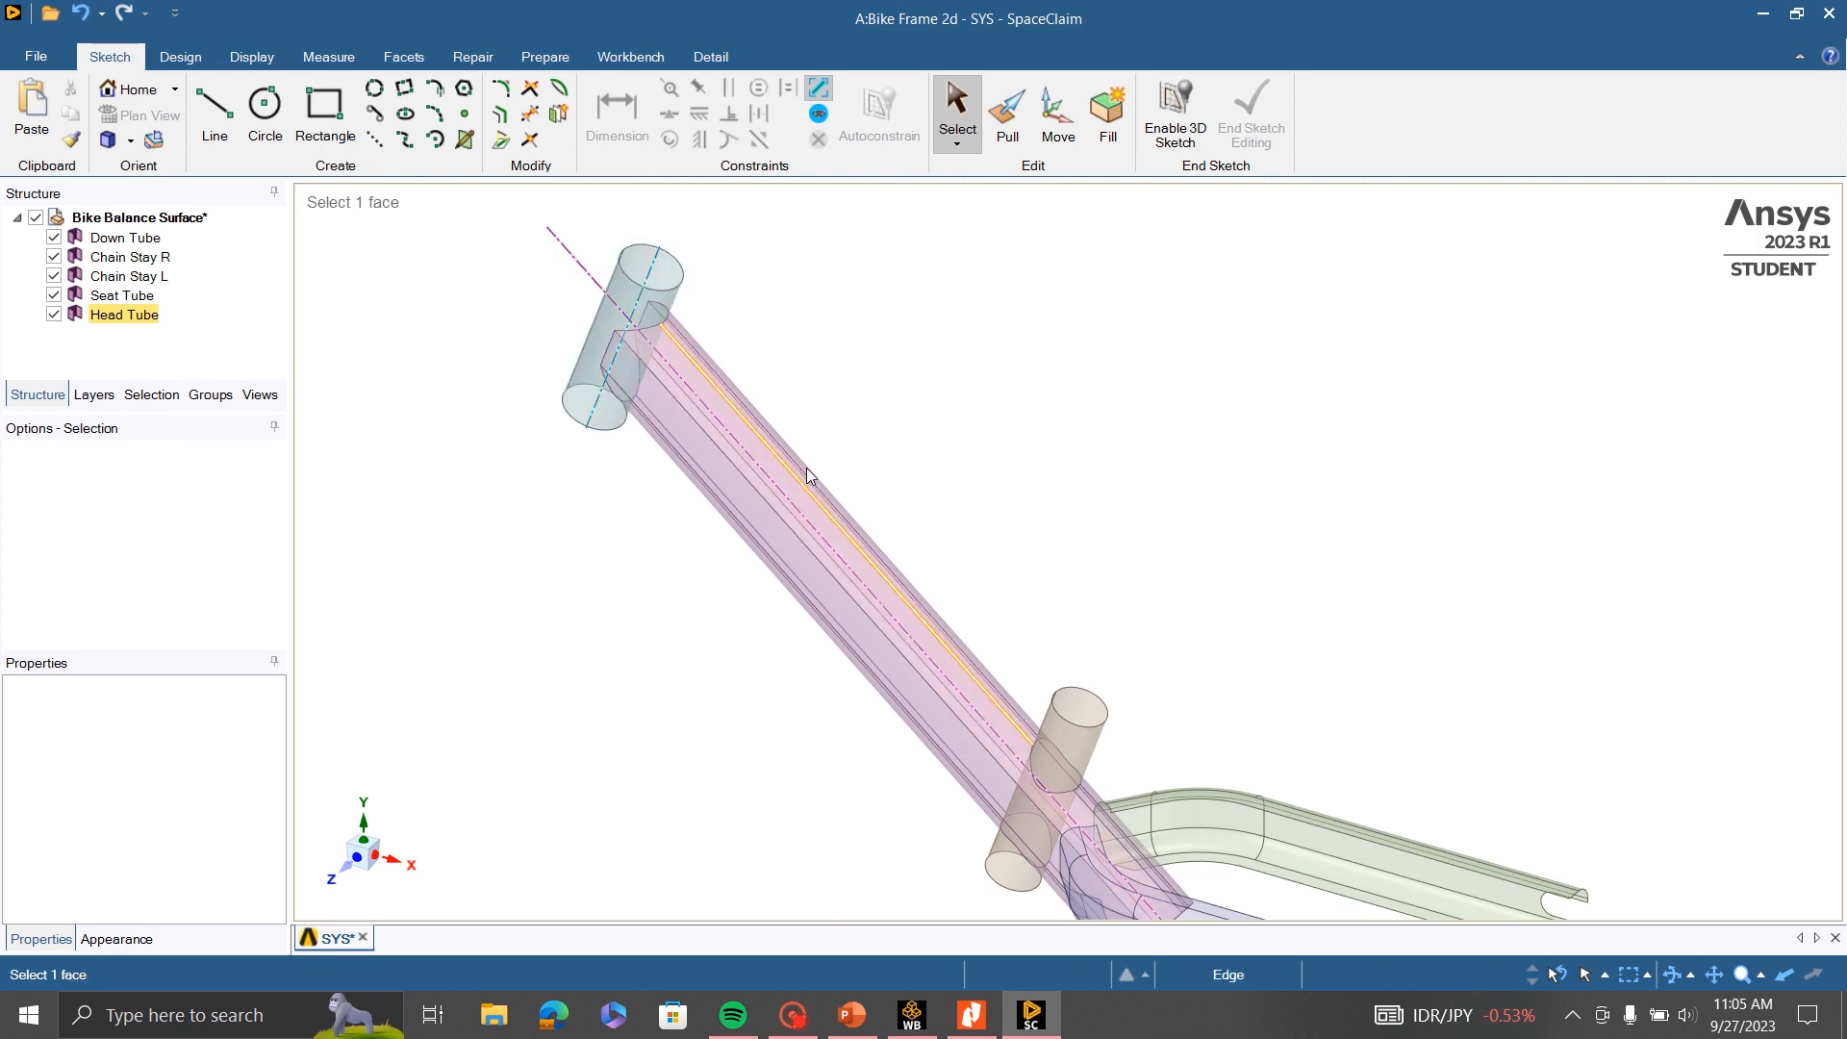
left_click(1055, 731)
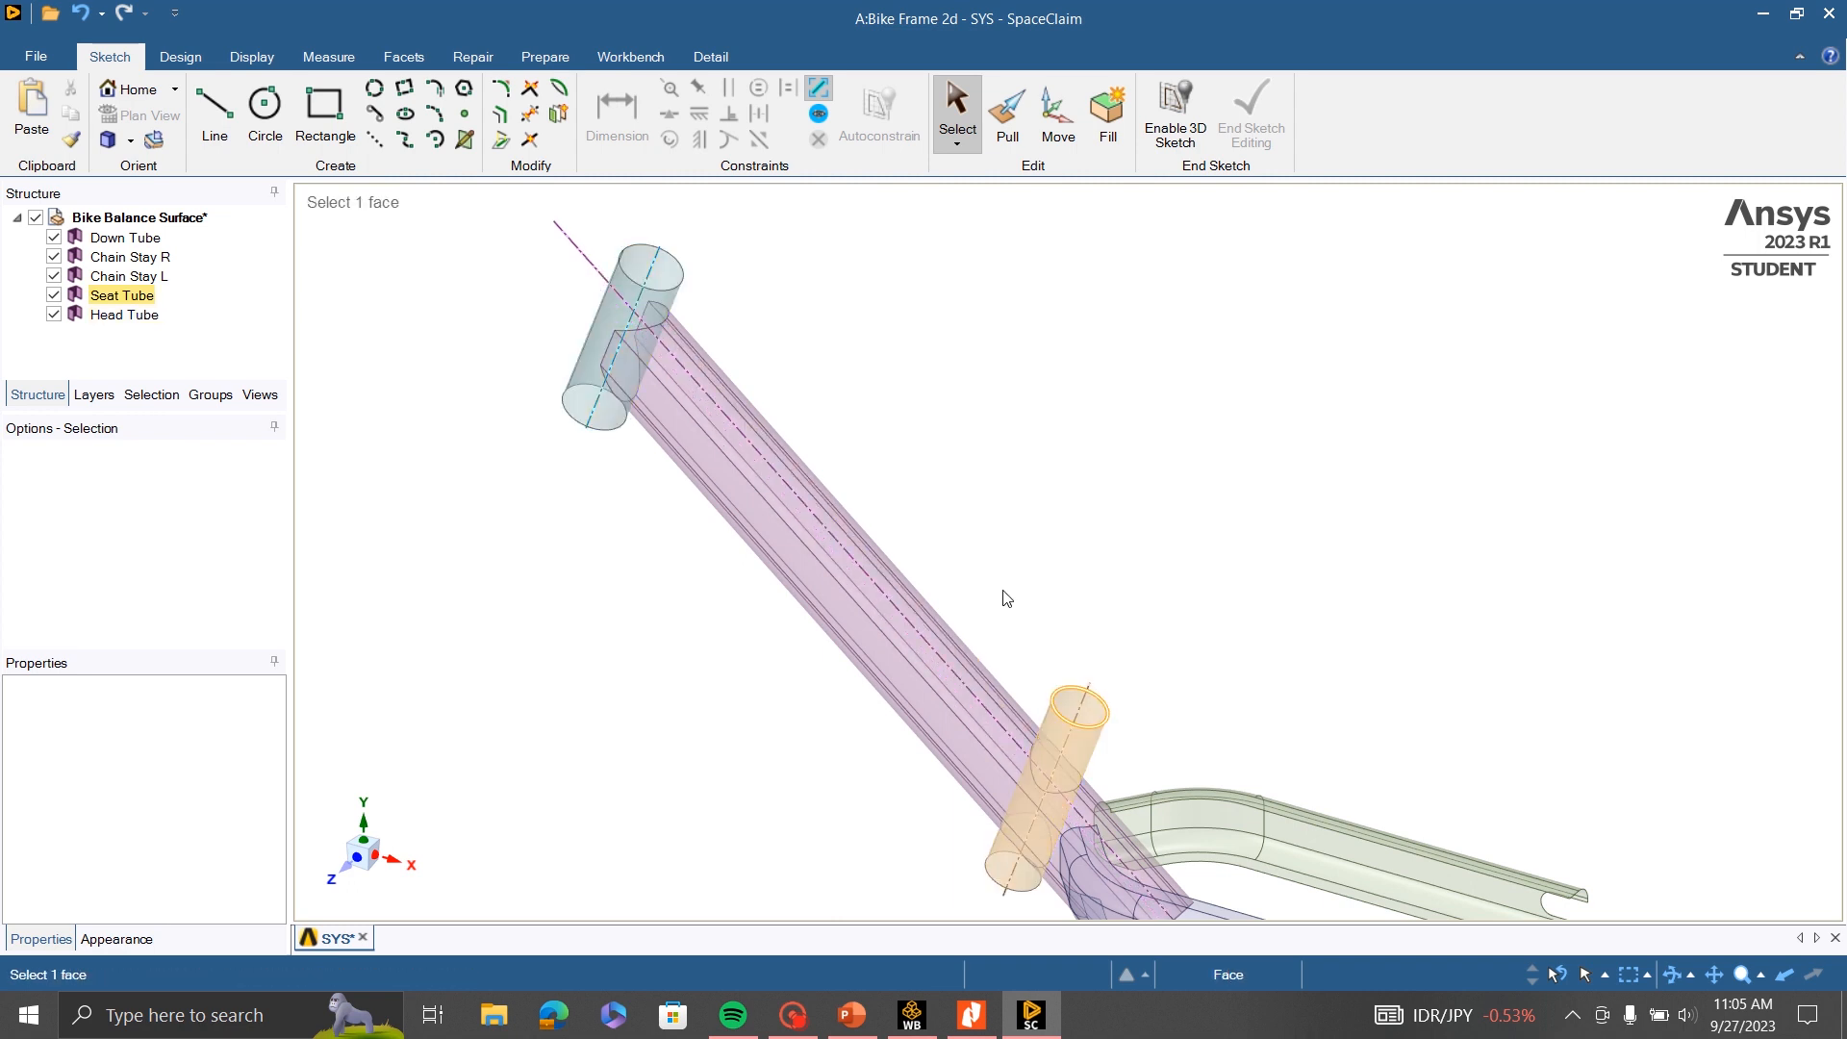
left_click(662, 282)
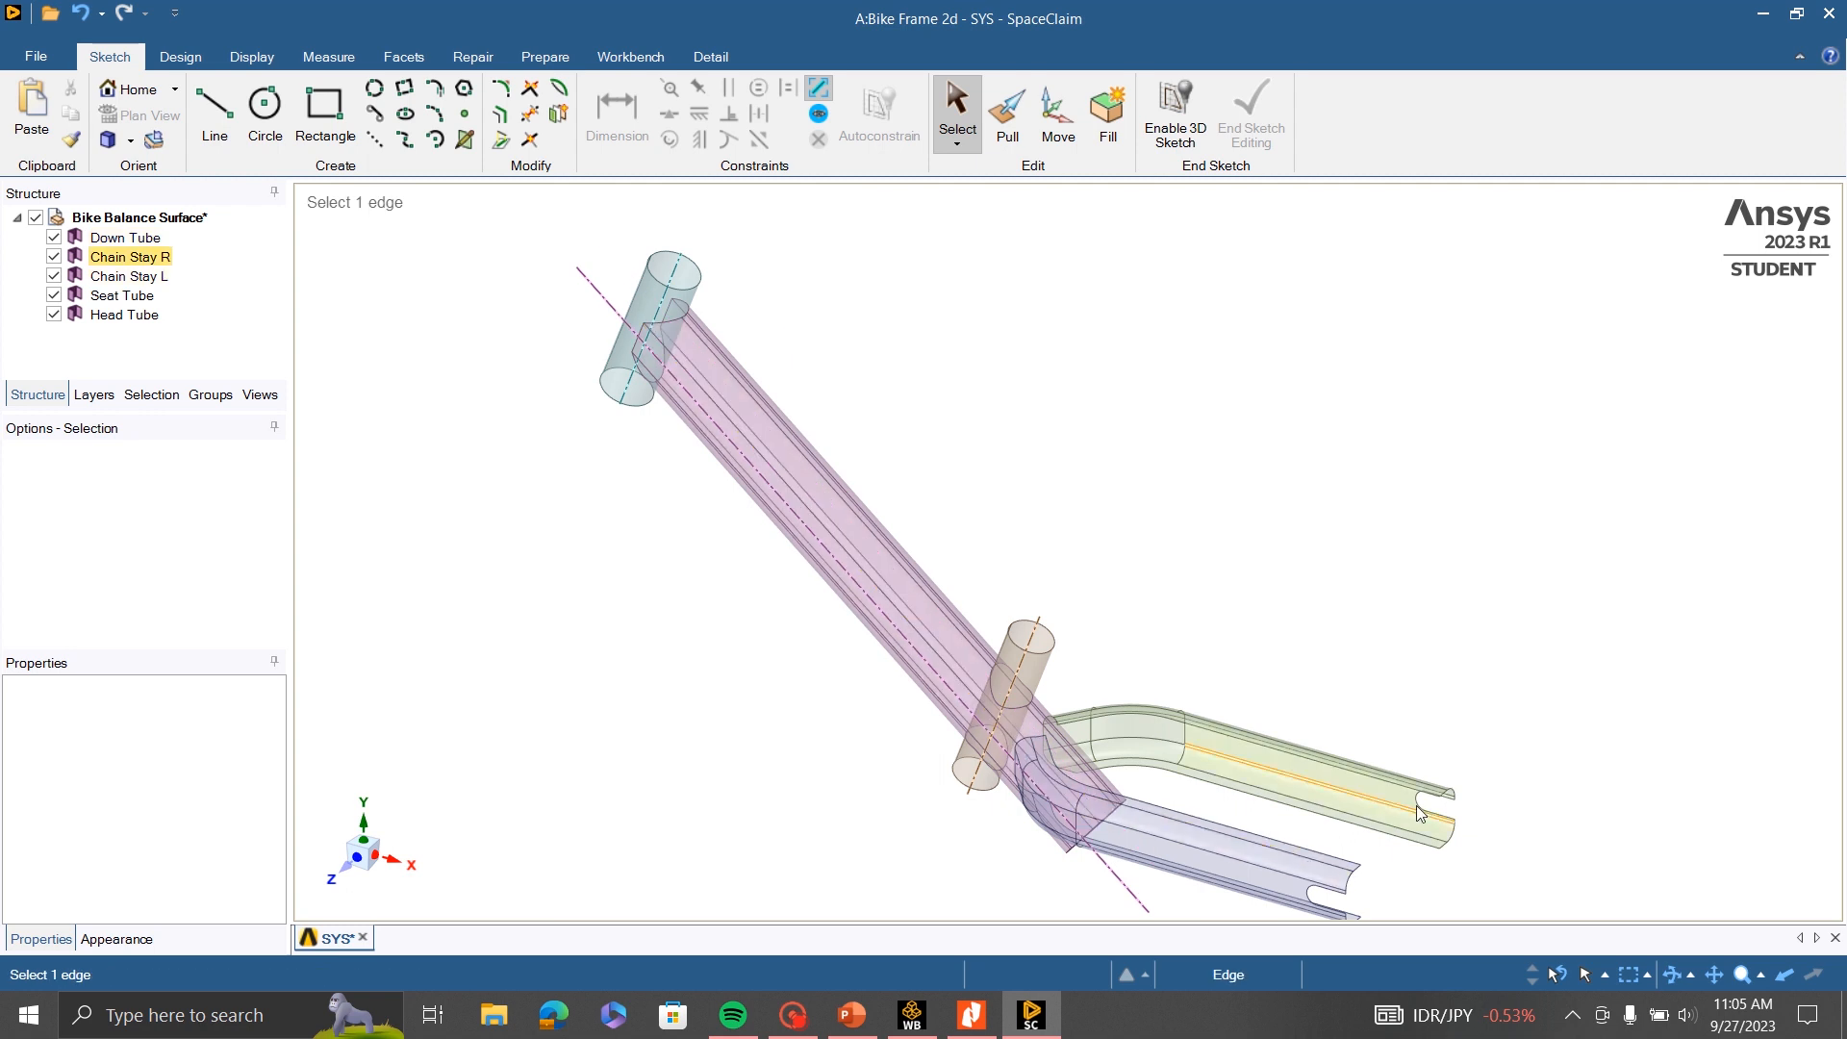
scroll(793, 517, "up", 1)
scroll(794, 516, "down", 2)
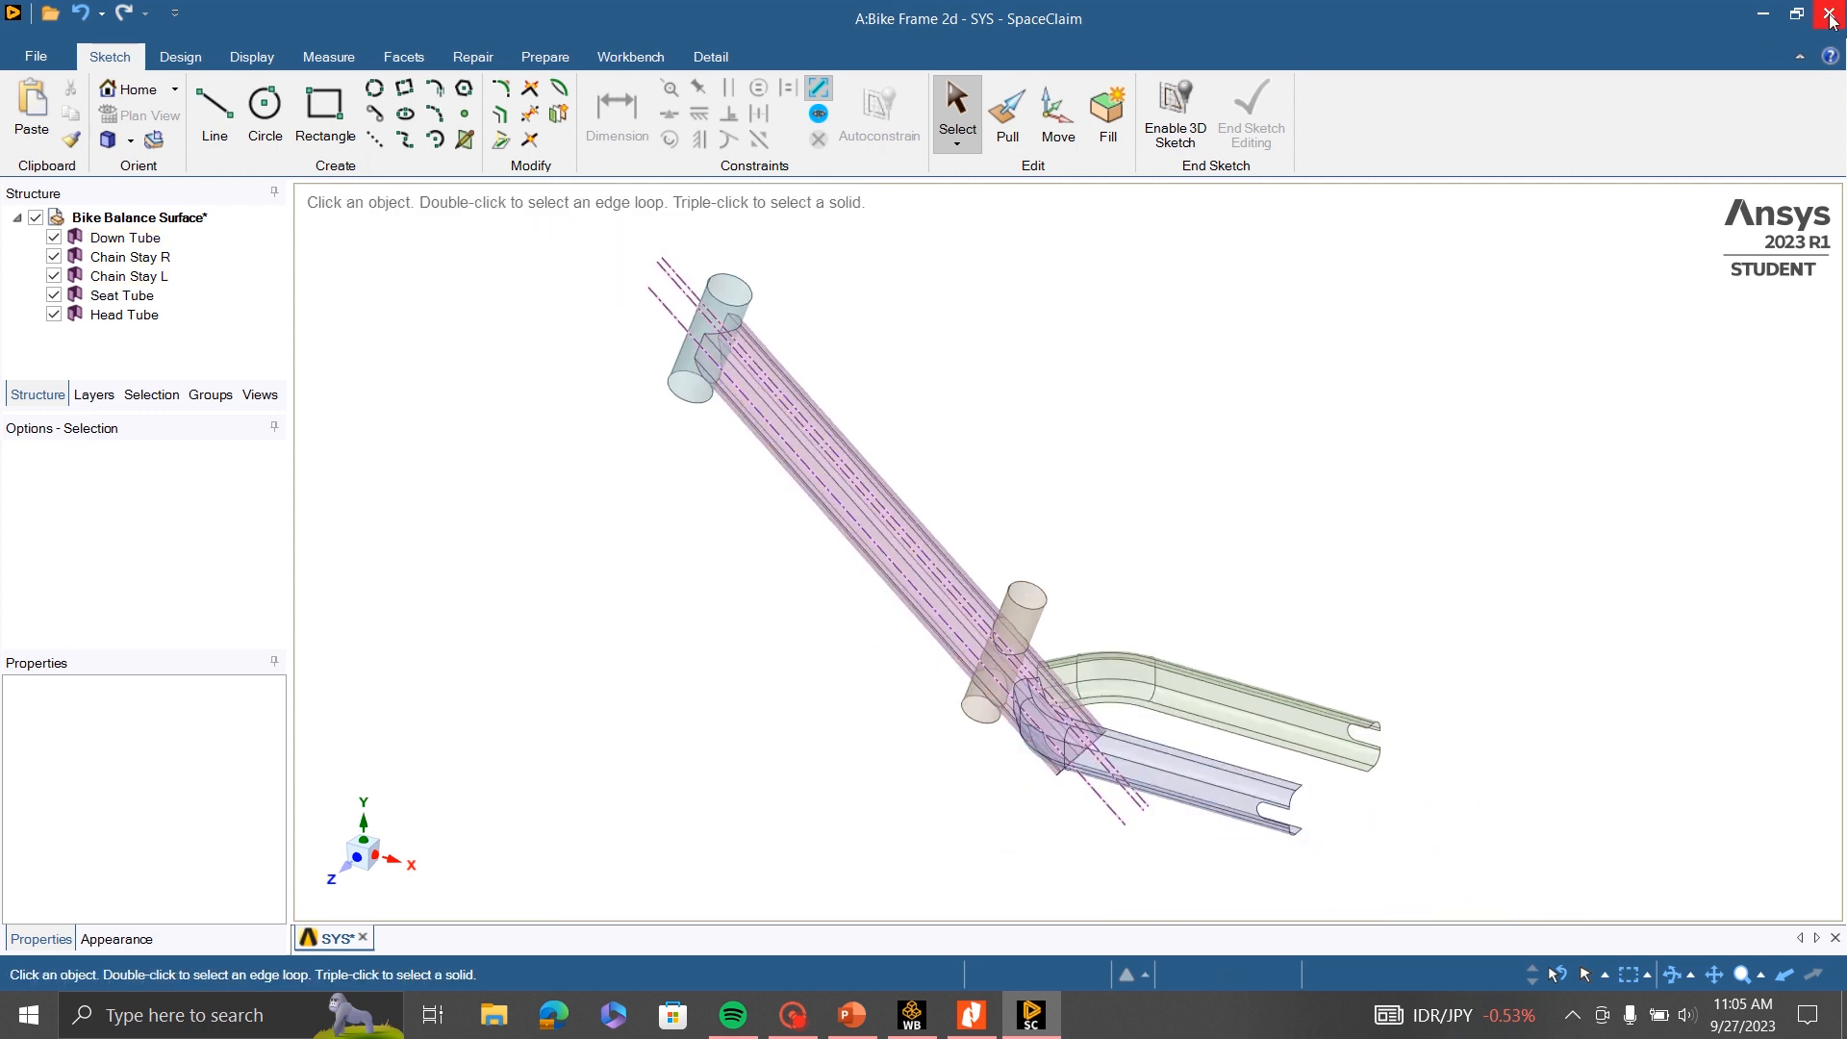
- Save and close the SpaceClaim geometry, then switch to Workbench and open the Static Structural system's Model in Mechanical
key("ctrl+s")
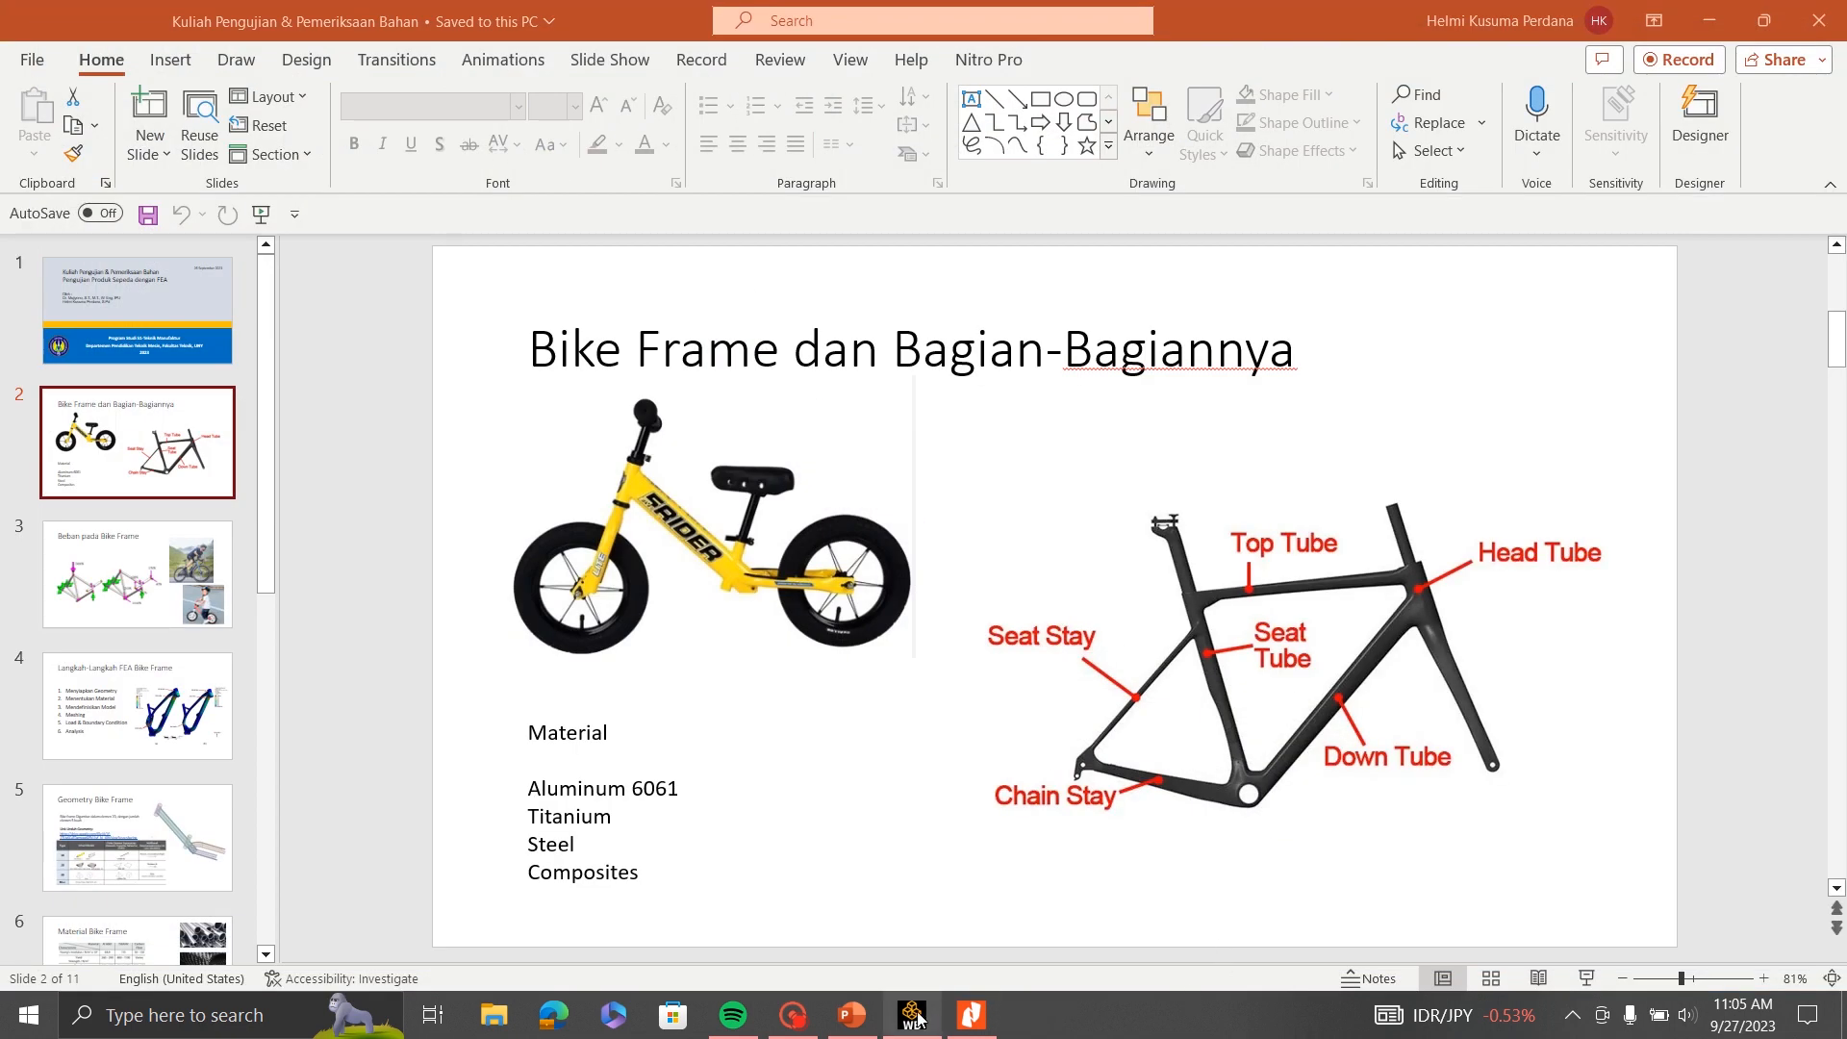
left_click(912, 1015)
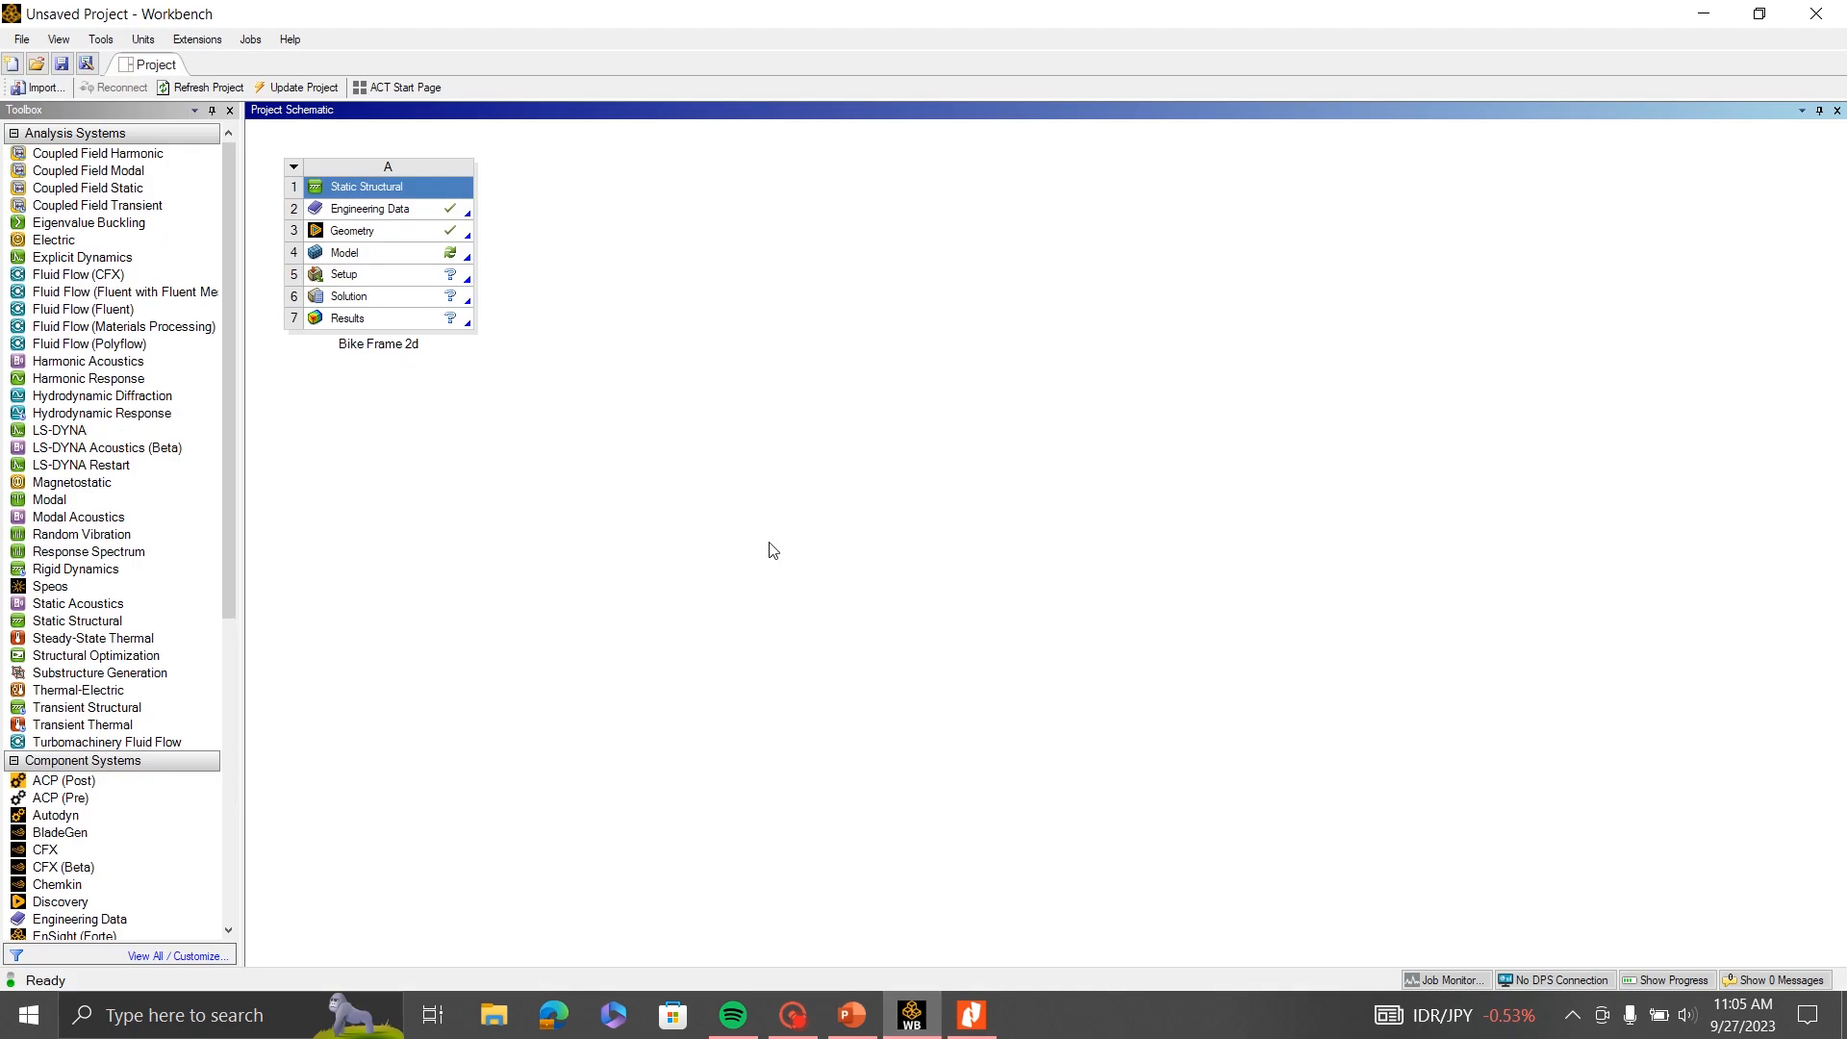
double_click(404, 262)
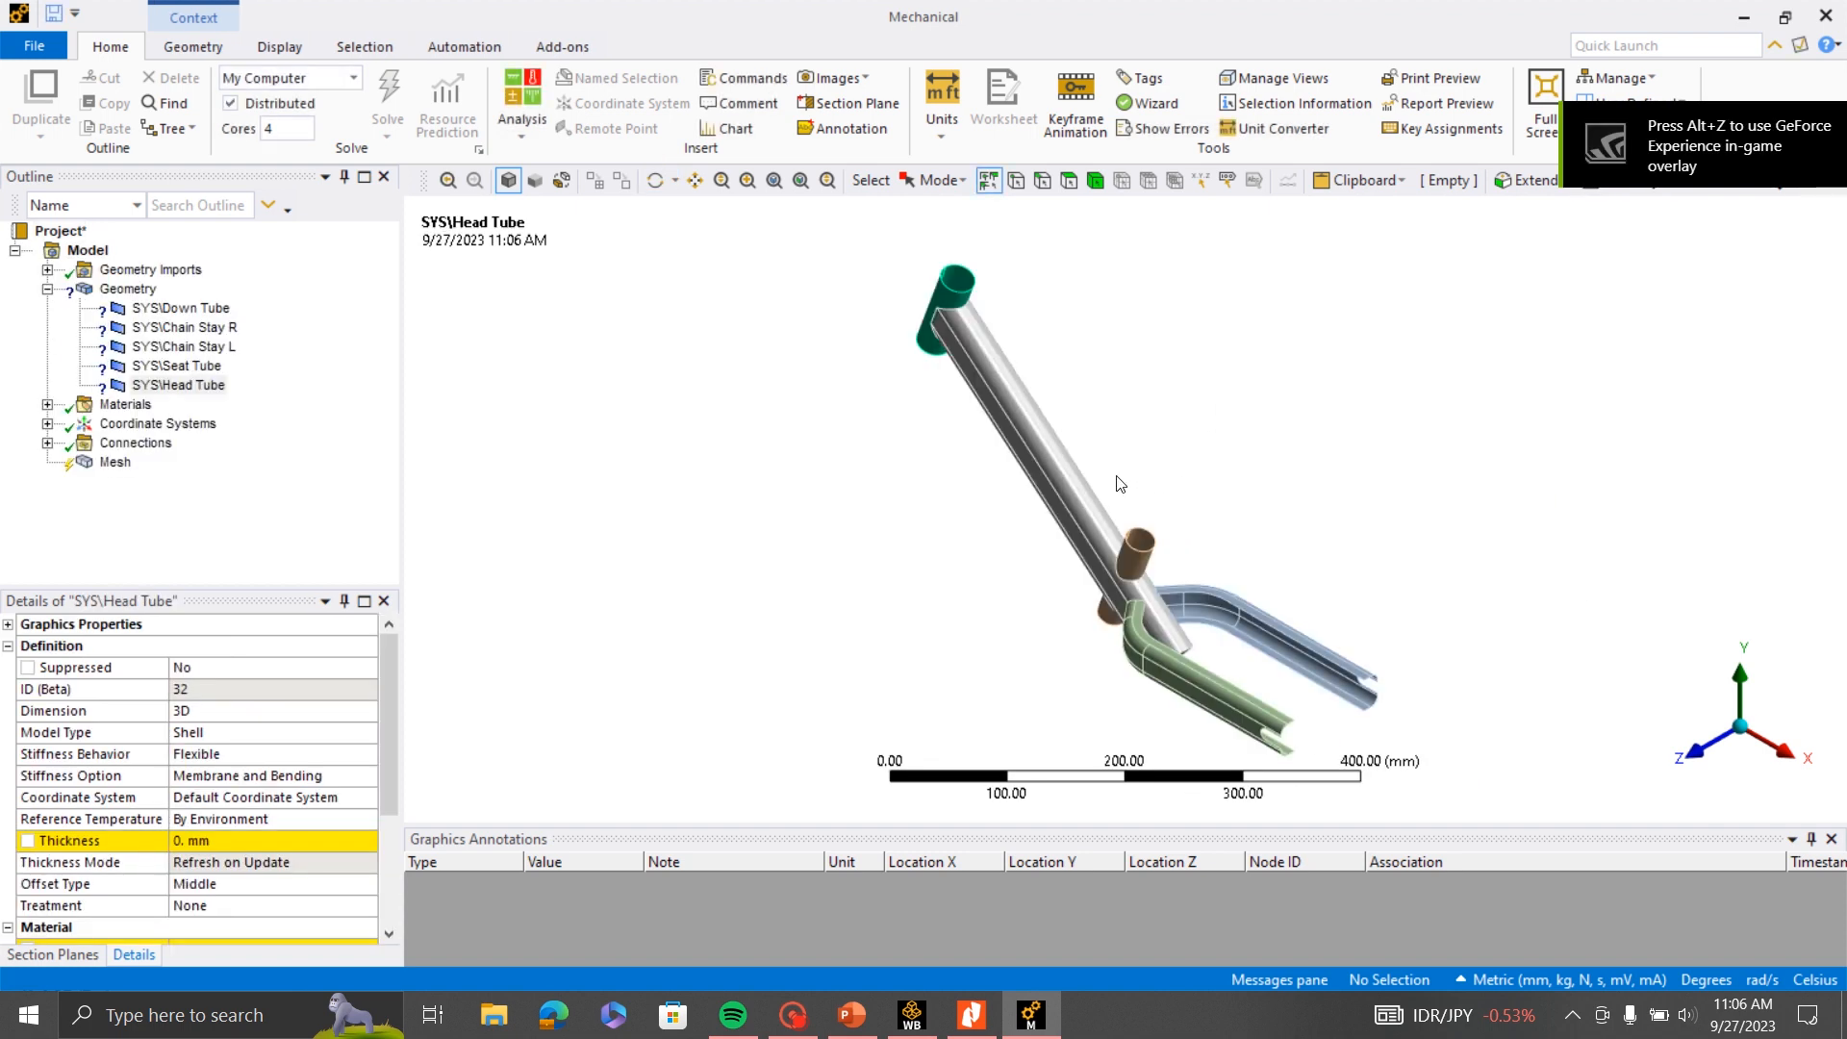
- Fit the whole frame in view and inspect the imported geometry with its details
right_click(1123, 353)
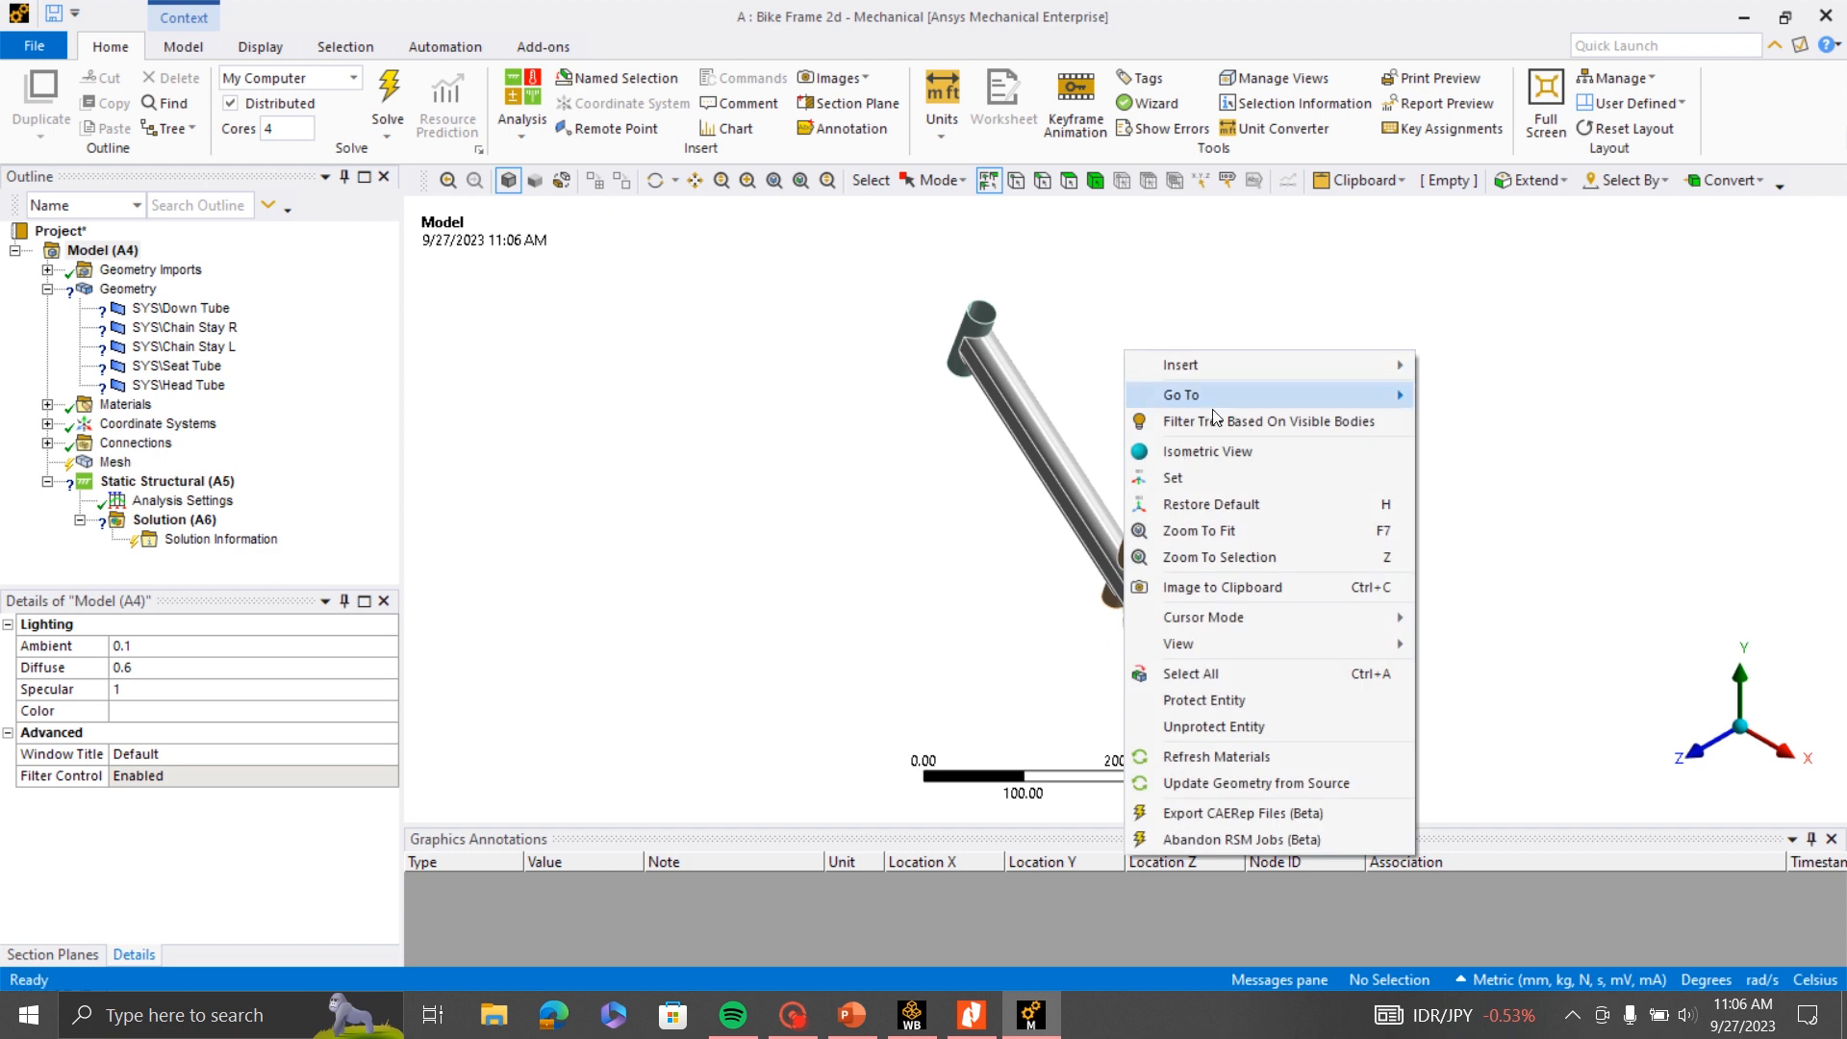
left_click(1241, 530)
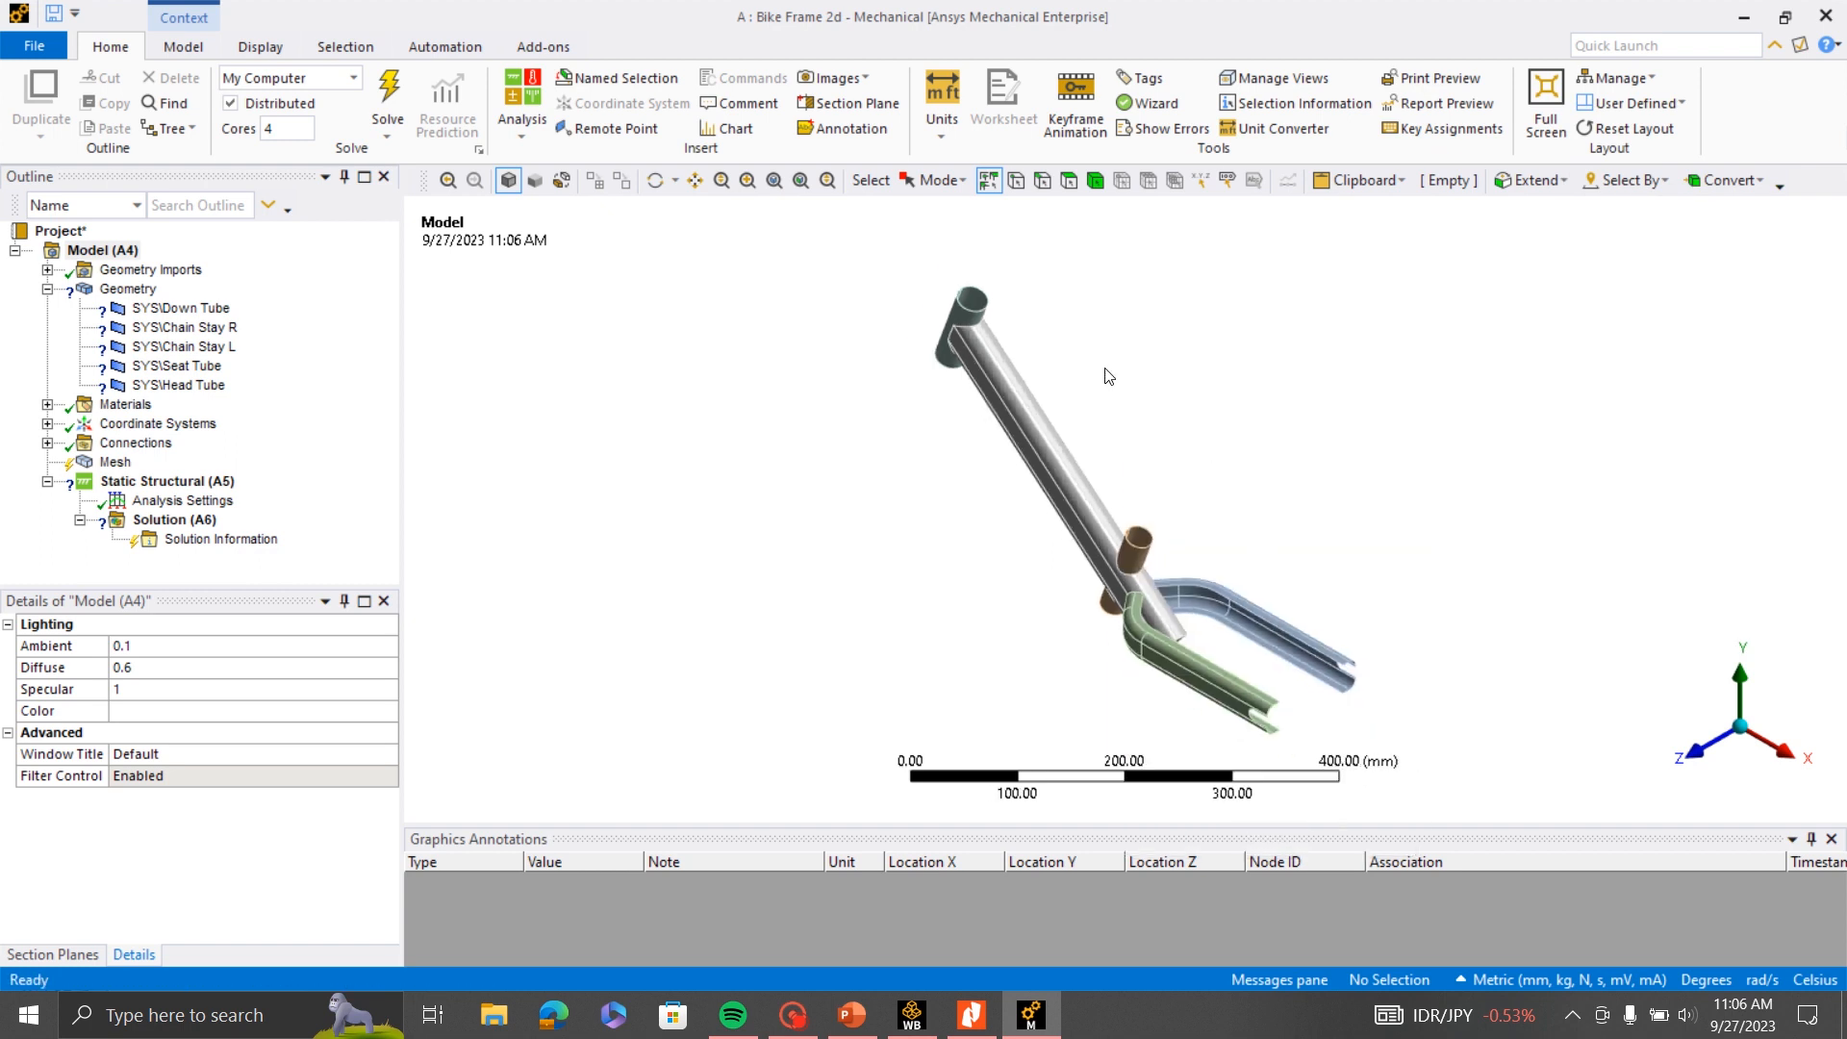
left_click(128, 288)
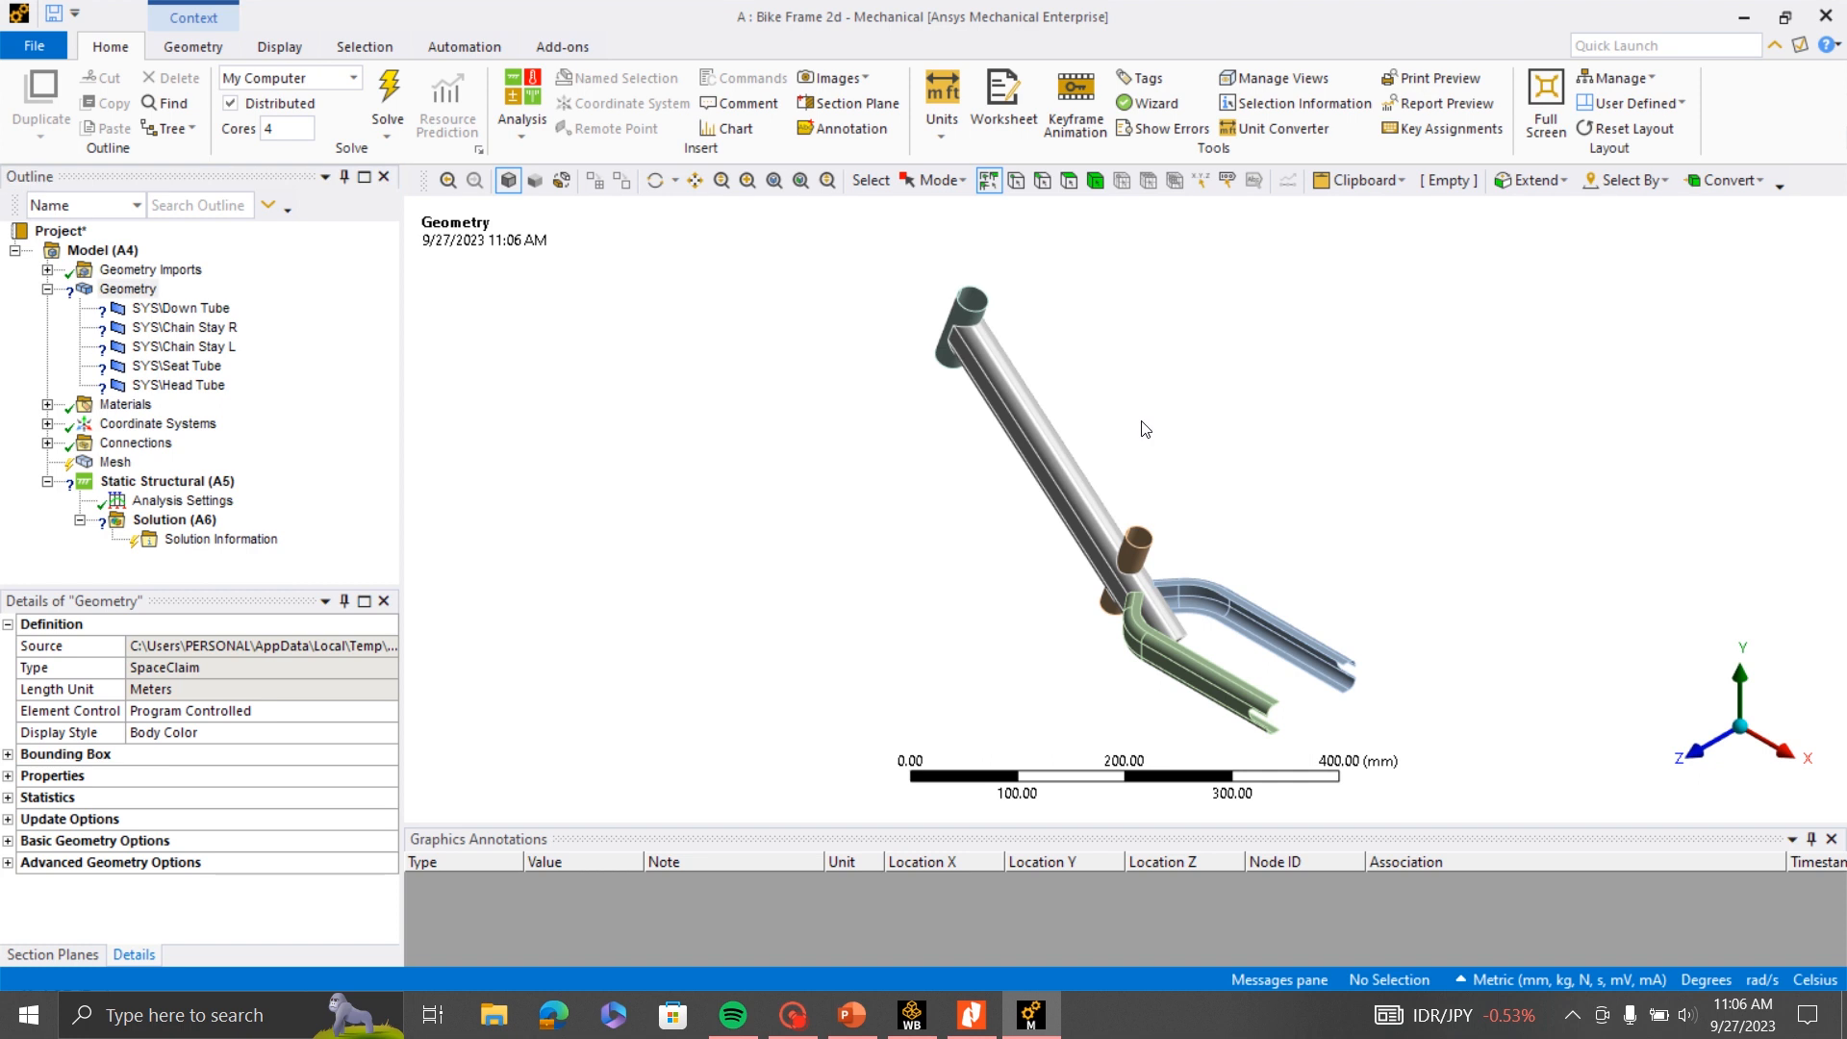
scroll(1264, 545, "down", 3)
scroll(1264, 545, "up", 2)
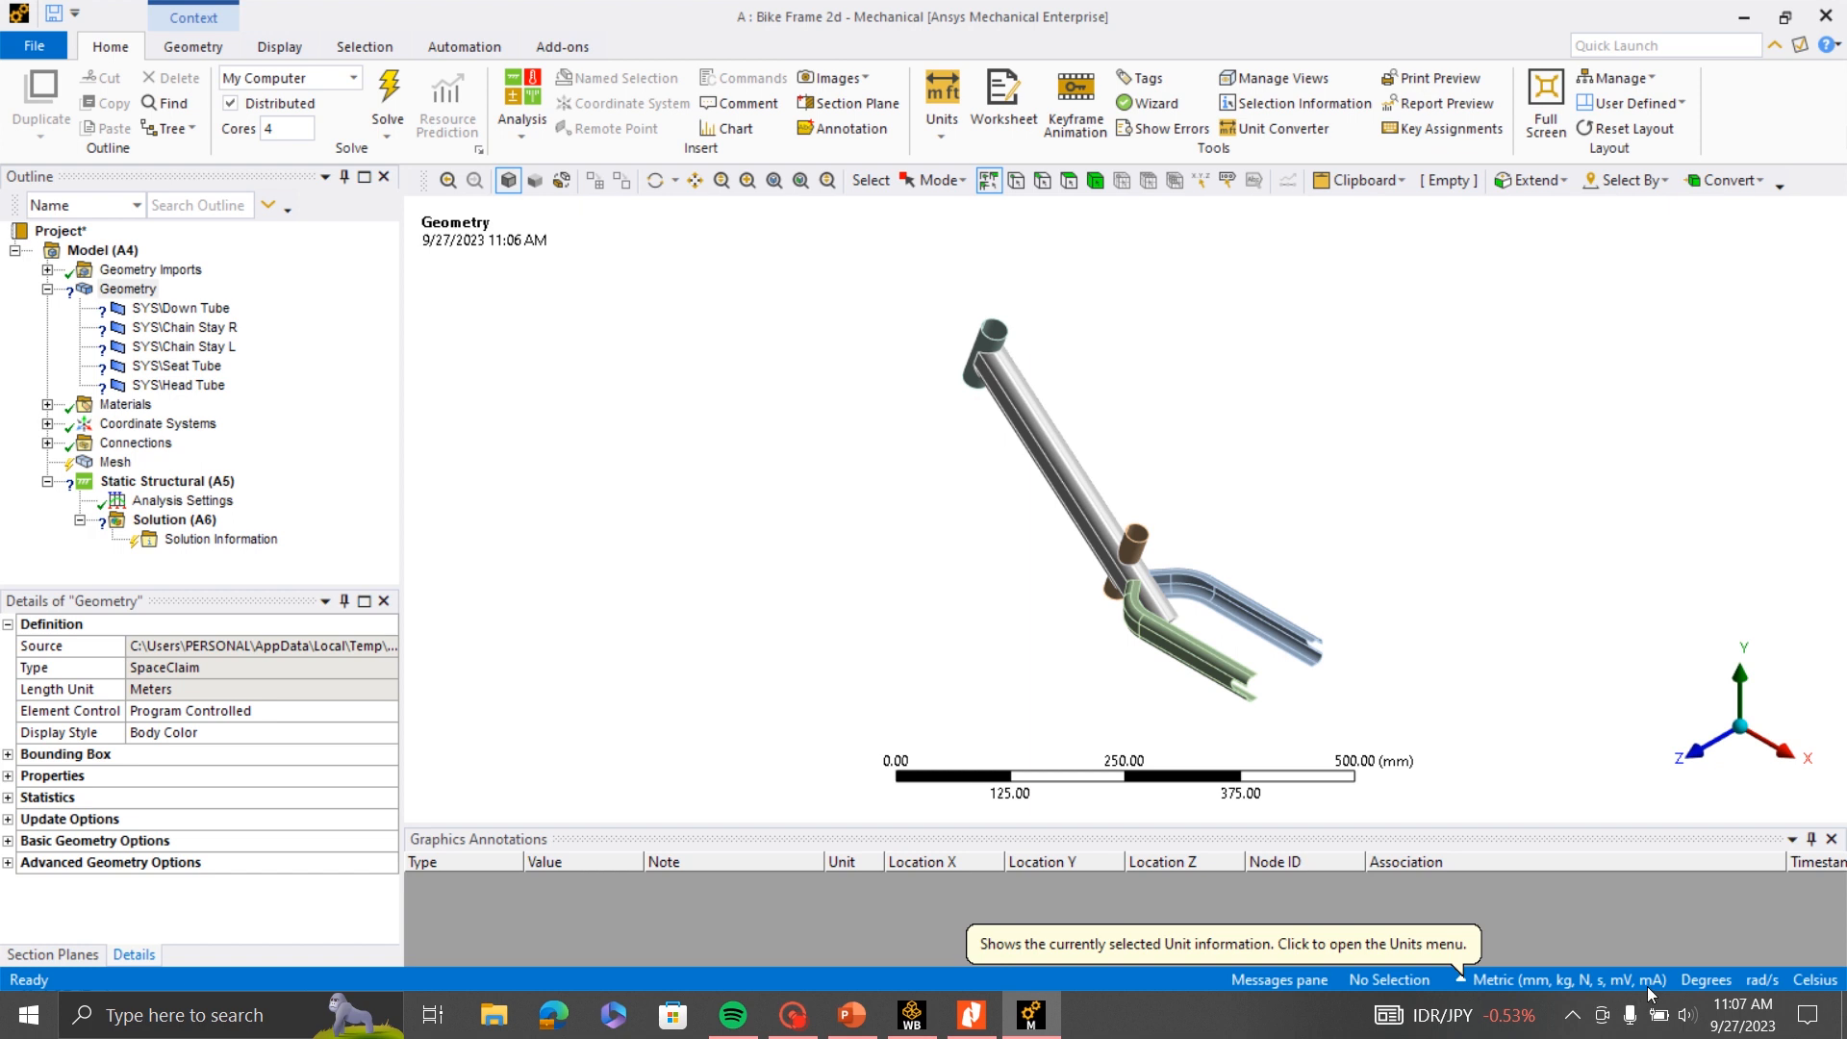
- Check which unit system is active for the Mechanical model
left_click(1460, 980)
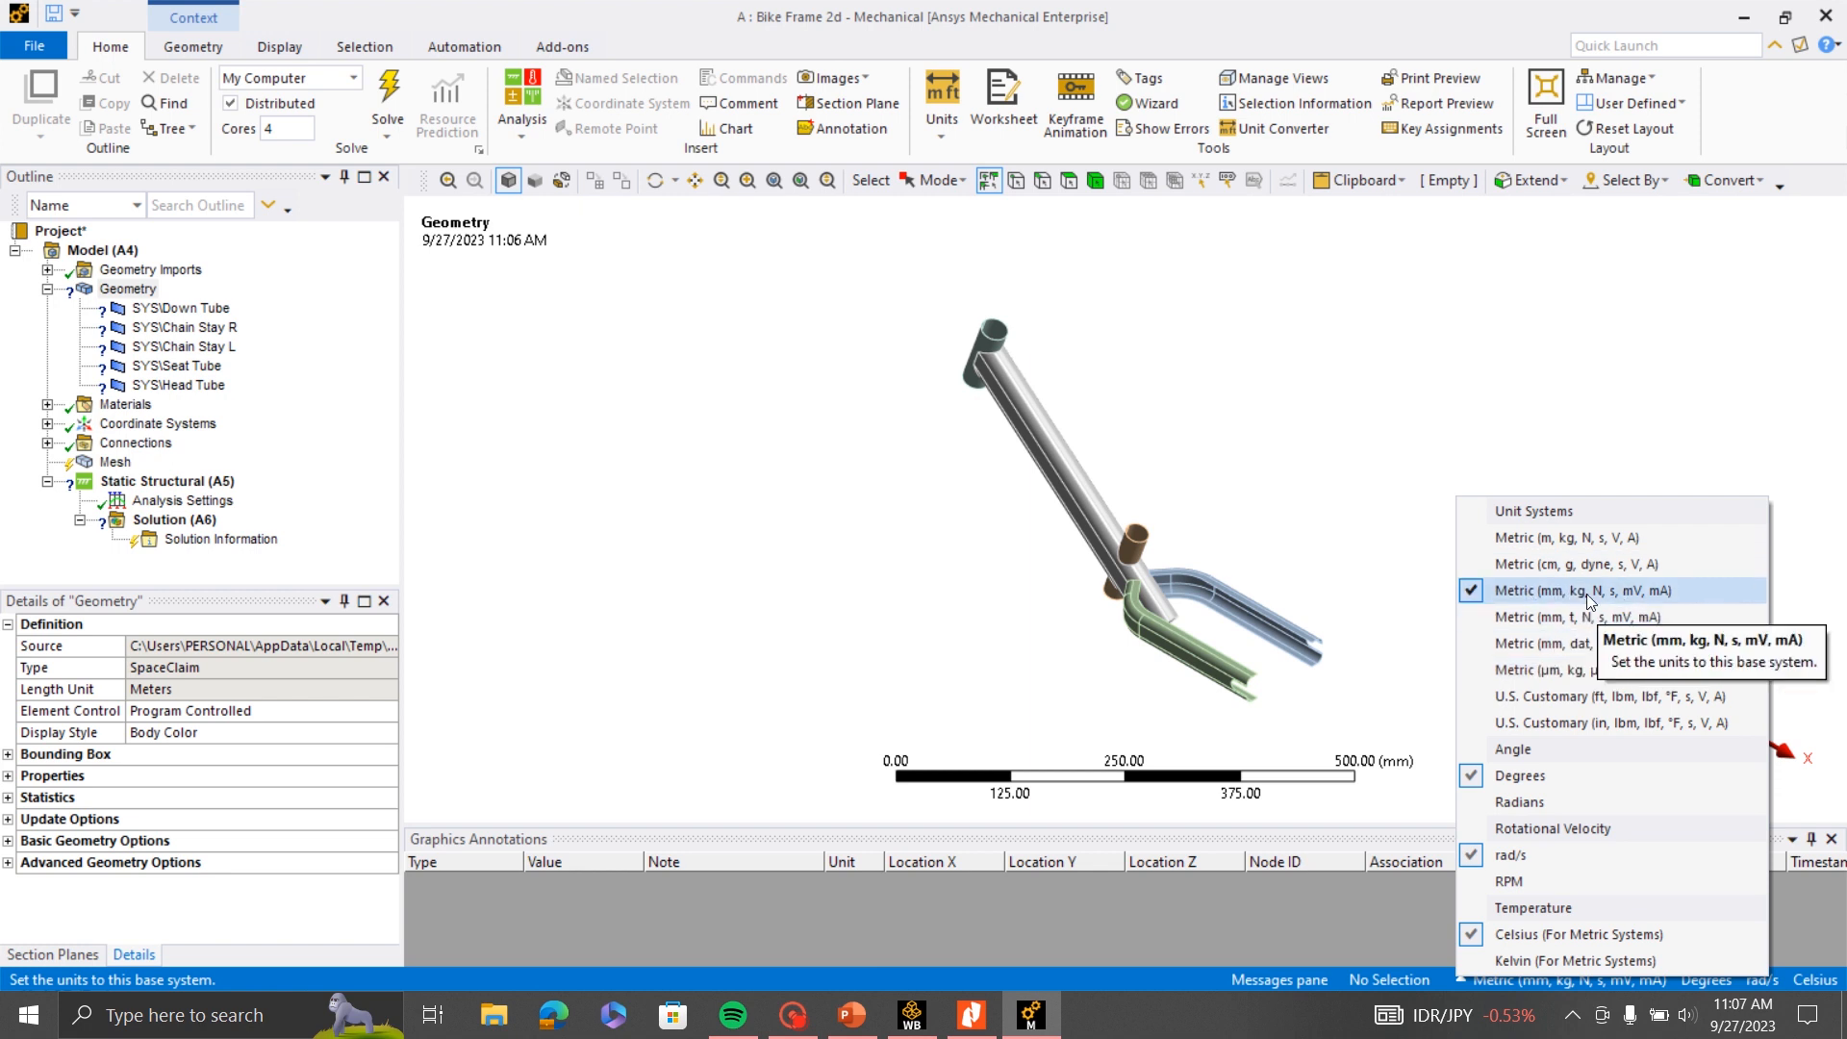
left_click(1330, 447)
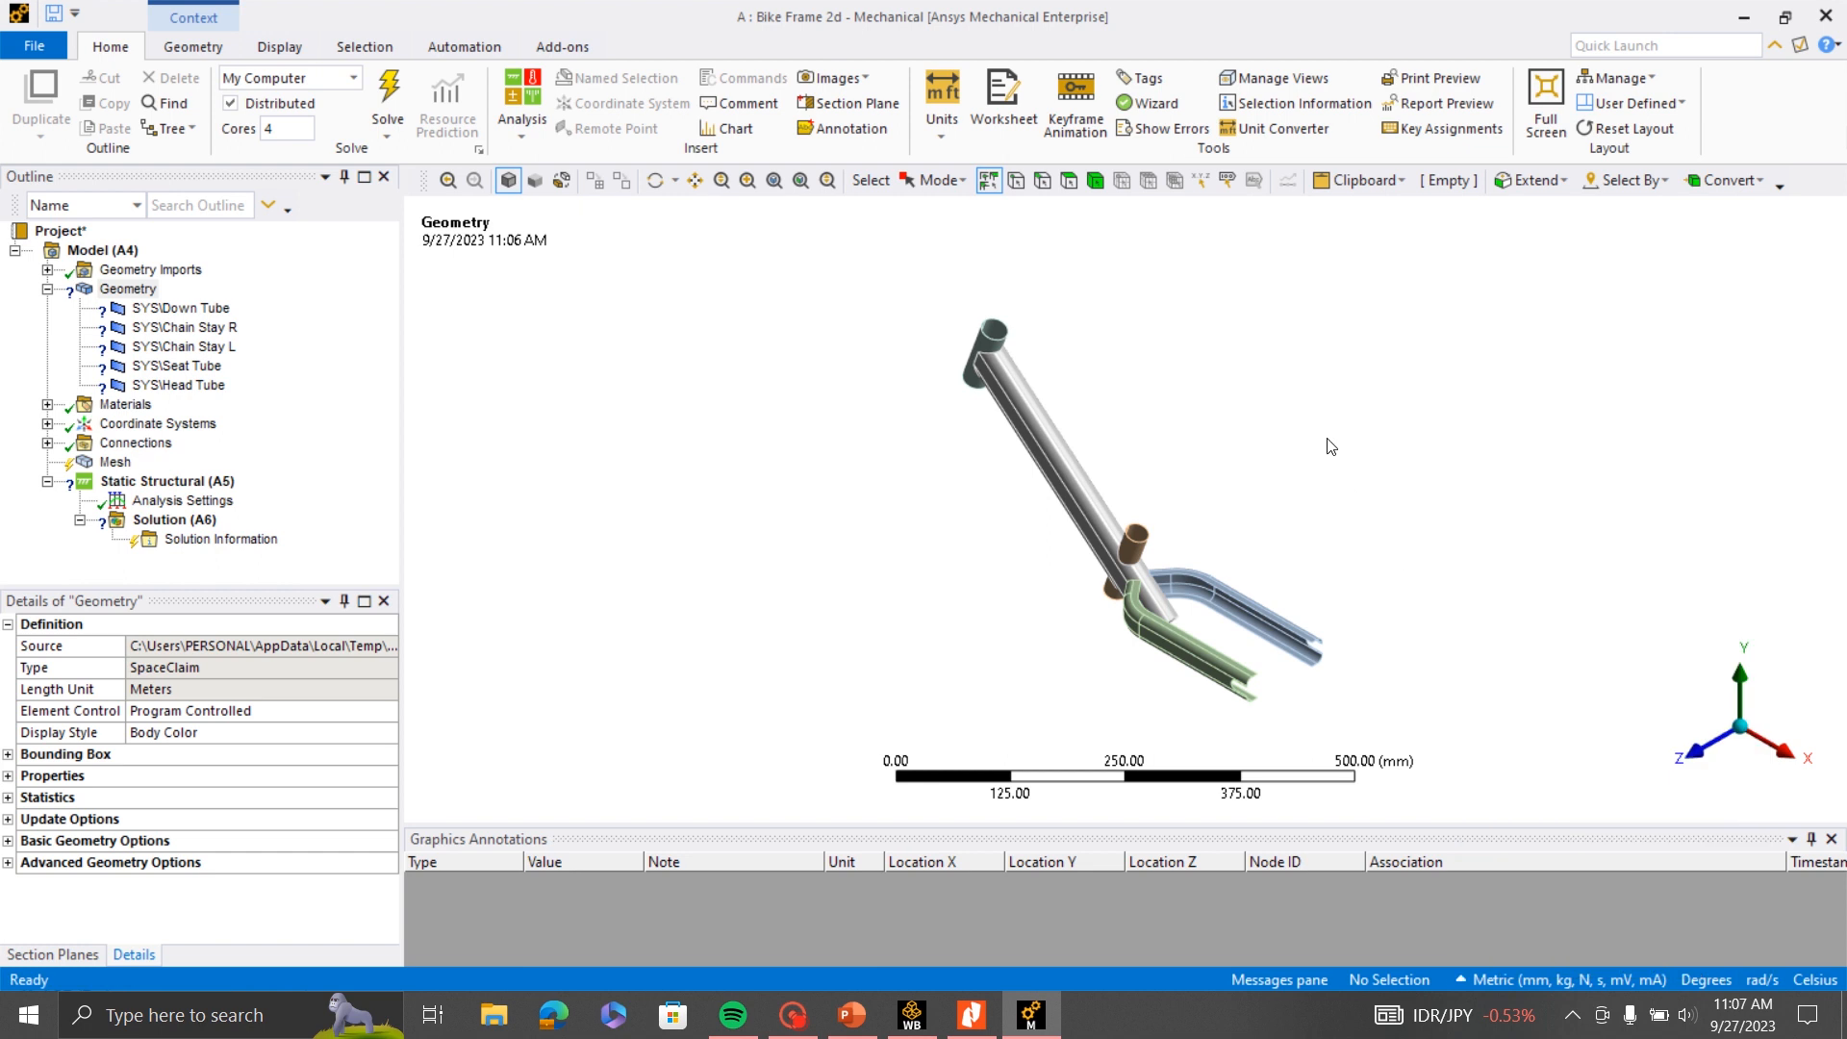
scroll(1129, 554, "up", 3)
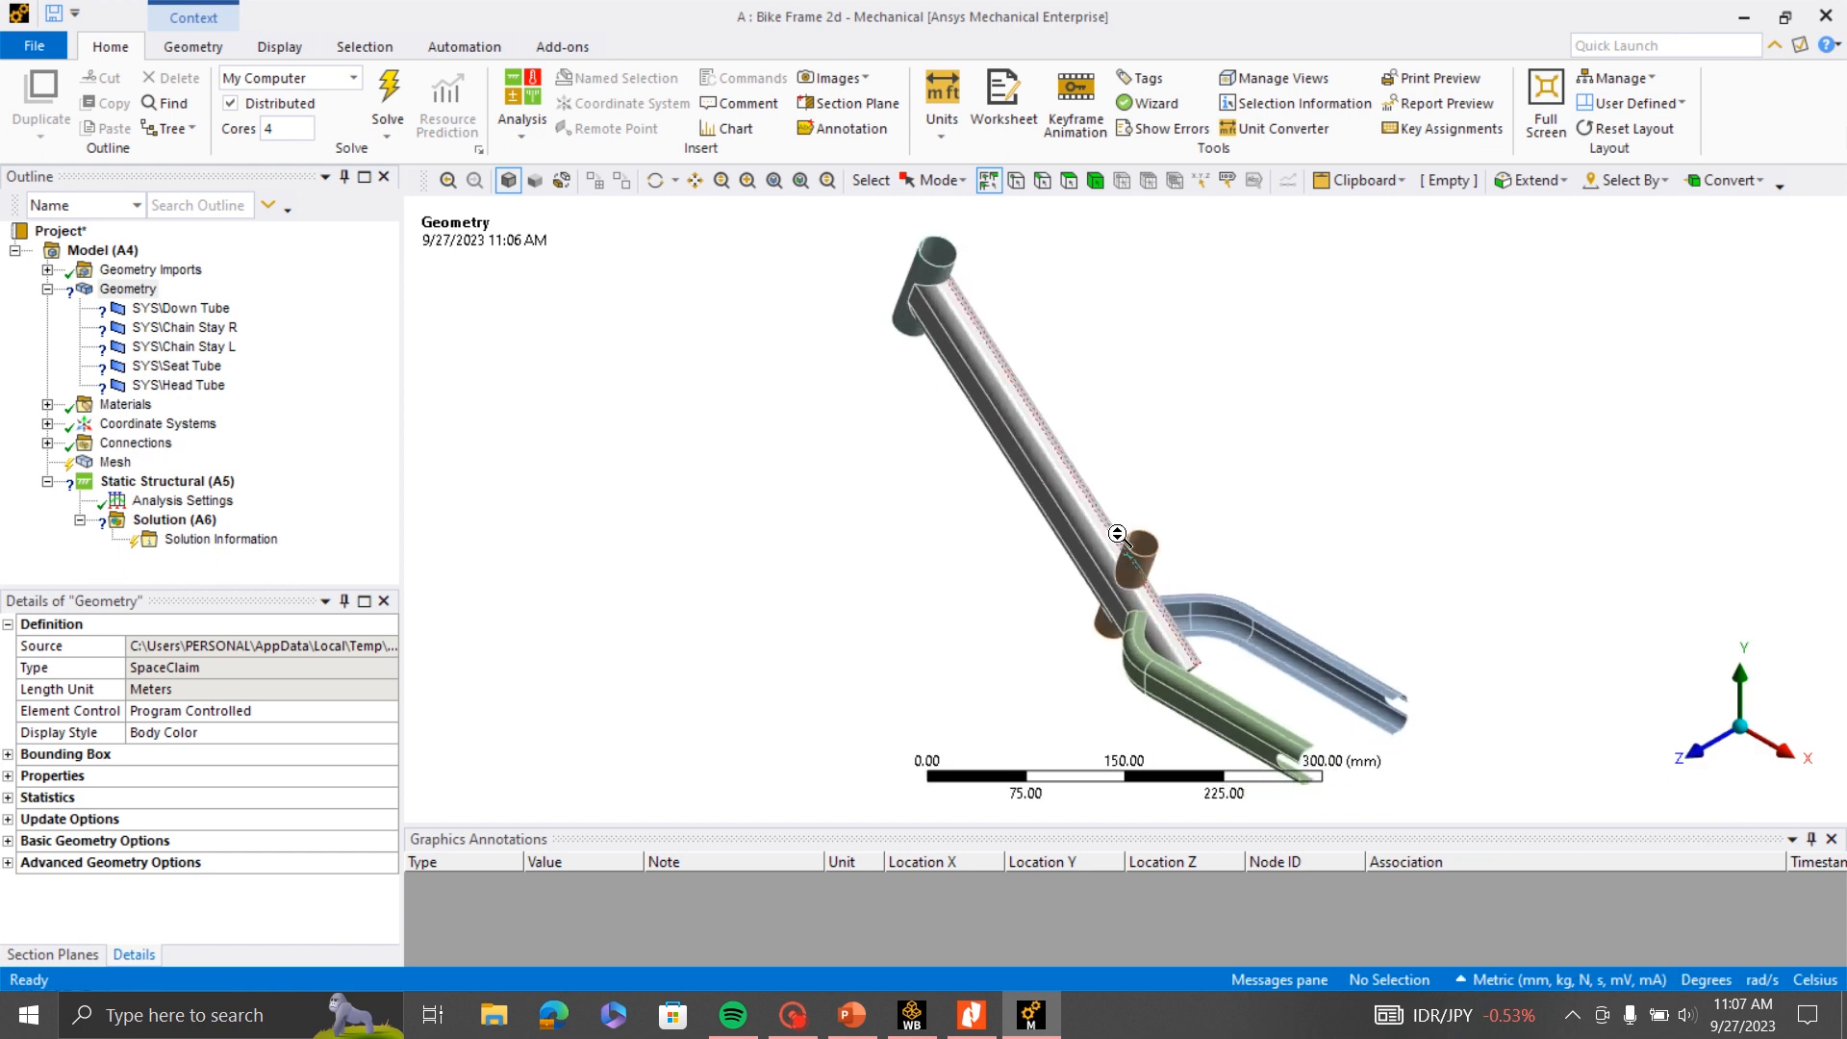
- Examine the Down Tube body's definition and material details for the missing thickness and assignment
left_click(127, 288)
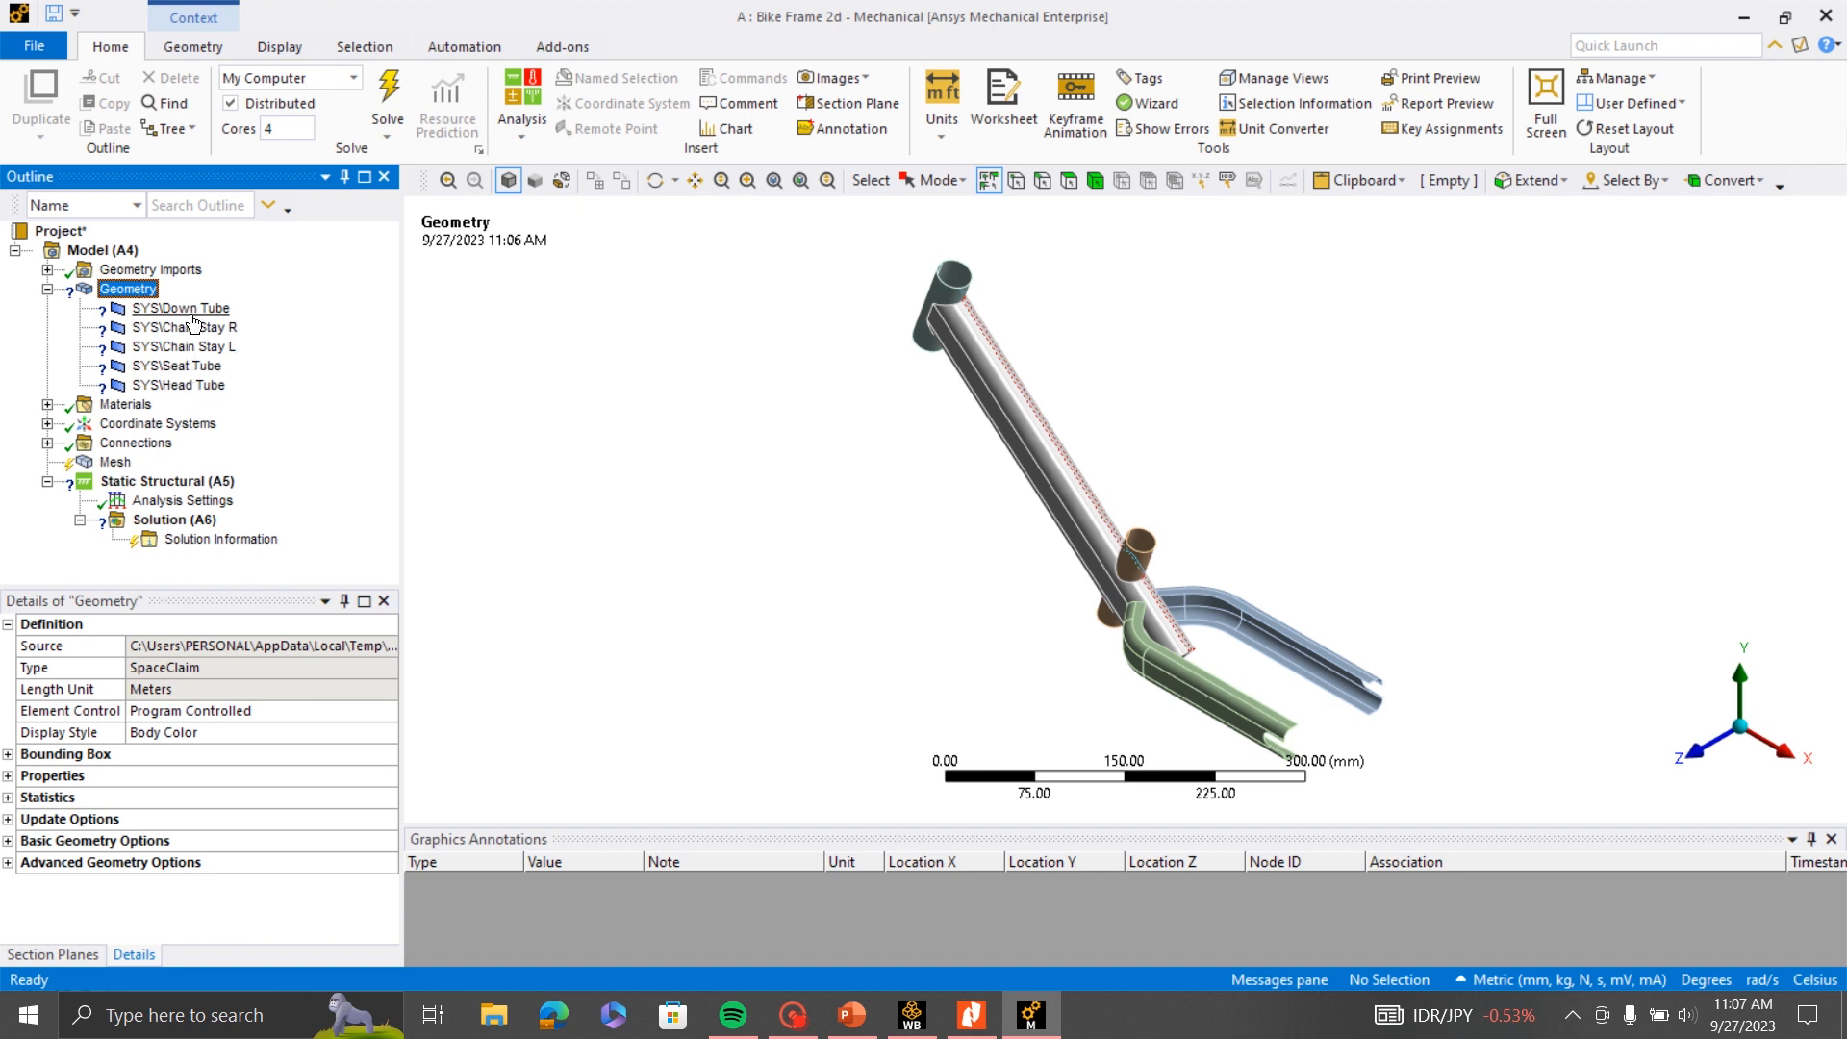
left_click(177, 309)
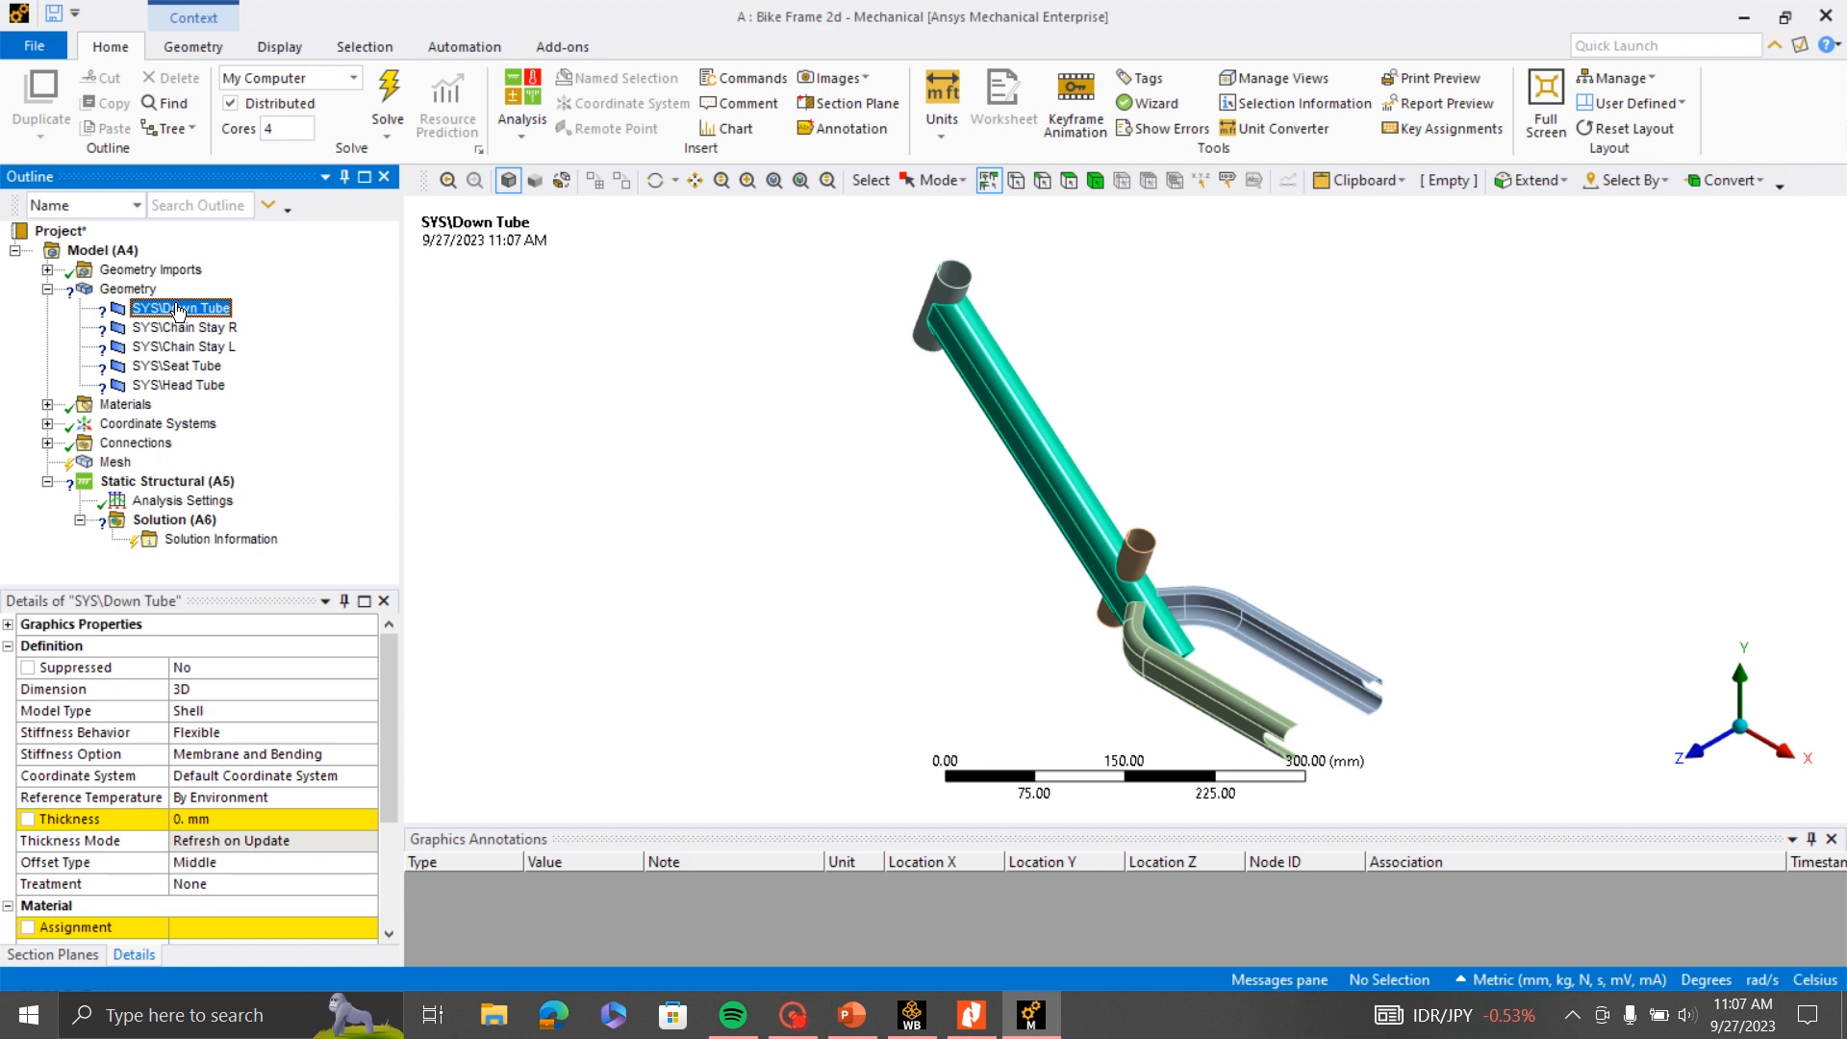
left_click_drag(386, 662, 388, 703)
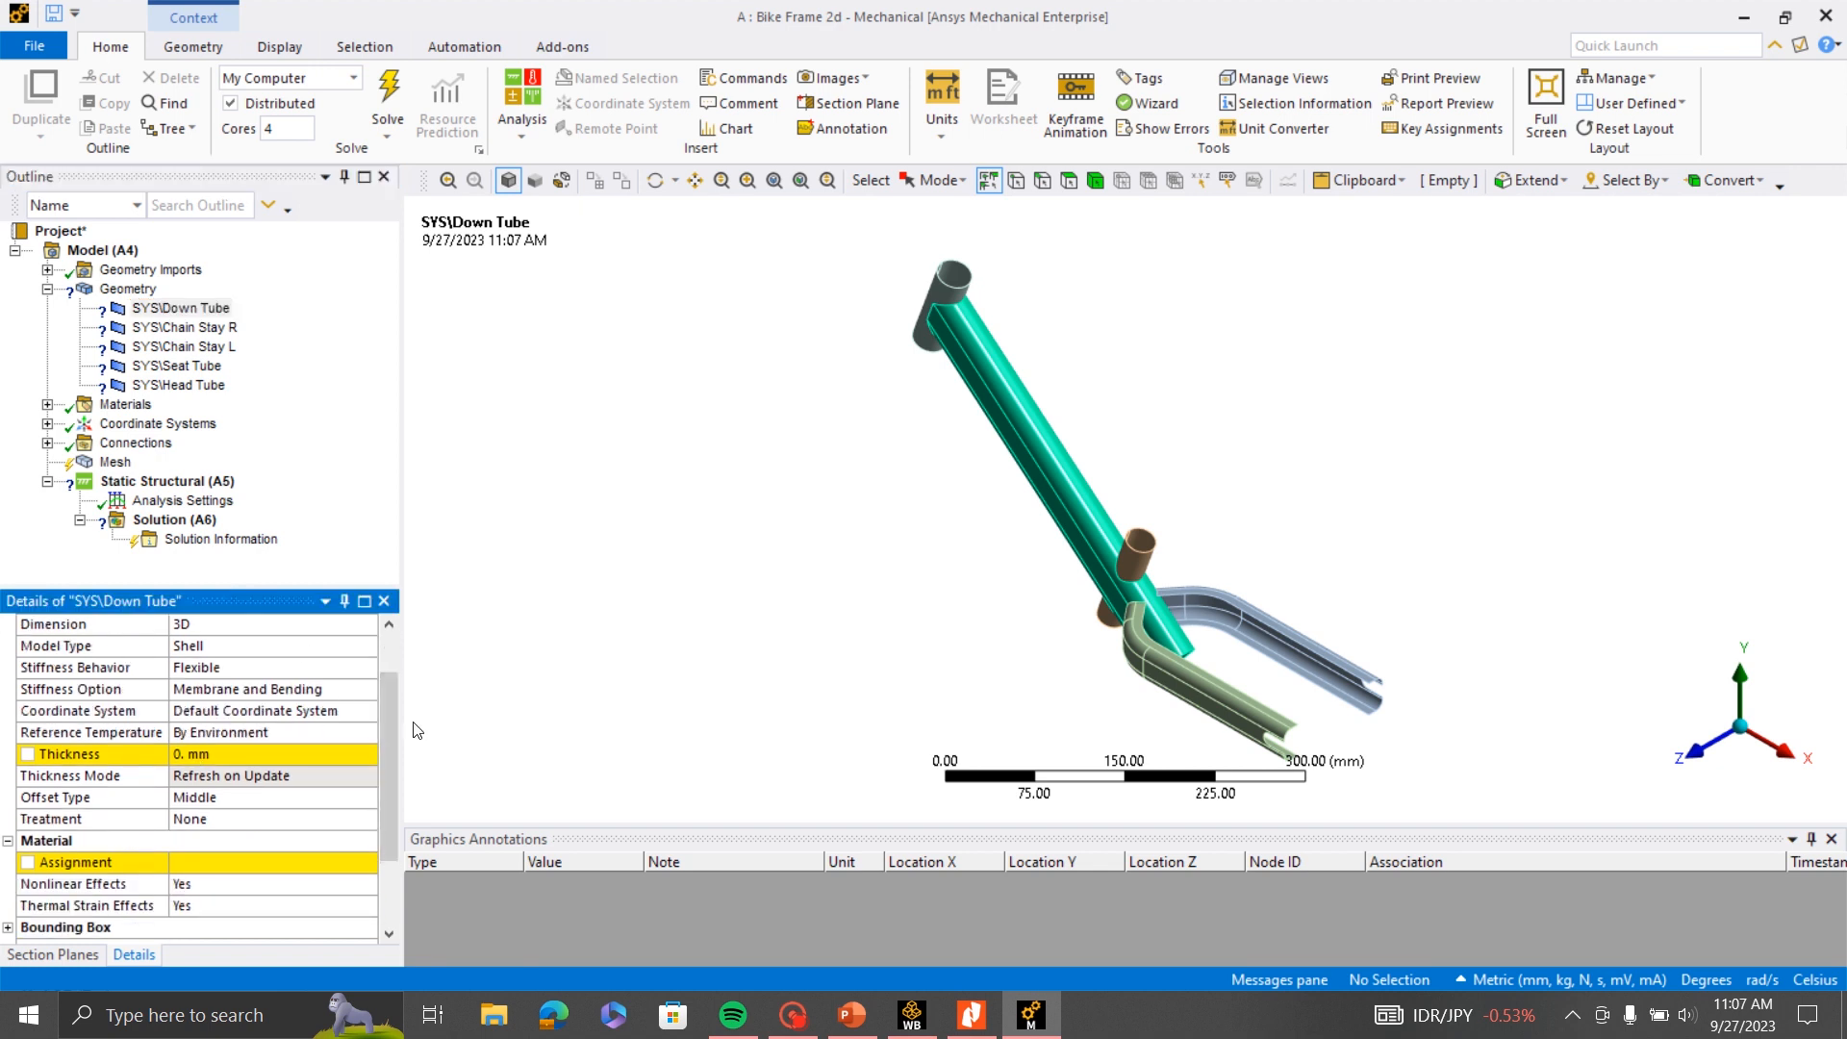
scroll(391, 718, "up", 1)
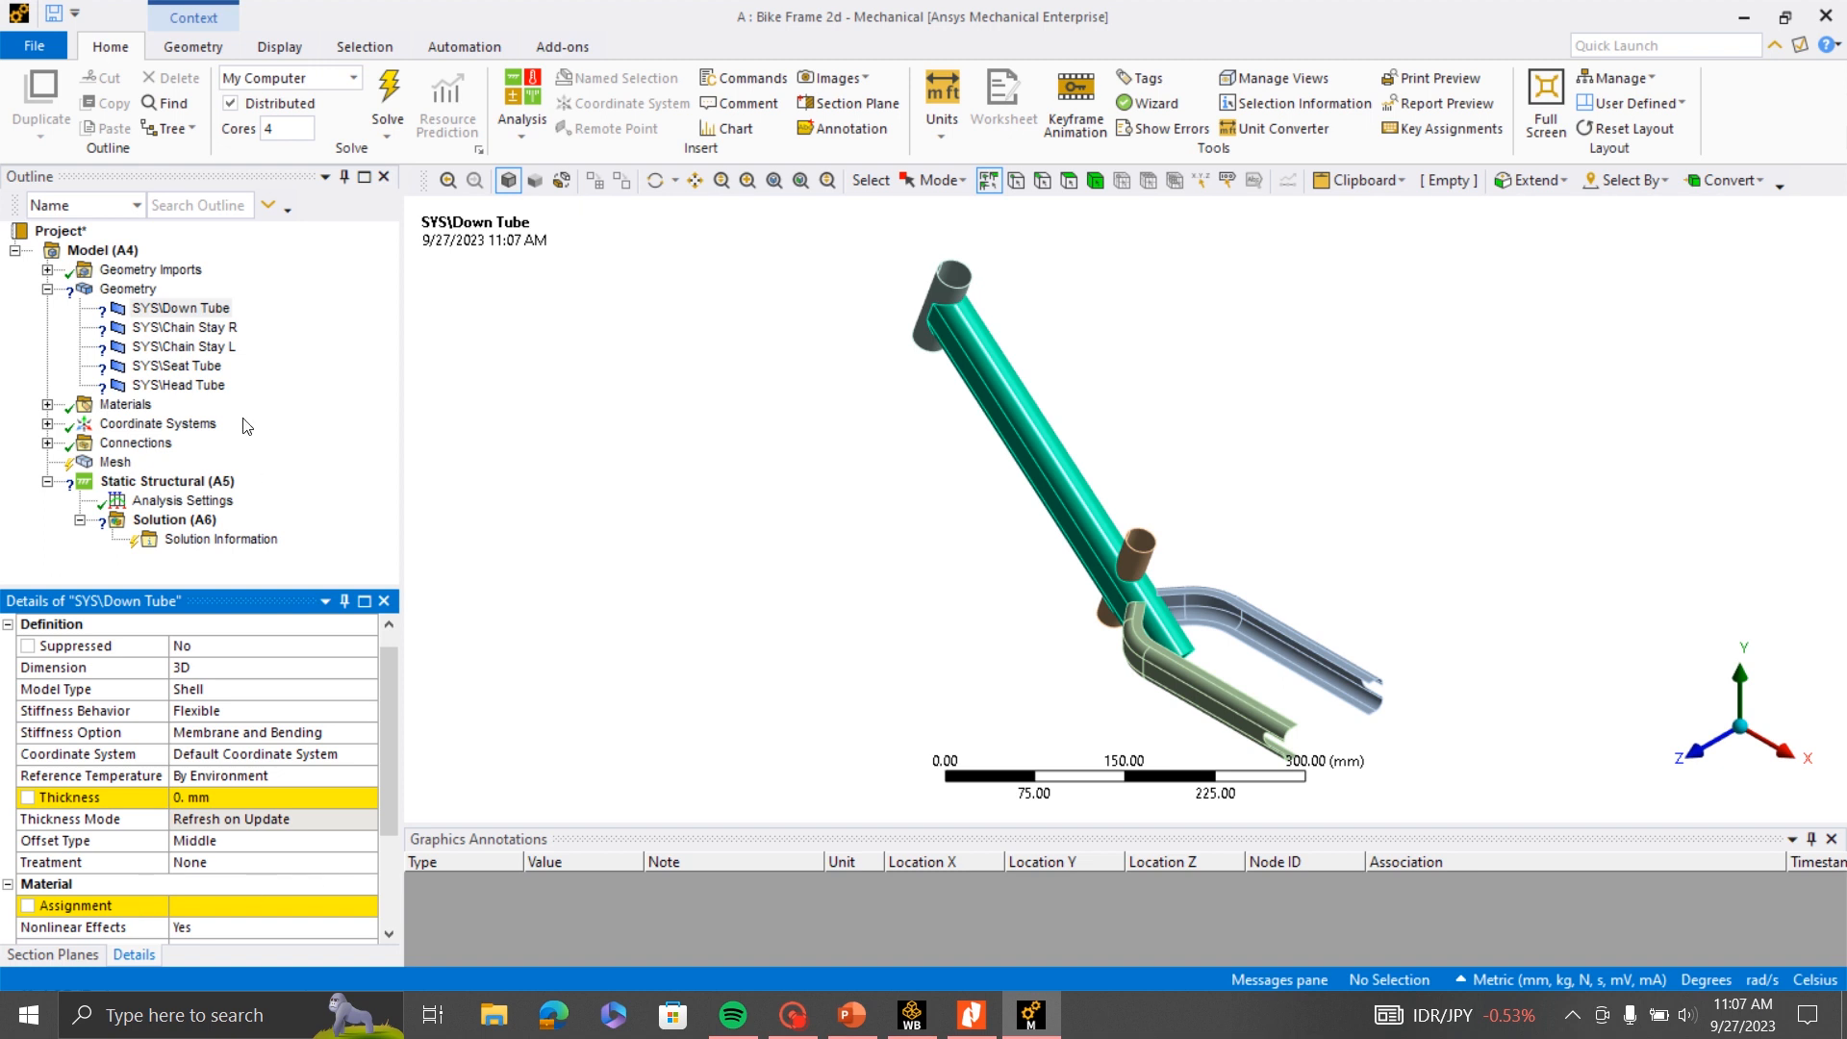
- Assign Aluminum Alloy as the material of all five bodies: Down Tube, Chain Stay R, Chain Stay L, Seat Tube and Head Tube
left_click(189, 310)
left_click(189, 328, "ctrl")
left_click(189, 347, "ctrl")
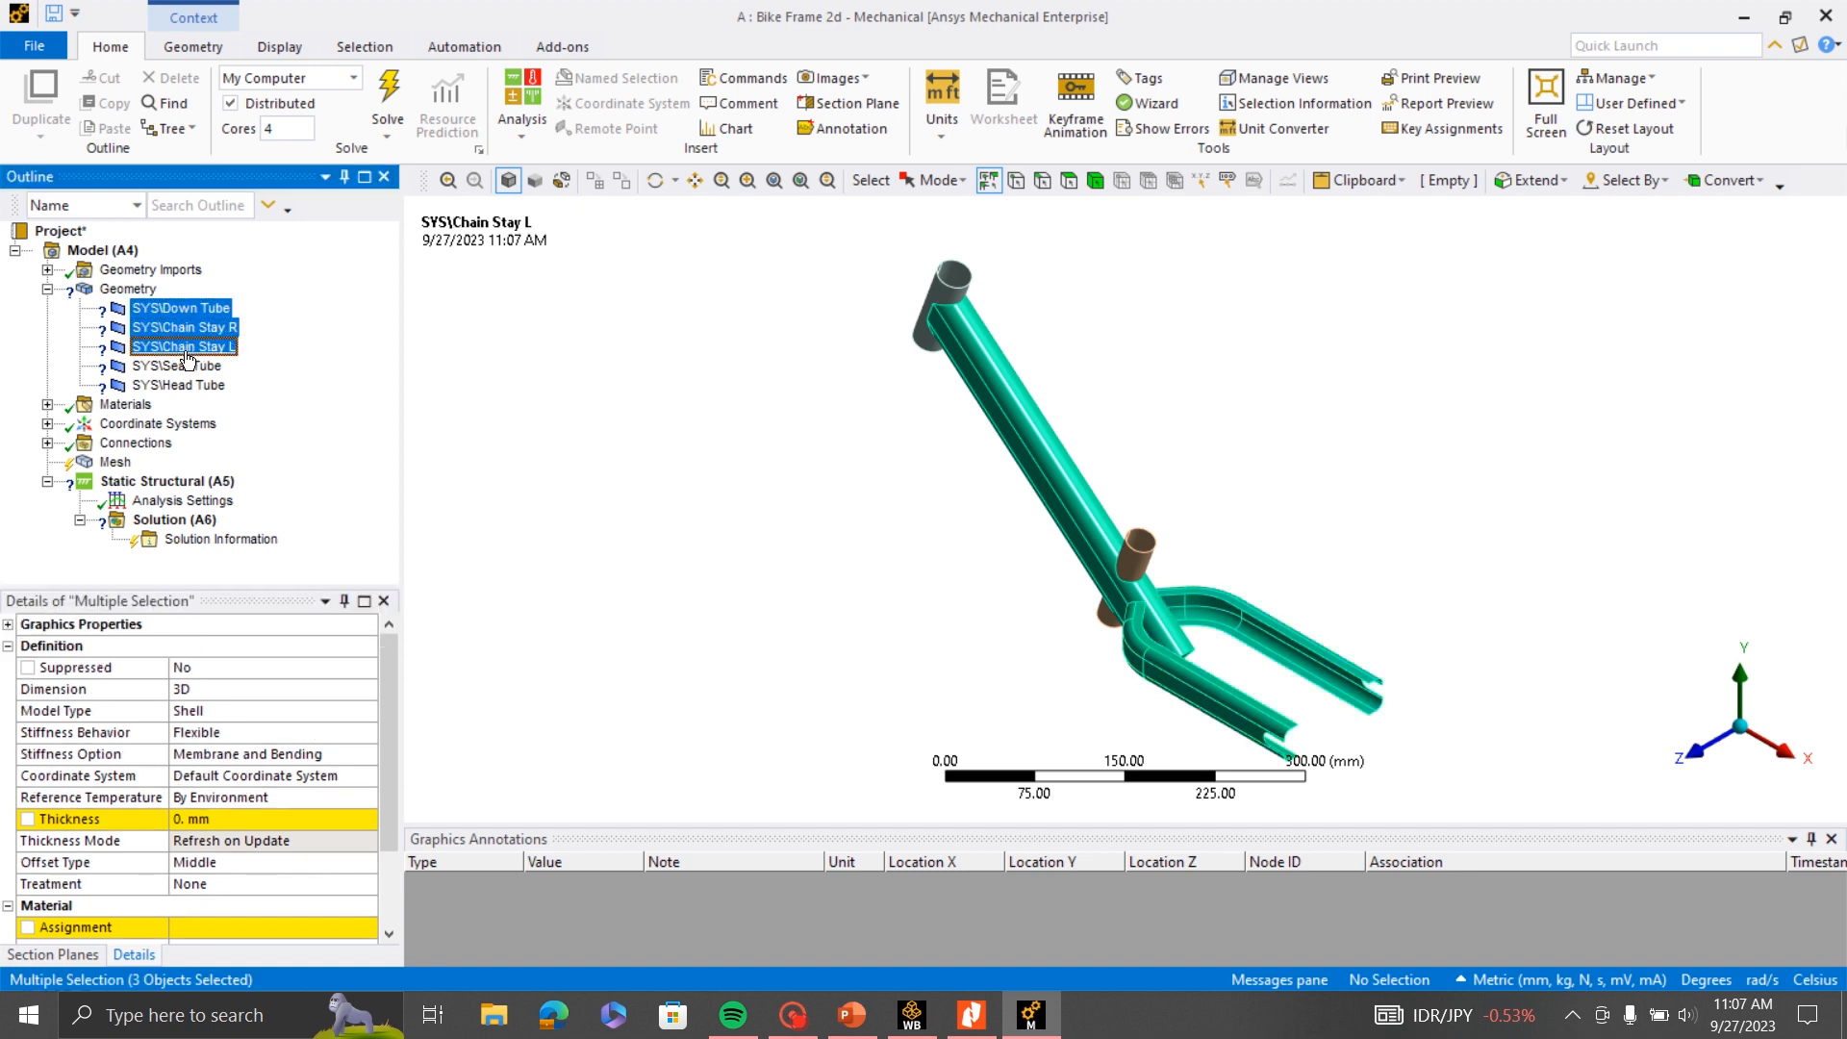
left_click(188, 366, "ctrl")
left_click(187, 385, "ctrl")
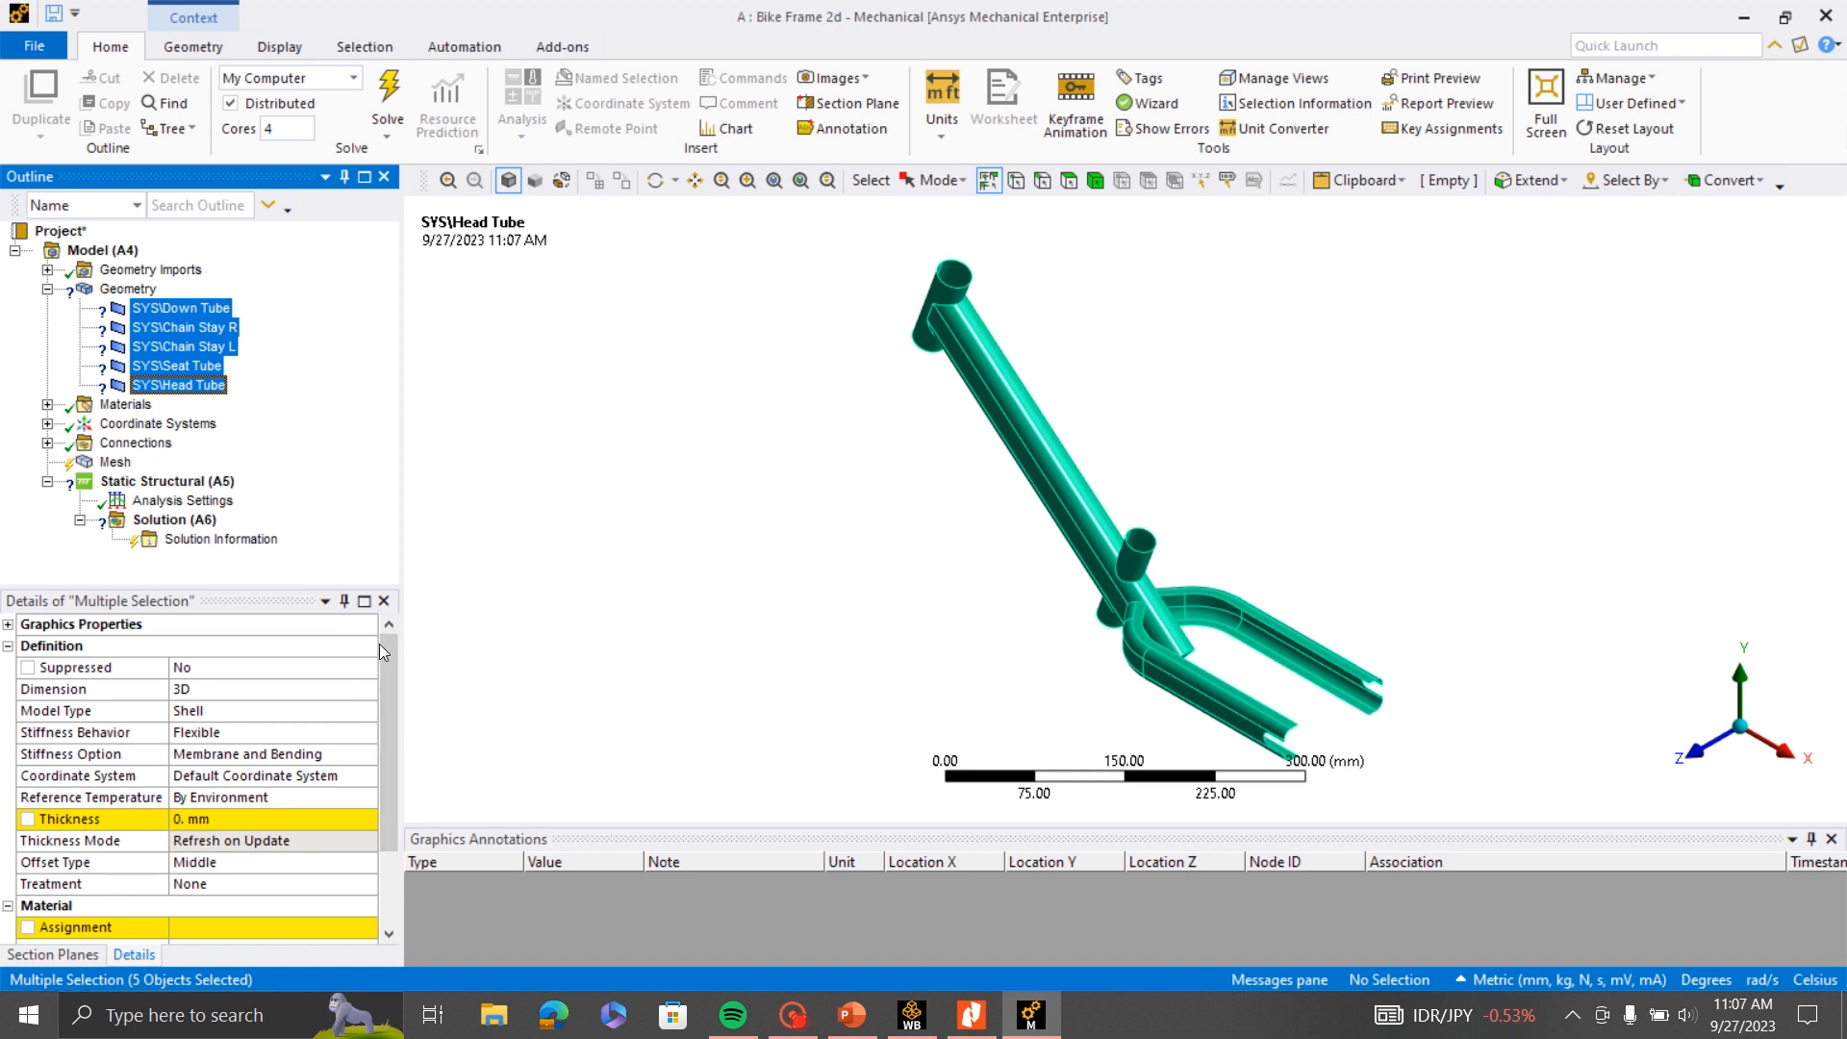
left_click_drag(379, 644, 384, 691)
left_click(217, 866)
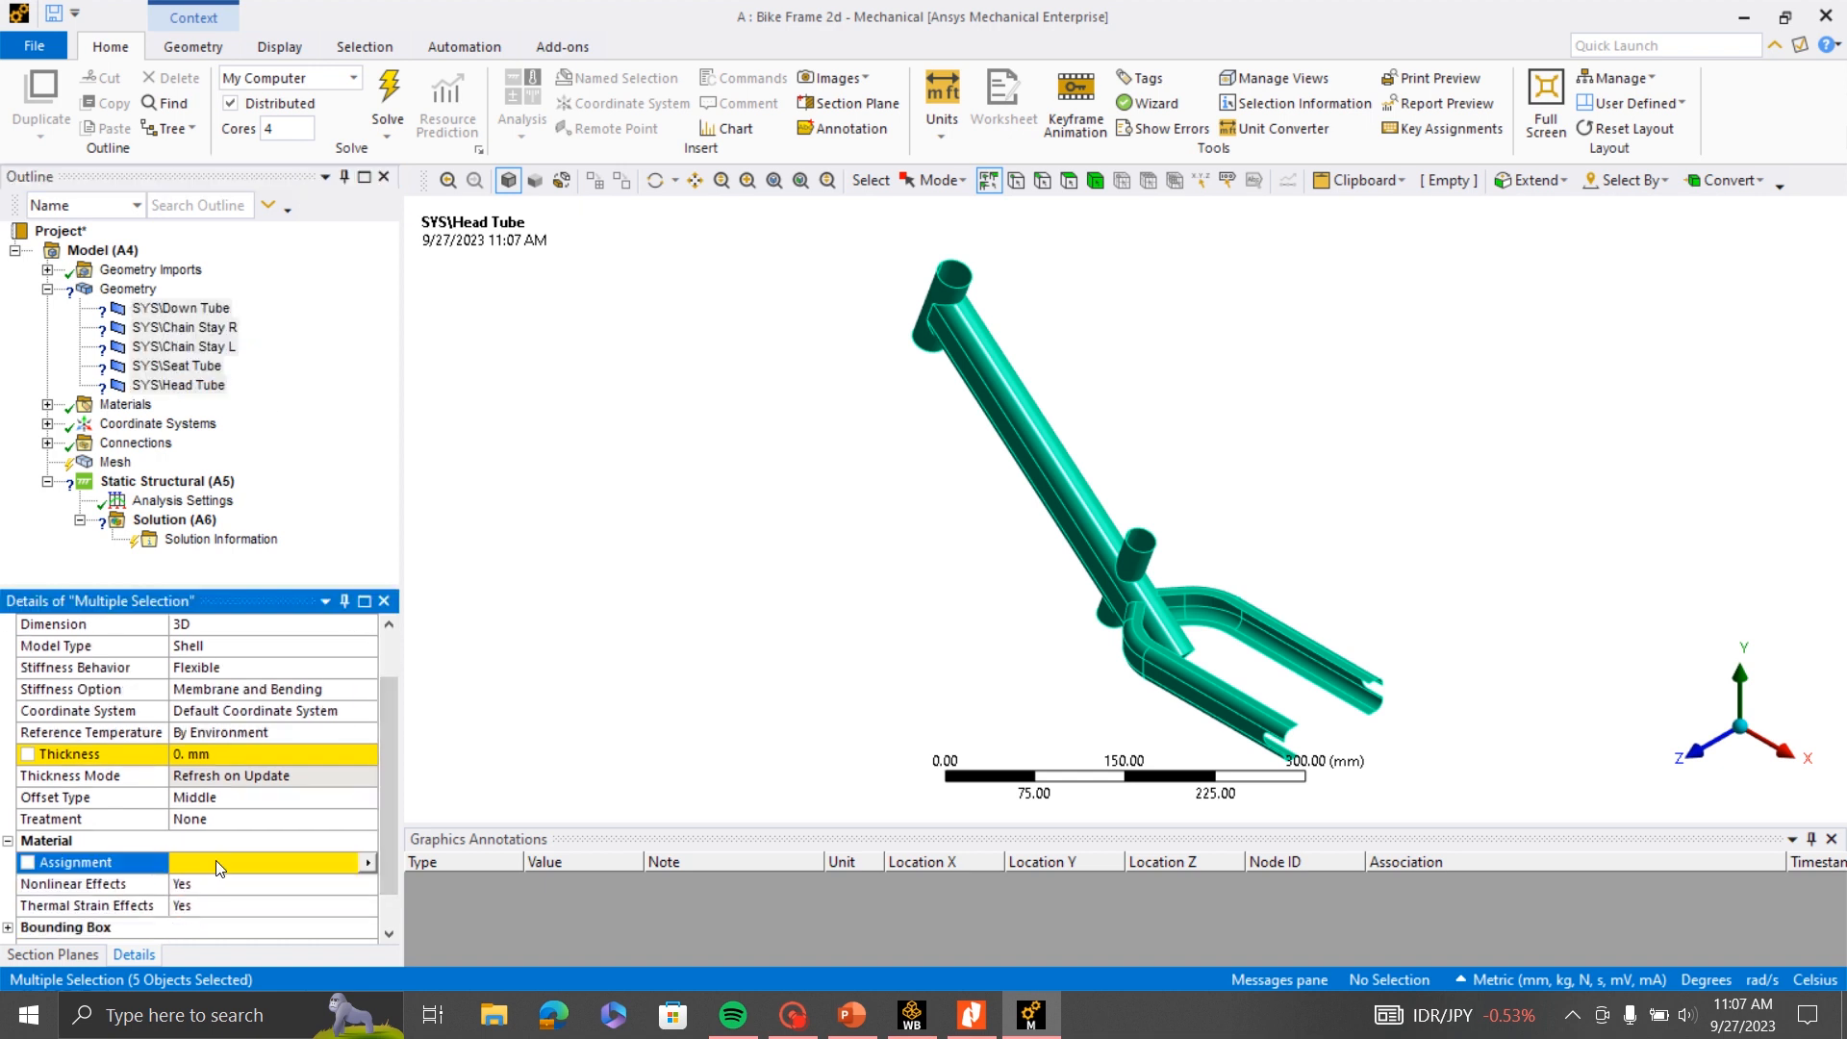
left_click(368, 863)
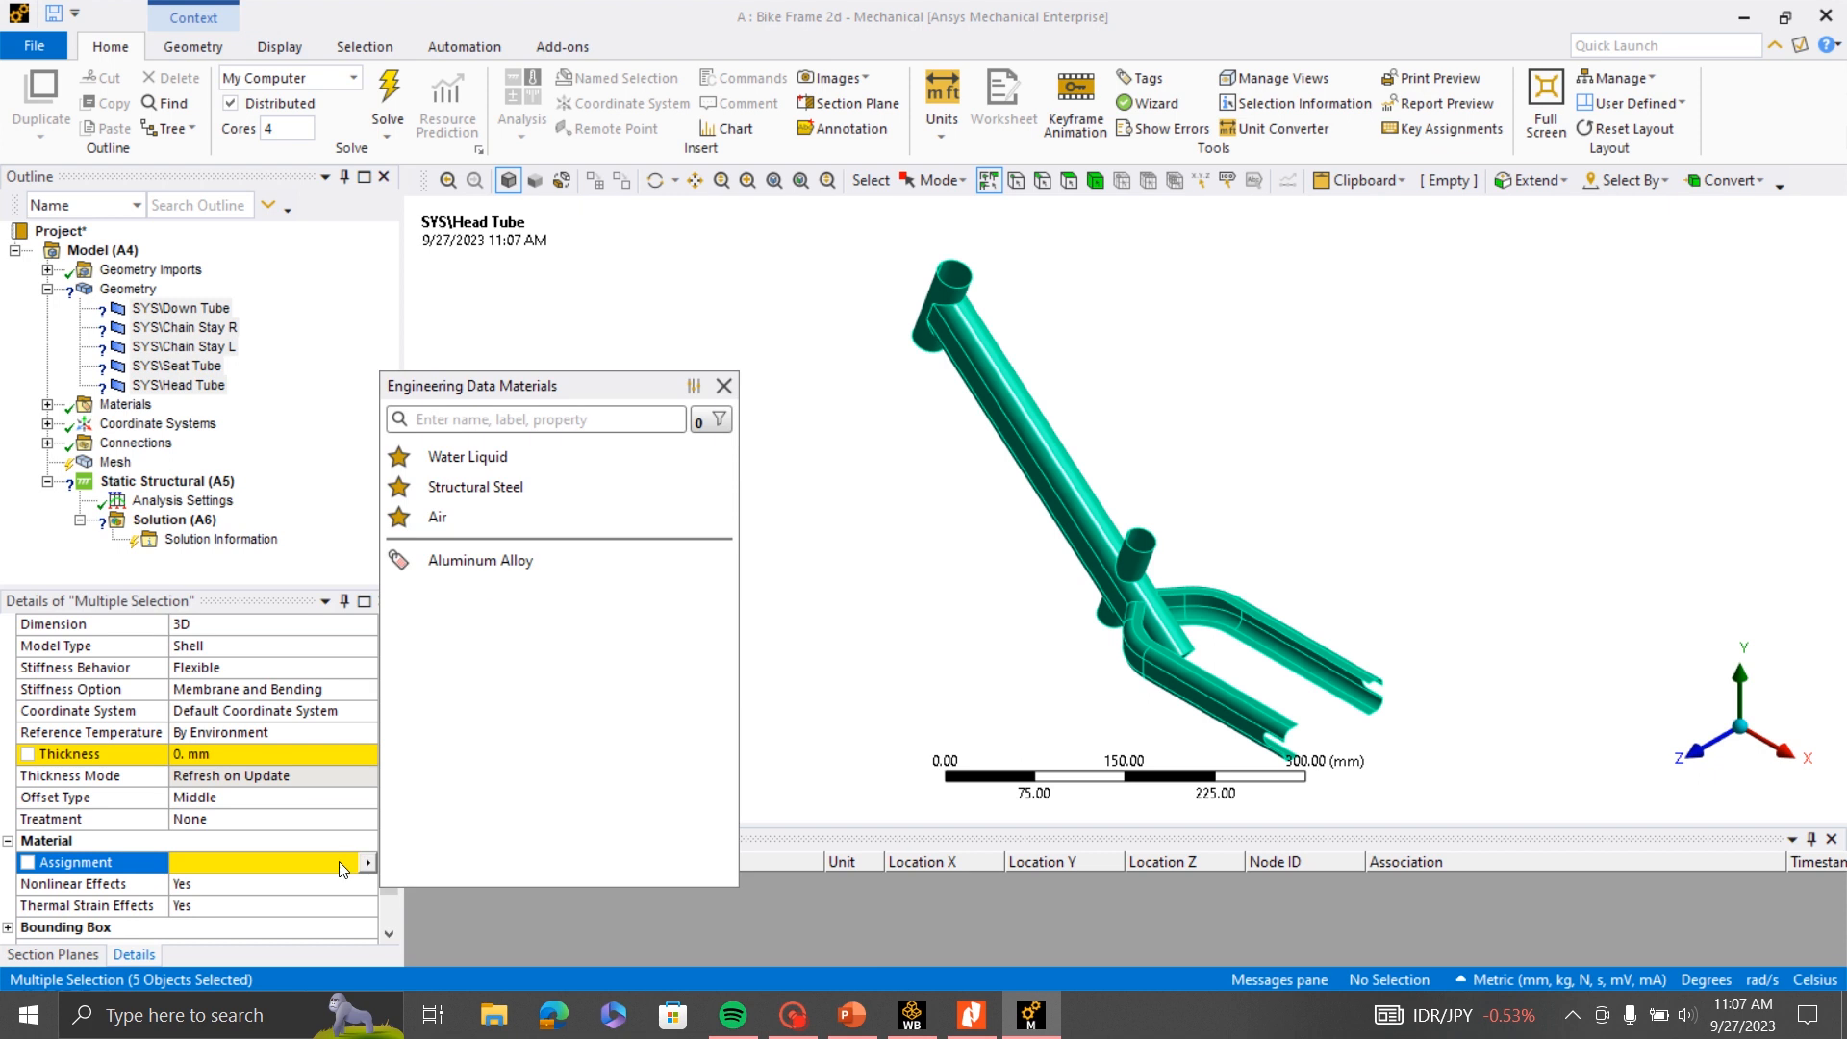
left_click(484, 568)
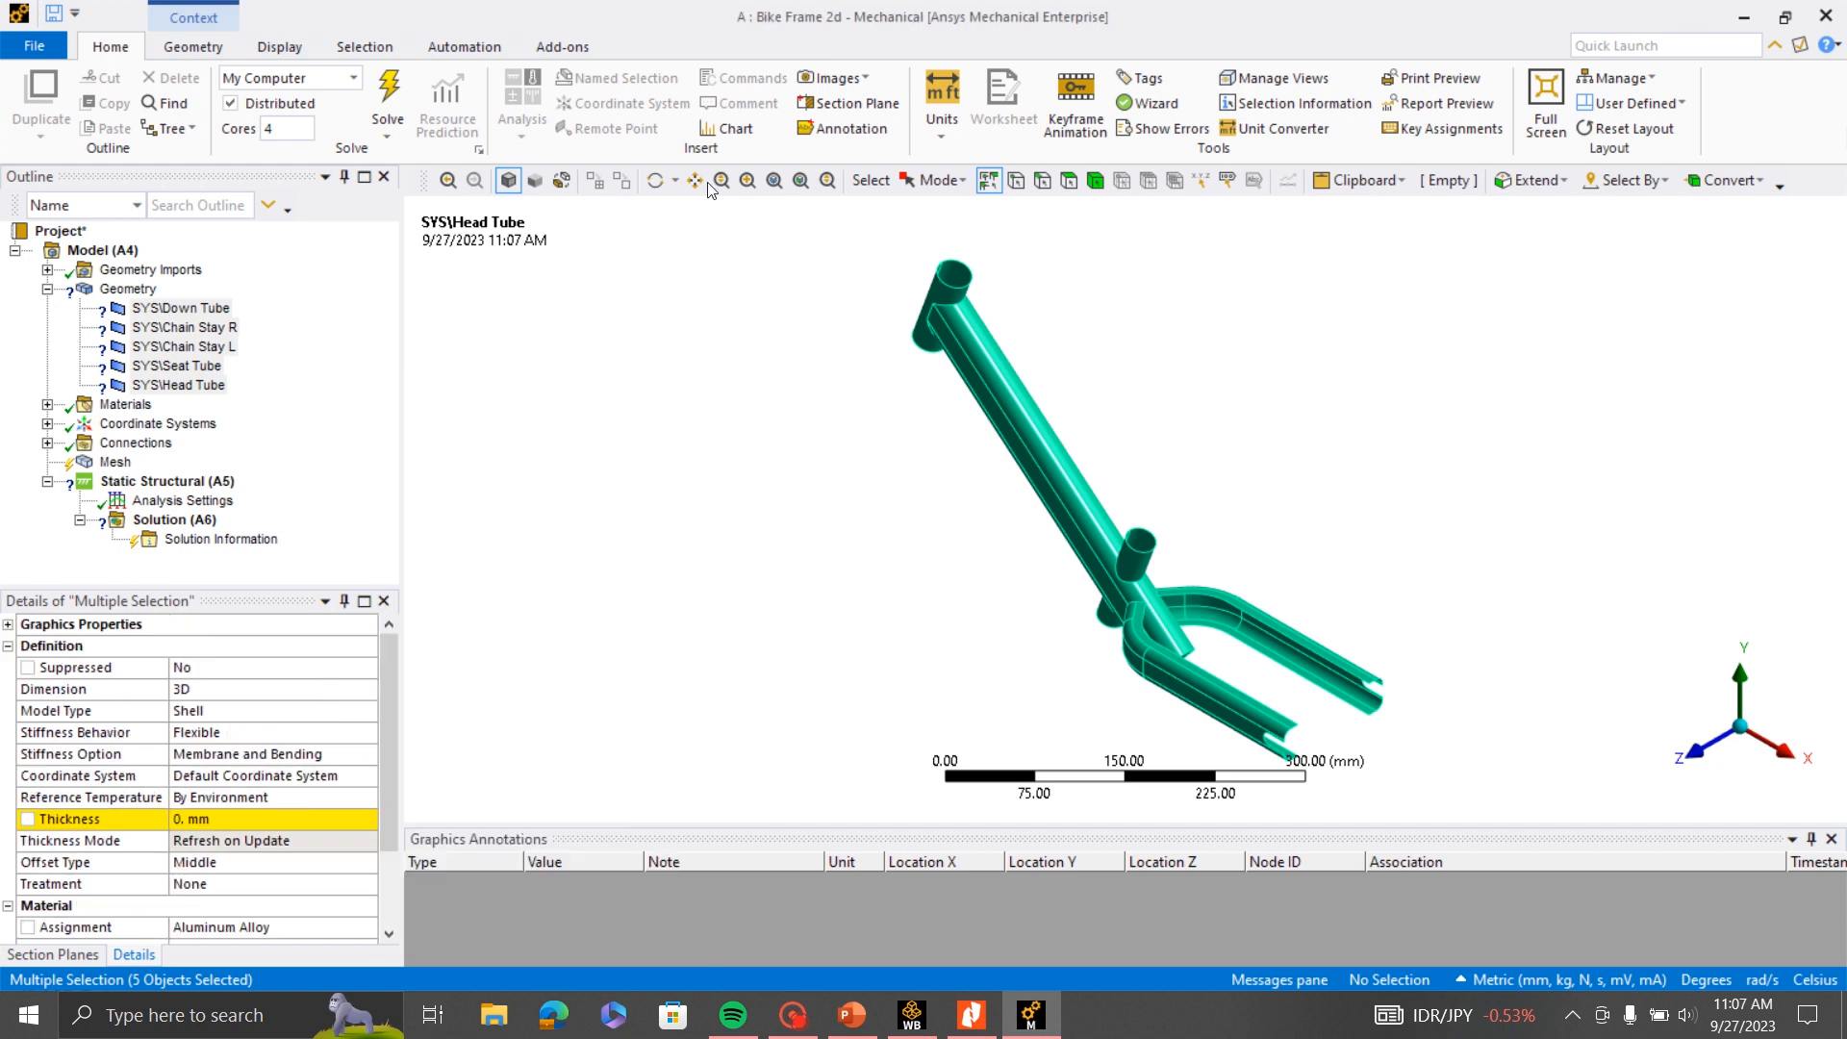
- Set the shell thickness of the Seat Tube and Head Tube bodies to 3 mm
left_click(181, 308)
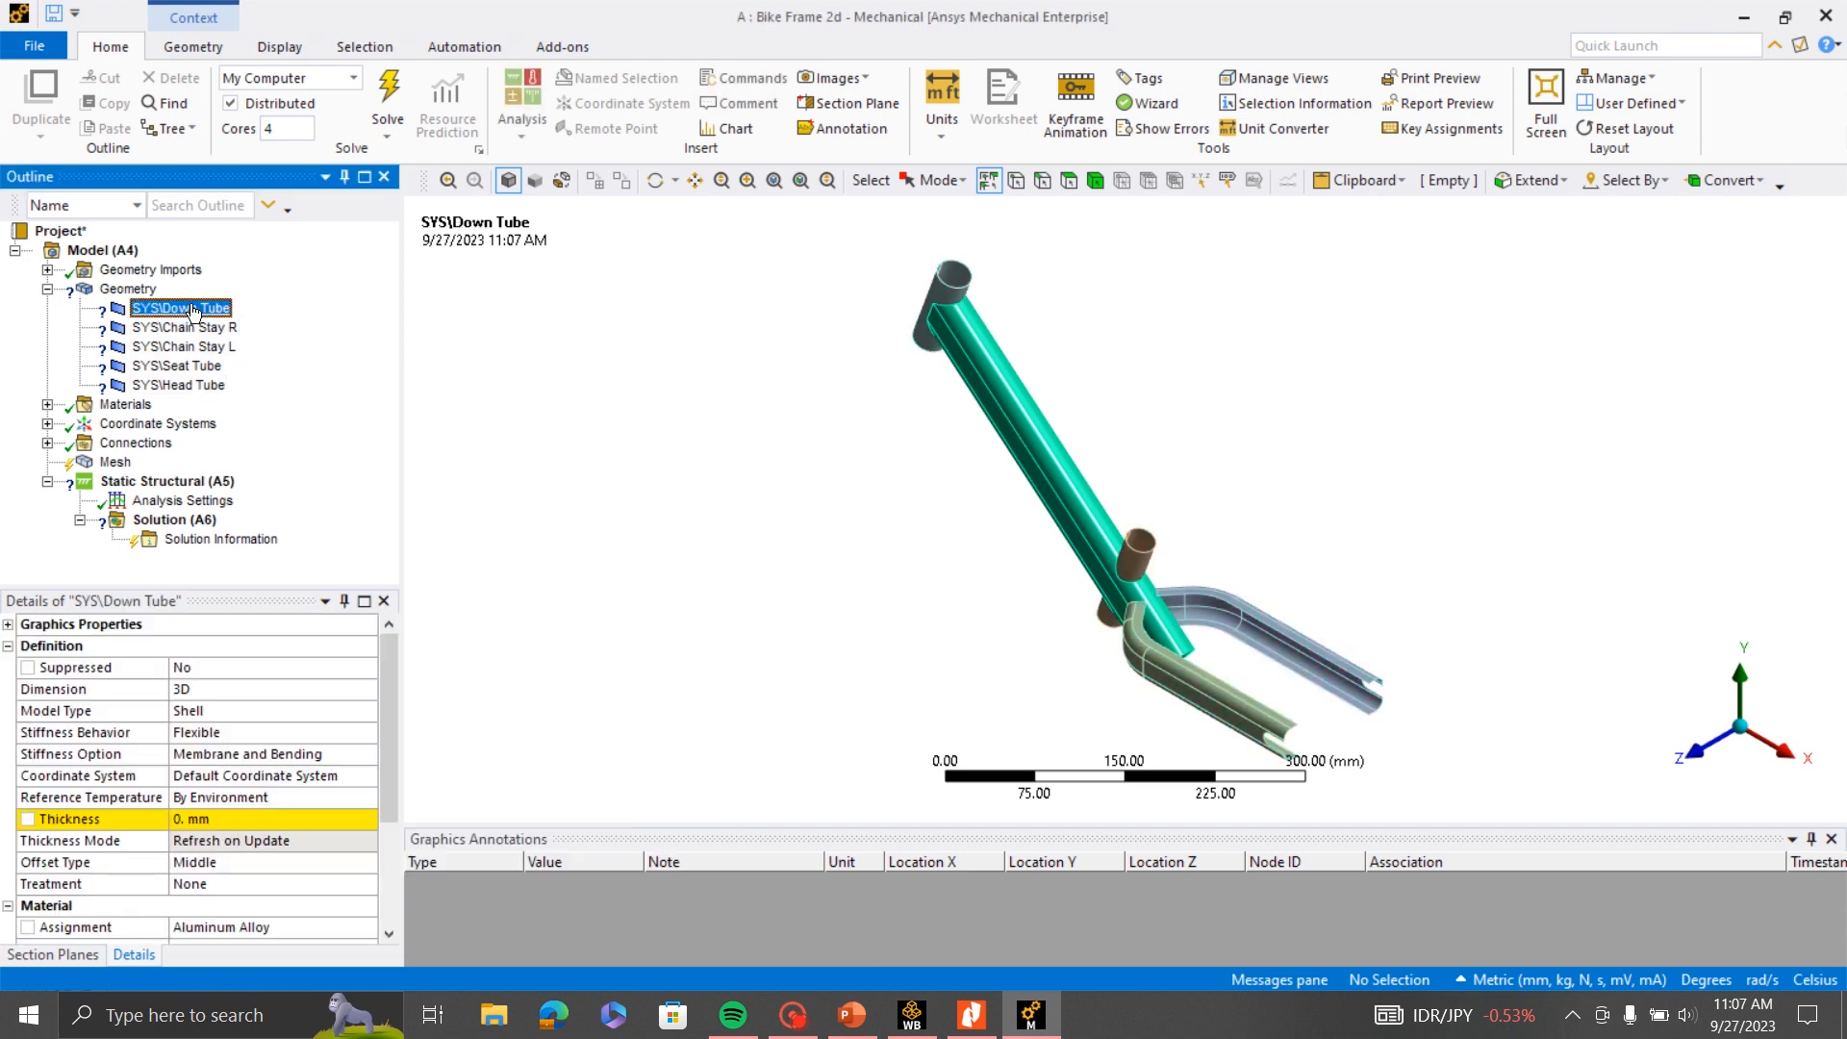
scroll(1023, 466, "up", 3)
scroll(1022, 466, "down", 3)
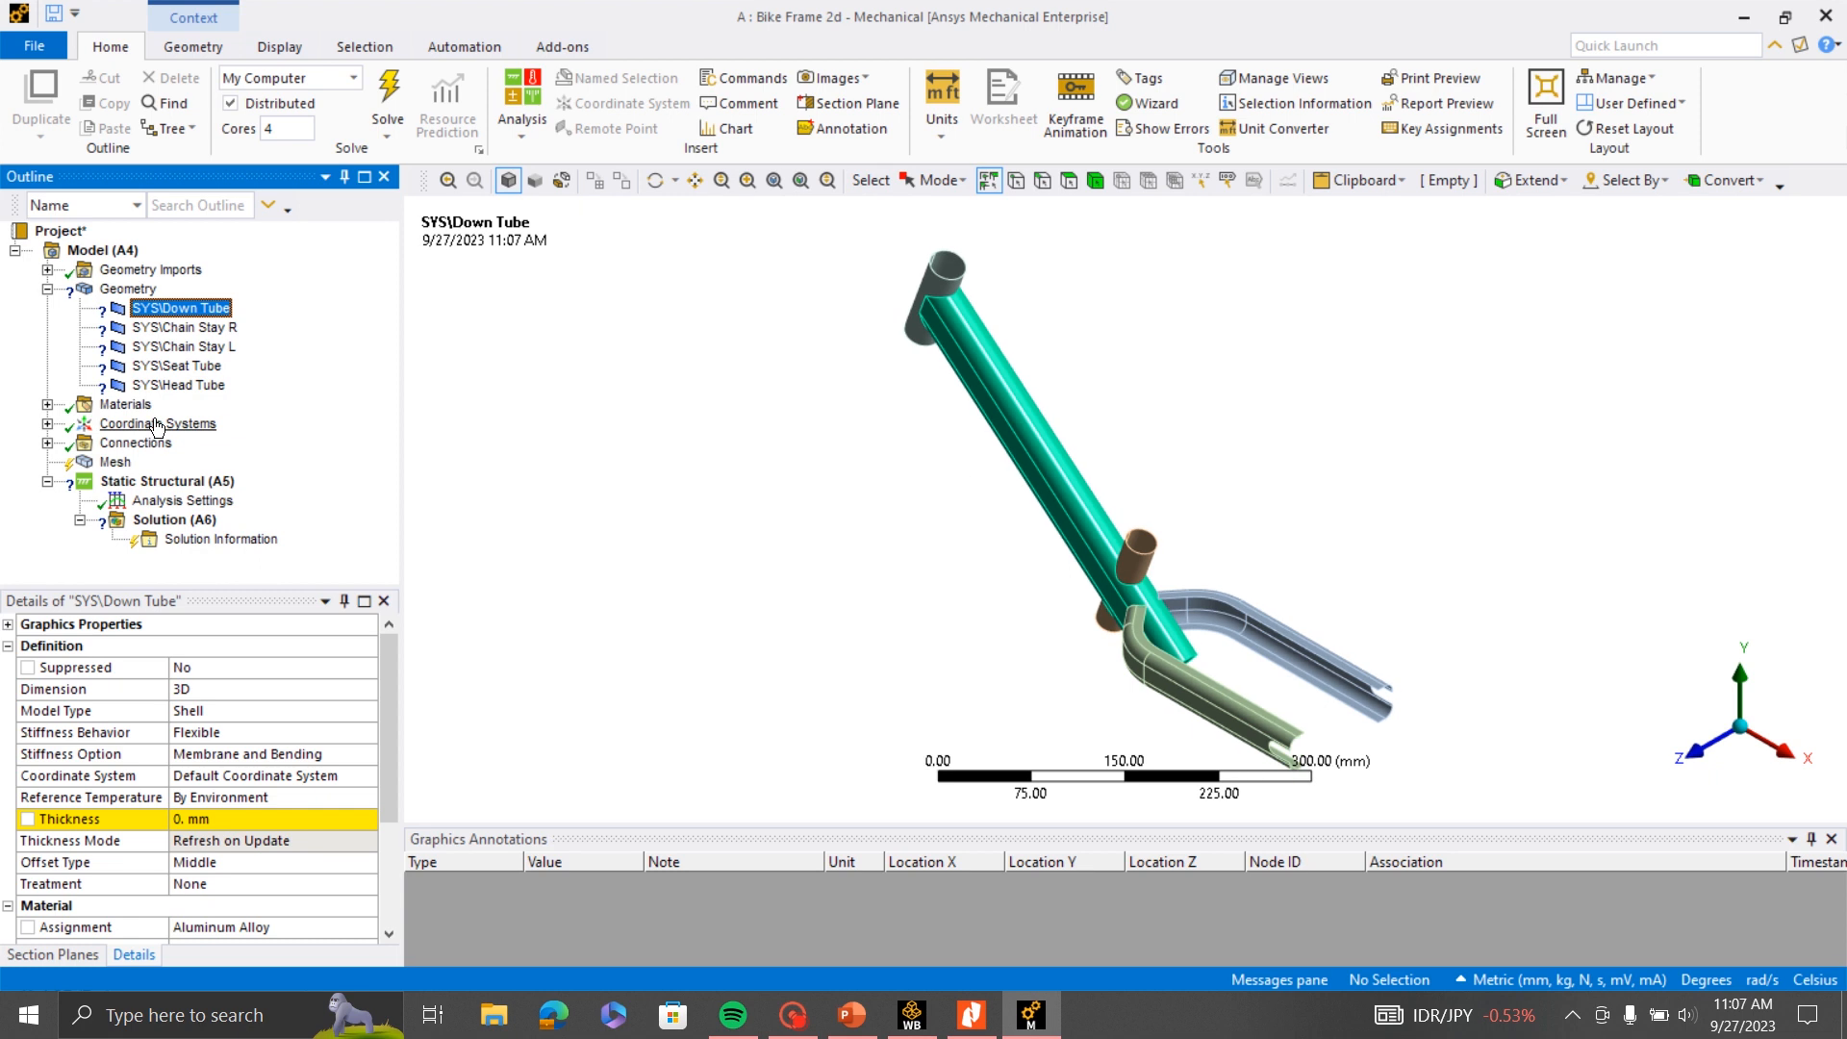
left_click(176, 365)
left_click(178, 385, "ctrl")
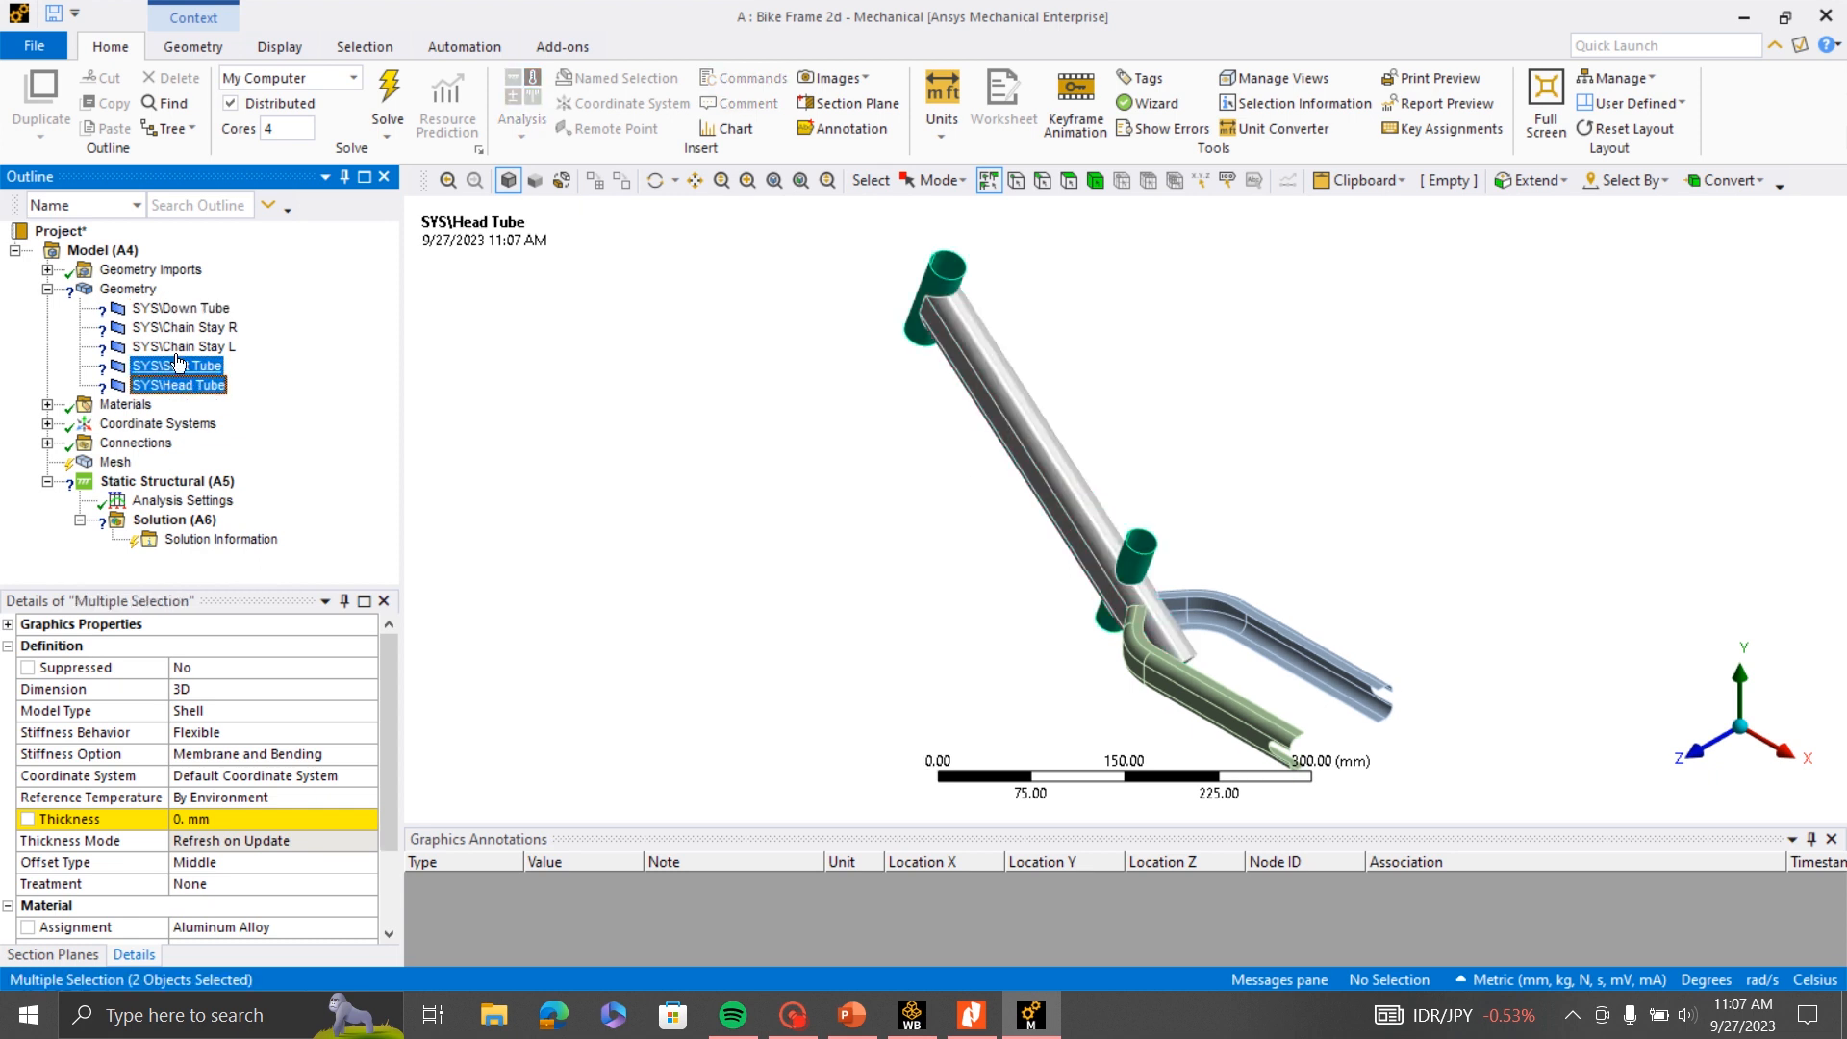
left_click(263, 824)
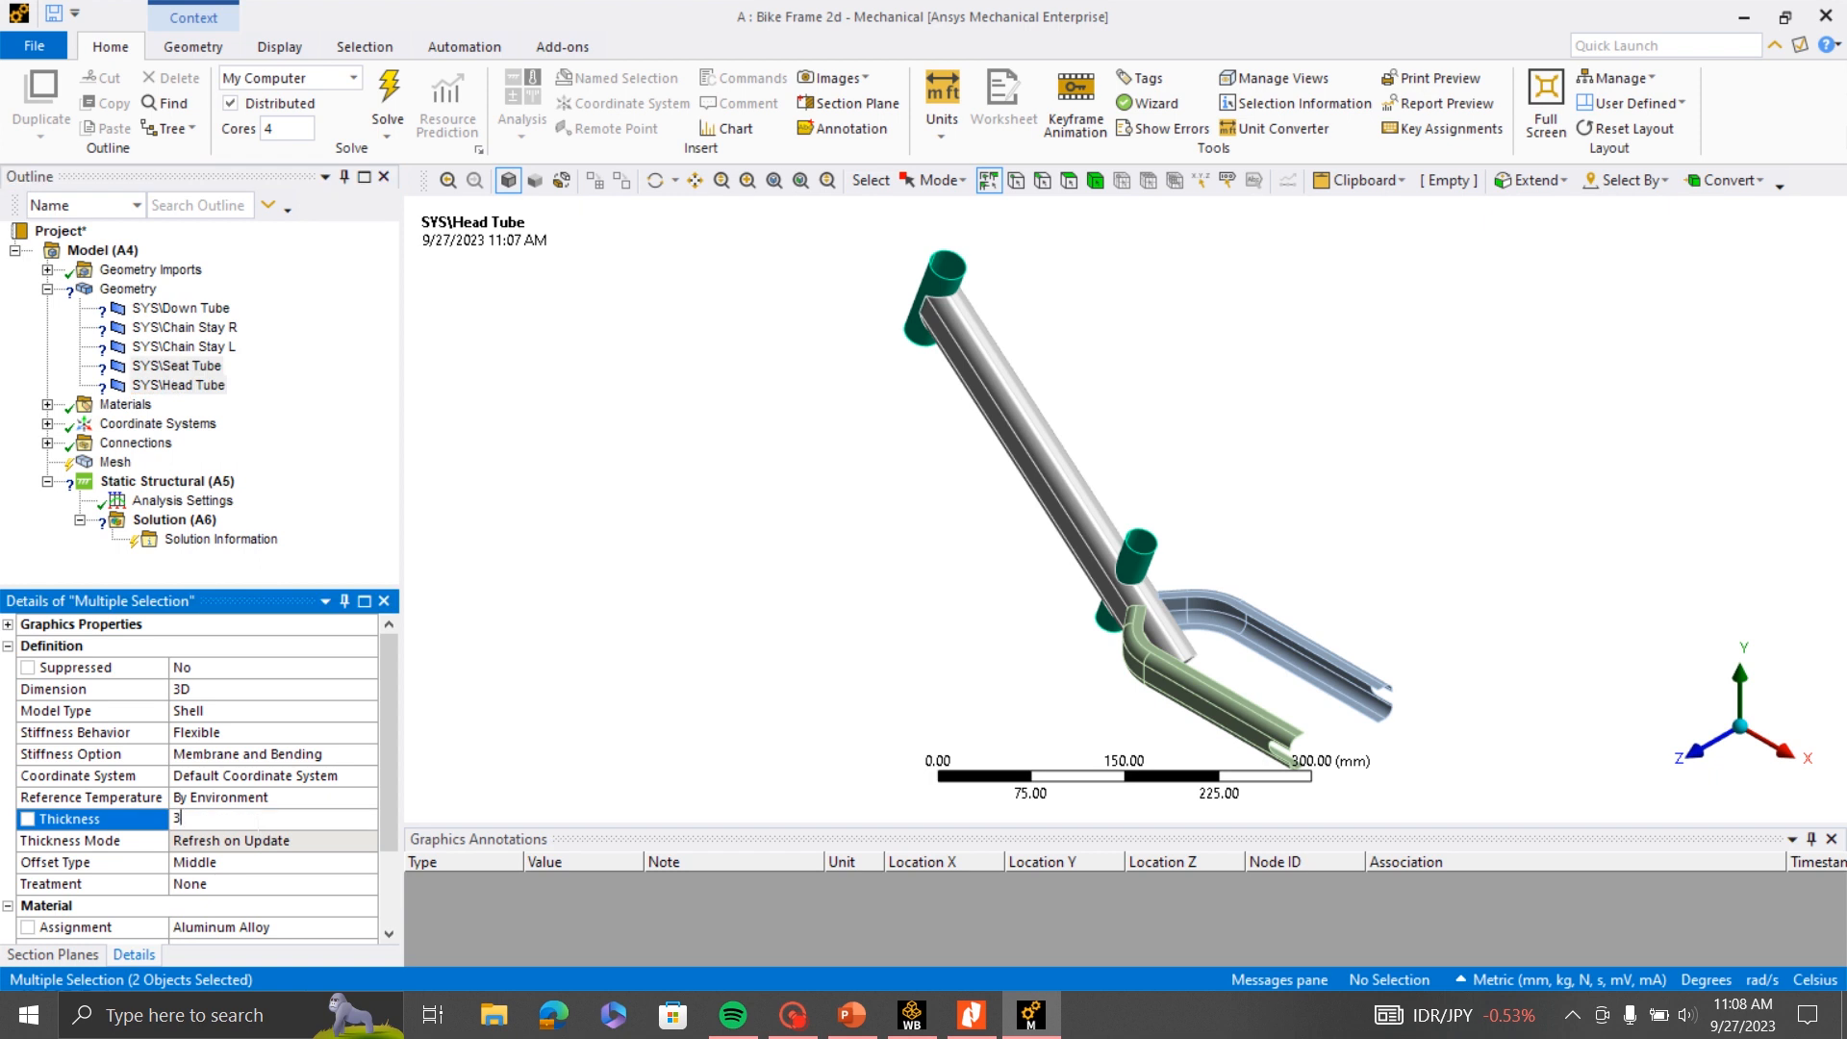
left_click(155, 909)
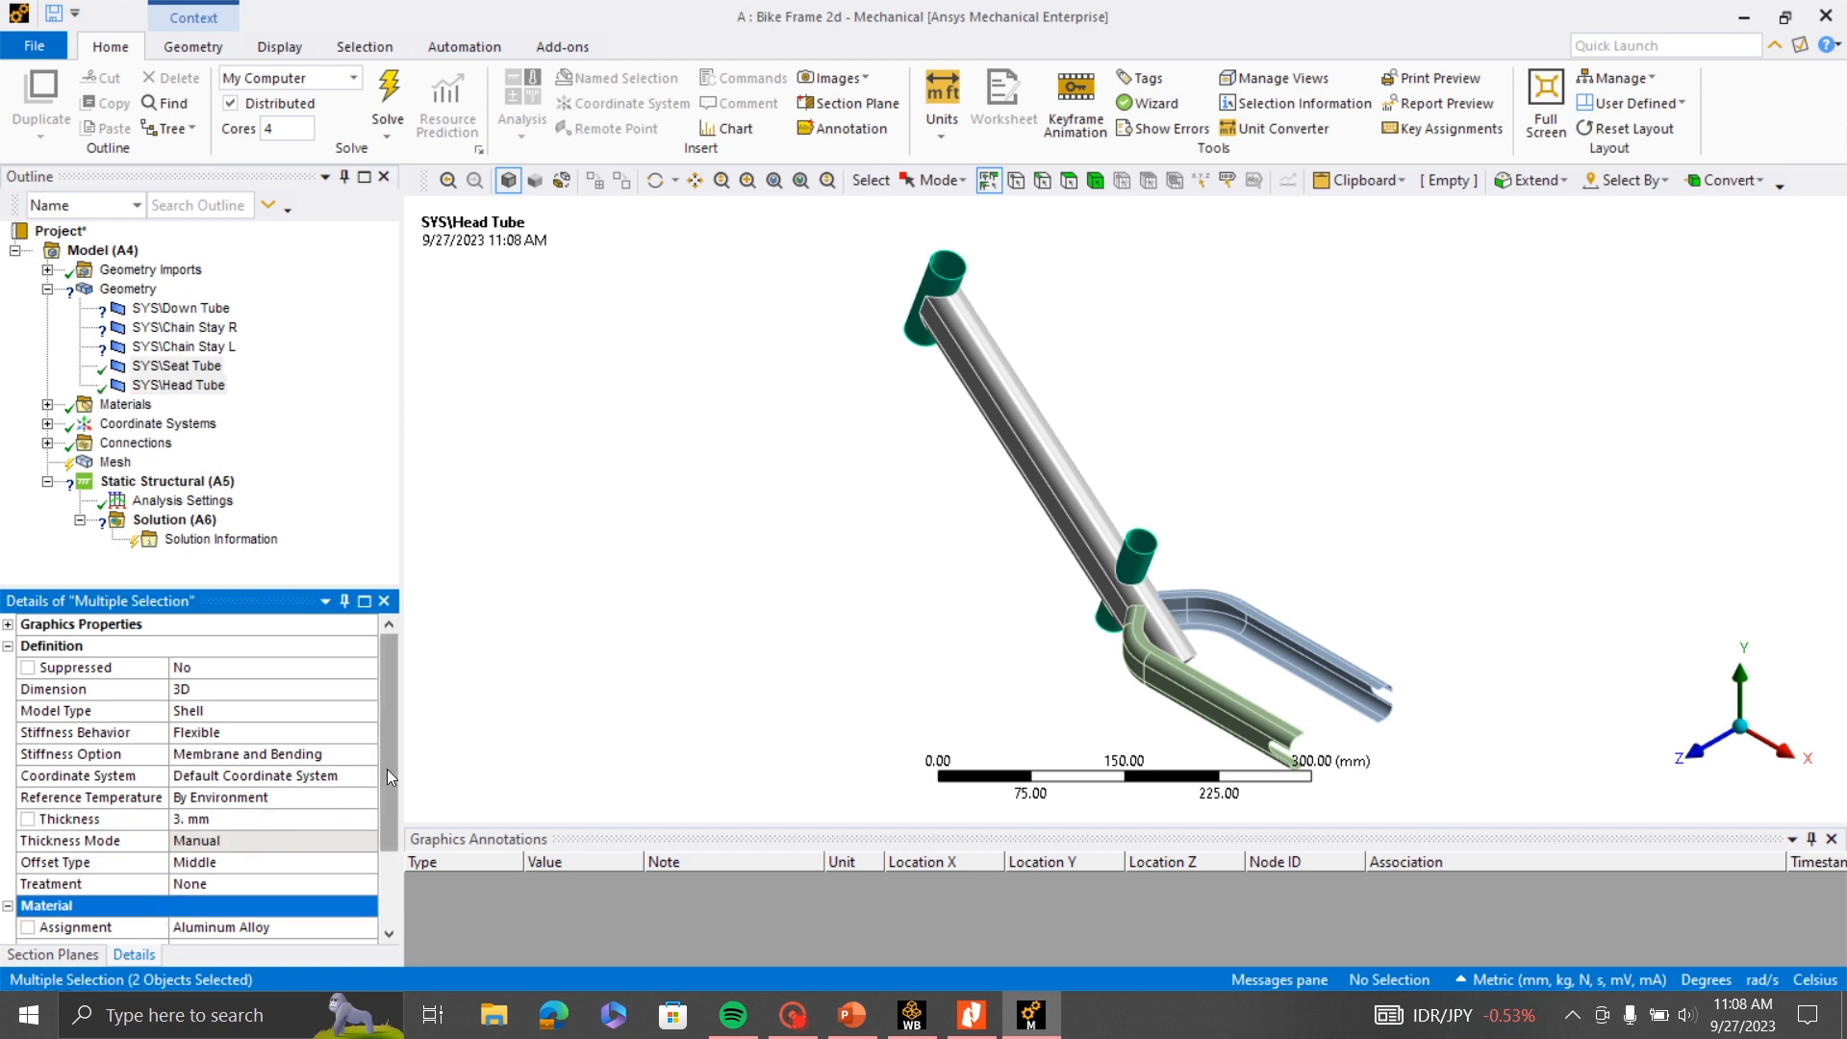
- Change the offset type of the Seat Tube and Head Tube to Bottom
left_click_drag(387, 770, 387, 816)
scroll(930, 471, "up", 4)
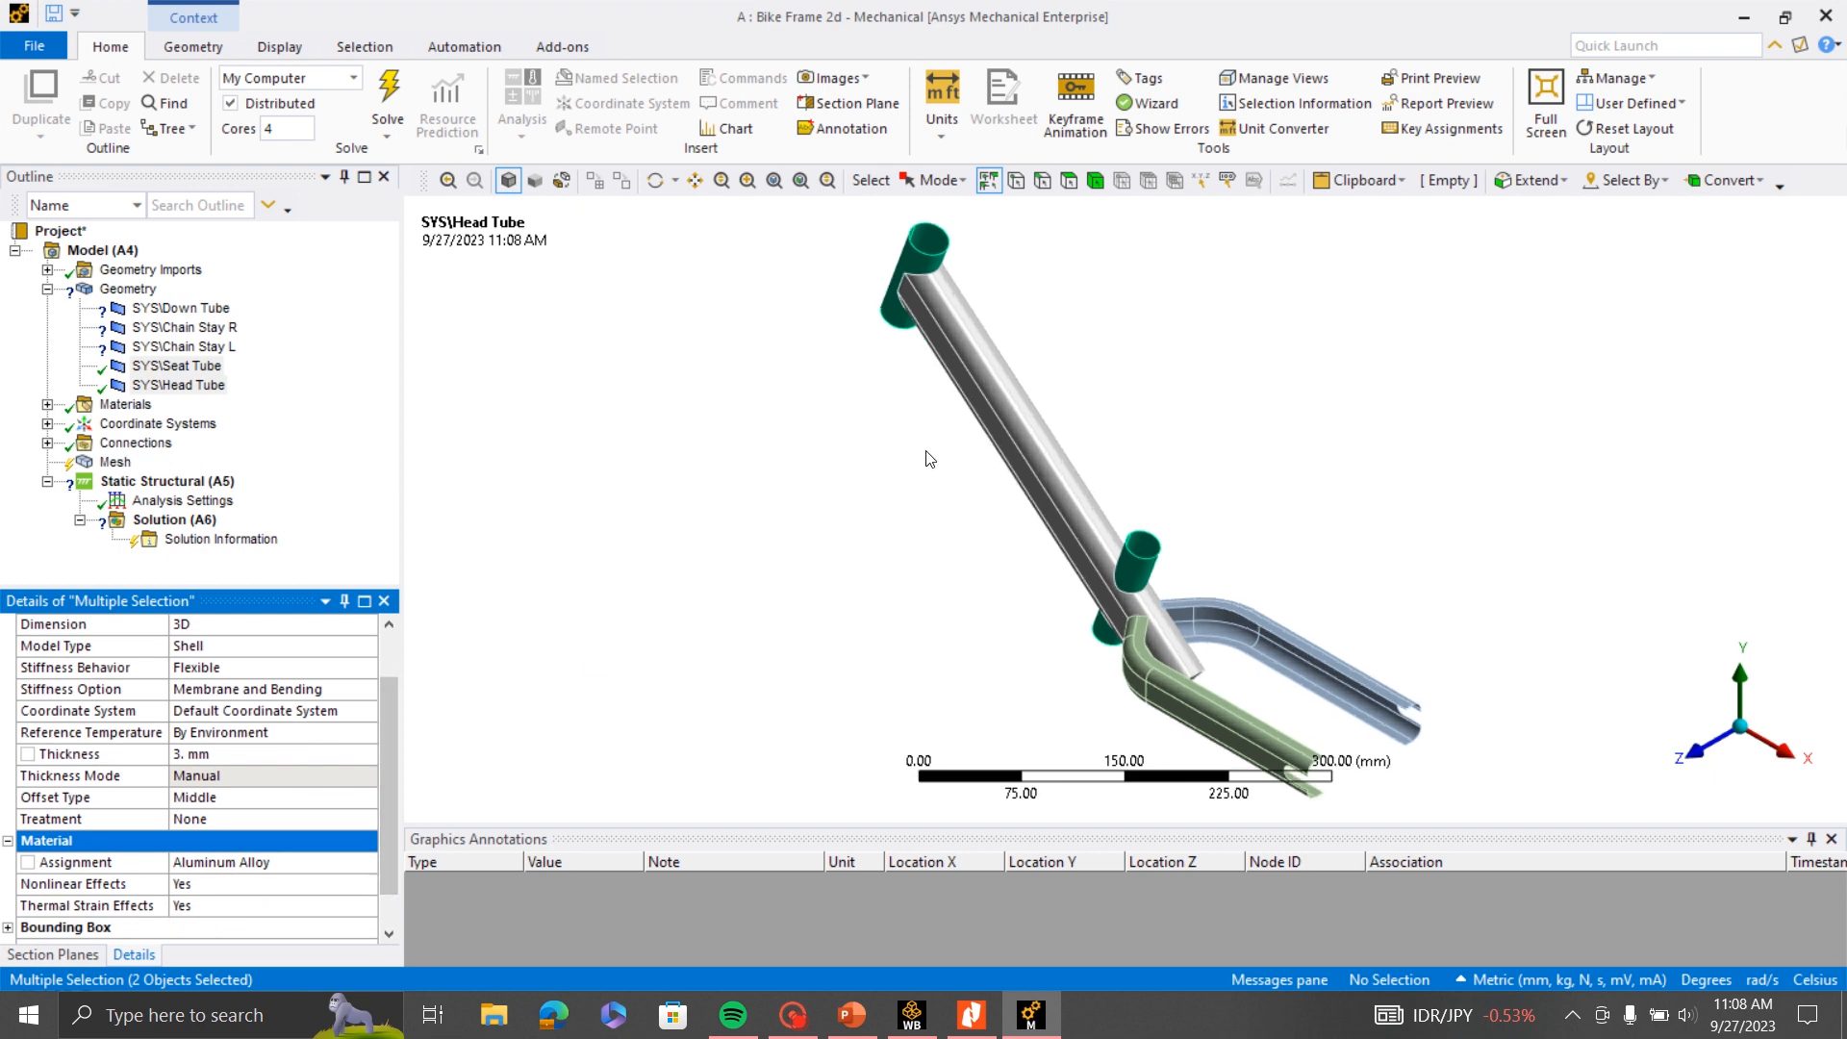
scroll(1089, 563, "up", 2)
scroll(1007, 566, "down", 2)
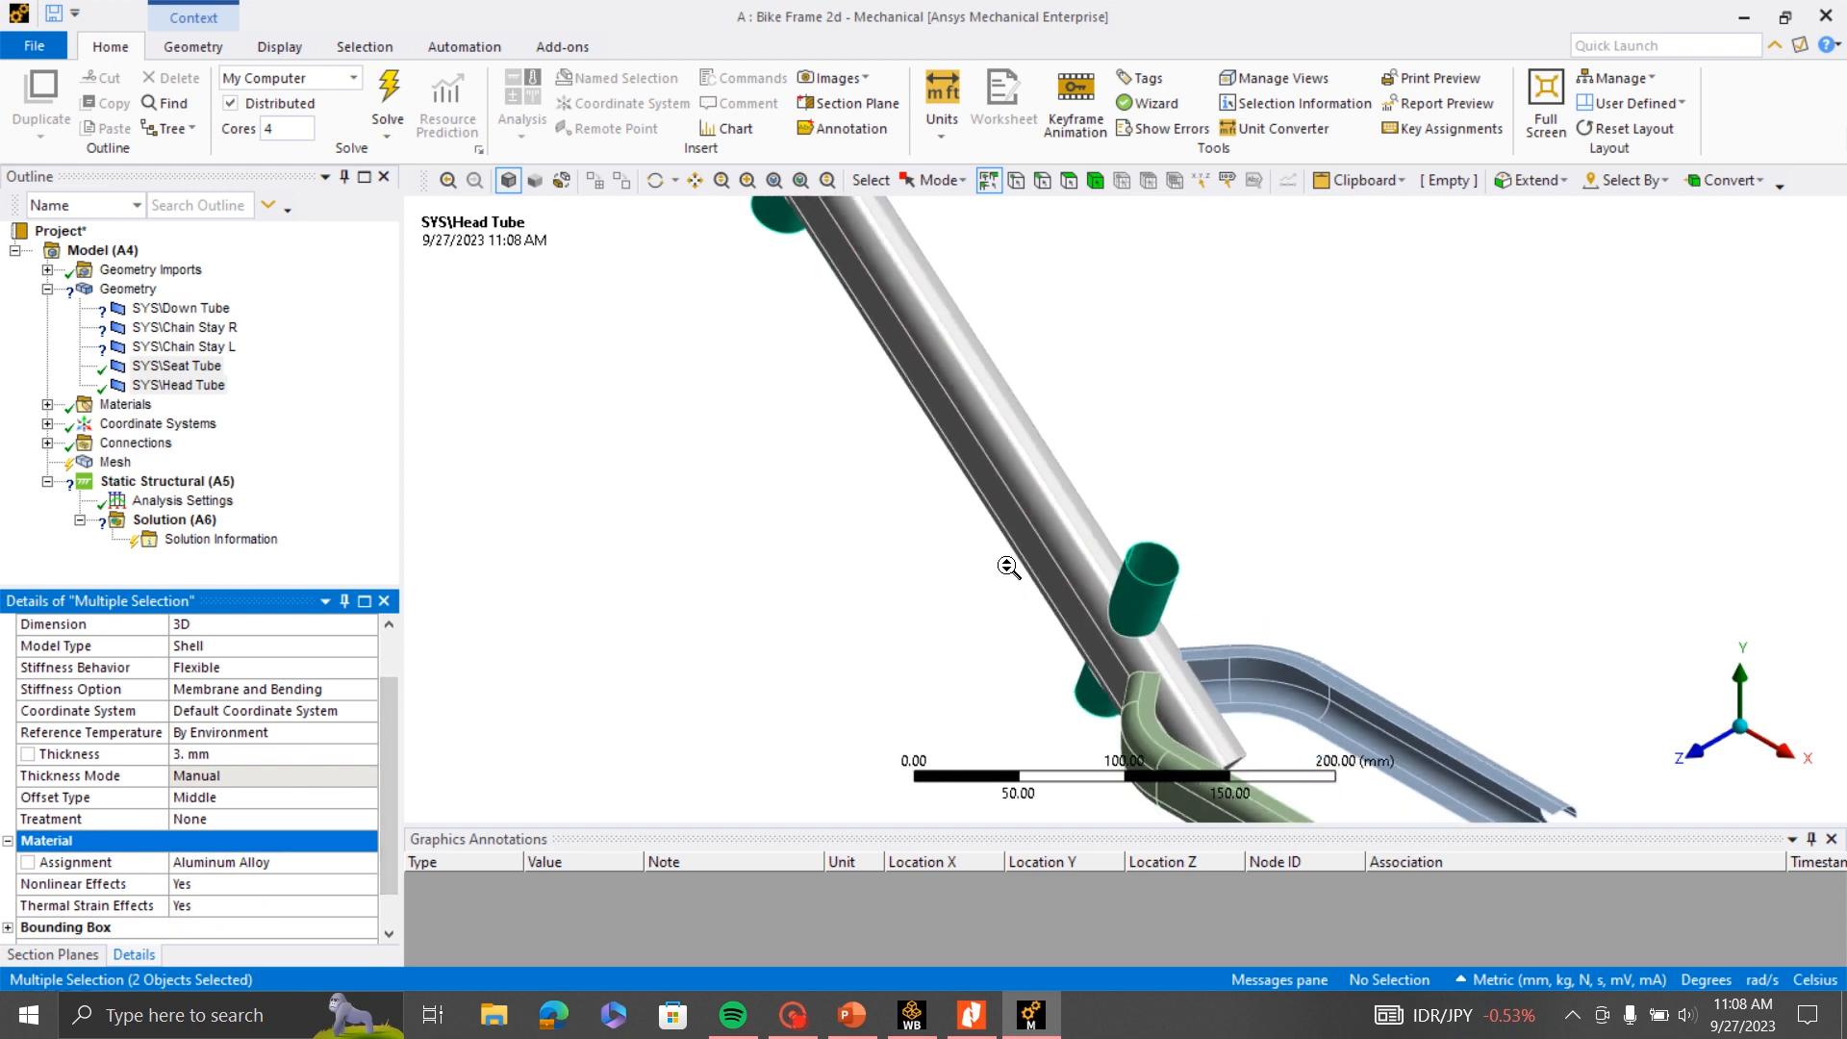
left_click(344, 799)
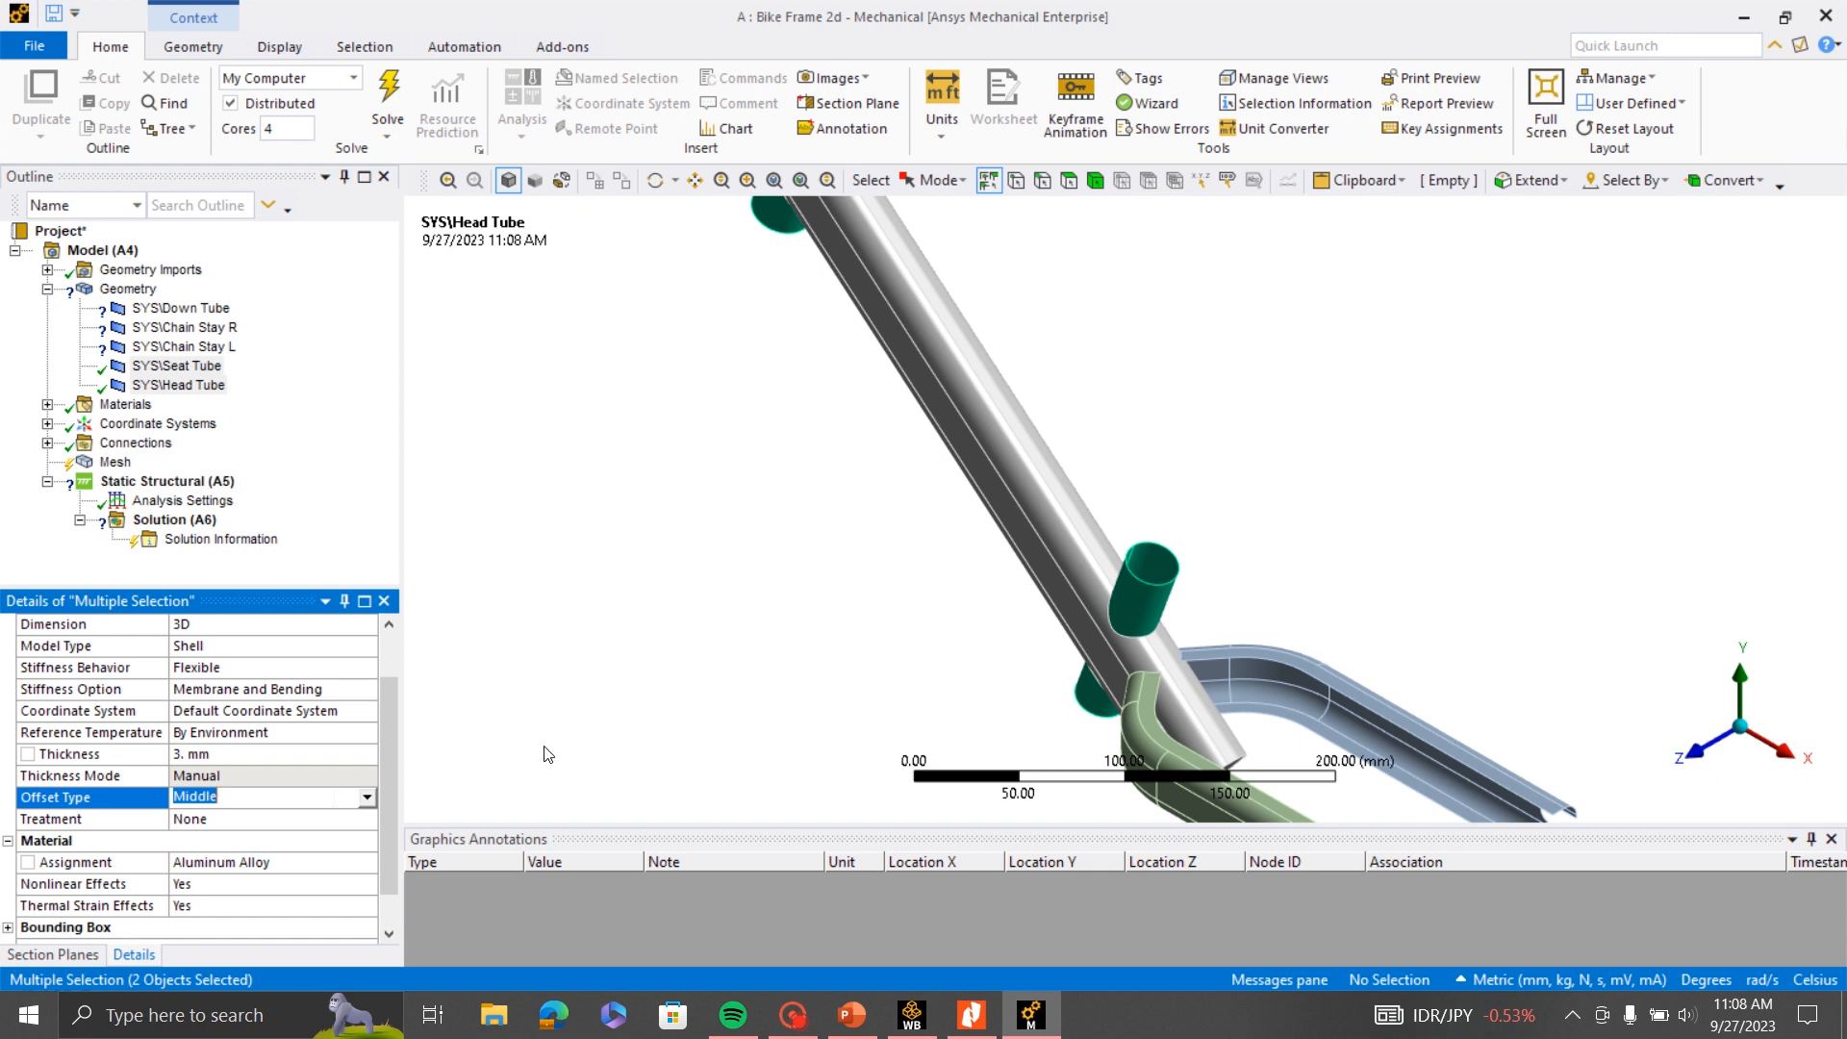
left_click(372, 799)
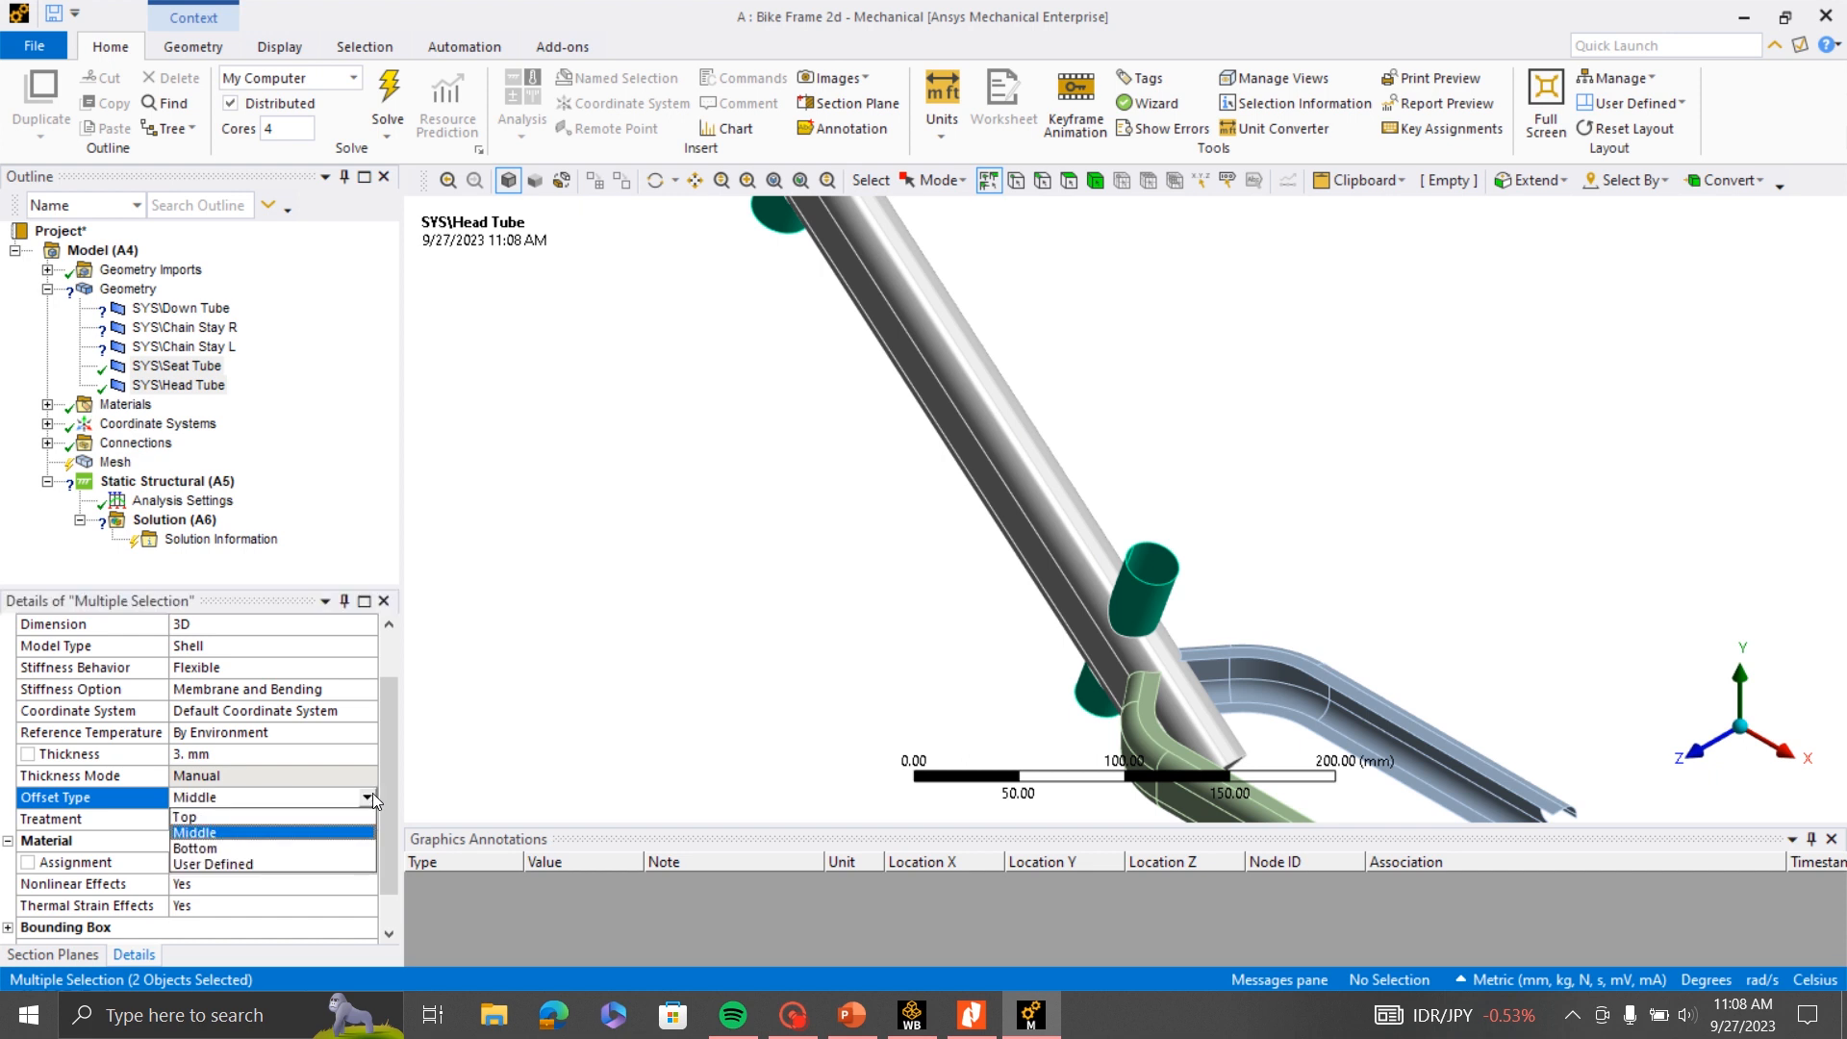
left_click(279, 848)
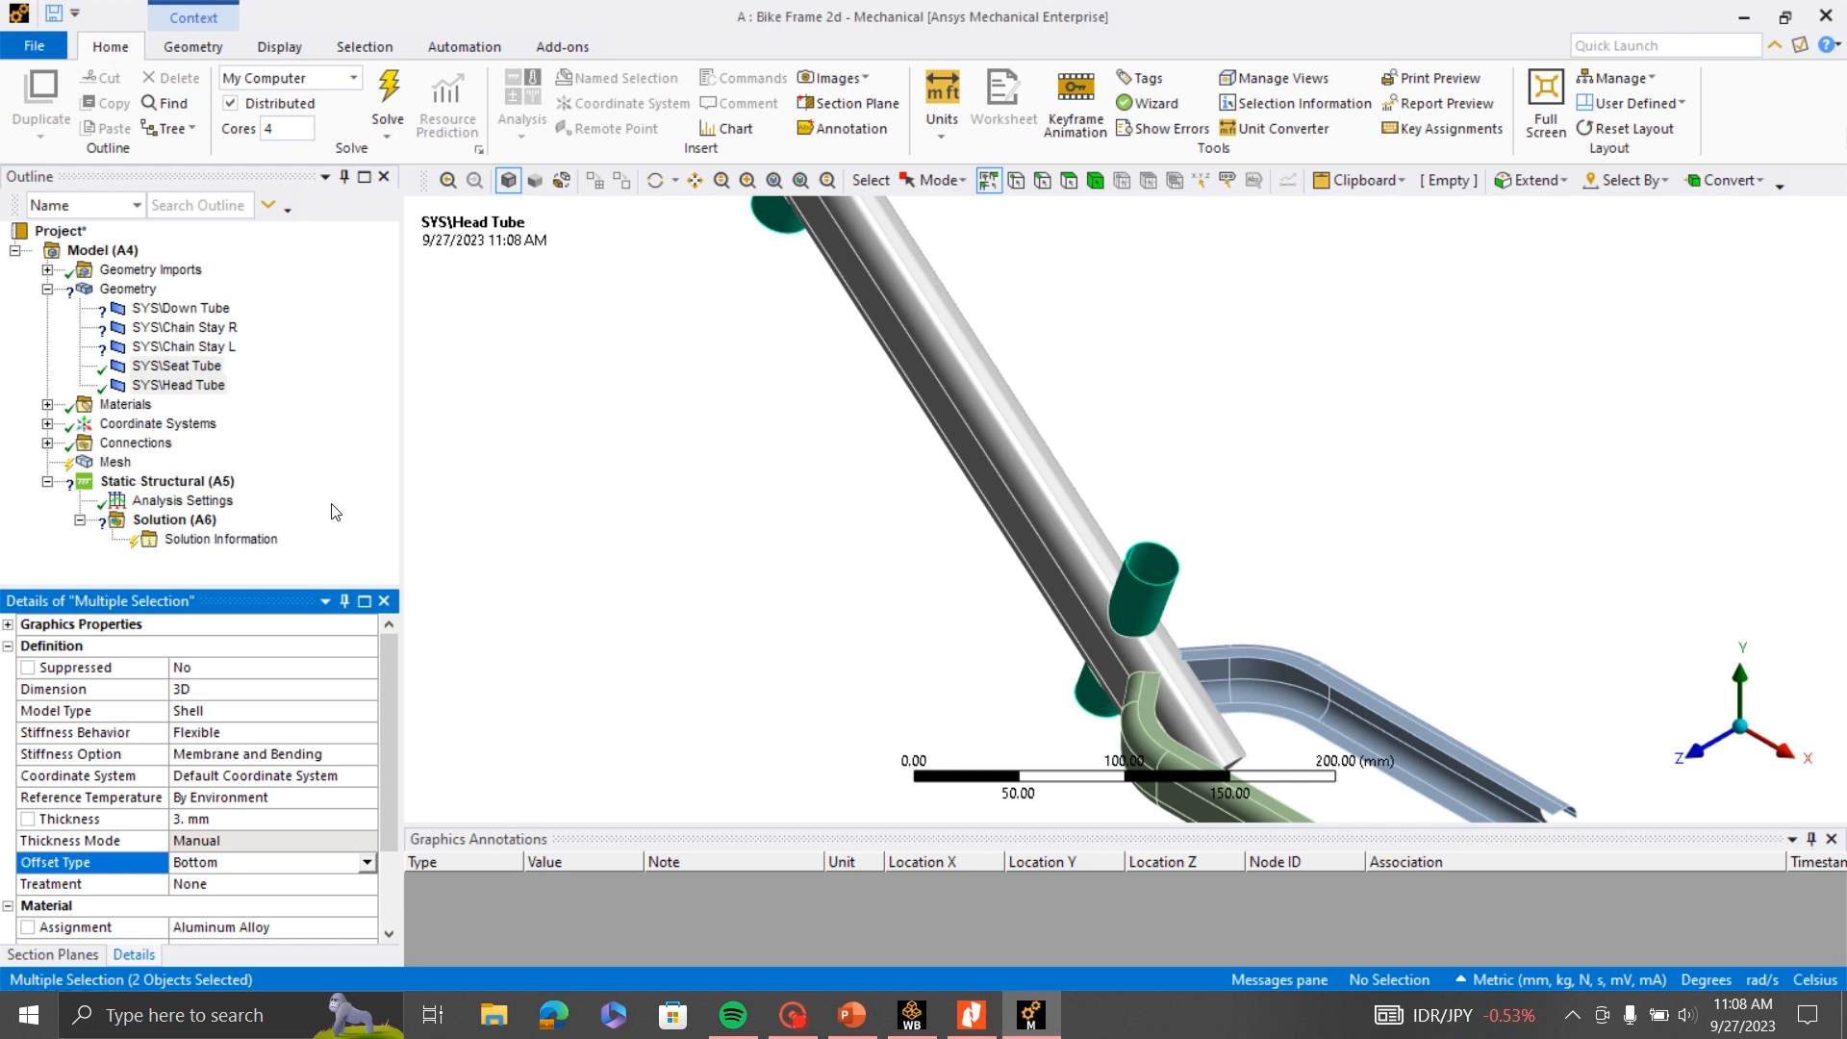
- Set the shell thickness of the Down Tube, Chain Stay R and Chain Stay L bodies to 5 mm
left_click(181, 307)
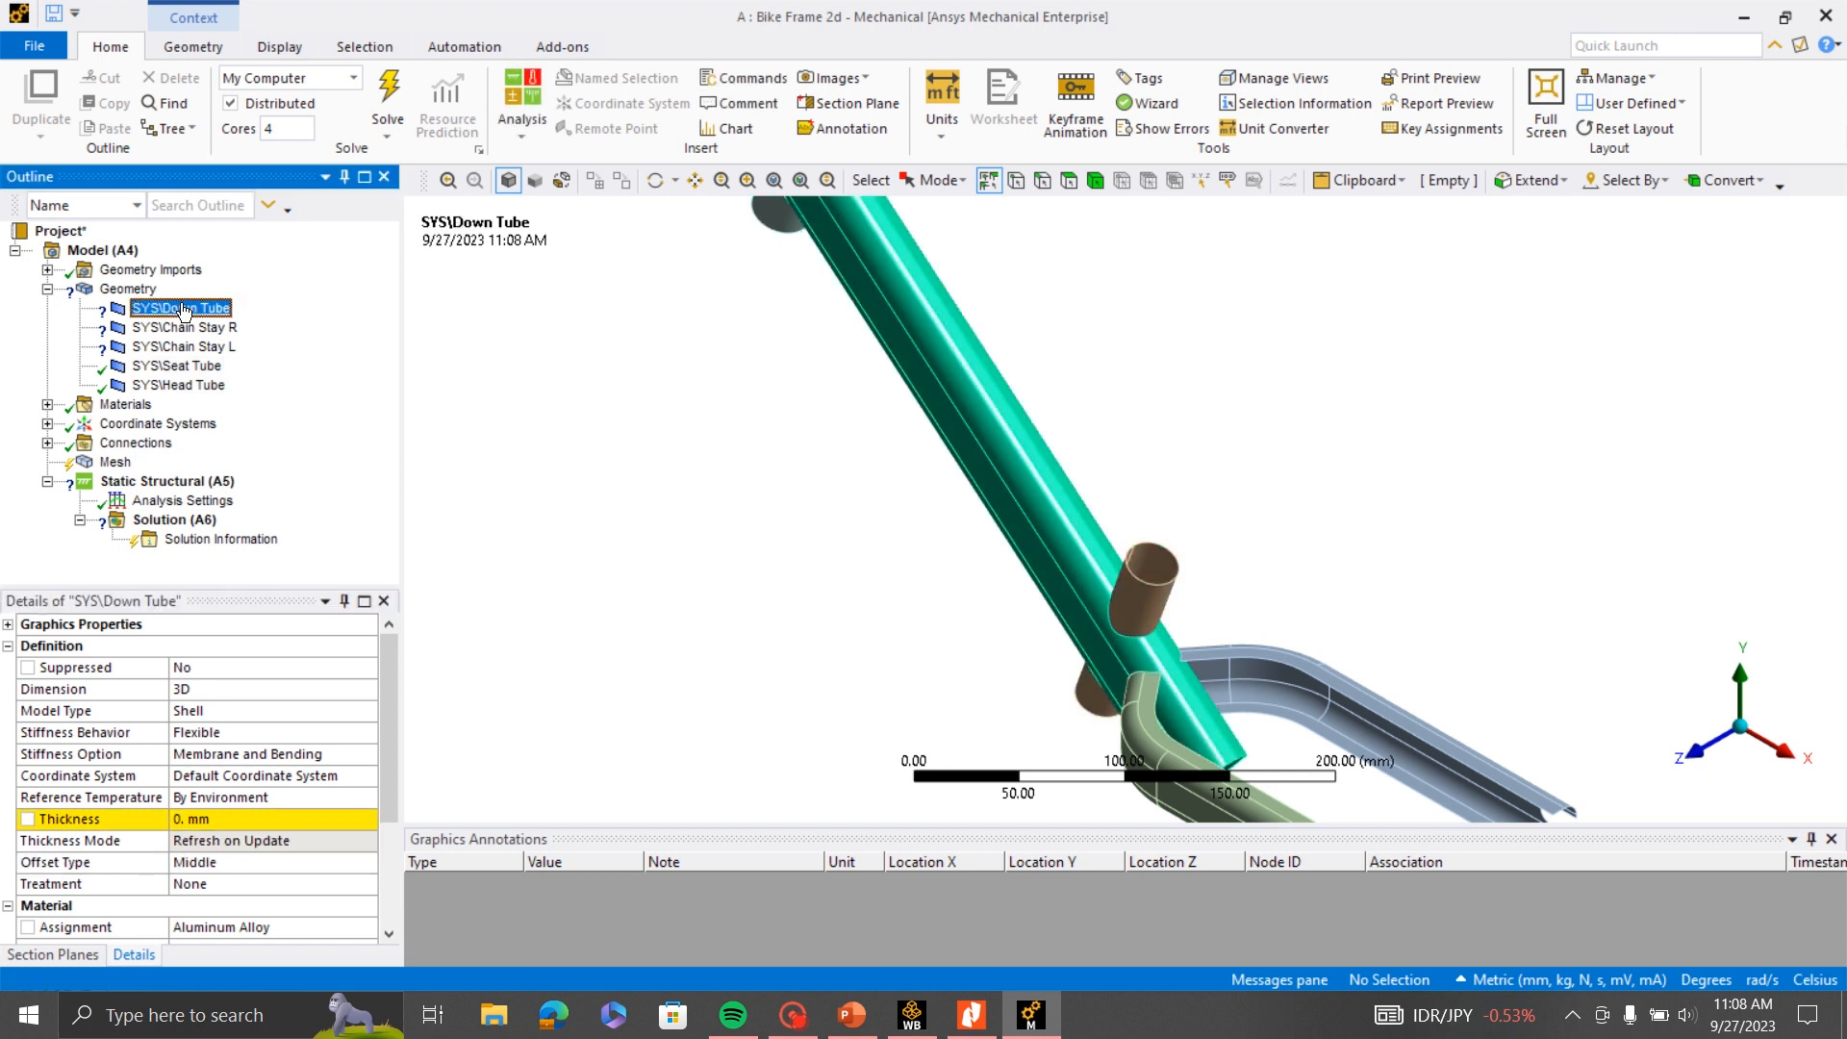
left_click(183, 327, "ctrl")
left_click(183, 346, "ctrl")
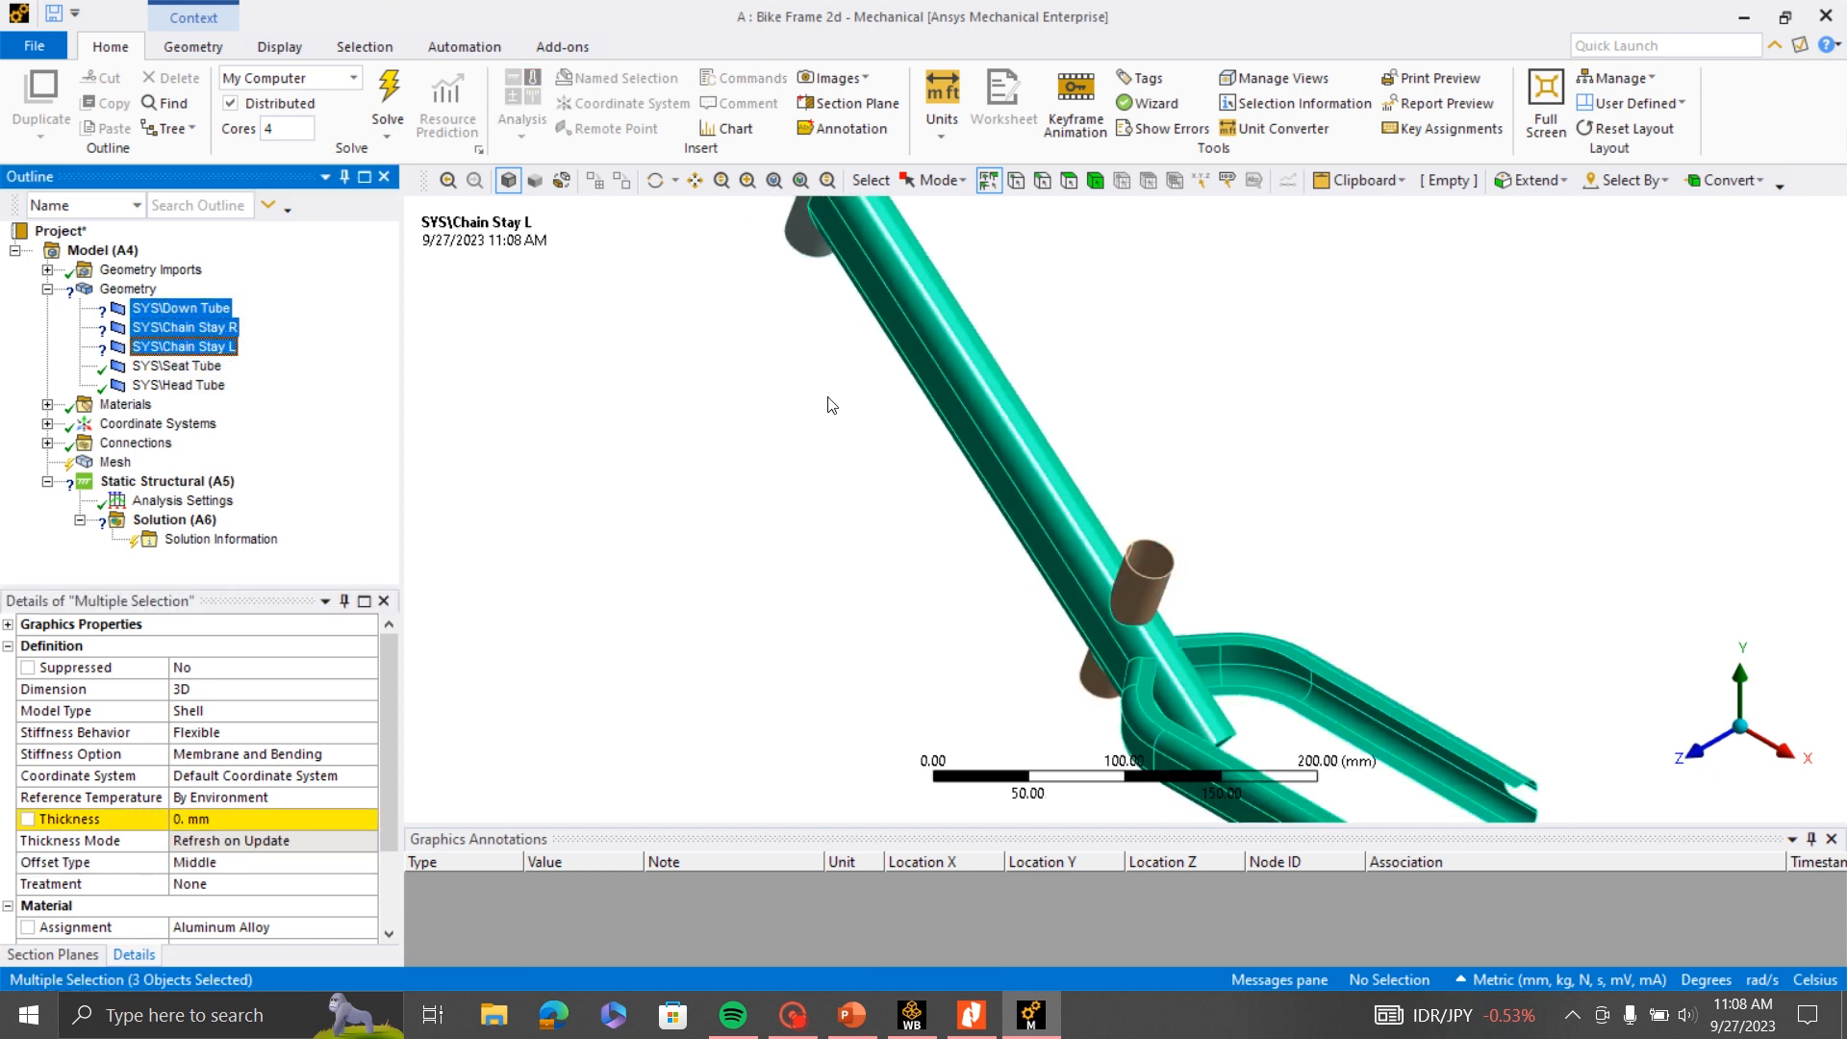
scroll(832, 404, "down", 2)
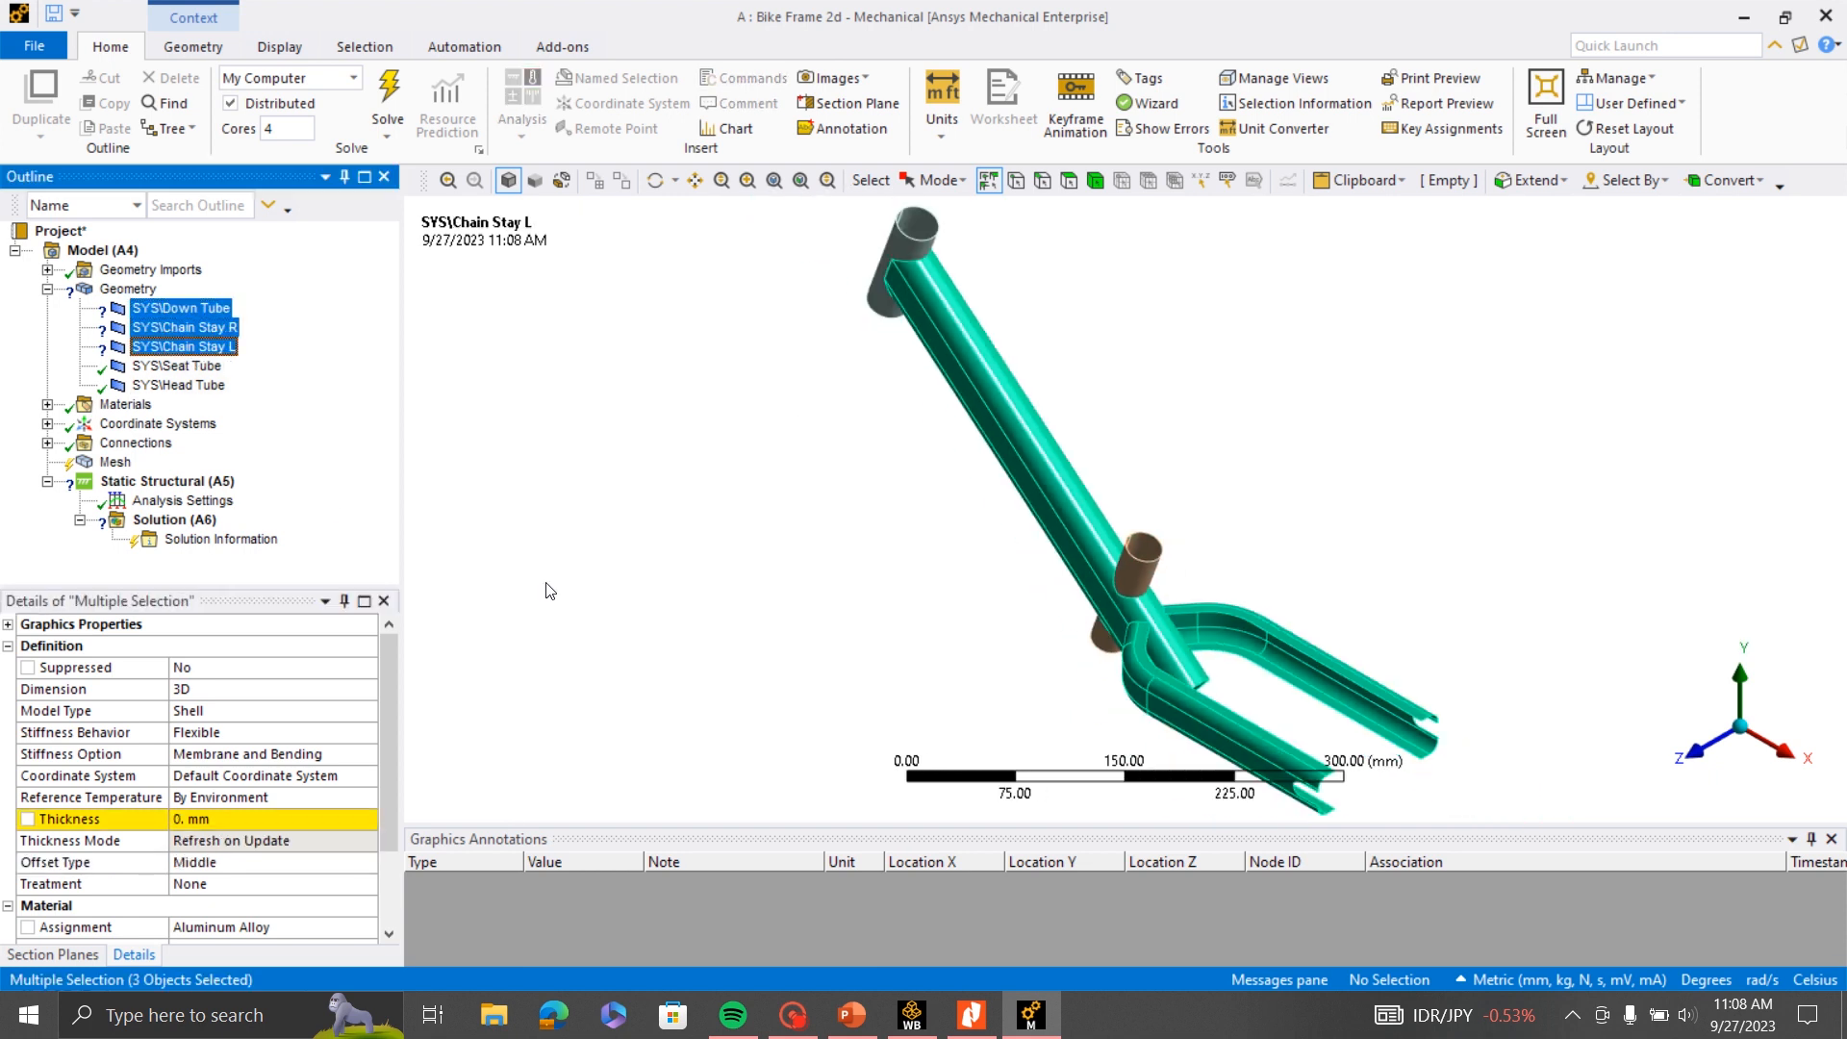
left_click(229, 817)
type("5")
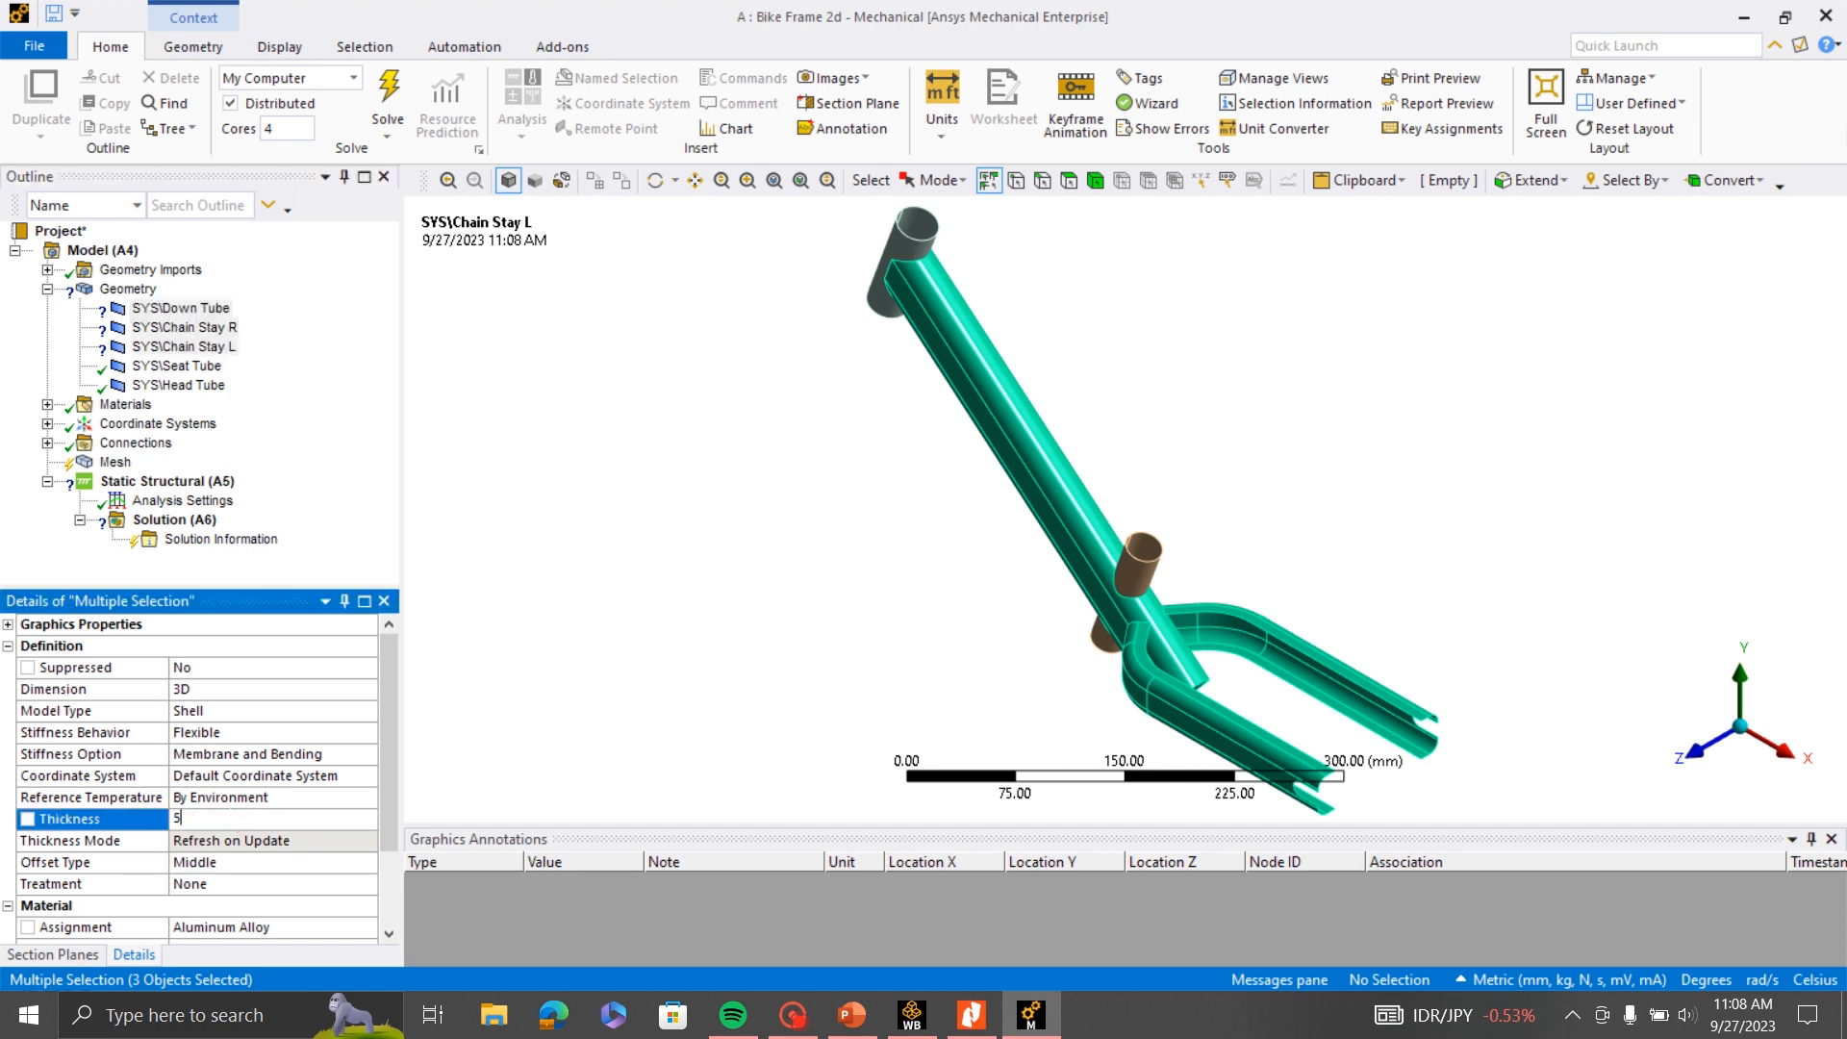
- Set the offset type of the Down Tube and both chain stays to Bottom
left_click(290, 863)
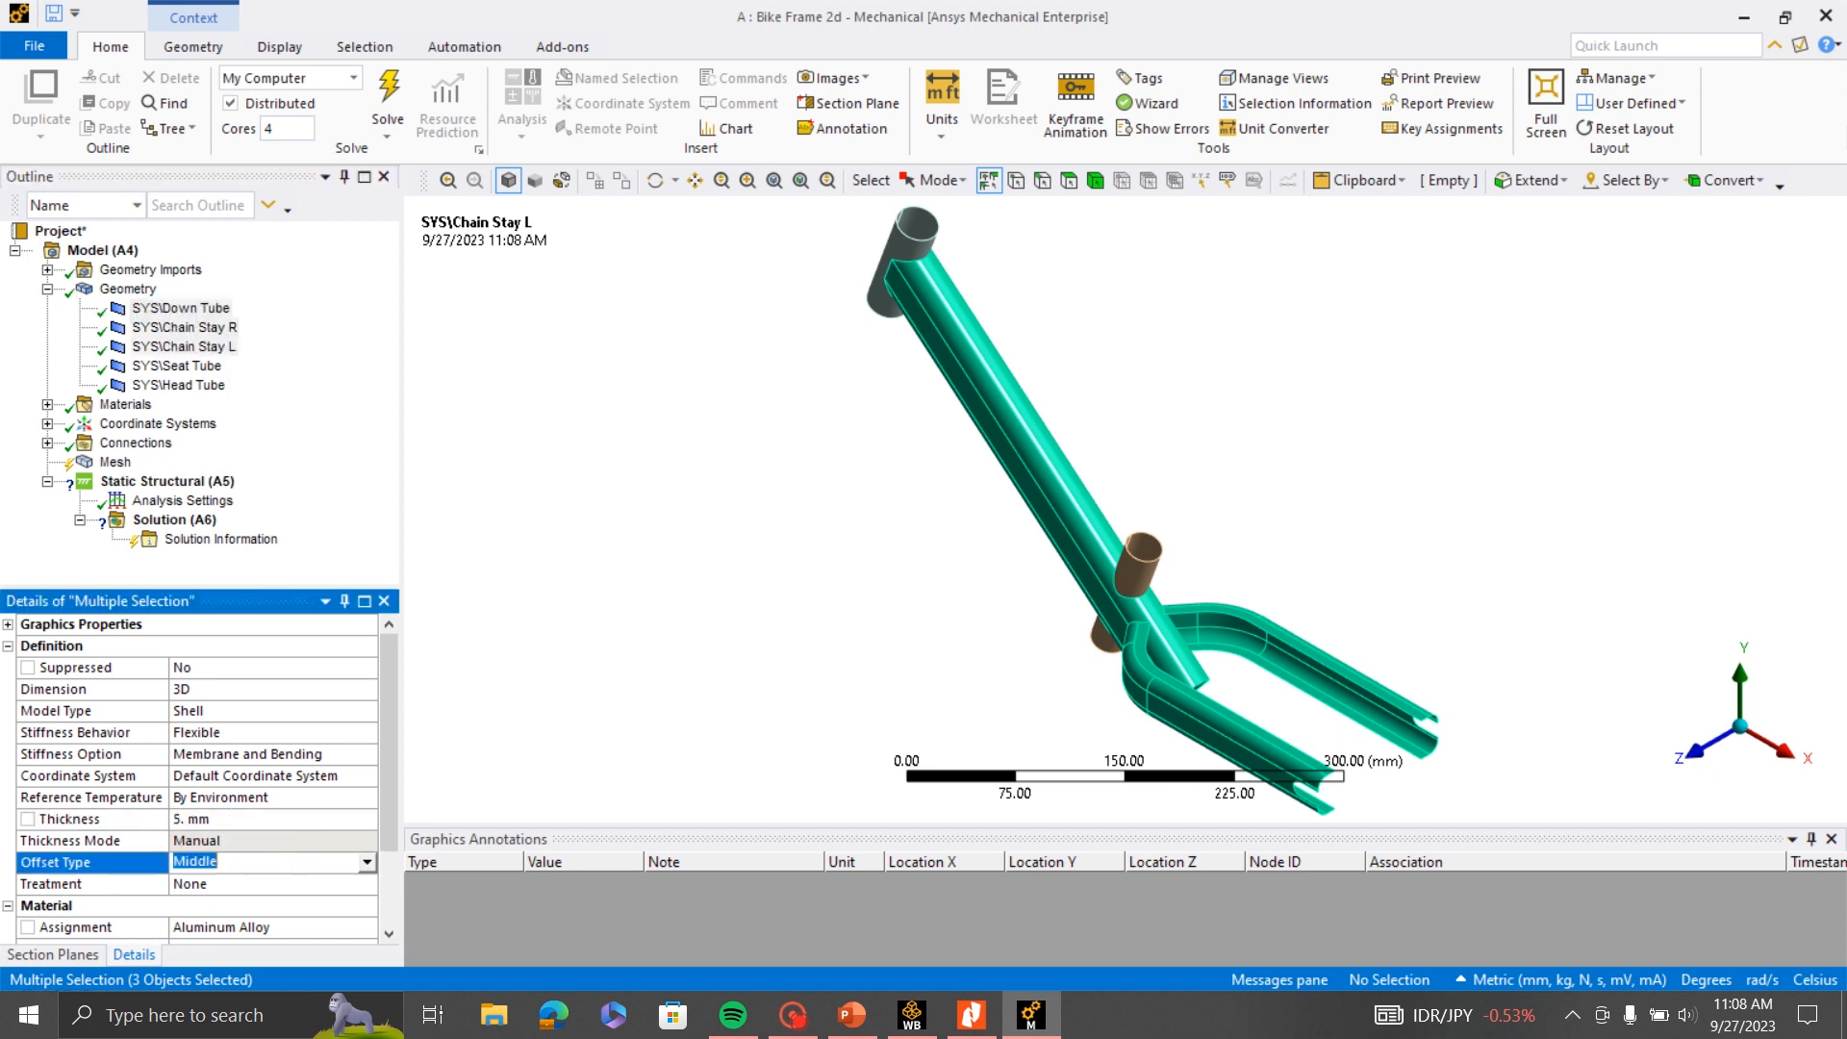
left_click(367, 862)
left_click(250, 914)
- Generate the mesh of the whole bike frame with the default element size
left_click(114, 462)
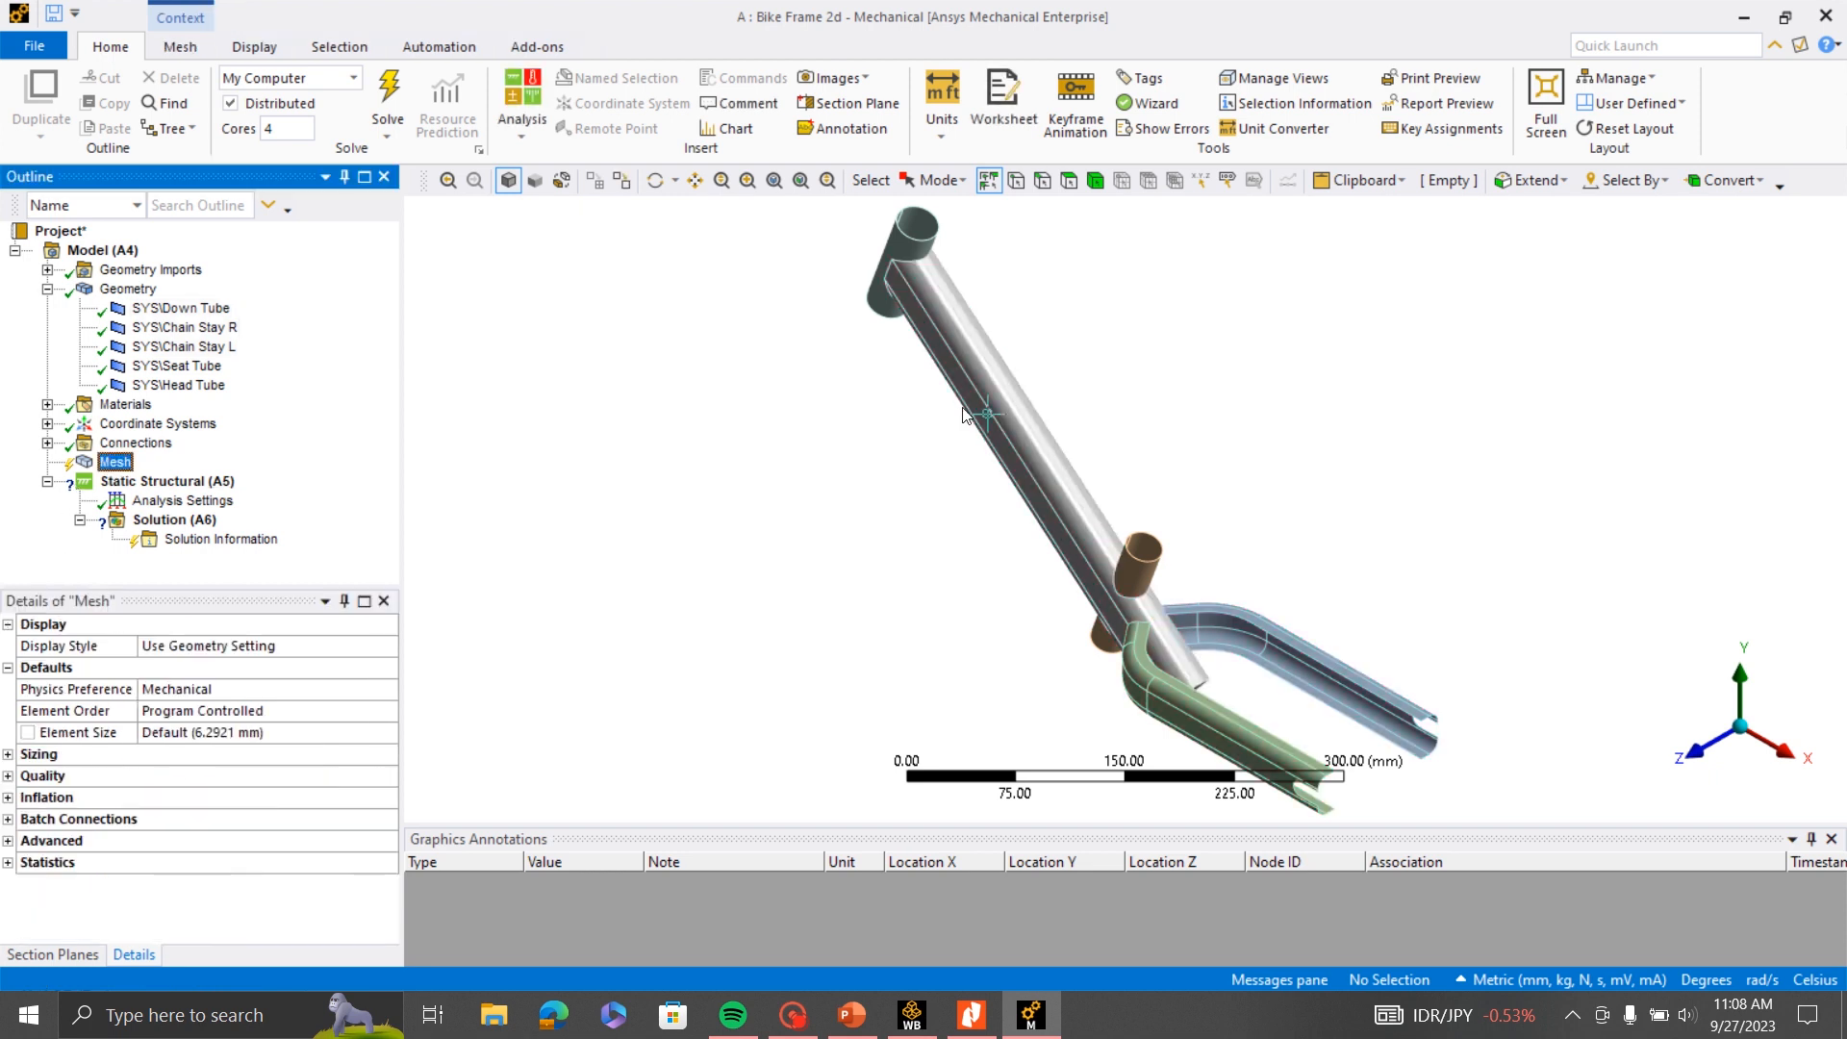
scroll(1002, 487, "up", 3)
scroll(1002, 487, "down", 3)
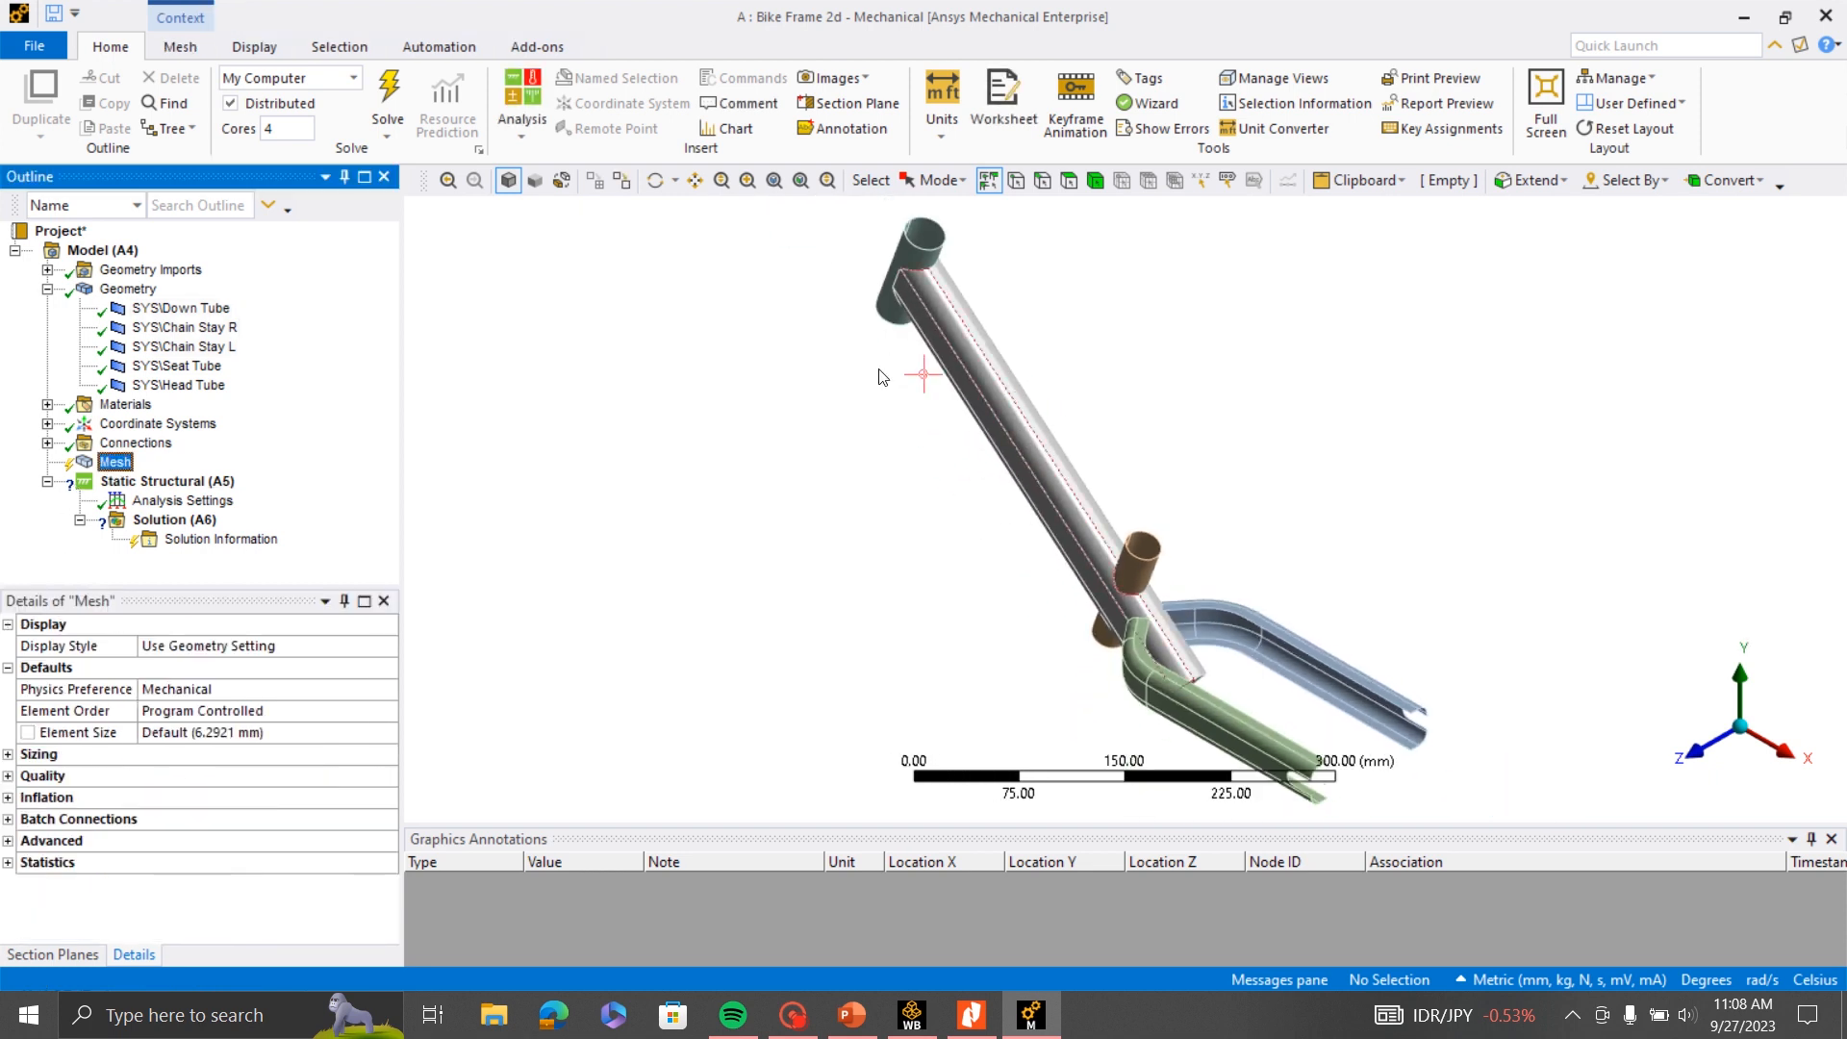
scroll(1048, 347, "up", 3)
scroll(1167, 503, "down", 2)
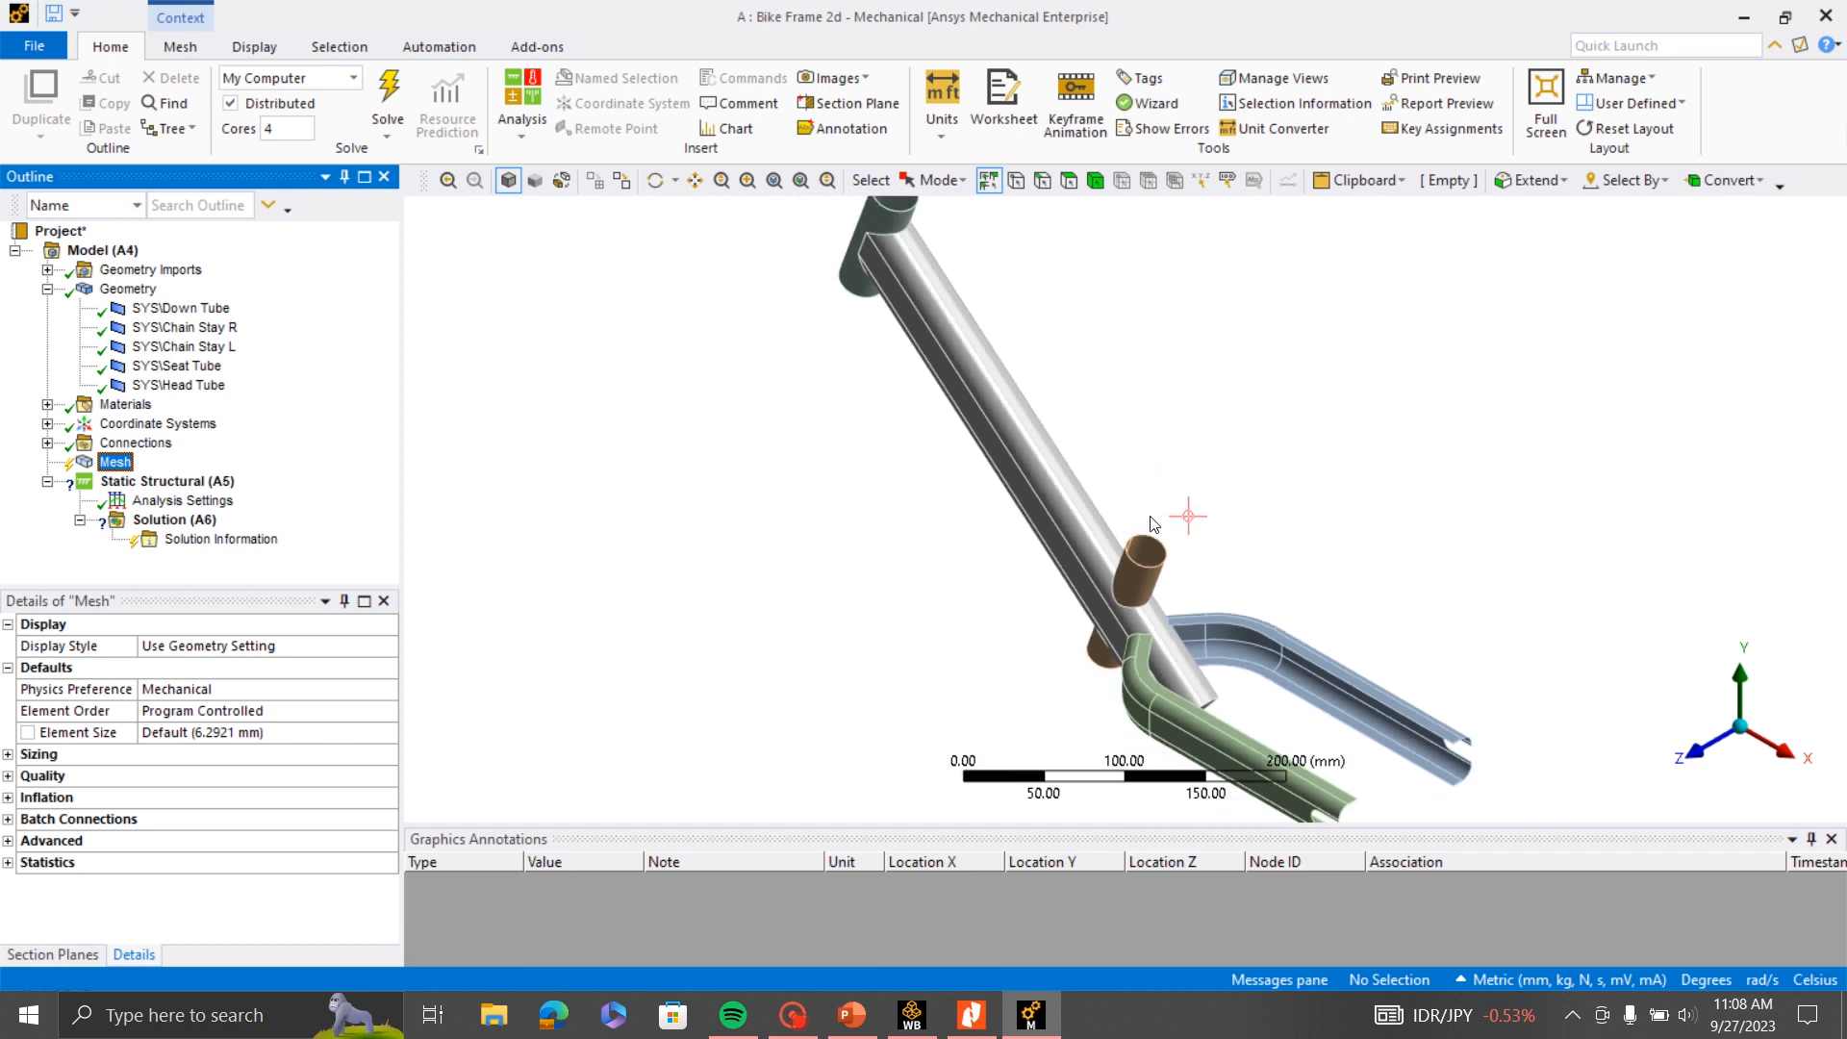
right_click(118, 466)
left_click(194, 539)
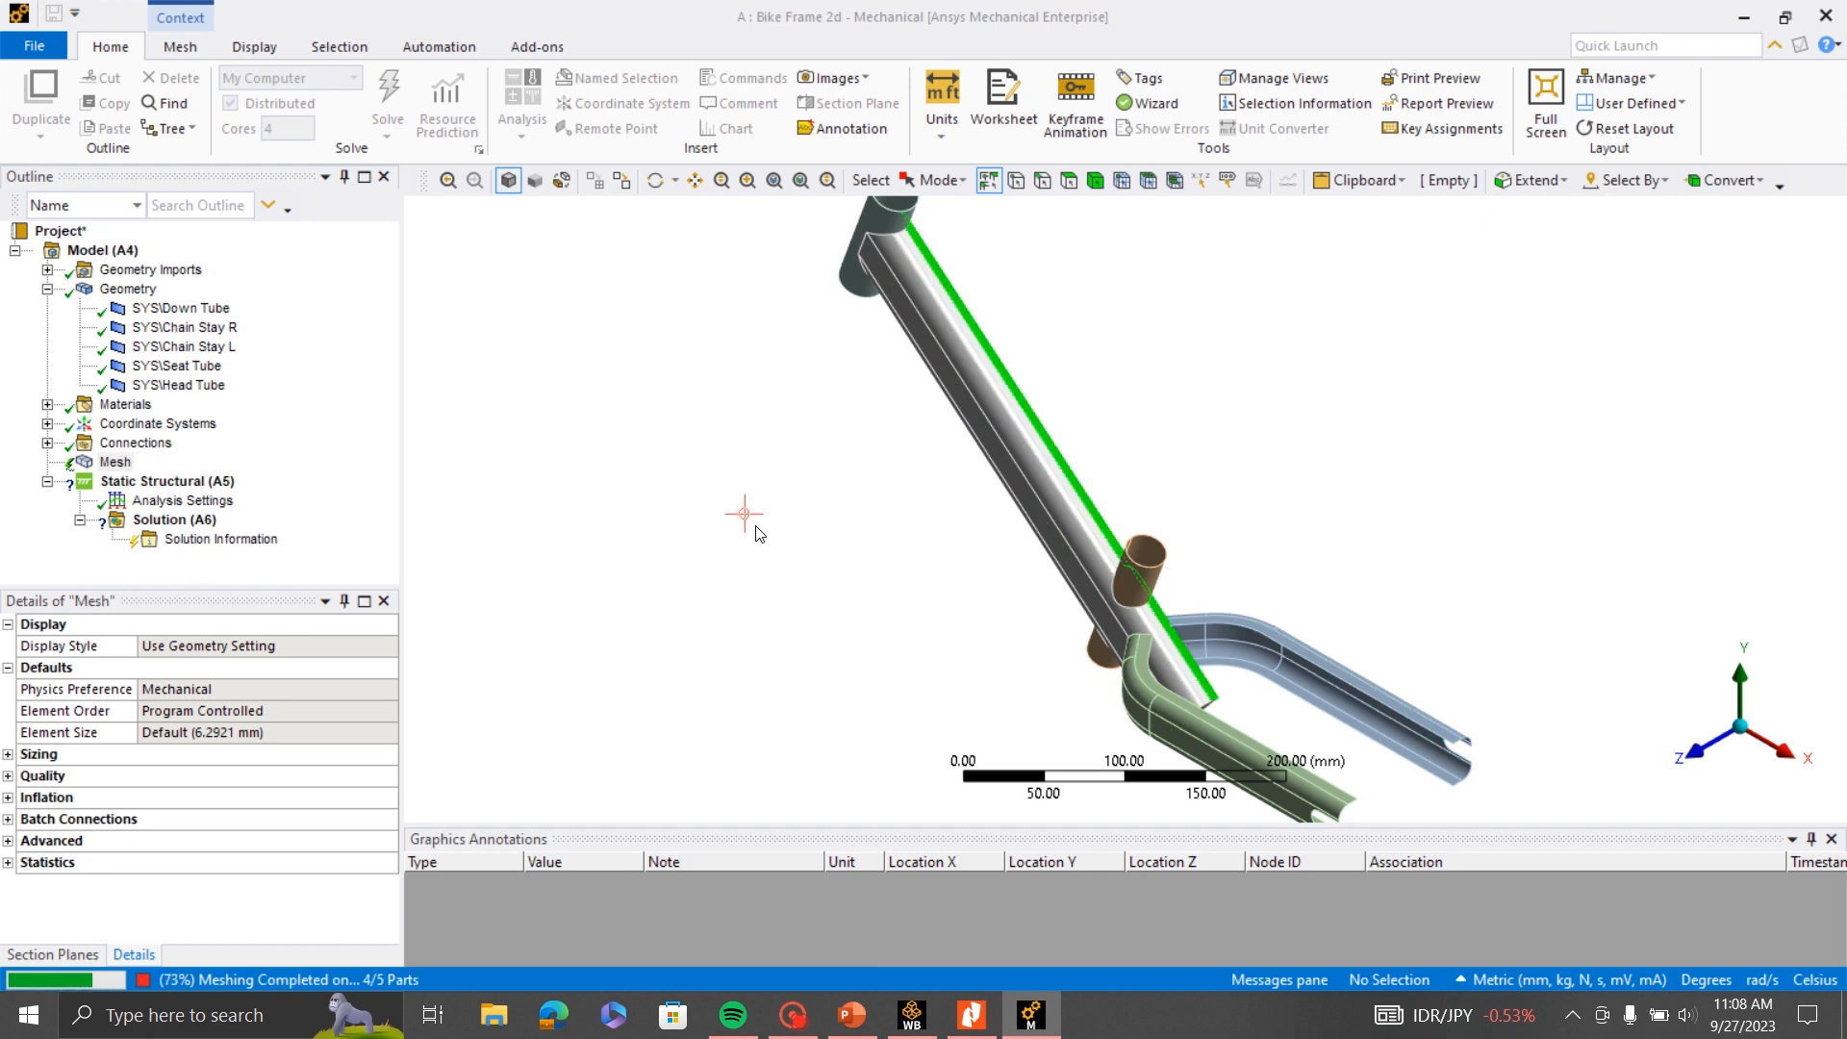
- Examine the generated mesh around the seat tube, down tube and chain stay junctions to check the shell thickness directions
scroll(1054, 554, "up", 6)
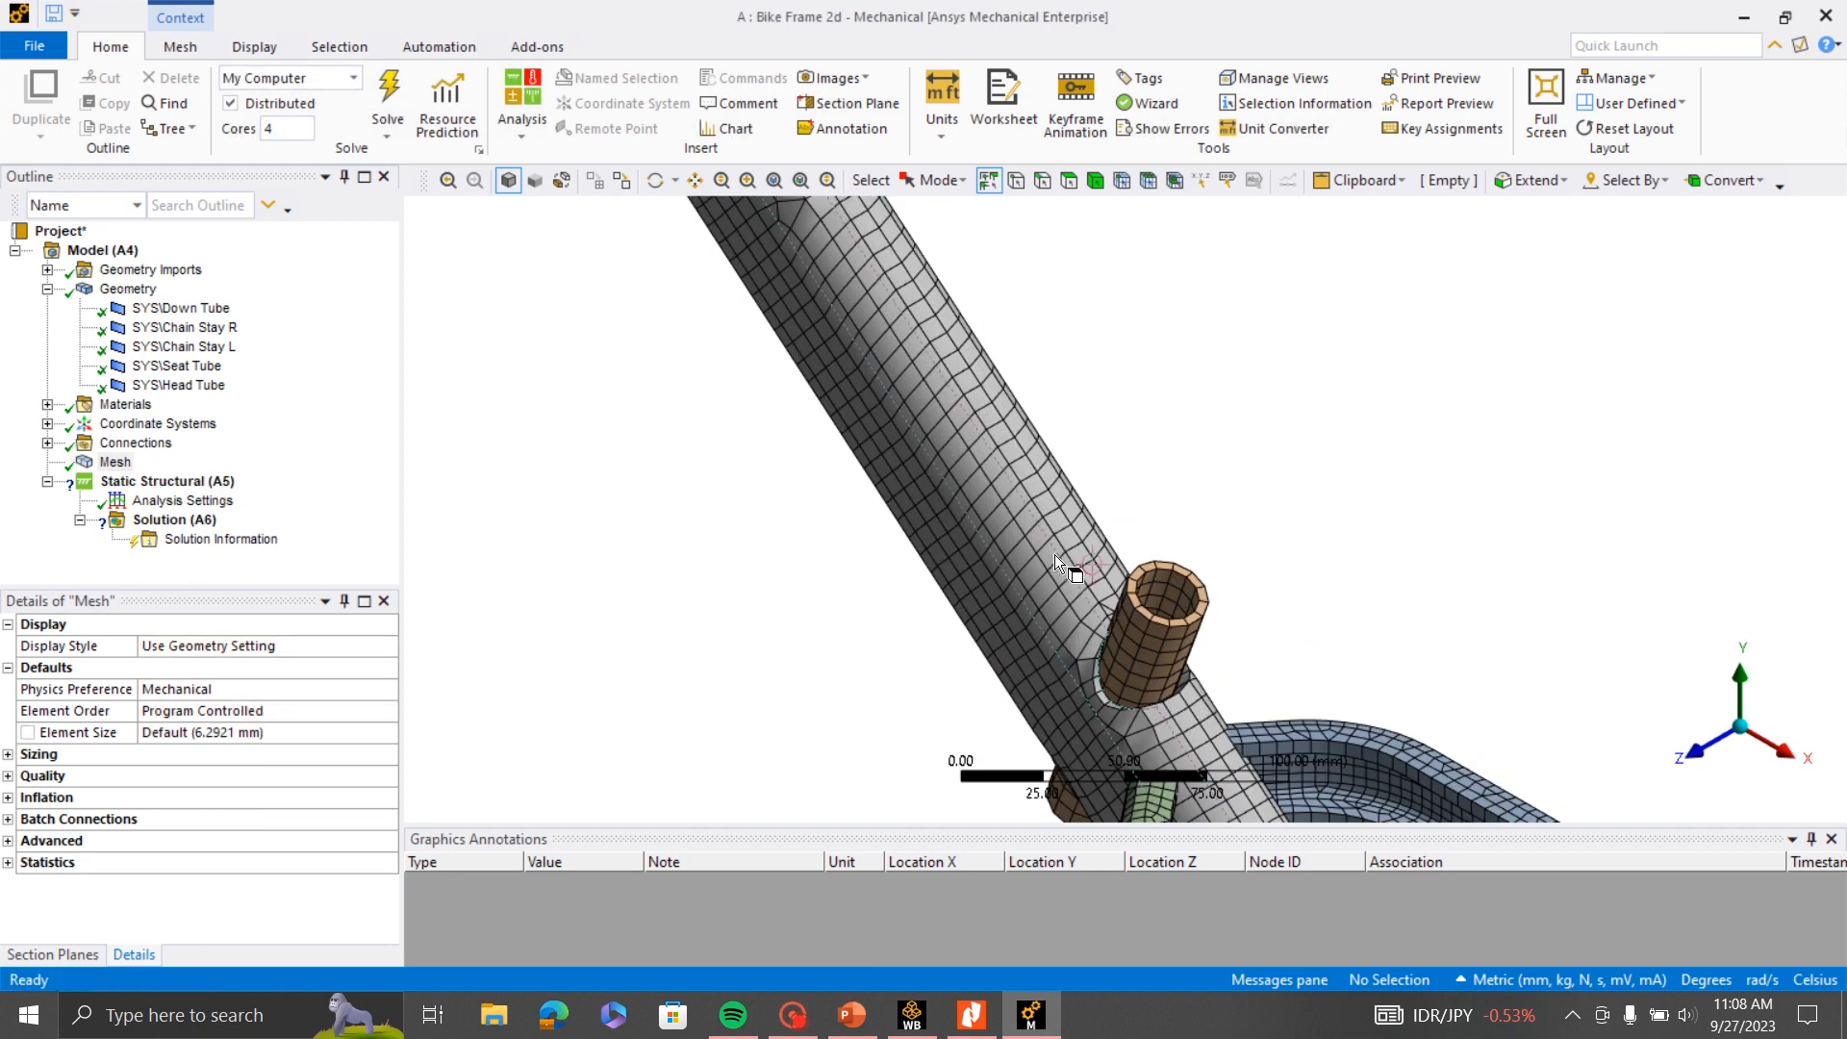
middle_click_drag(1092, 551, 1199, 546)
scroll(1232, 574, "down", 5)
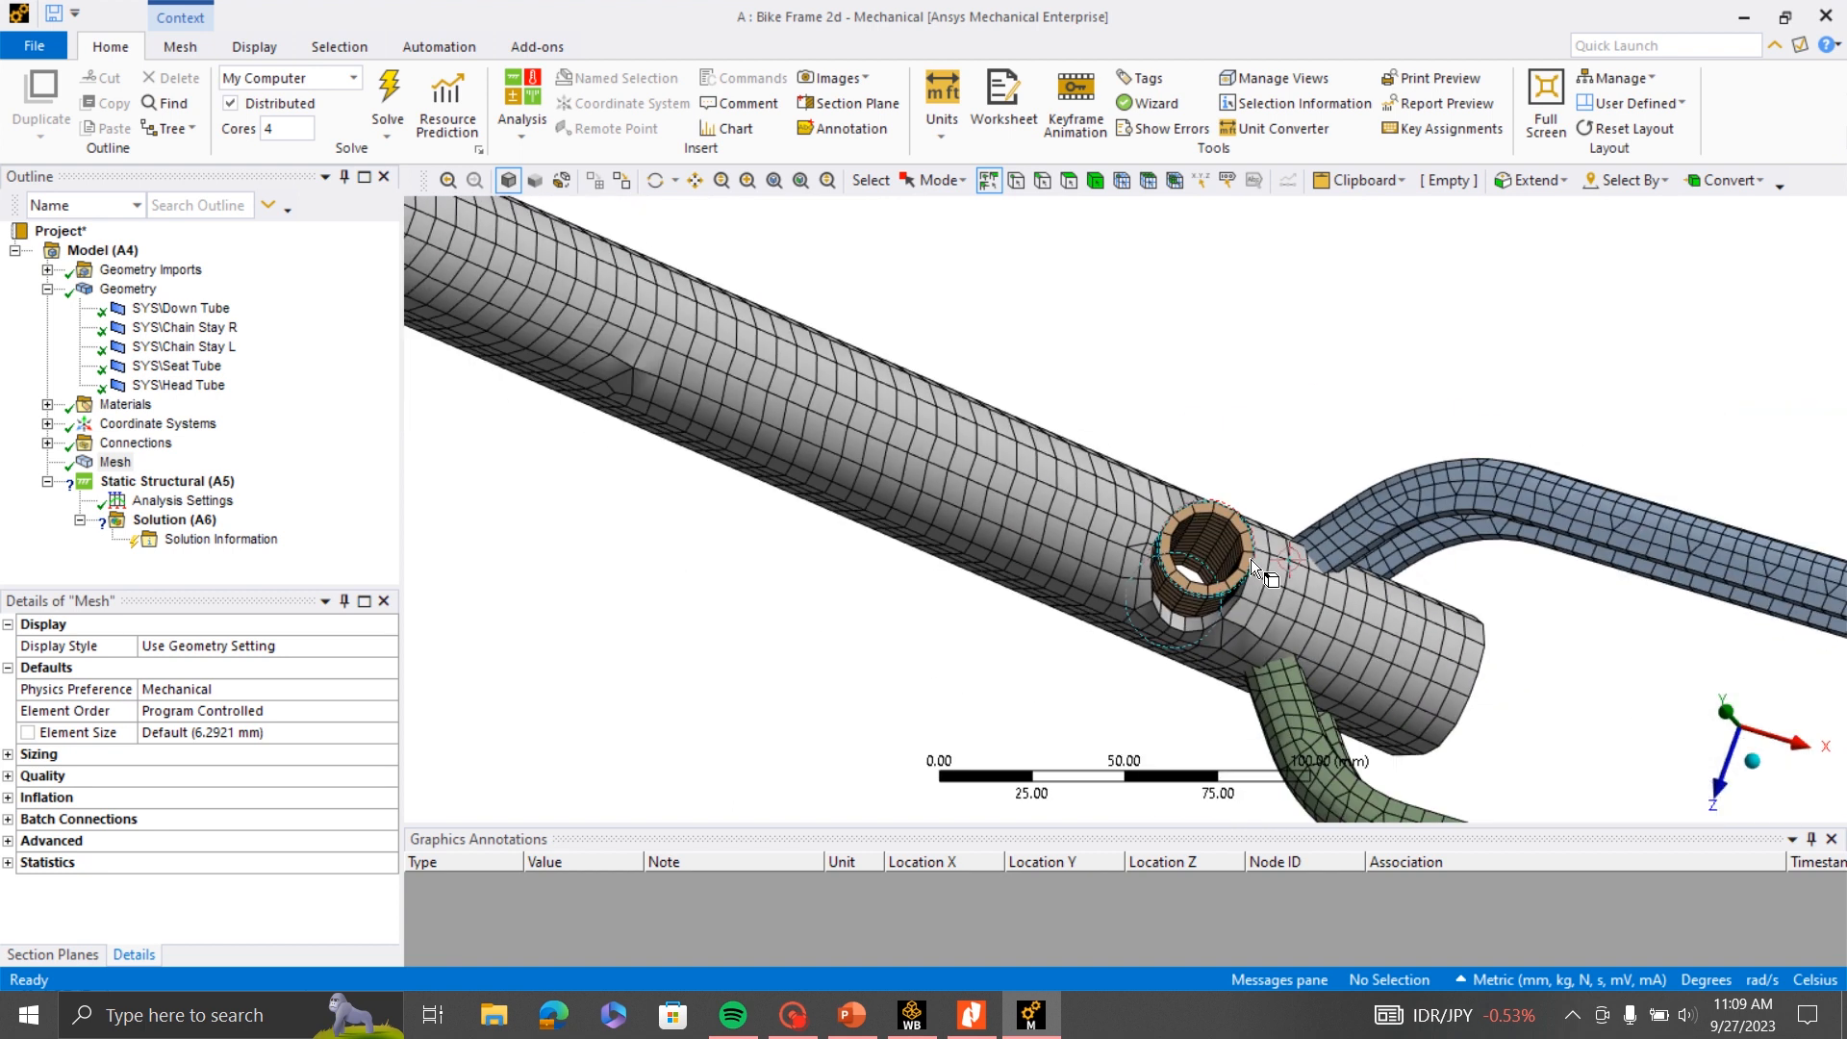
scroll(763, 395, "up", 3)
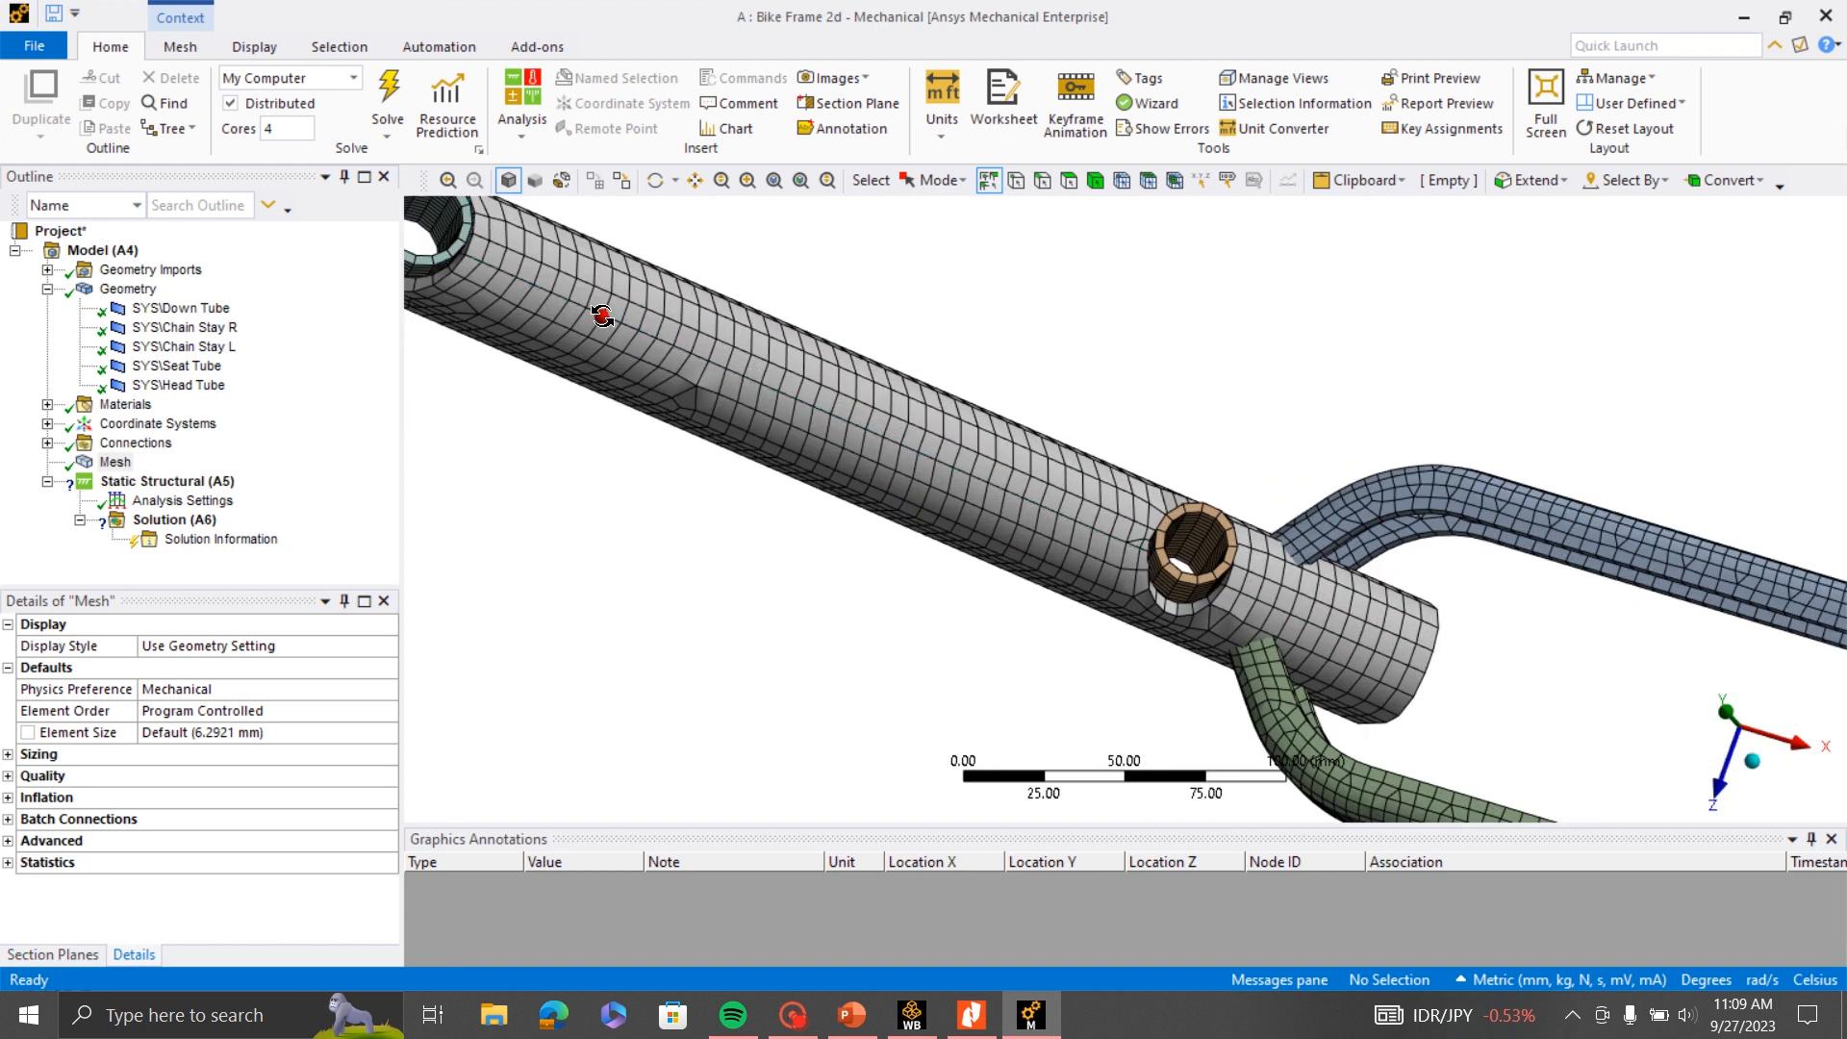
middle_click_drag(674, 361, 715, 443)
scroll(500, 281, "up", 1)
scroll(770, 350, "down", 3)
scroll(953, 431, "down", 3)
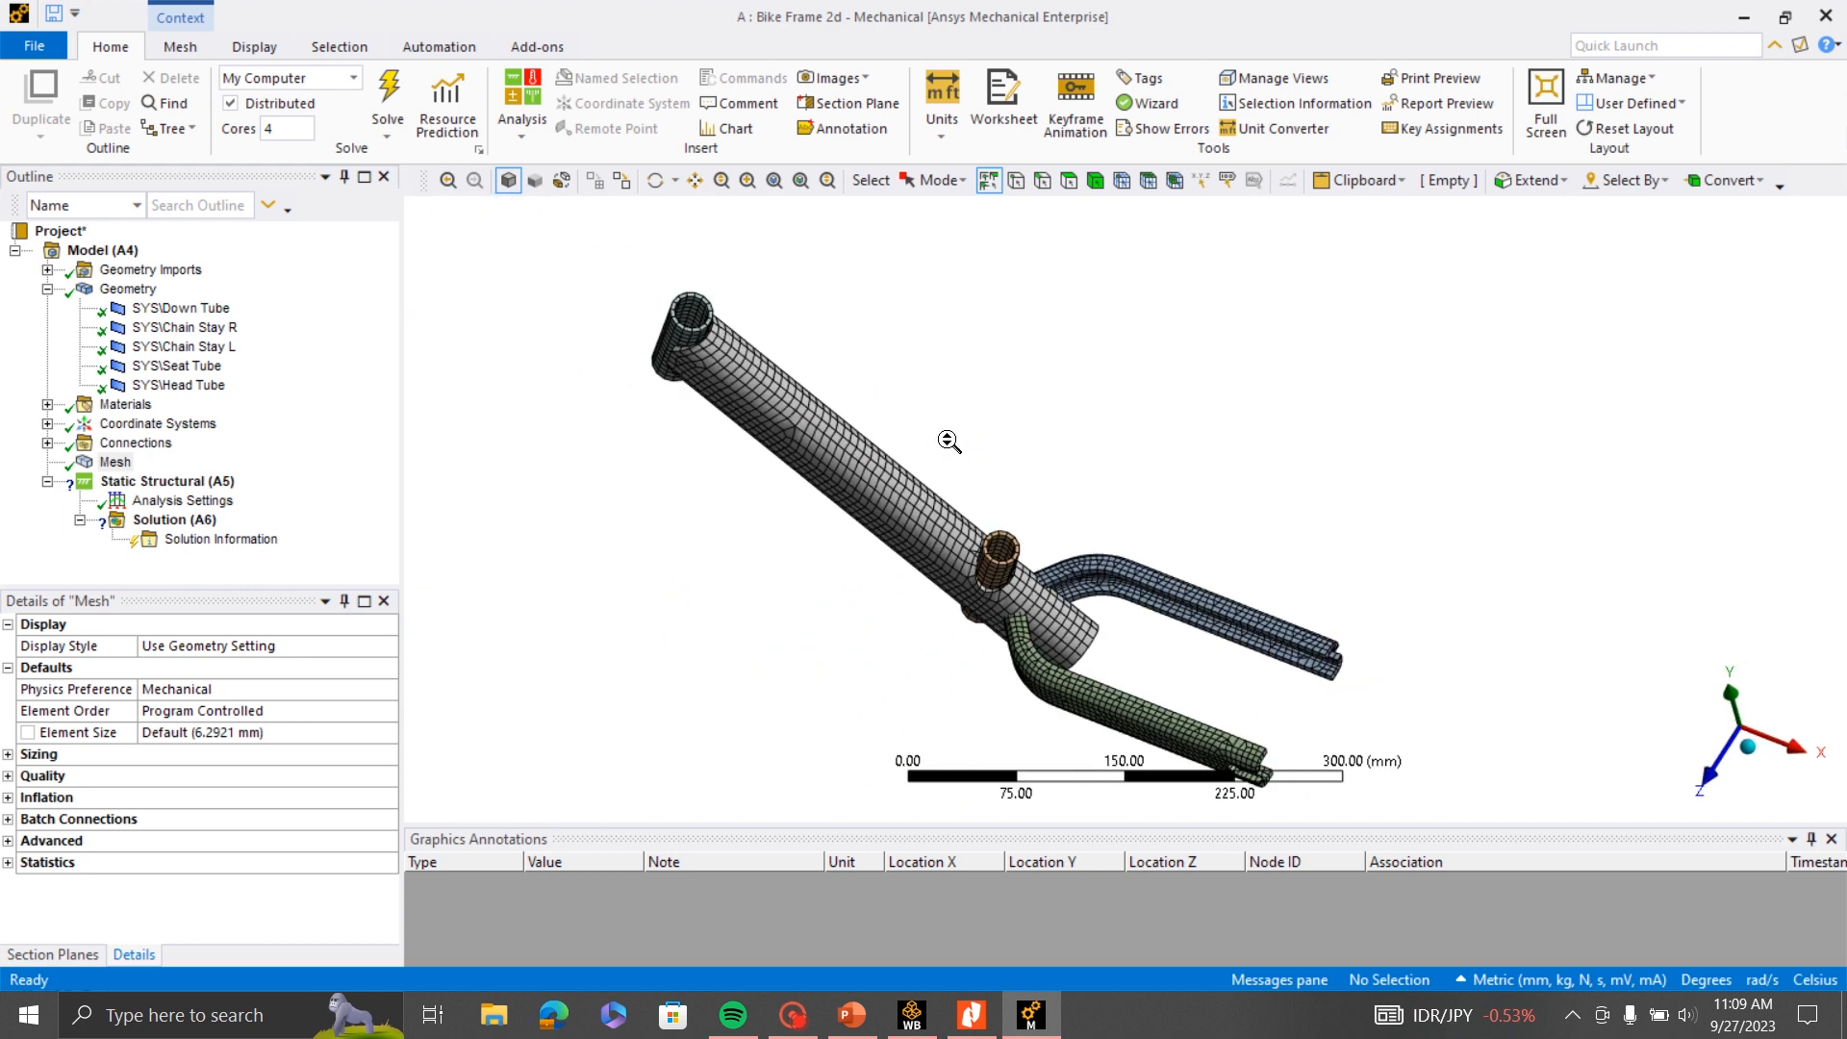
middle_click_drag(1018, 526, 795, 462)
- Change the offset type of the Down Tube, Chain Stay R and Chain Stay L to Top
left_click(183, 348)
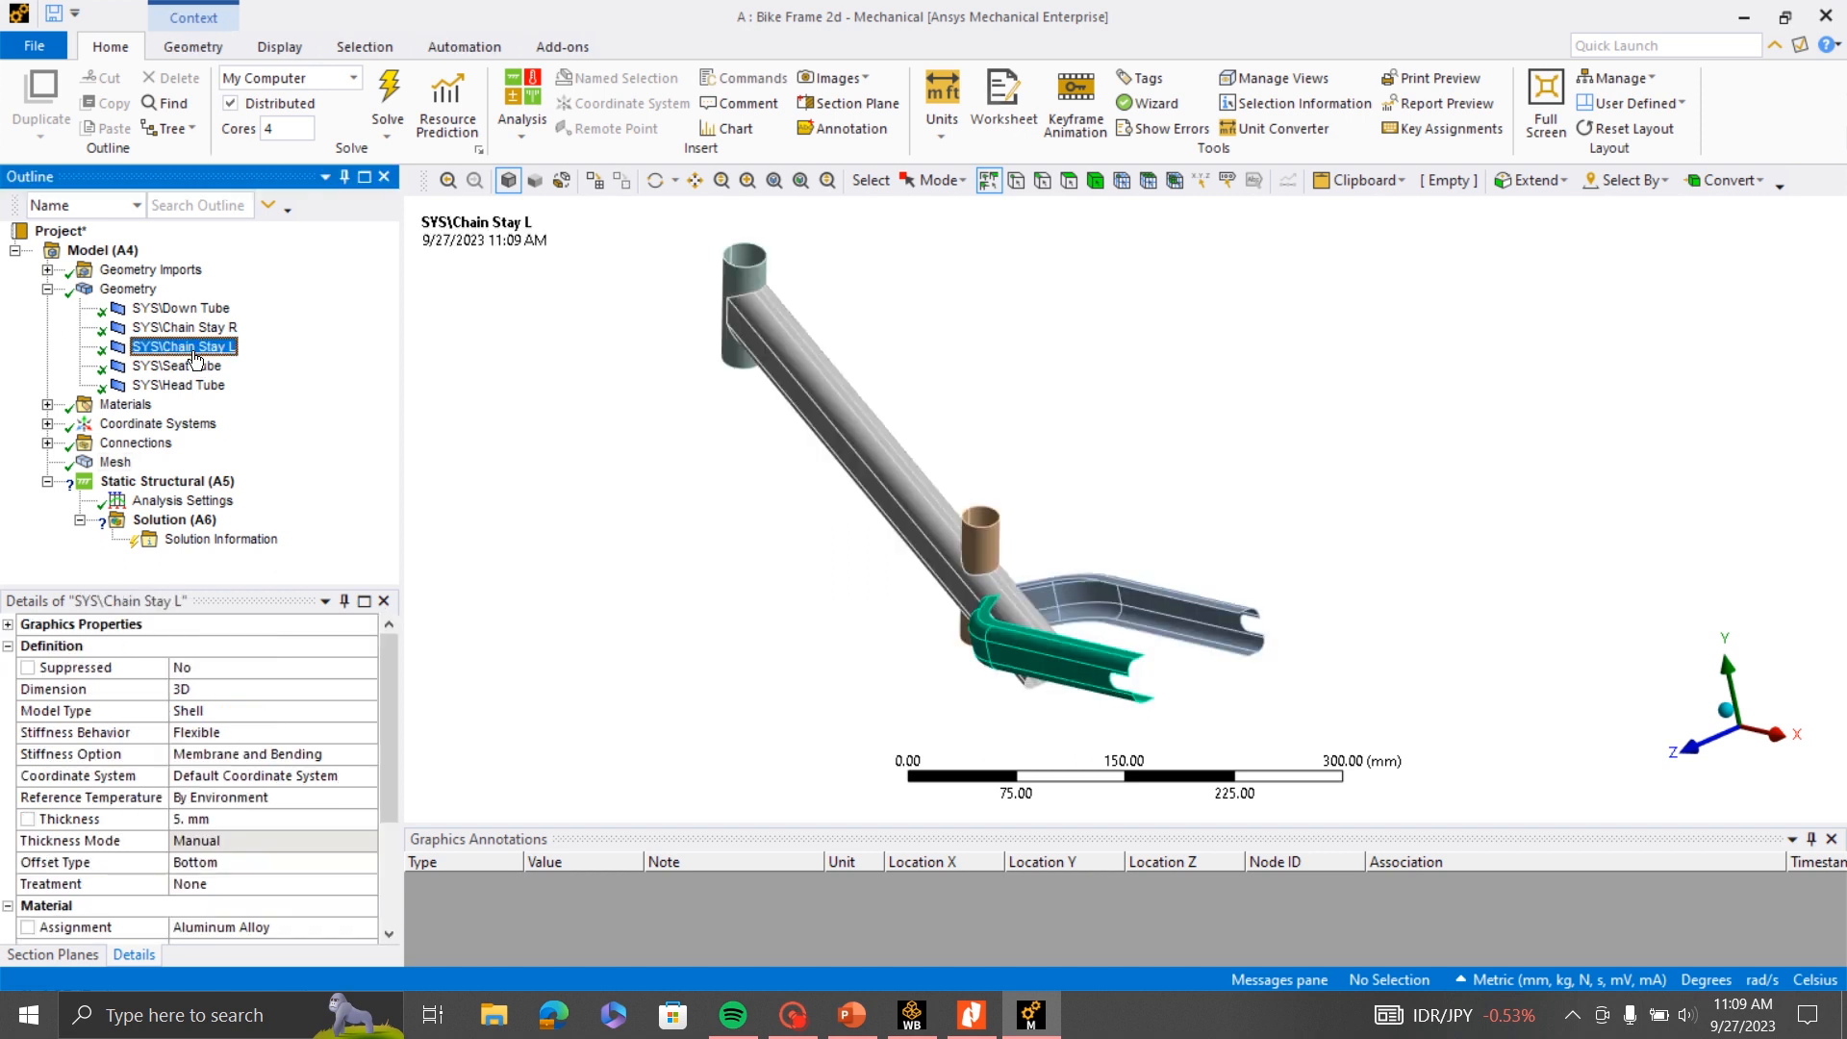
scroll(984, 684, "up", 2)
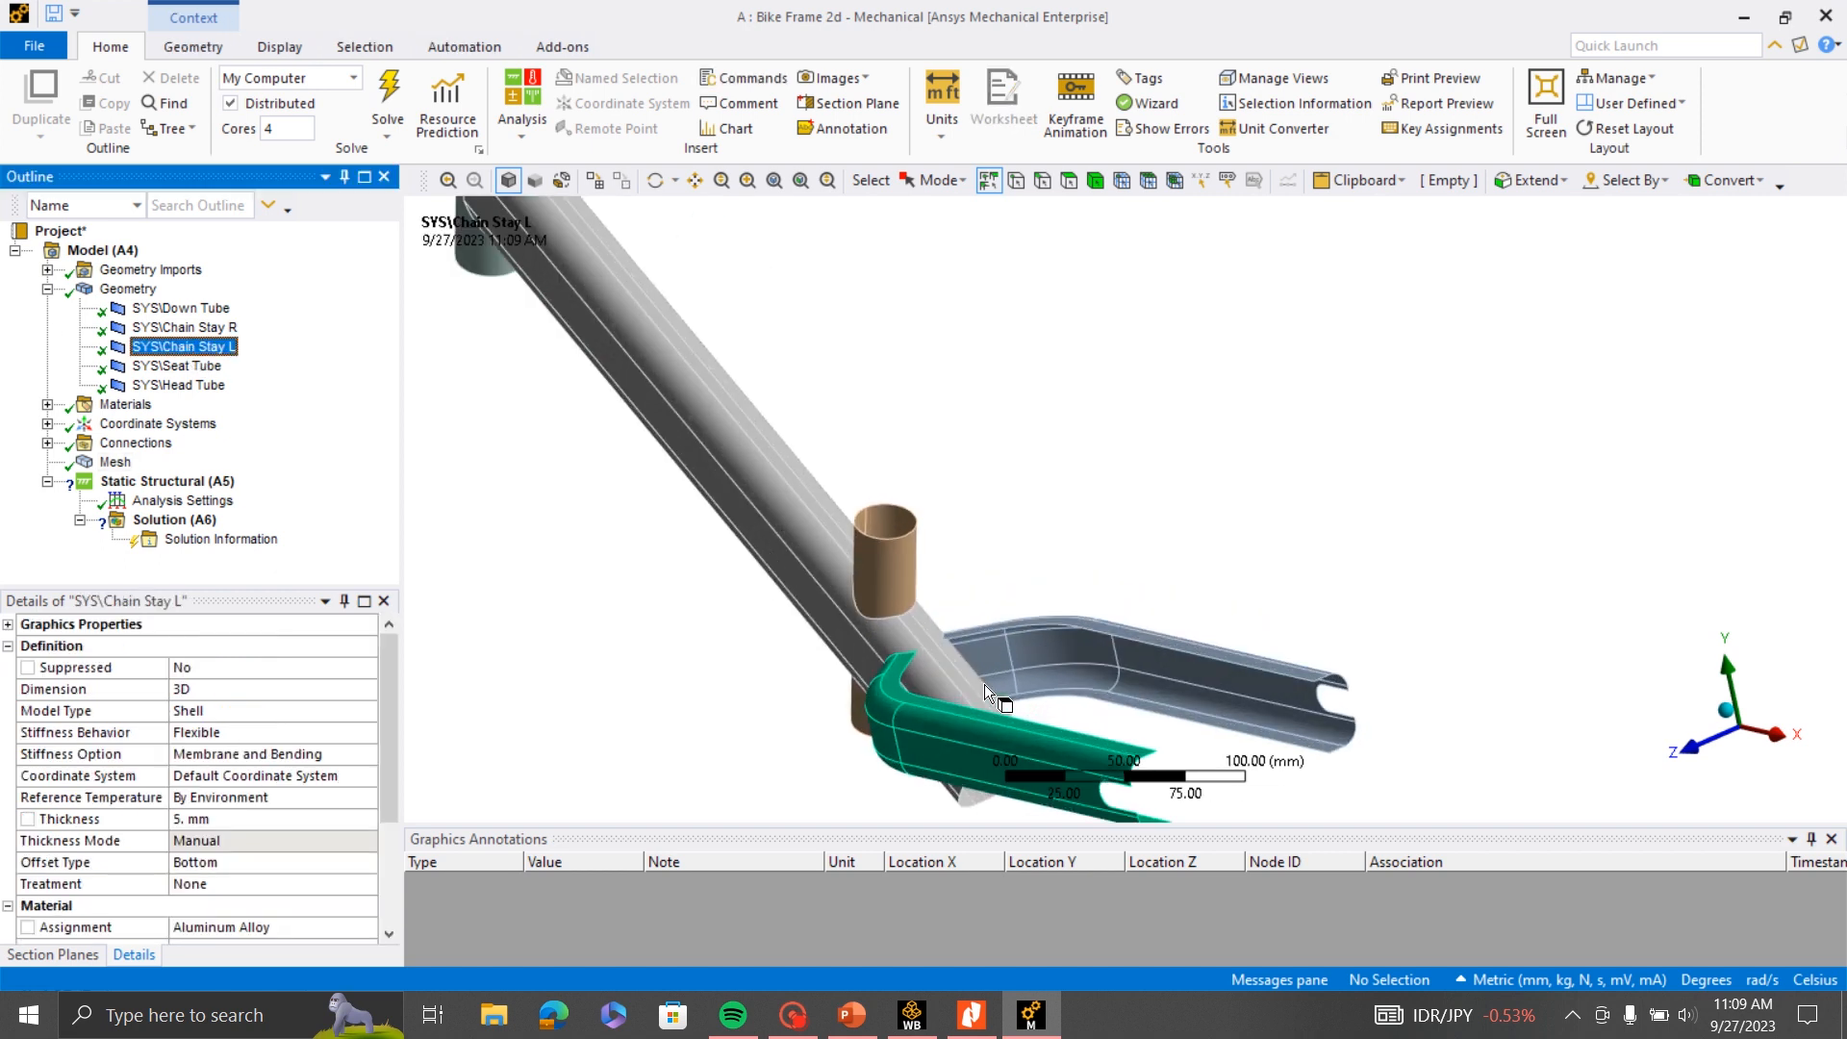
left_click(184, 328, "ctrl")
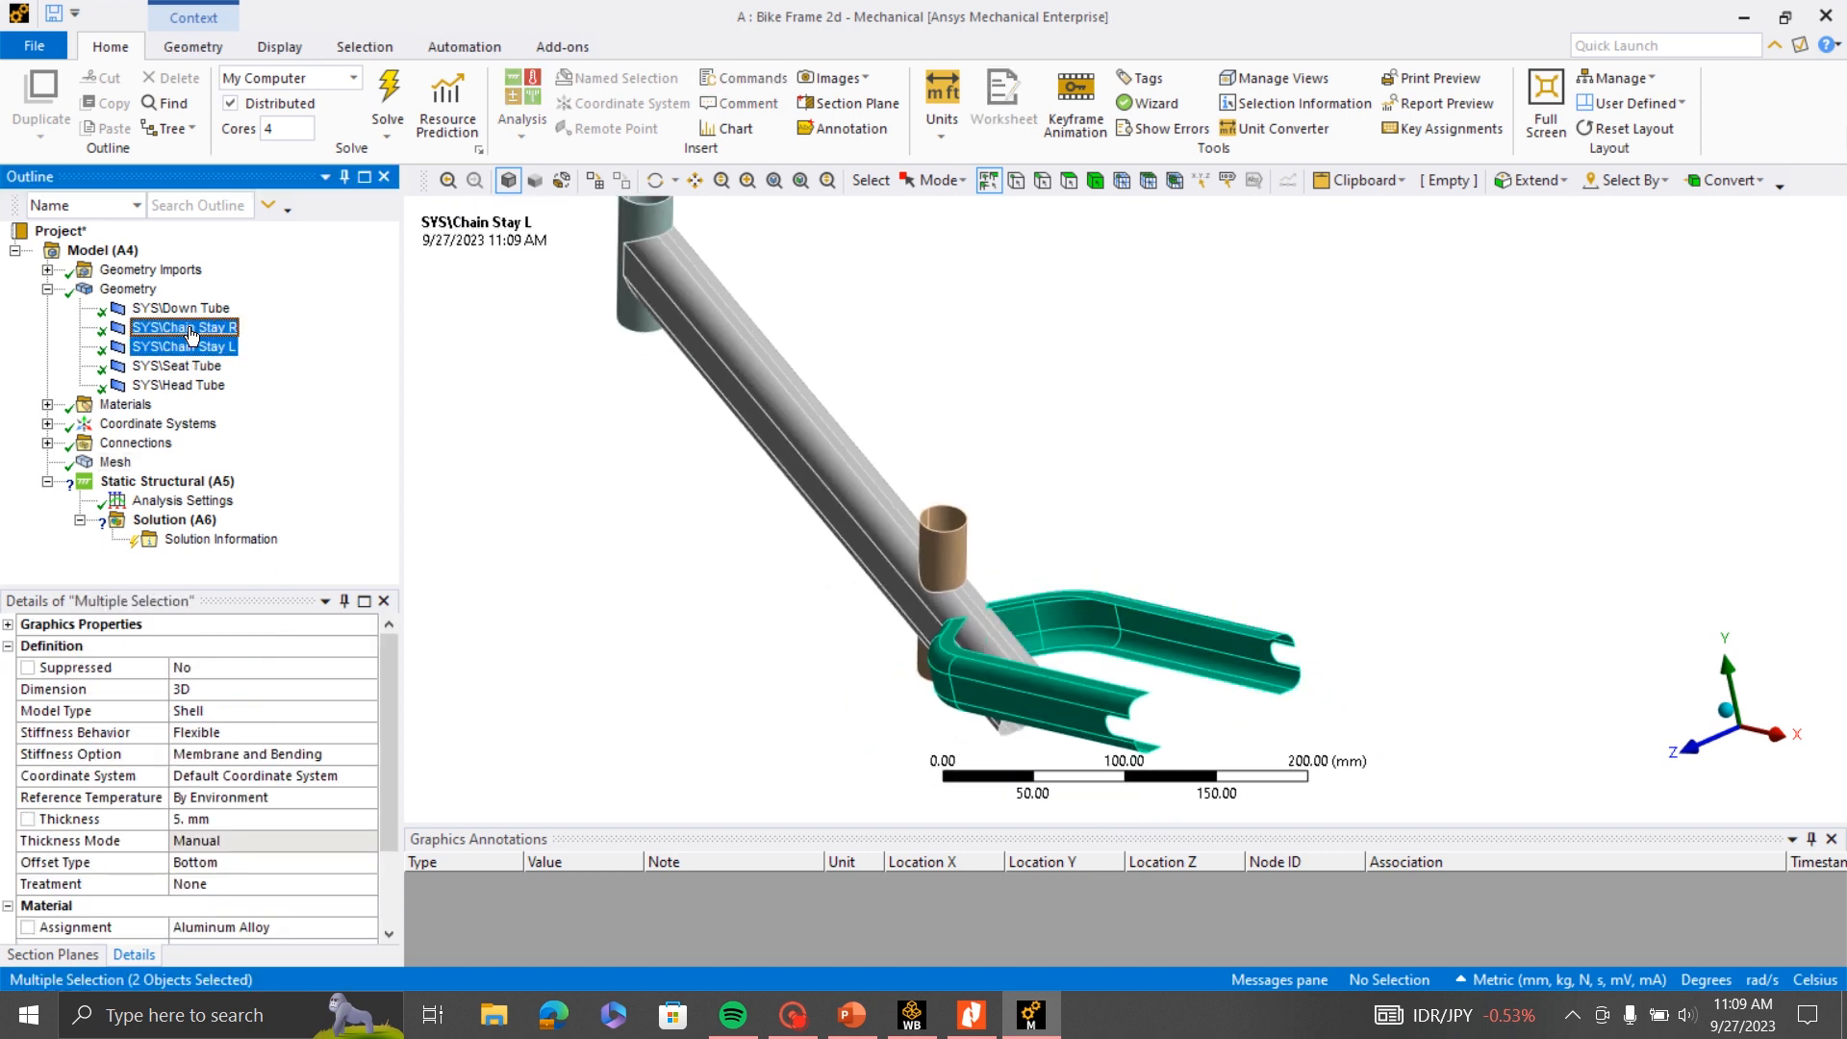
left_click(185, 310, "ctrl")
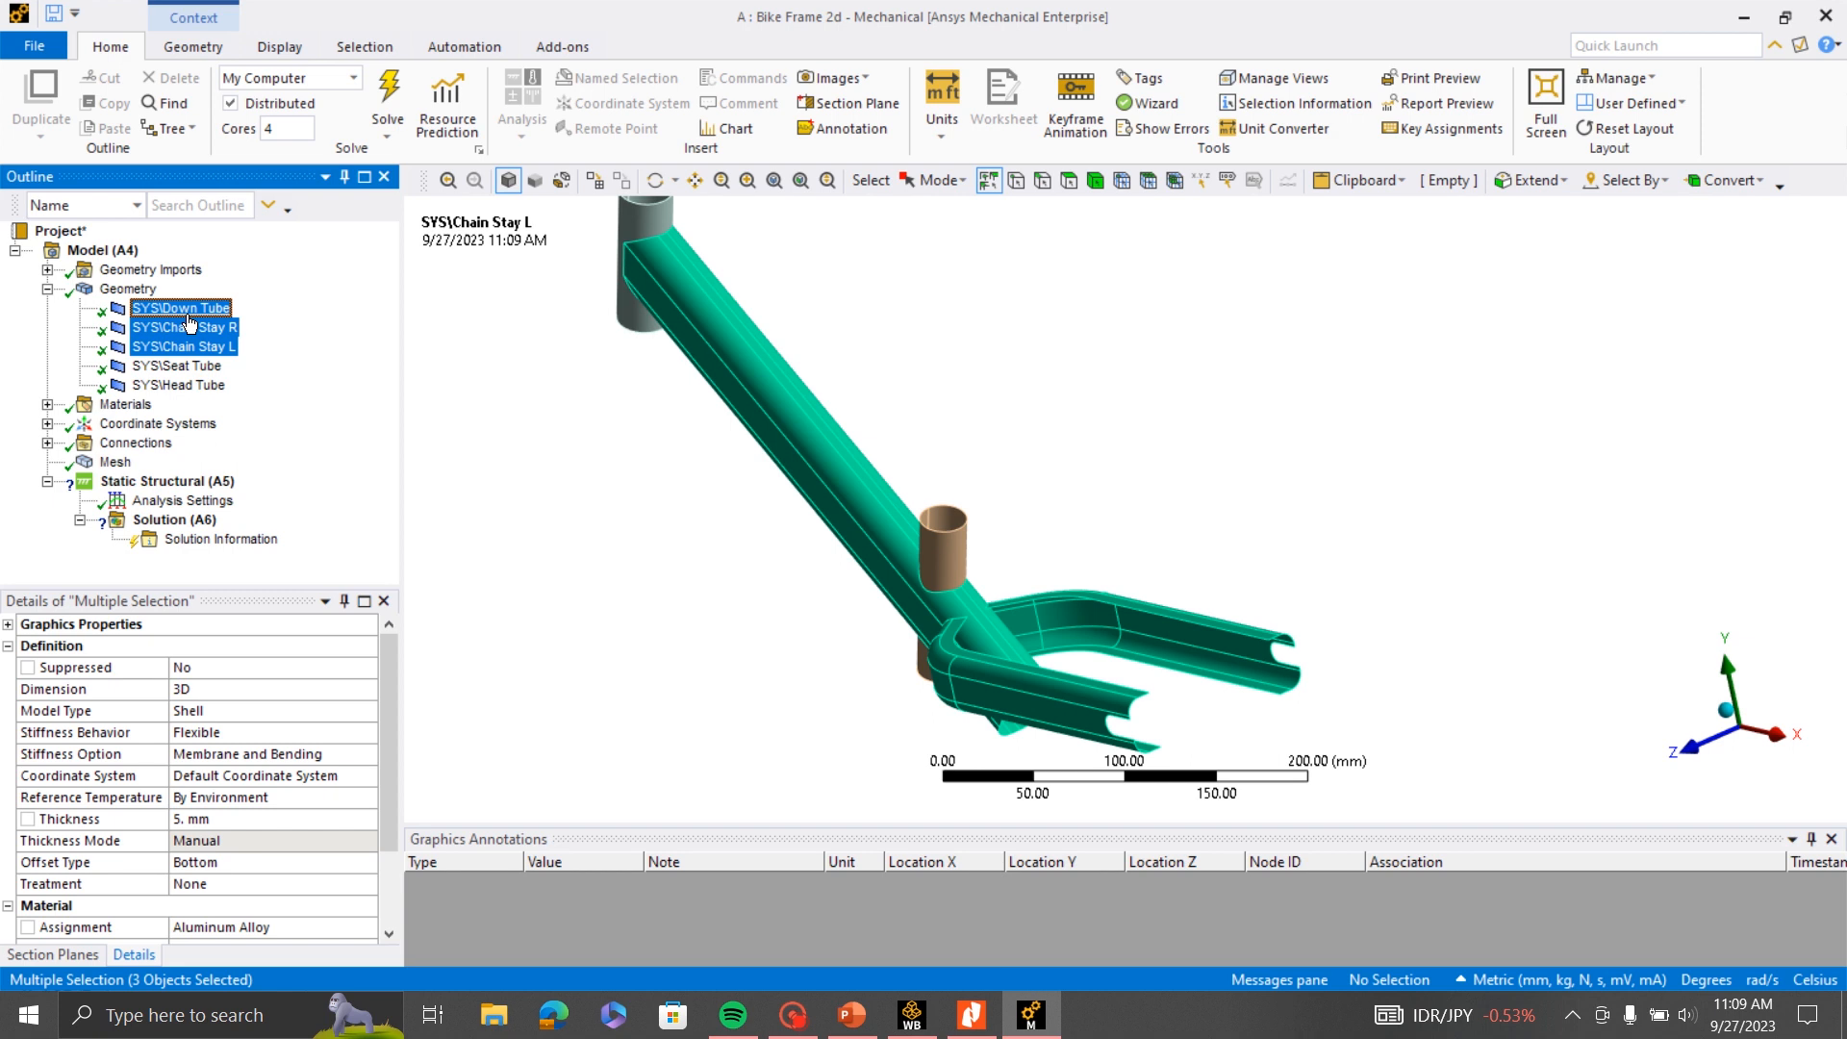
left_click(296, 866)
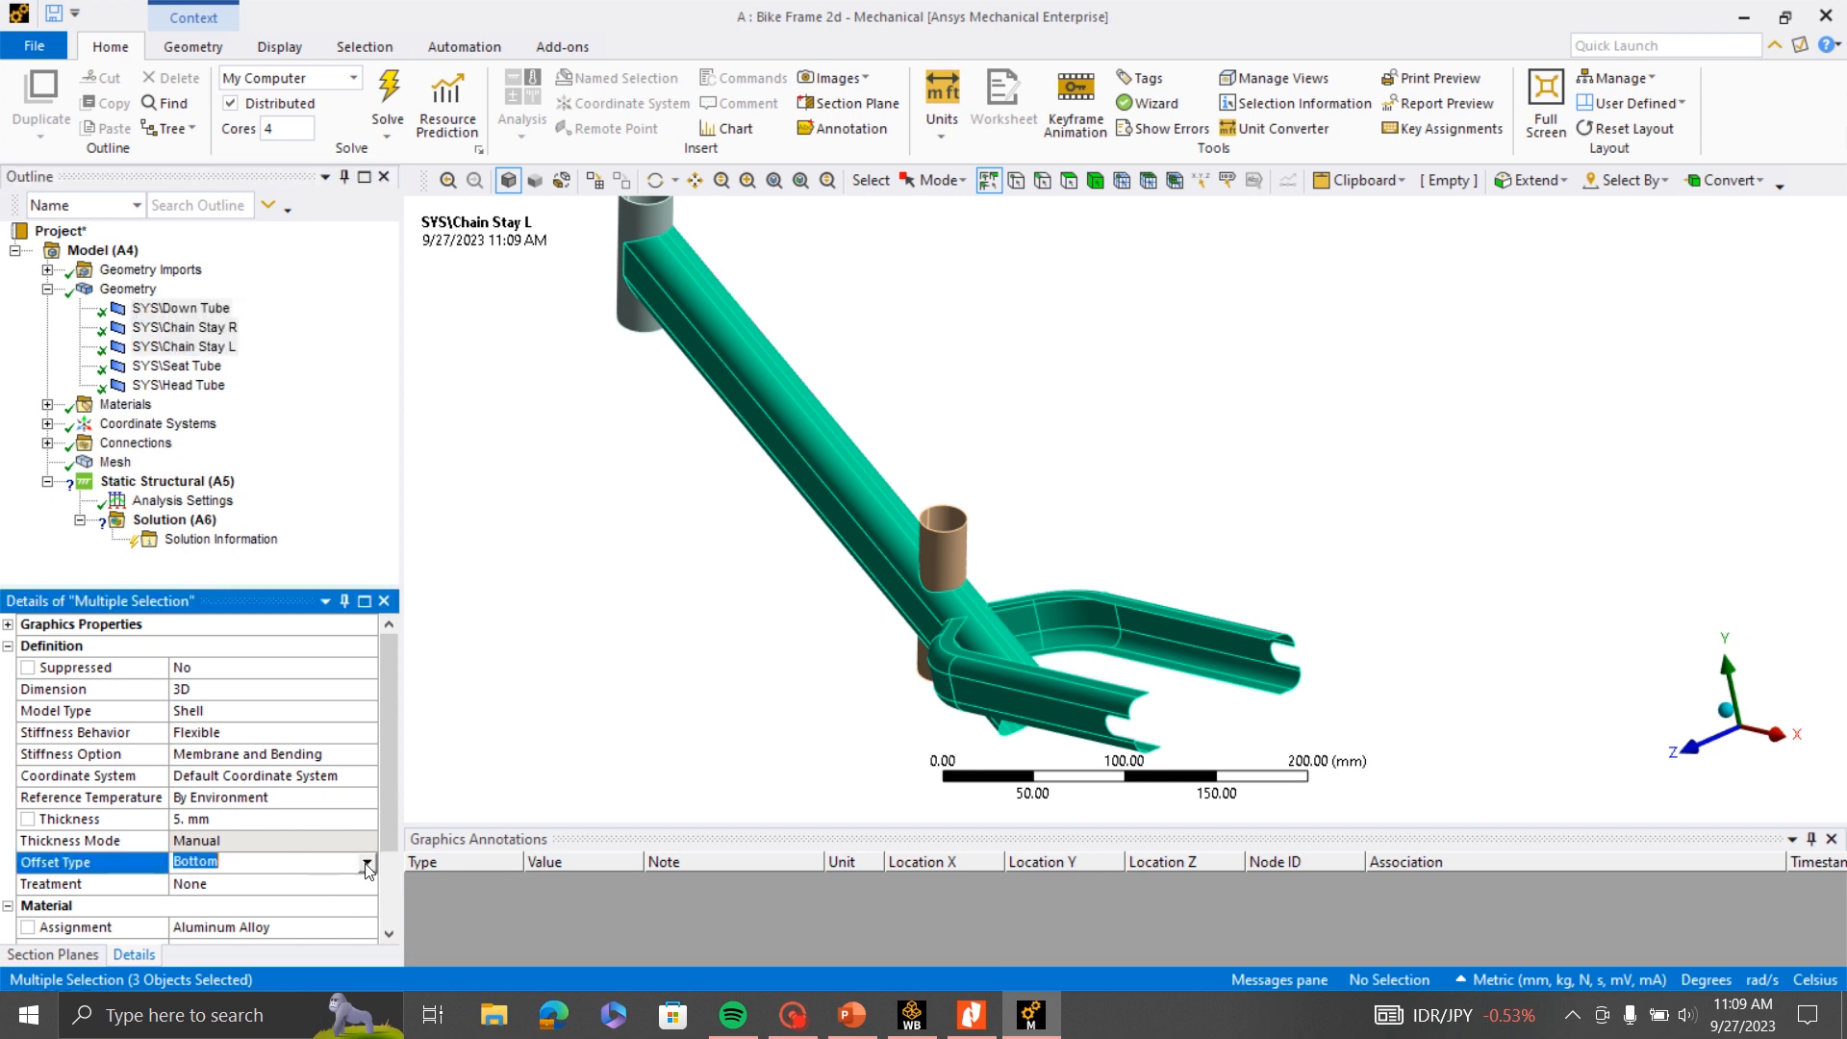
left_click(295, 866)
left_click(272, 883)
- Run mesh generation on the frame again with the changed shell offsets
left_click(114, 463)
right_click(113, 461)
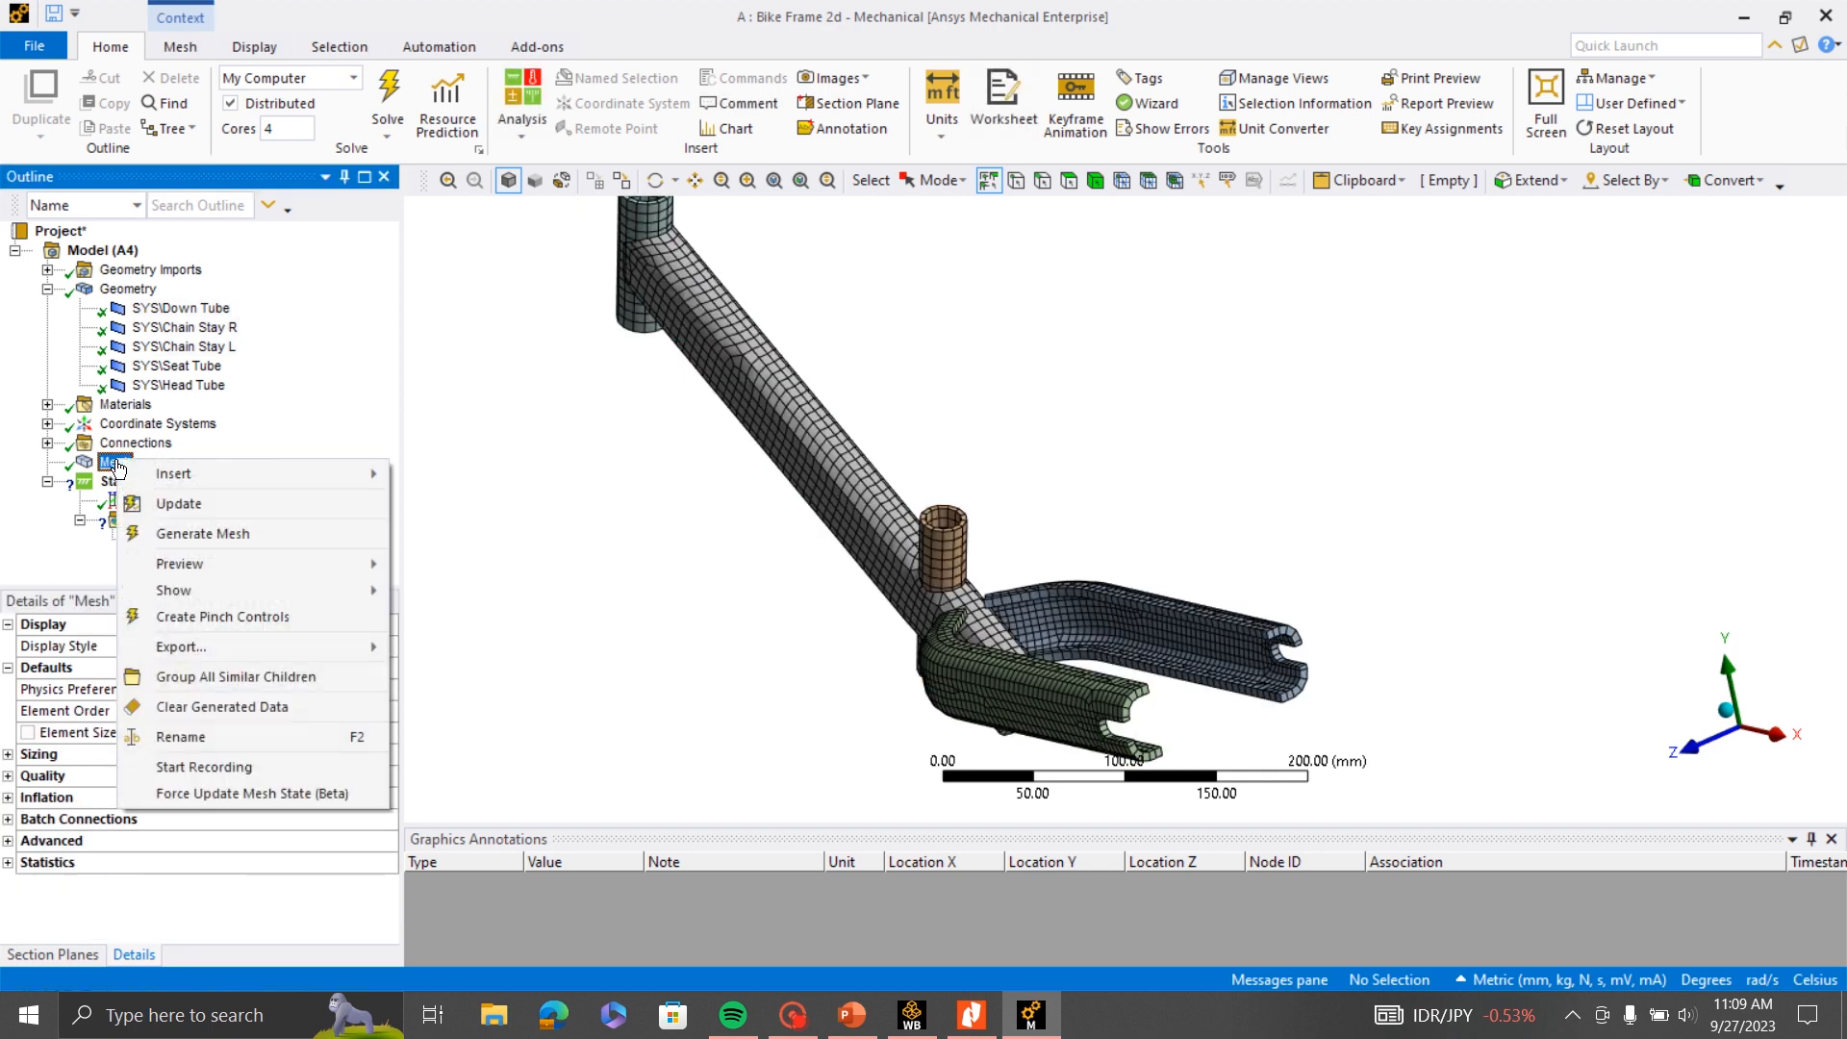
left_click(270, 536)
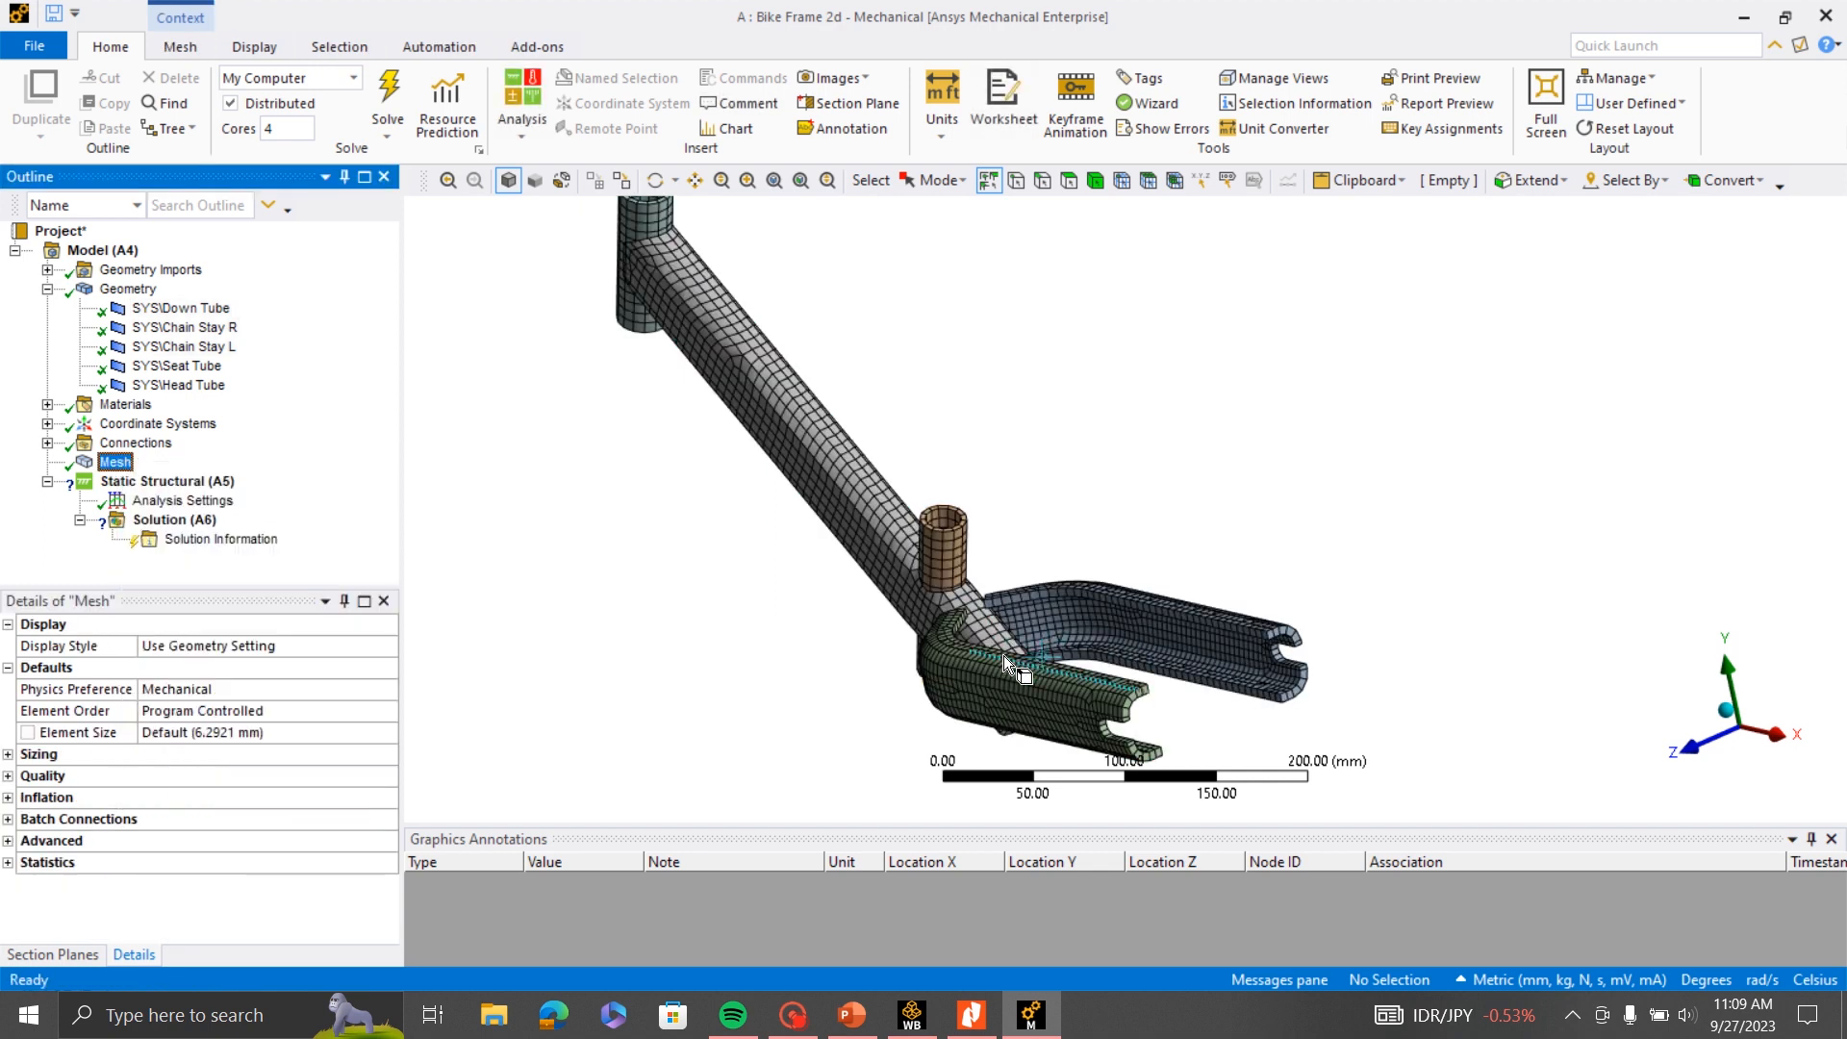
- Inspect the mesh from several angles, checking the shell thickness of the chain stays and the tube joints
scroll(1002, 655, "up", 2)
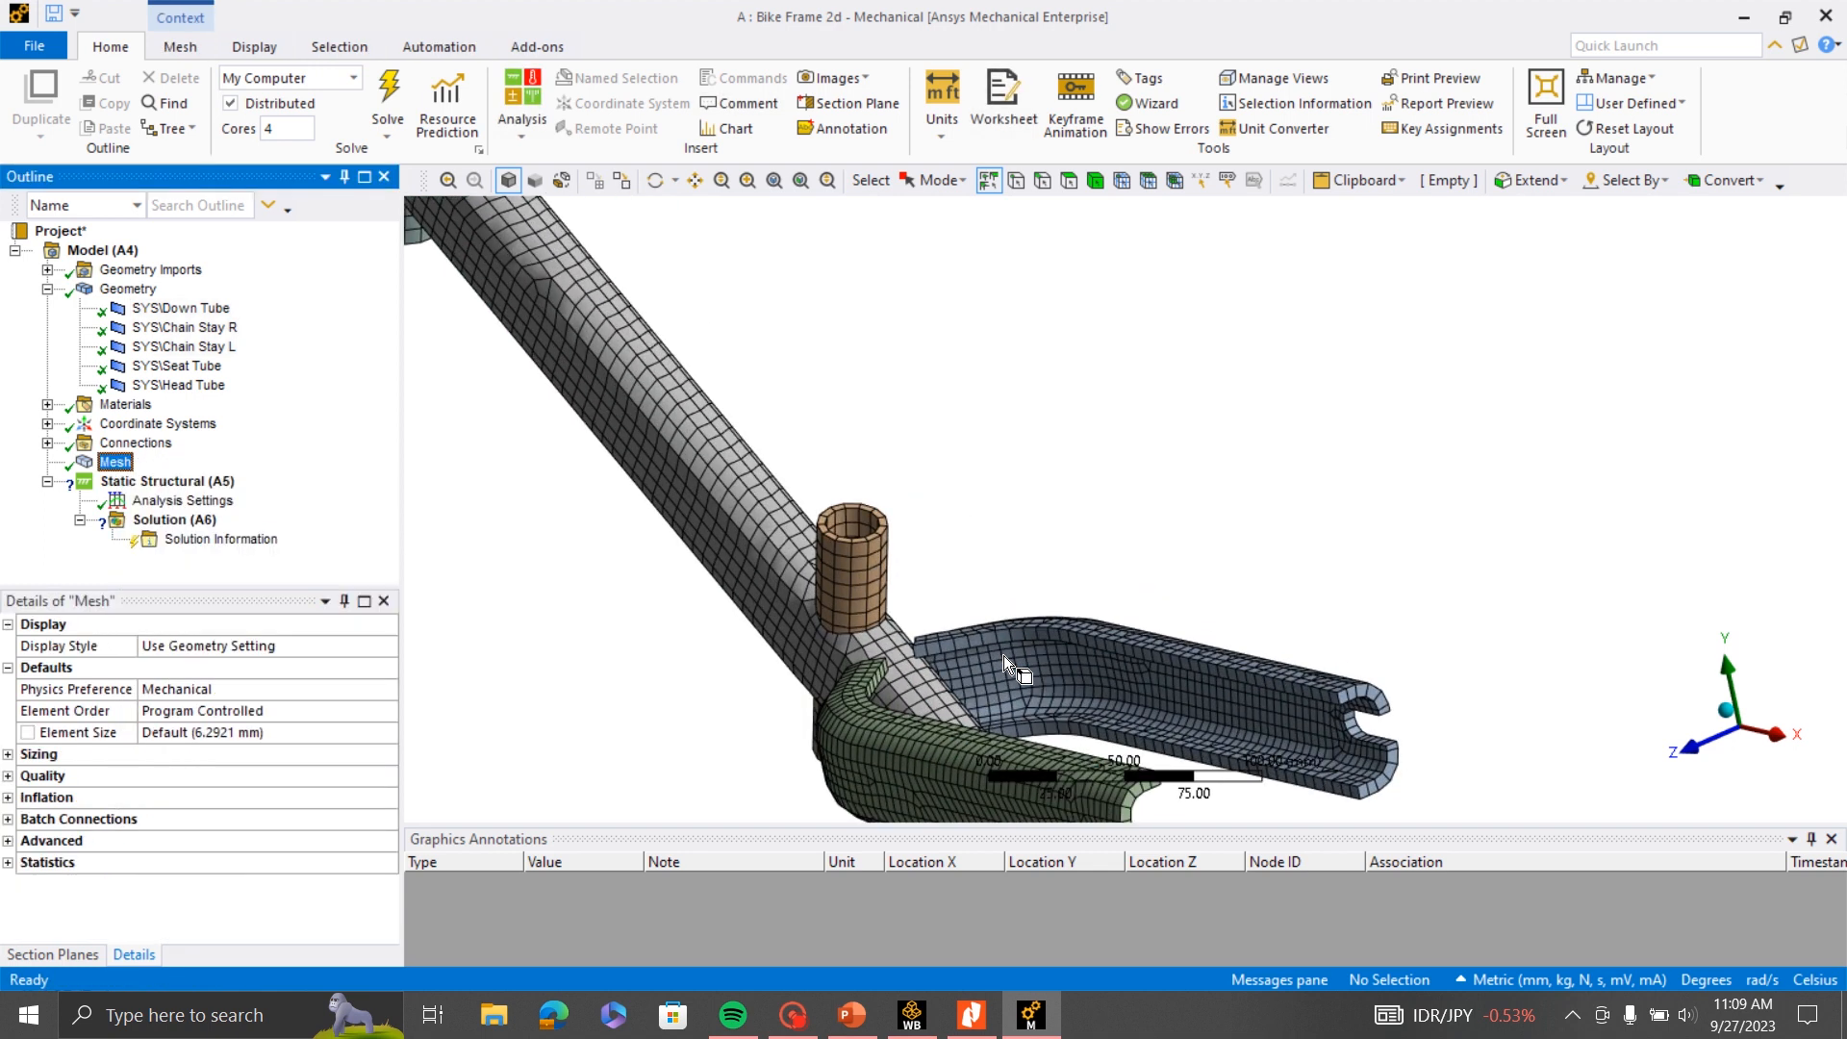
middle_click_drag(1002, 655, 1159, 576)
scroll(835, 685, "up", 4)
scroll(955, 600, "down", 3)
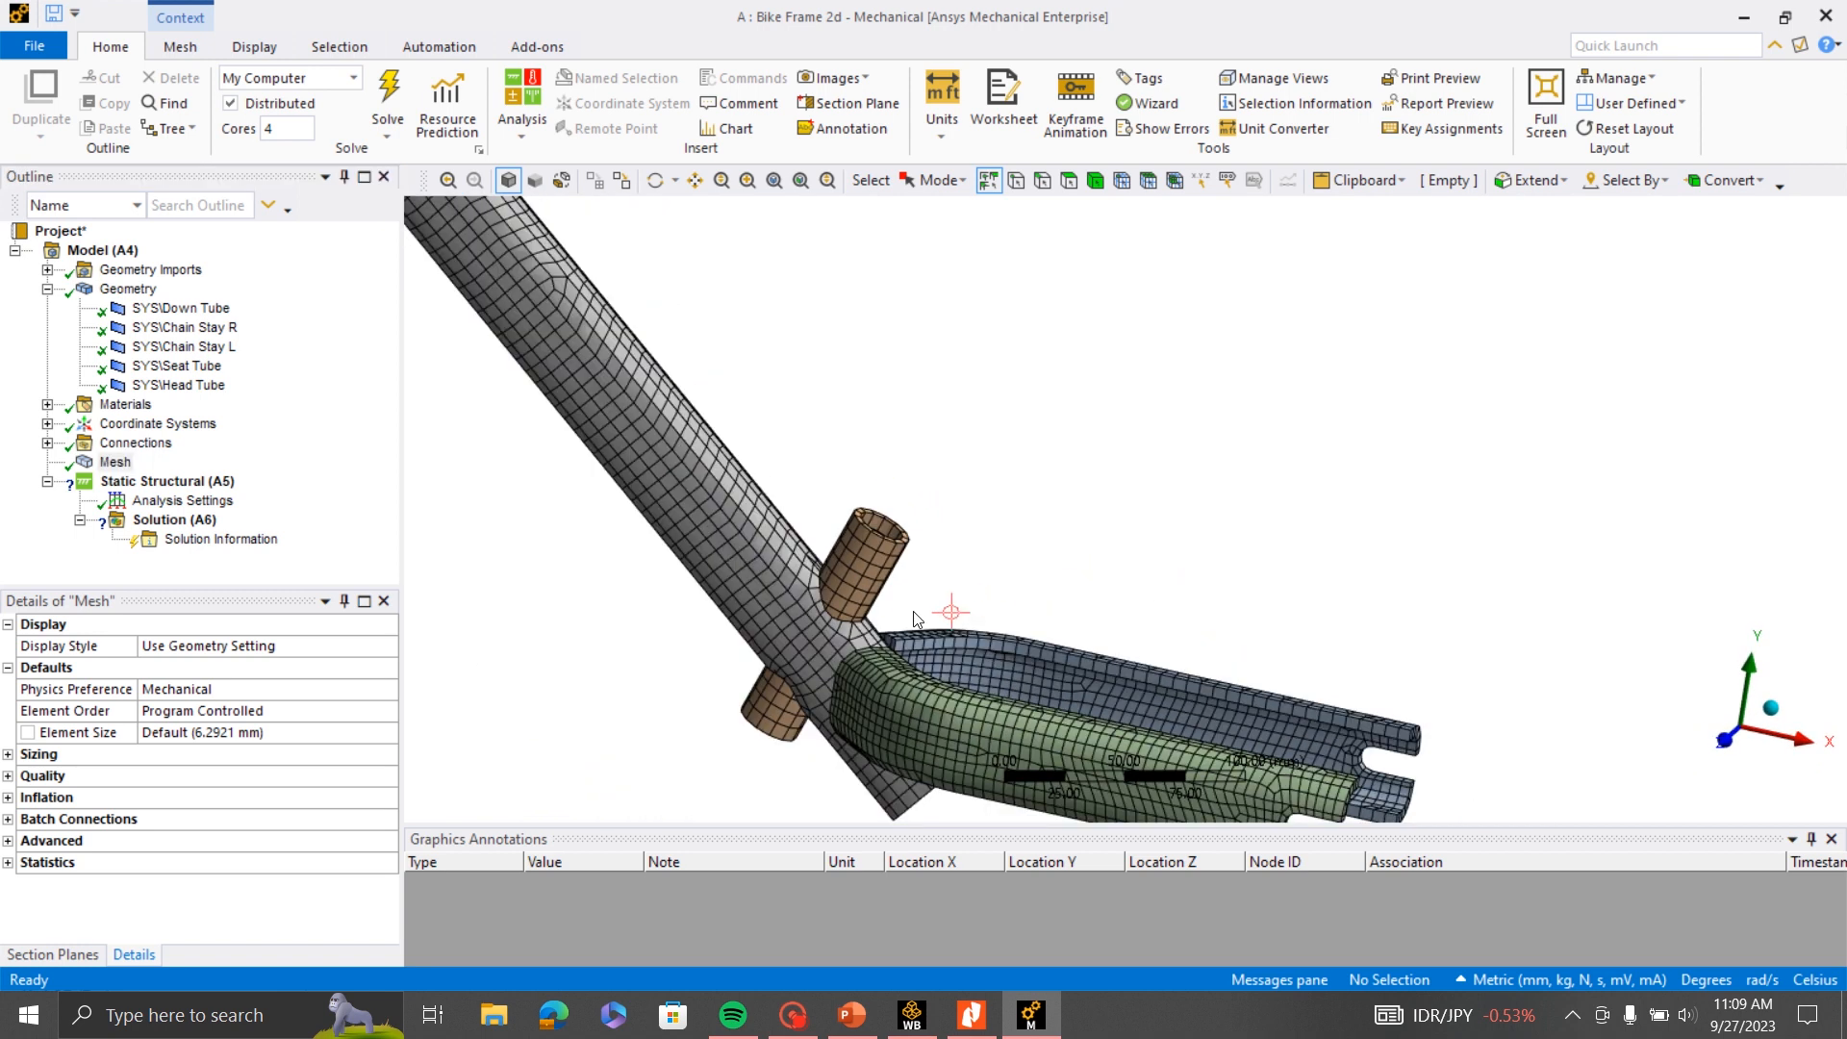
middle_click_drag(917, 619, 1237, 590)
scroll(1239, 591, "down", 3)
middle_click_drag(972, 626, 864, 531)
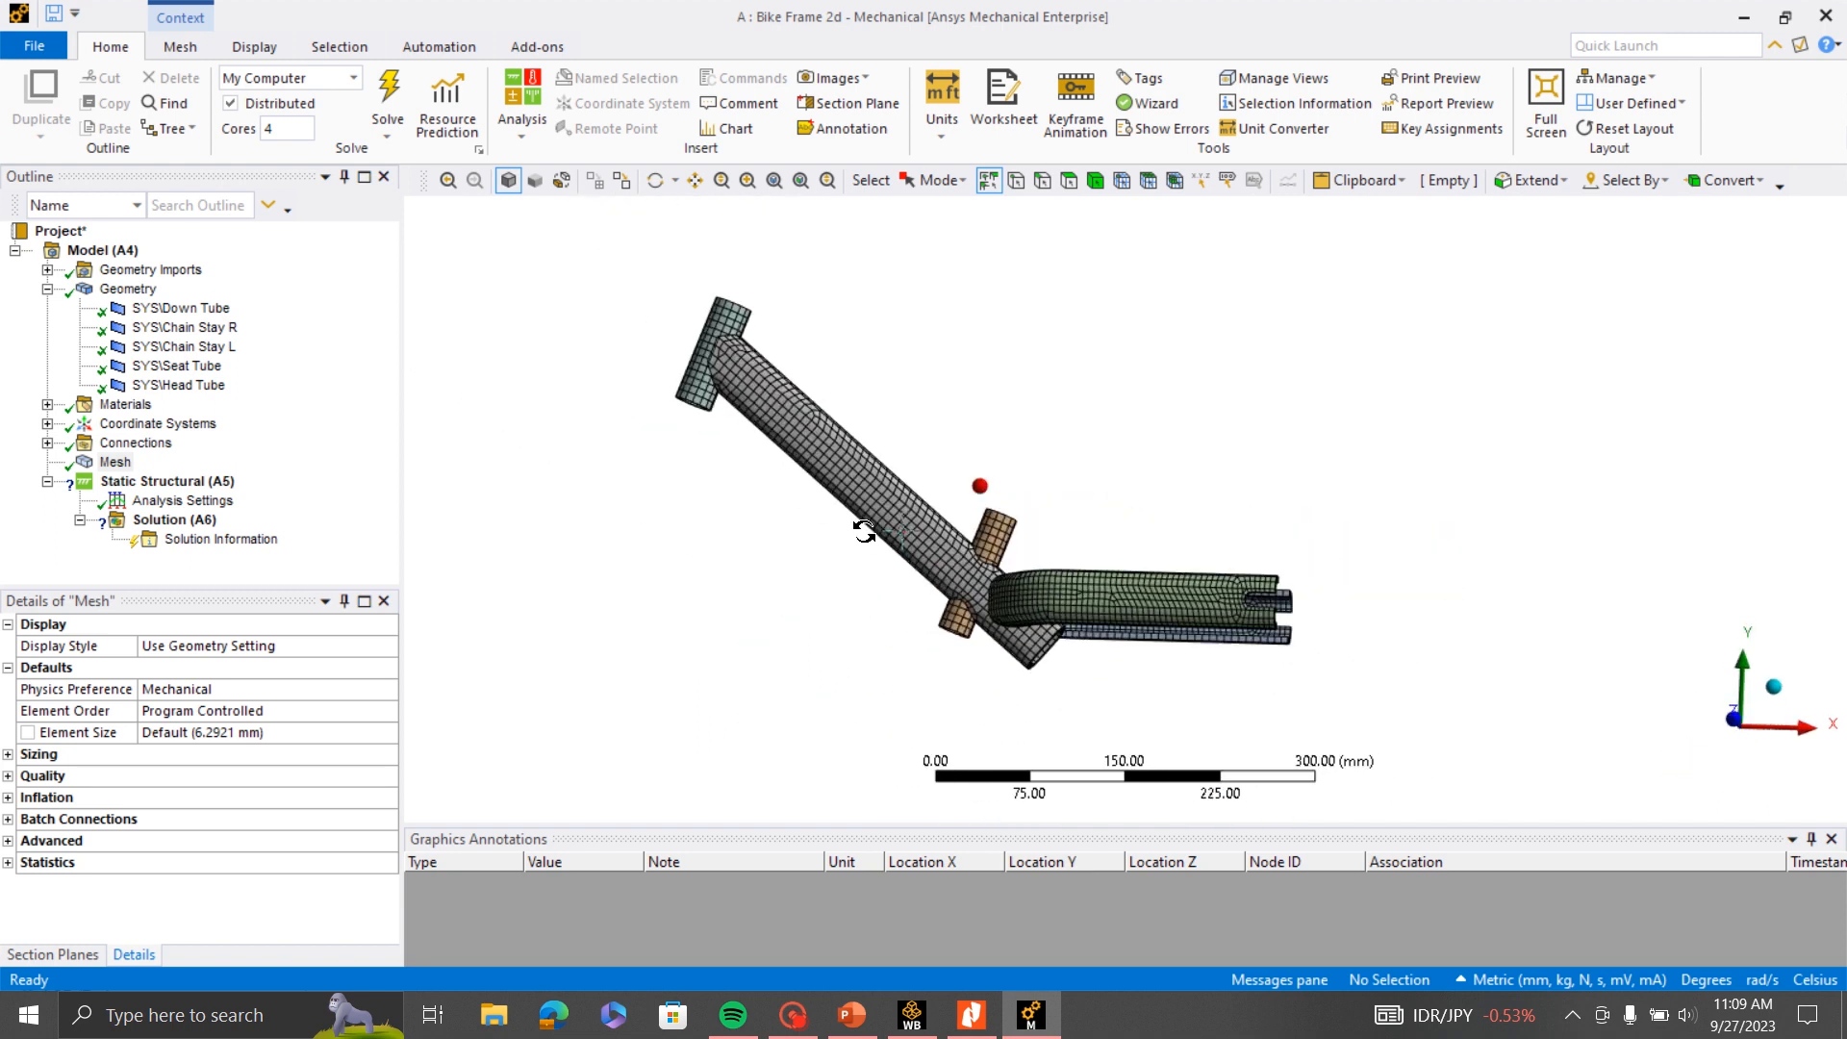
- List the contact regions defined under the model's connections and view the chain stay joints they concern
left_click(47, 444)
left_click(80, 463)
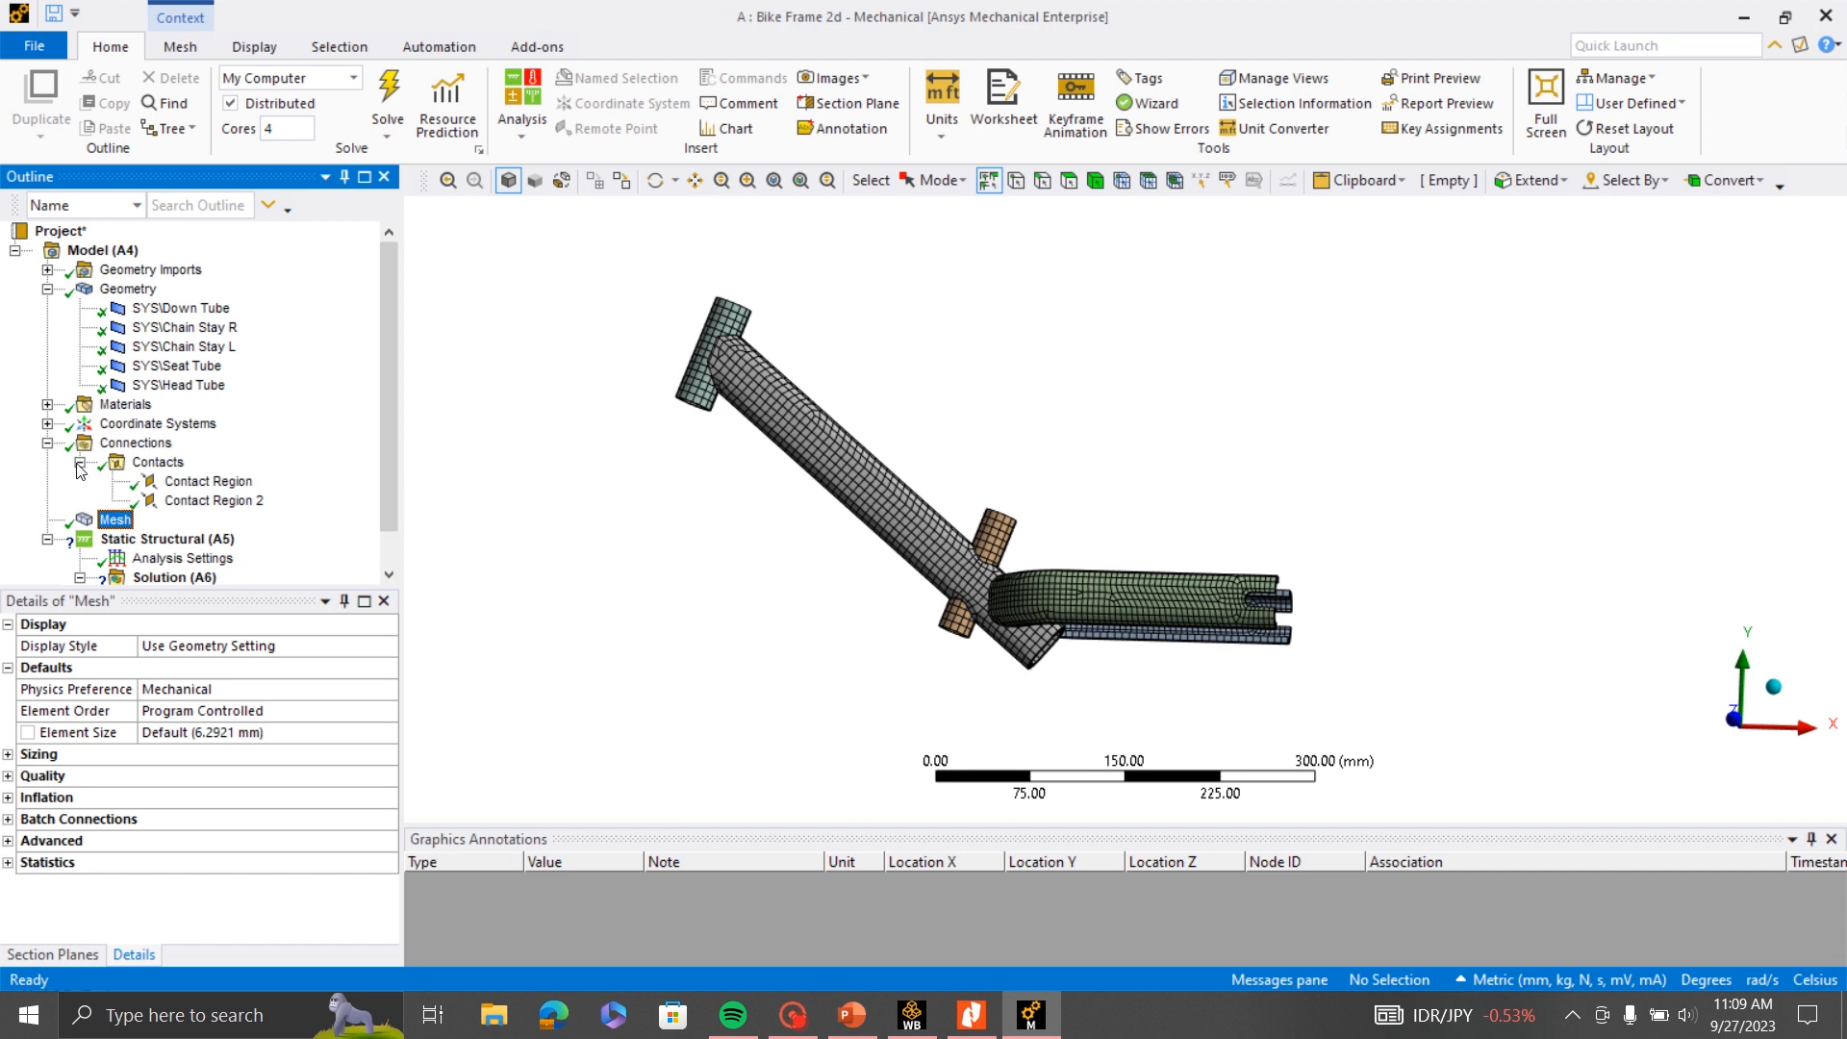
scroll(1096, 517, "up", 3)
scroll(1192, 518, "down", 3)
middle_click_drag(1192, 519, 1056, 520)
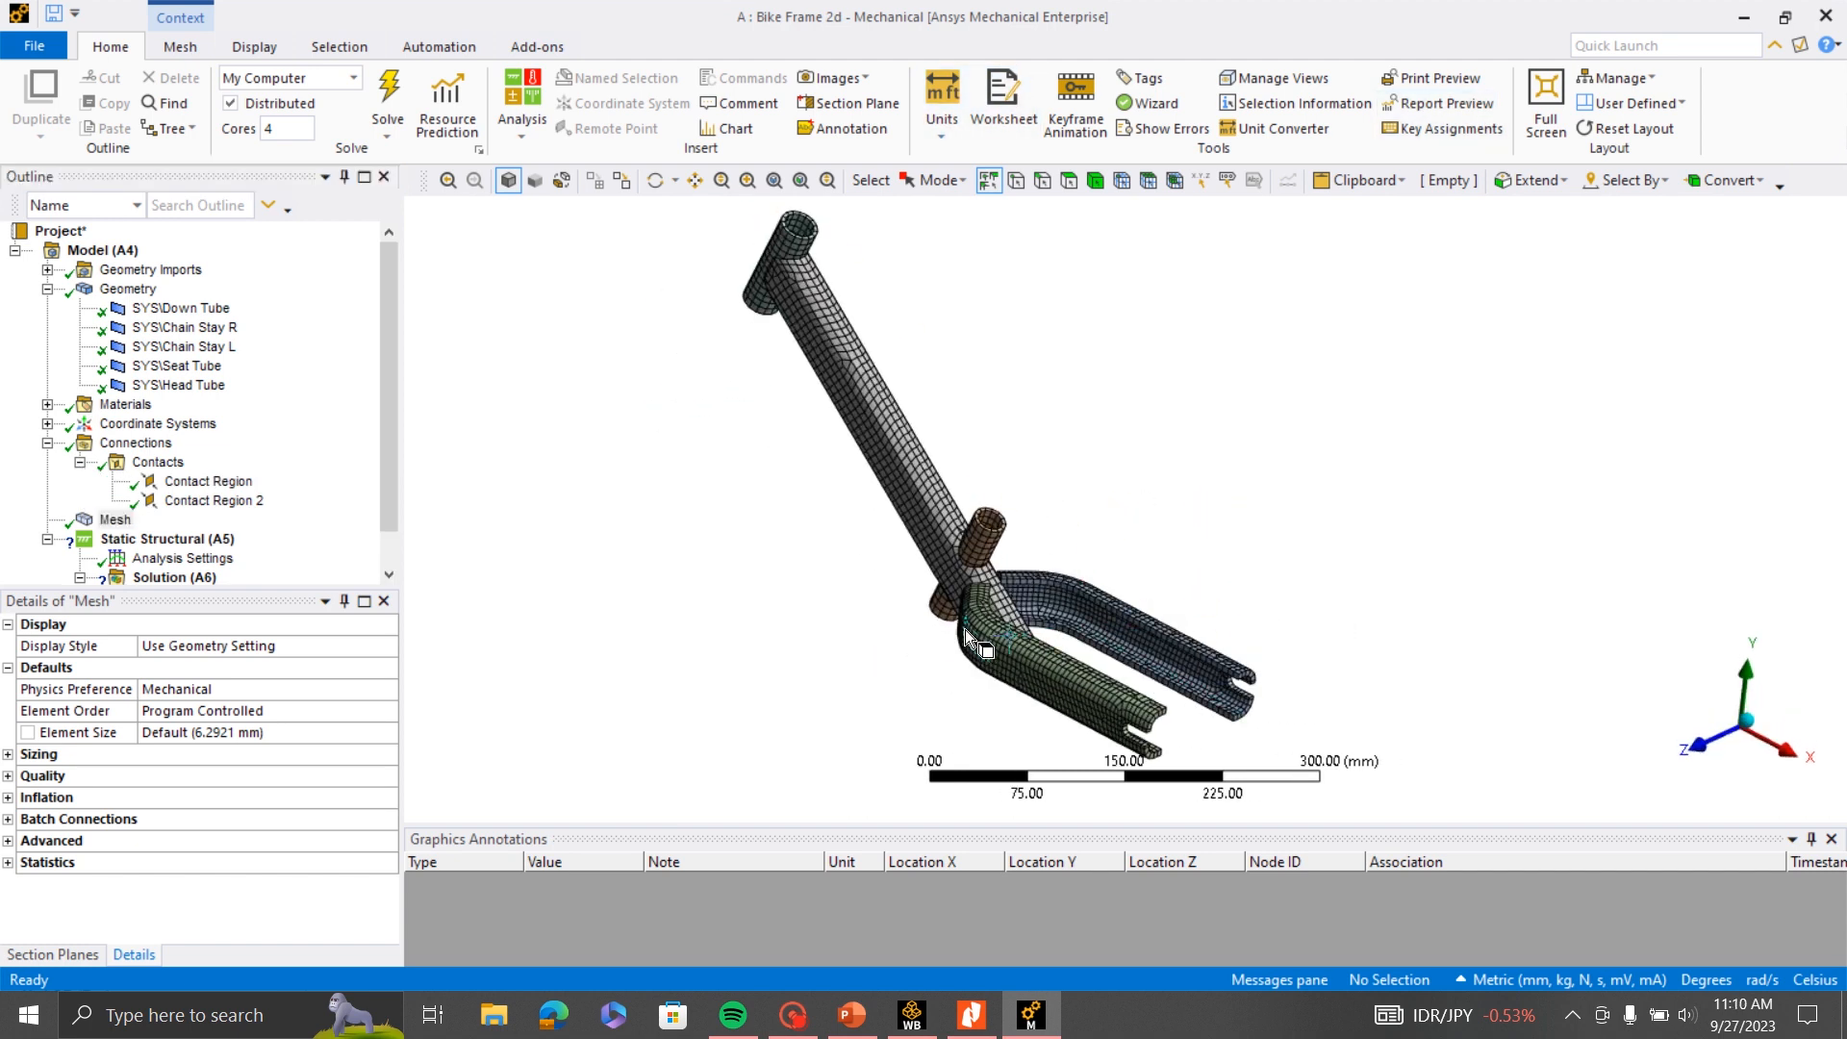
- Examine the meshed frame from several angles, focusing on where the chain stays and seat tube meet the down tube
scroll(1082, 573, "up", 2)
scroll(1083, 573, "down", 2)
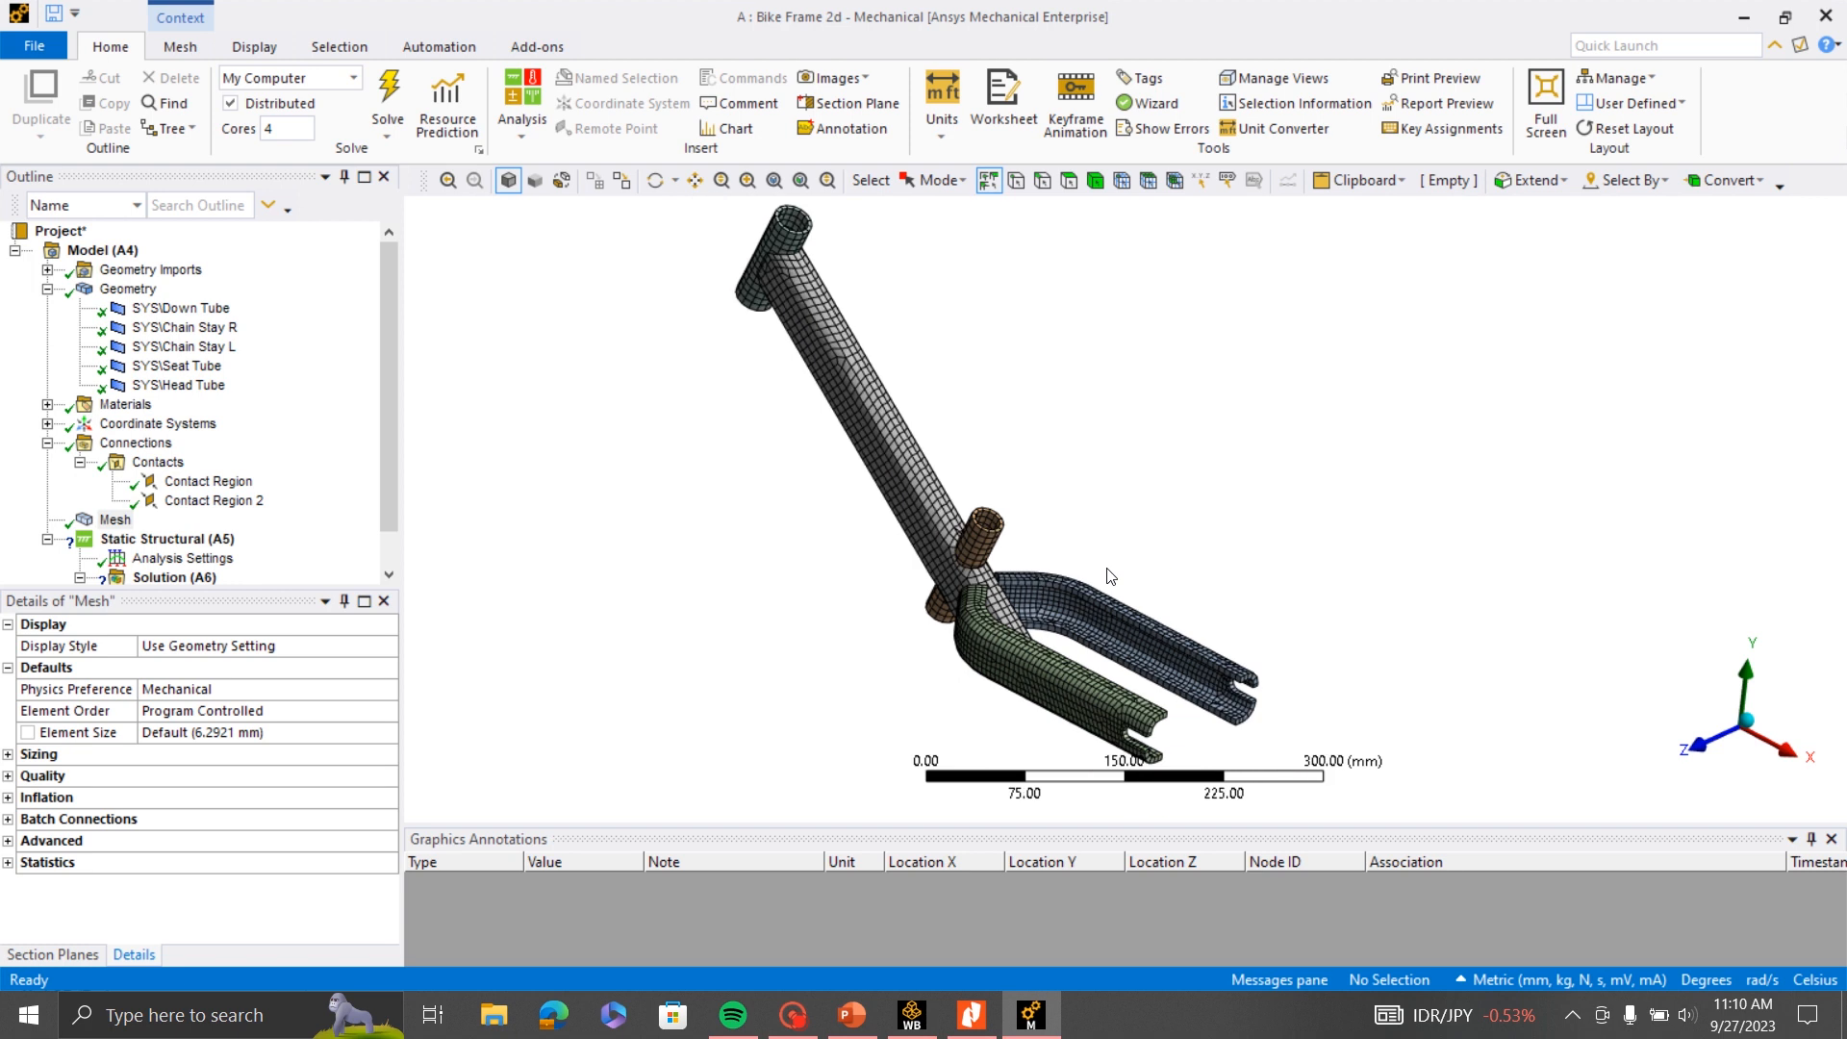
middle_click_drag(1178, 486, 1093, 457)
scroll(1051, 605, "up", 2)
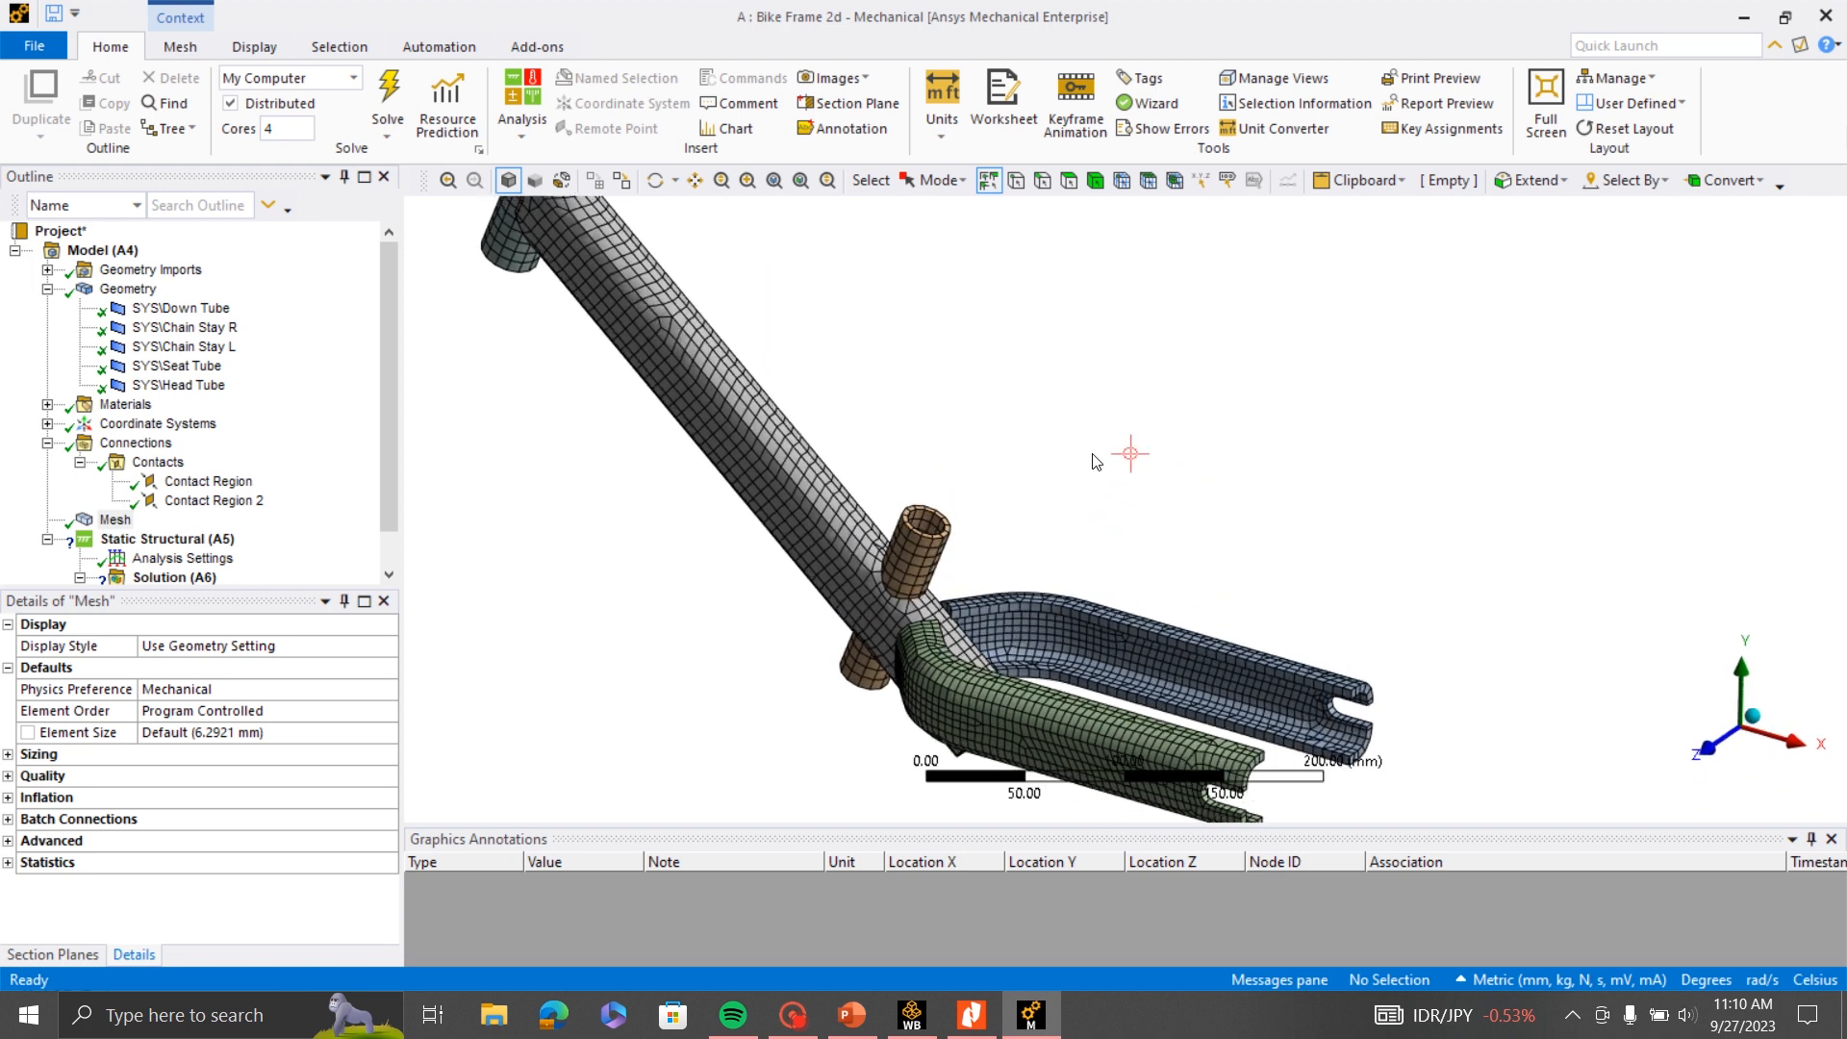
scroll(1122, 536, "down", 2)
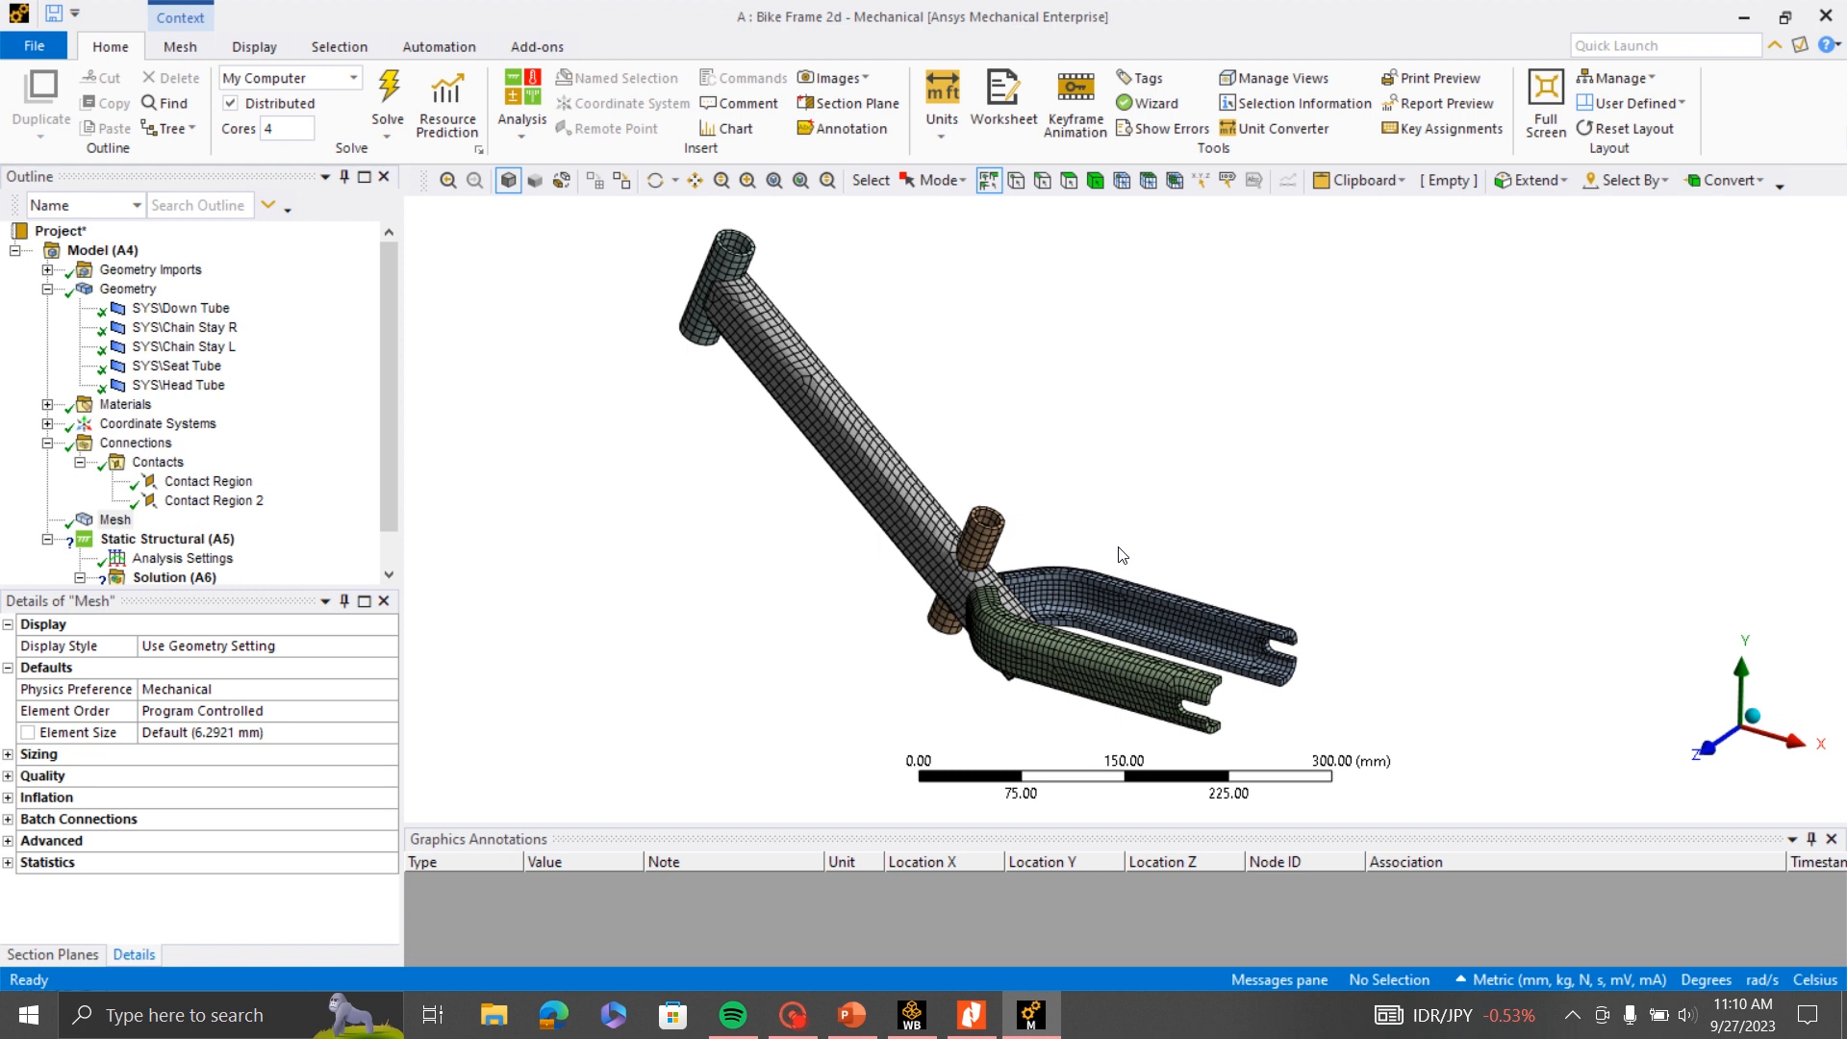
scroll(1120, 551, "up", 1)
scroll(1127, 575, "down", 3)
scroll(1059, 573, "up", 4)
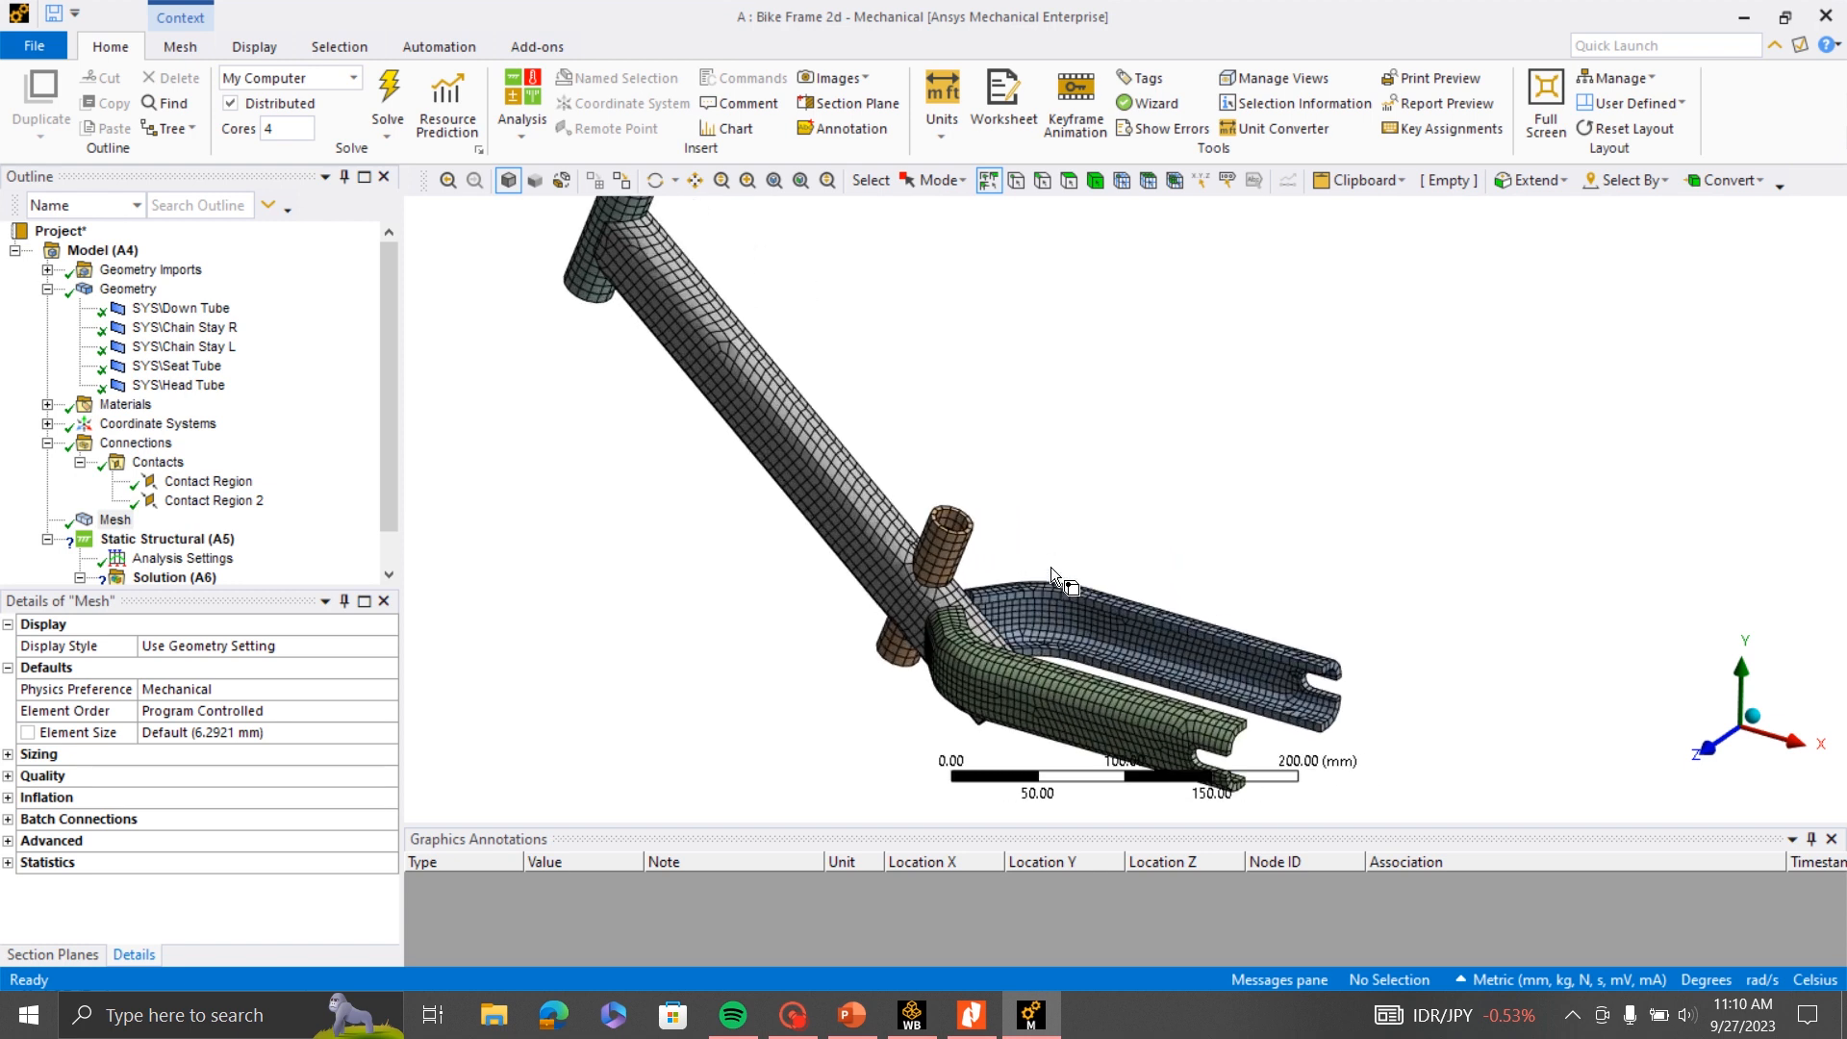
scroll(1094, 544, "down", 2)
middle_click_drag(1064, 541, 1173, 528)
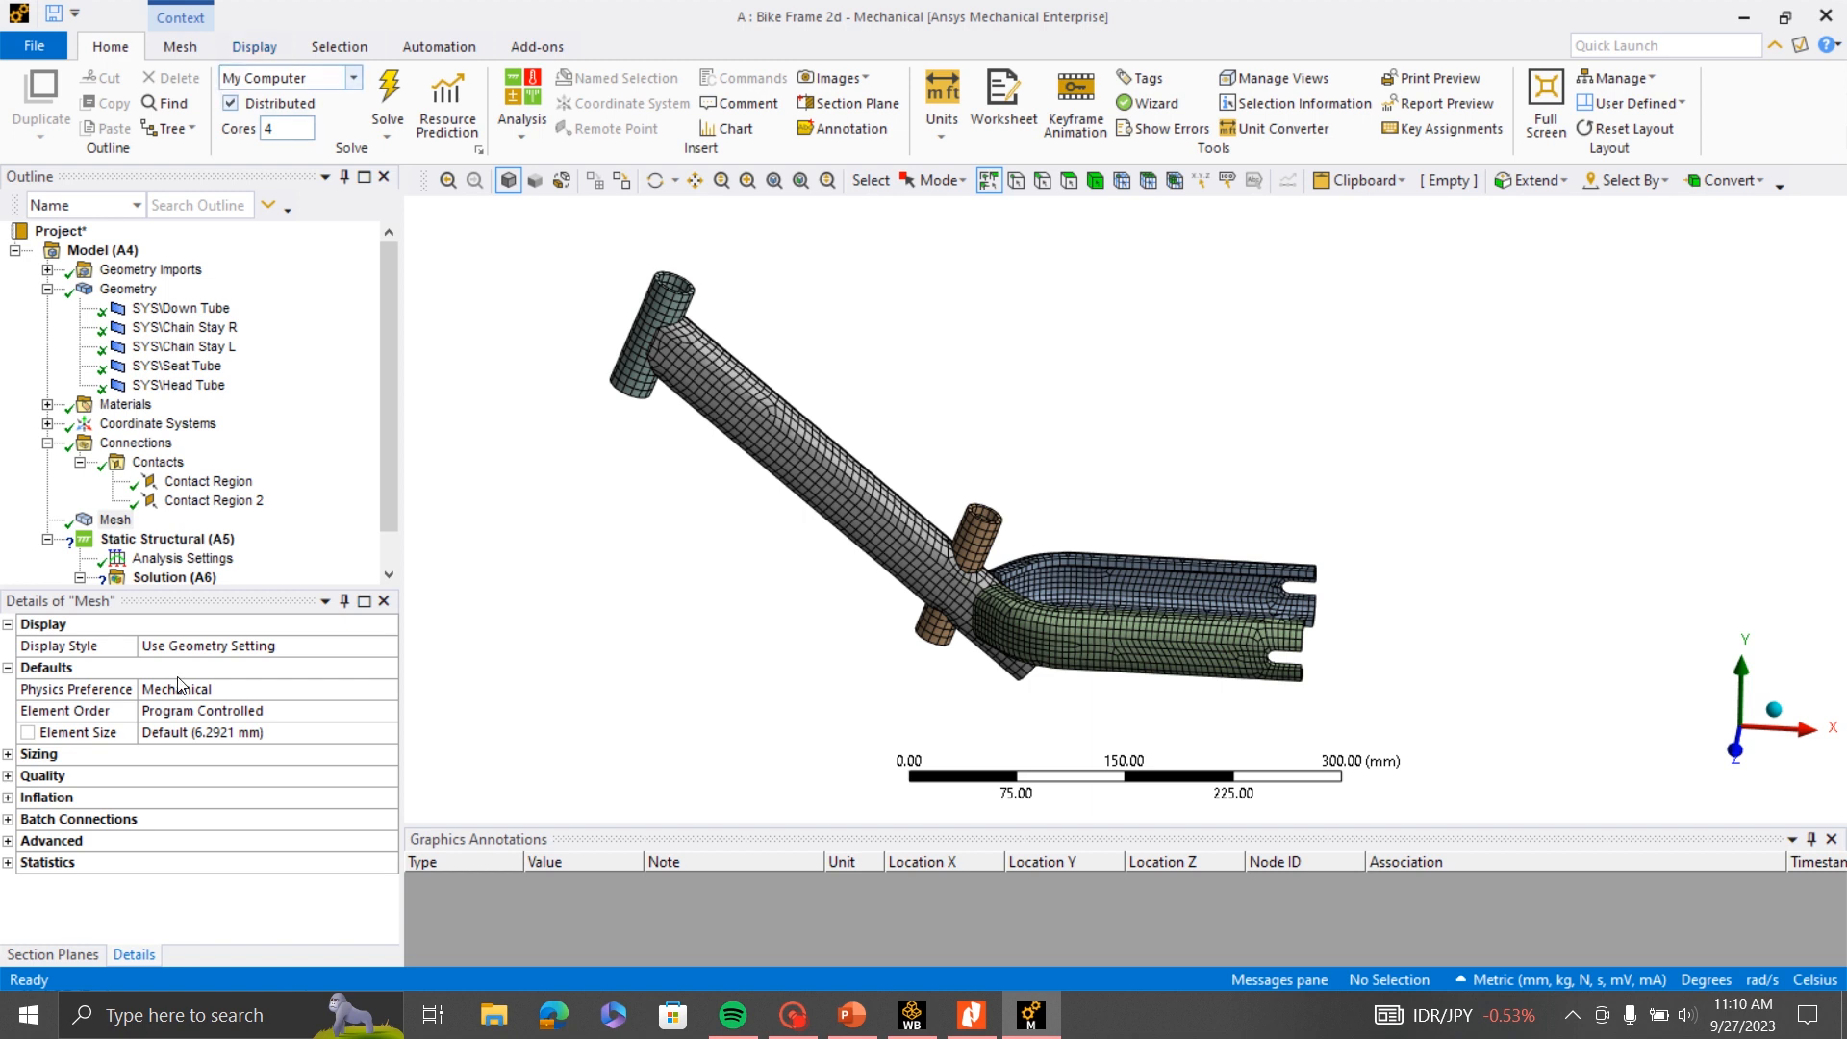
- Check which bodies the two automatic contact regions pair and delete both regions
left_click(216, 486)
left_click(212, 500)
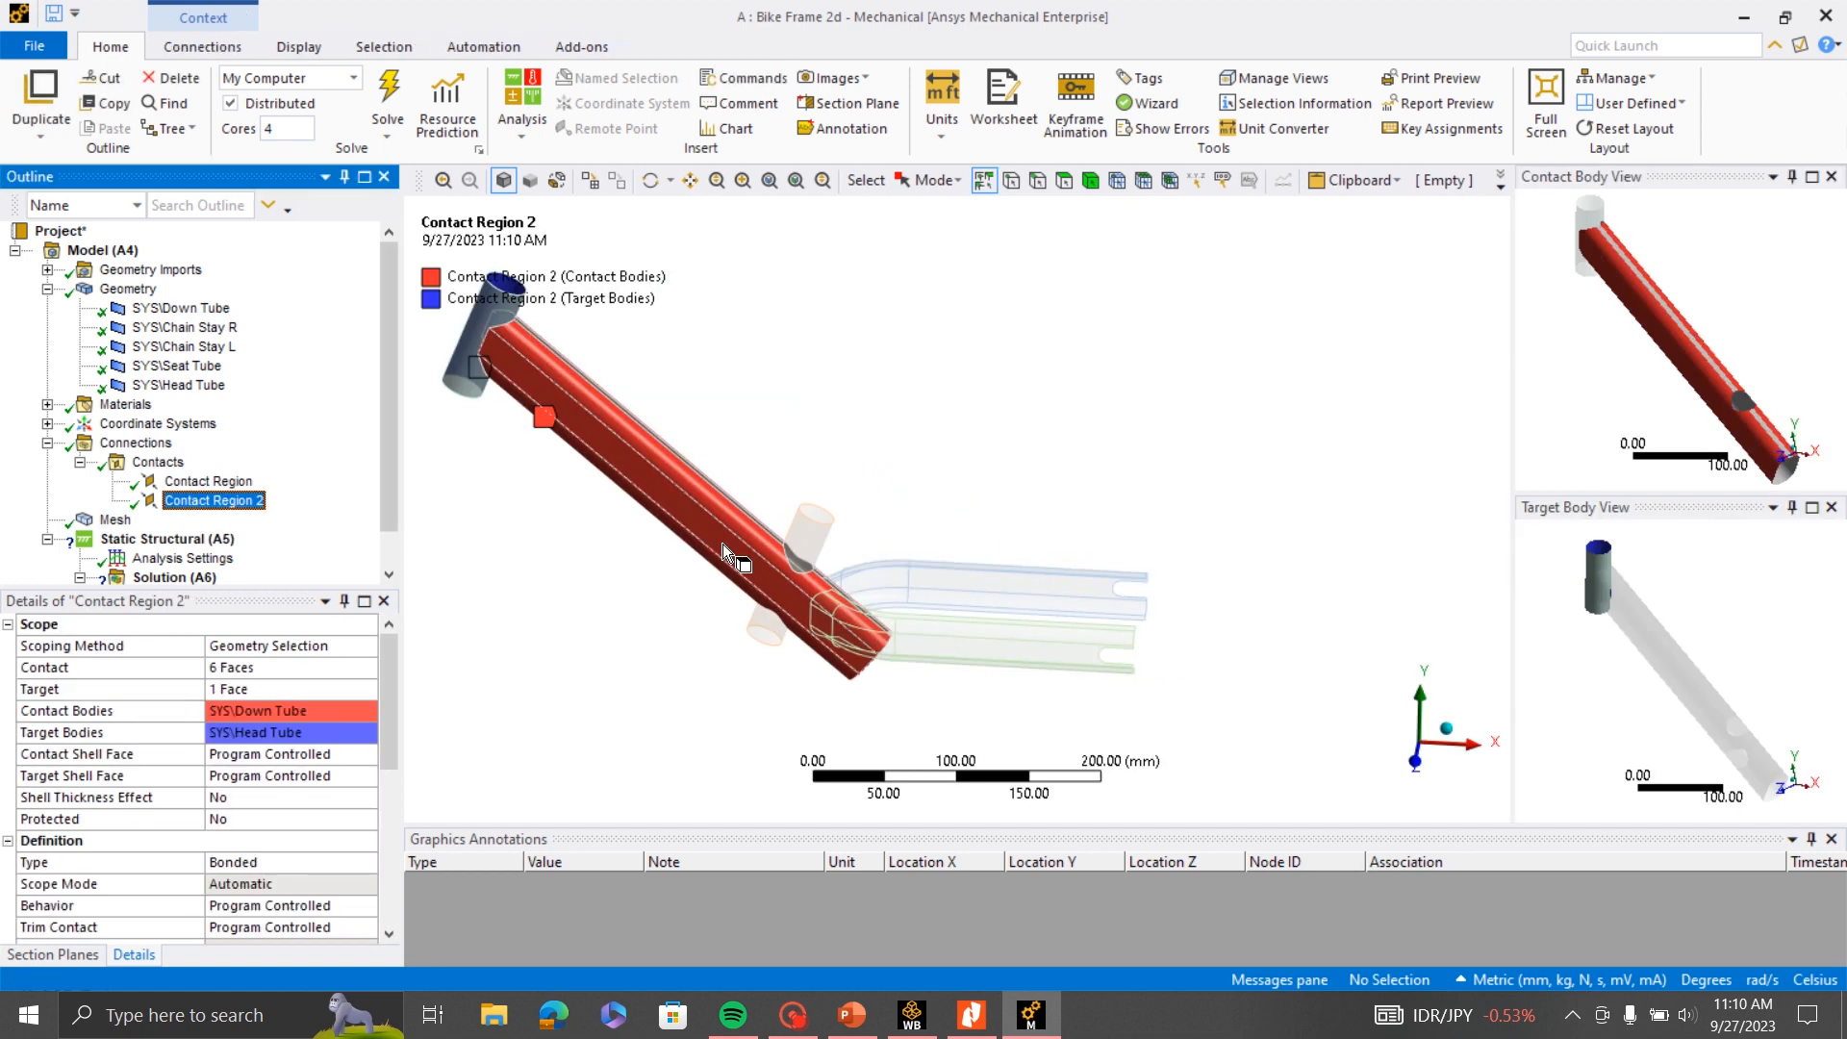
middle_click_drag(981, 569, 1005, 620)
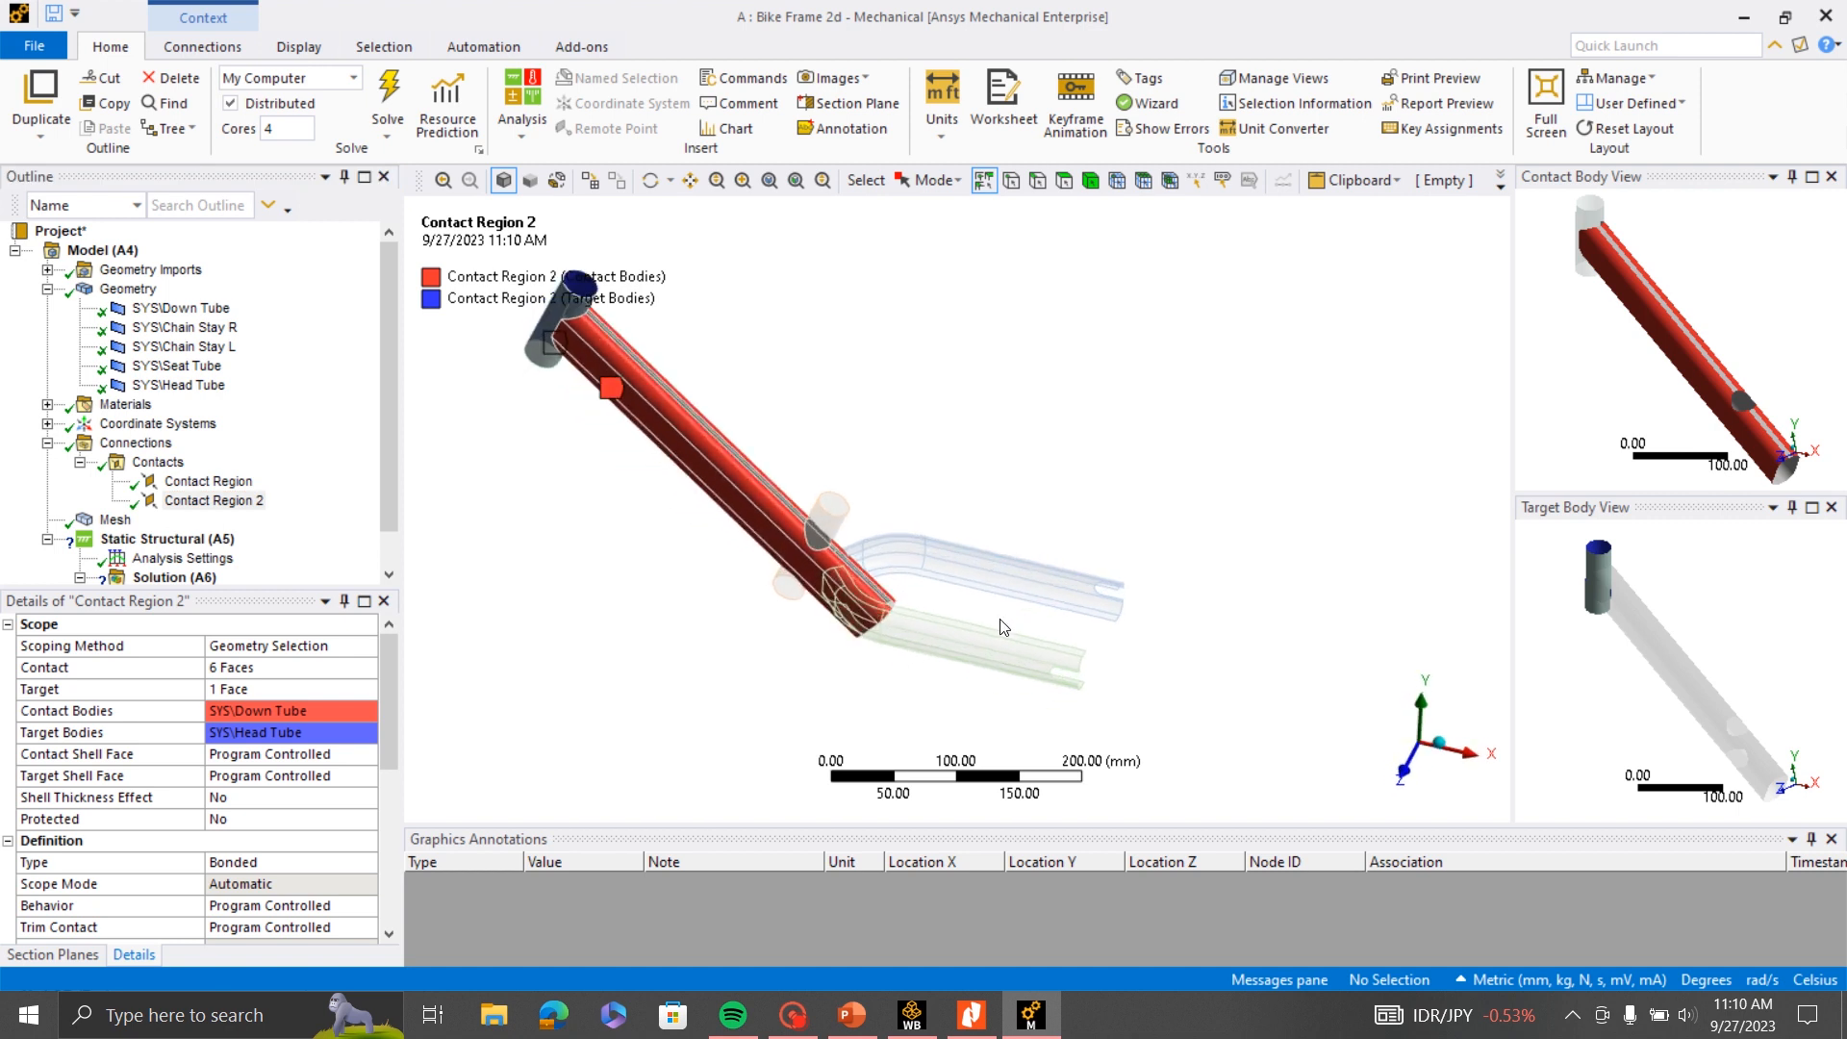
left_click(207, 481, "ctrl")
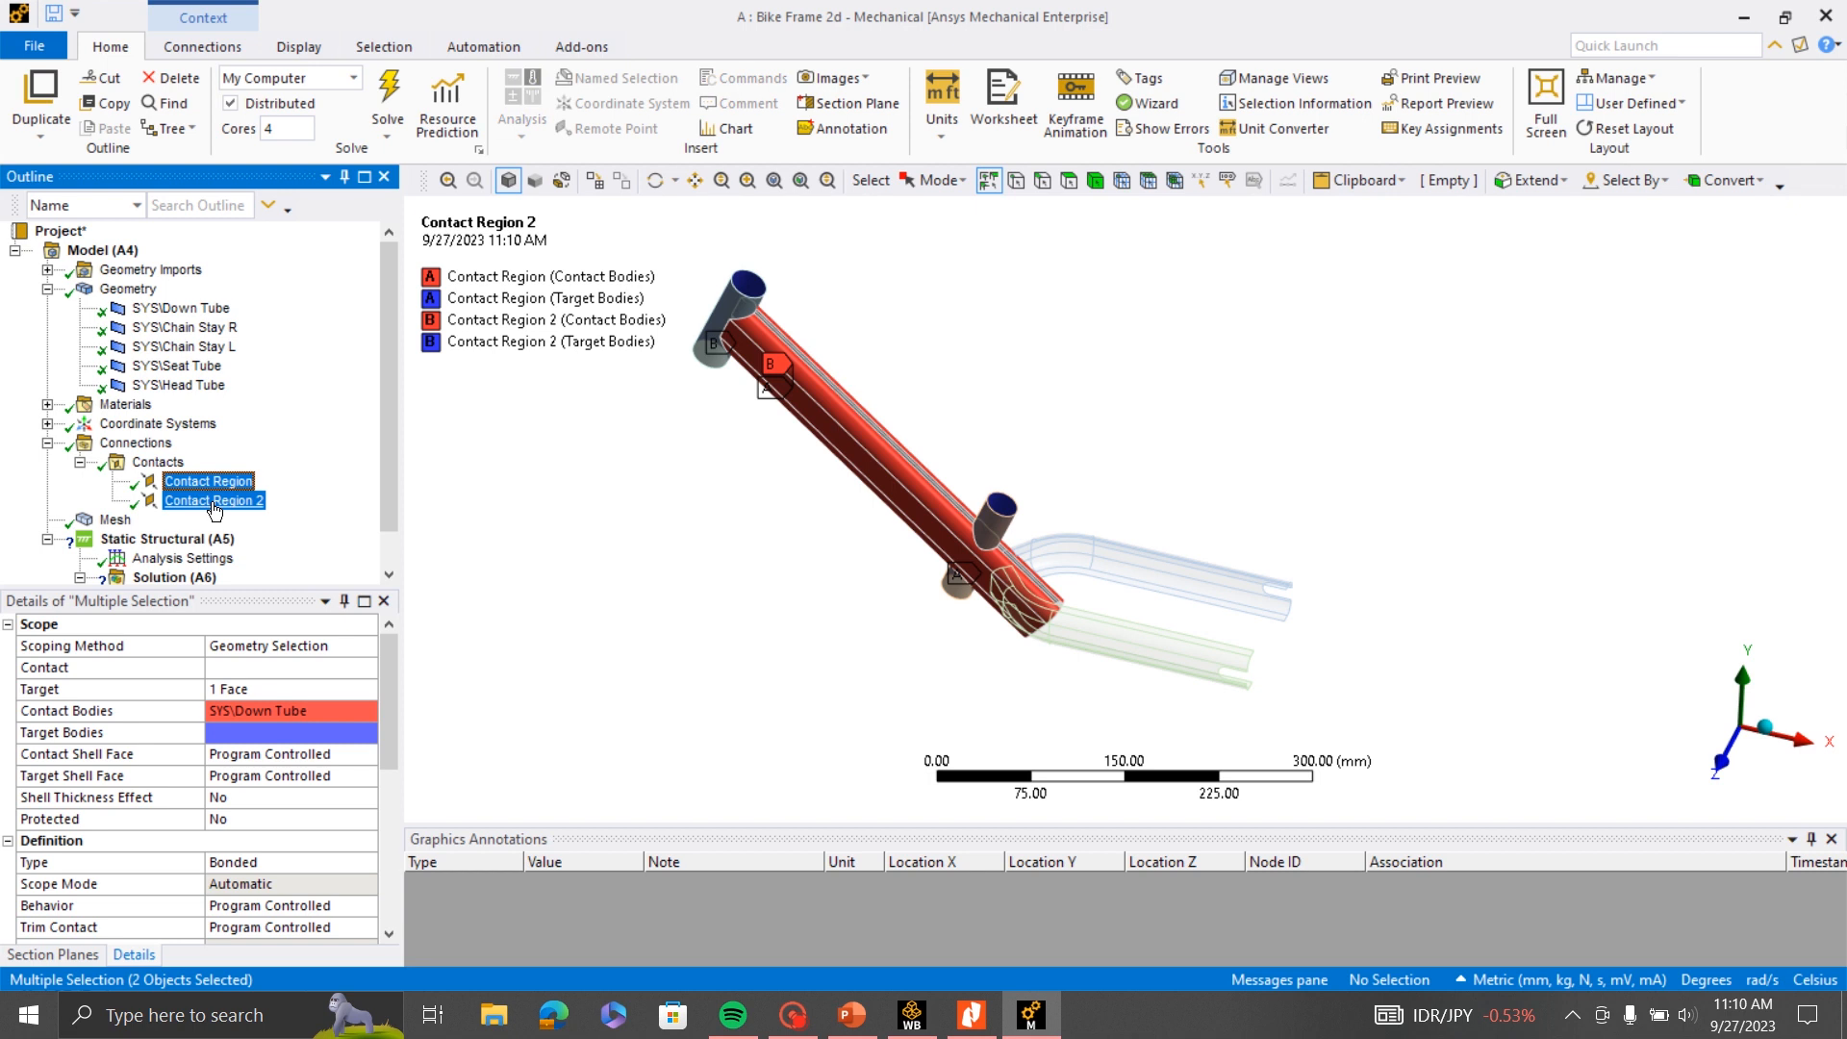
right_click(252, 502)
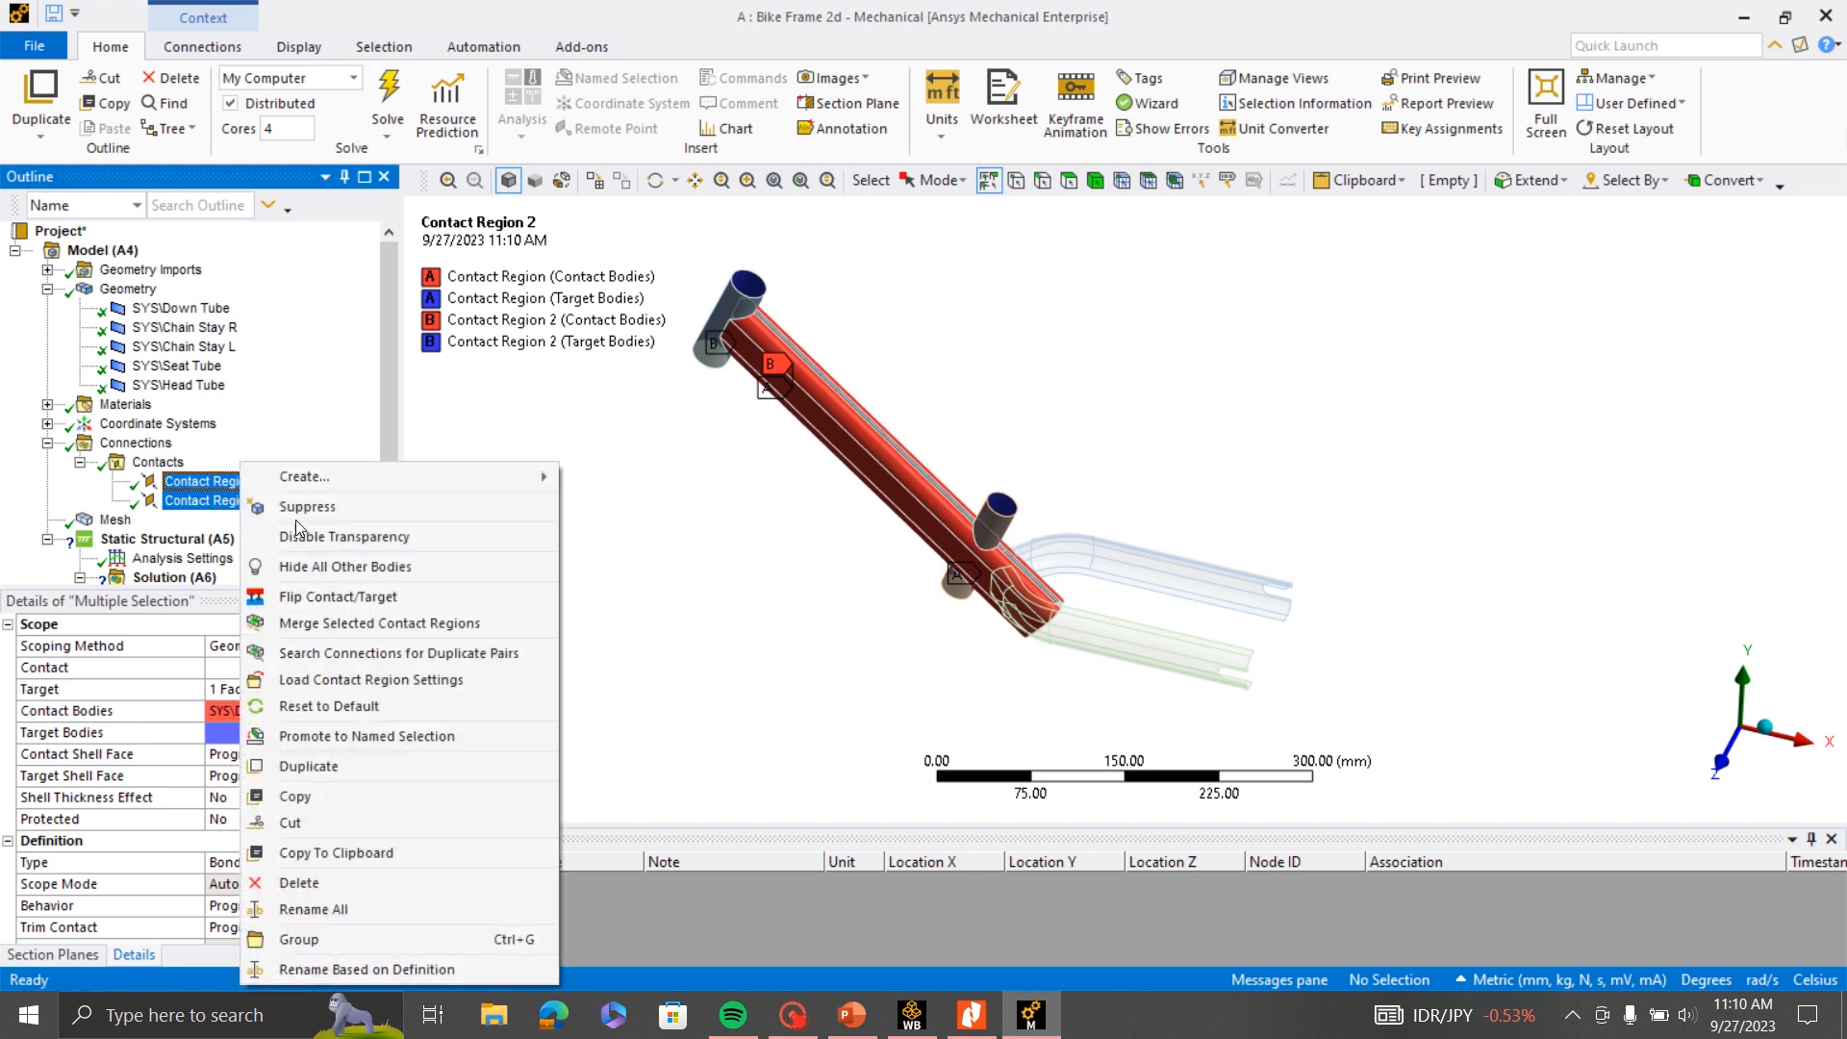
left_click(299, 882)
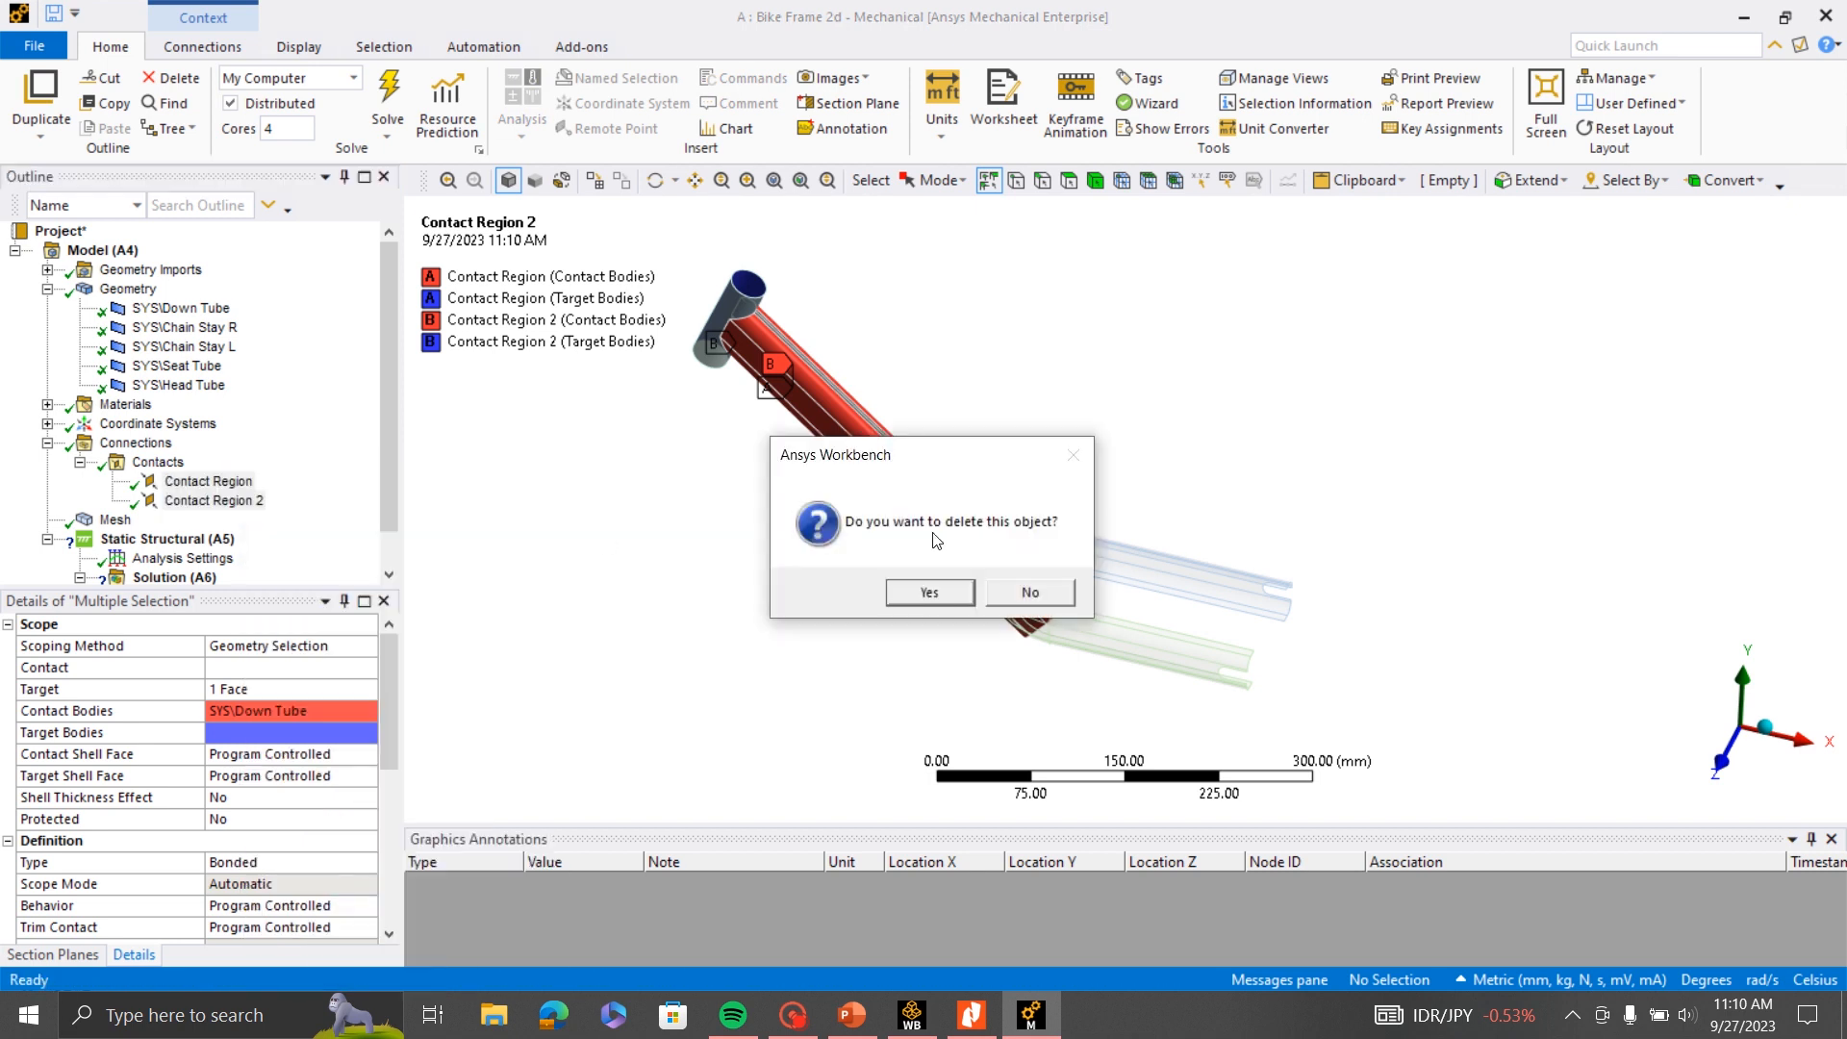
left_click(929, 593)
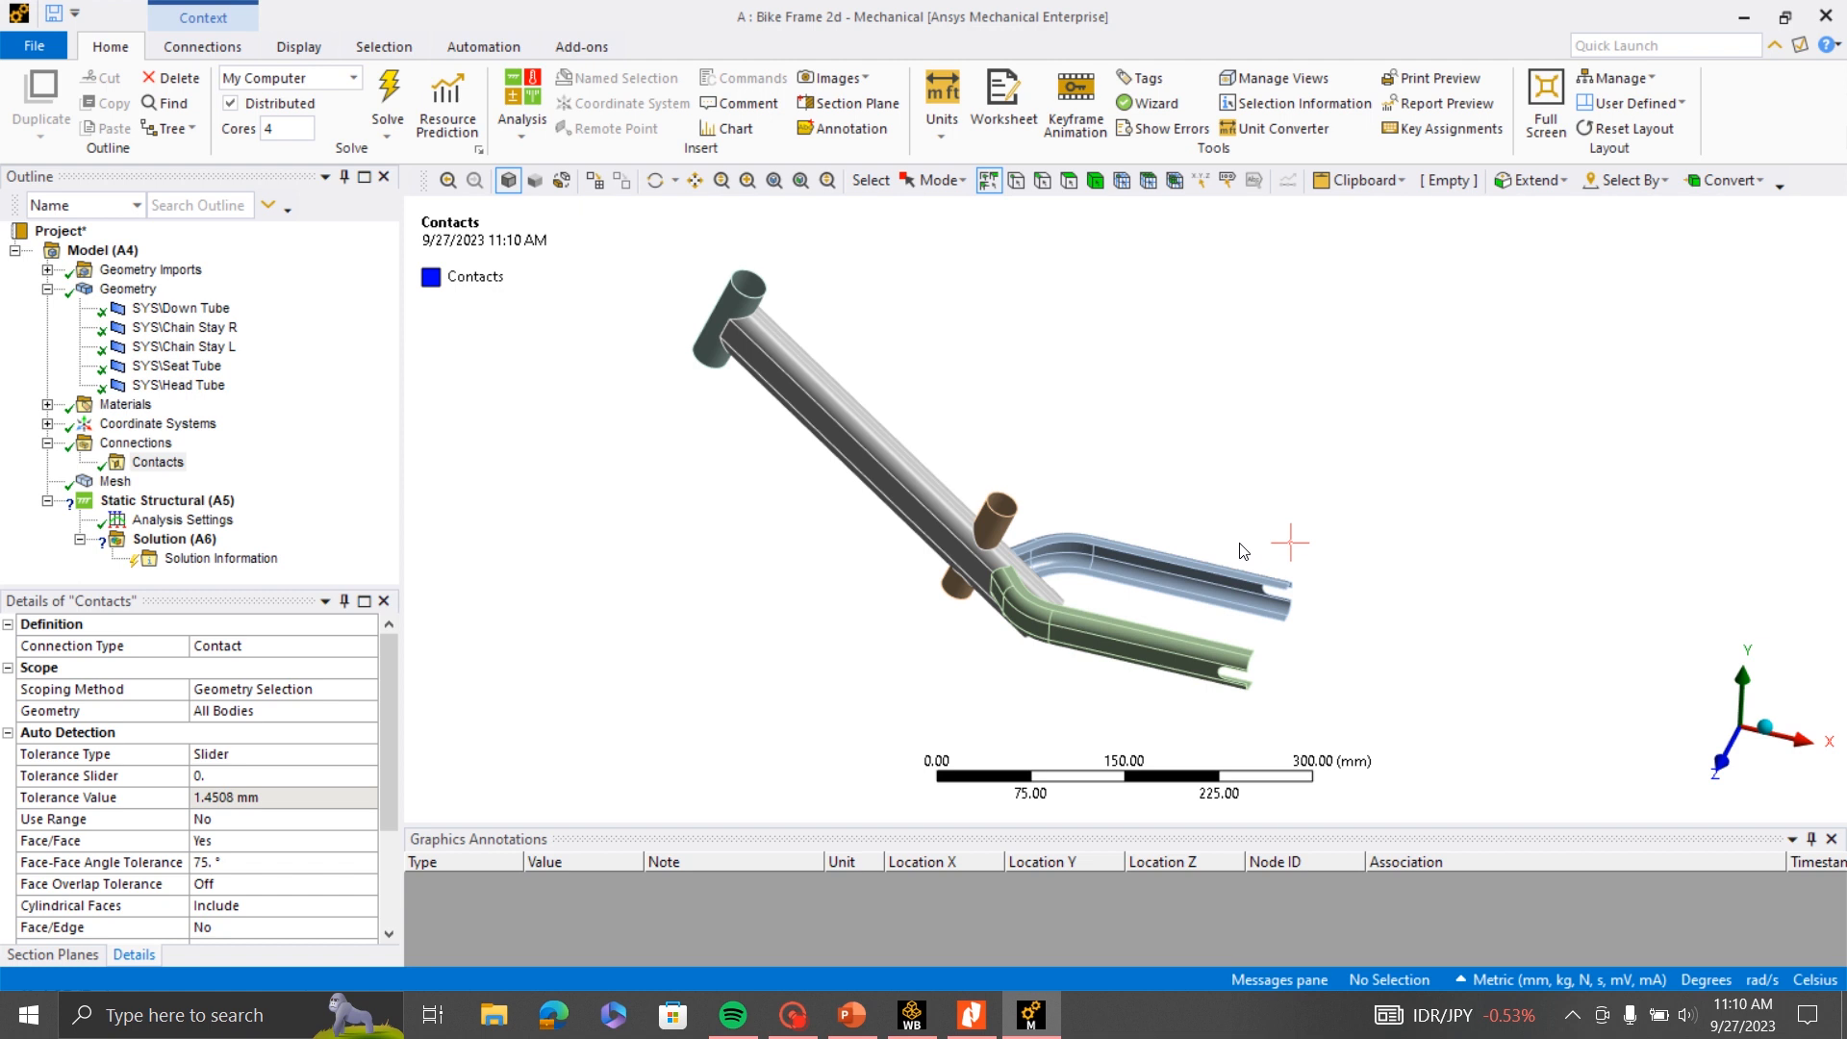
- Explode the frame view slightly about the assembly center to separate the tubes at their joints
scroll(1065, 541, "up", 3)
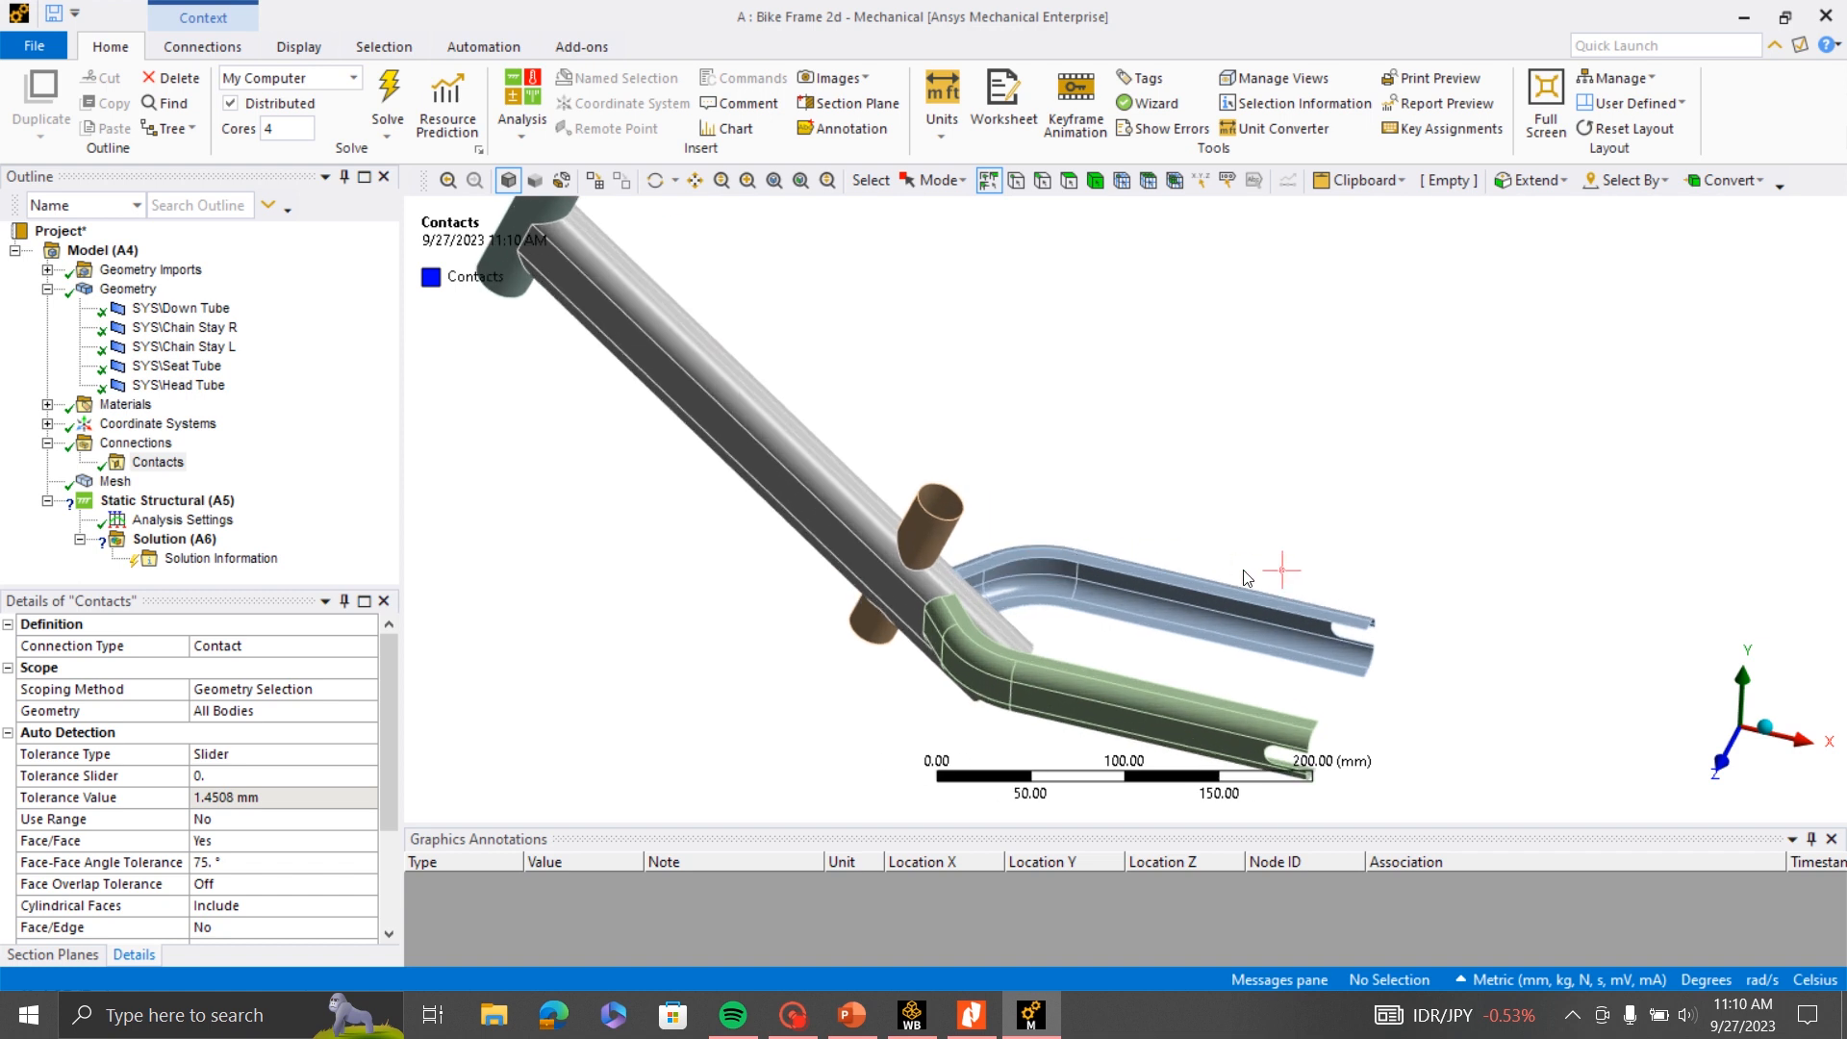
scroll(1065, 563, "down", 4)
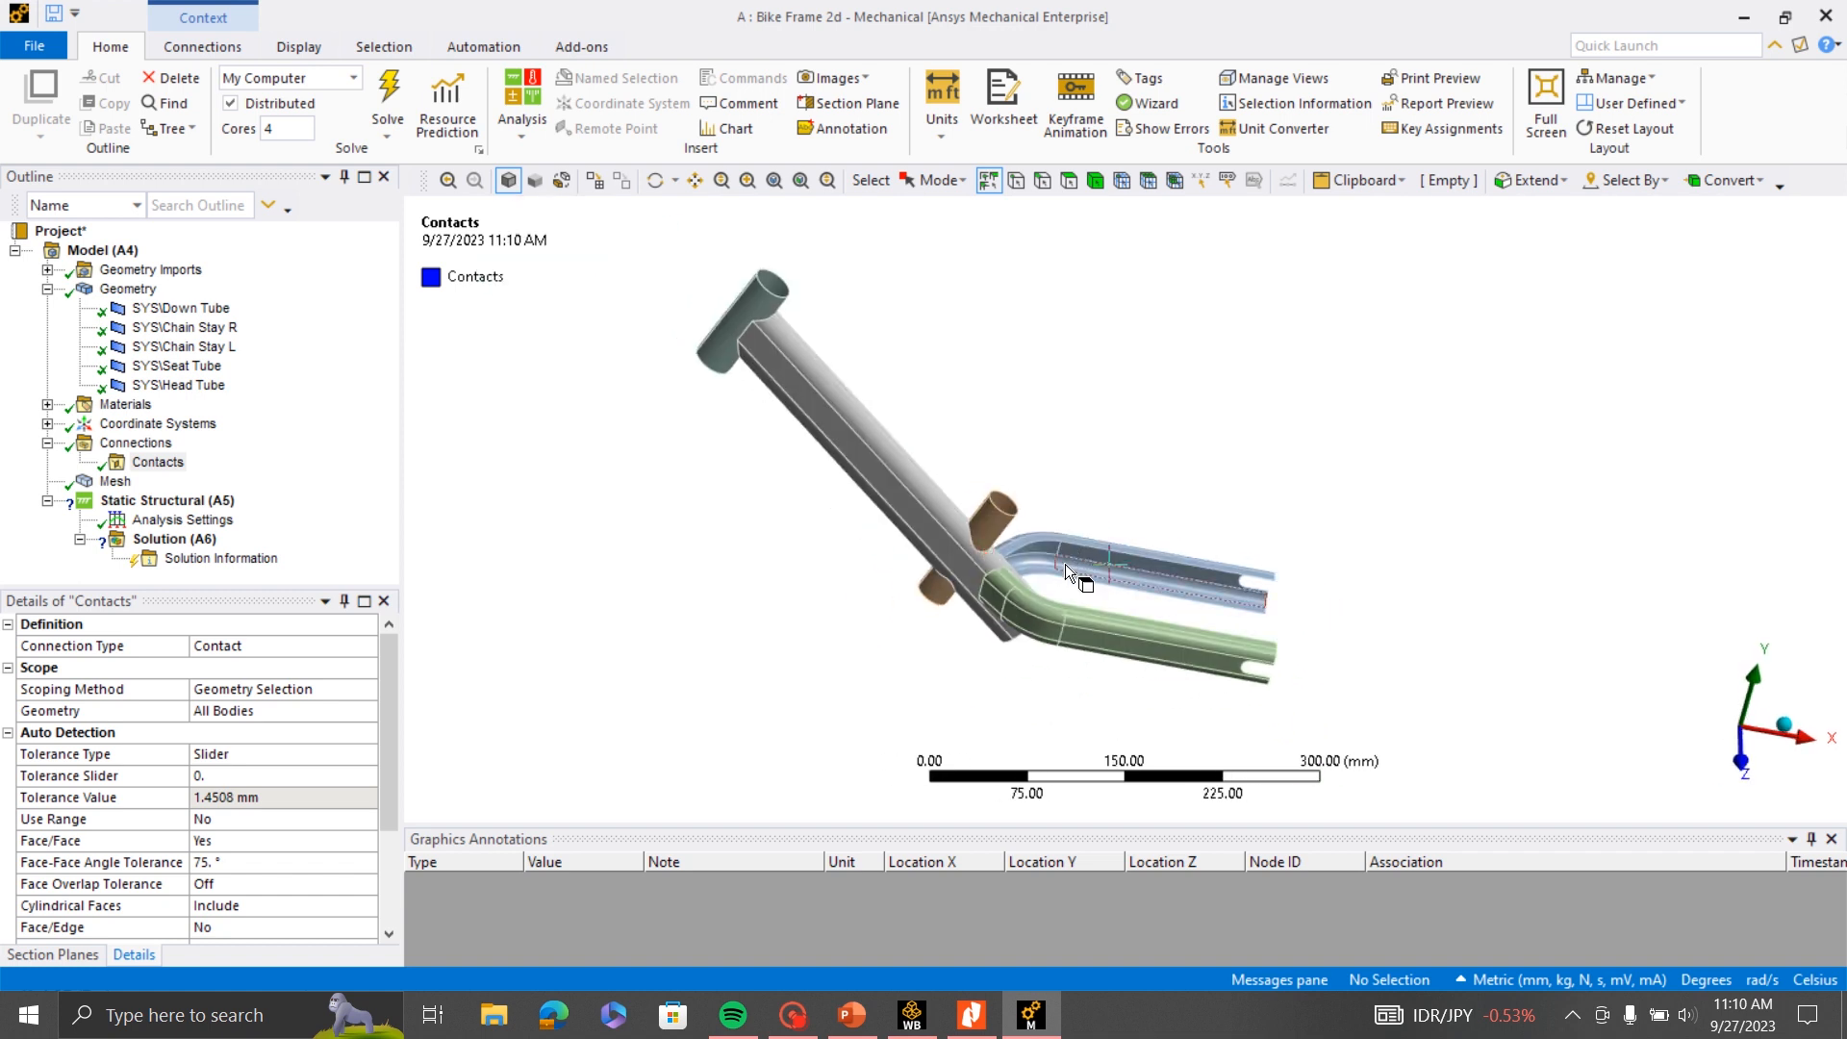
scroll(1065, 564, "up", 1)
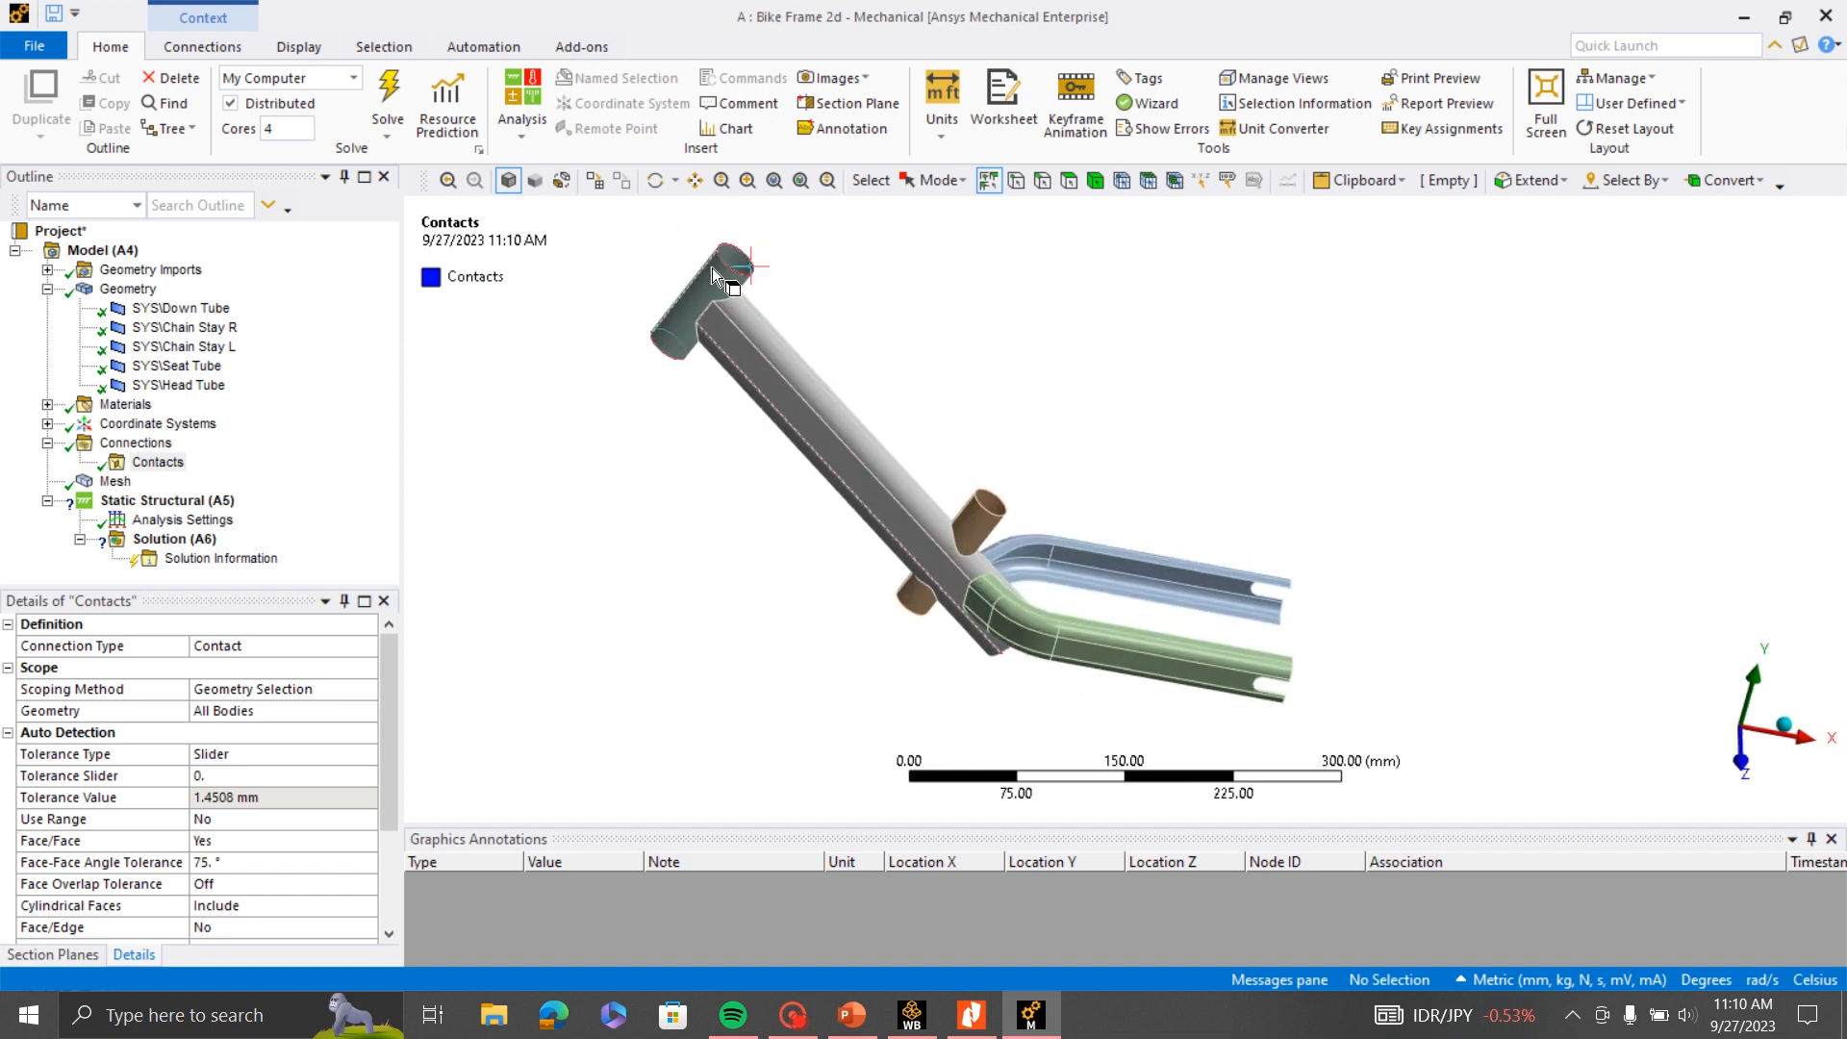
scroll(991, 471, "up", 2)
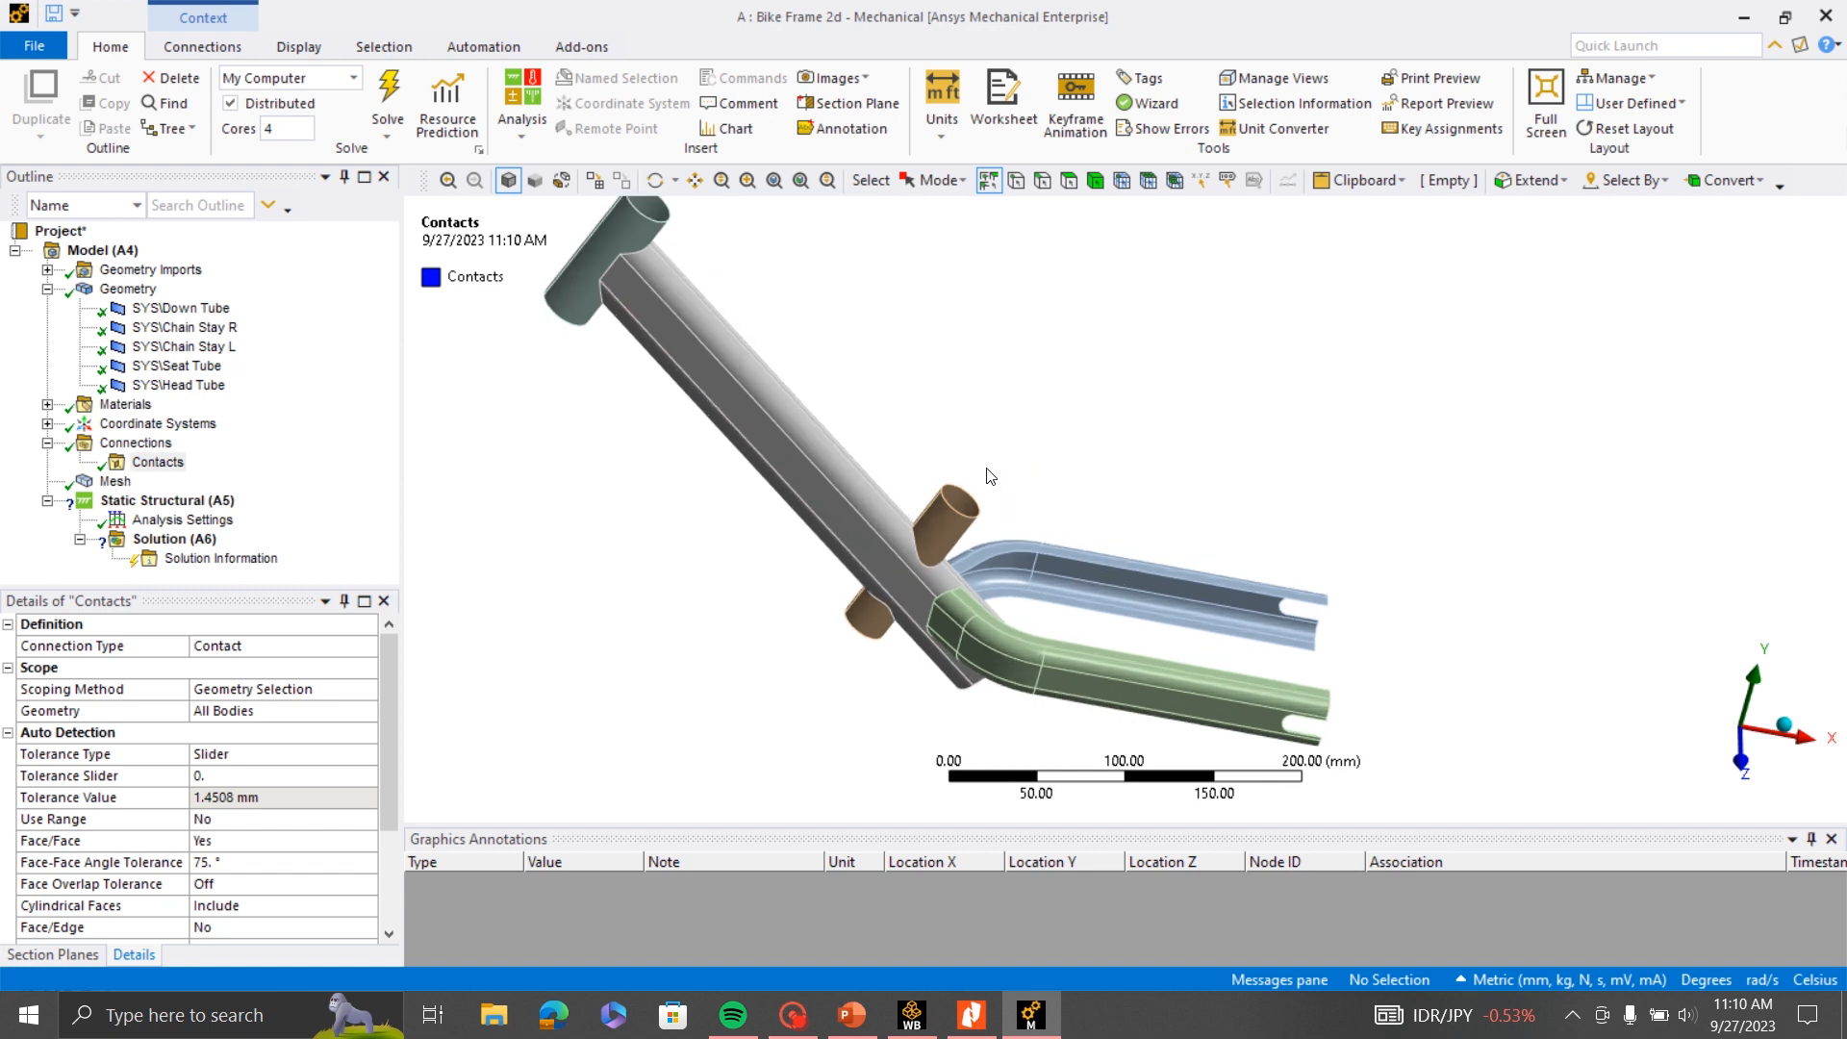
scroll(1048, 492, "down", 1)
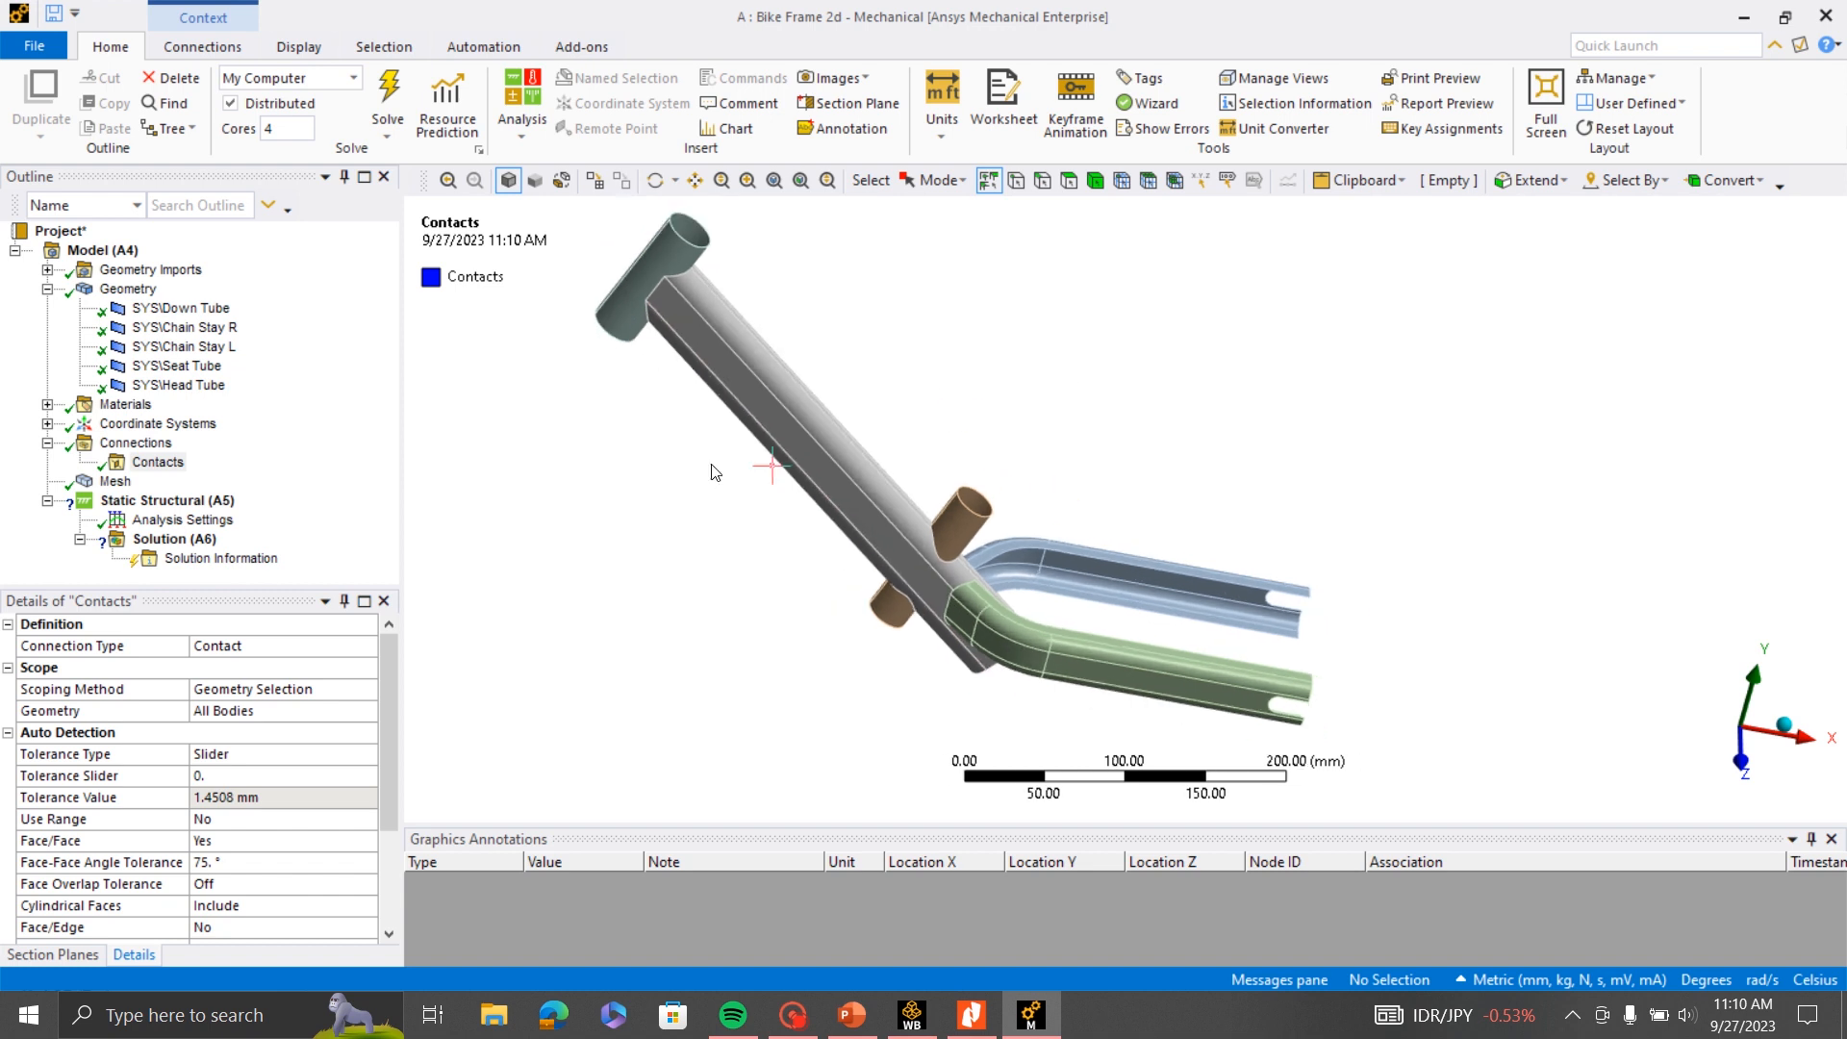
left_click(299, 47)
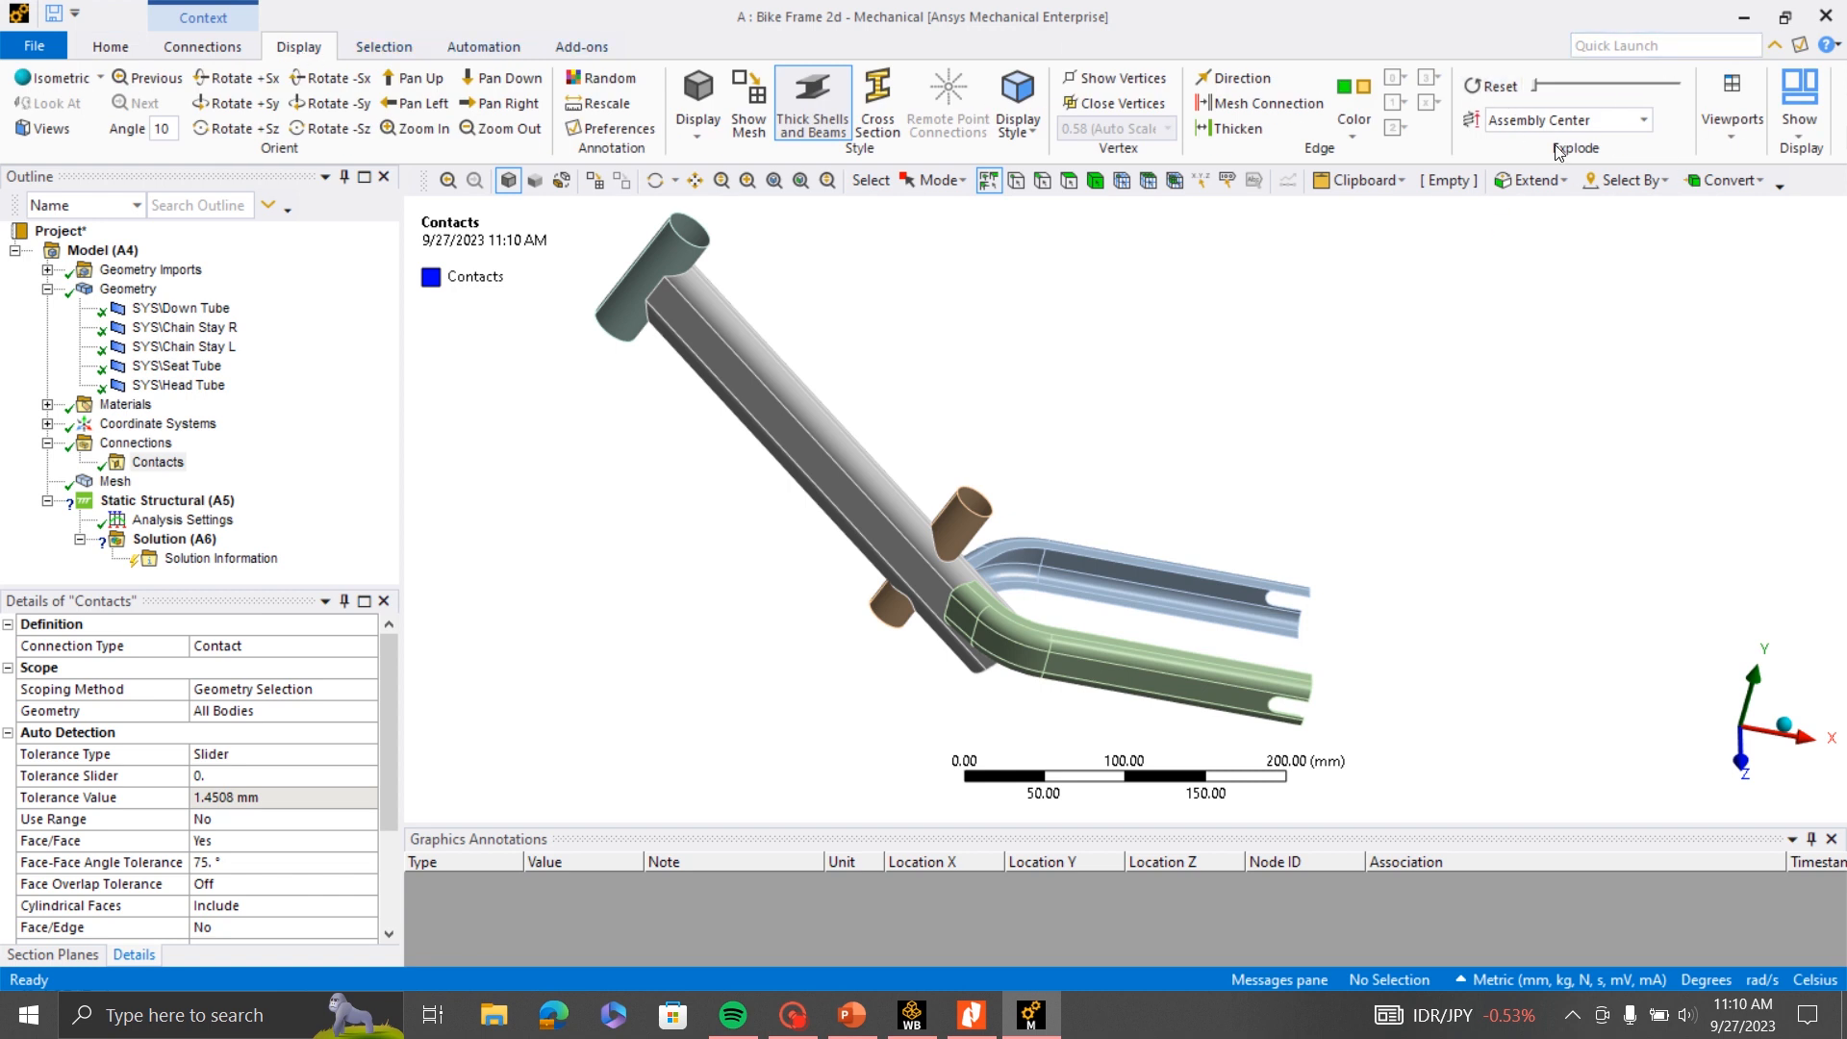
left_click(1533, 93)
left_click_drag(1536, 89, 1561, 90)
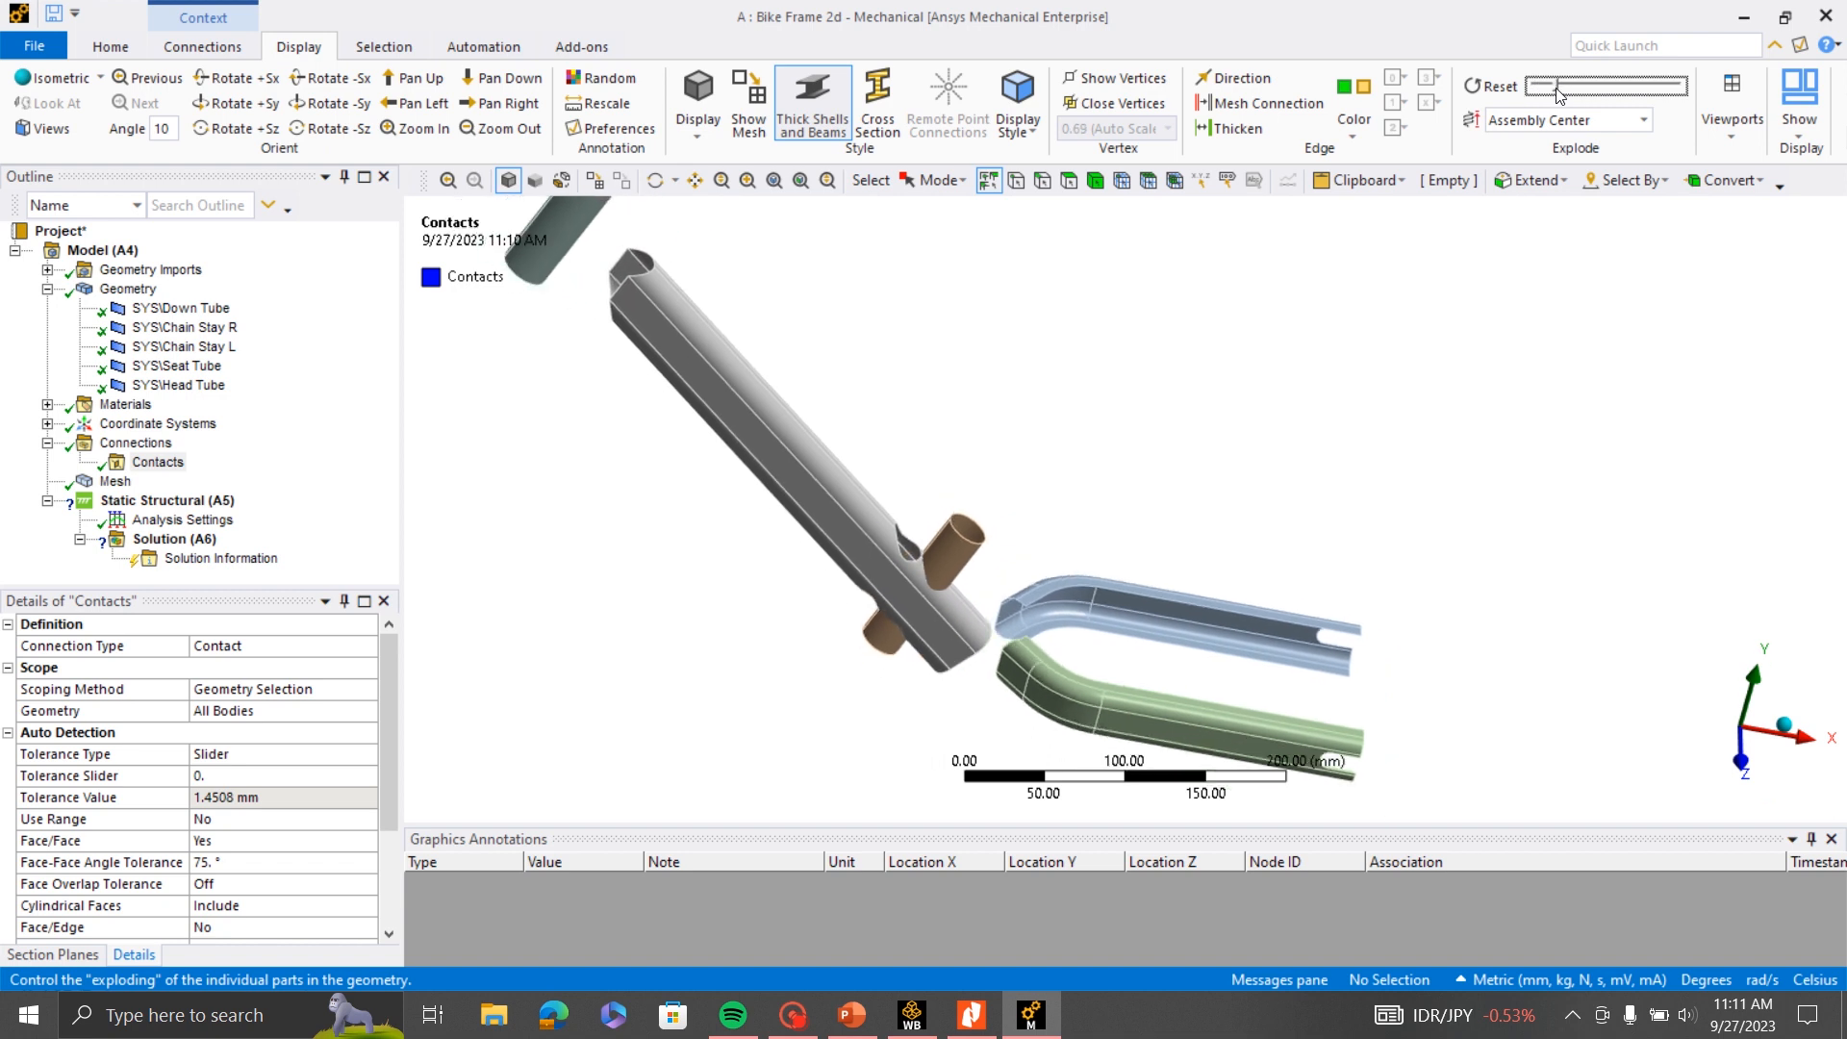
scroll(1256, 645, "down", 3)
middle_click_drag(1202, 497, 1116, 447)
middle_click_drag(1087, 517, 1006, 531)
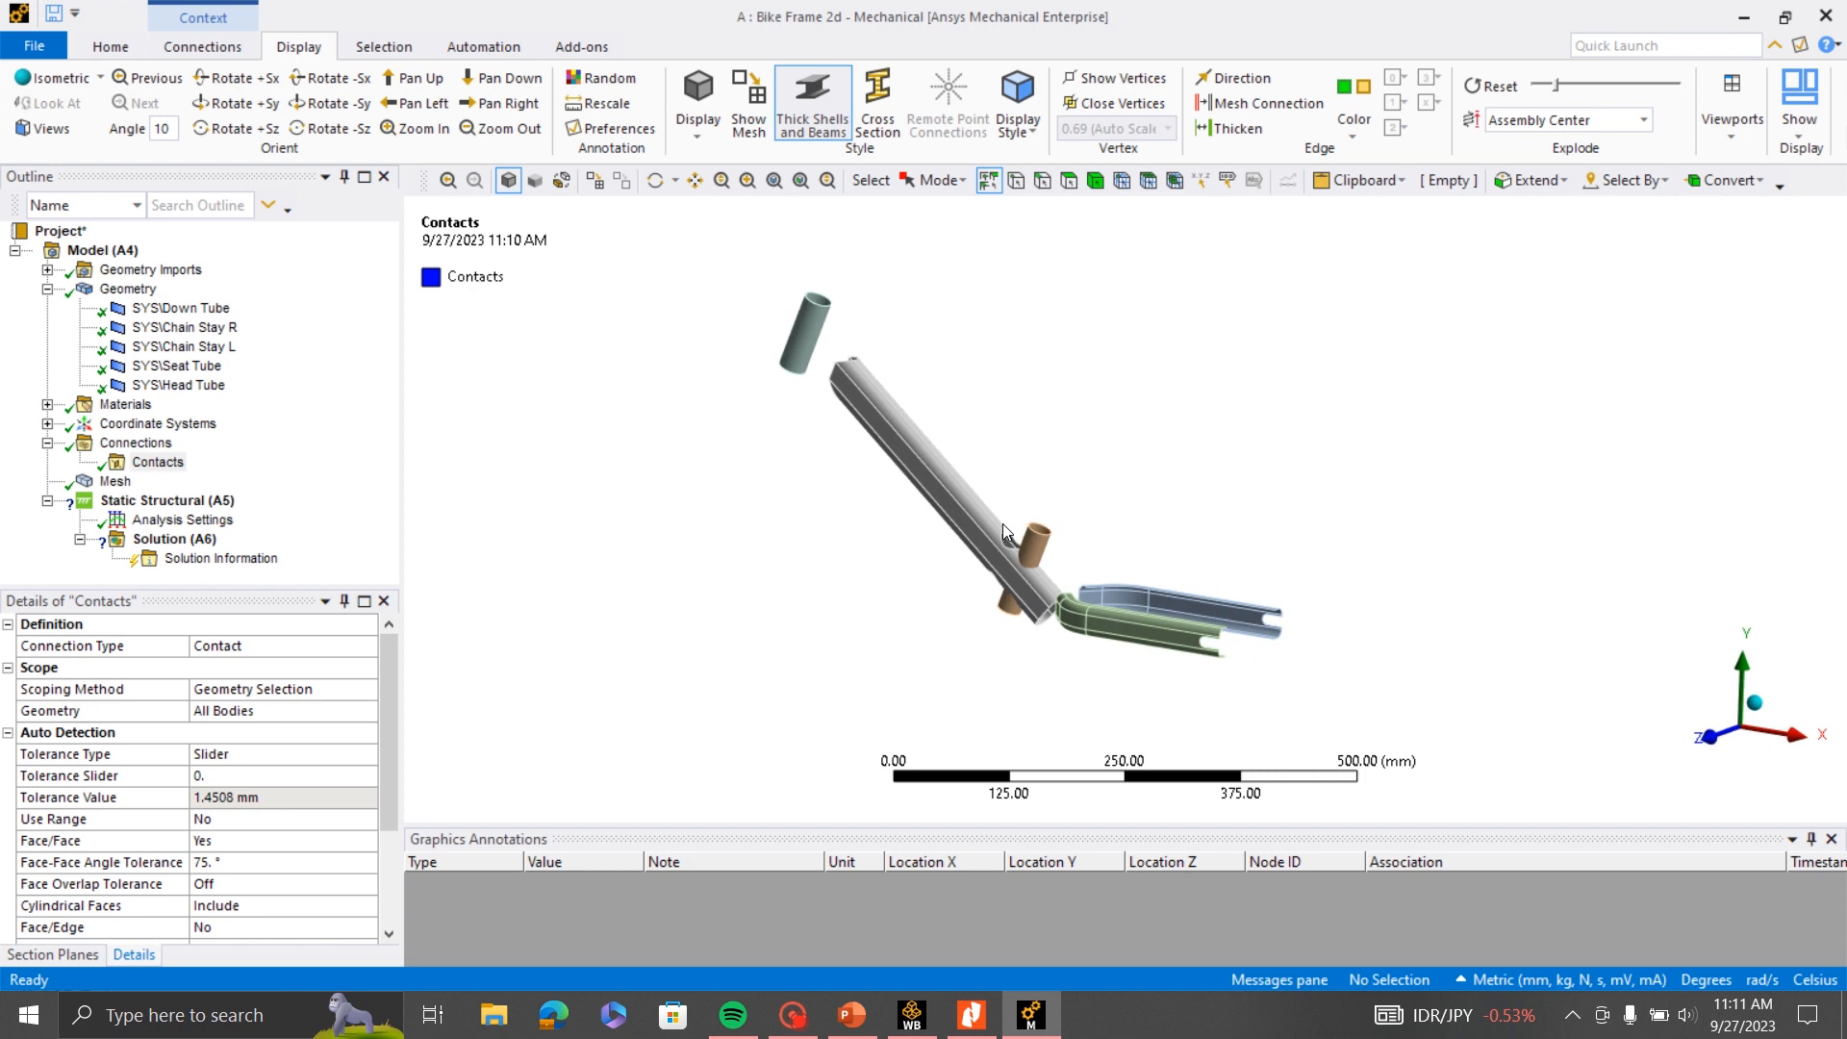
- Insert a manual contact region under the Contacts group
left_click(179, 463)
right_click(179, 463)
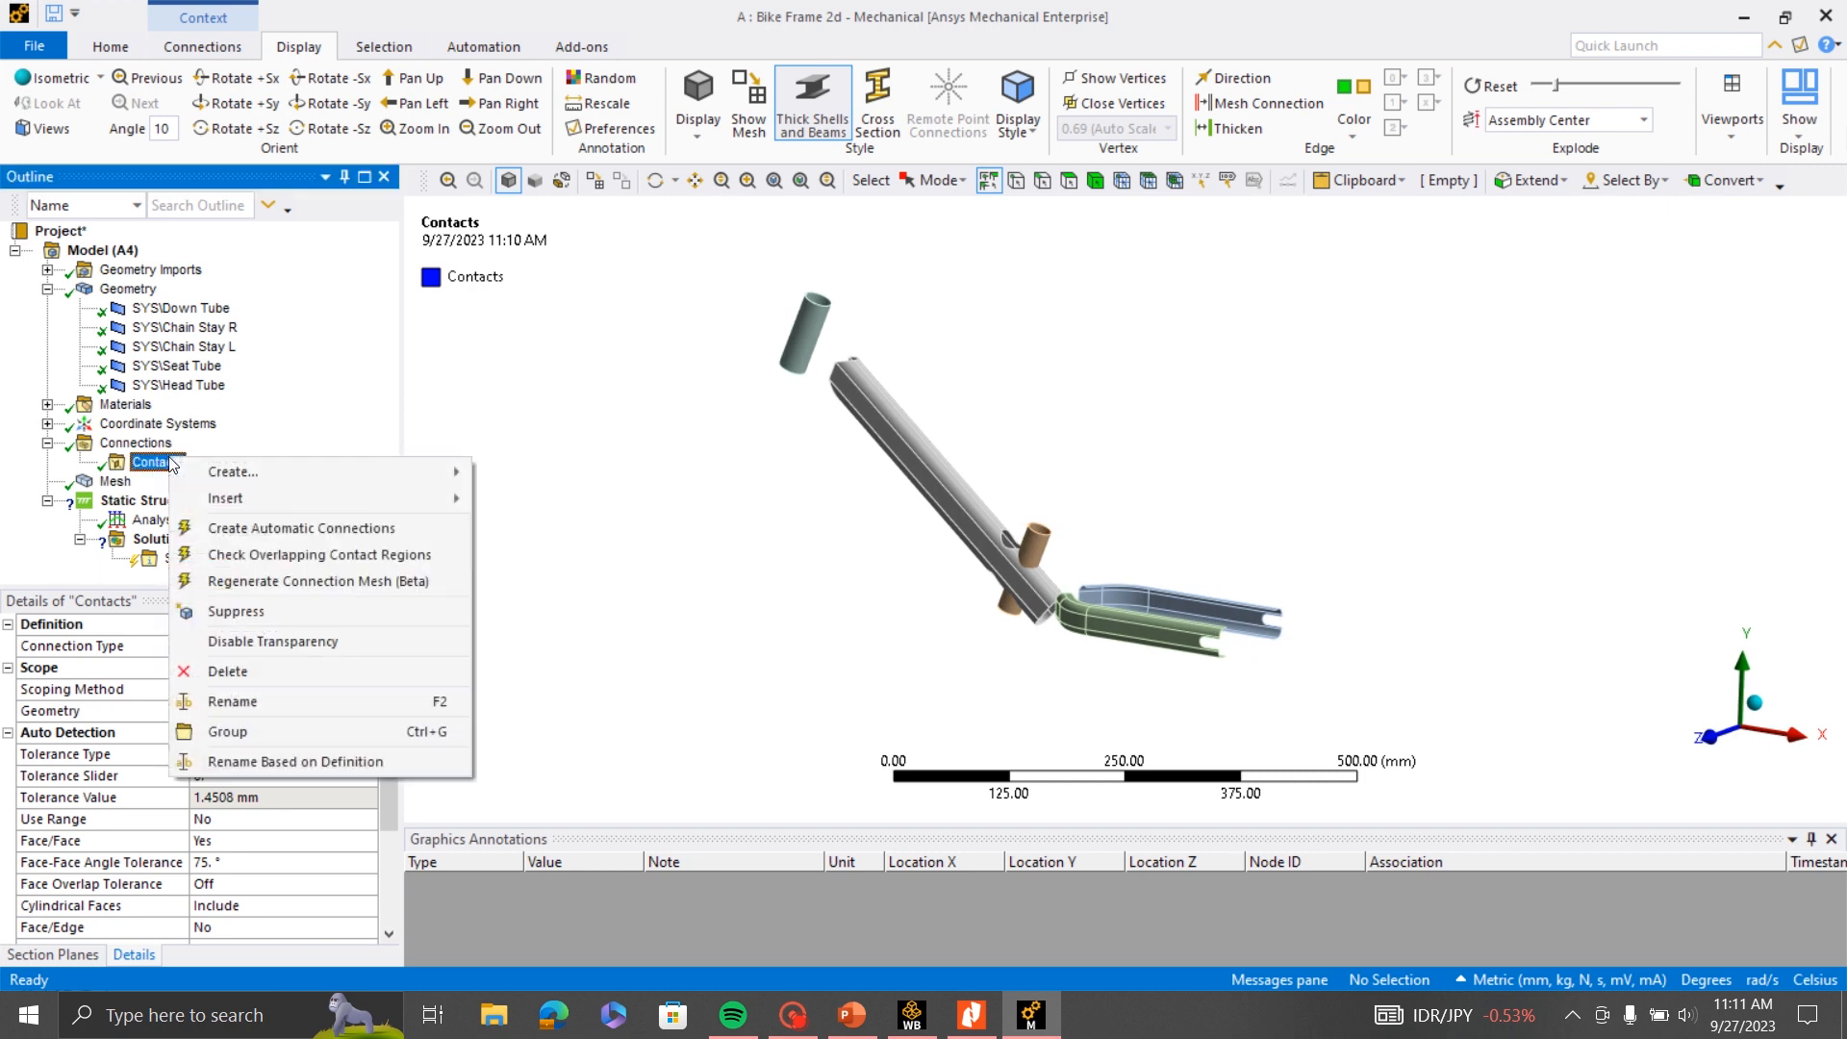
mouse_move(258, 507)
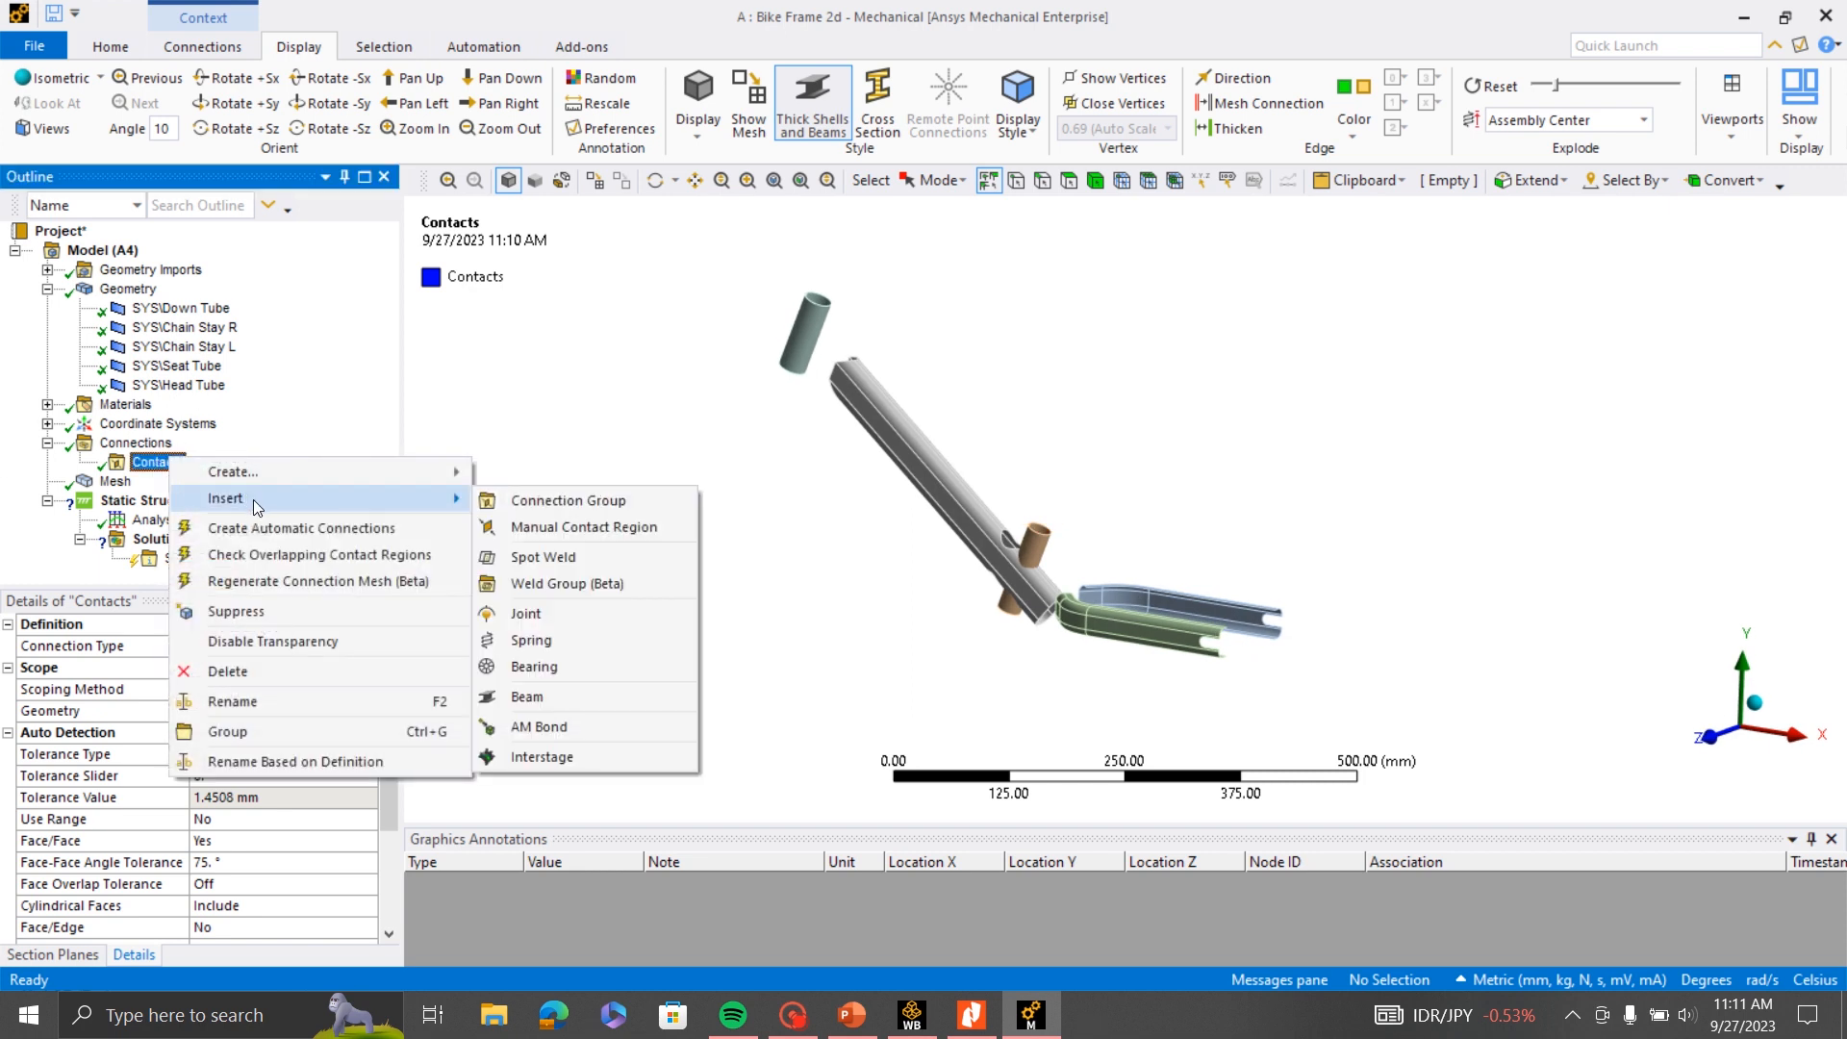
left_click(609, 529)
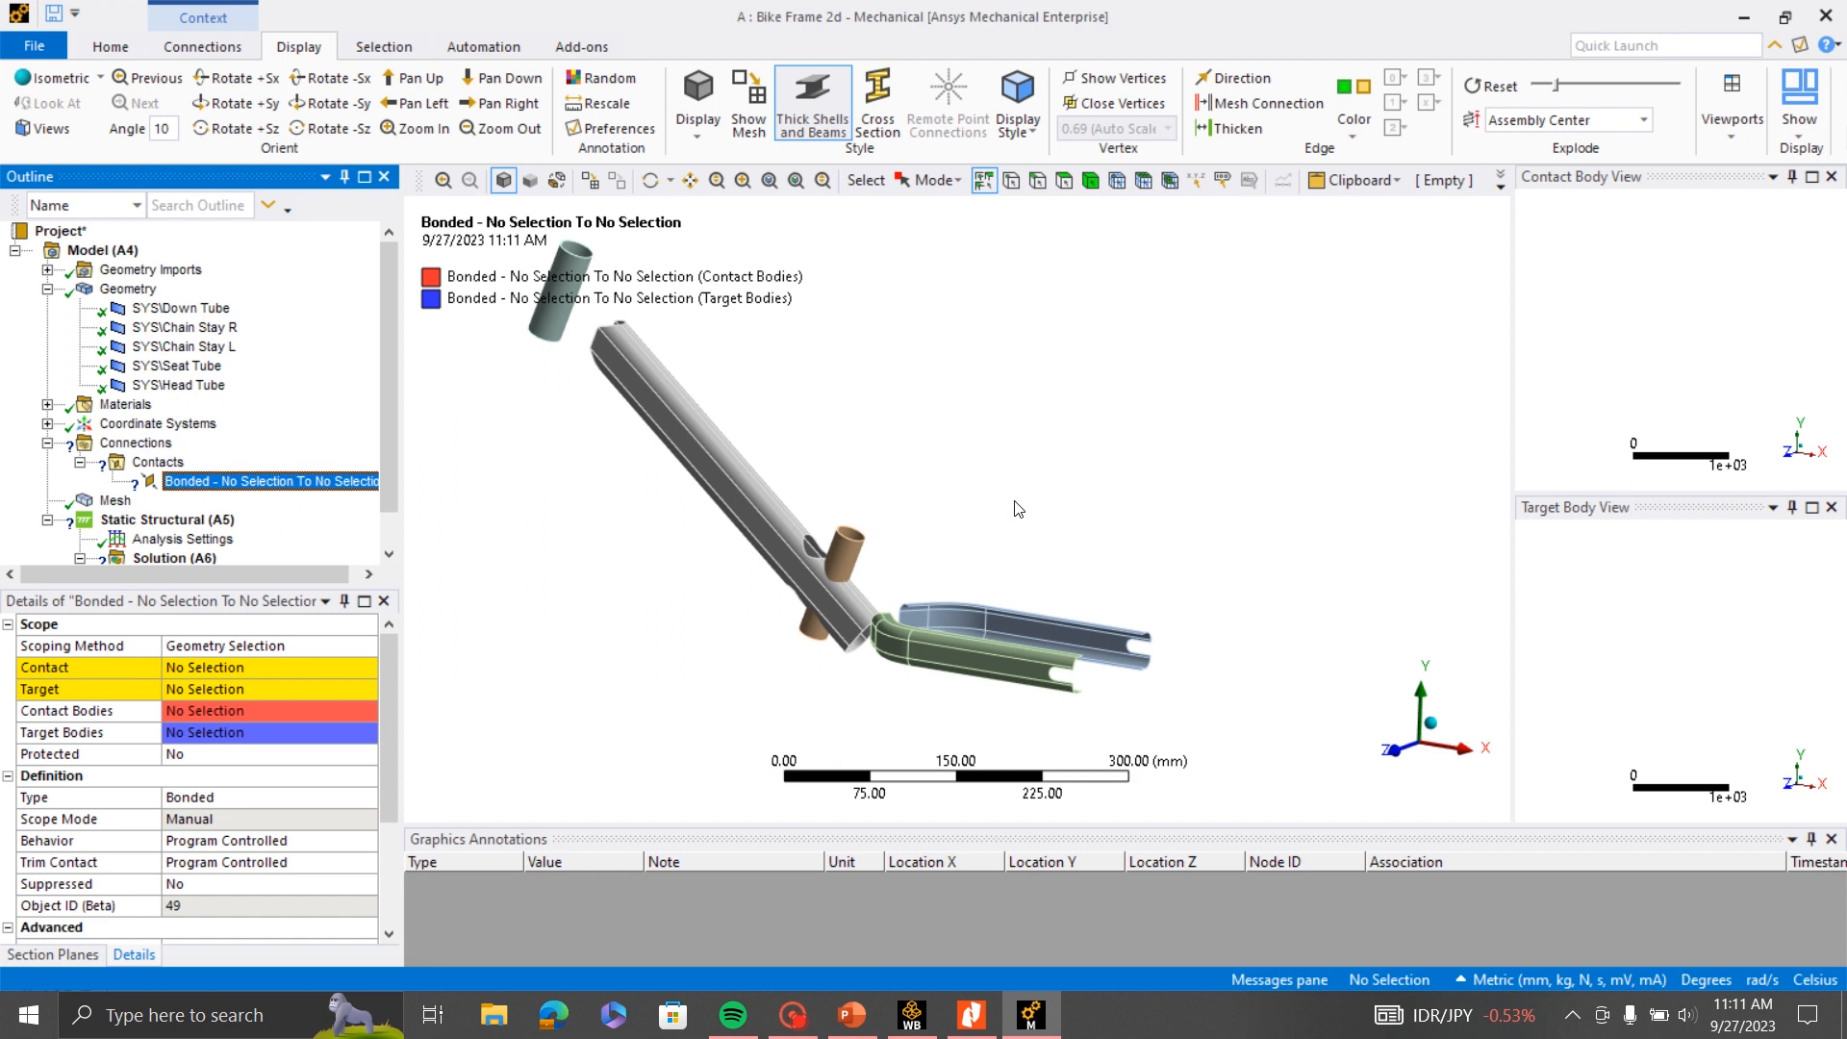
- Examine the exploded tubes from several angles to see which ends meet at each joint
mouse_move(831, 545)
middle_mouse_down()
mouse_move(780, 550)
mouse_move(696, 424)
middle_mouse_up()
scroll(695, 423, "up", 1)
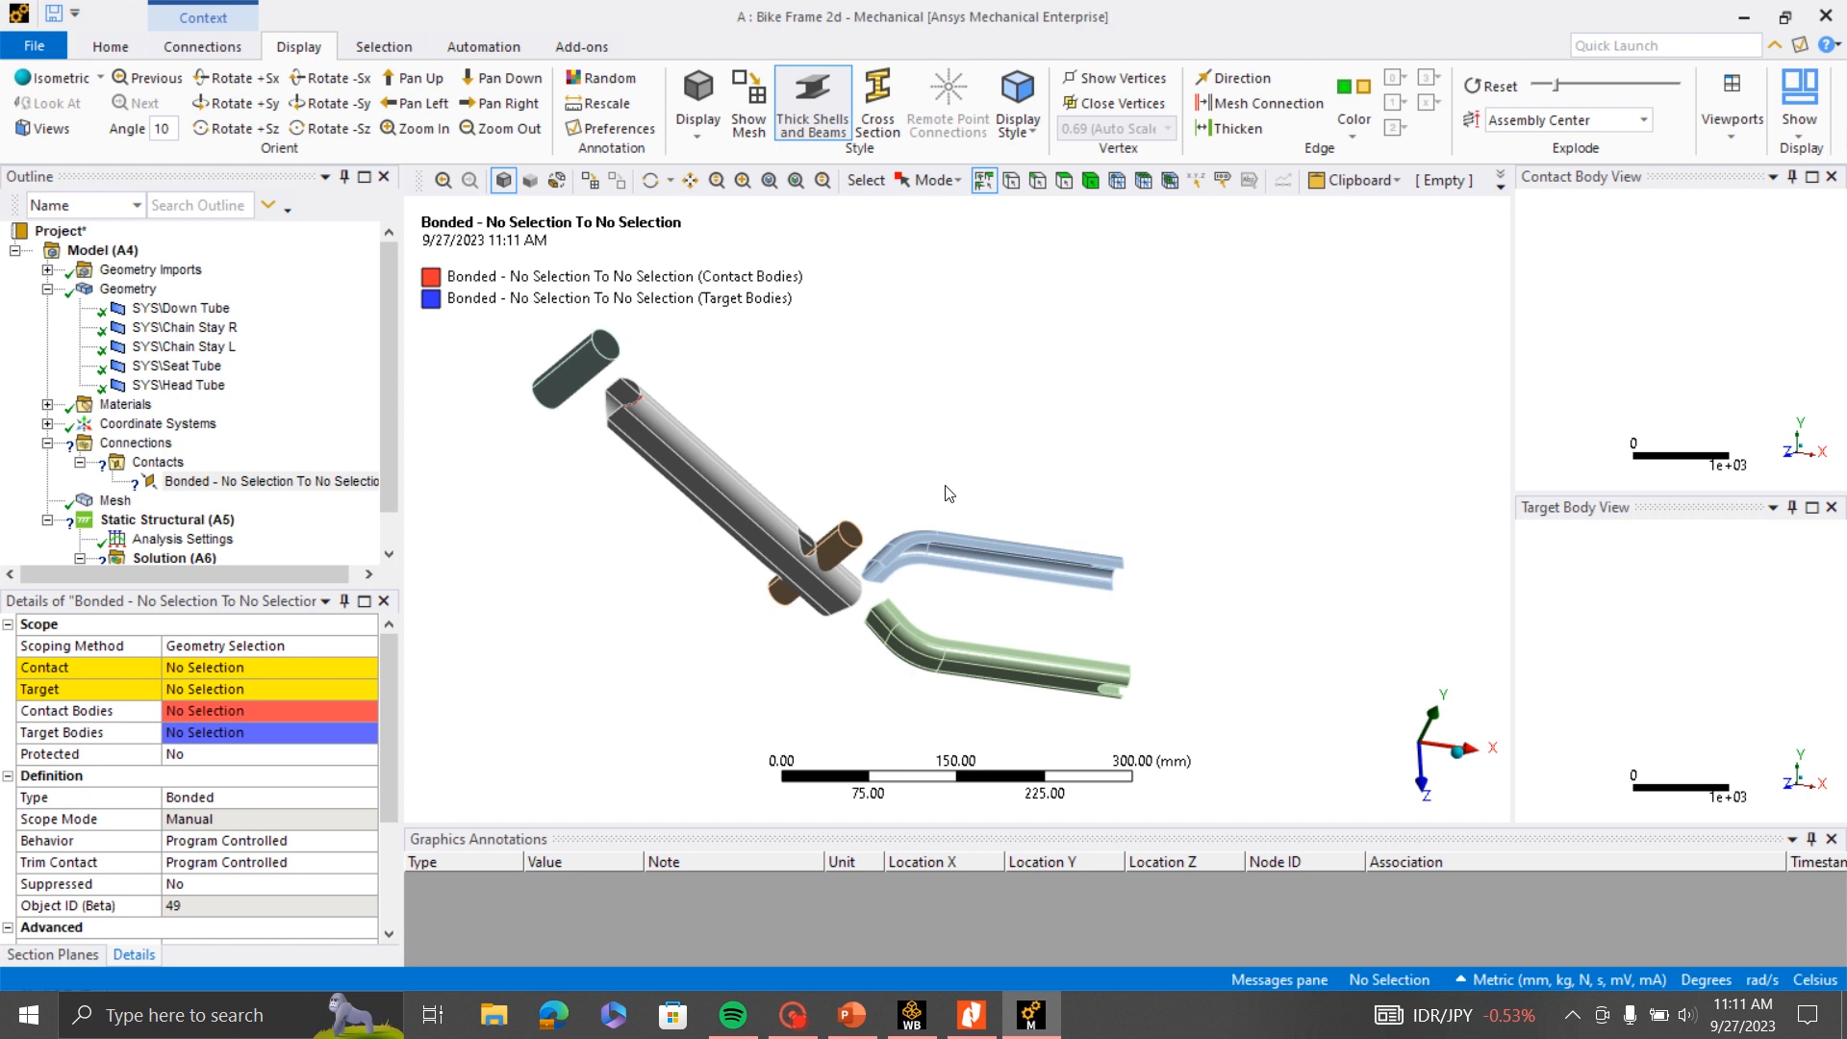
scroll(970, 508, "down", 1)
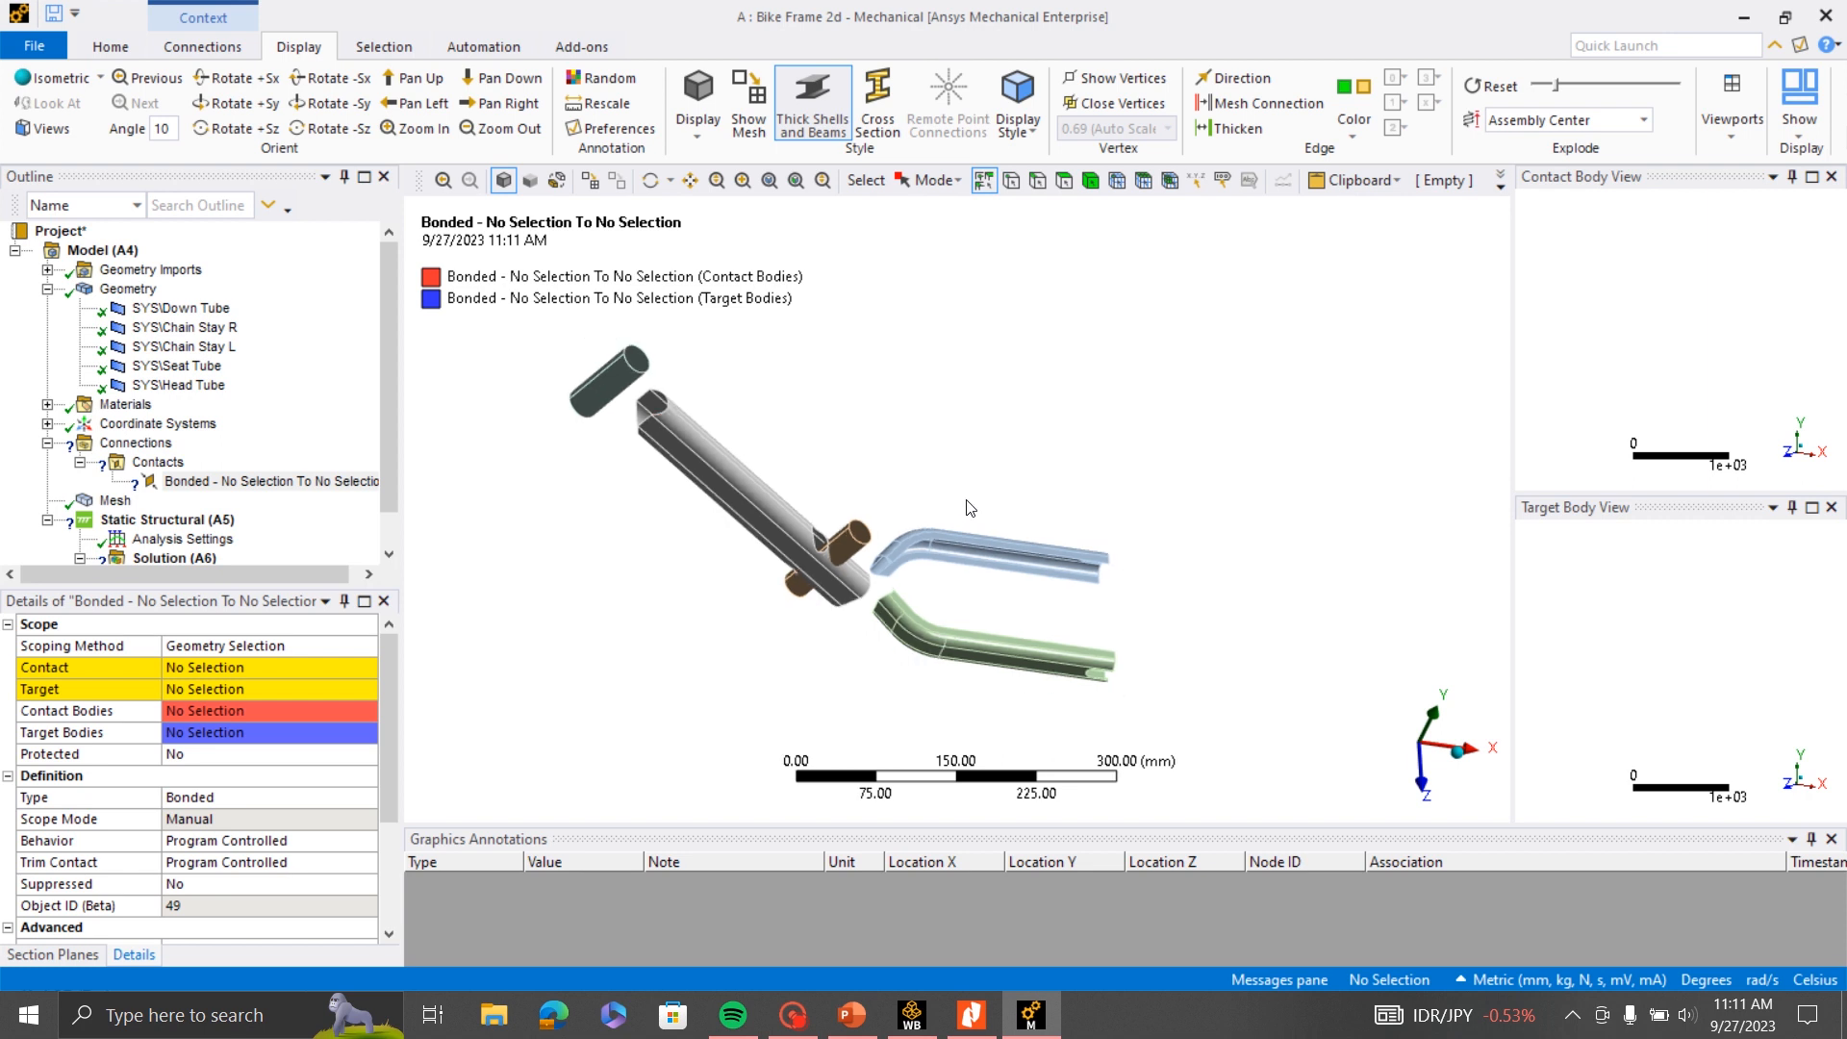
scroll(968, 501, "up", 2)
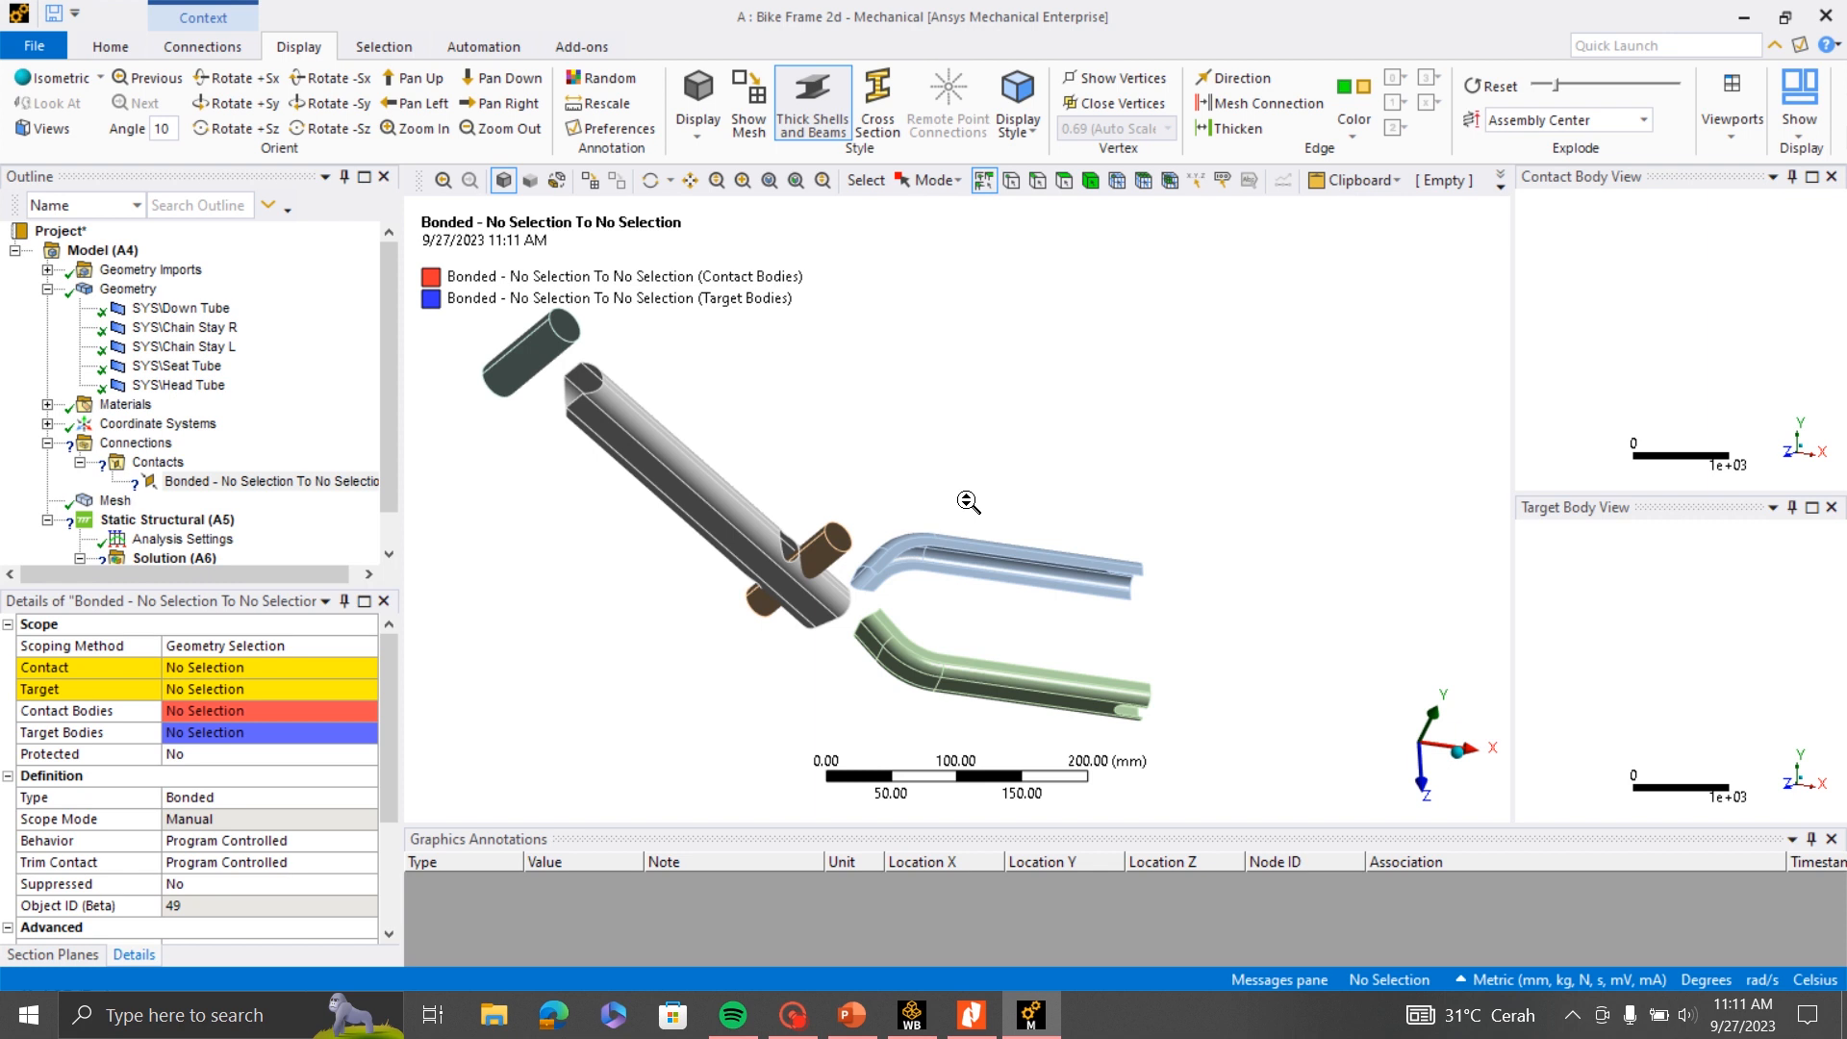
scroll(990, 554, "down", 2)
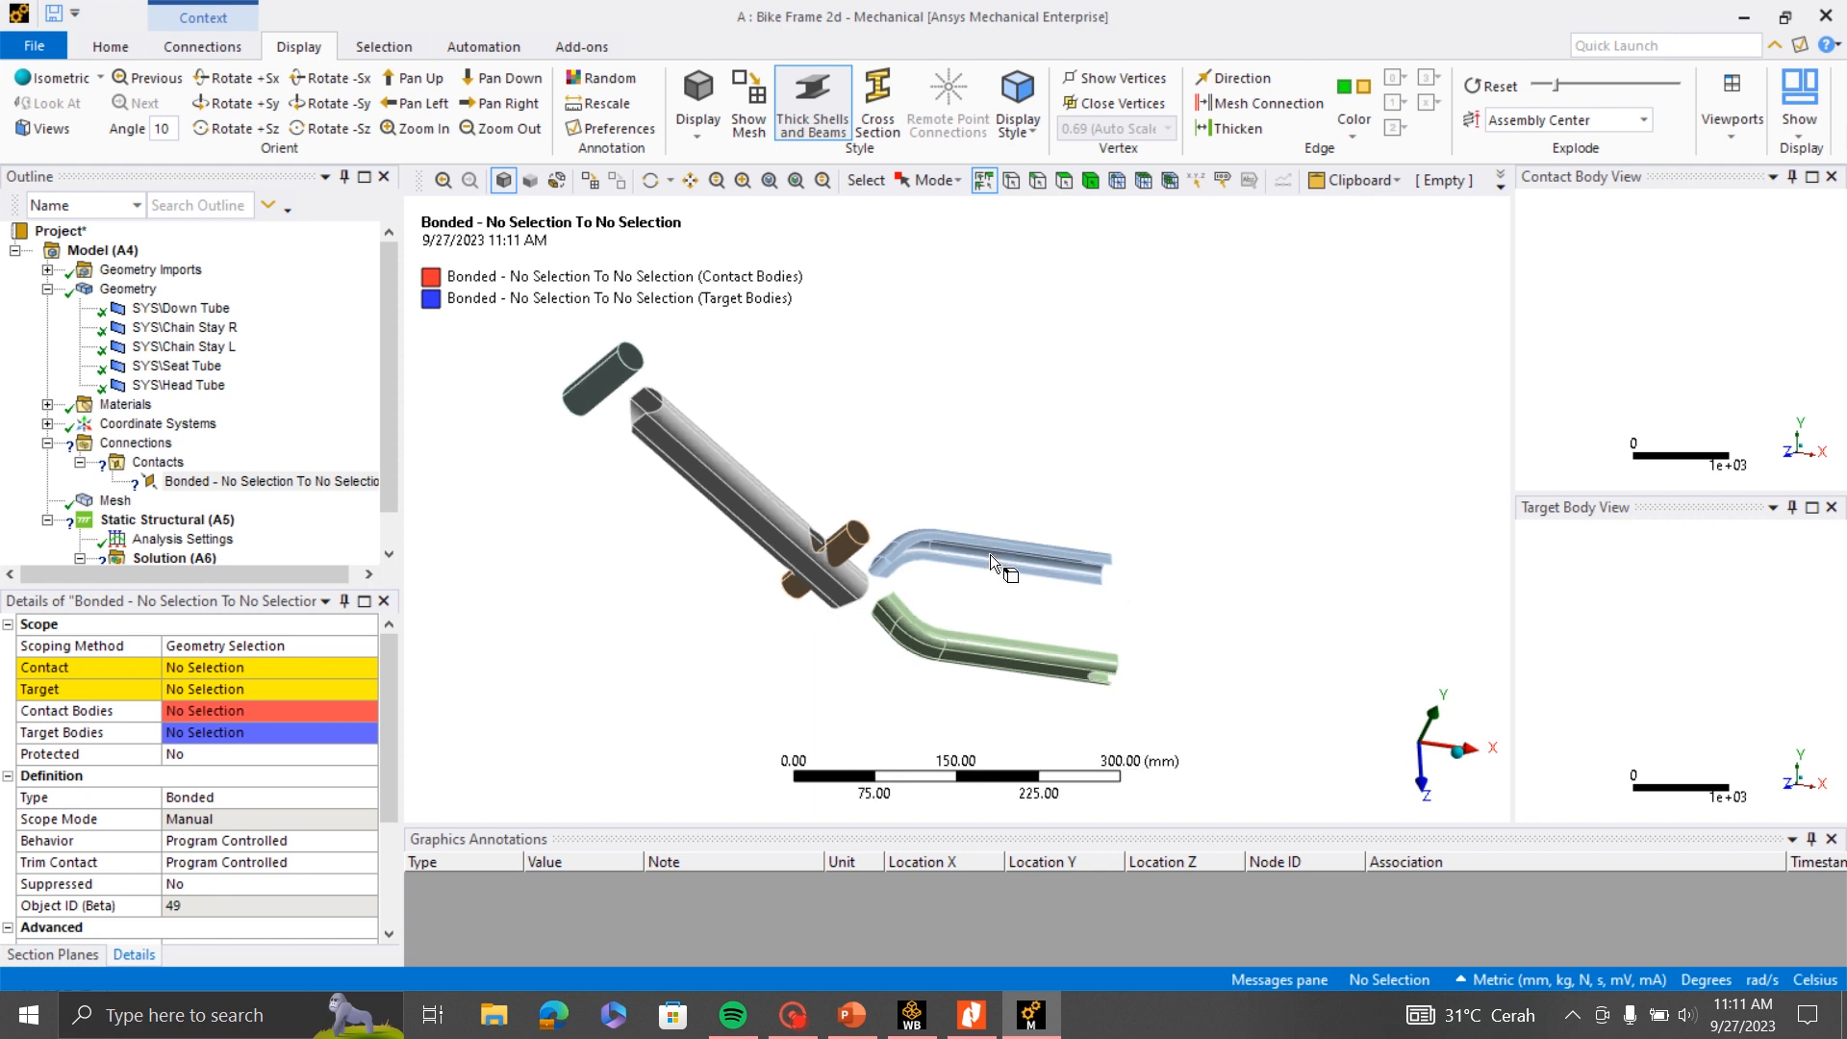
middle_click_drag(989, 596, 959, 558)
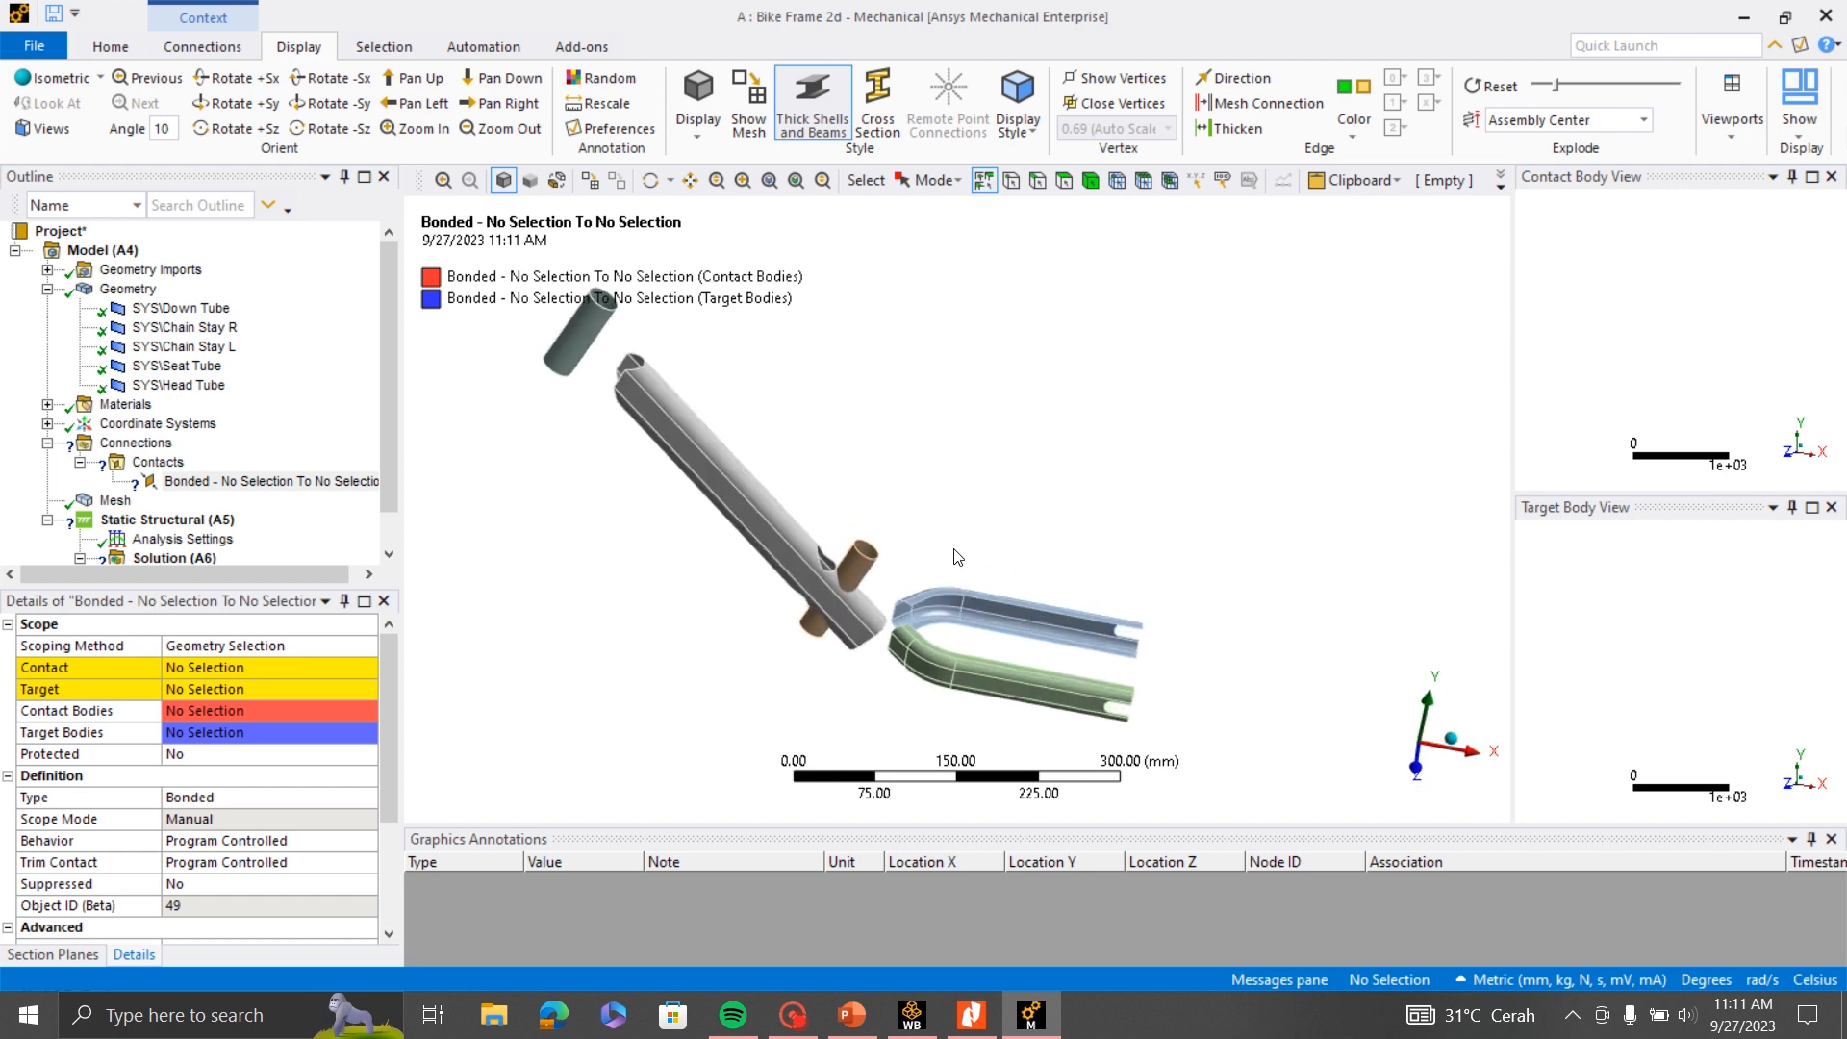
scroll(957, 557, "down", 1)
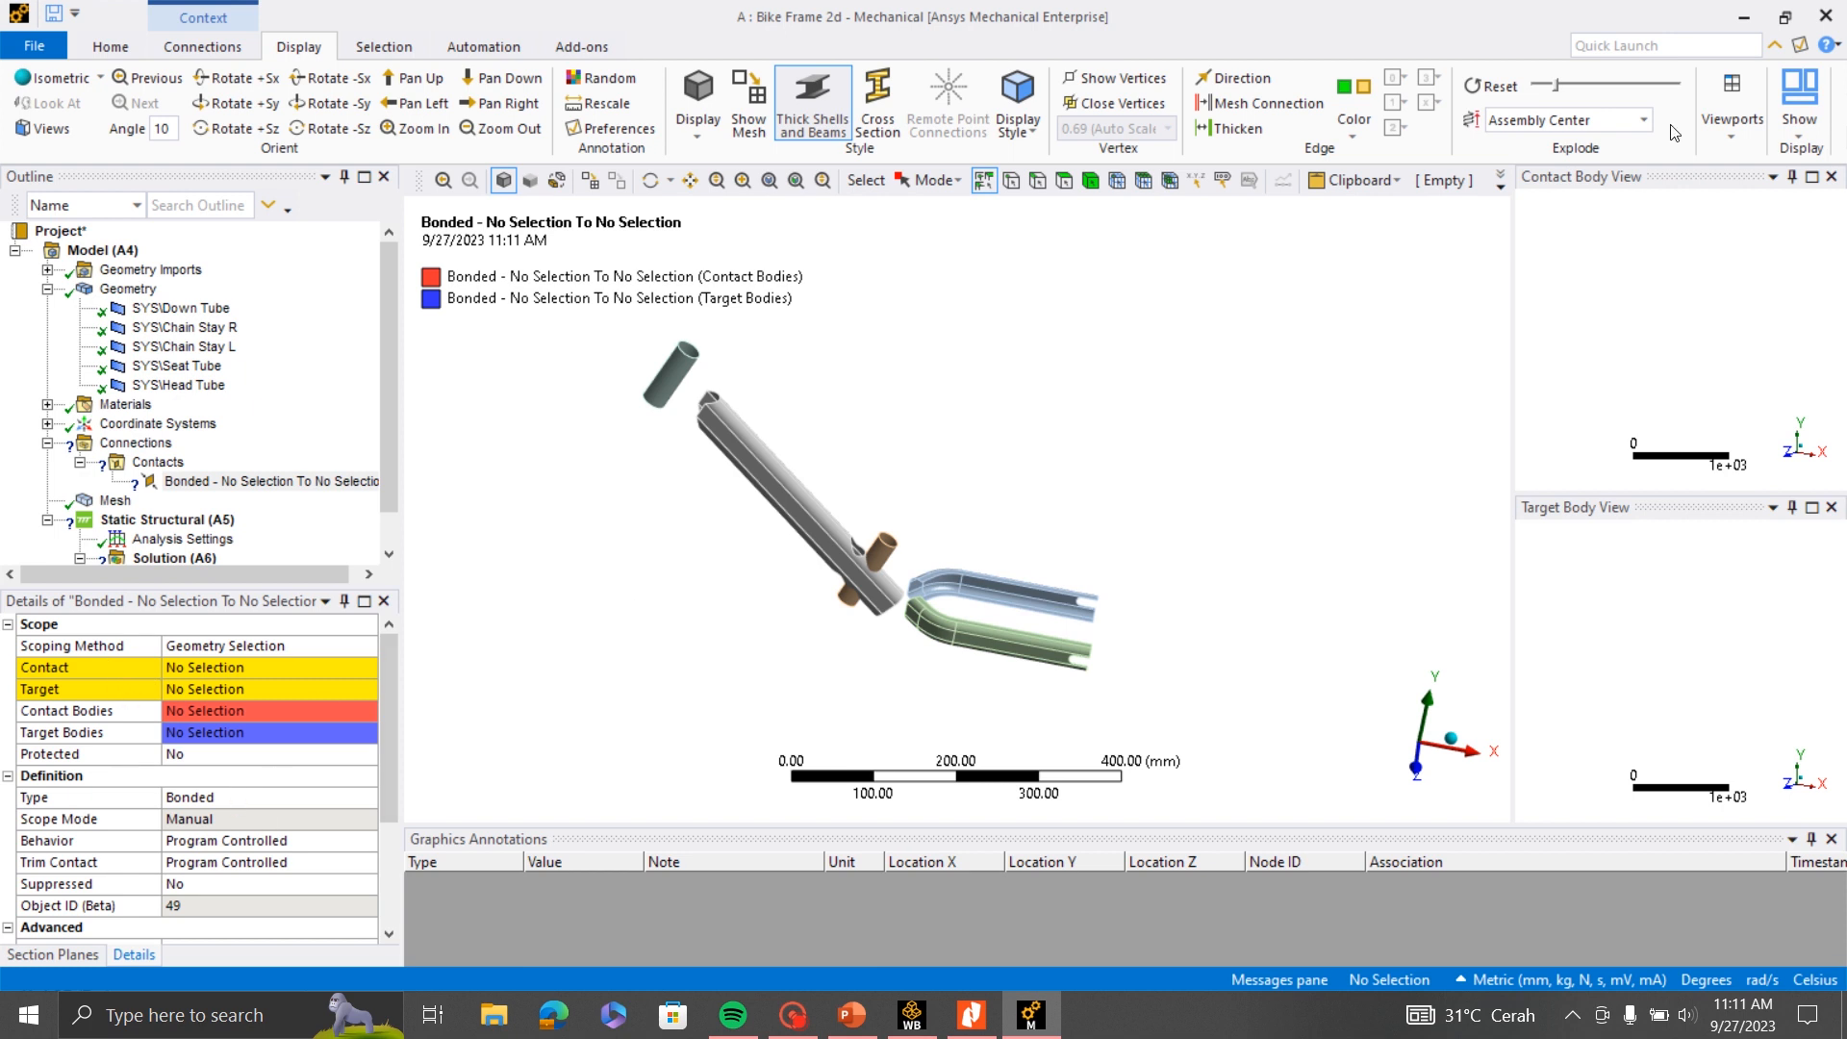
middle_click_drag(598, 419, 962, 423)
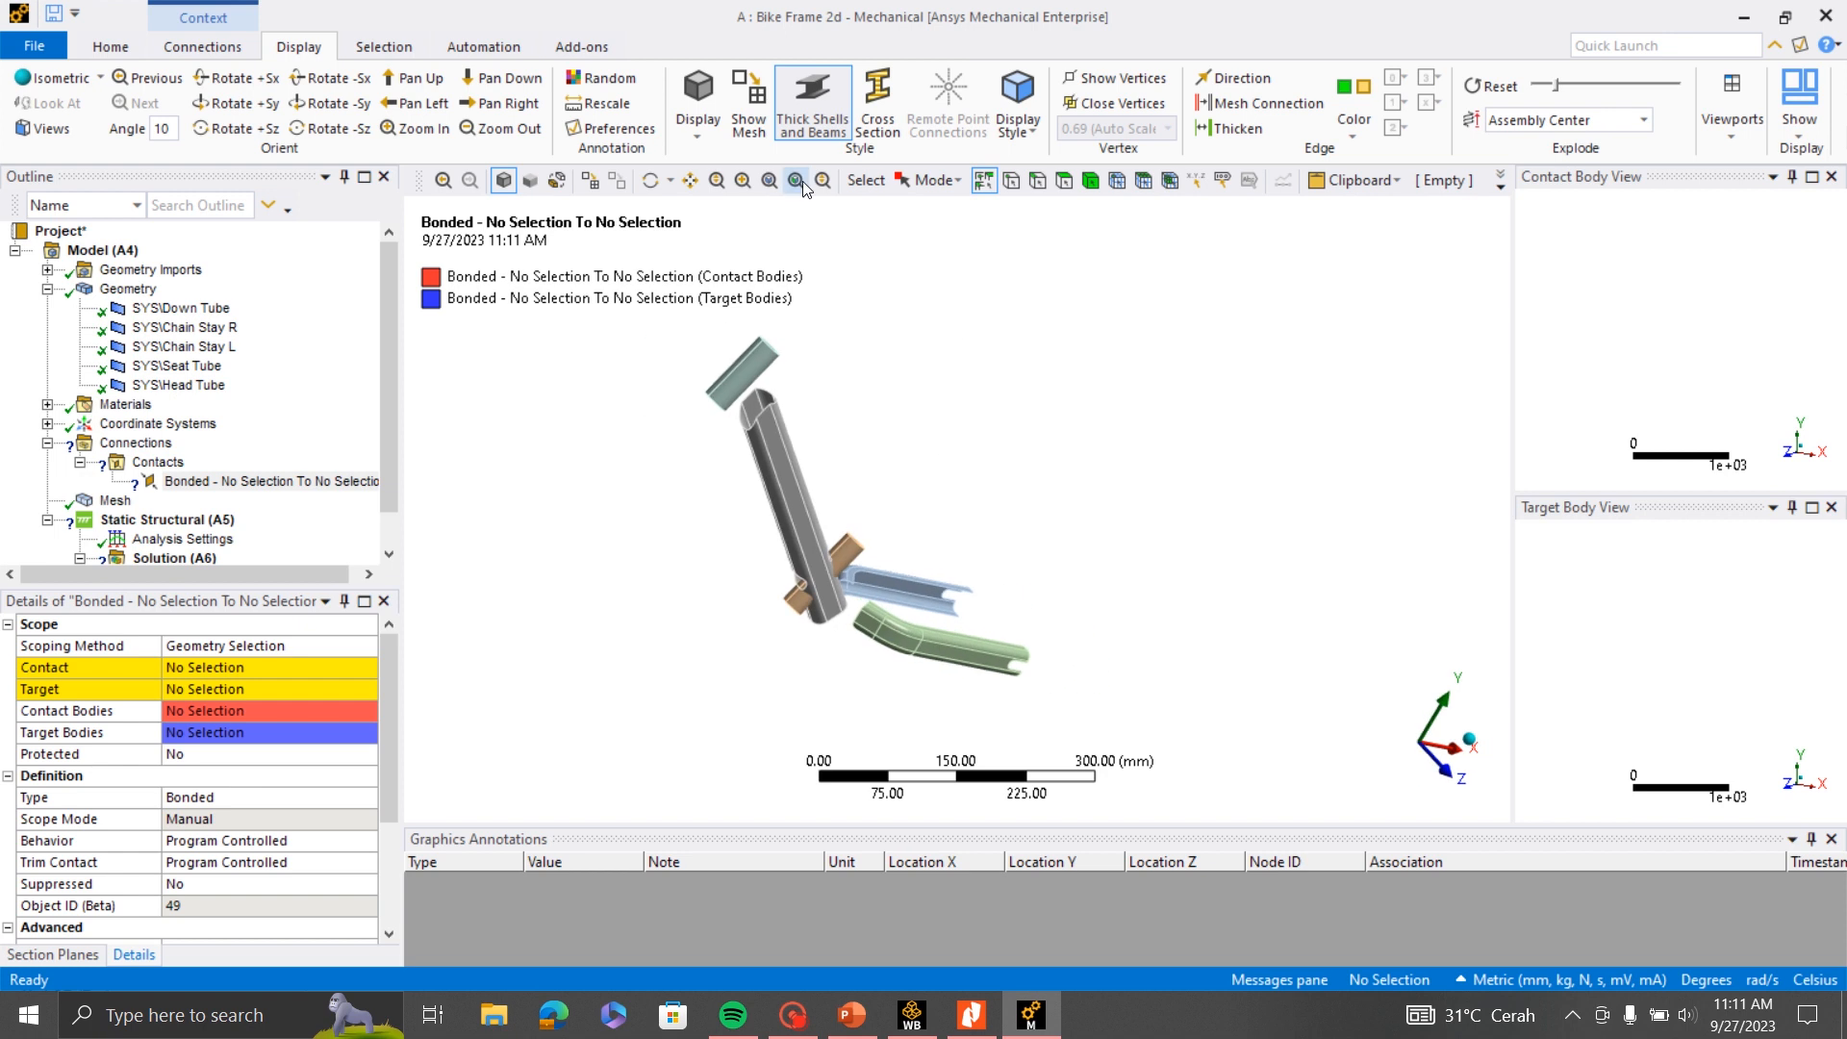
- Scope the contact side of the manual region to the eight edges around the Down Tube's end facing the Head Tube
left_click(741, 181)
left_click_drag(698, 341, 838, 481)
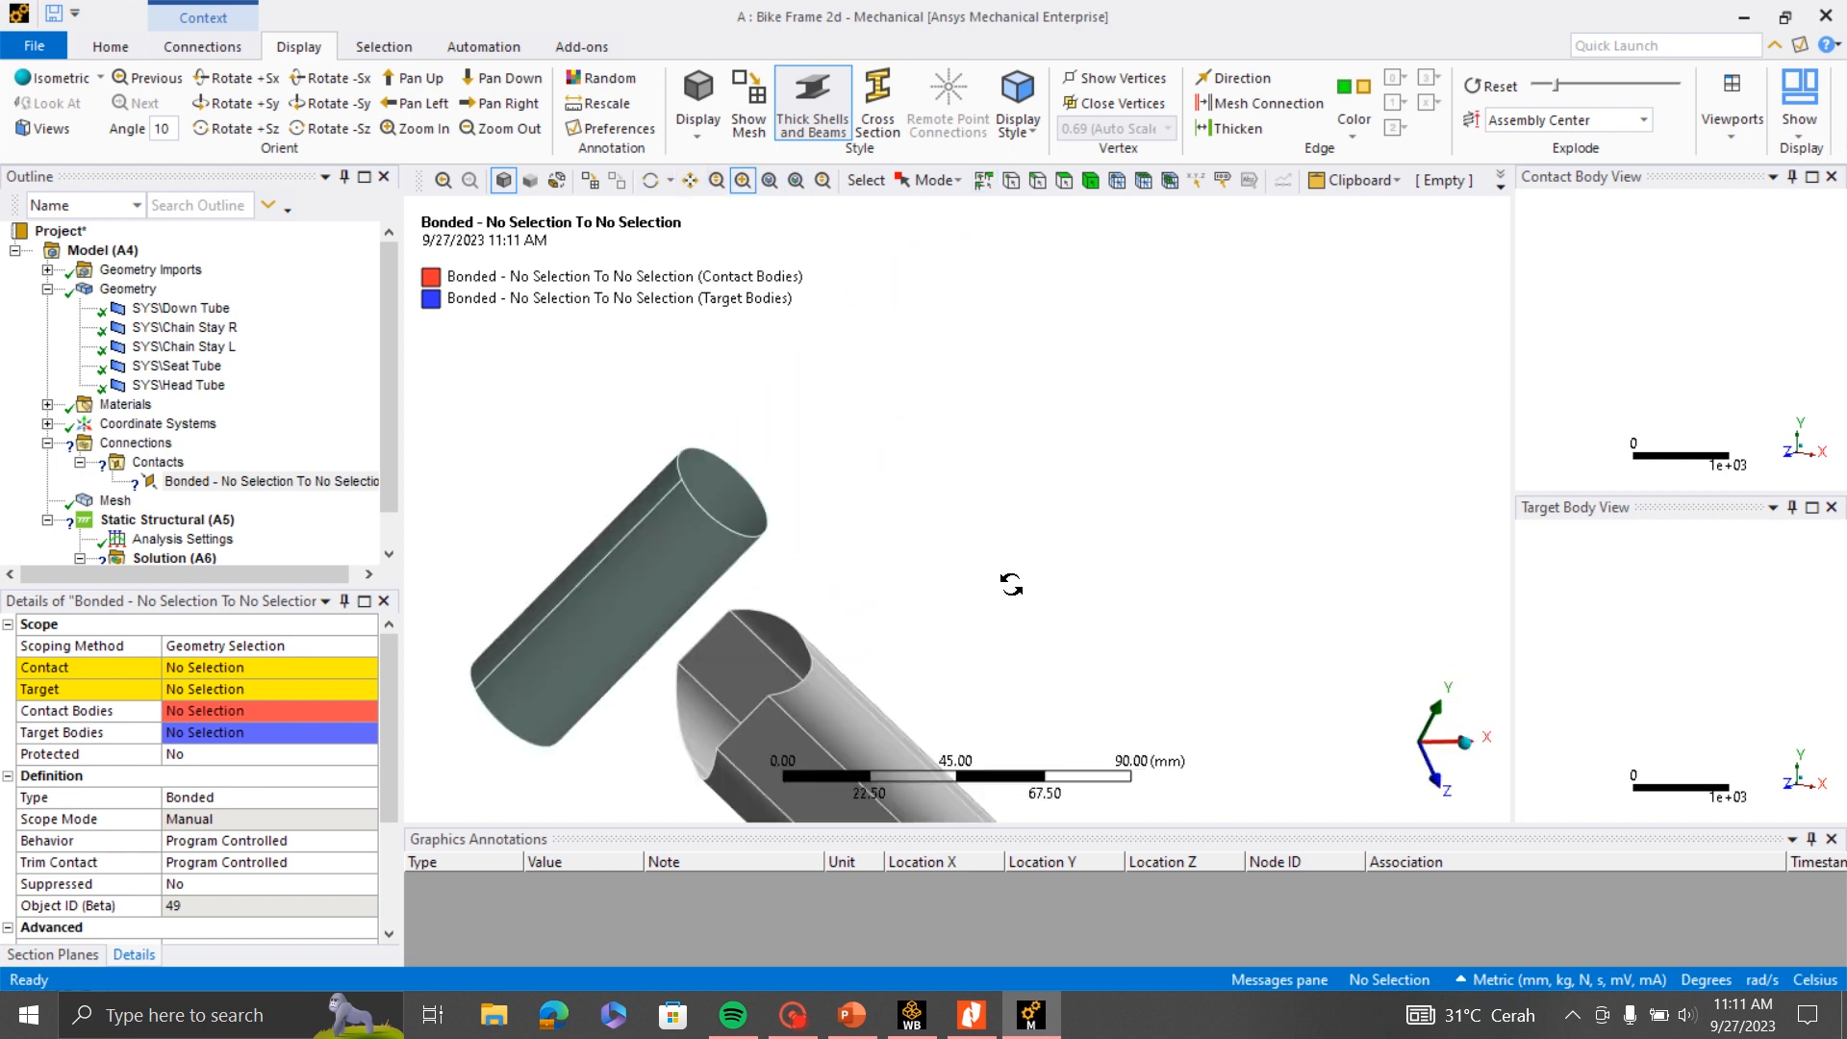
middle_click_drag(1011, 584, 881, 572)
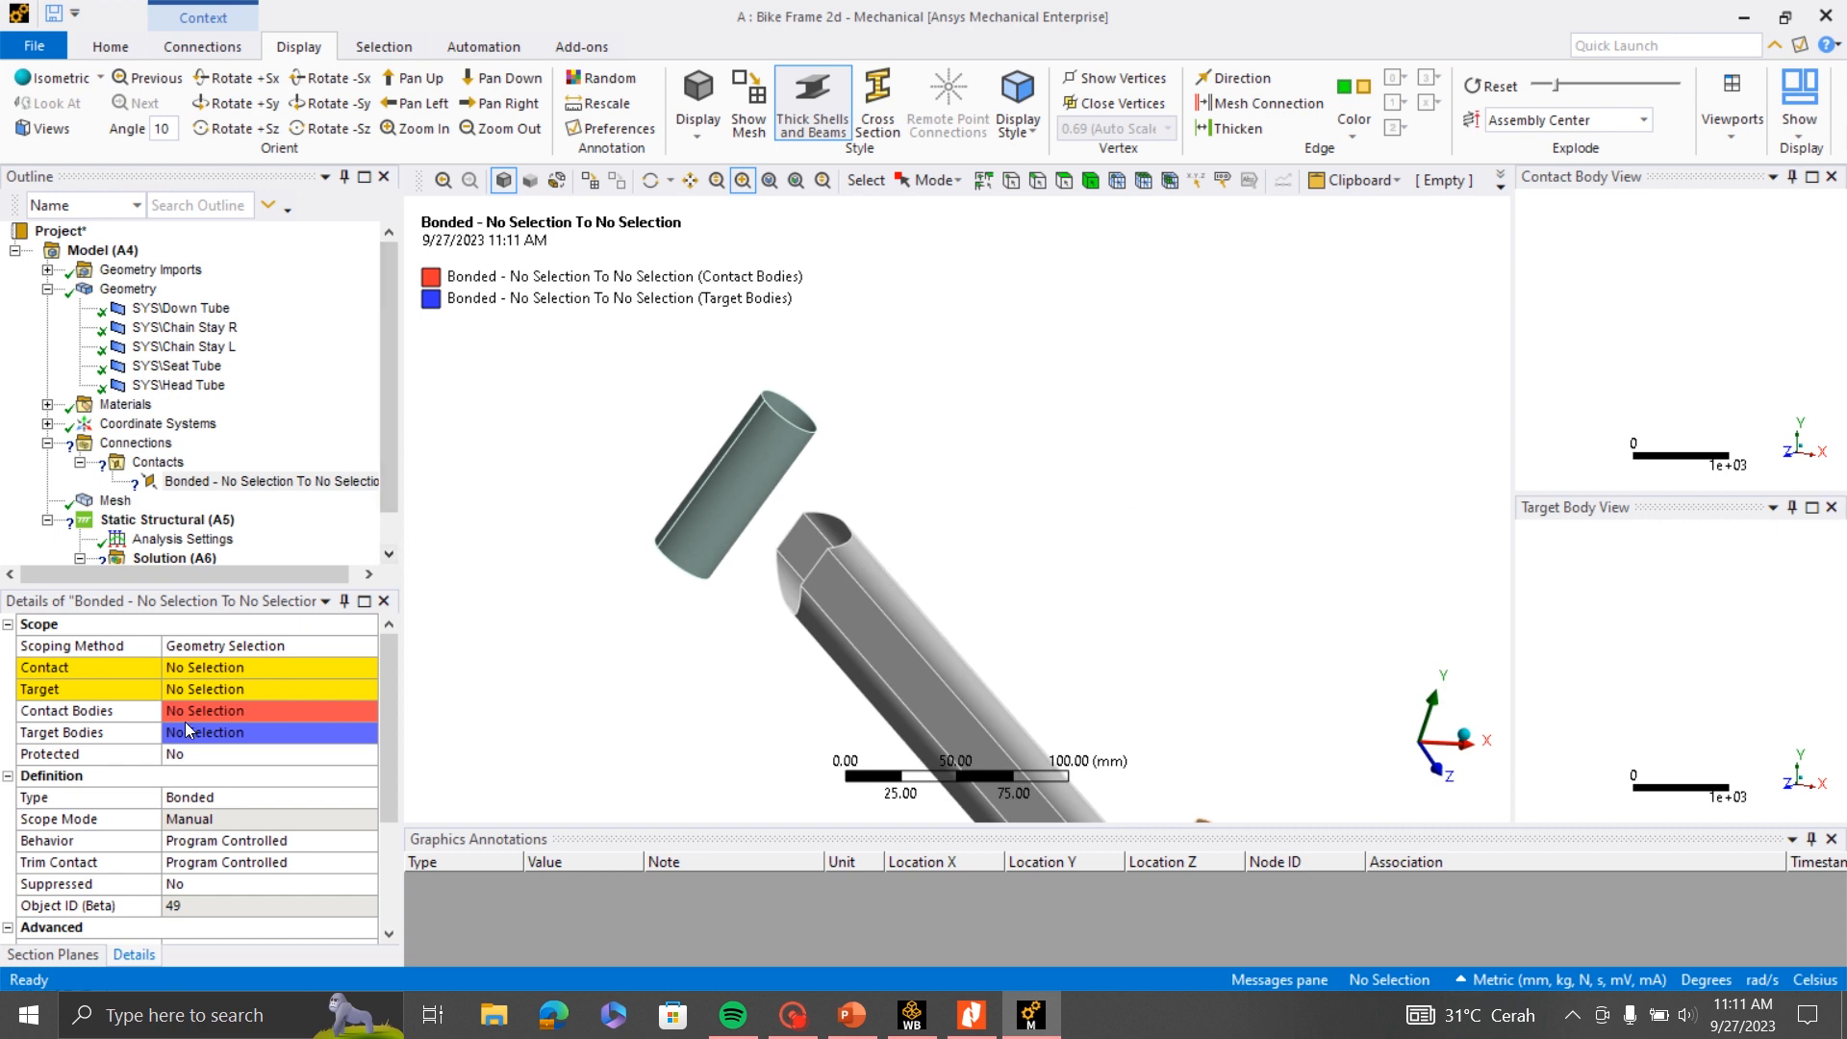
left_click(1038, 182)
scroll(749, 630, "up", 3)
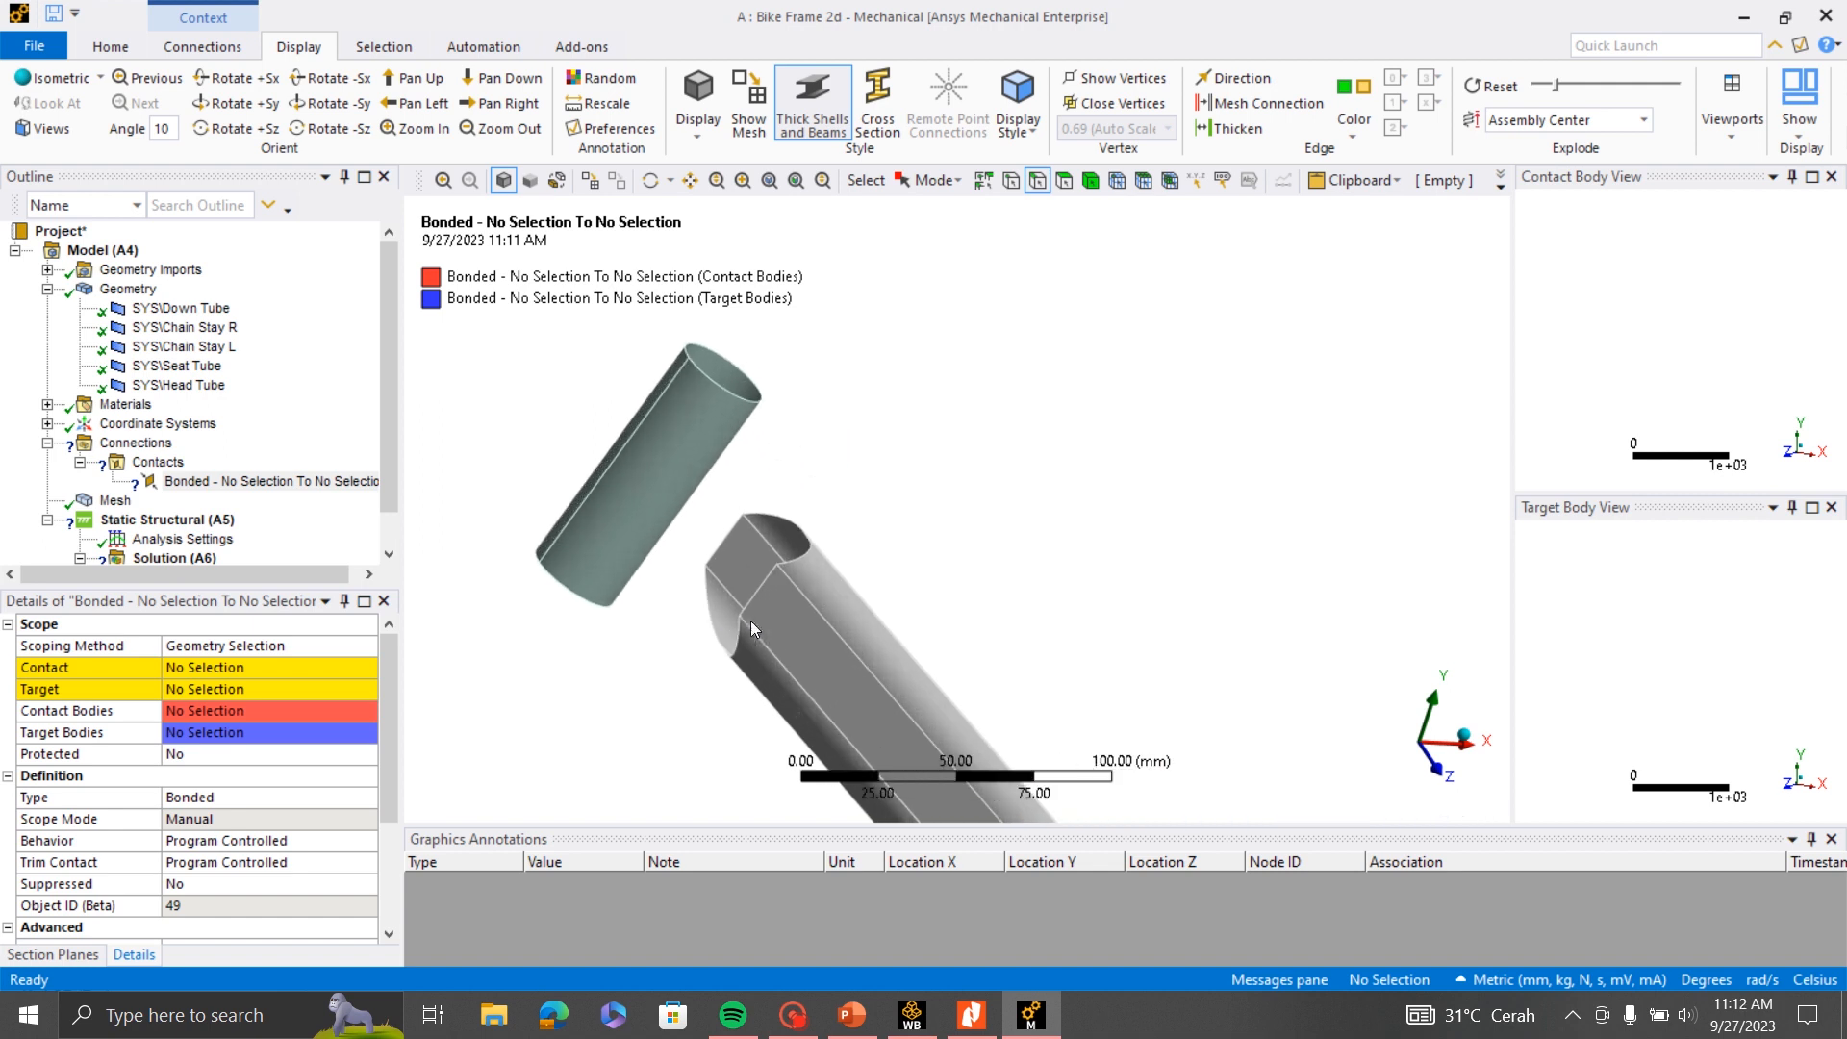
left_click(777, 511)
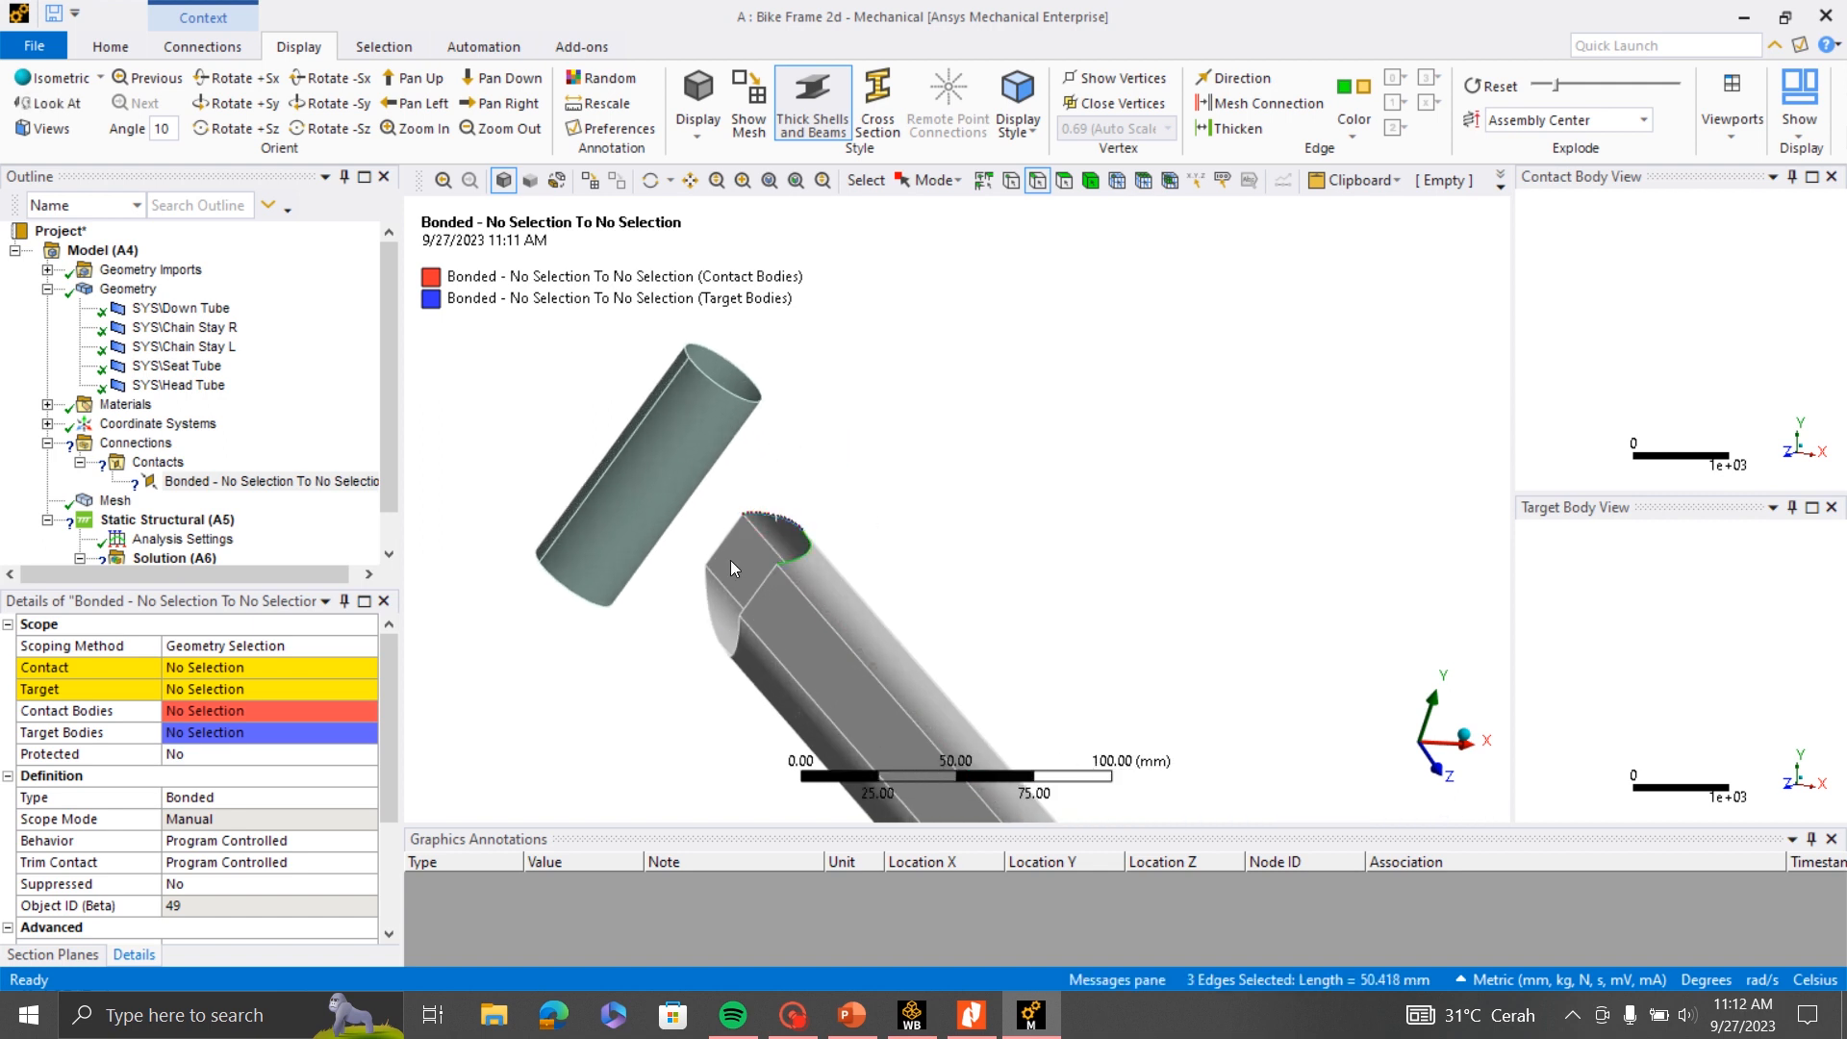
left_click(700, 599, "ctrl")
left_click(761, 590, "ctrl")
left_click(269, 667)
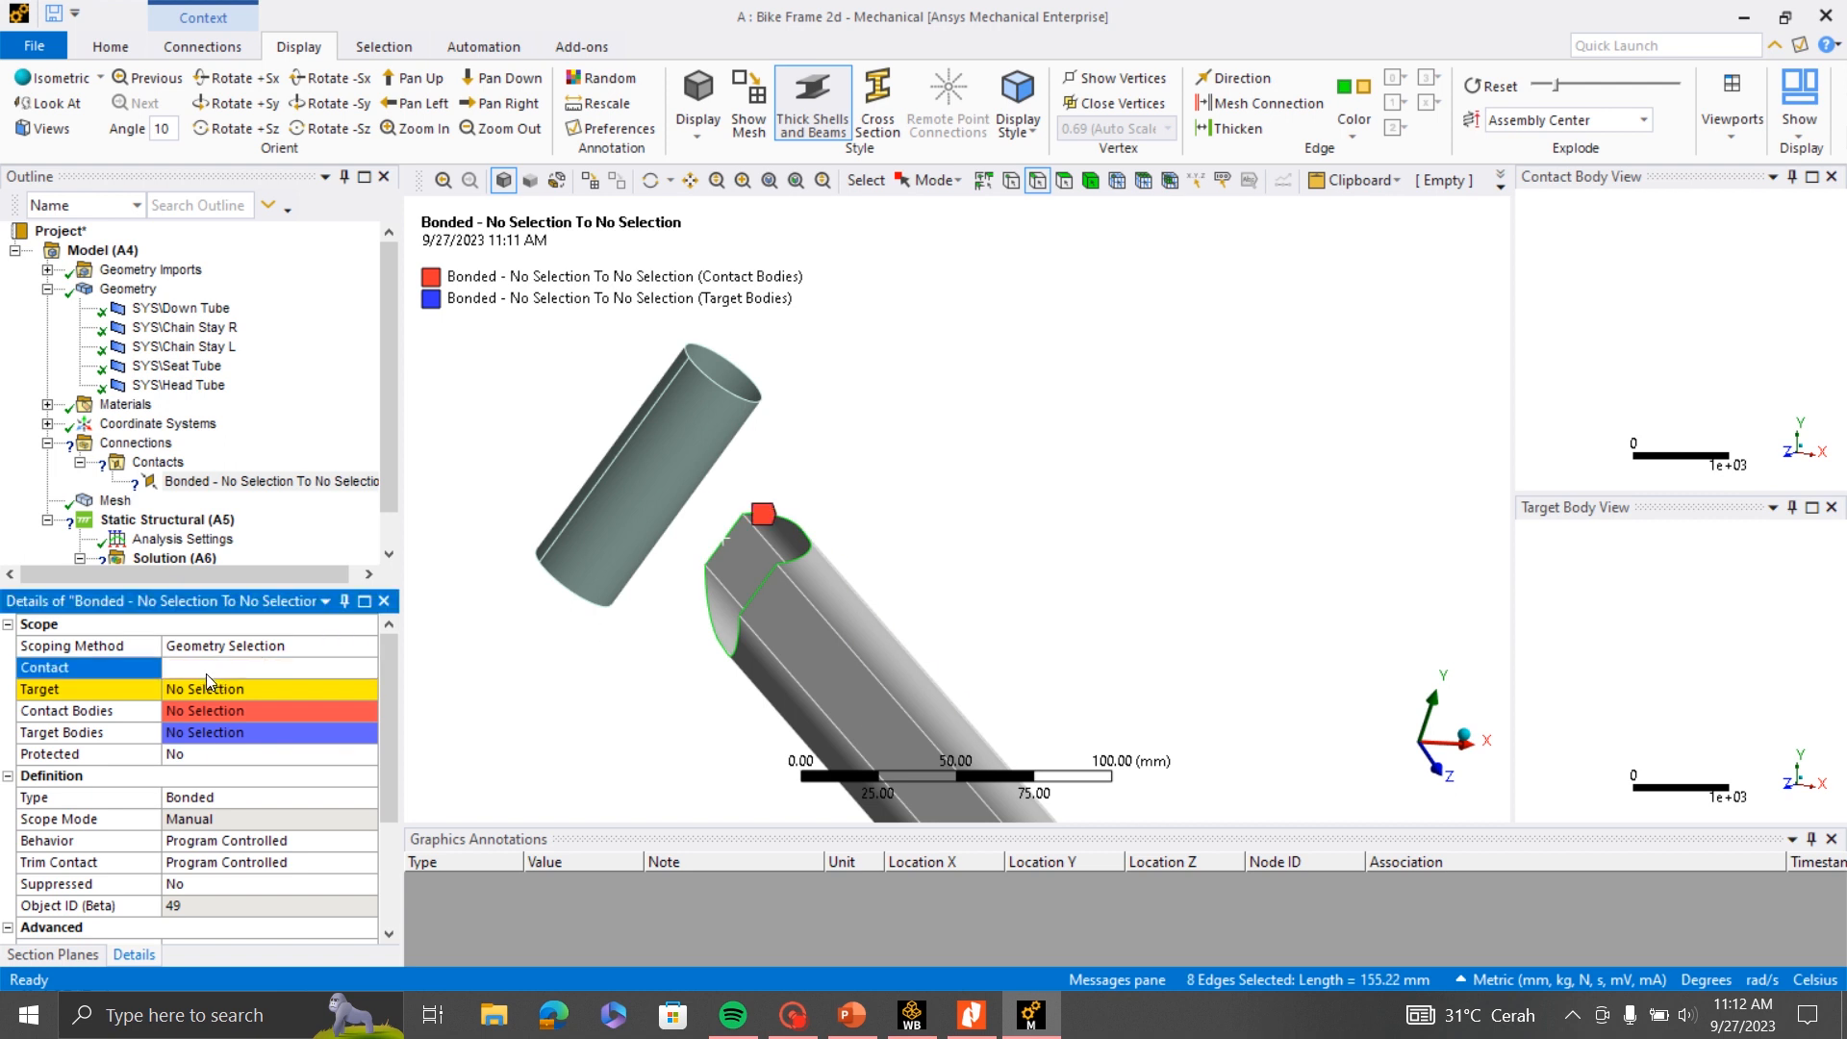
left_click(190, 666)
- Scope the target side of the Down Tube contact to the cylindrical face of the Head Tube
middle_click_drag(1026, 553, 805, 522)
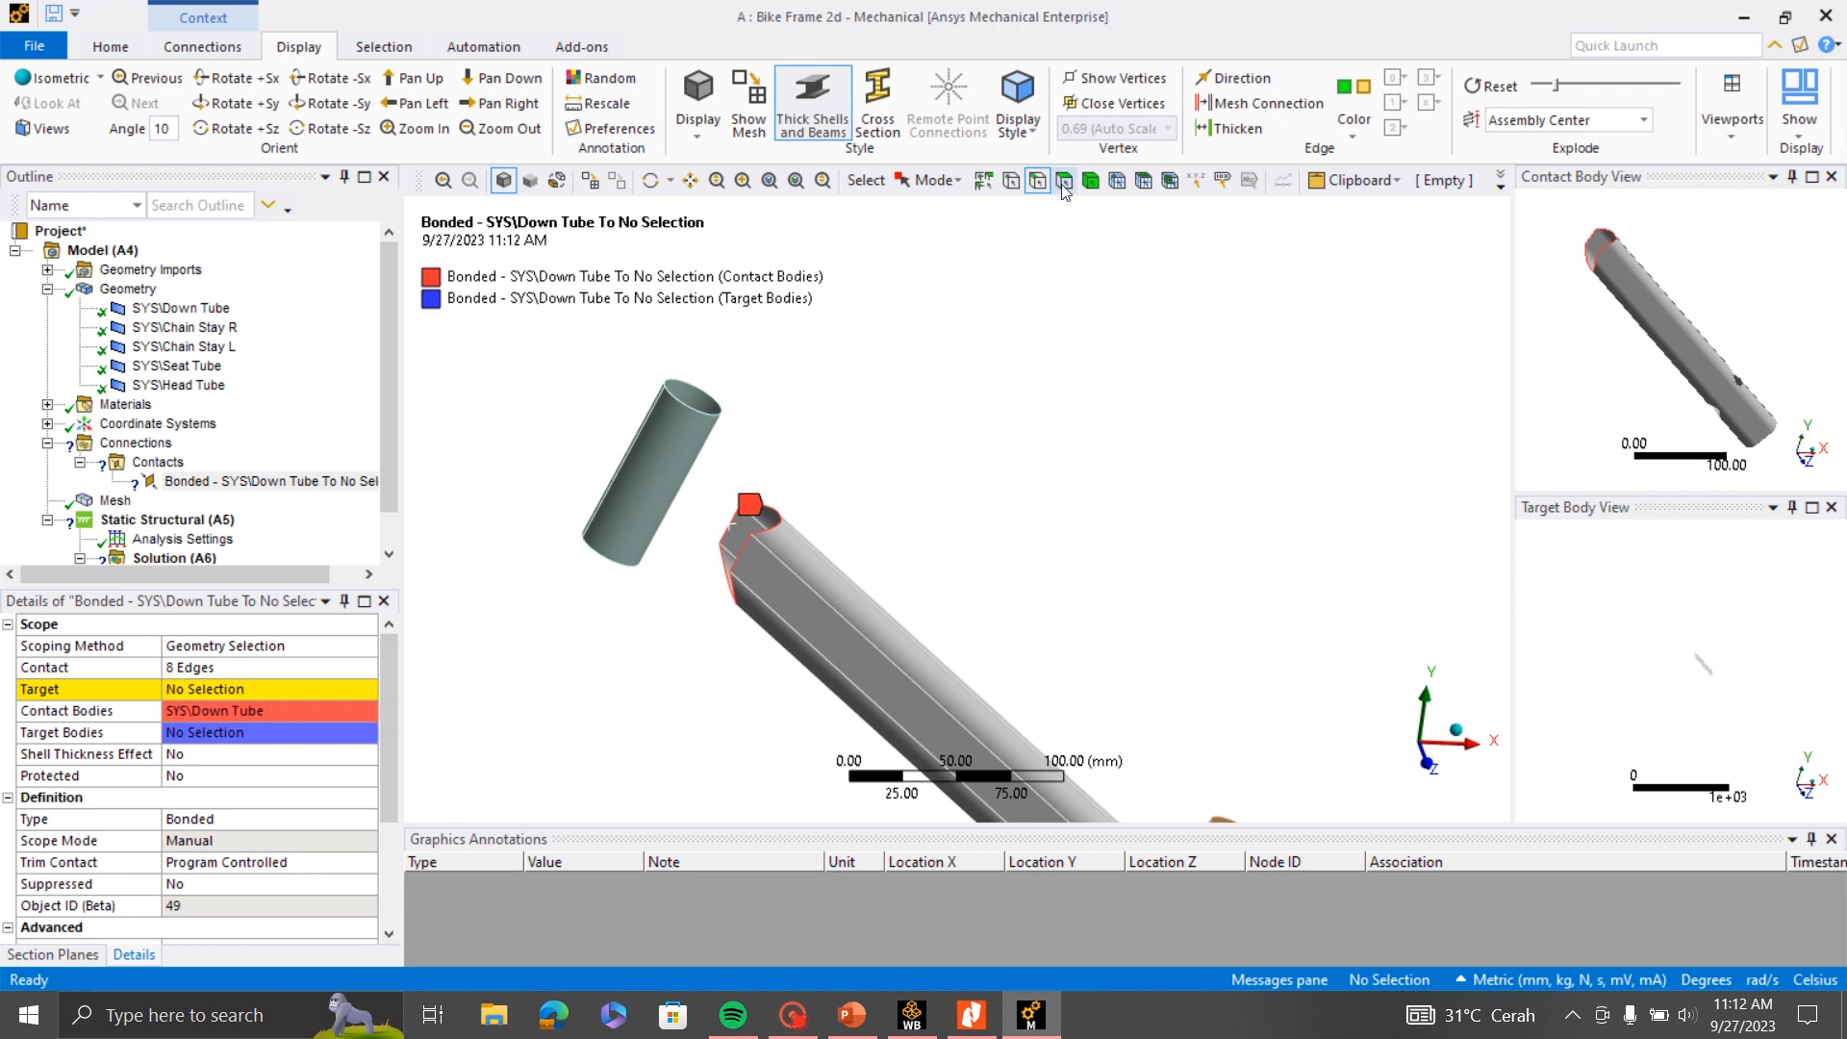
scroll(629, 482, "up", 1)
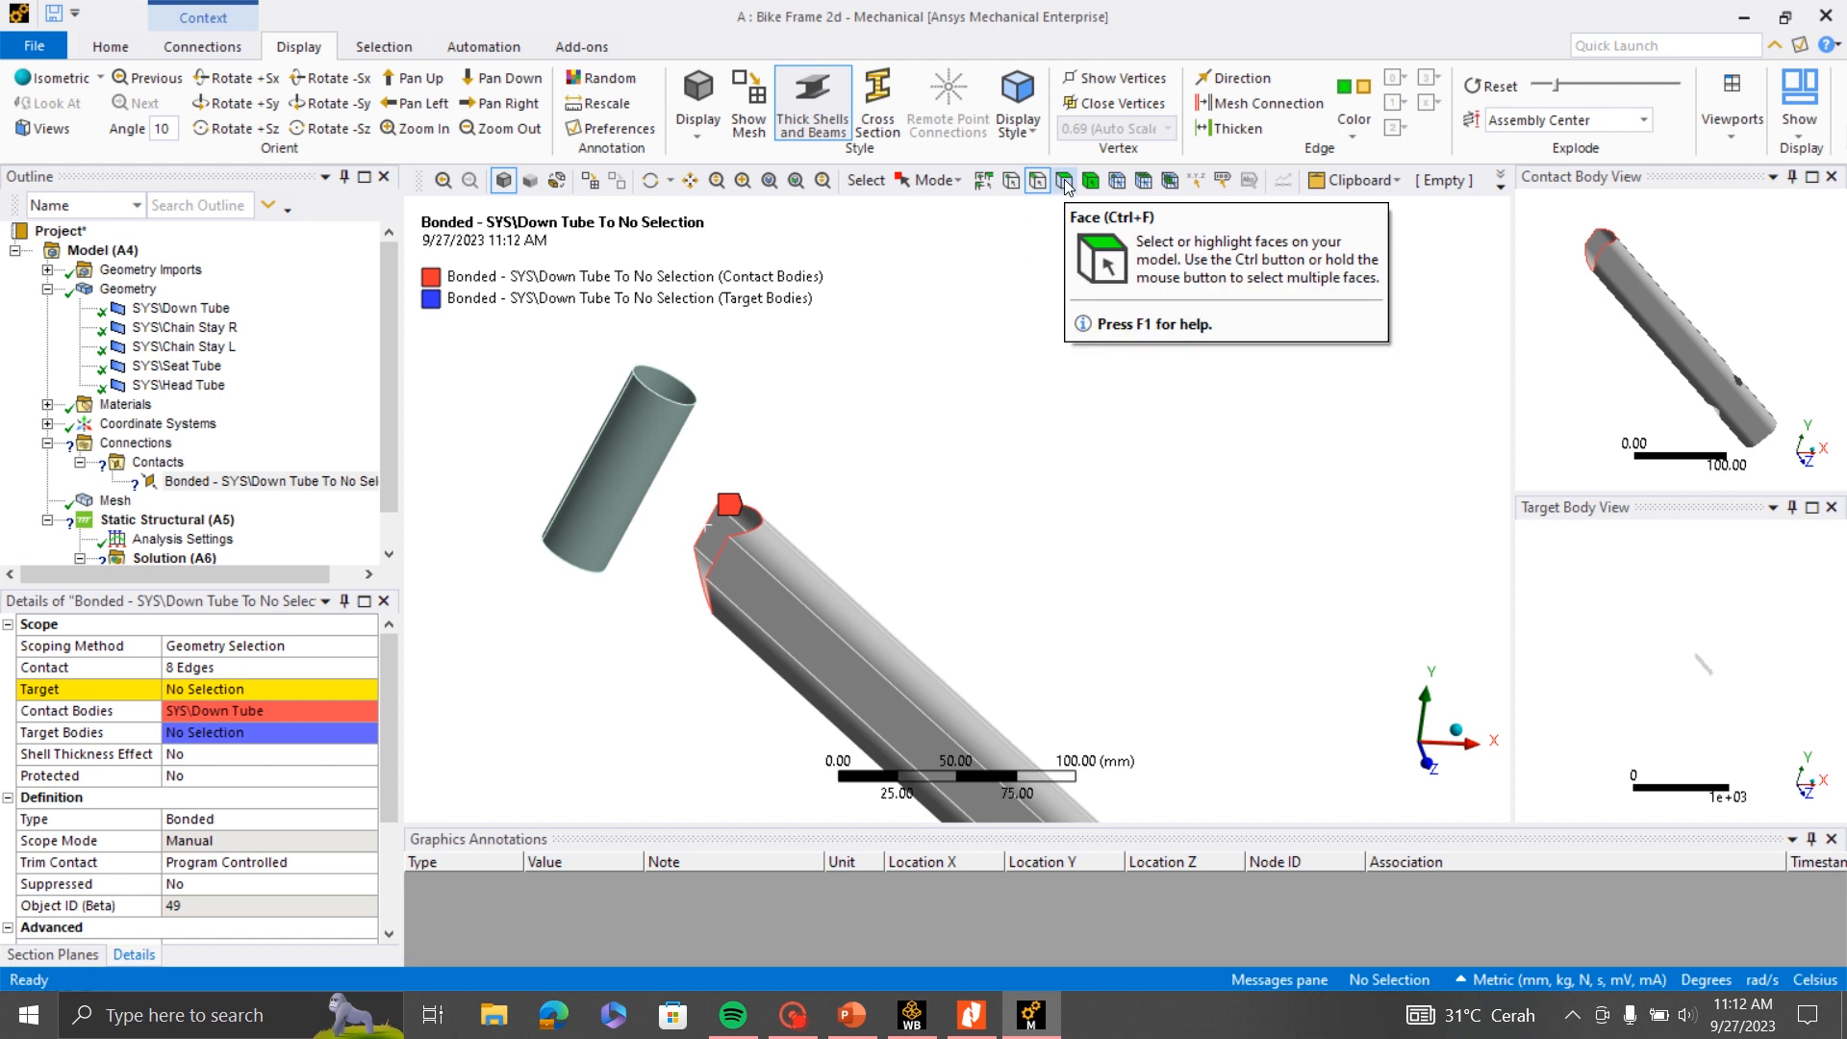
left_click(1065, 183)
left_click(645, 466)
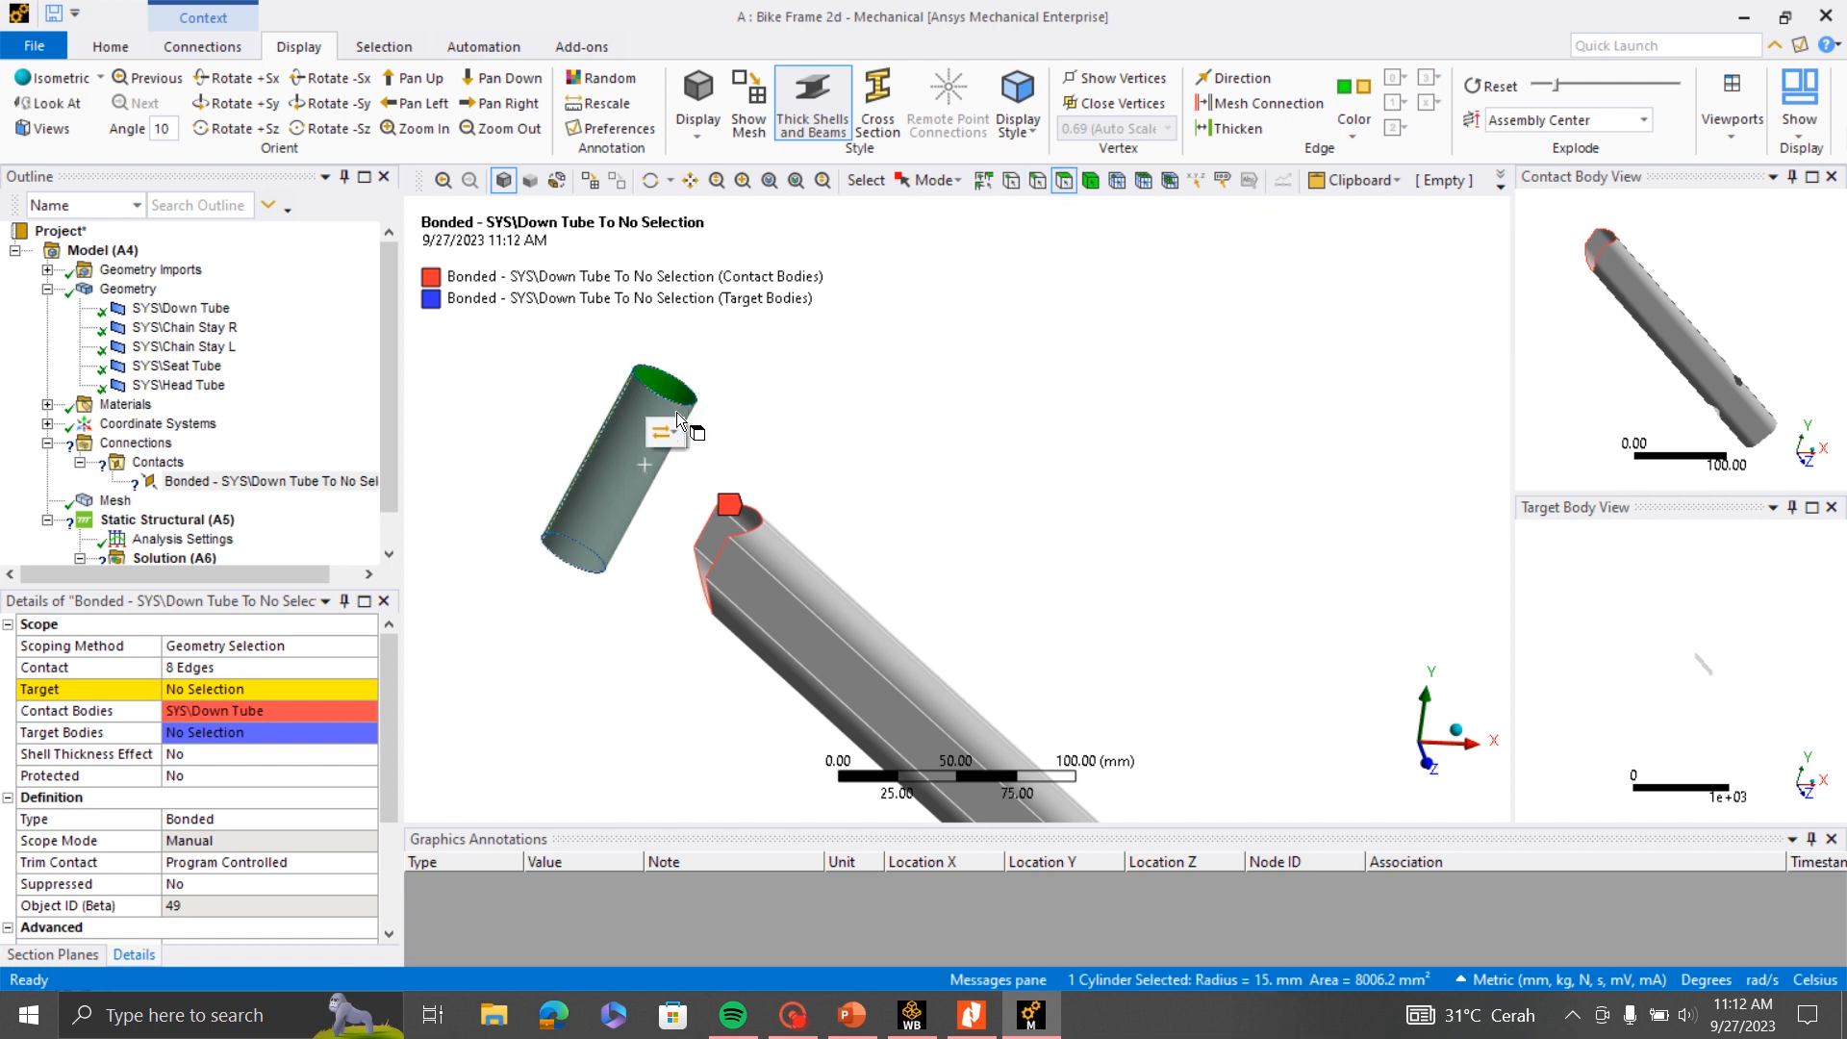
scroll(678, 412, "up", 1)
left_click(198, 693)
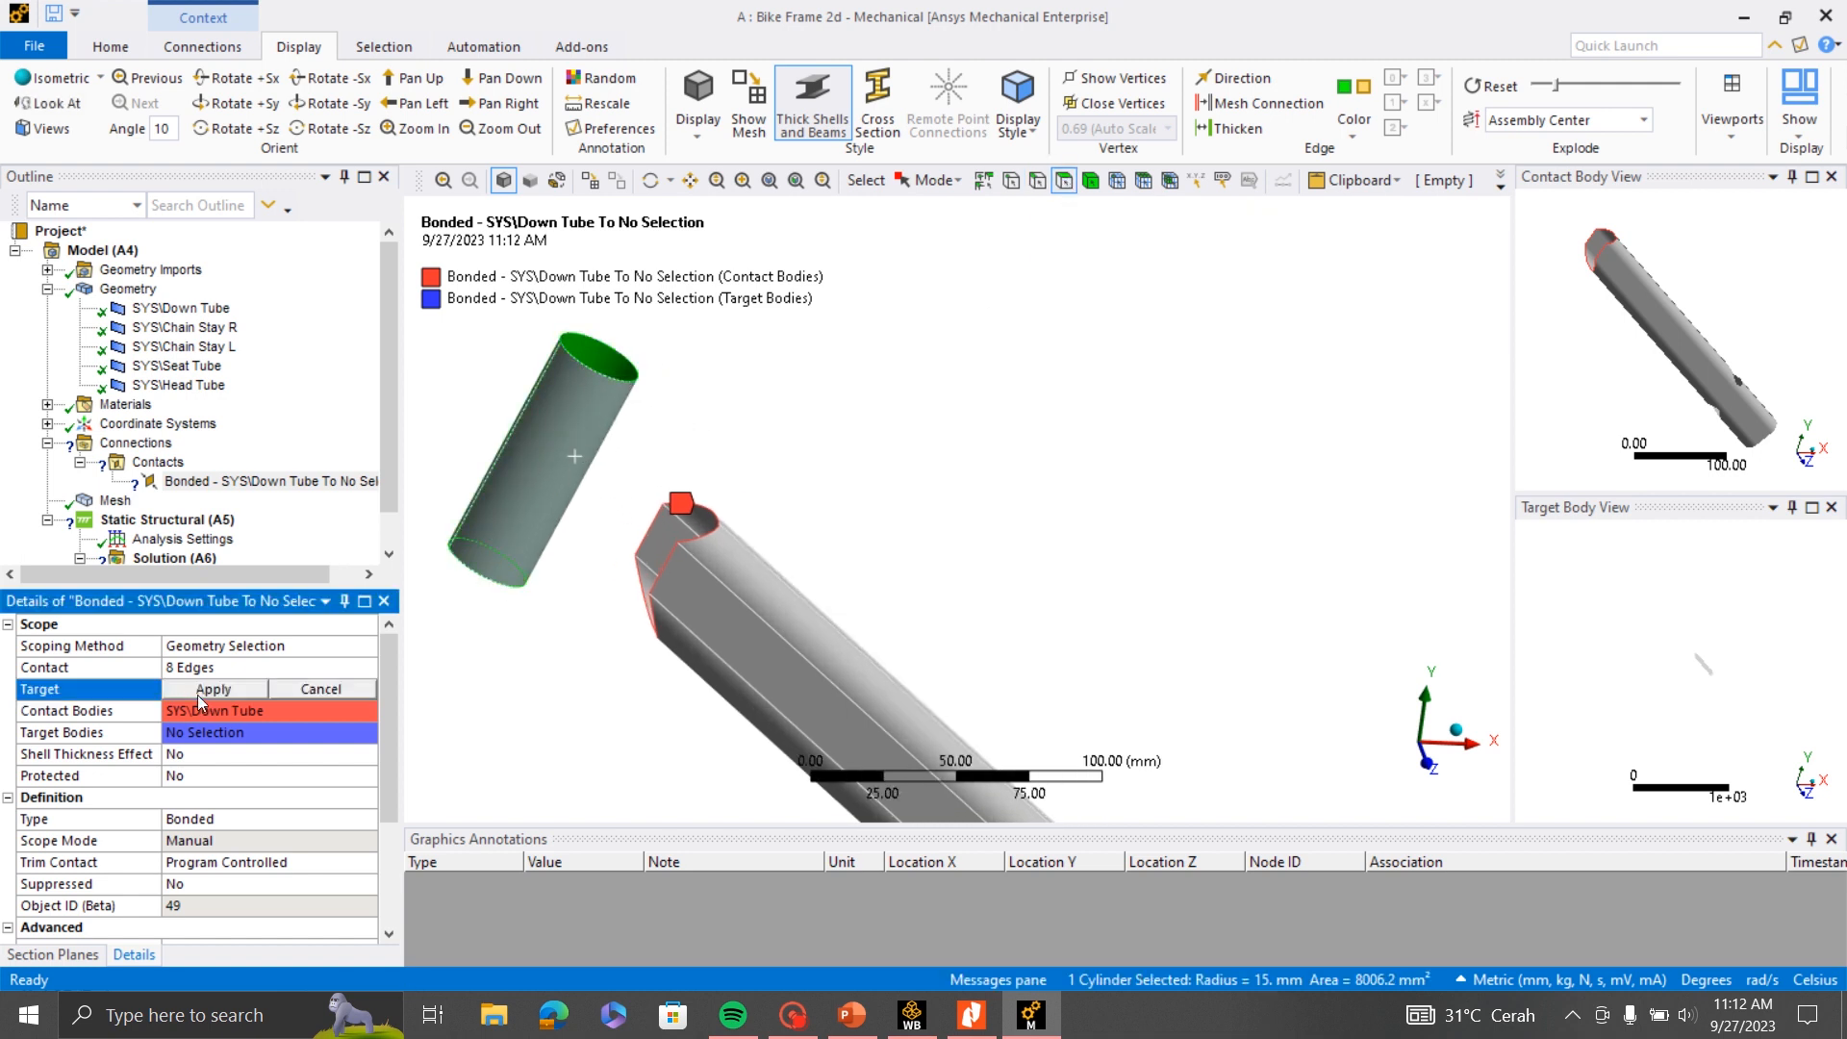
left_click(198, 692)
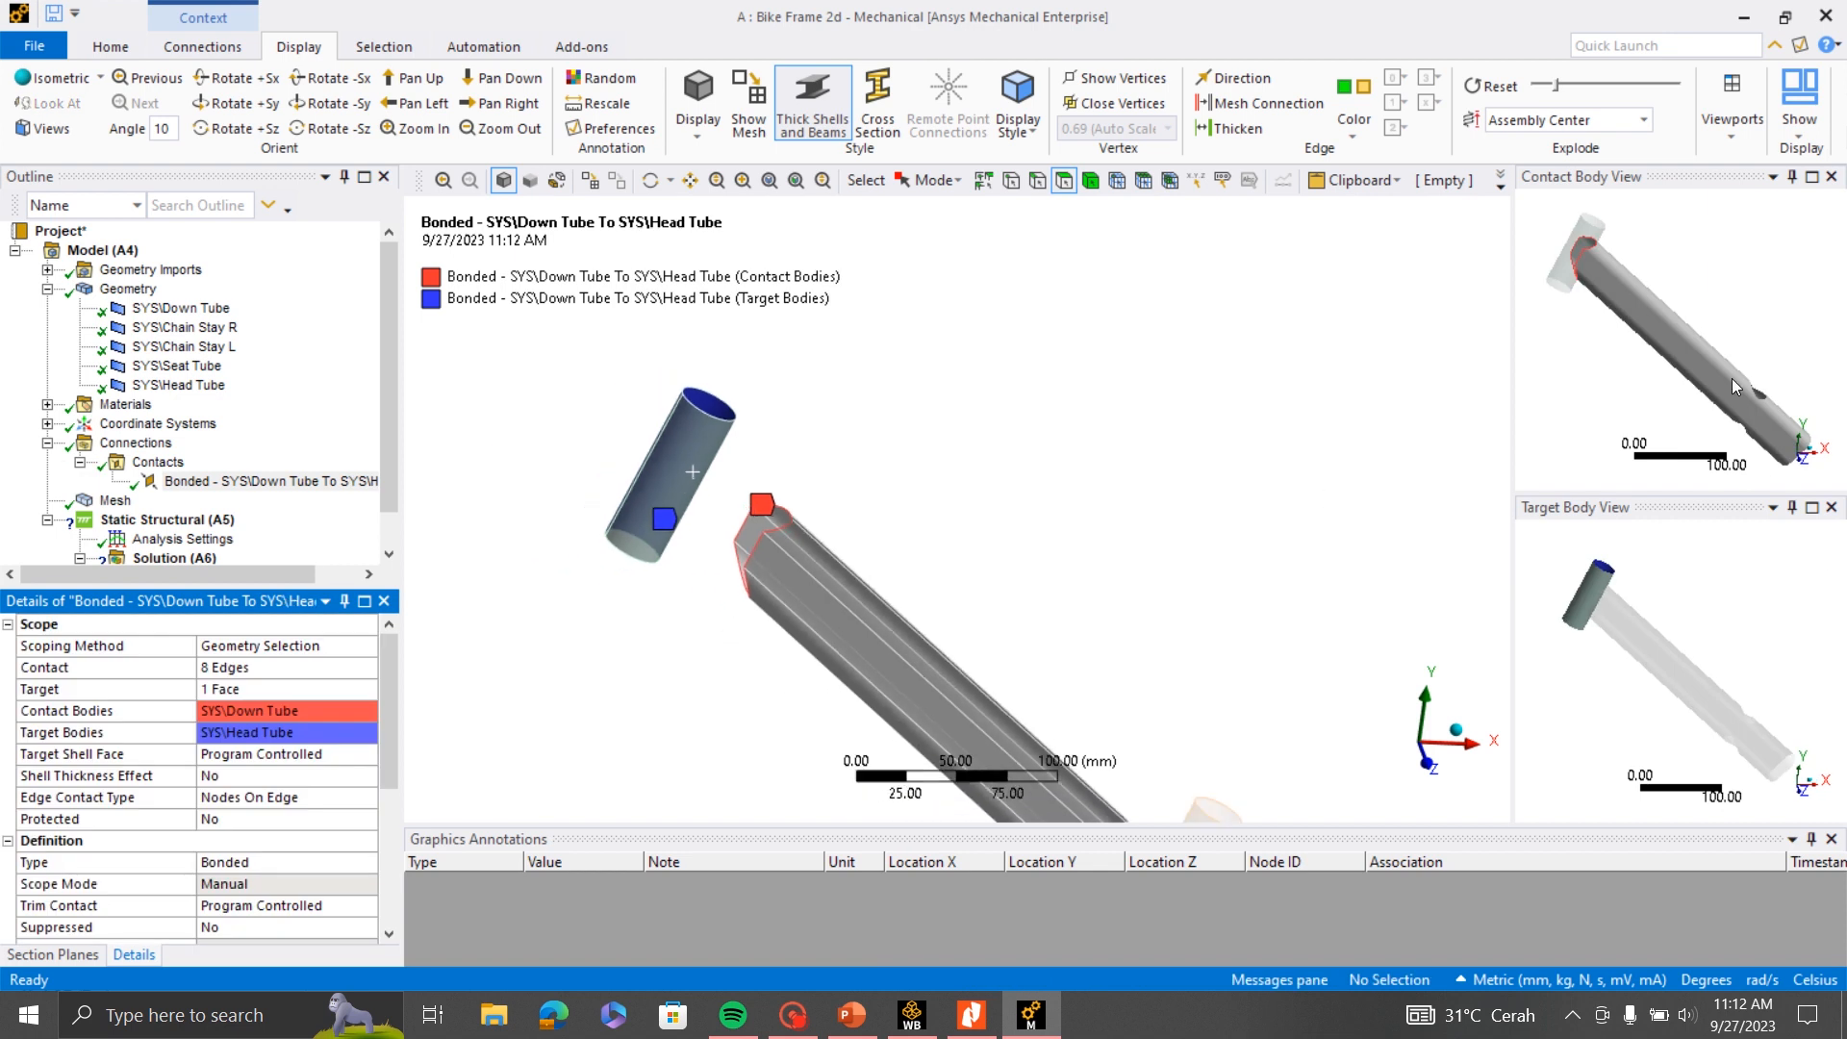
- Examine the scoped Down Tube edges and Head Tube face in the contact and target body views
scroll(1631, 321, "up", 2)
scroll(1630, 321, "down", 3)
mouse_move(1616, 317)
middle_mouse_down()
mouse_move(1671, 314)
mouse_move(1628, 318)
middle_mouse_up()
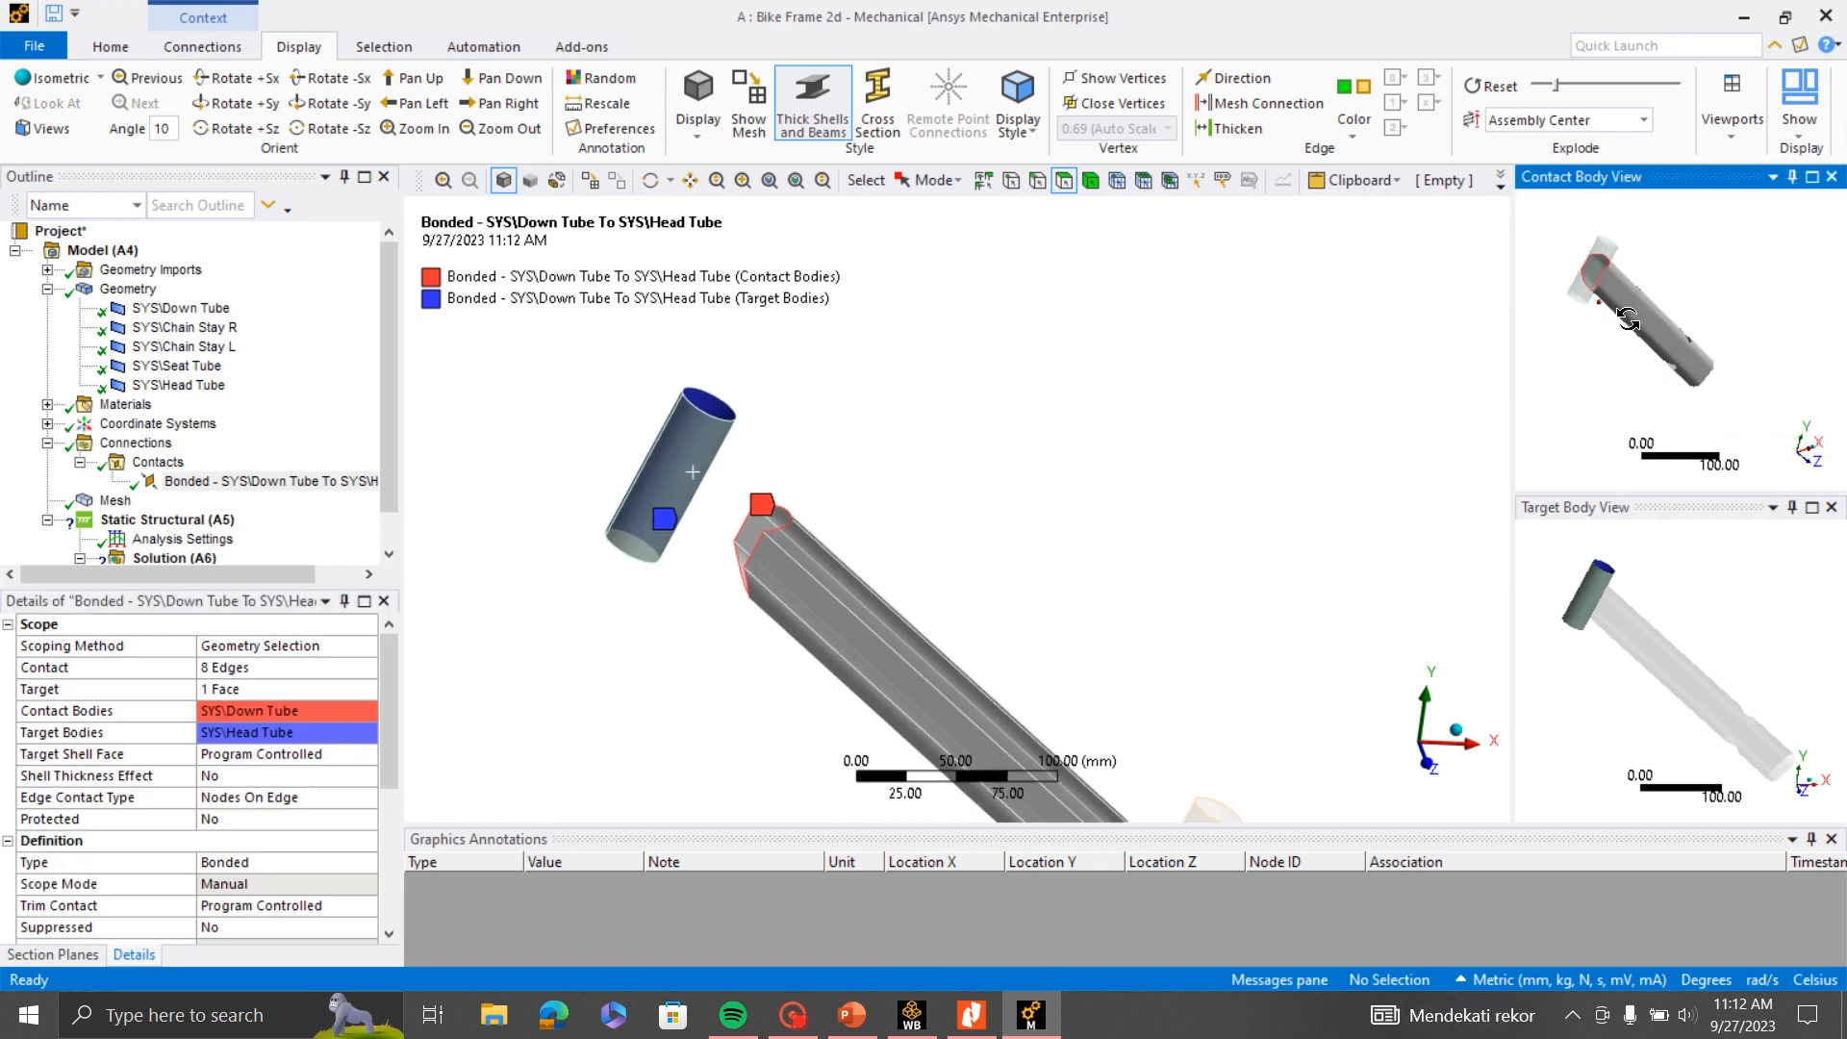
scroll(1584, 291, "up", 4)
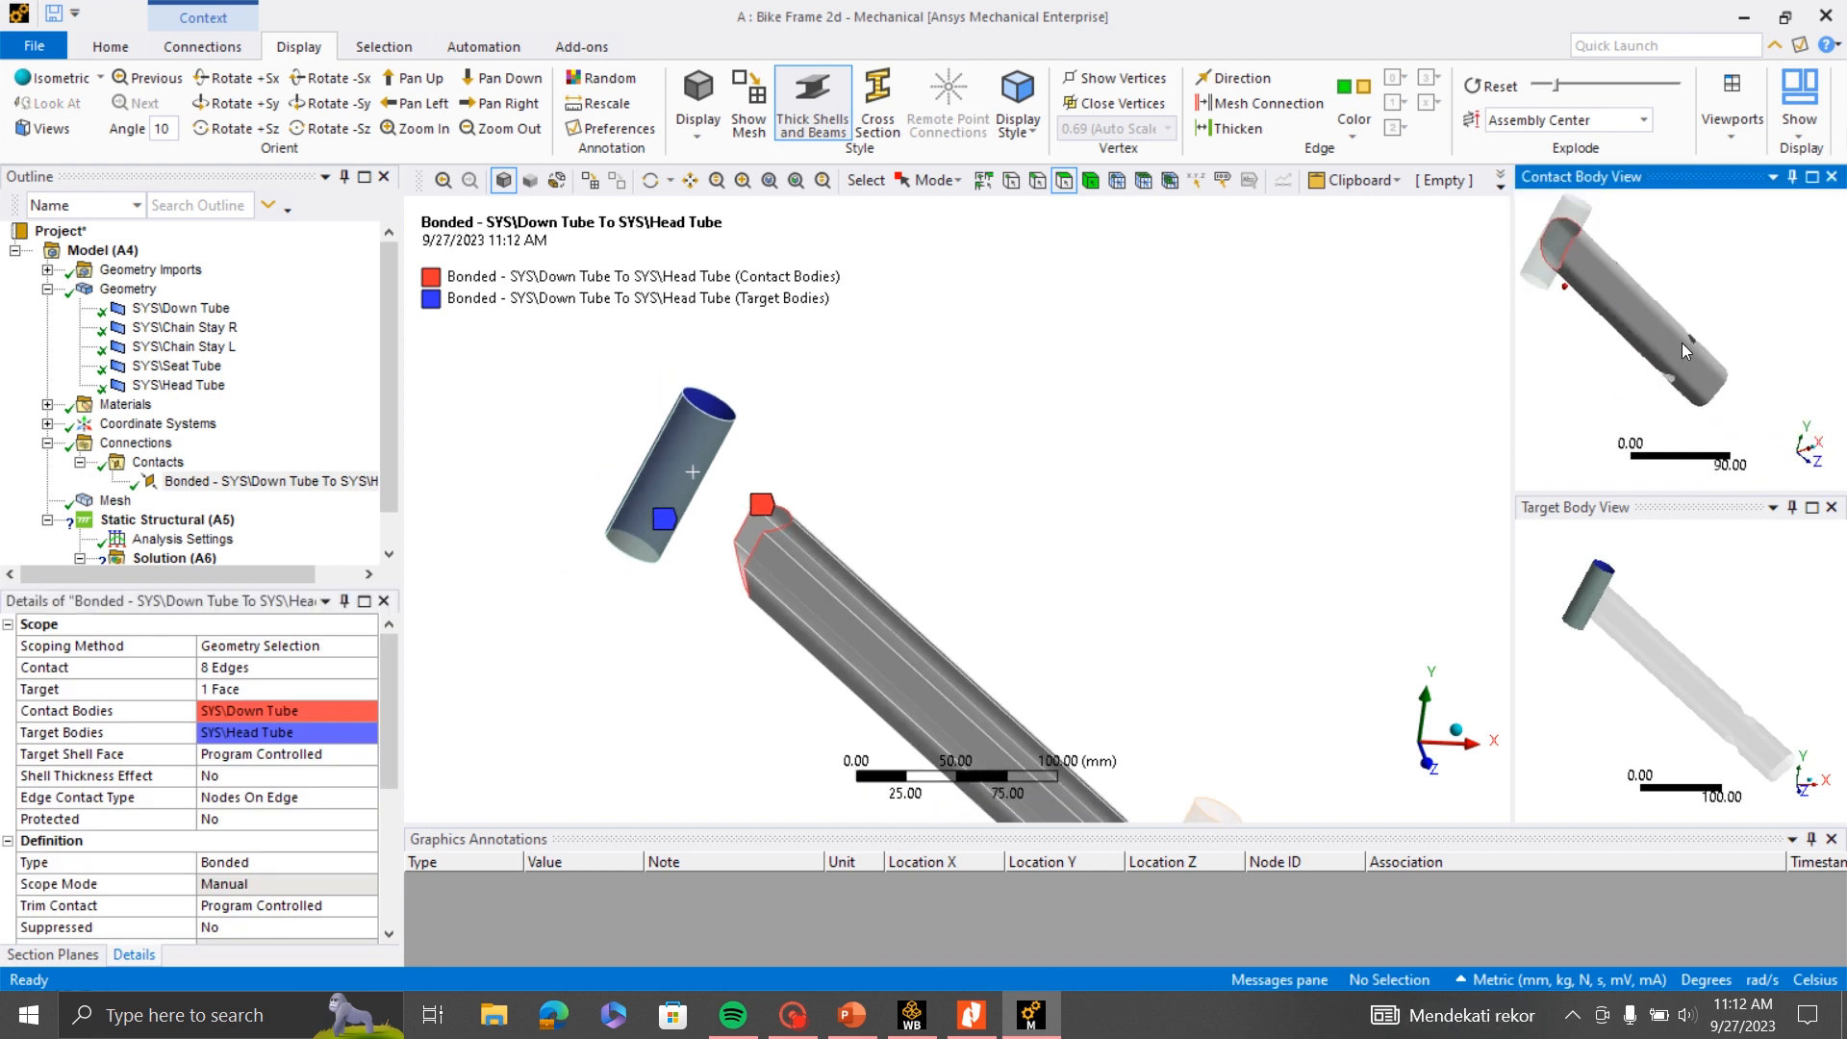
scroll(1681, 343, "down", 3)
middle_click_drag(1656, 562, 1649, 600)
scroll(666, 432, "down", 3)
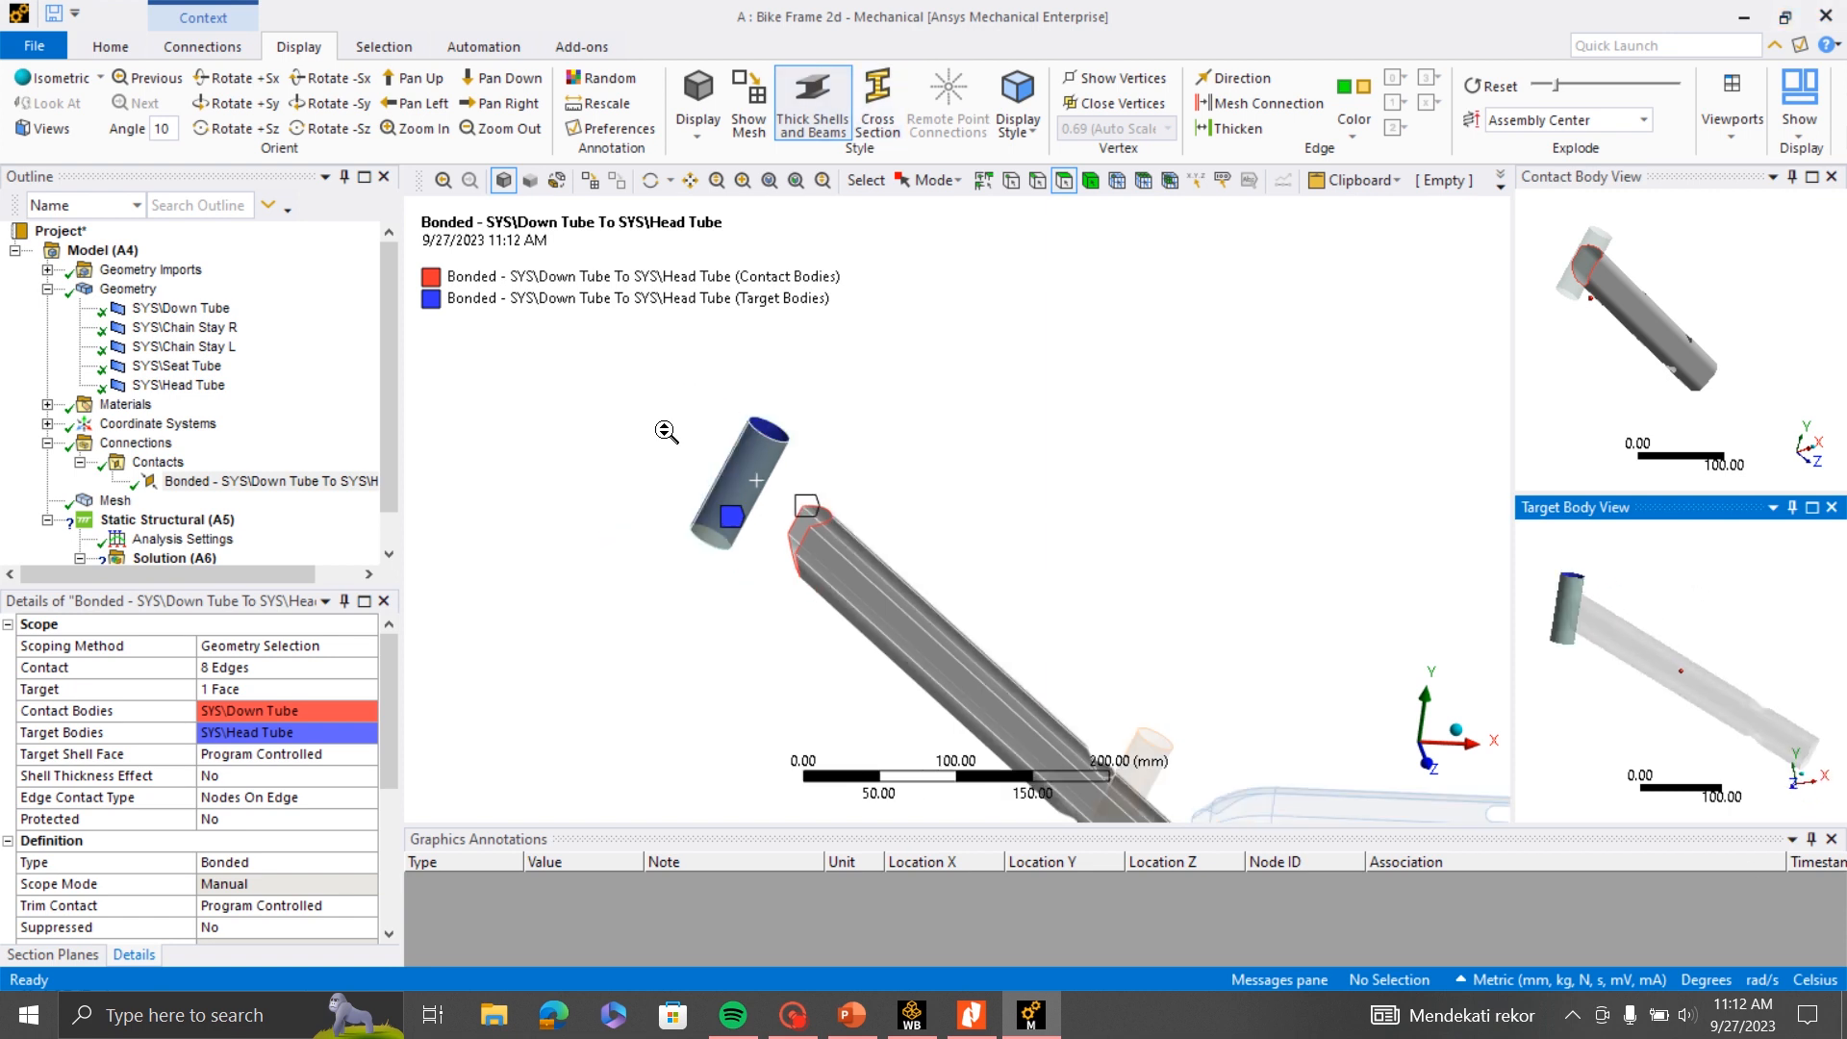
scroll(666, 432, "down", 3)
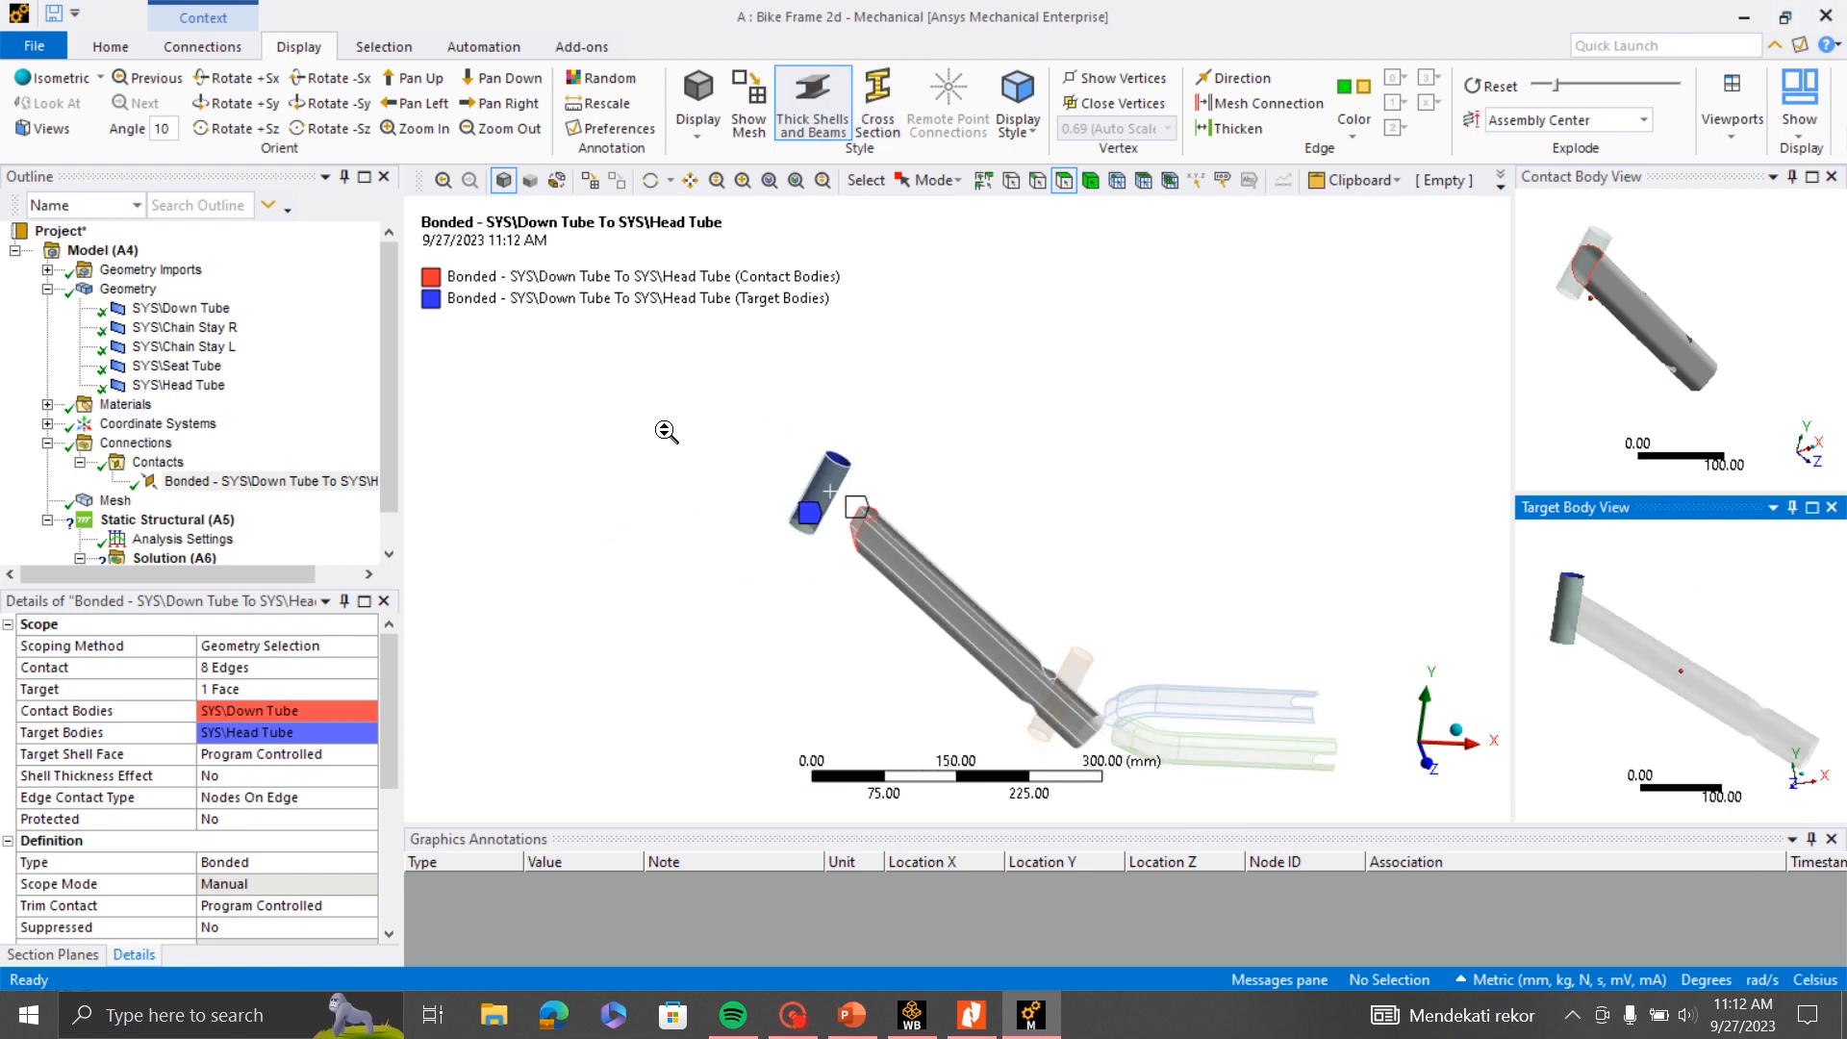
- Insert a second manual contact region under the Contacts group for the joint between Chain Stay R and the Down Tube
left_click(743, 180)
left_click_drag(972, 609, 1161, 740)
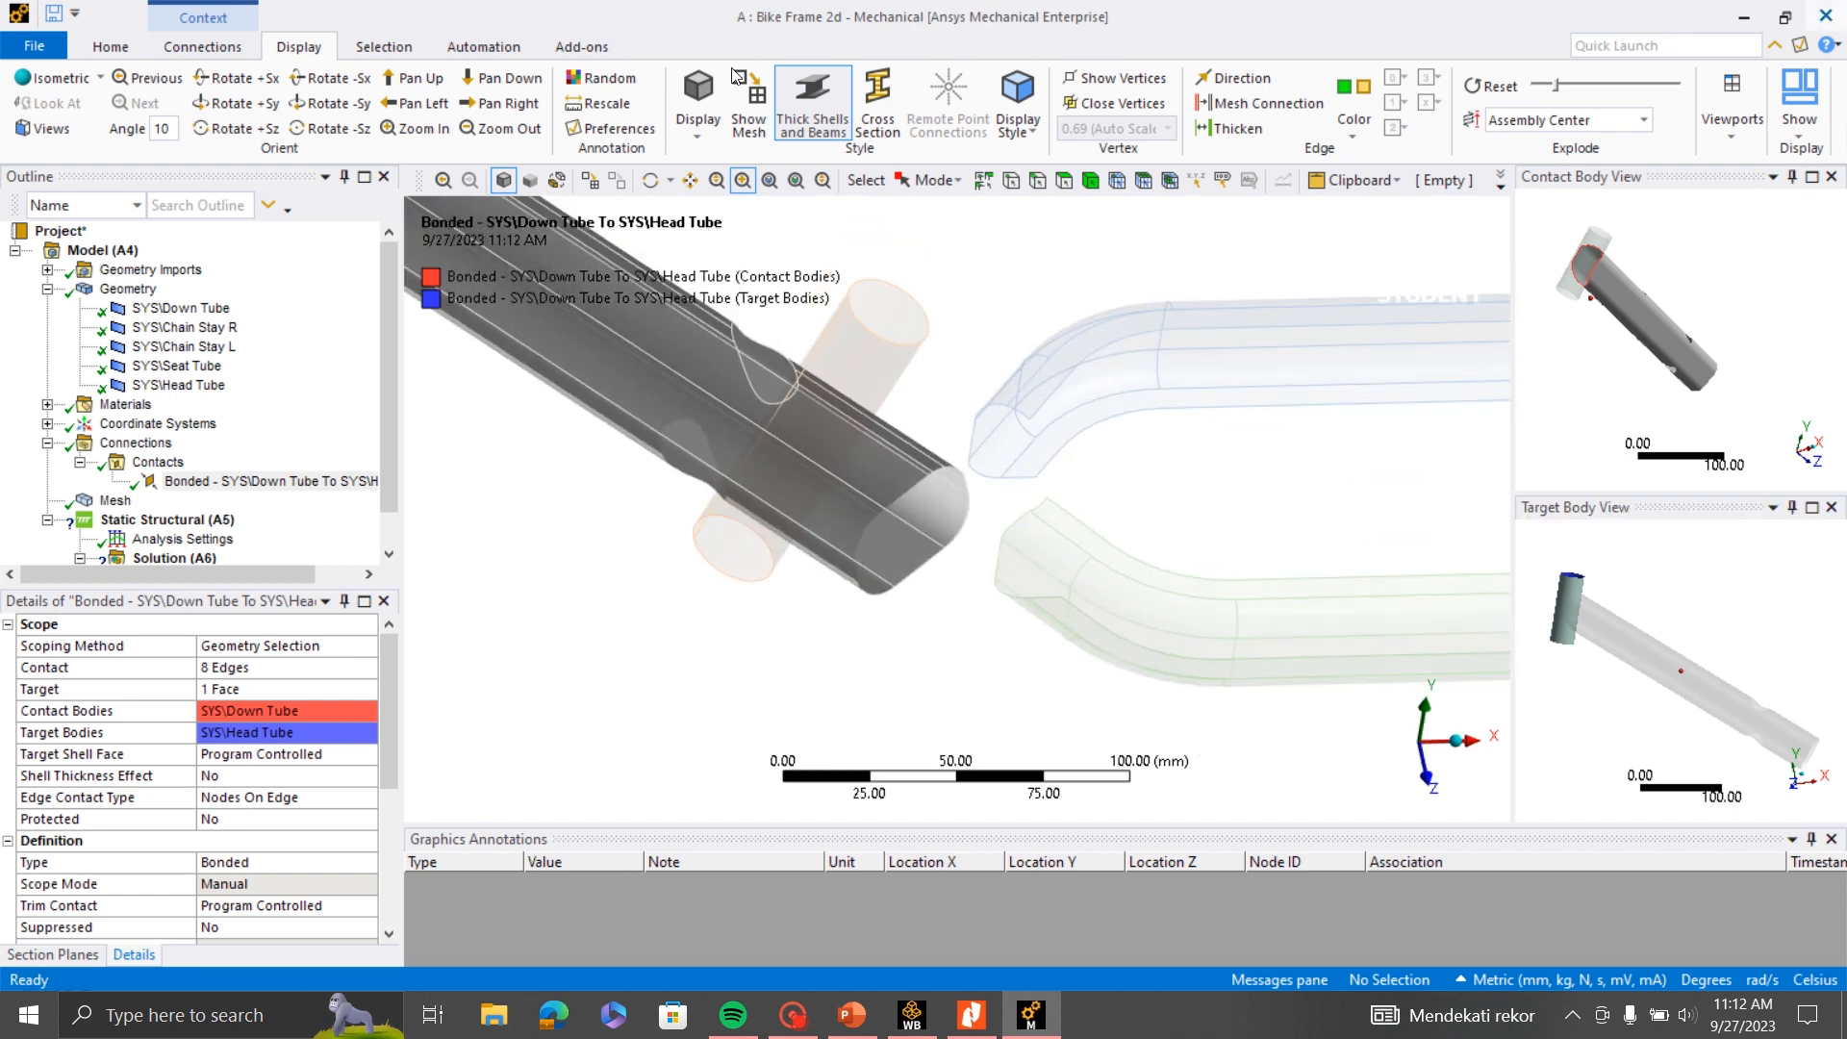
left_click(151, 466)
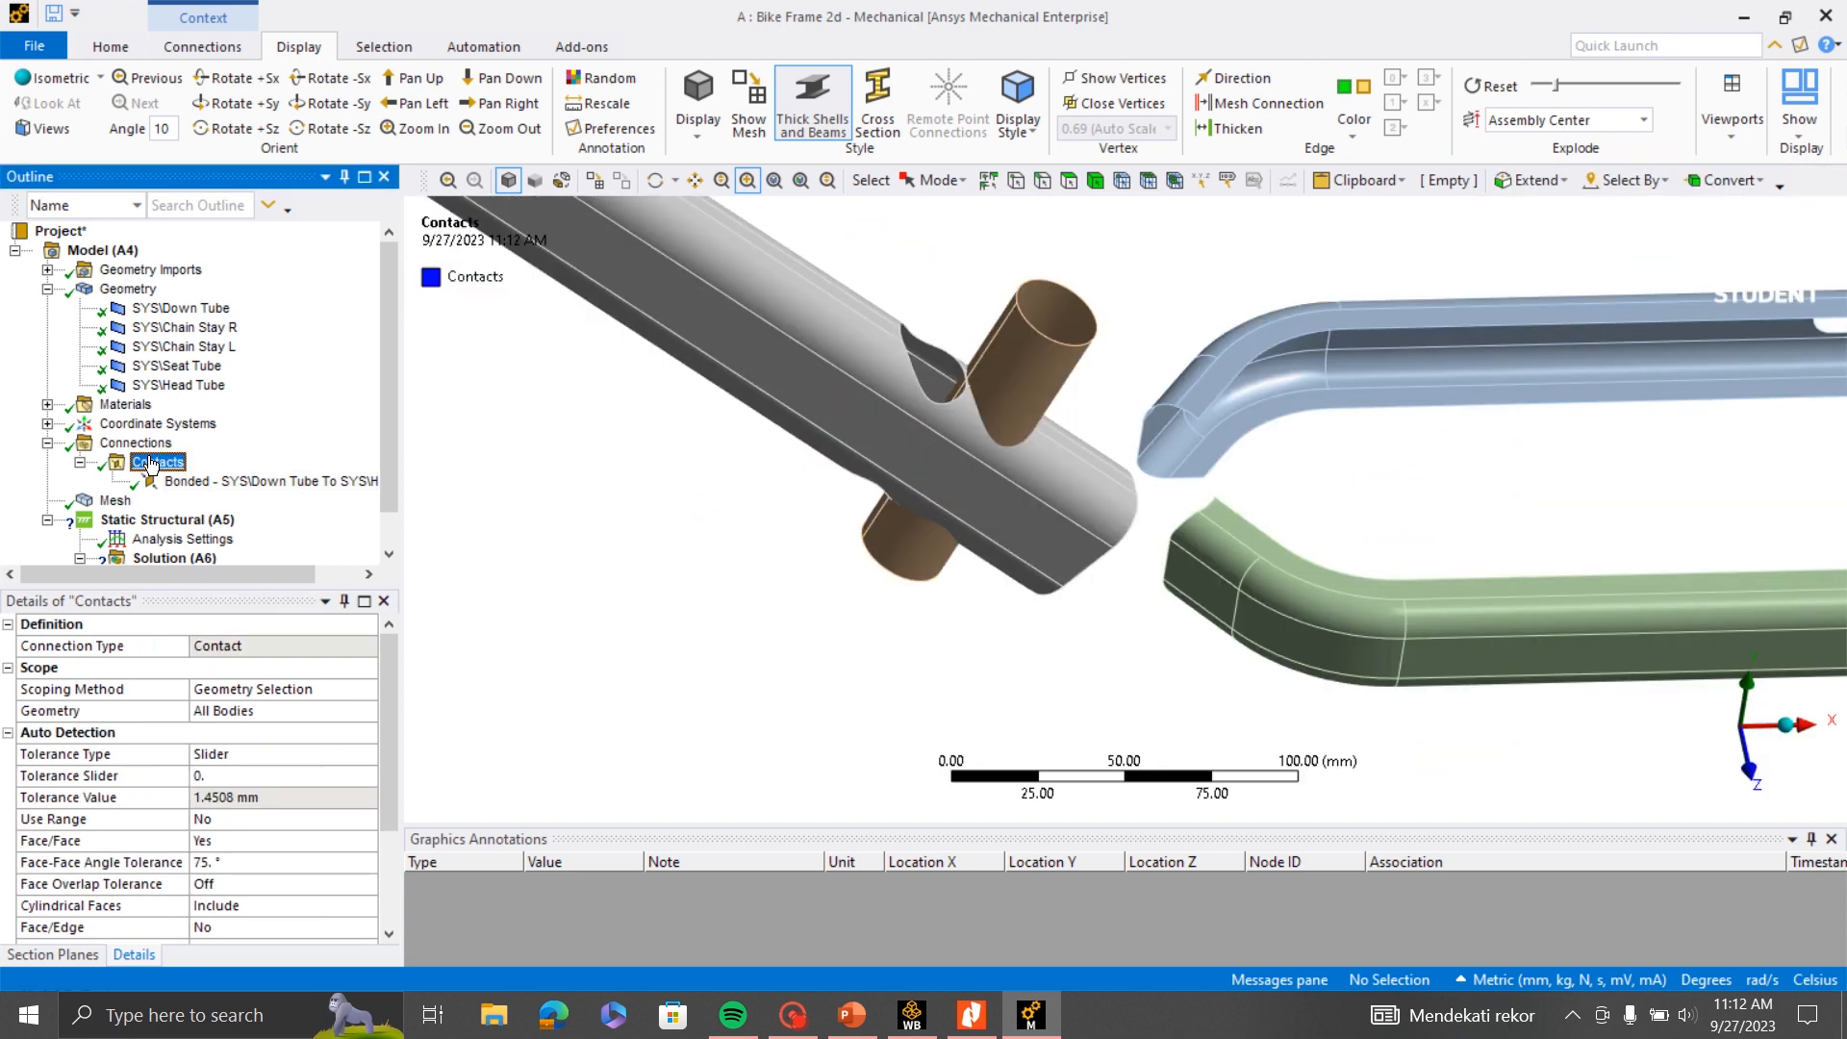
right_click(151, 466)
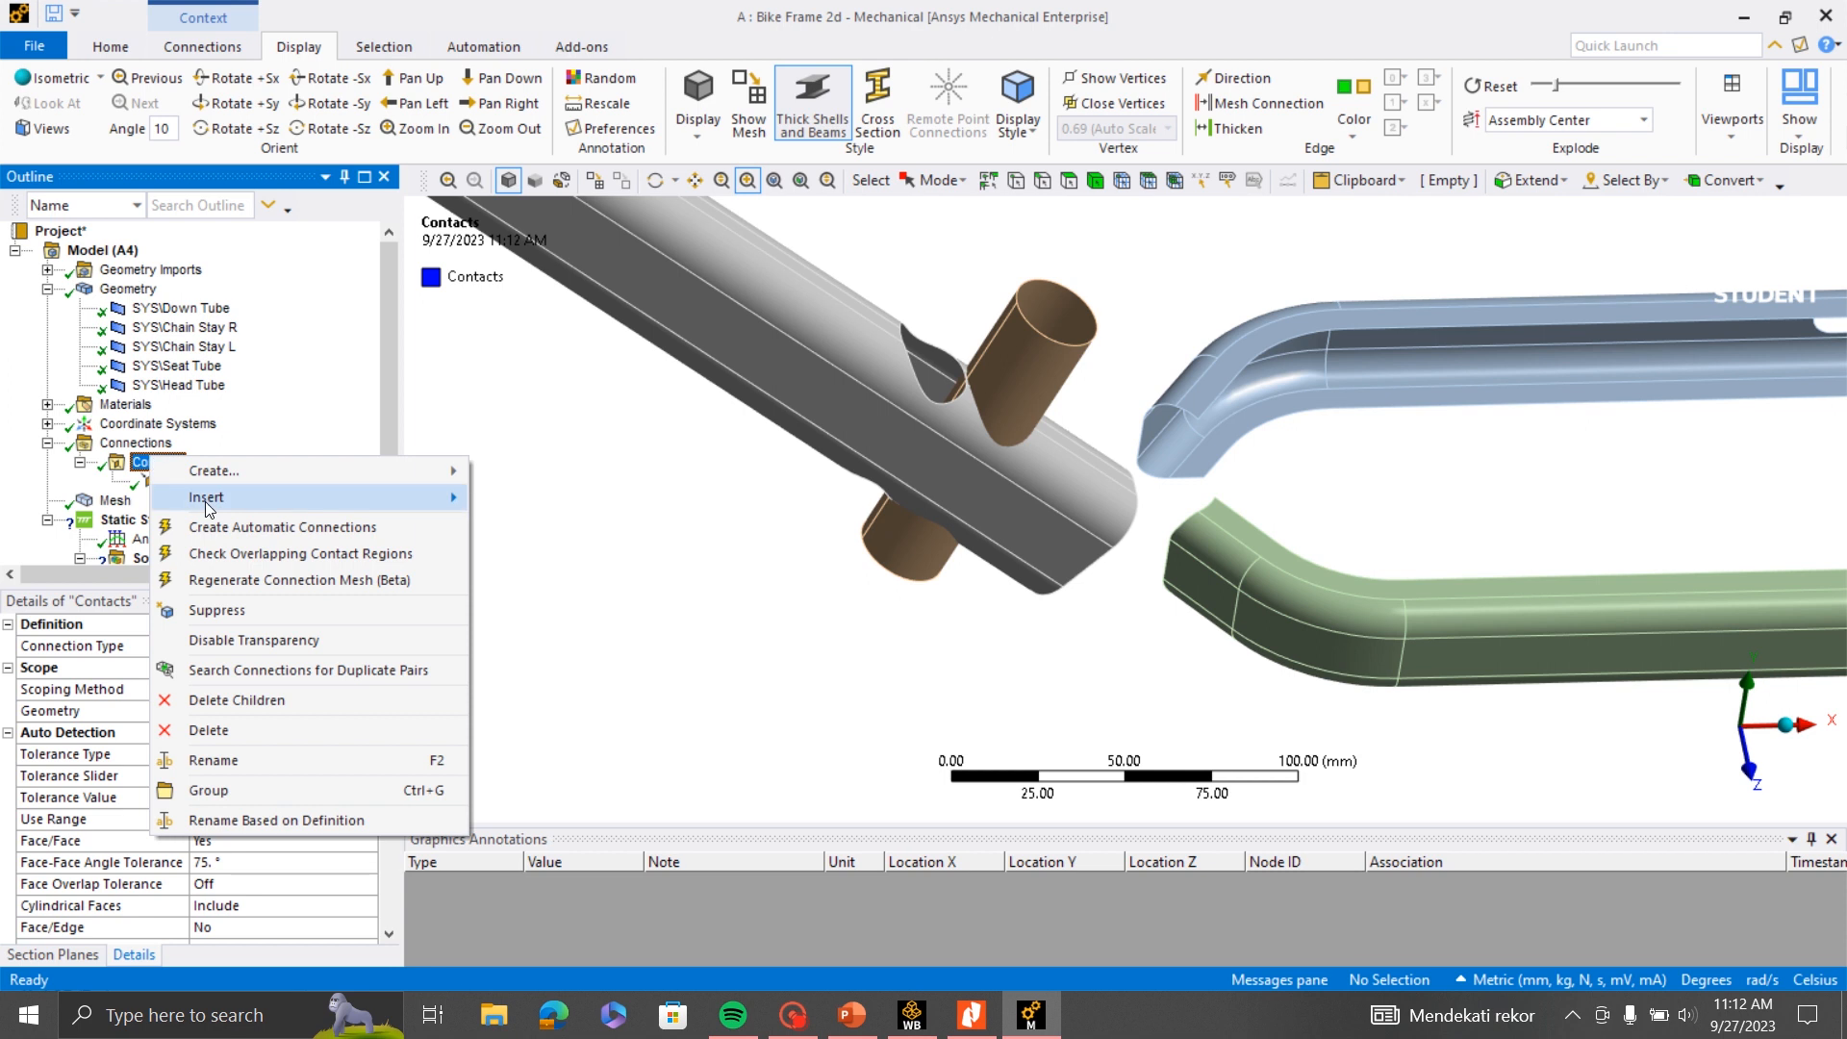
mouse_move(252, 500)
left_click(532, 525)
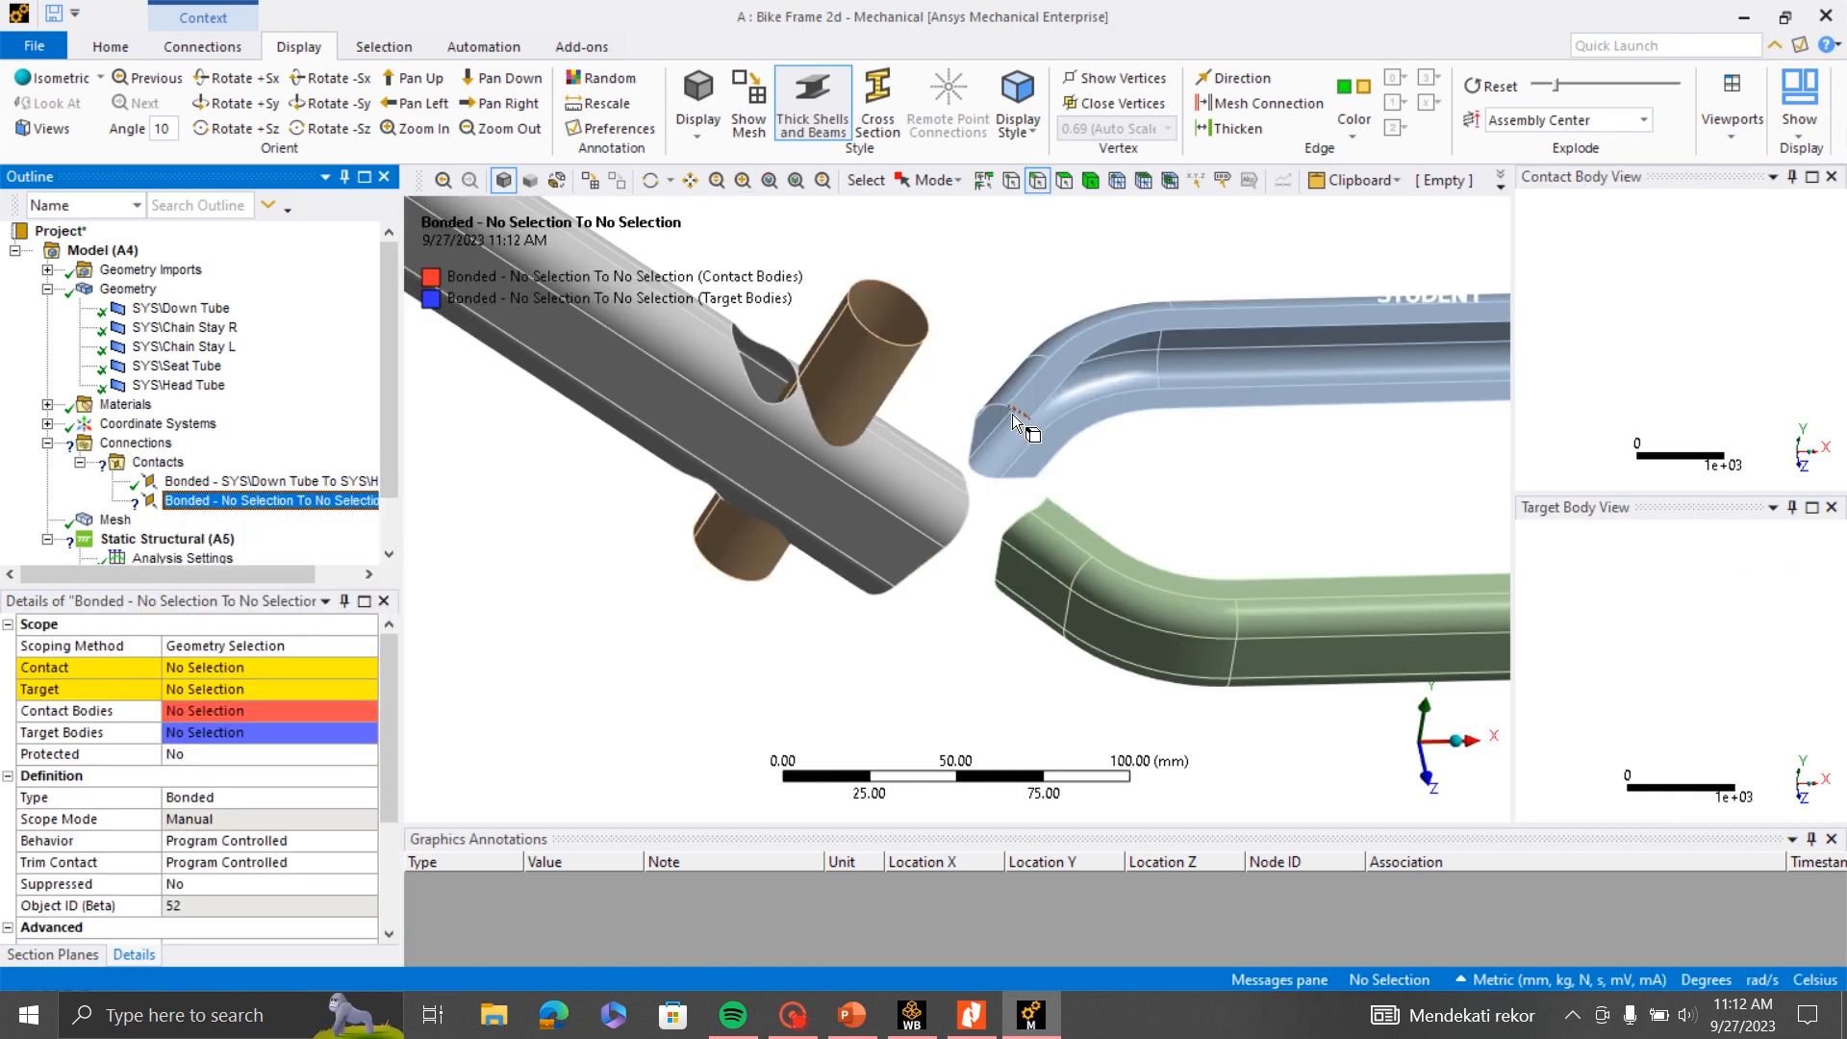
- Scope the contact side of the second region to the six edges at Chain Stay R's end facing the Down Tube
left_click(1014, 410)
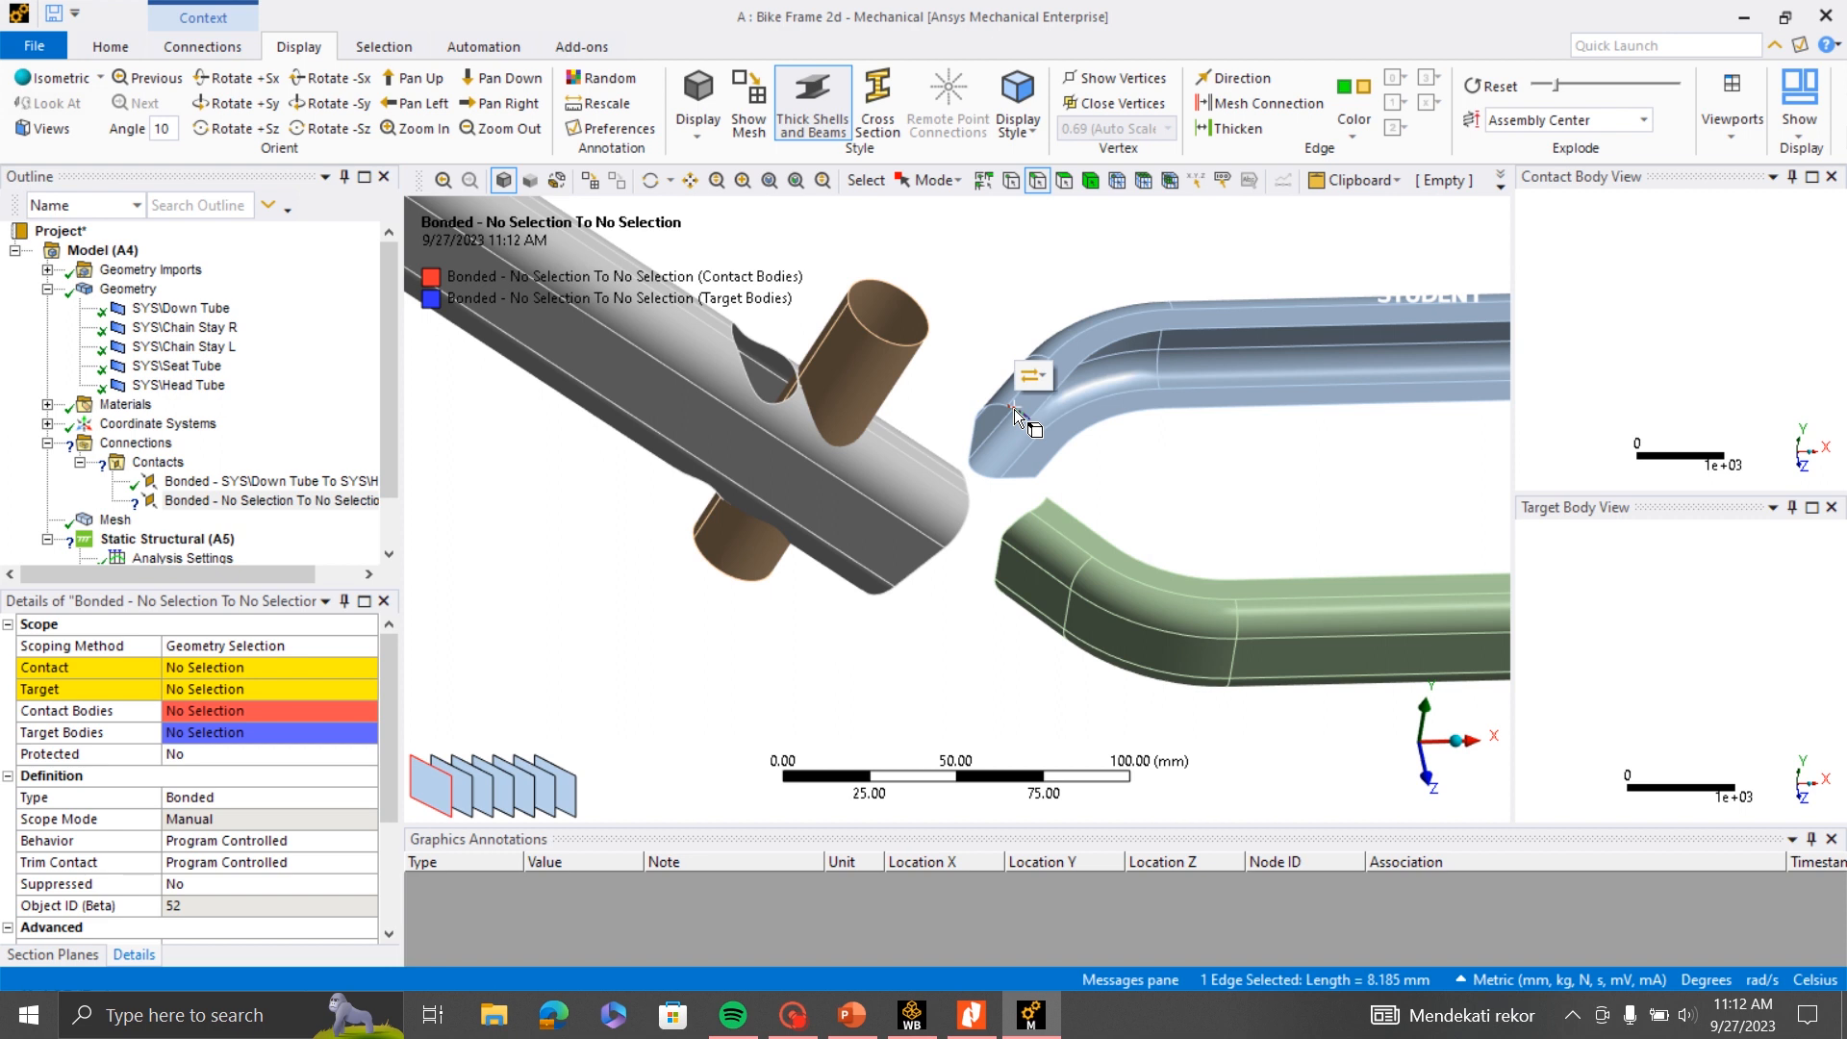
left_click(191, 667)
left_click(191, 668)
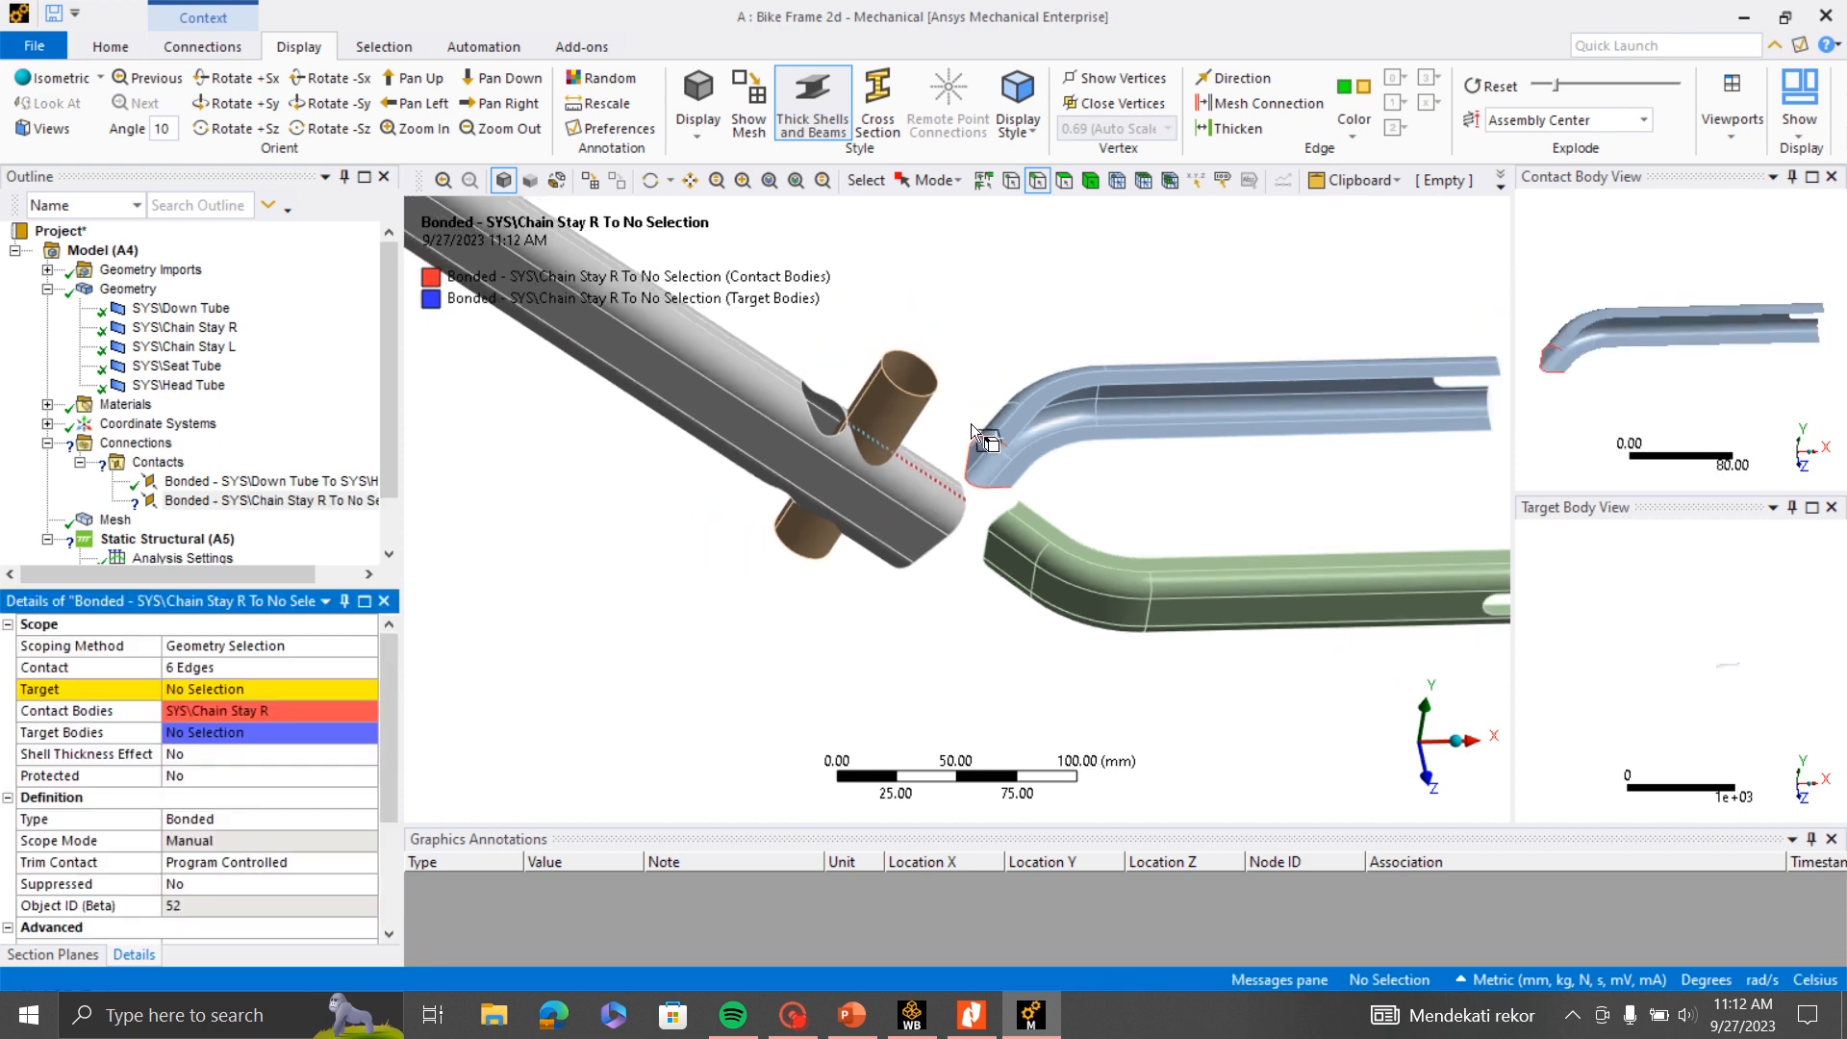
- Scope the target side of the Chain Stay R contact to the three Down Tube faces on that chain stay's side
left_click(1064, 180)
middle_click_drag(1167, 400, 1052, 506)
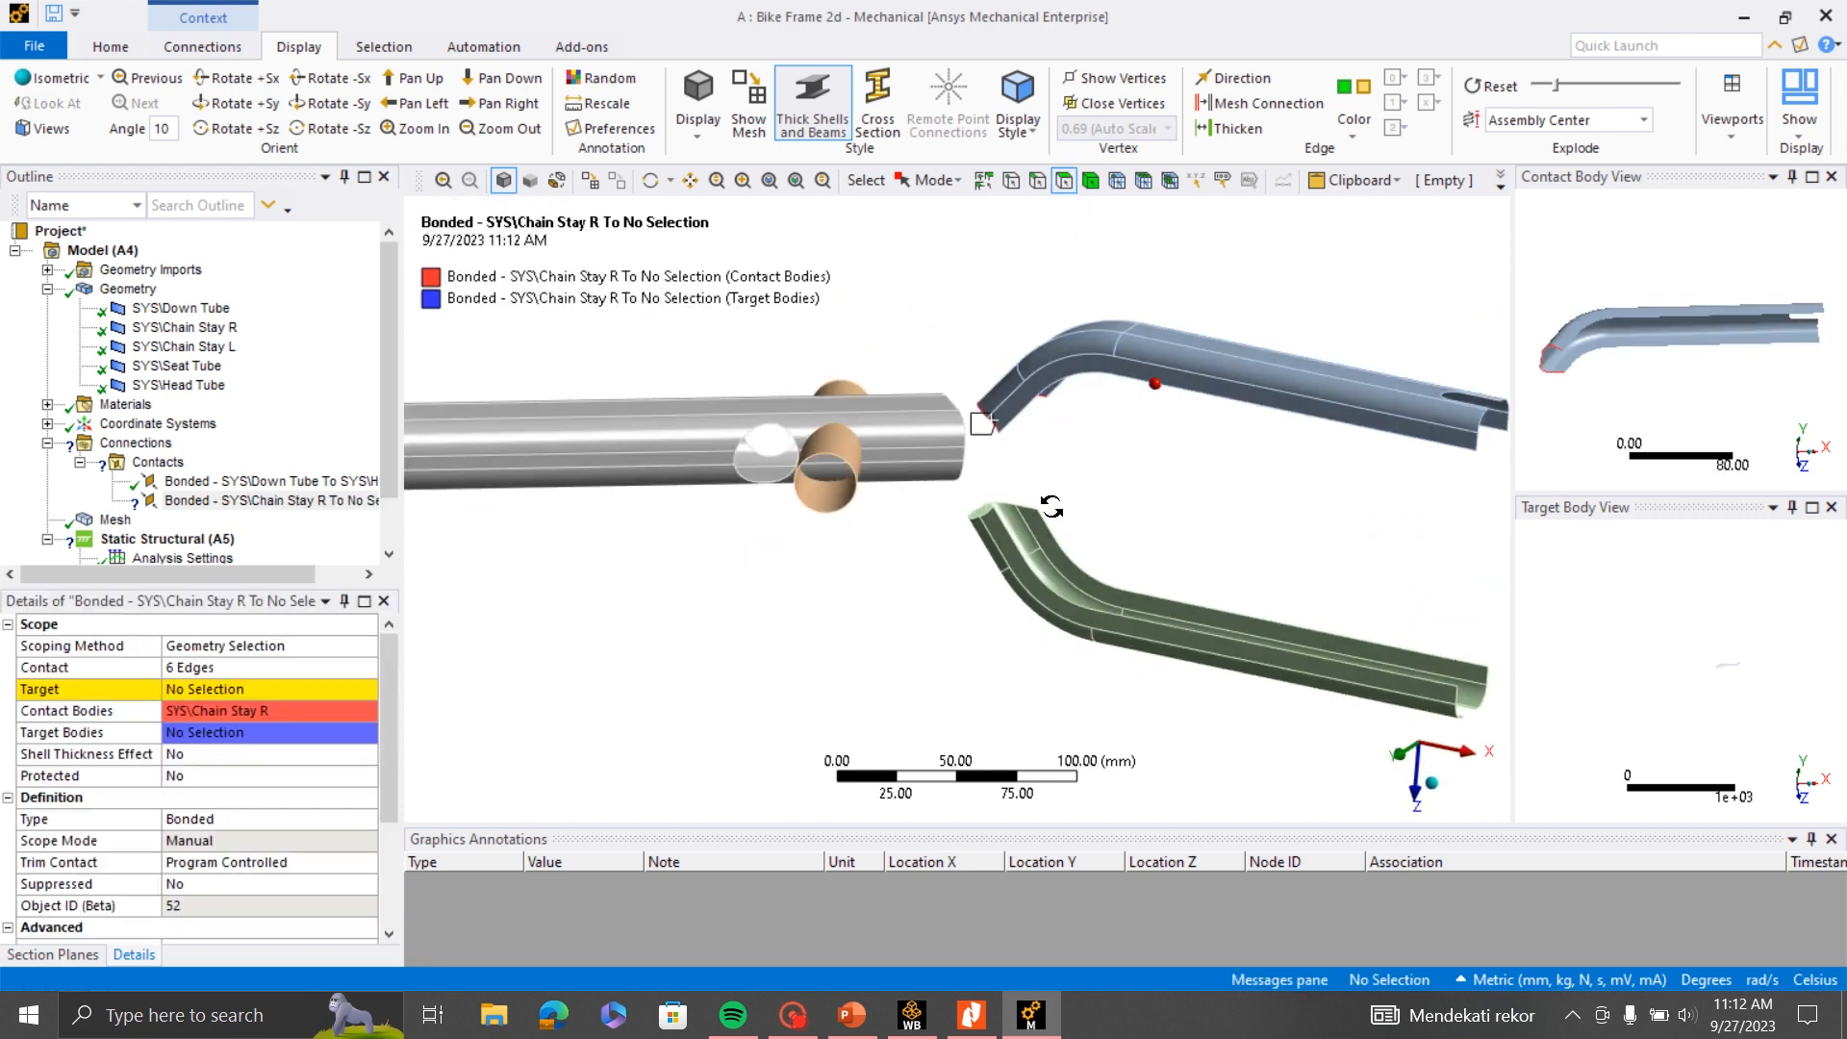
scroll(952, 412, "up", 2)
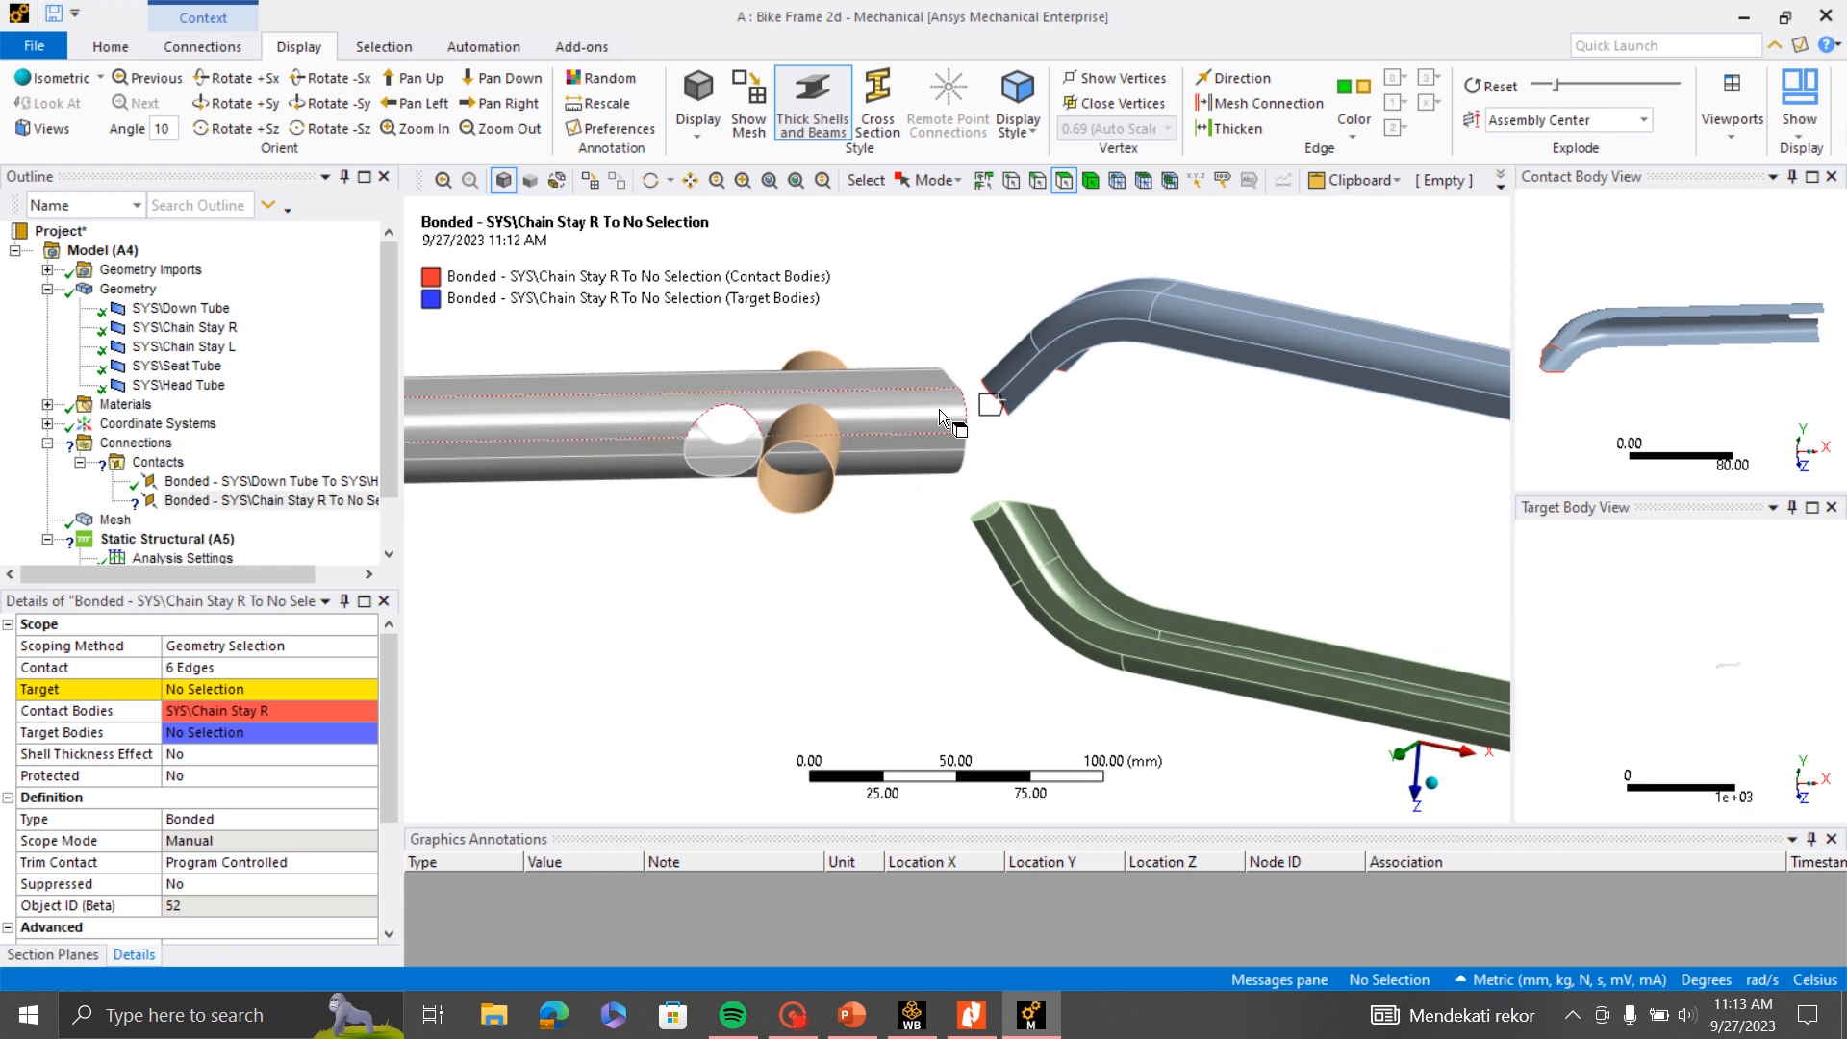
left_click(939, 408)
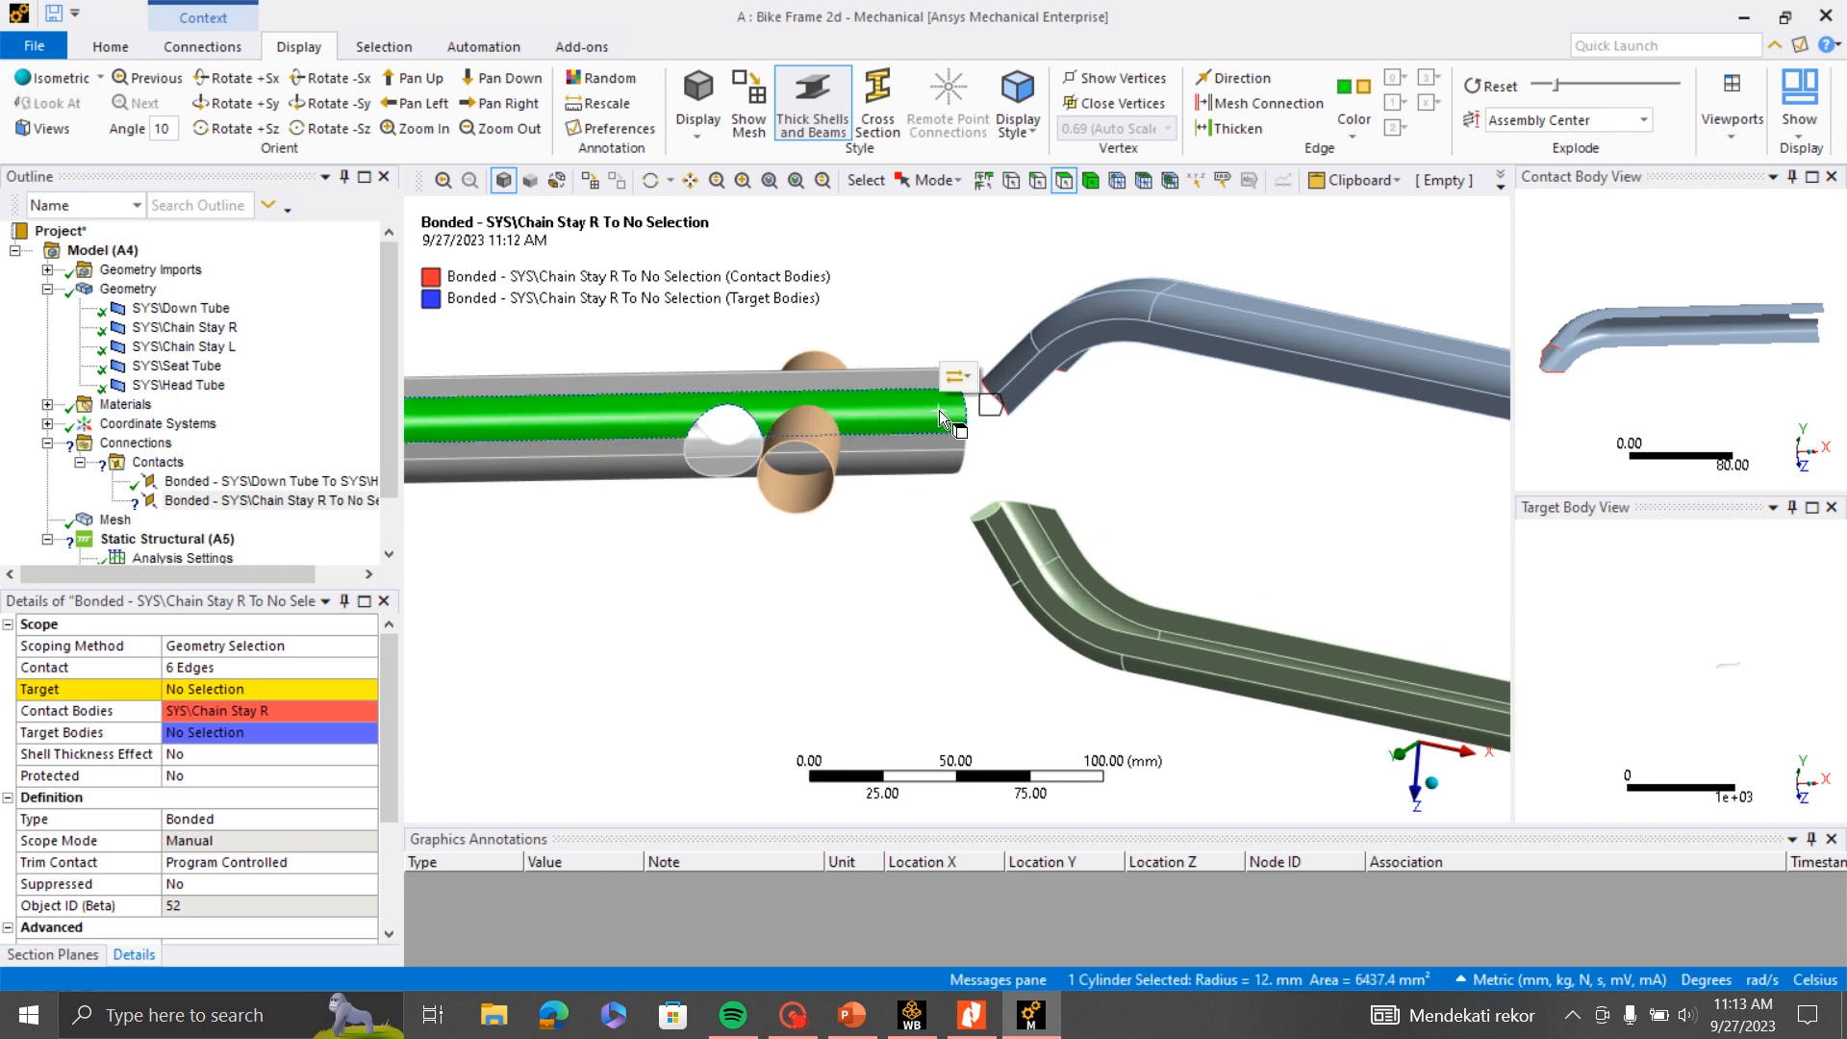
middle_click_drag(902, 374, 976, 471)
left_click(863, 309, "ctrl")
middle_click_drag(862, 309, 983, 316)
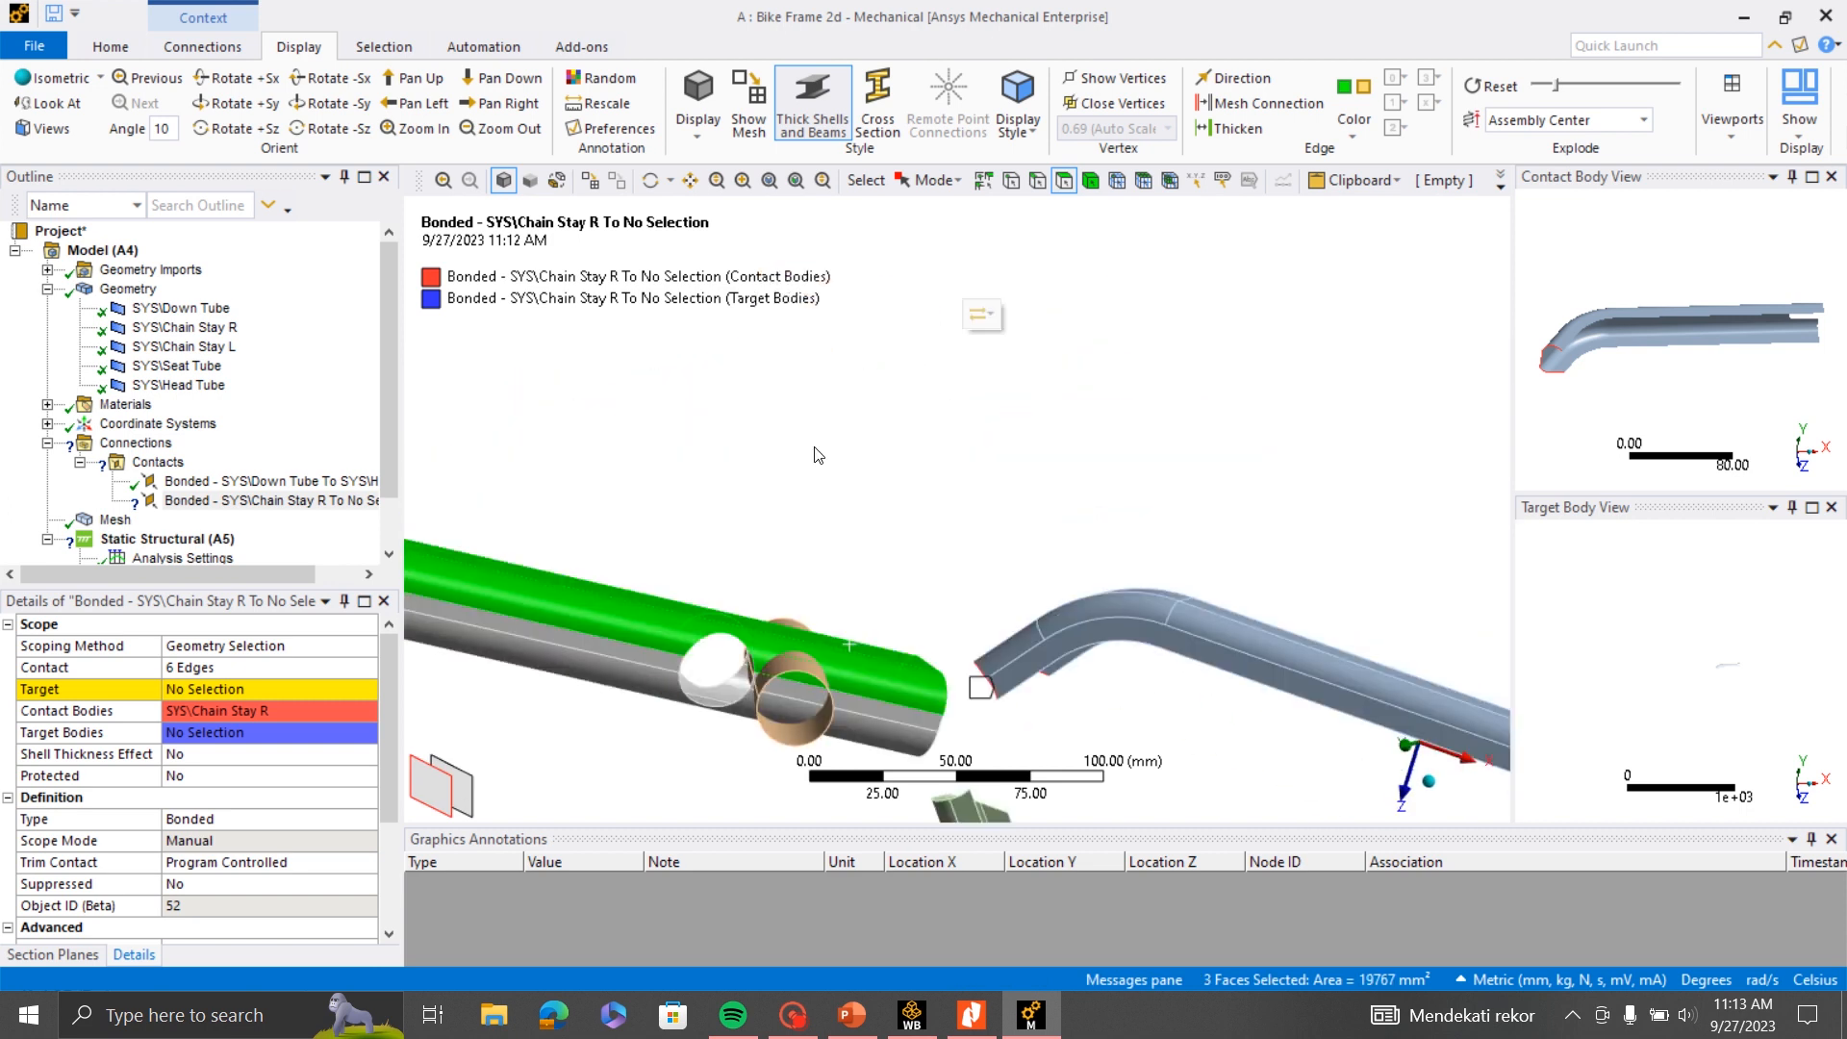
left_click(214, 690)
left_click(206, 689)
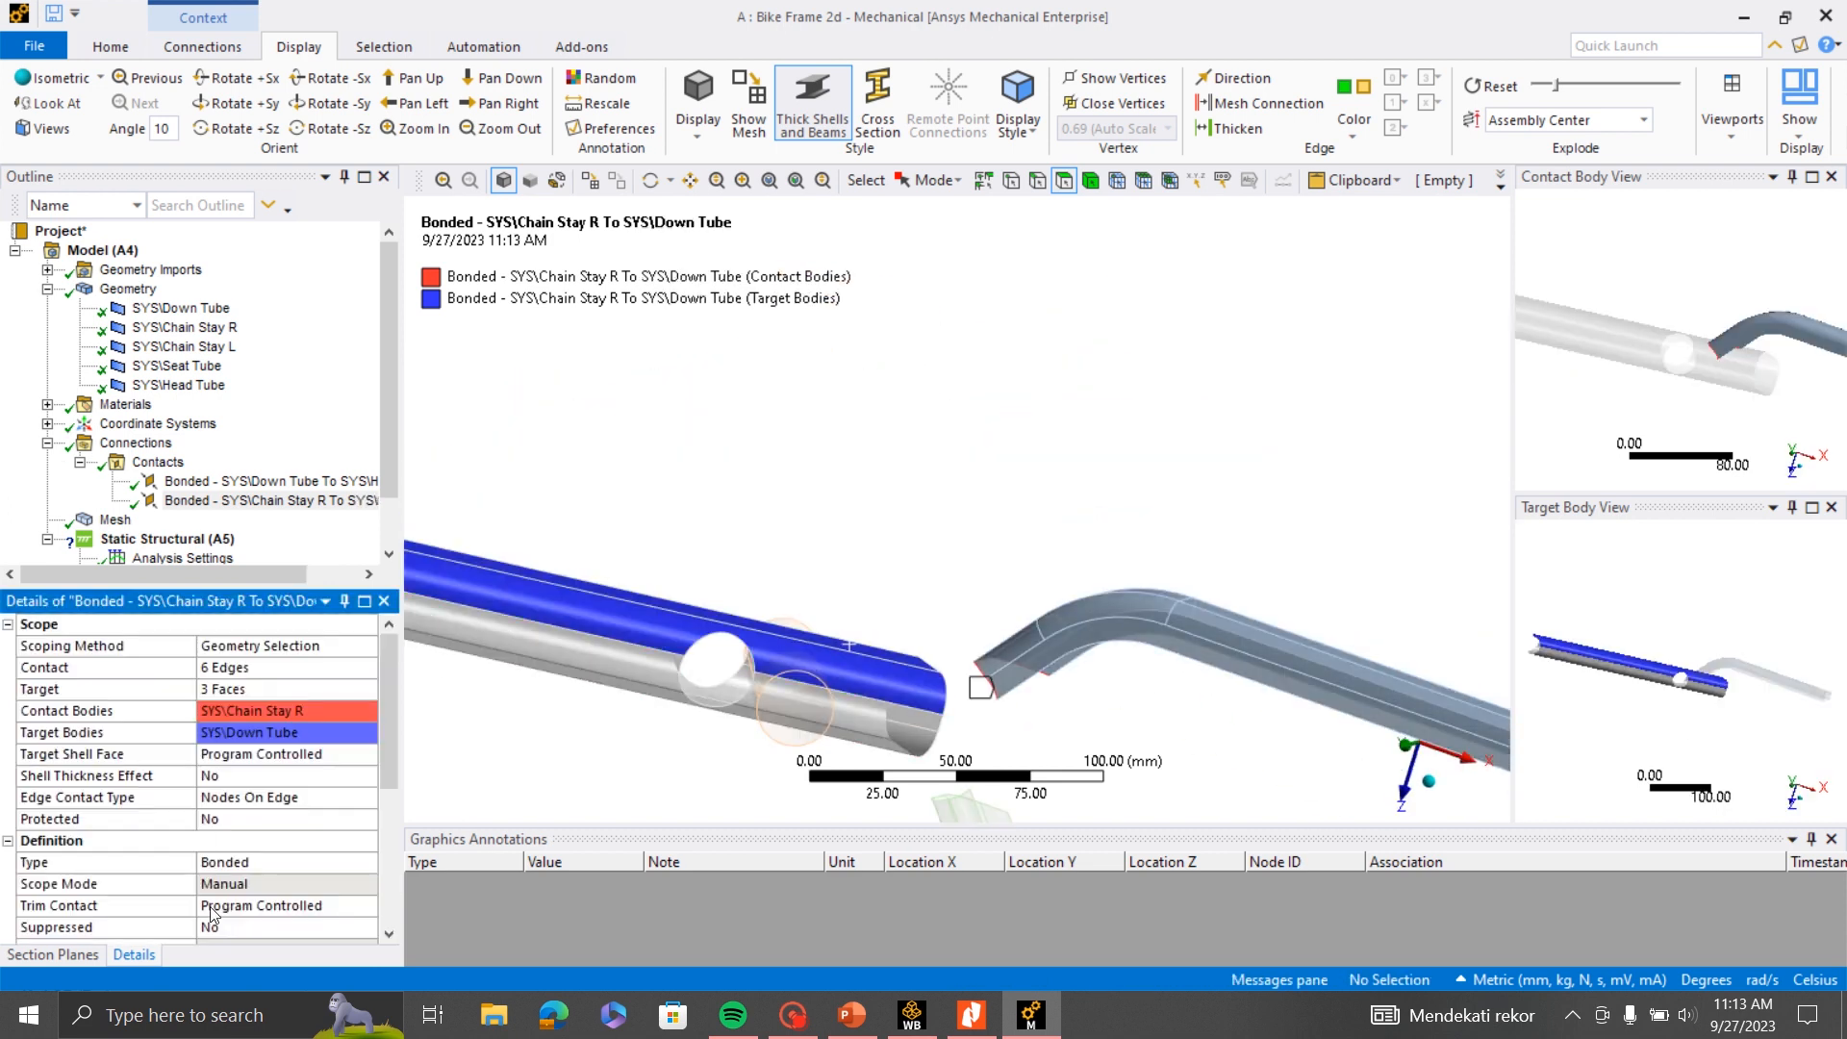
- Insert a third manual contact region under the Contacts group
middle_click_drag(947, 644, 550, 553)
left_click(151, 467)
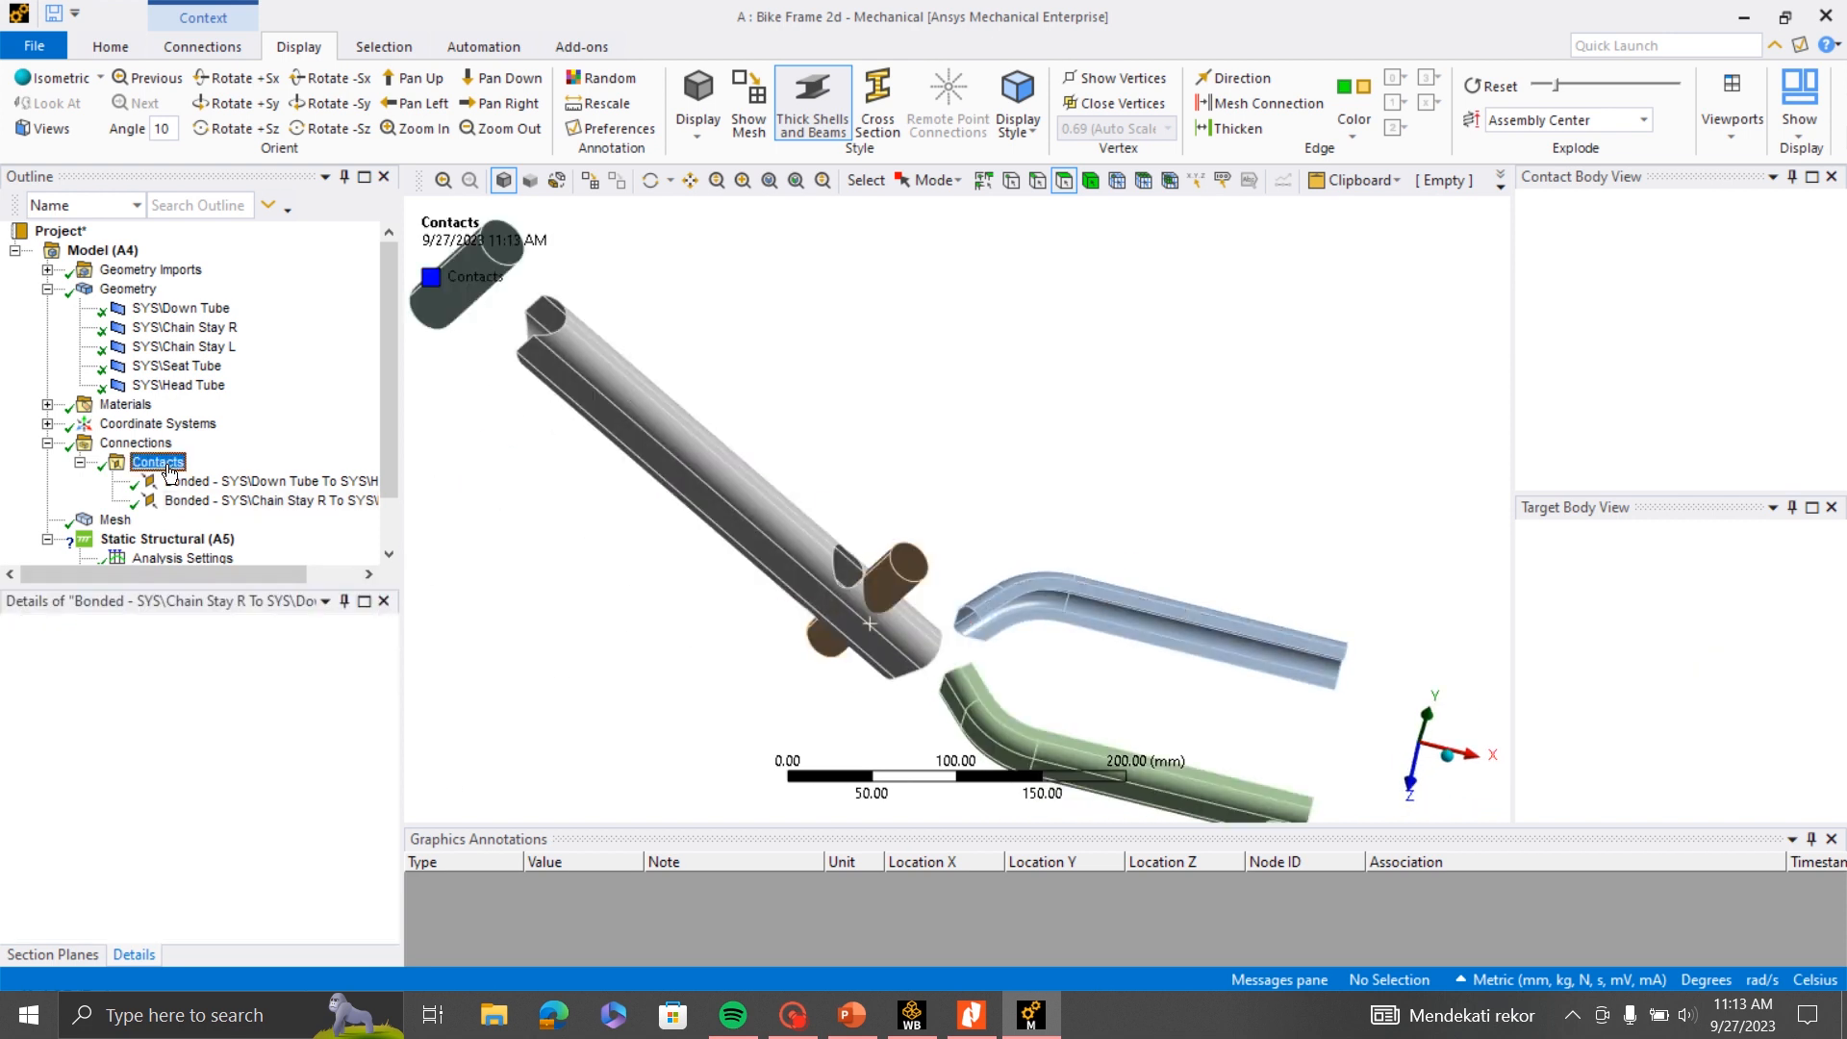
right_click(154, 466)
mouse_move(254, 510)
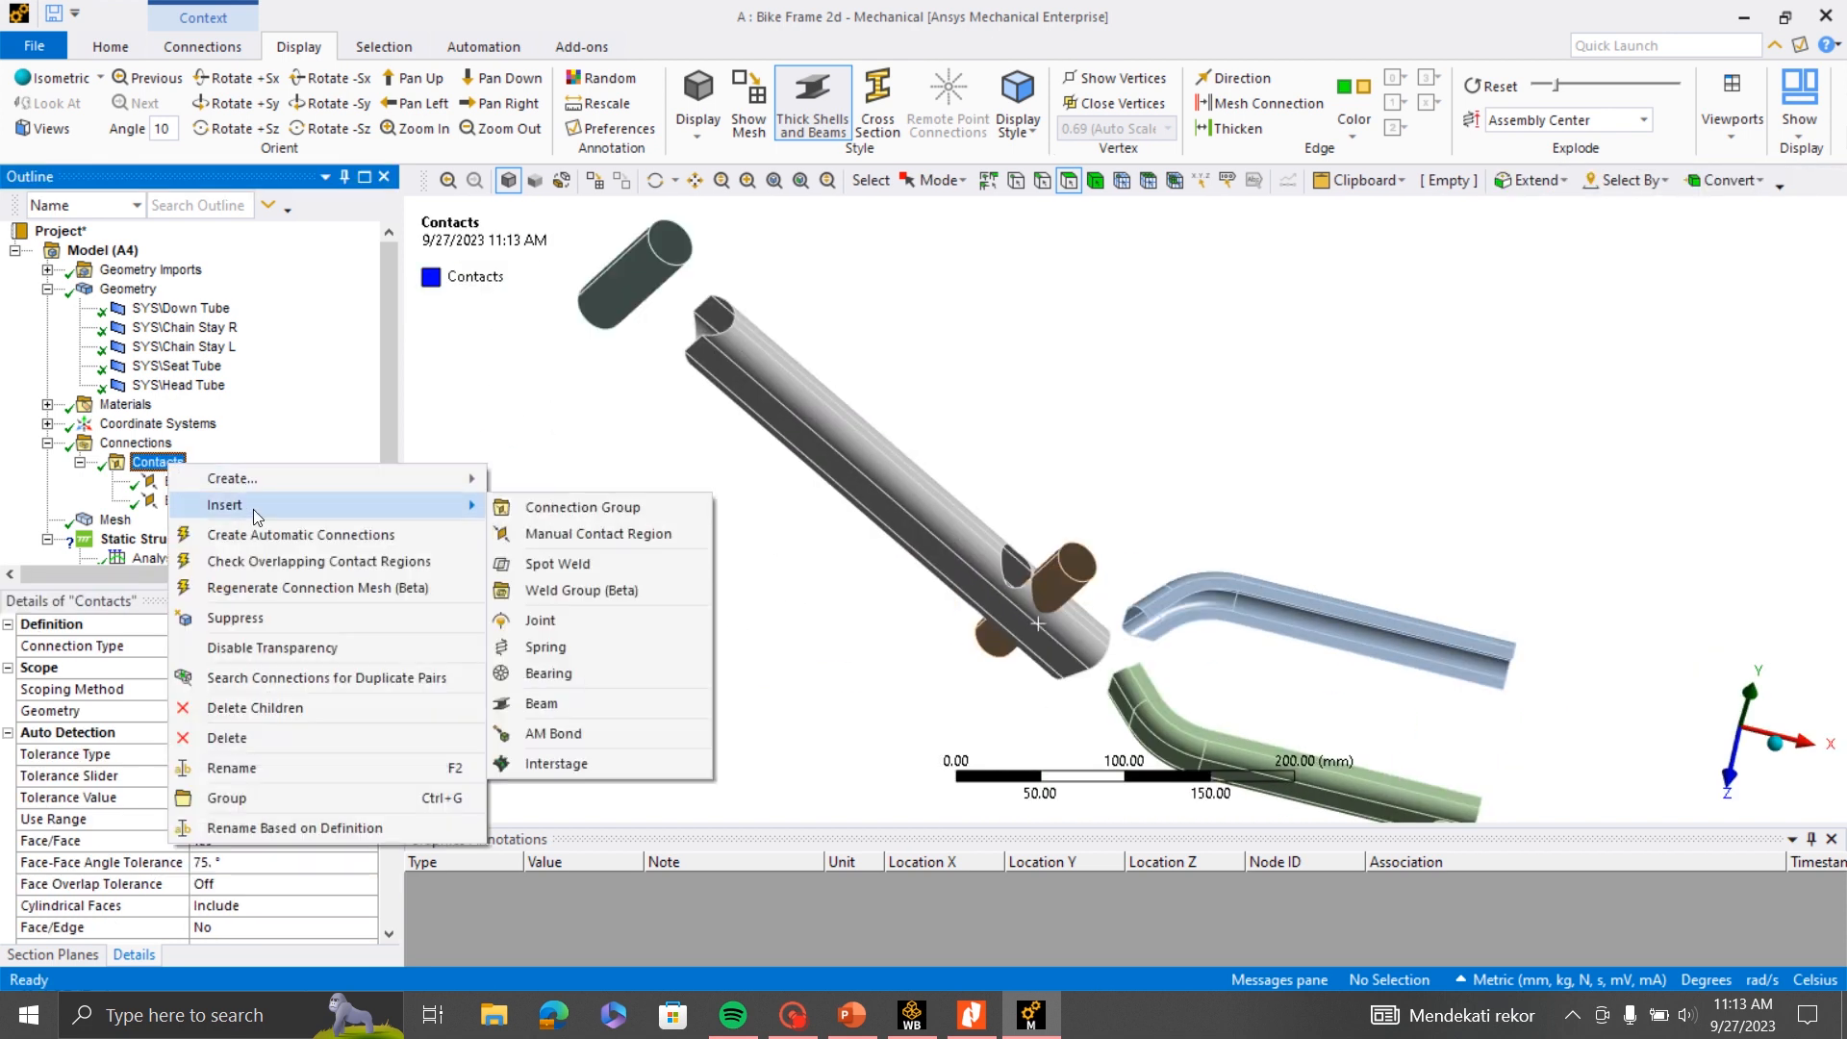
left_click(599, 534)
- Scope the contact side of the third region to the six edges at Chain Stay L's end facing the Down Tube
left_click(1039, 181)
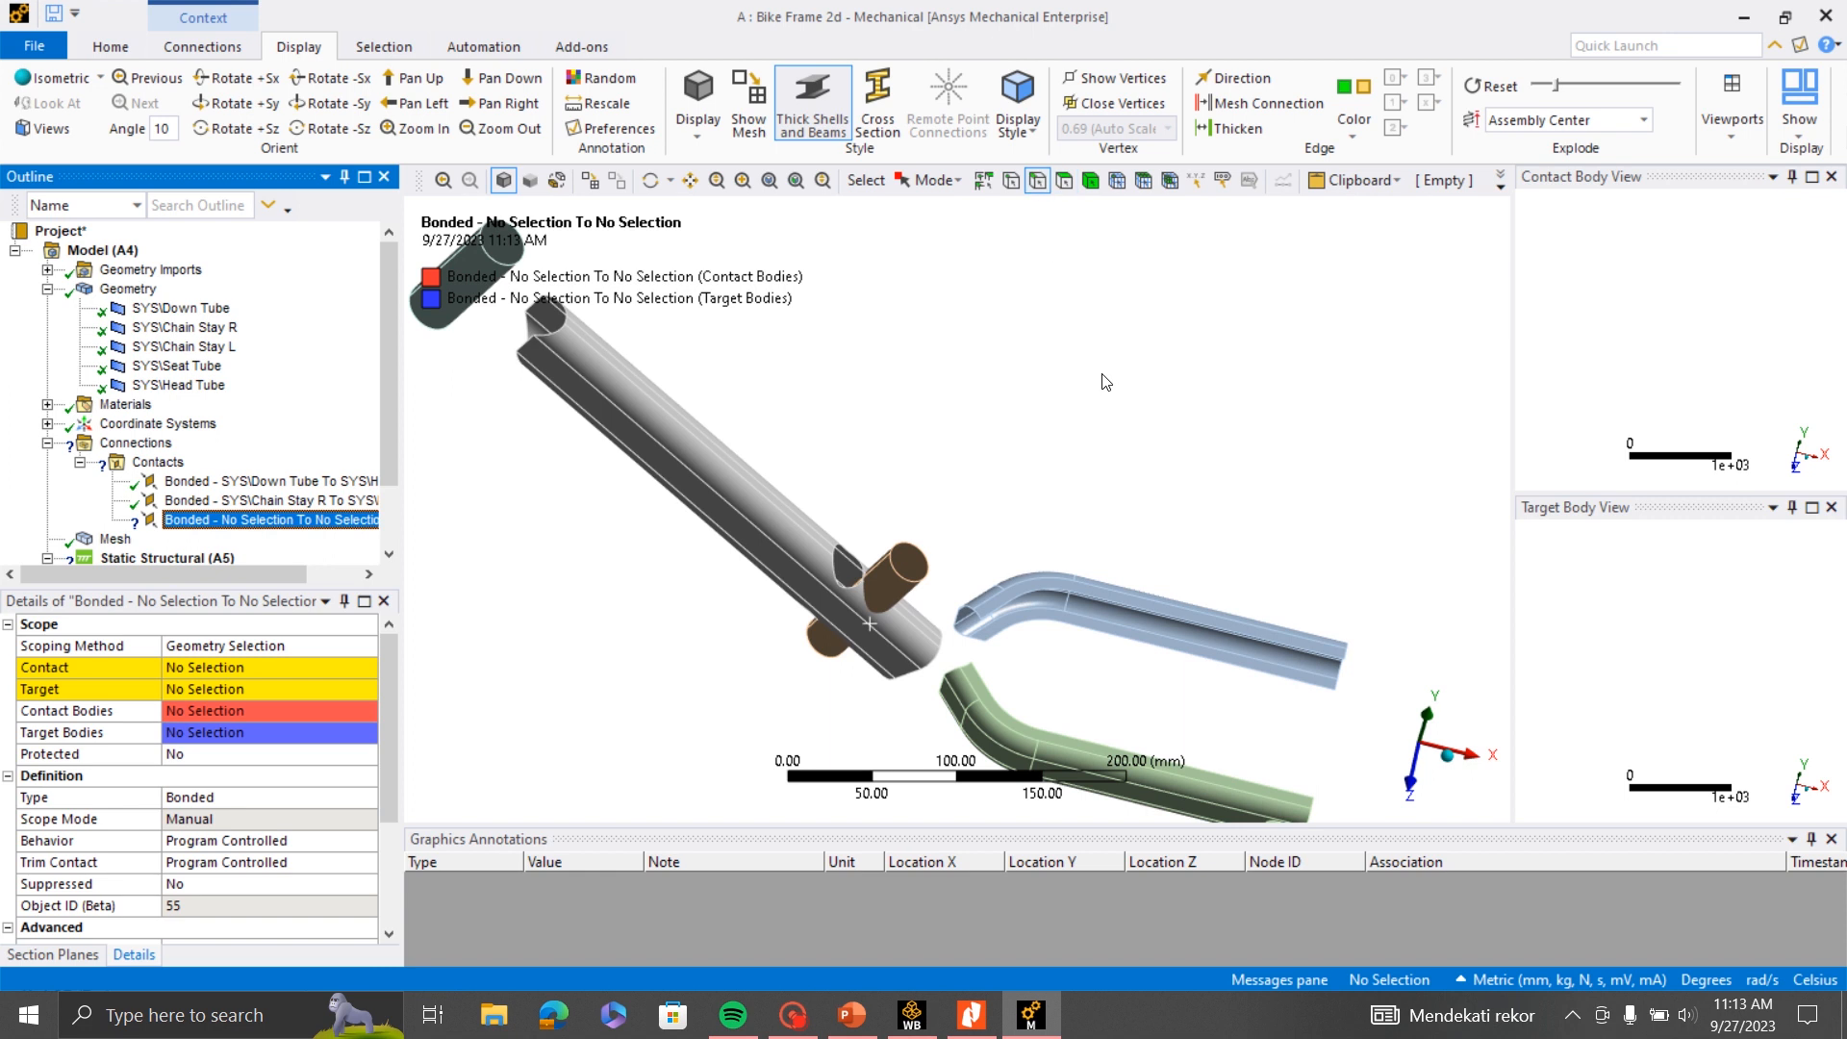
middle_click_drag(1120, 495, 639, 627)
scroll(1124, 563, "up", 5)
scroll(1223, 564, "up", 2)
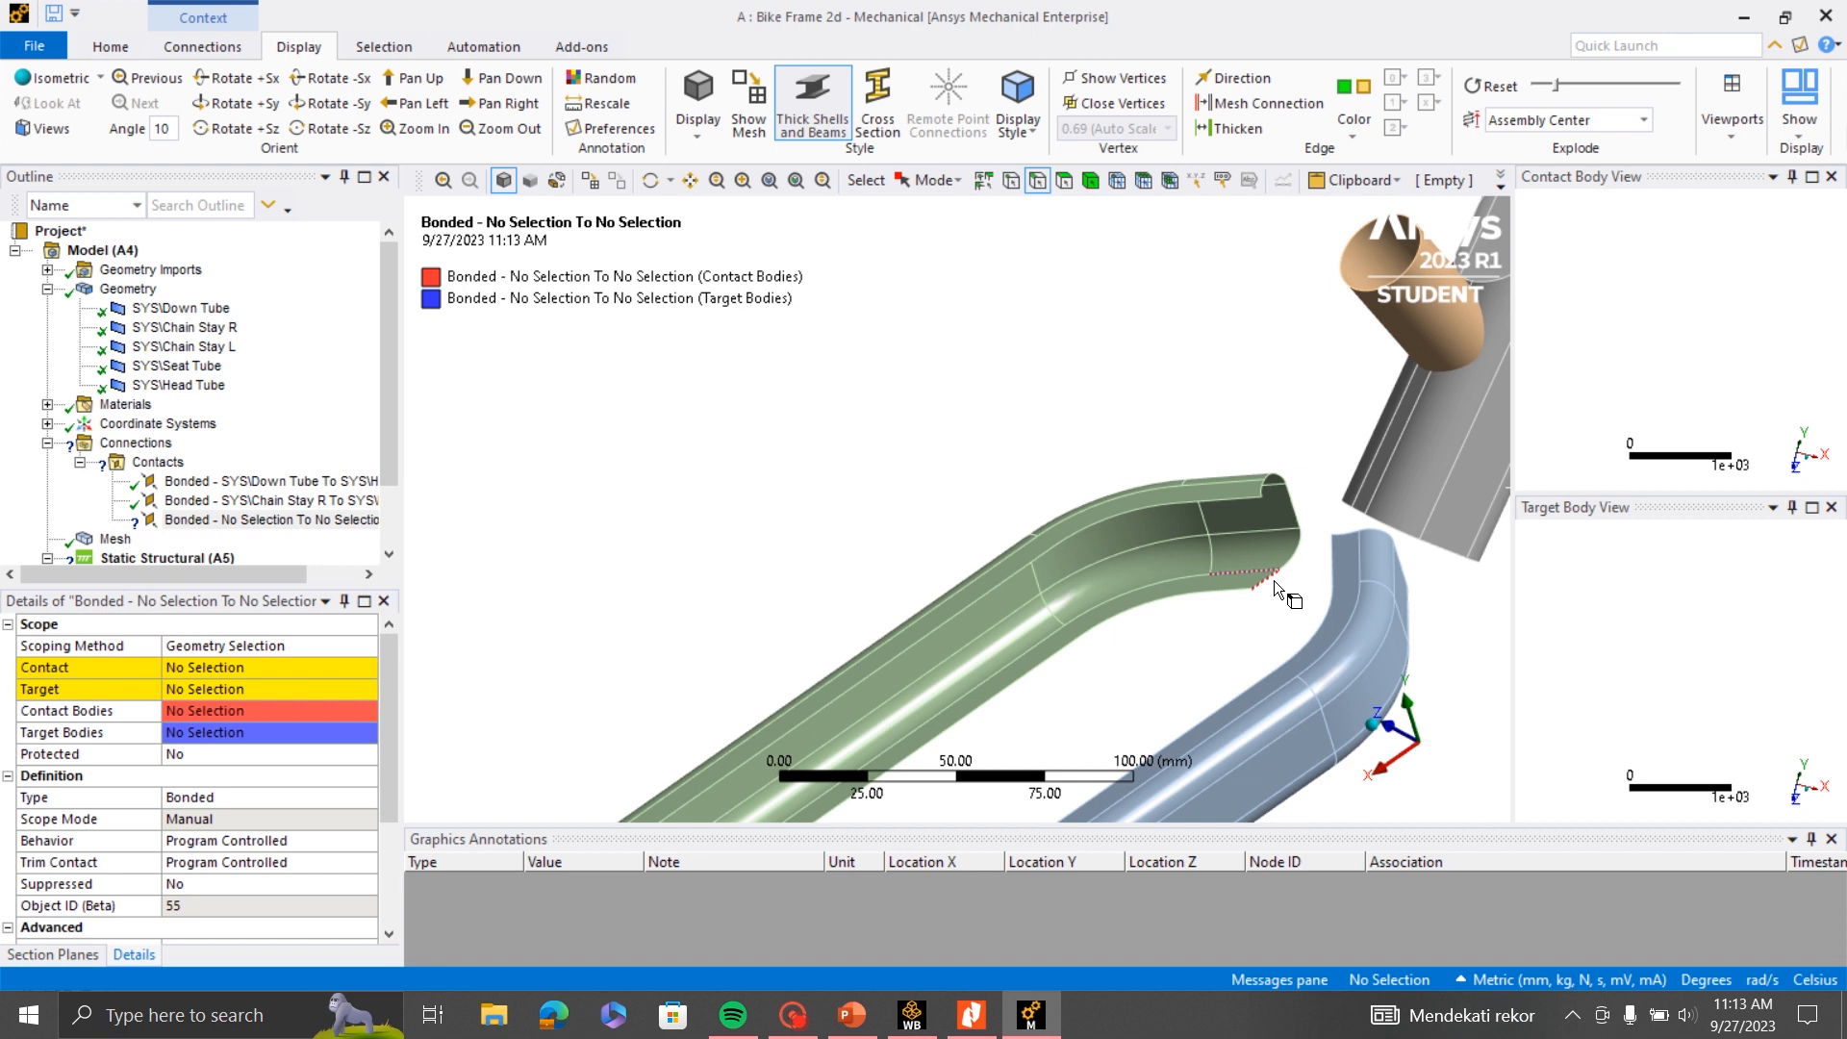
left_click(1272, 579)
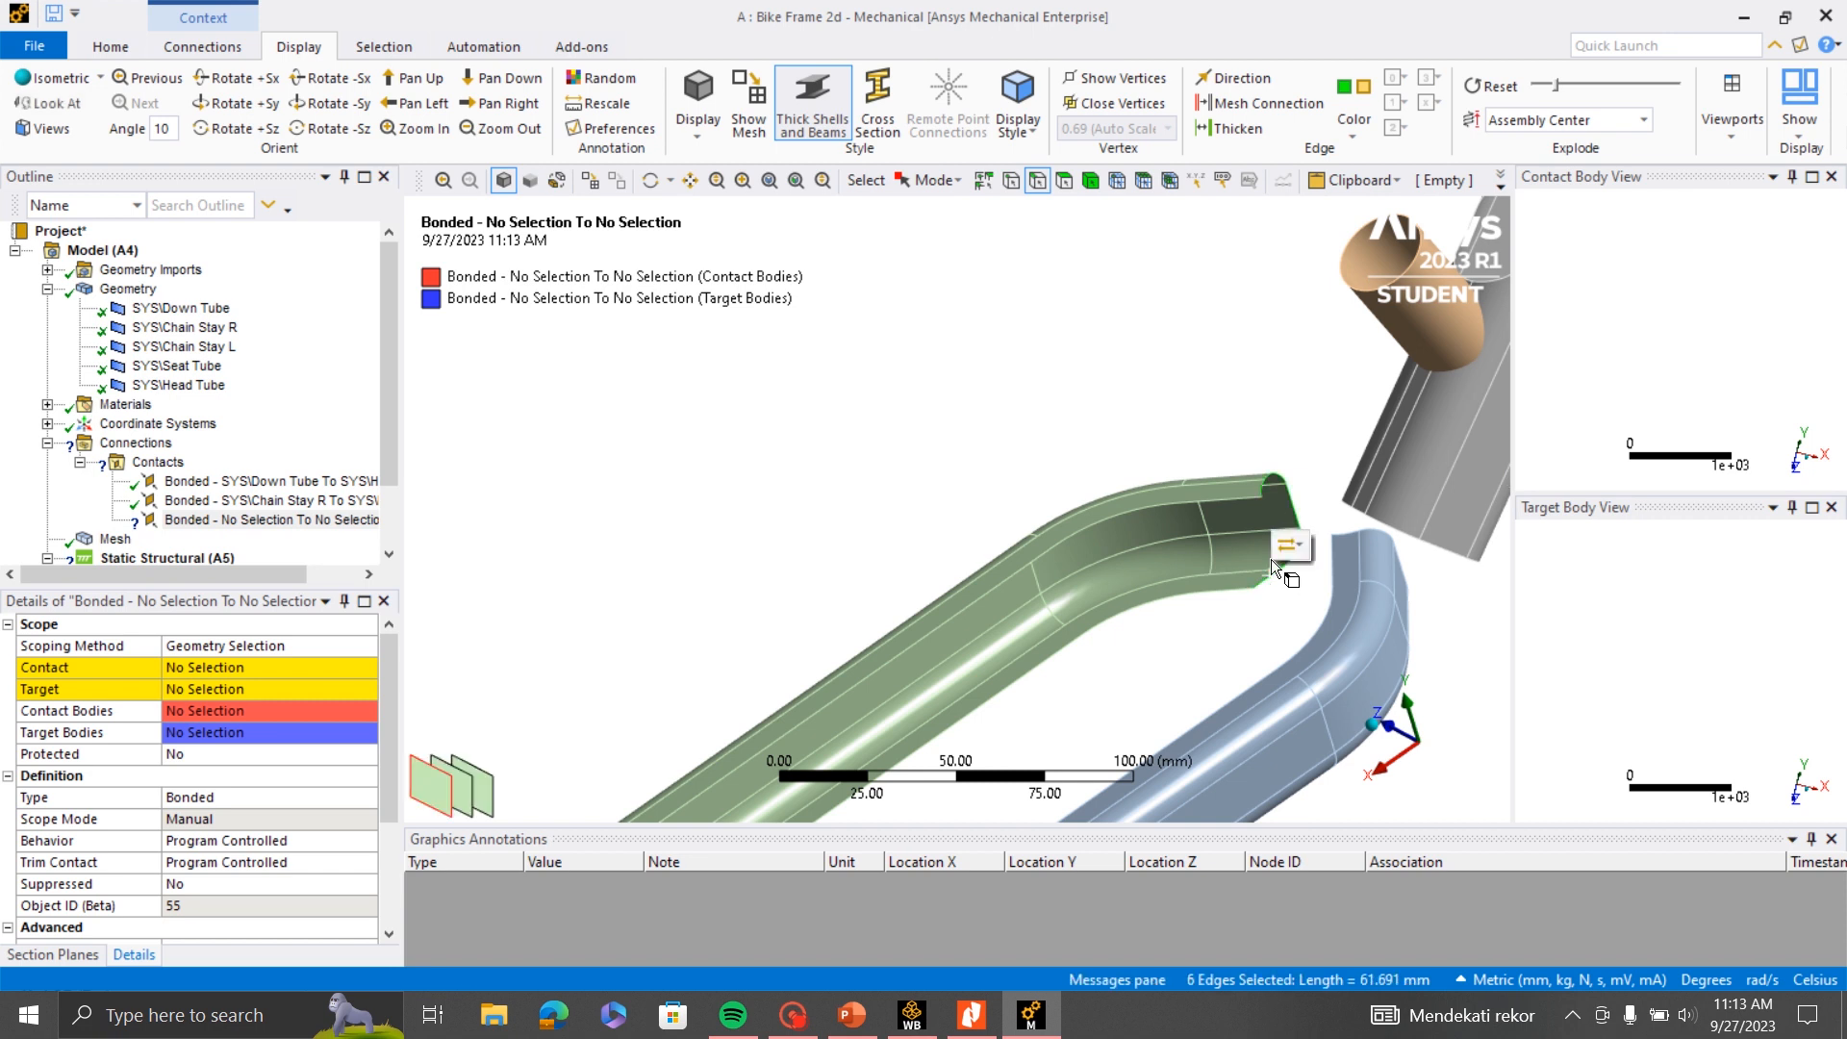
scroll(1276, 468, "up", 2)
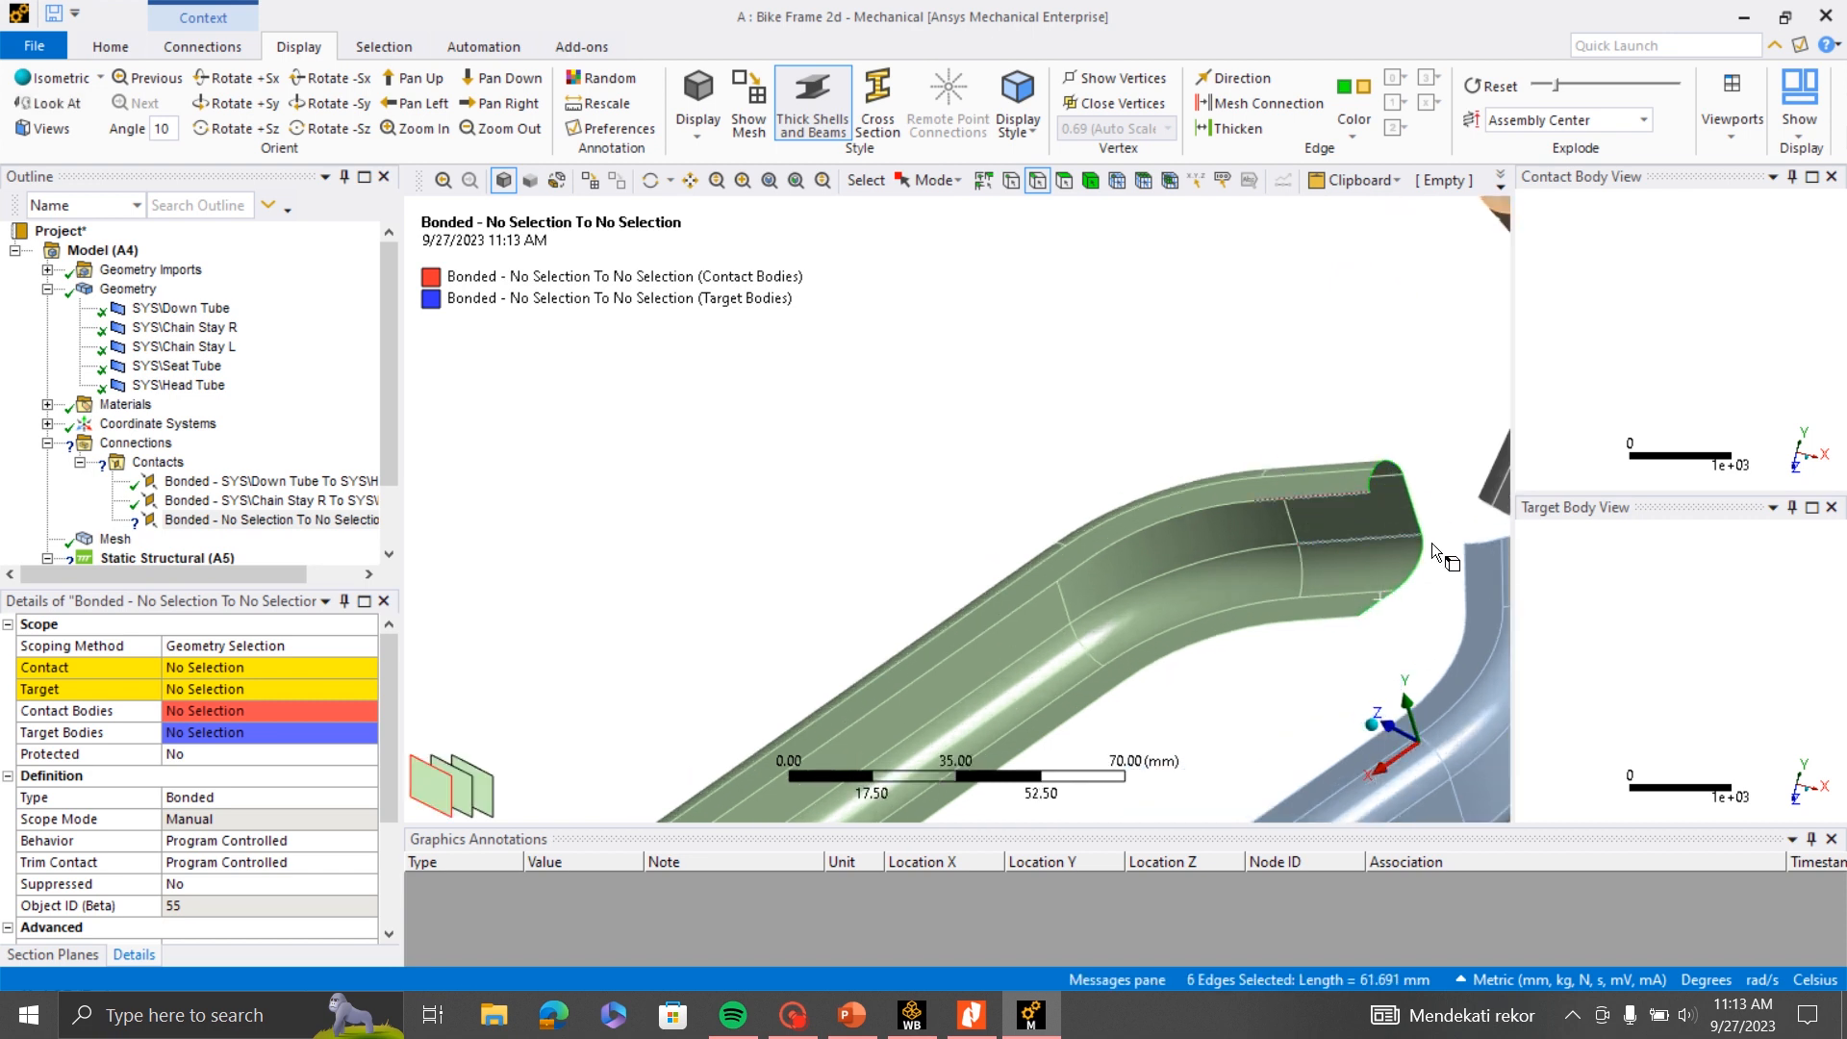
left_click(223, 666)
left_click(195, 666)
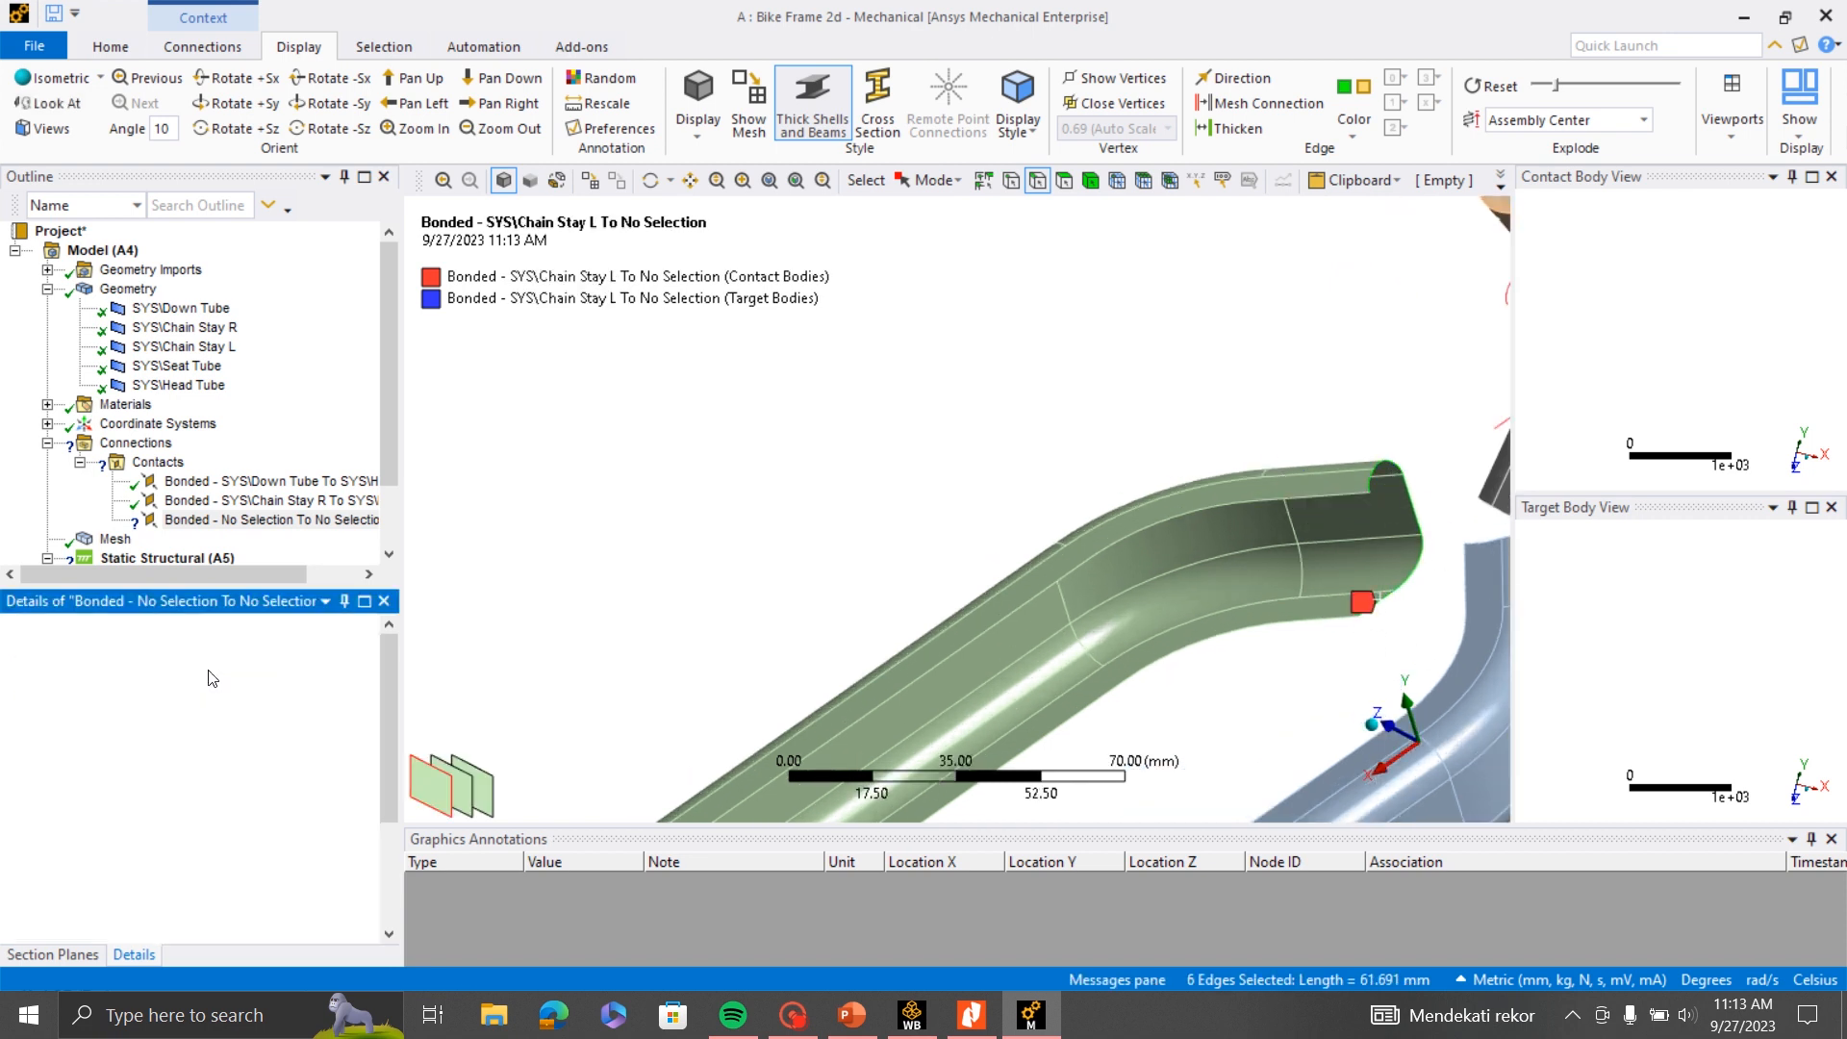
- Scope the target side of the Chain Stay L contact to the three Down Tube faces on that chain stay's side
scroll(869, 517, "down", 3)
middle_click_drag(870, 517, 1143, 371)
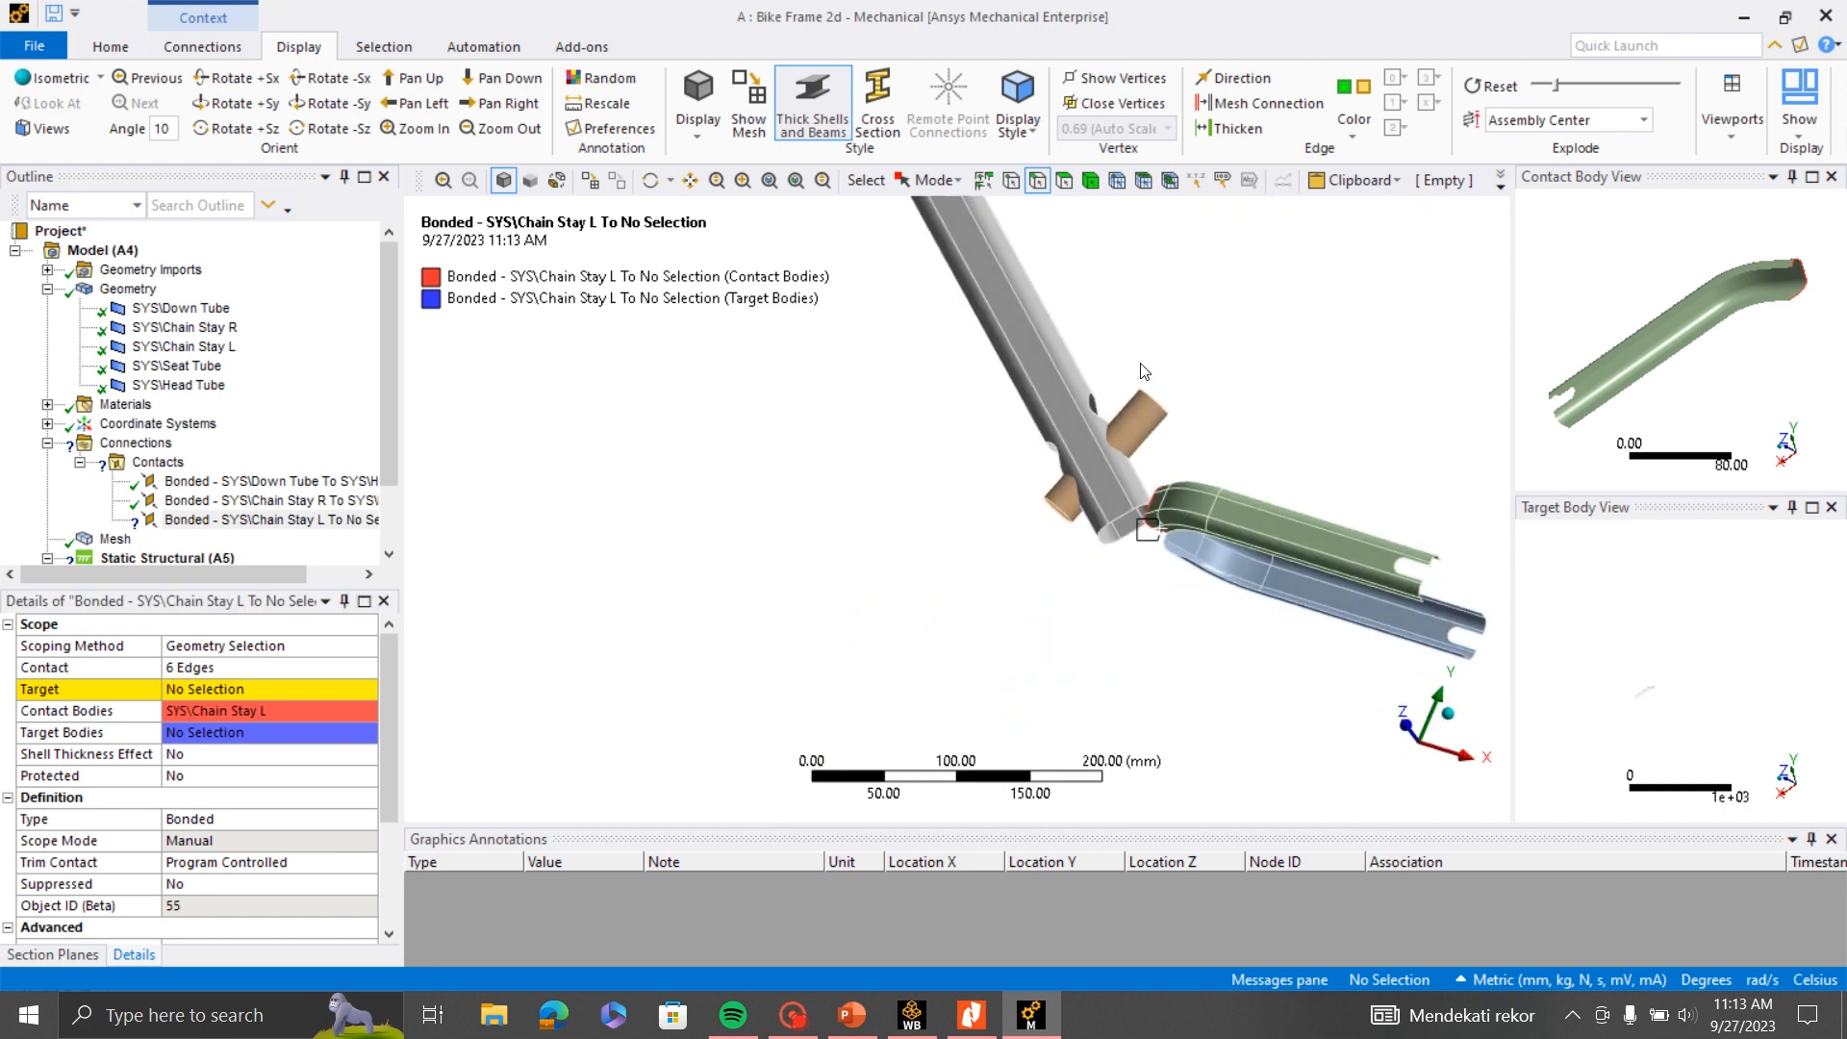
left_click(1062, 183)
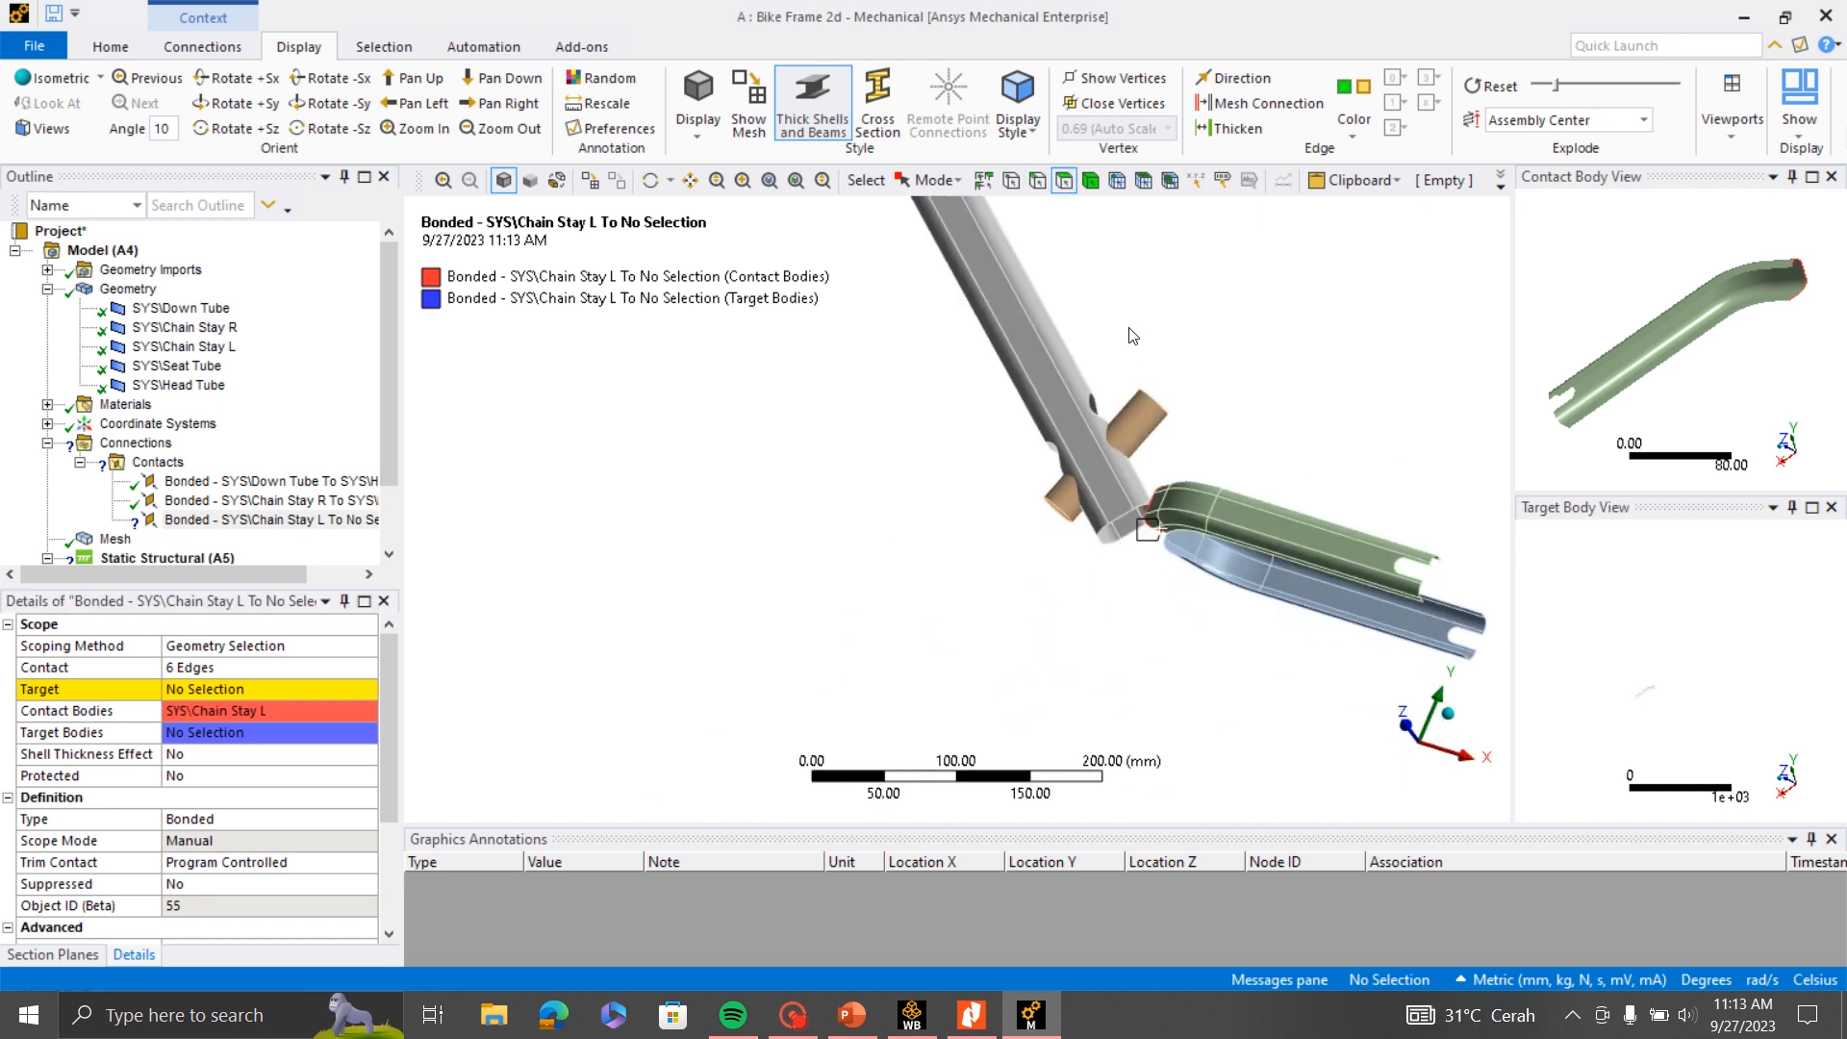
left_click_drag(1134, 337, 1178, 488)
left_click(1281, 467)
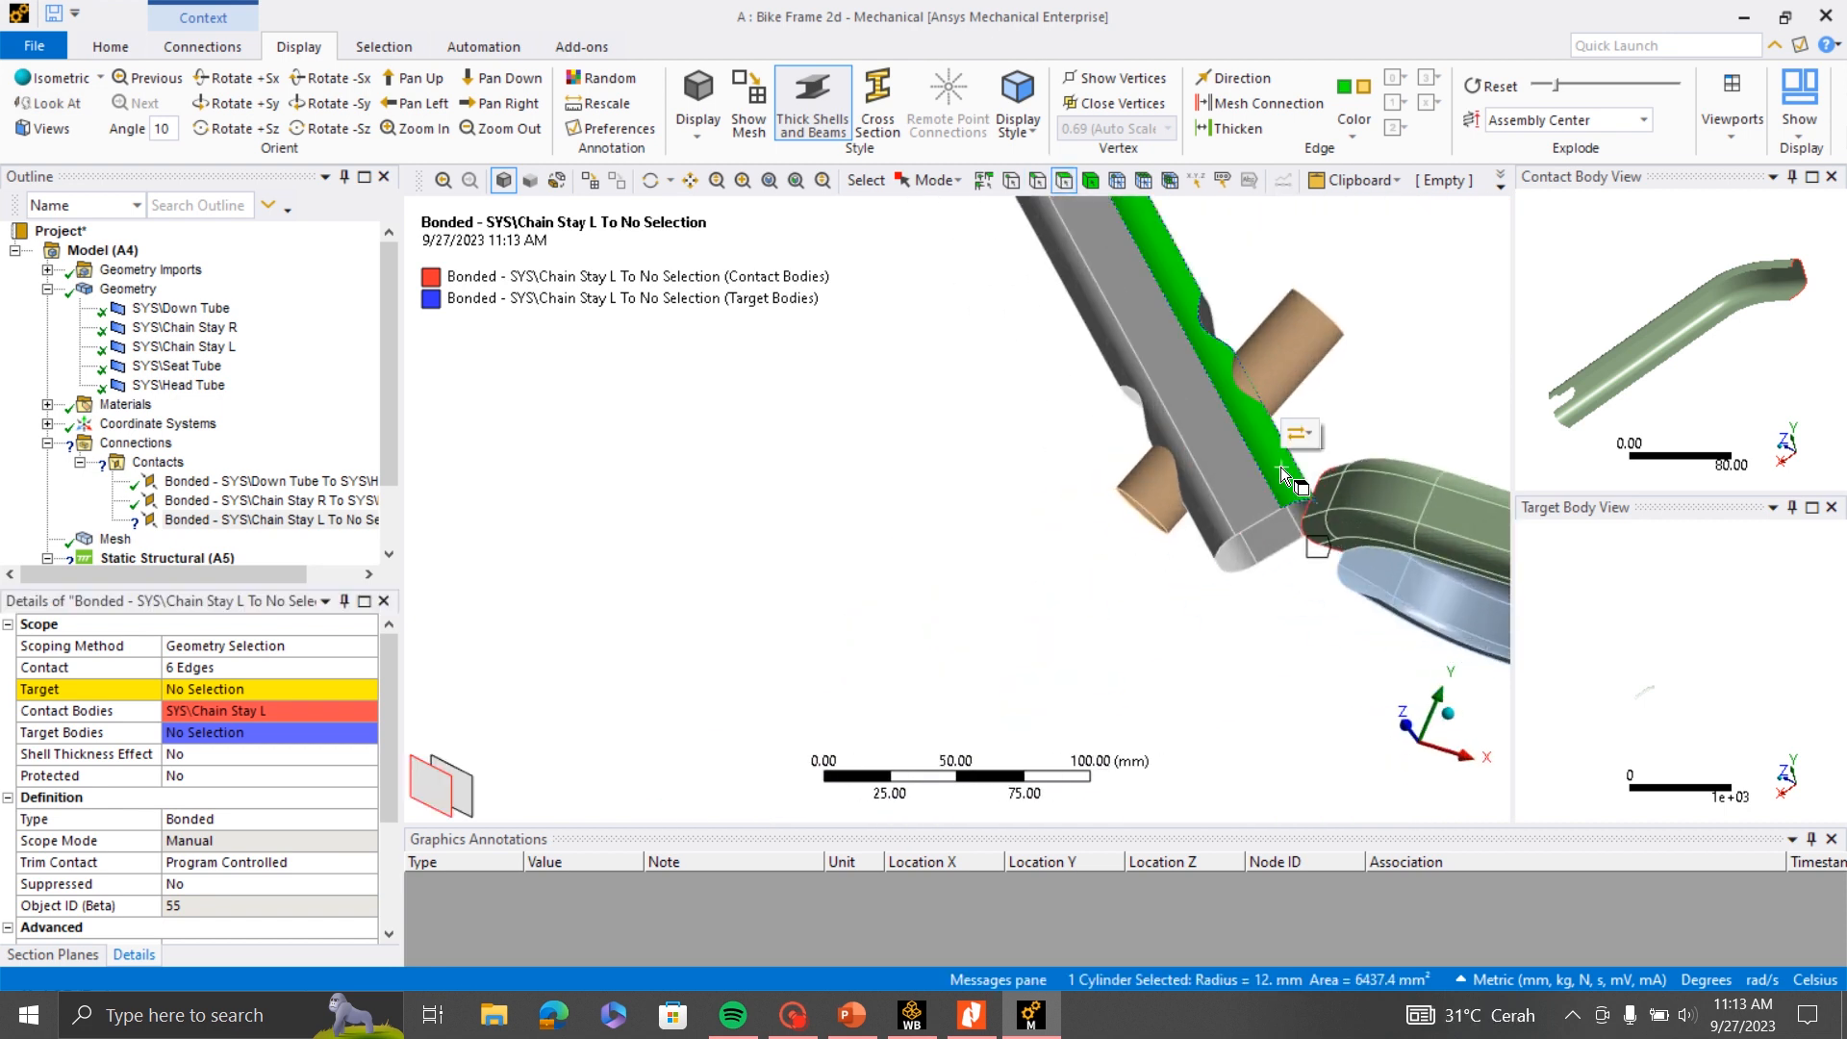
left_click(1243, 477, "ctrl")
left_click(1204, 519, "ctrl")
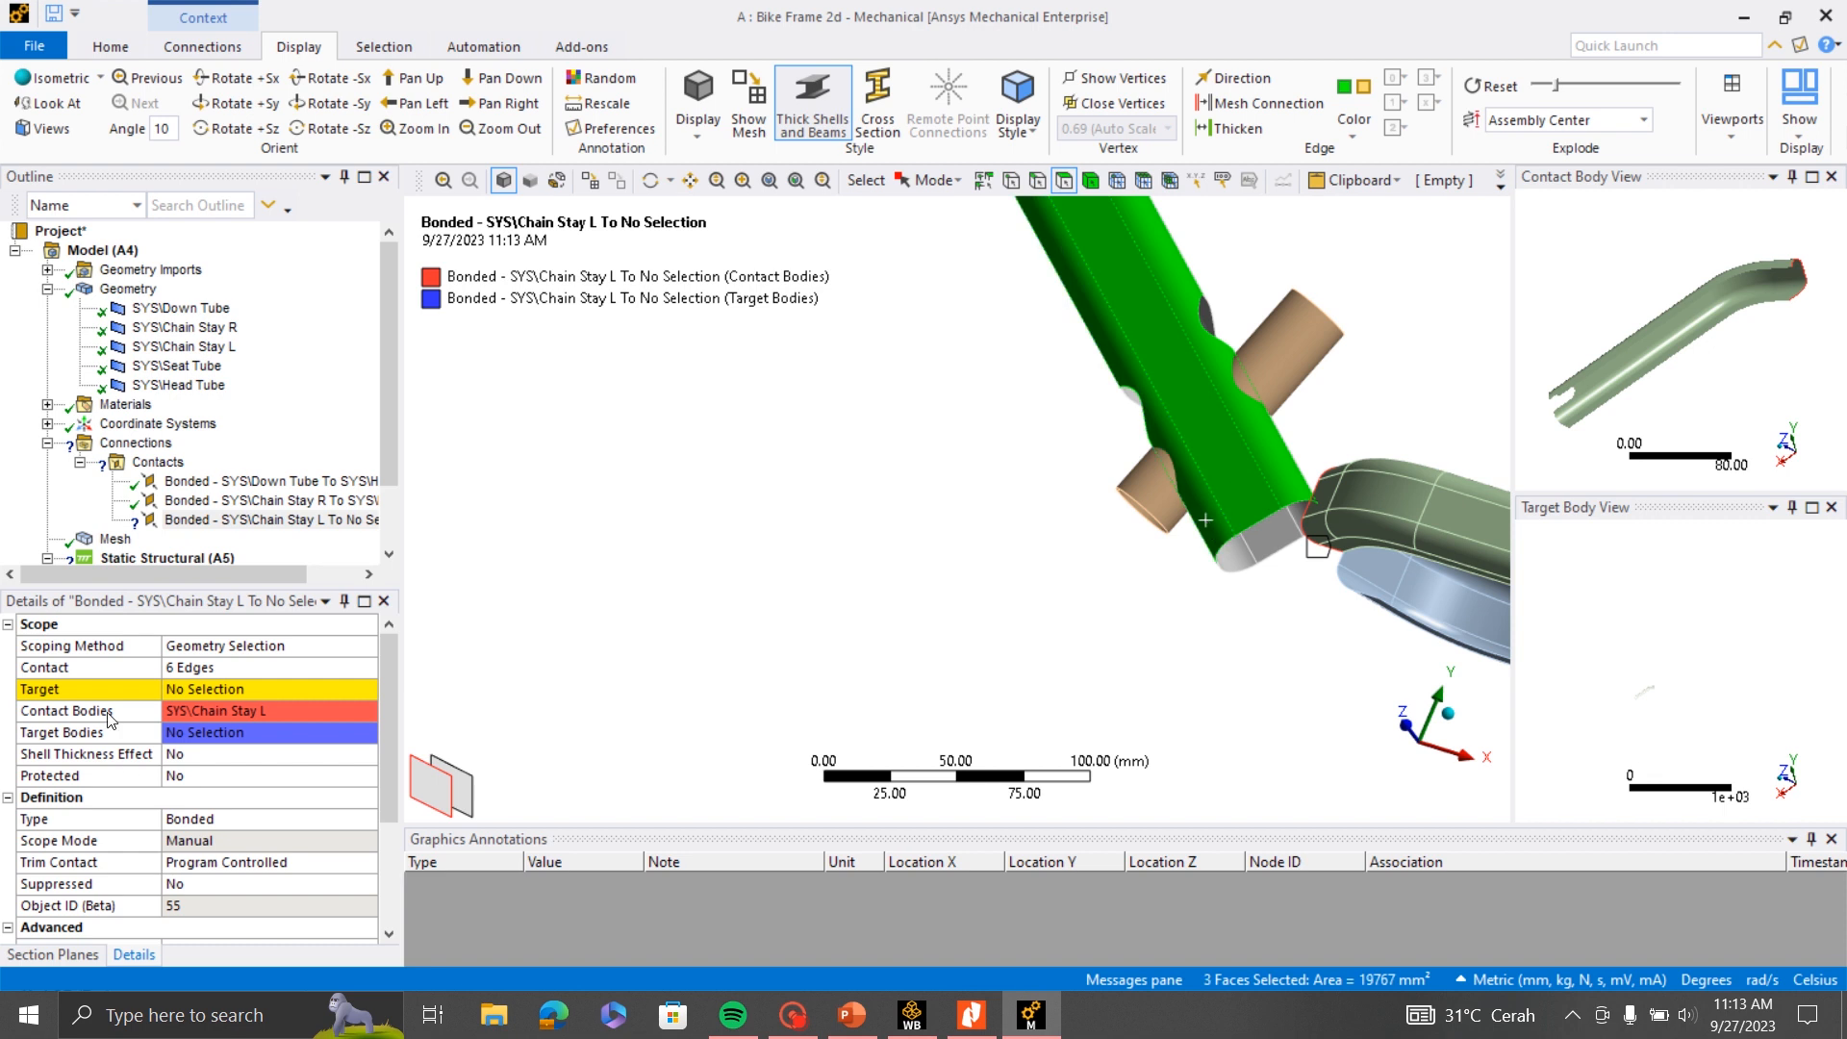
left_click(181, 695)
left_click(187, 695)
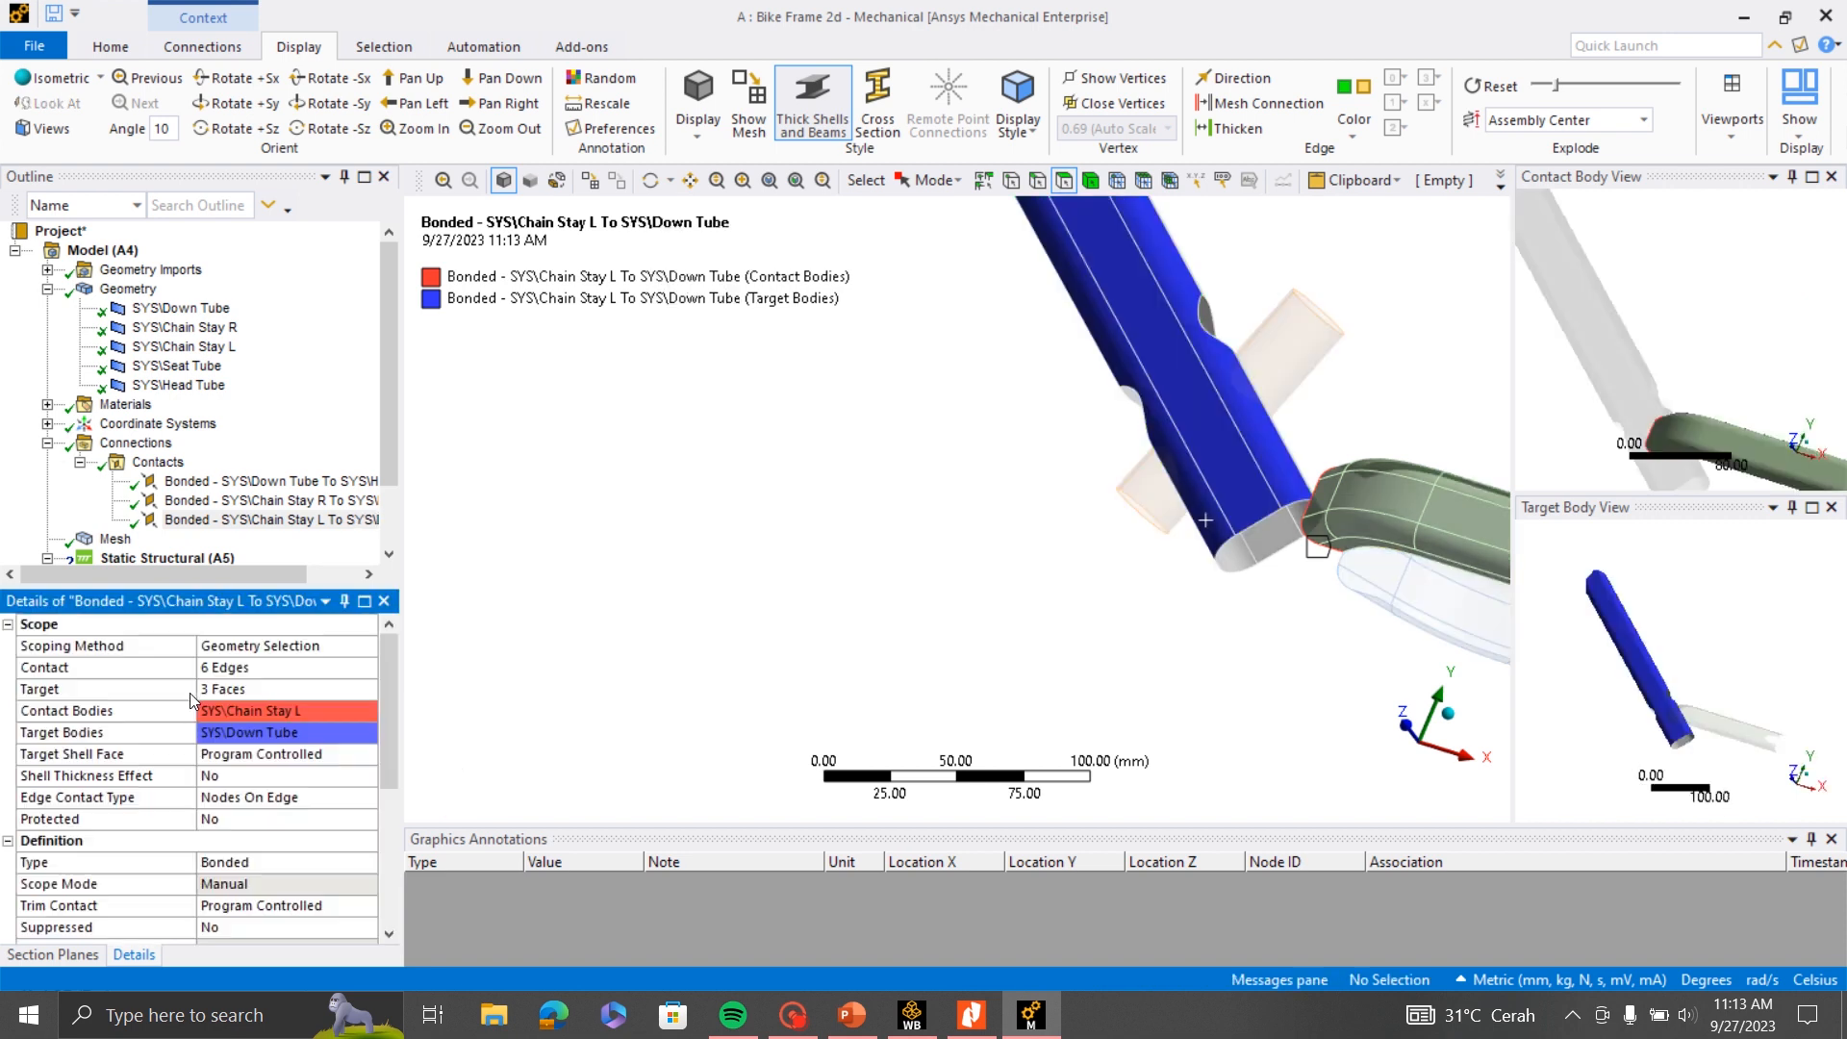
- Insert a fourth manual contact region under the Contacts group
scroll(771, 596, "down", 6)
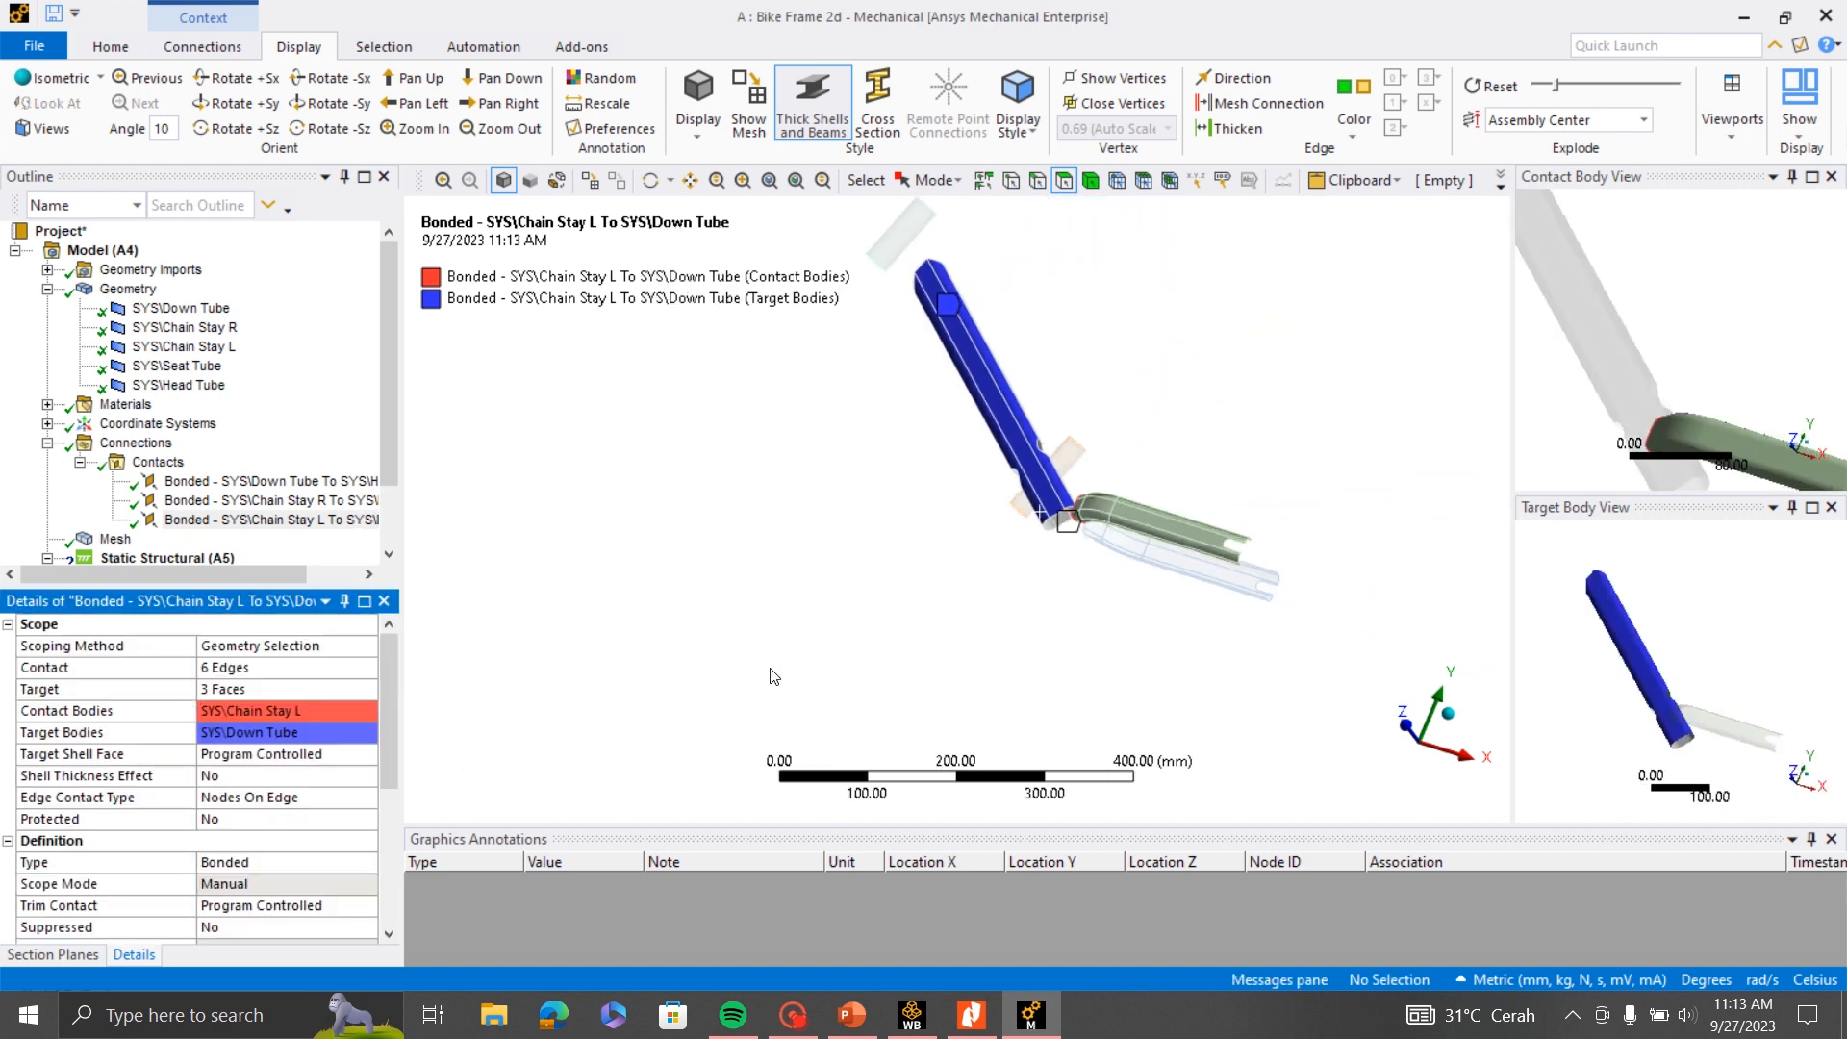
middle_click_drag(923, 554, 973, 673)
scroll(972, 673, "up", 3)
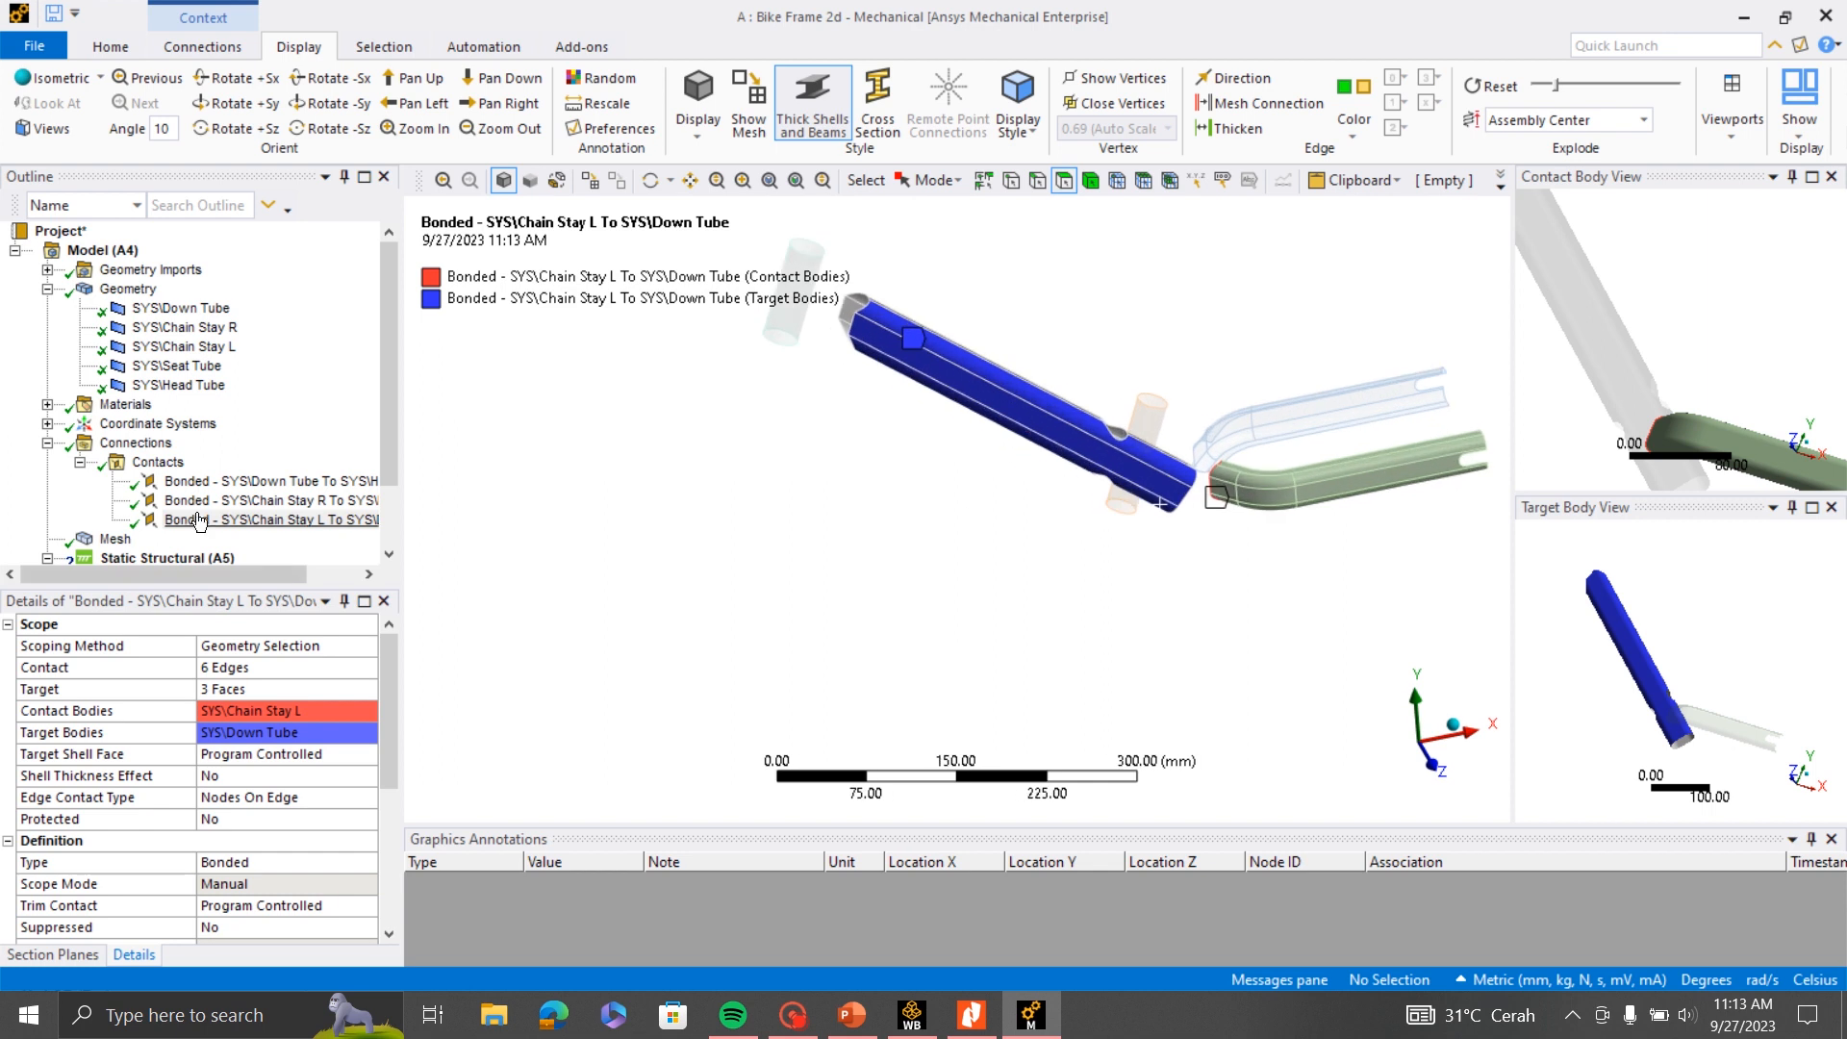
left_click(152, 464)
right_click(147, 469)
mouse_move(317, 510)
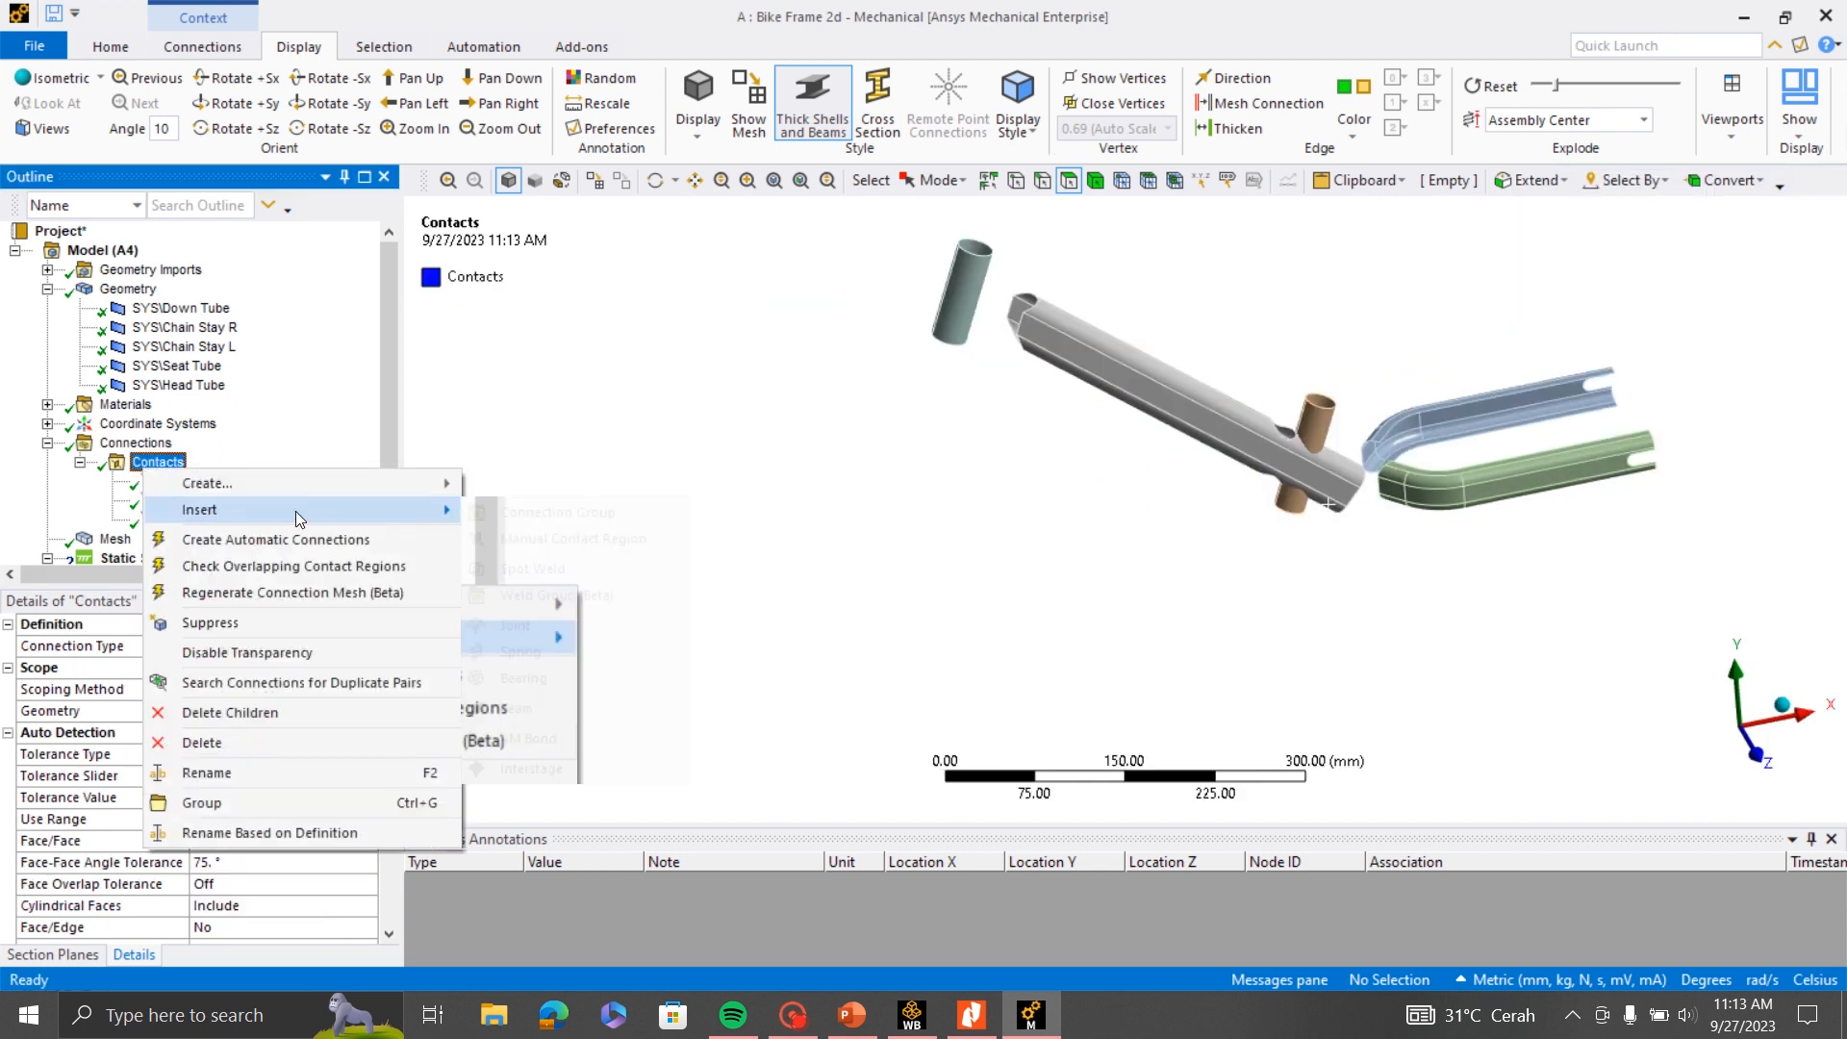
left_click(573, 539)
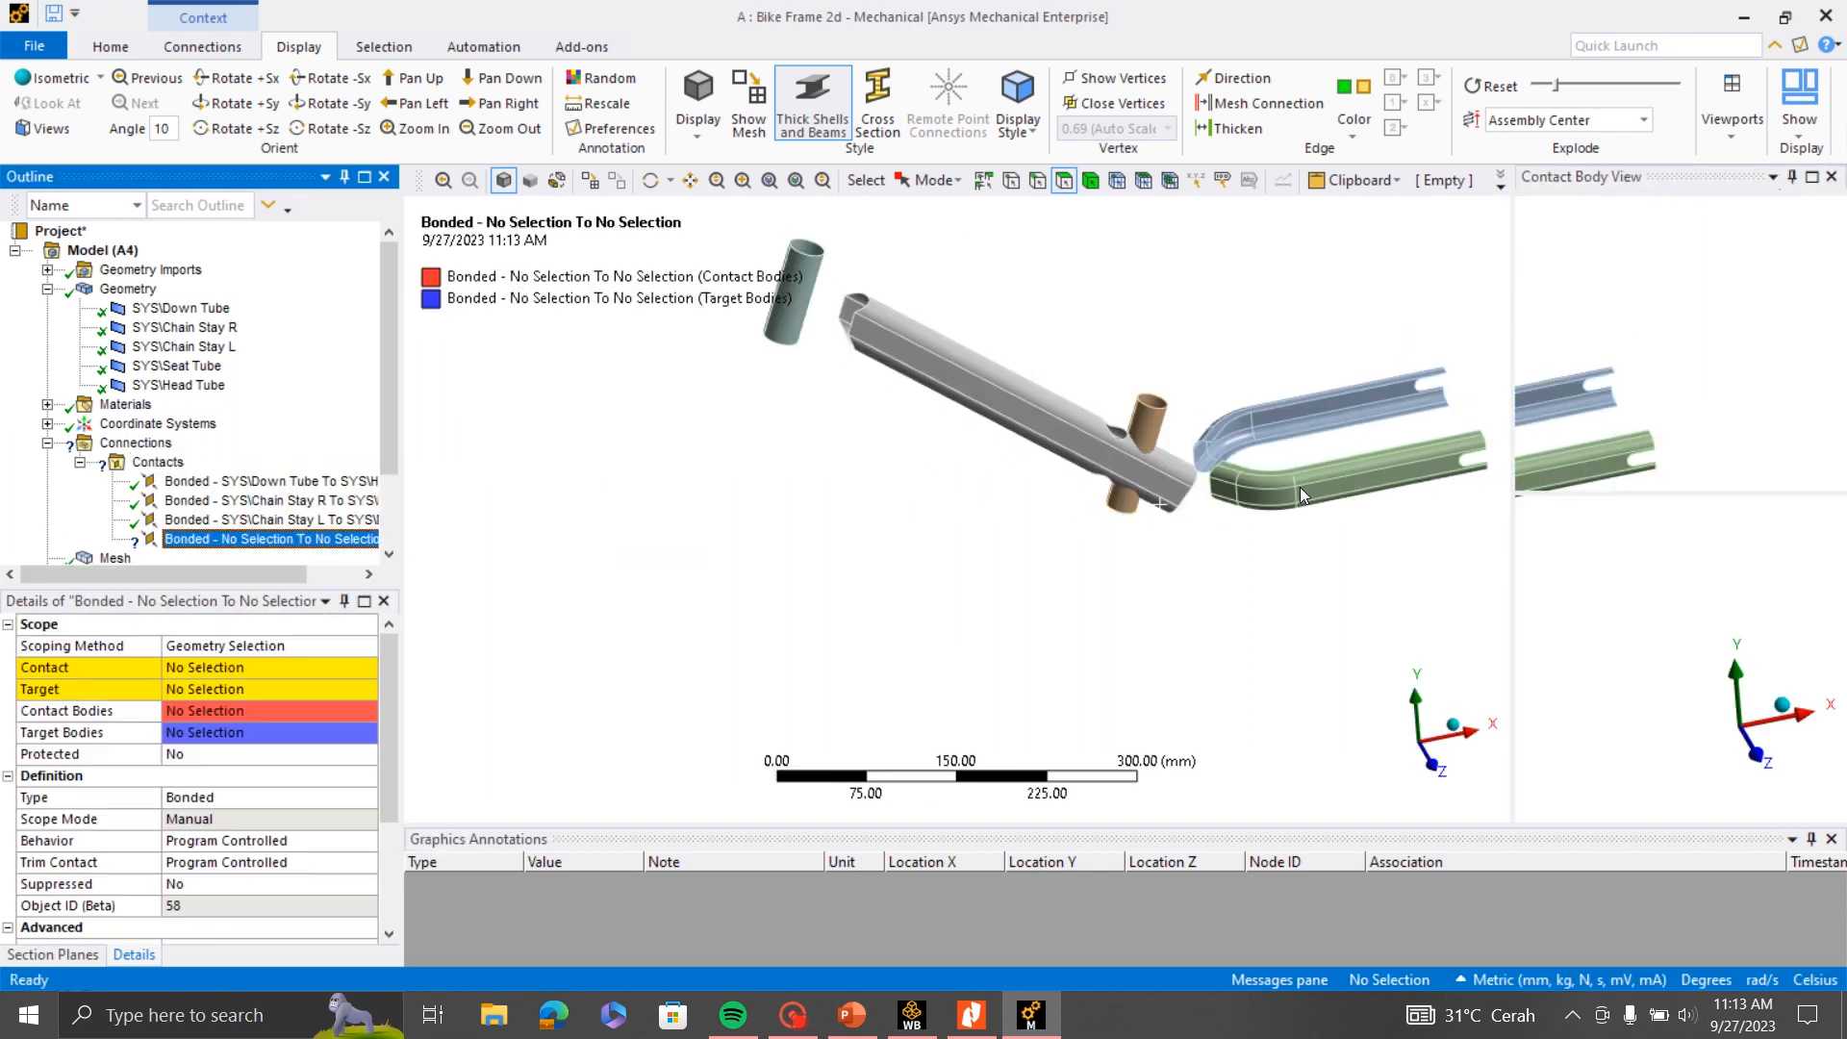
- Scope the contact side of the fourth region to the four edges of the Down Tube's upper seat tube cutout
scroll(1313, 500, "up", 5)
scroll(1328, 510, "down", 3)
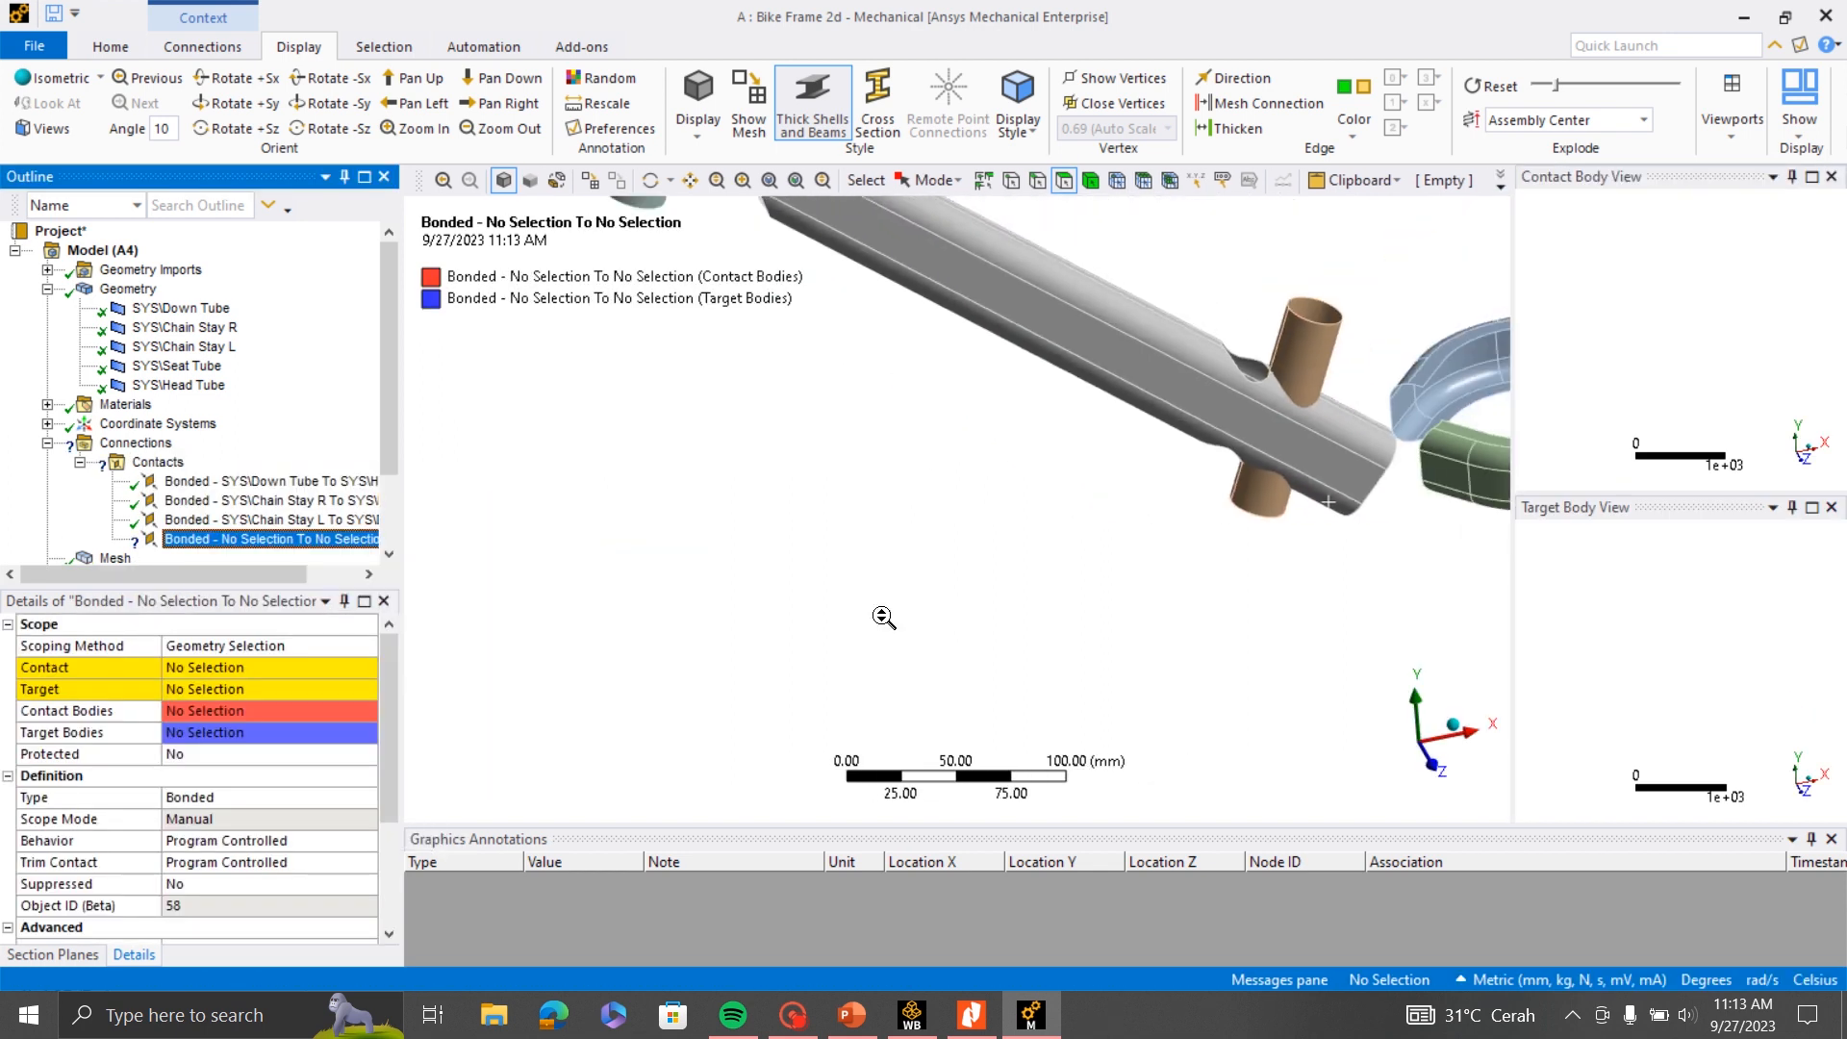
left_click(742, 180)
left_click_drag(1101, 335, 1350, 640)
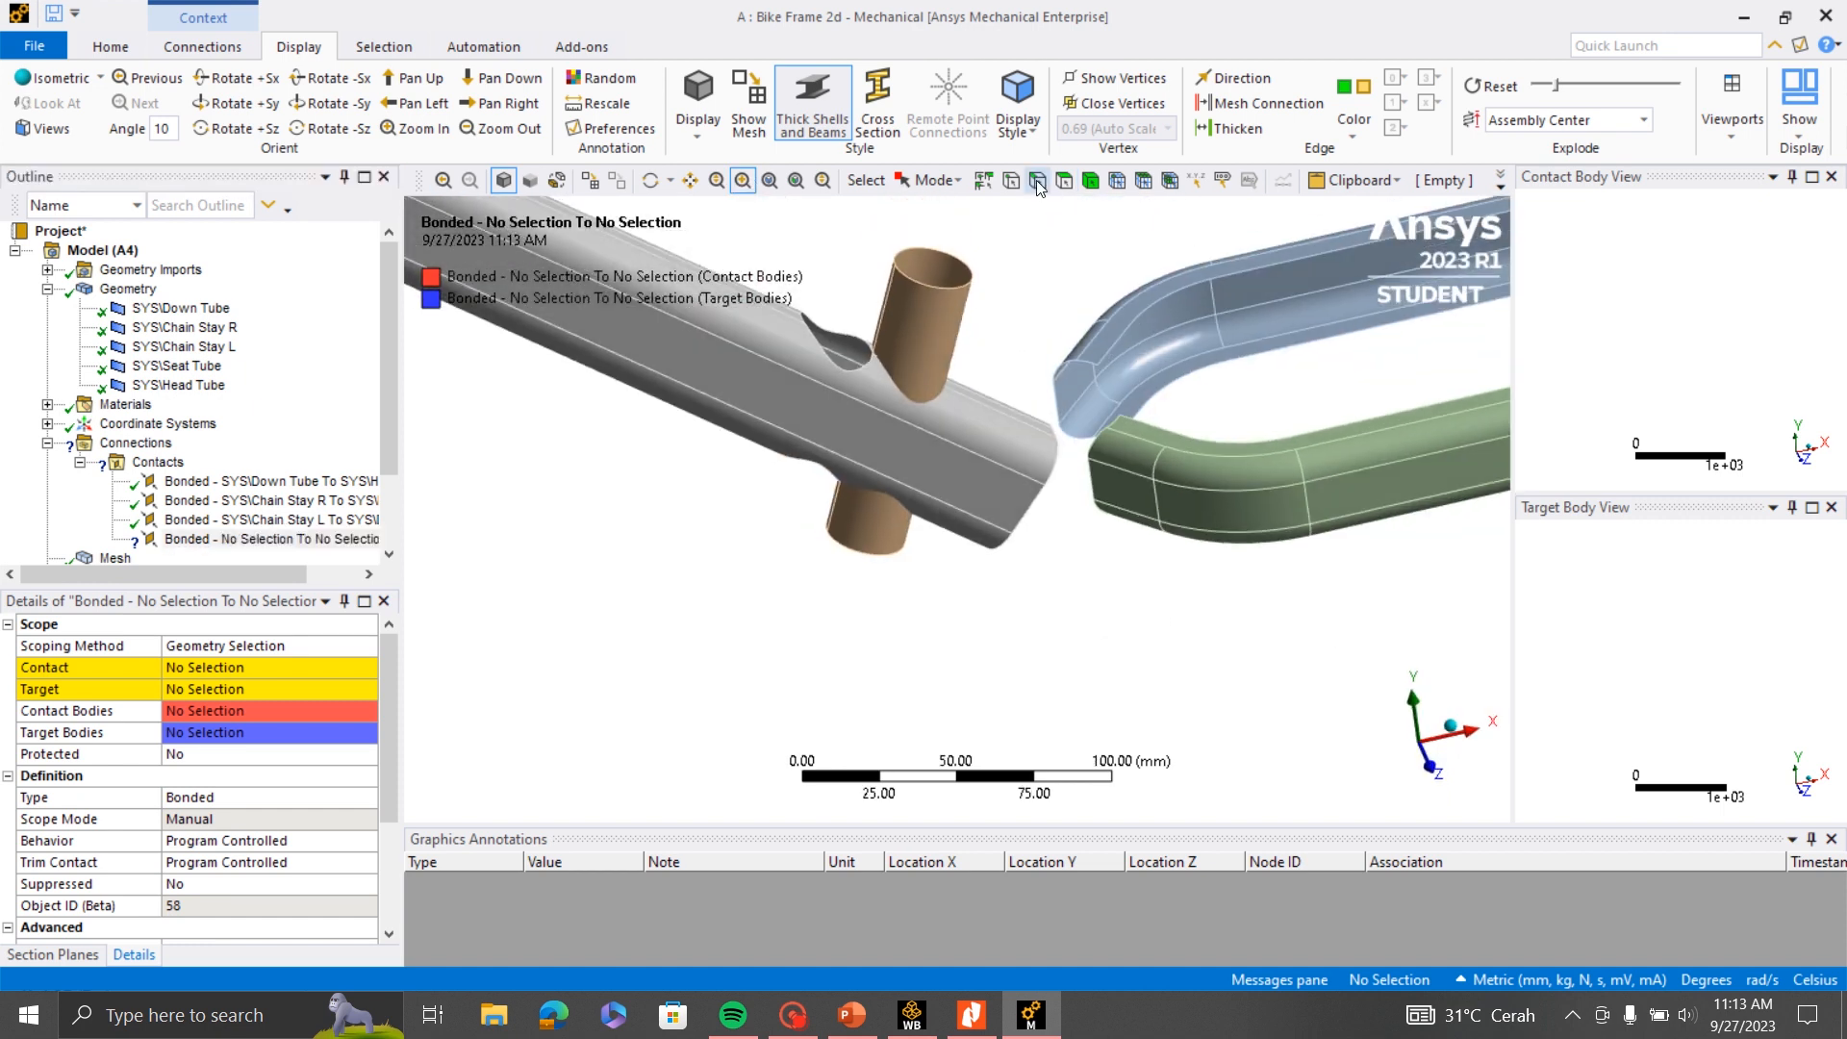
middle_click_drag(905, 417, 810, 438)
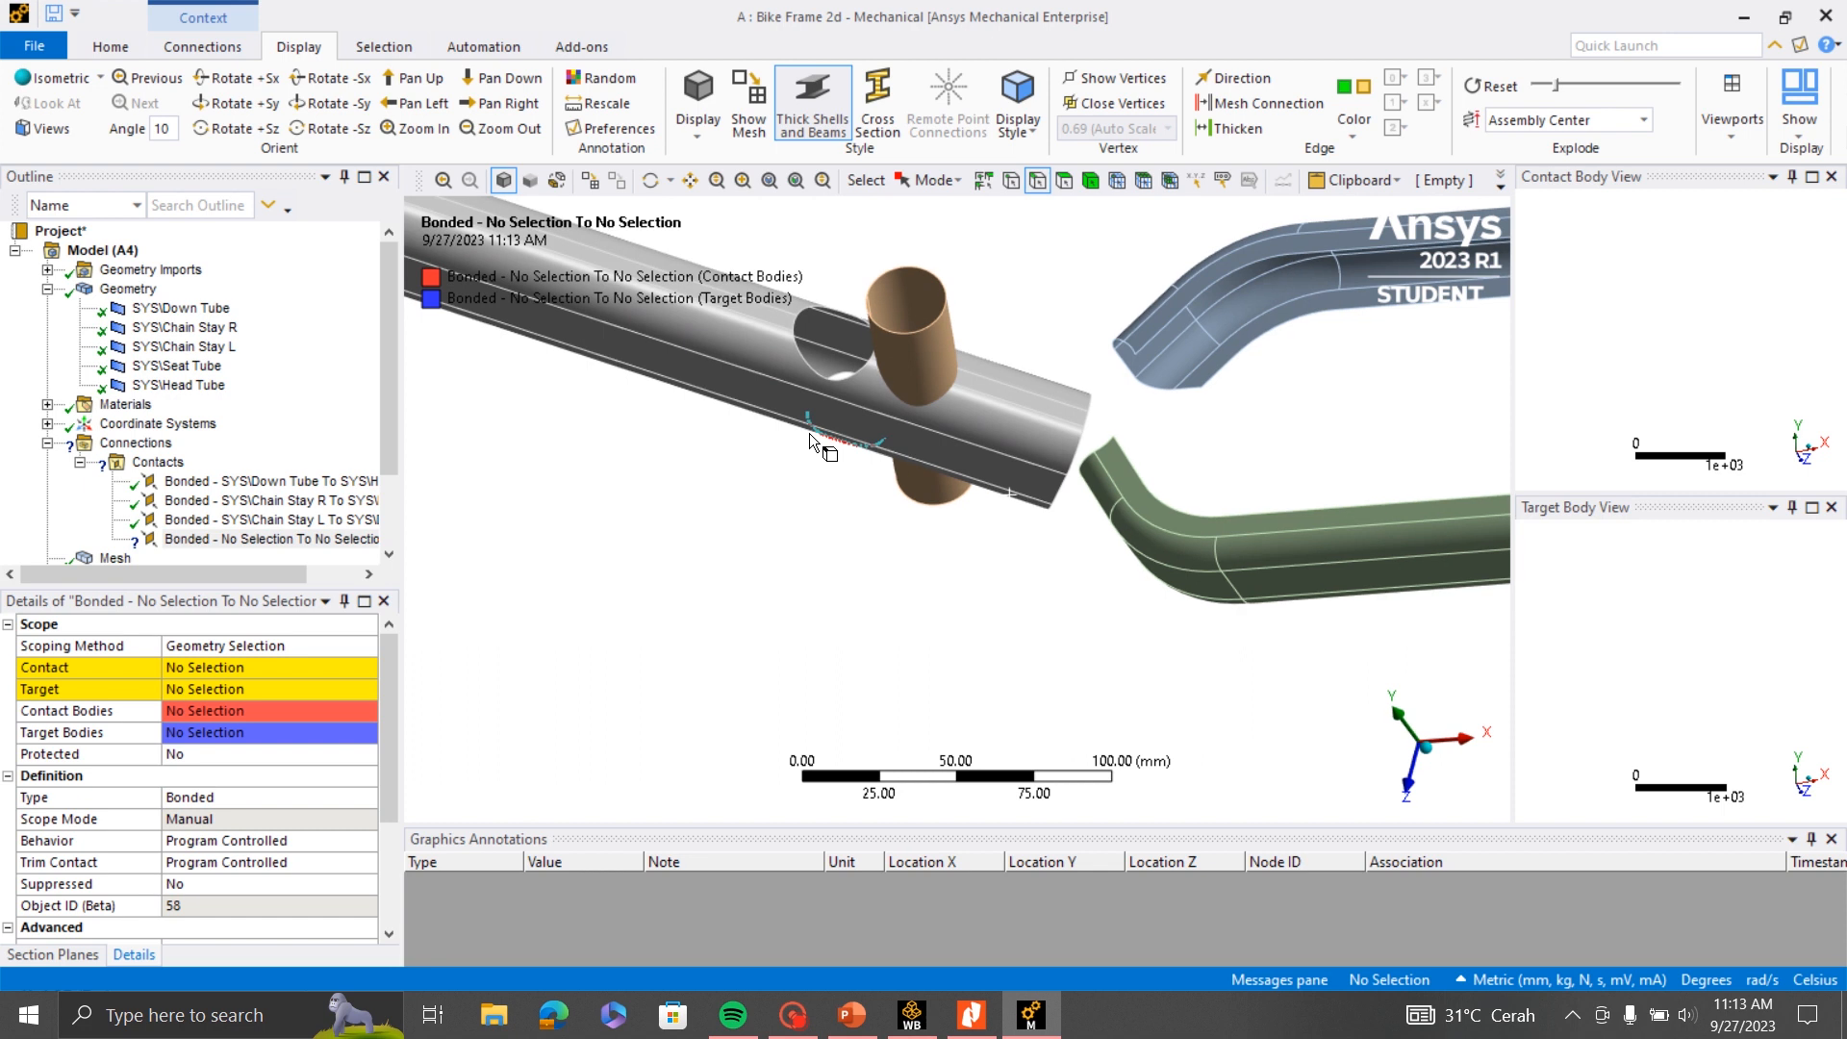
left_click(743, 181)
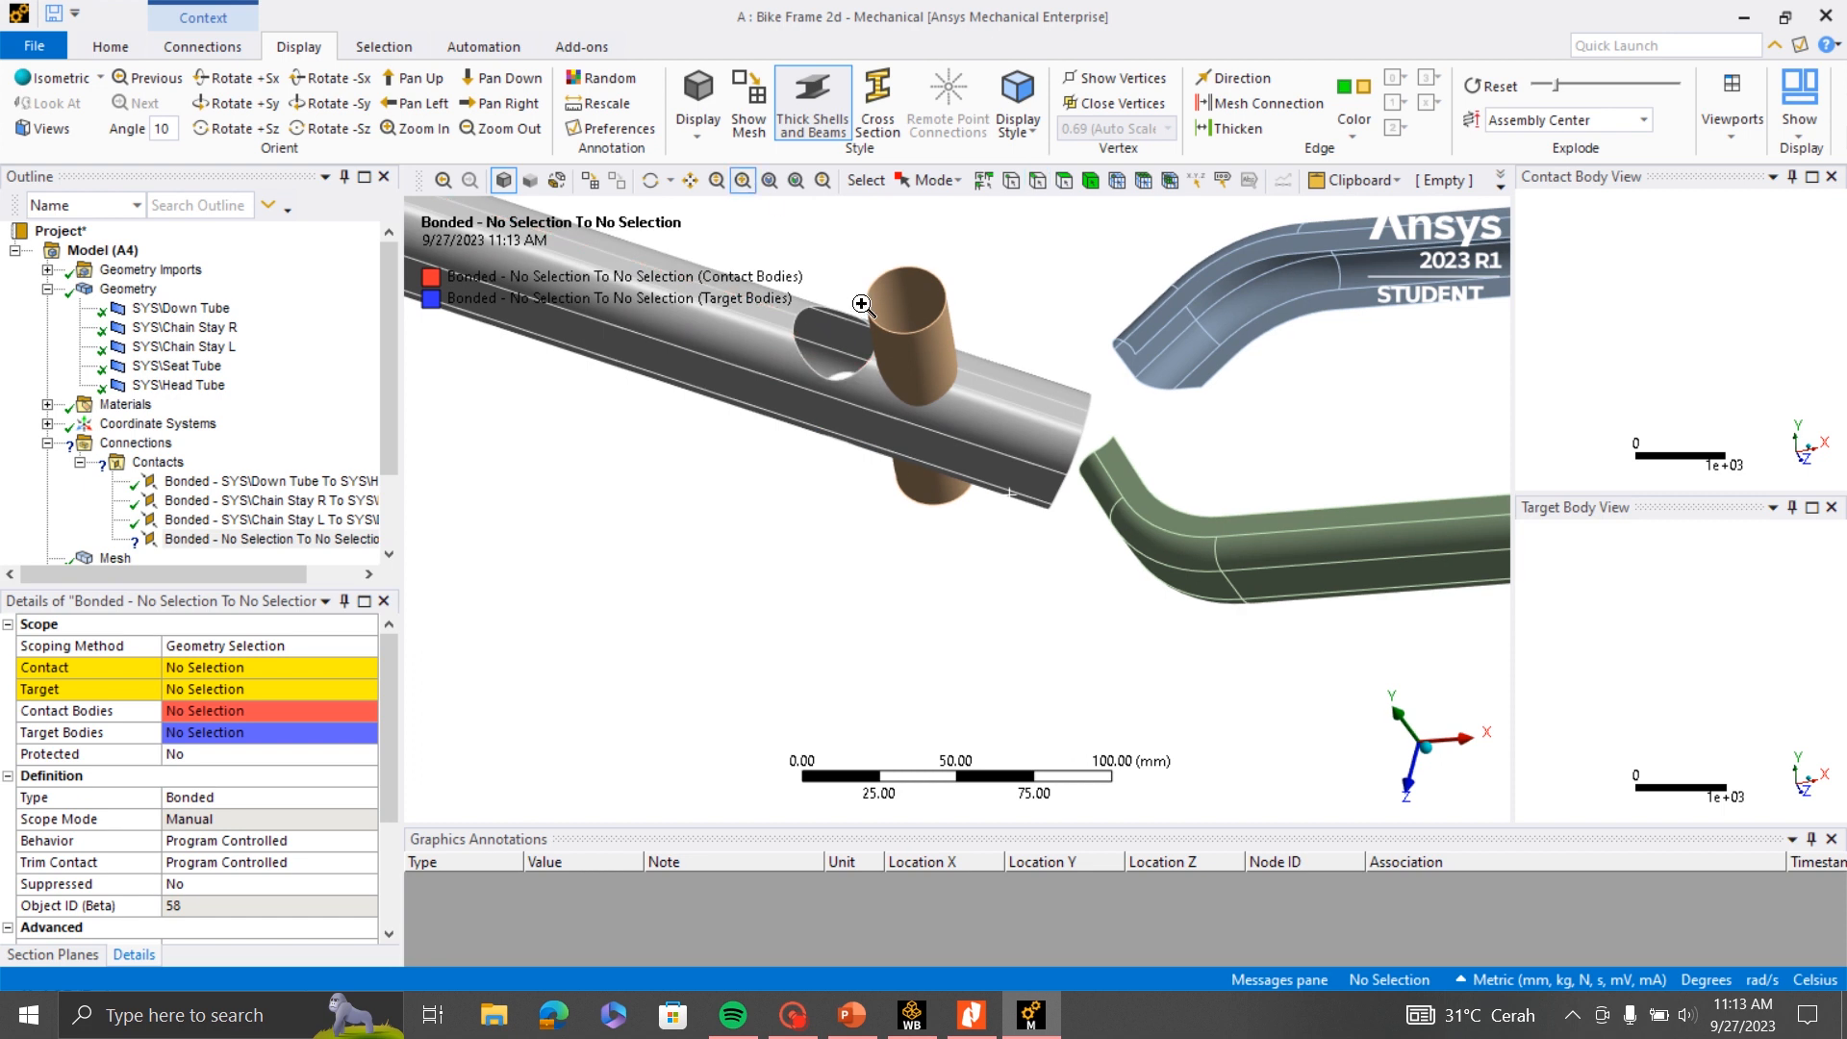
left_click_drag(935, 270, 754, 416)
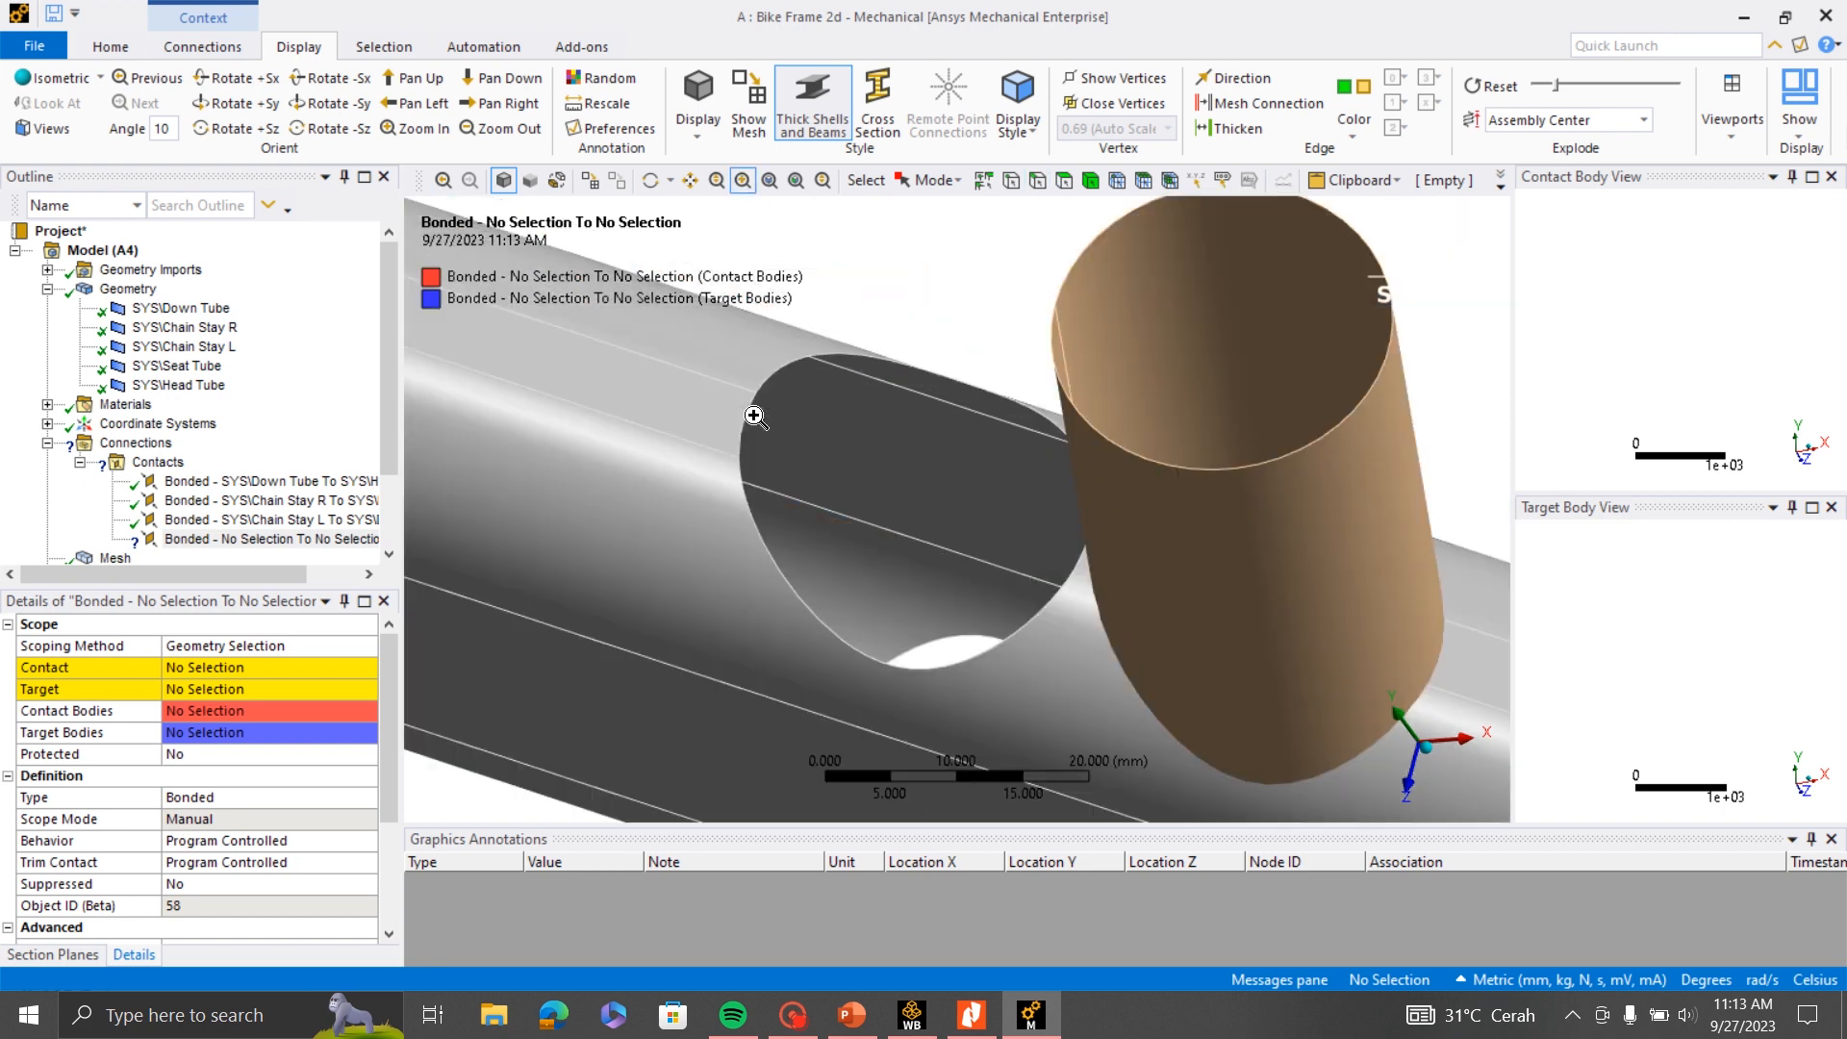
scroll(964, 336, "down", 2)
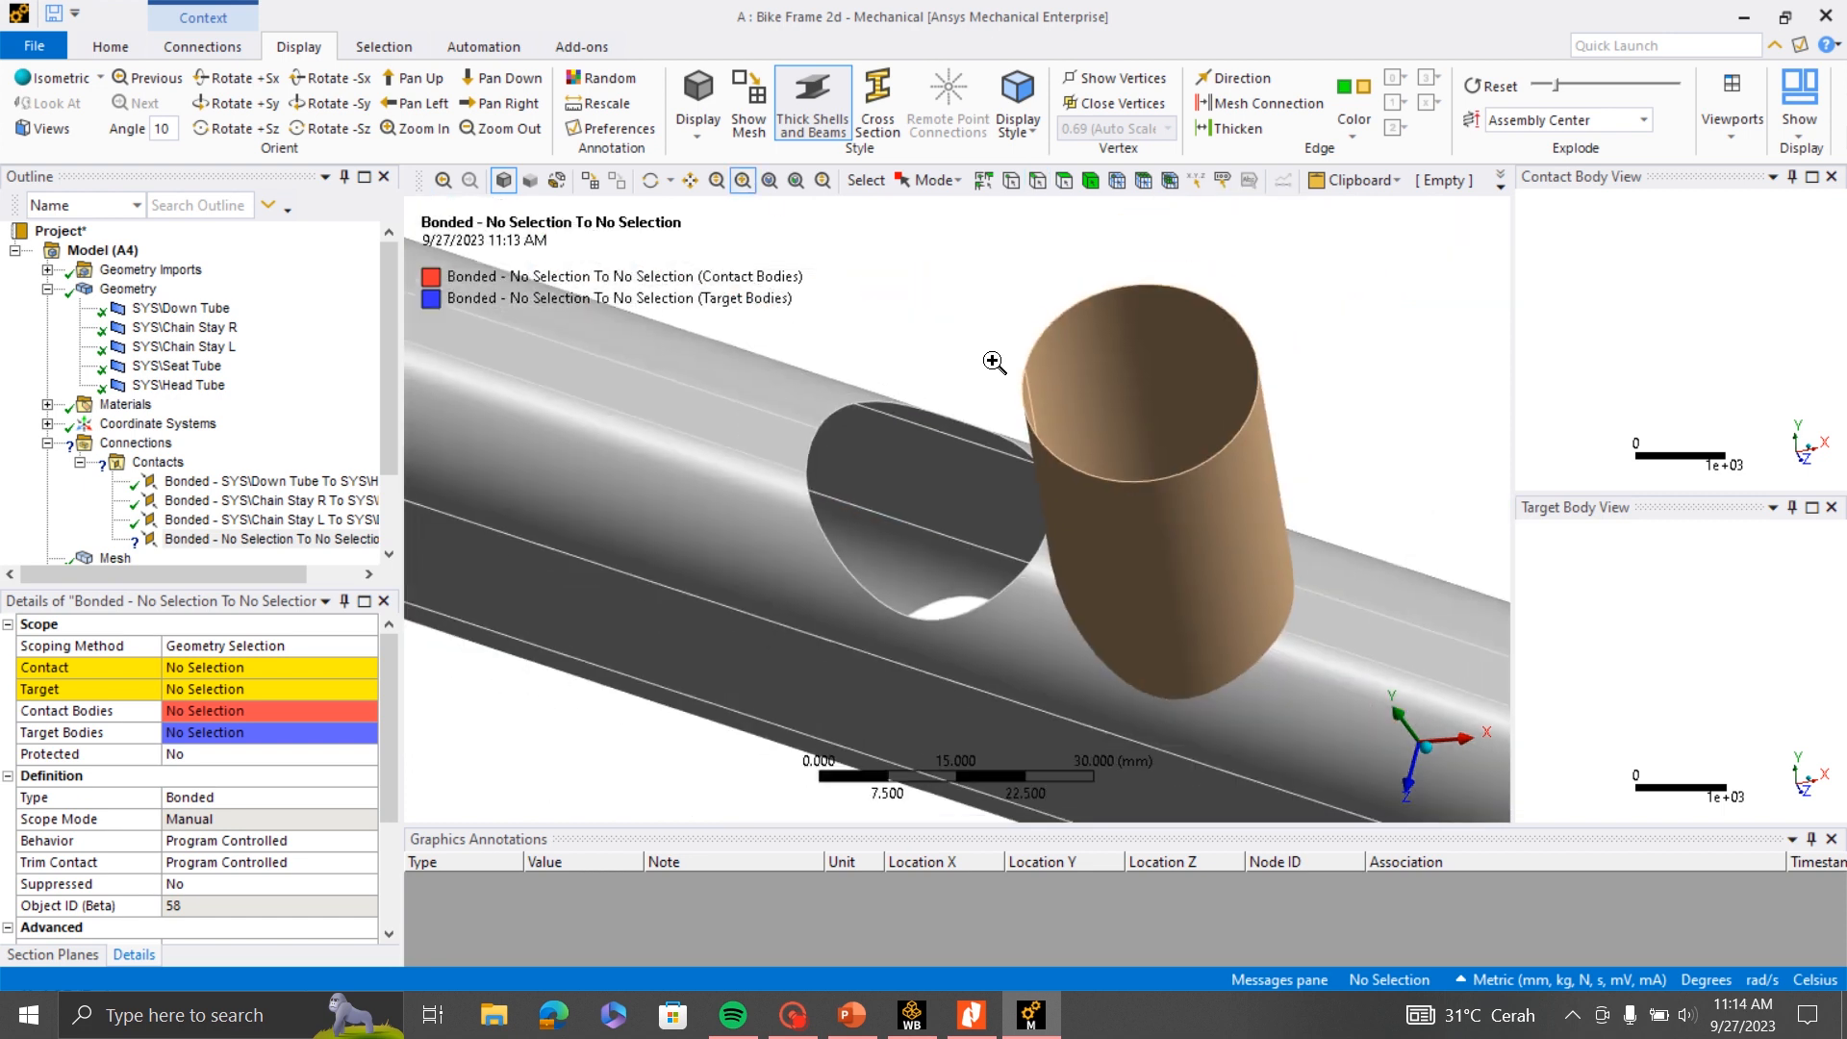
left_click(1037, 181)
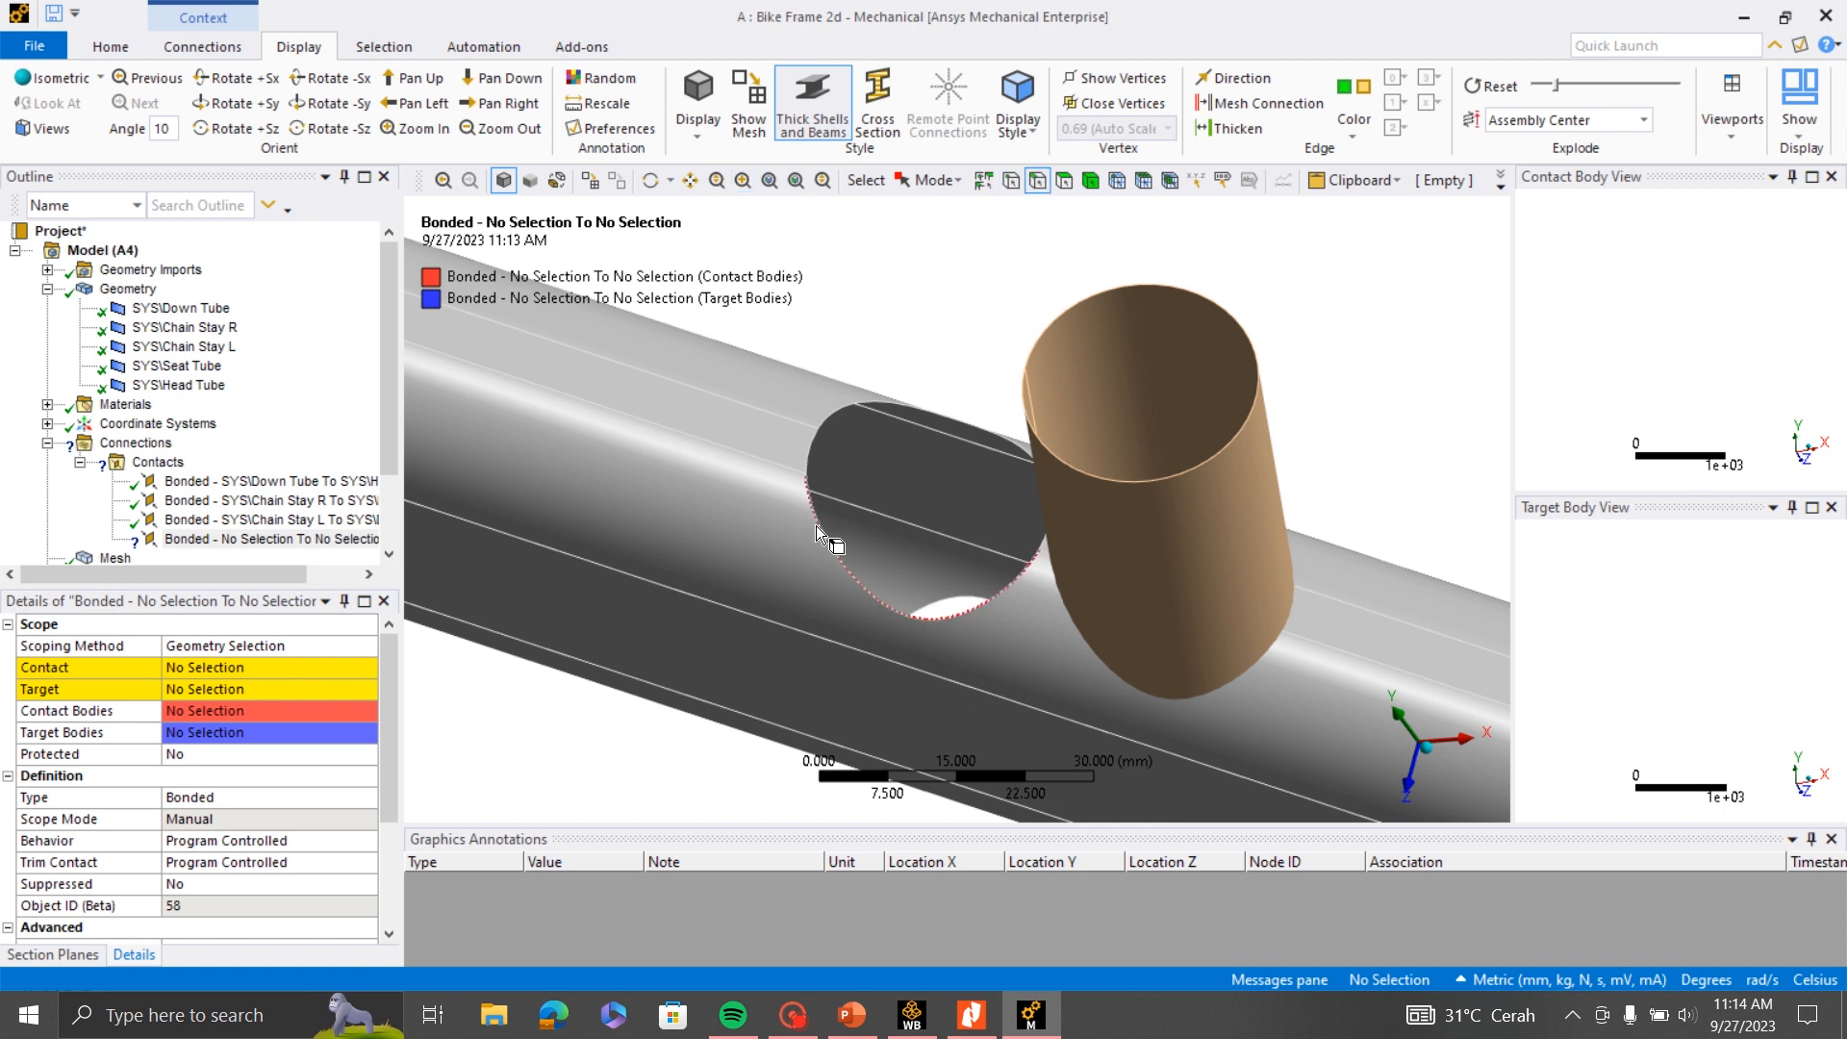
left_click(835, 412)
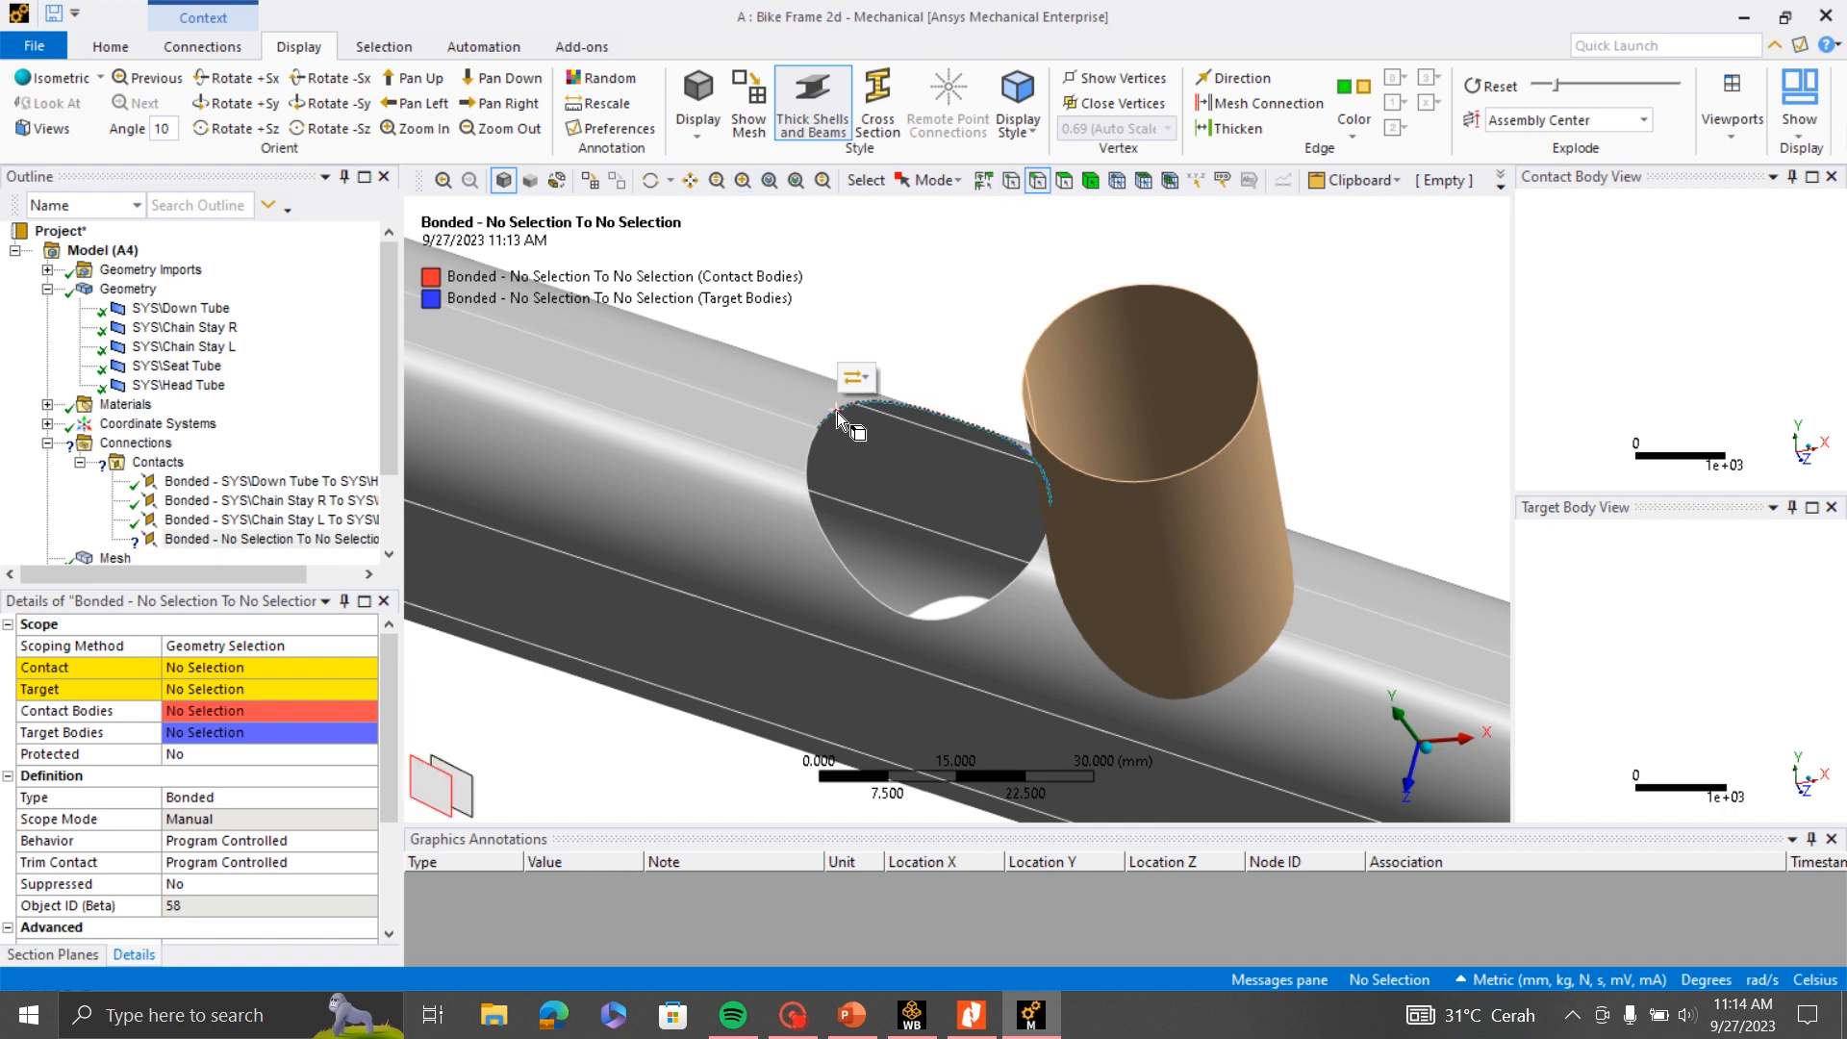
left_click(212, 670)
left_click(212, 671)
- Add the four edges of the Down Tube's lower seat tube cutout to the fourth region's contact scope
scroll(976, 481, "down", 4)
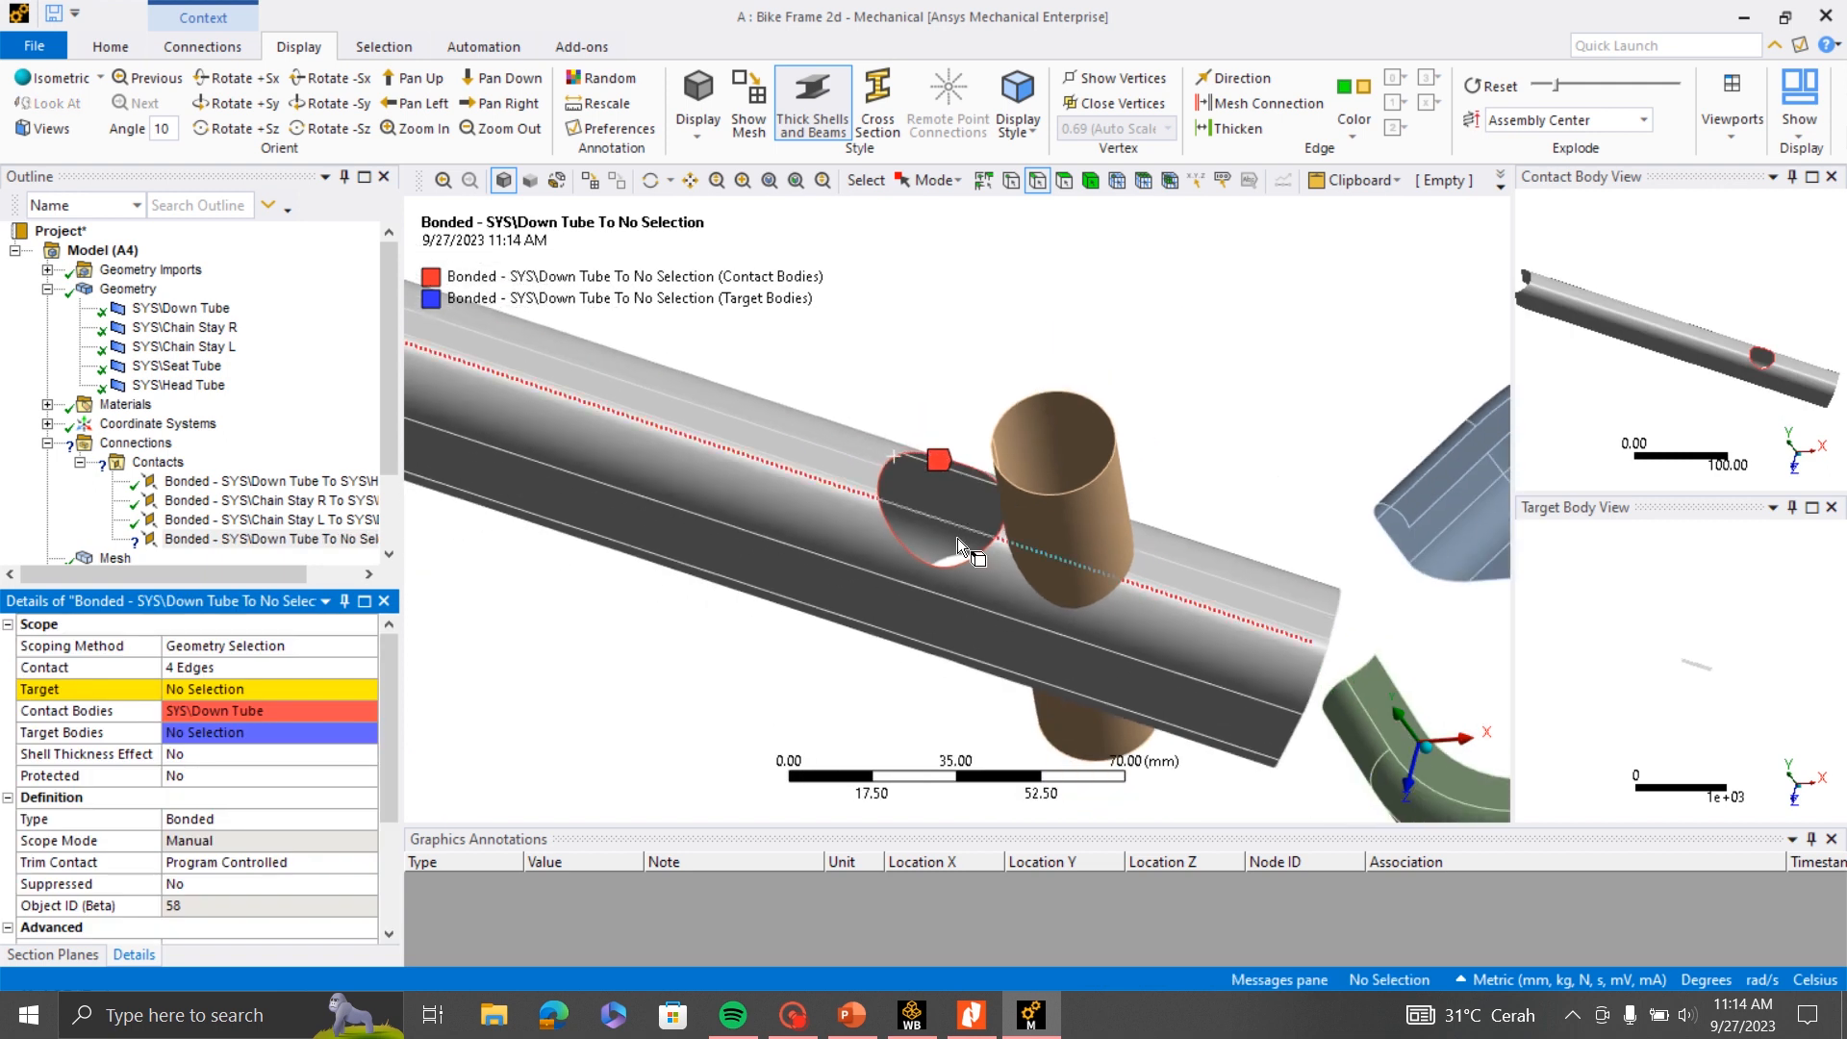
middle_click_drag(973, 550, 1043, 458)
scroll(1036, 446, "down", 4)
middle_click_drag(998, 524, 1002, 553)
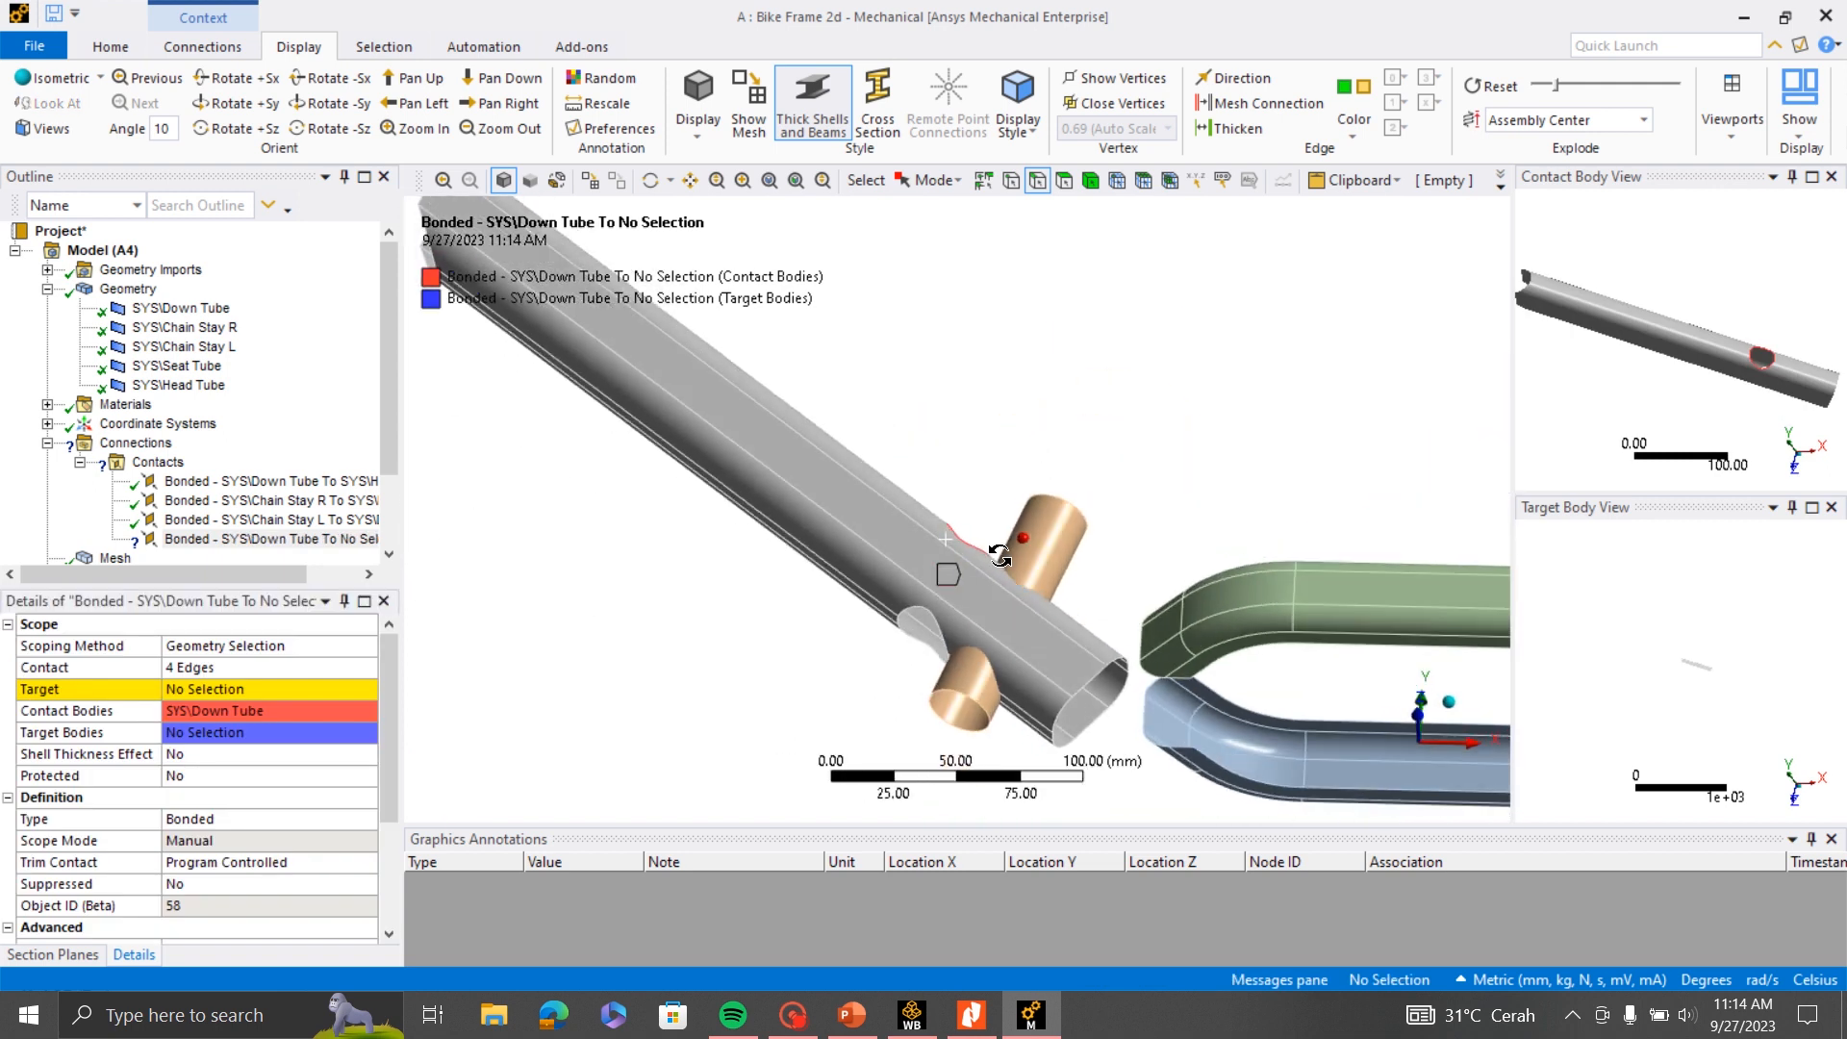
middle_click_drag(978, 631, 1047, 494)
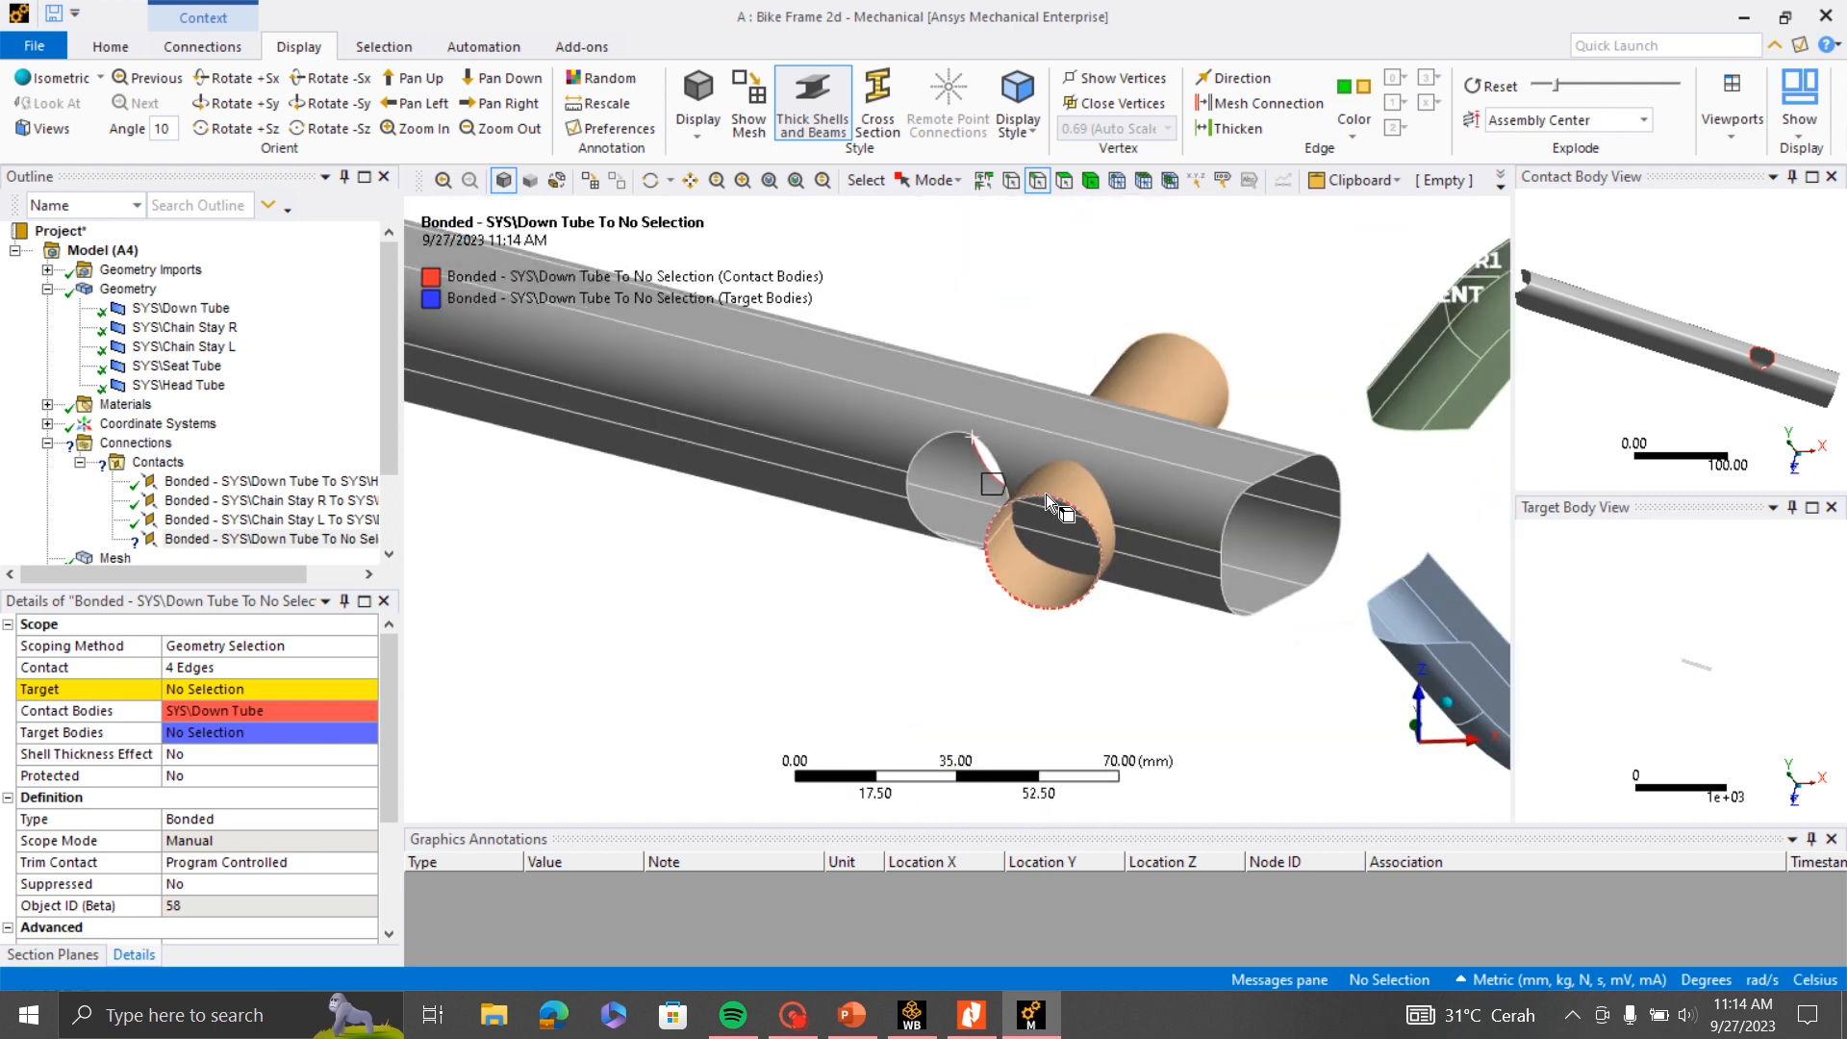
left_click(924, 453)
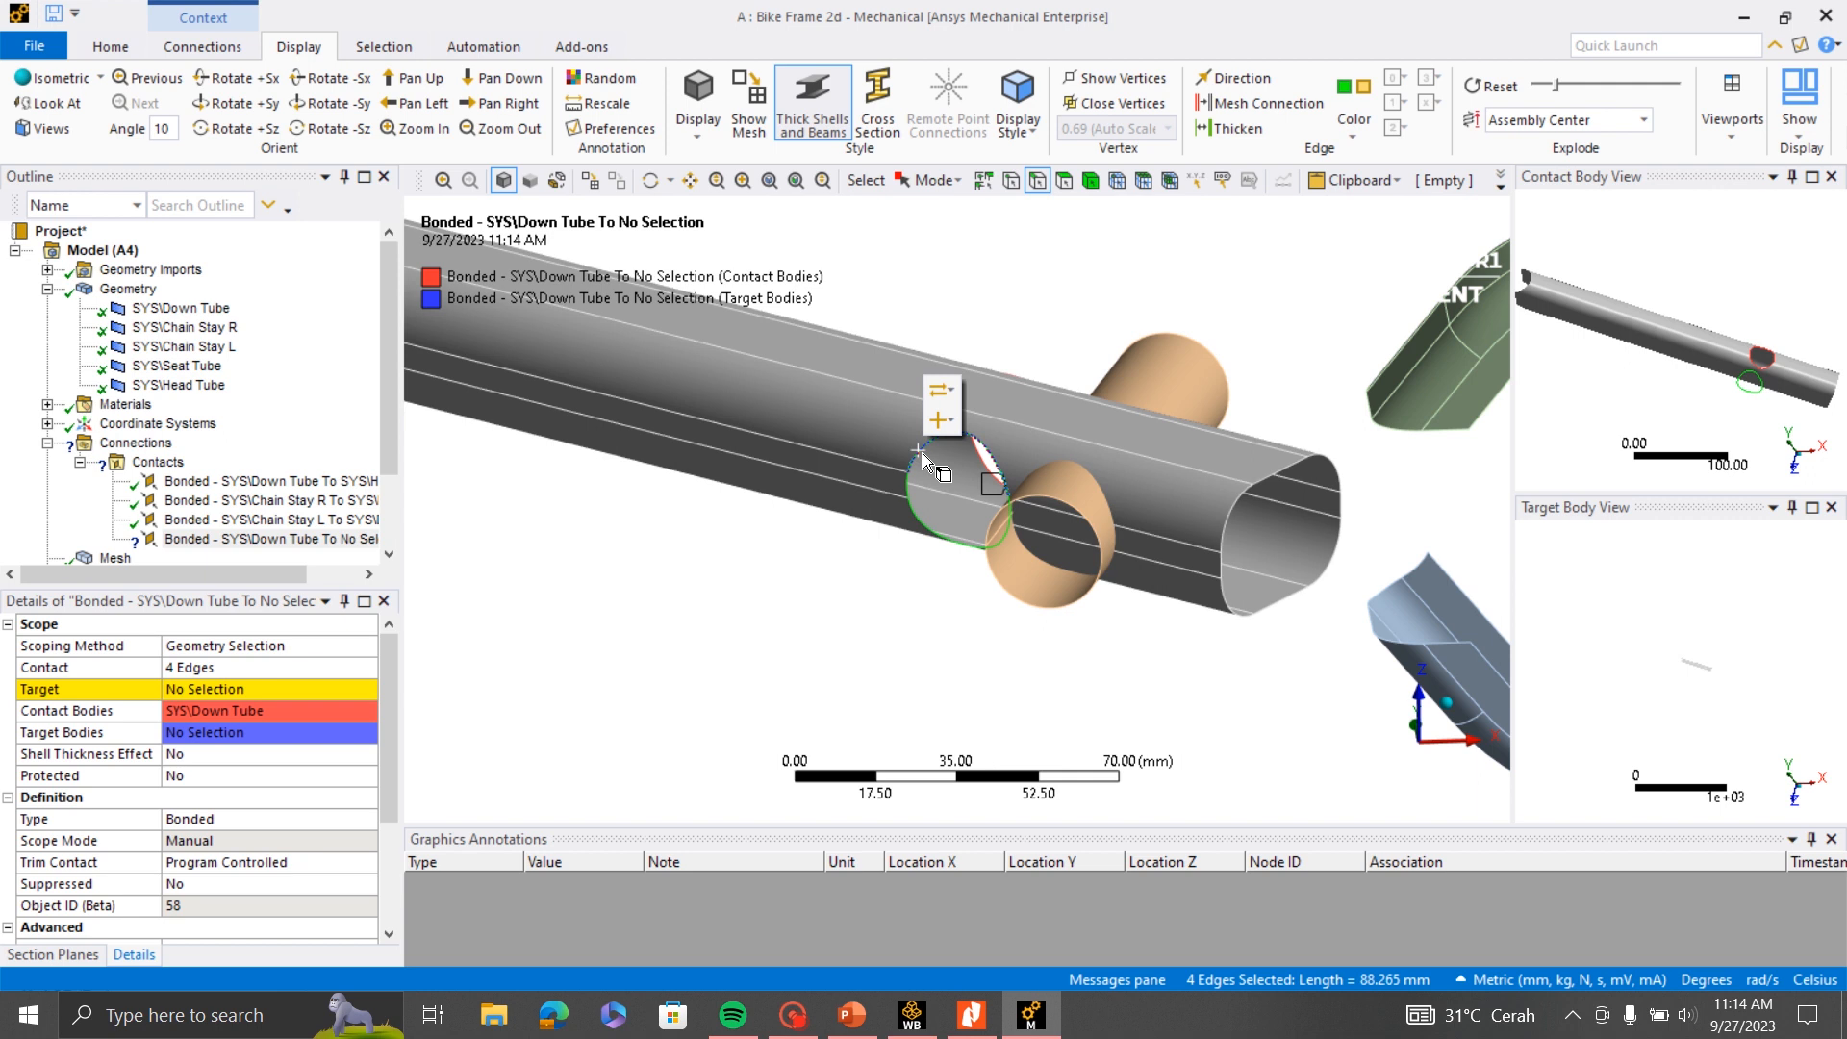
left_click(187, 668)
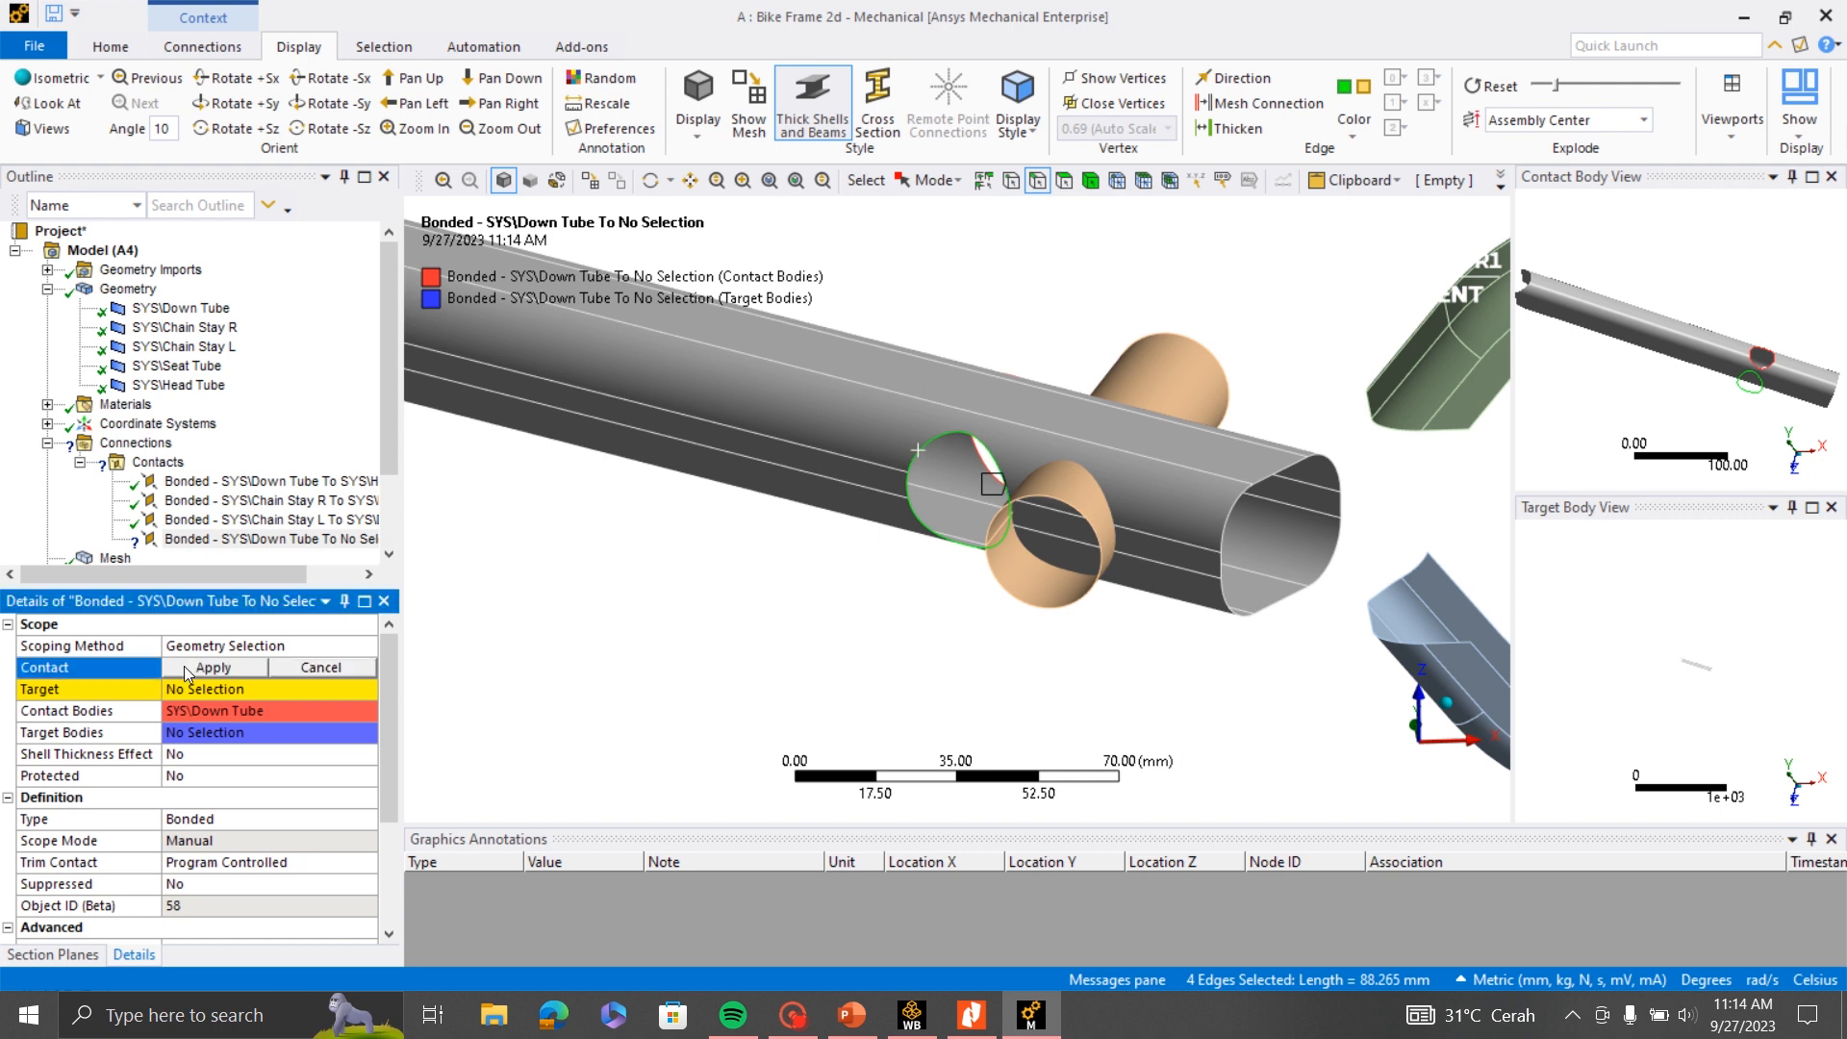
left_click(907, 529)
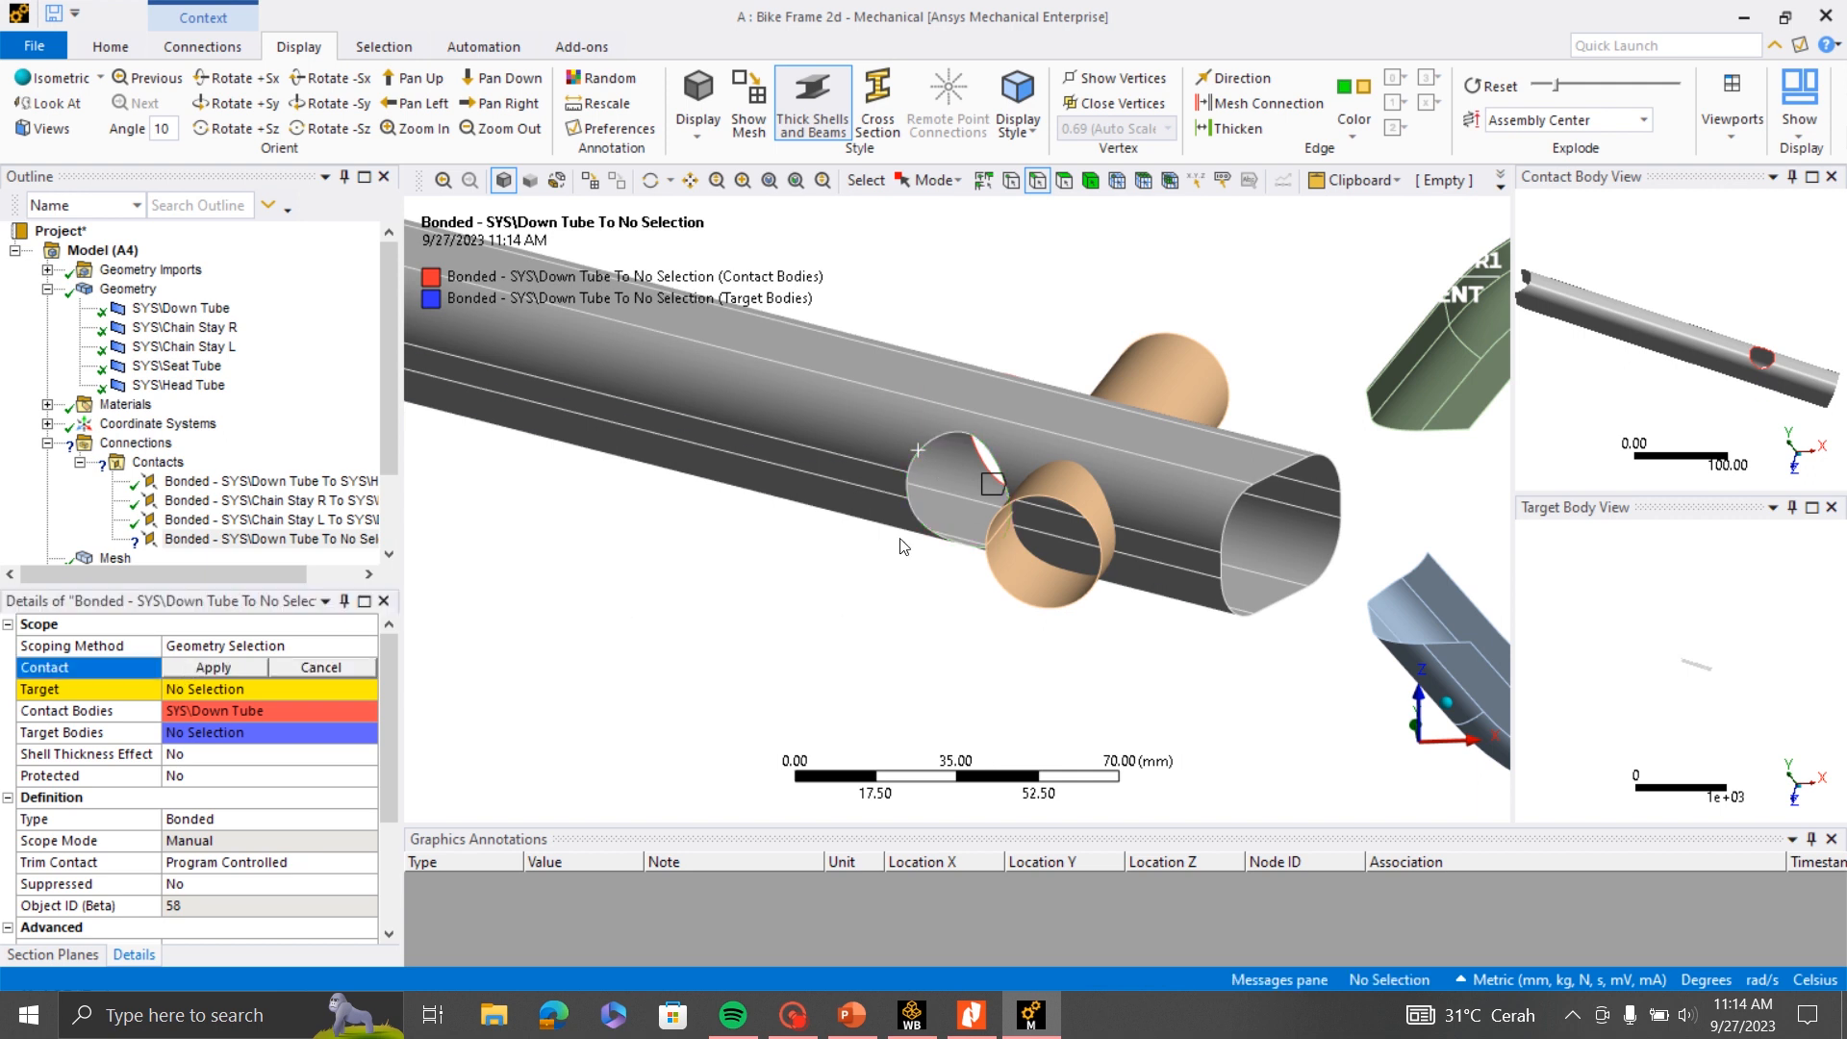
left_click(913, 468)
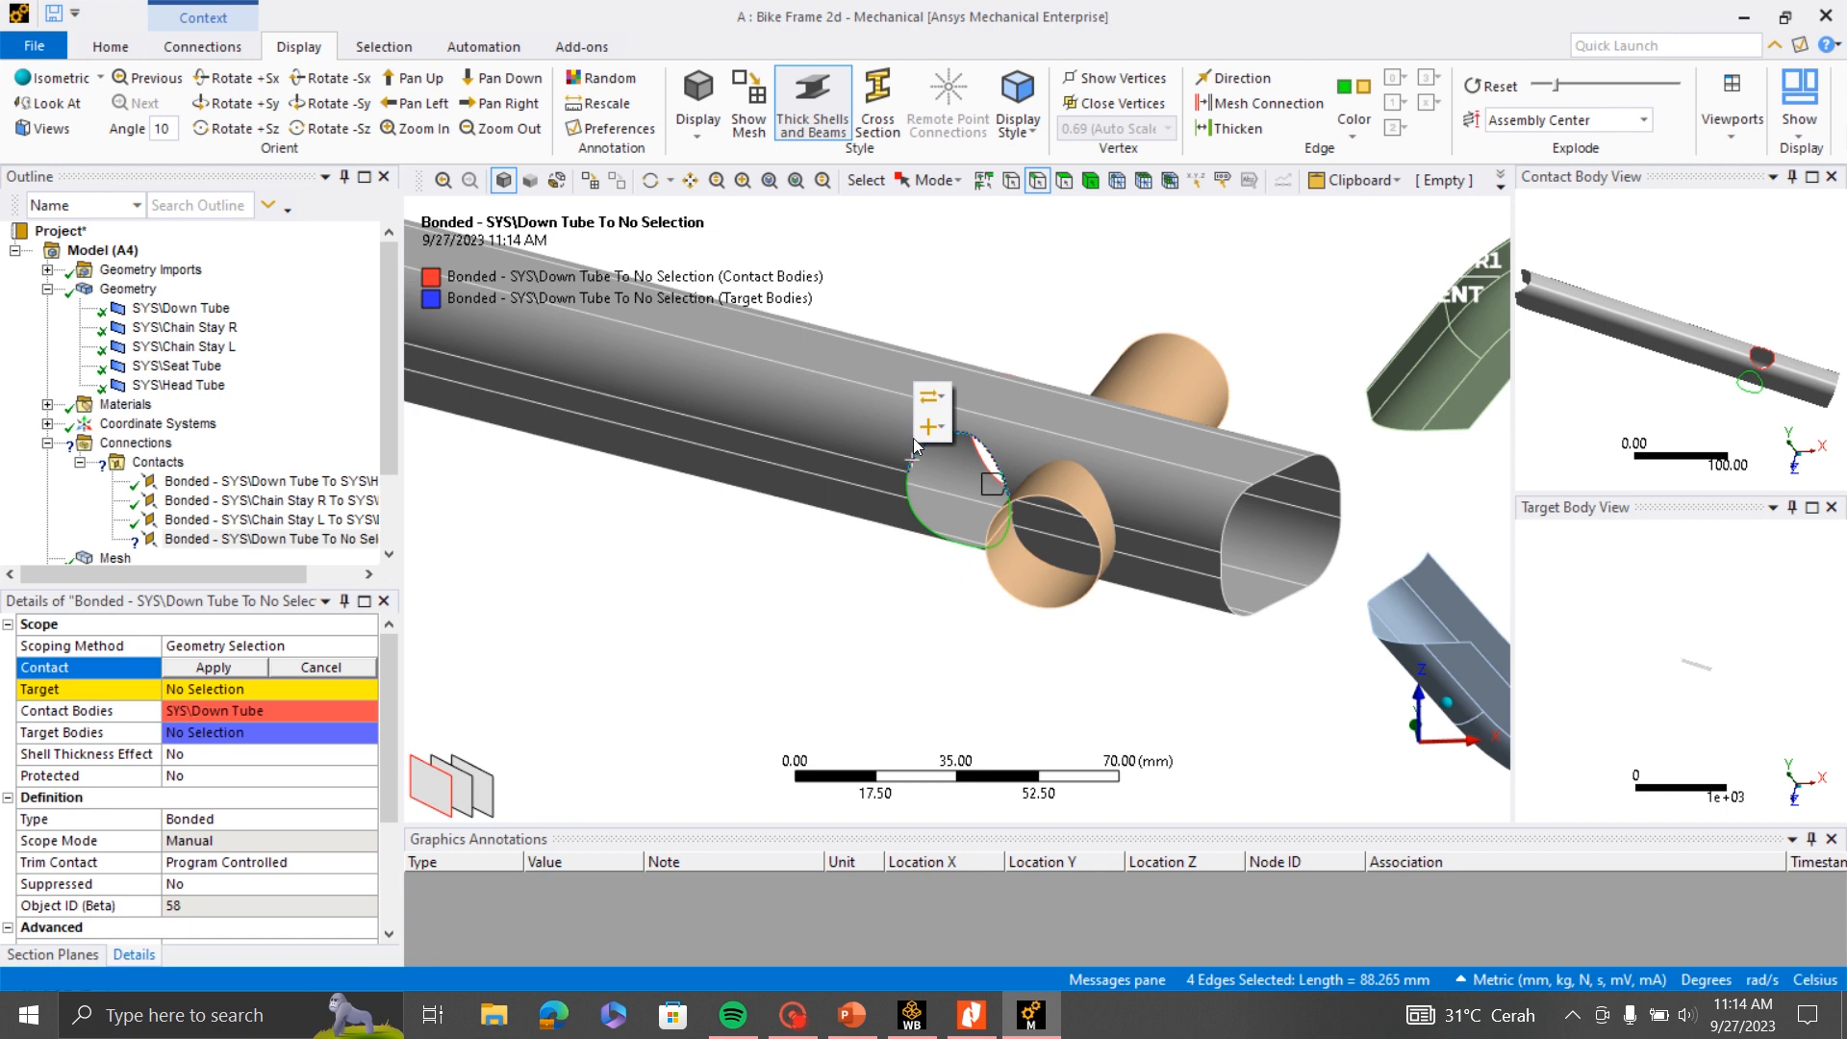
left_click(923, 429)
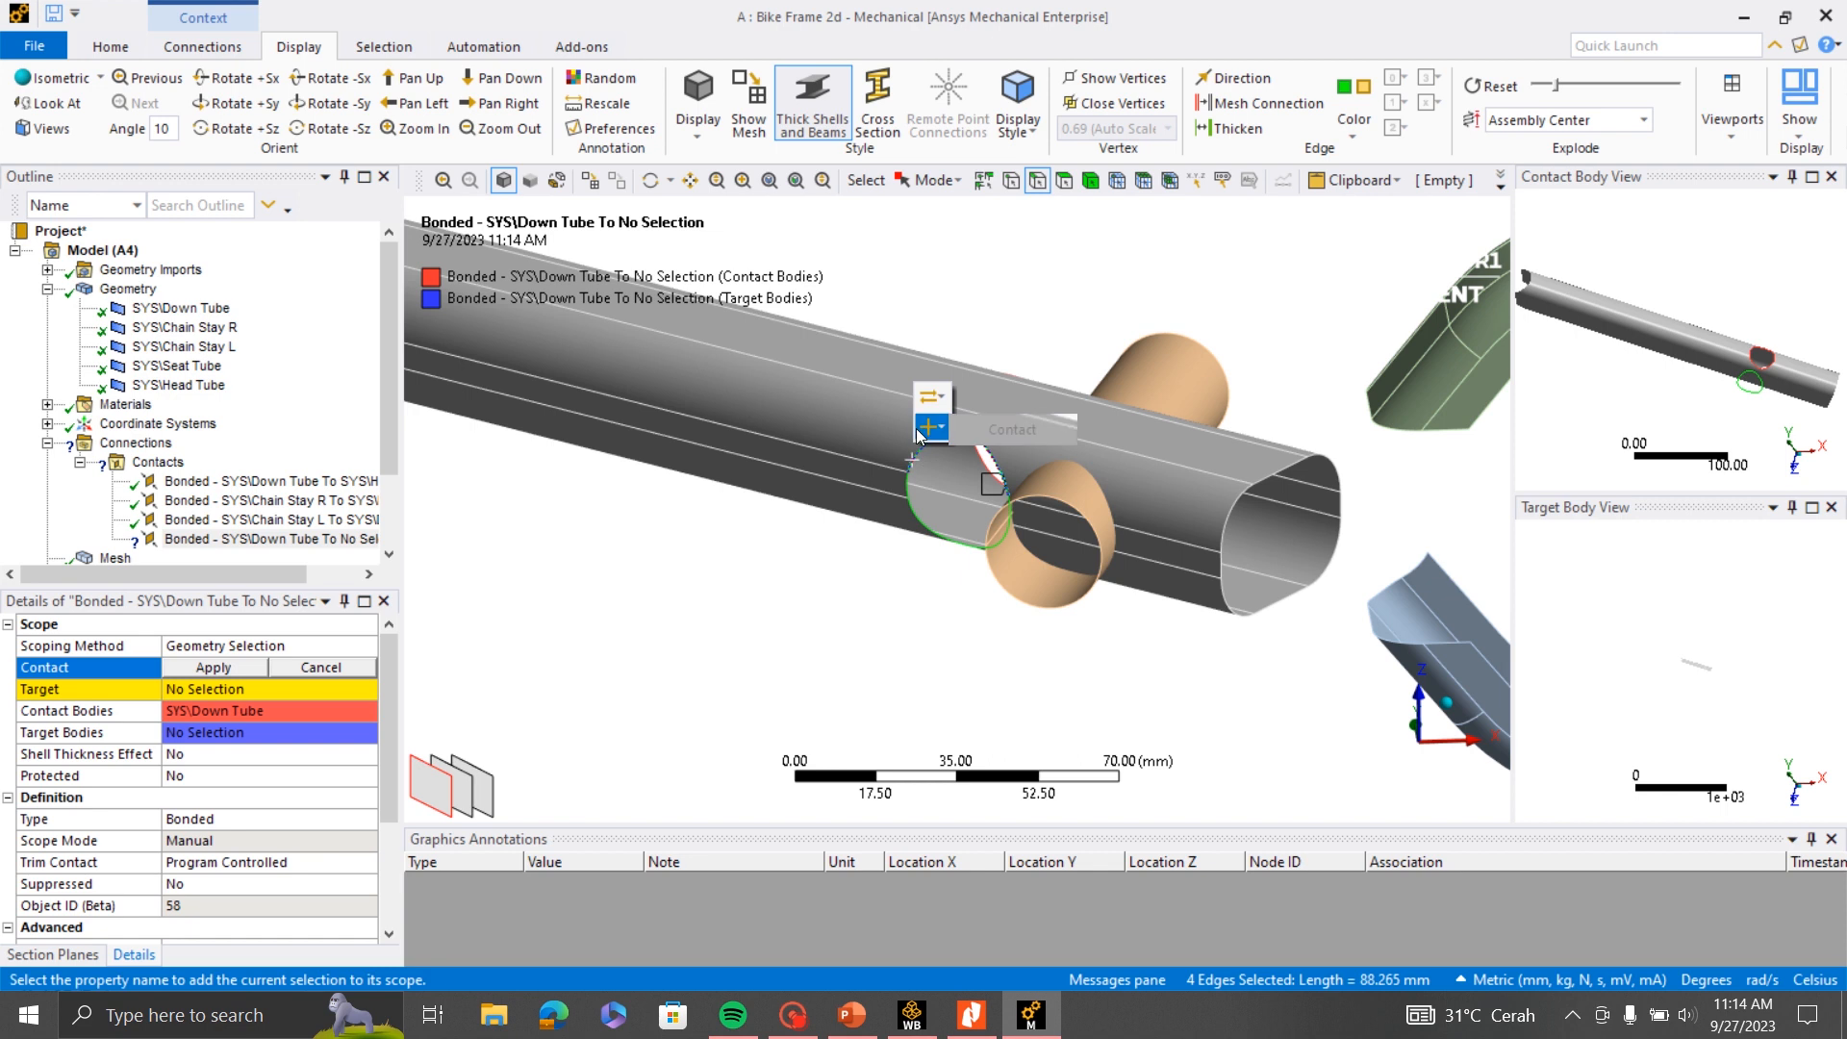
left_click(1010, 429)
- Scope the target side of the fourth region to the Seat Tube's cylindrical face
middle_click_drag(962, 435, 1005, 596)
scroll(1063, 608, "up", 5)
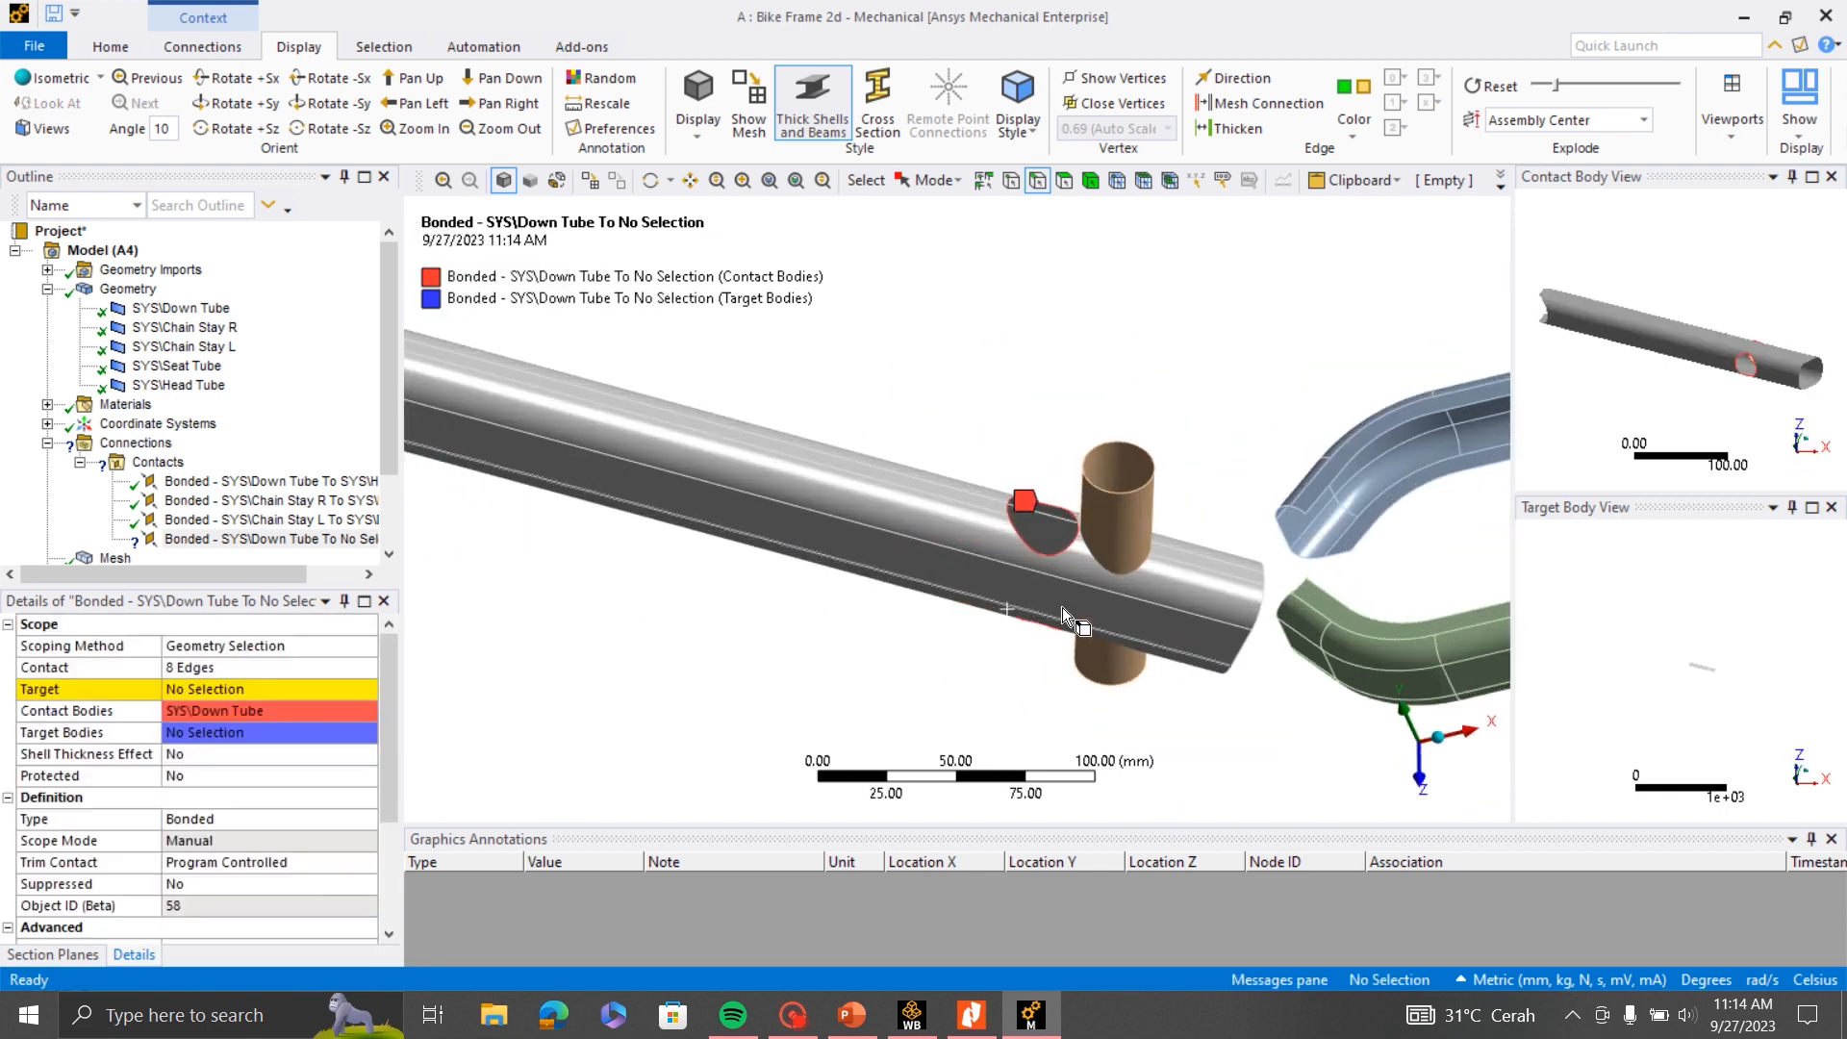
scroll(1193, 635, "up", 1)
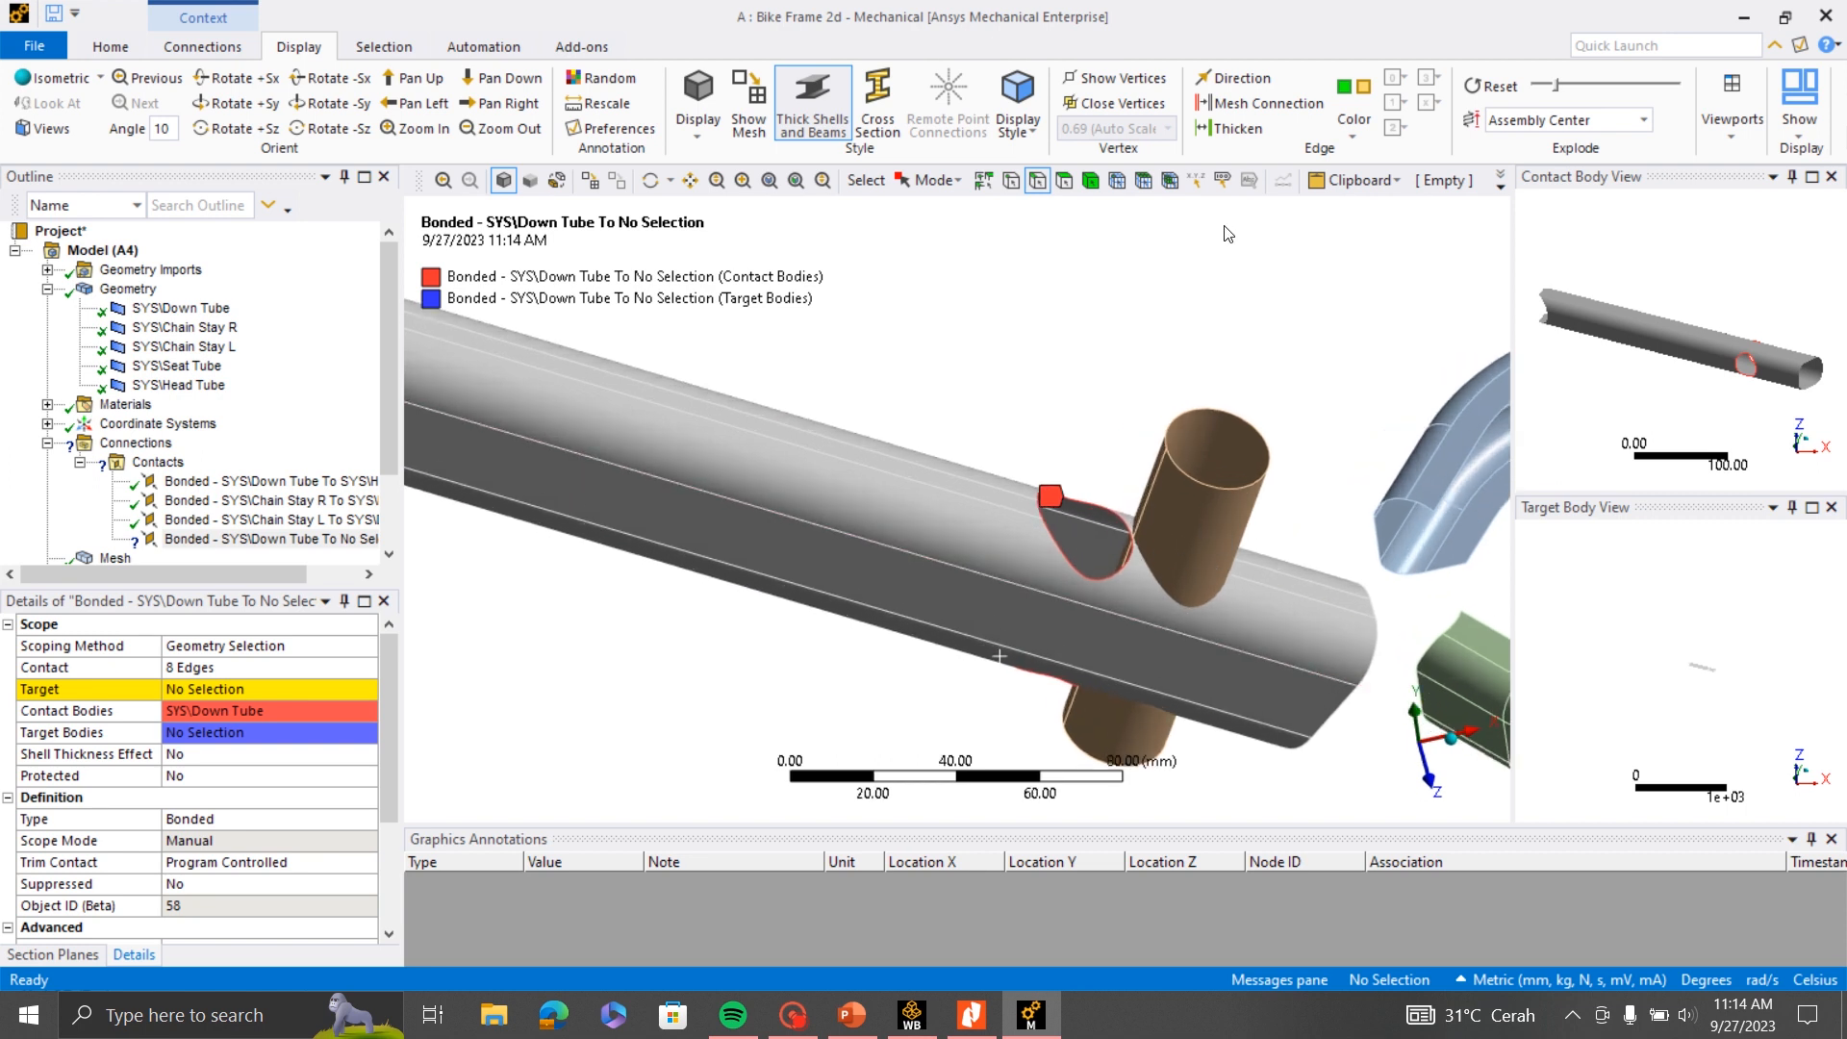
left_click(1064, 183)
left_click(1198, 535)
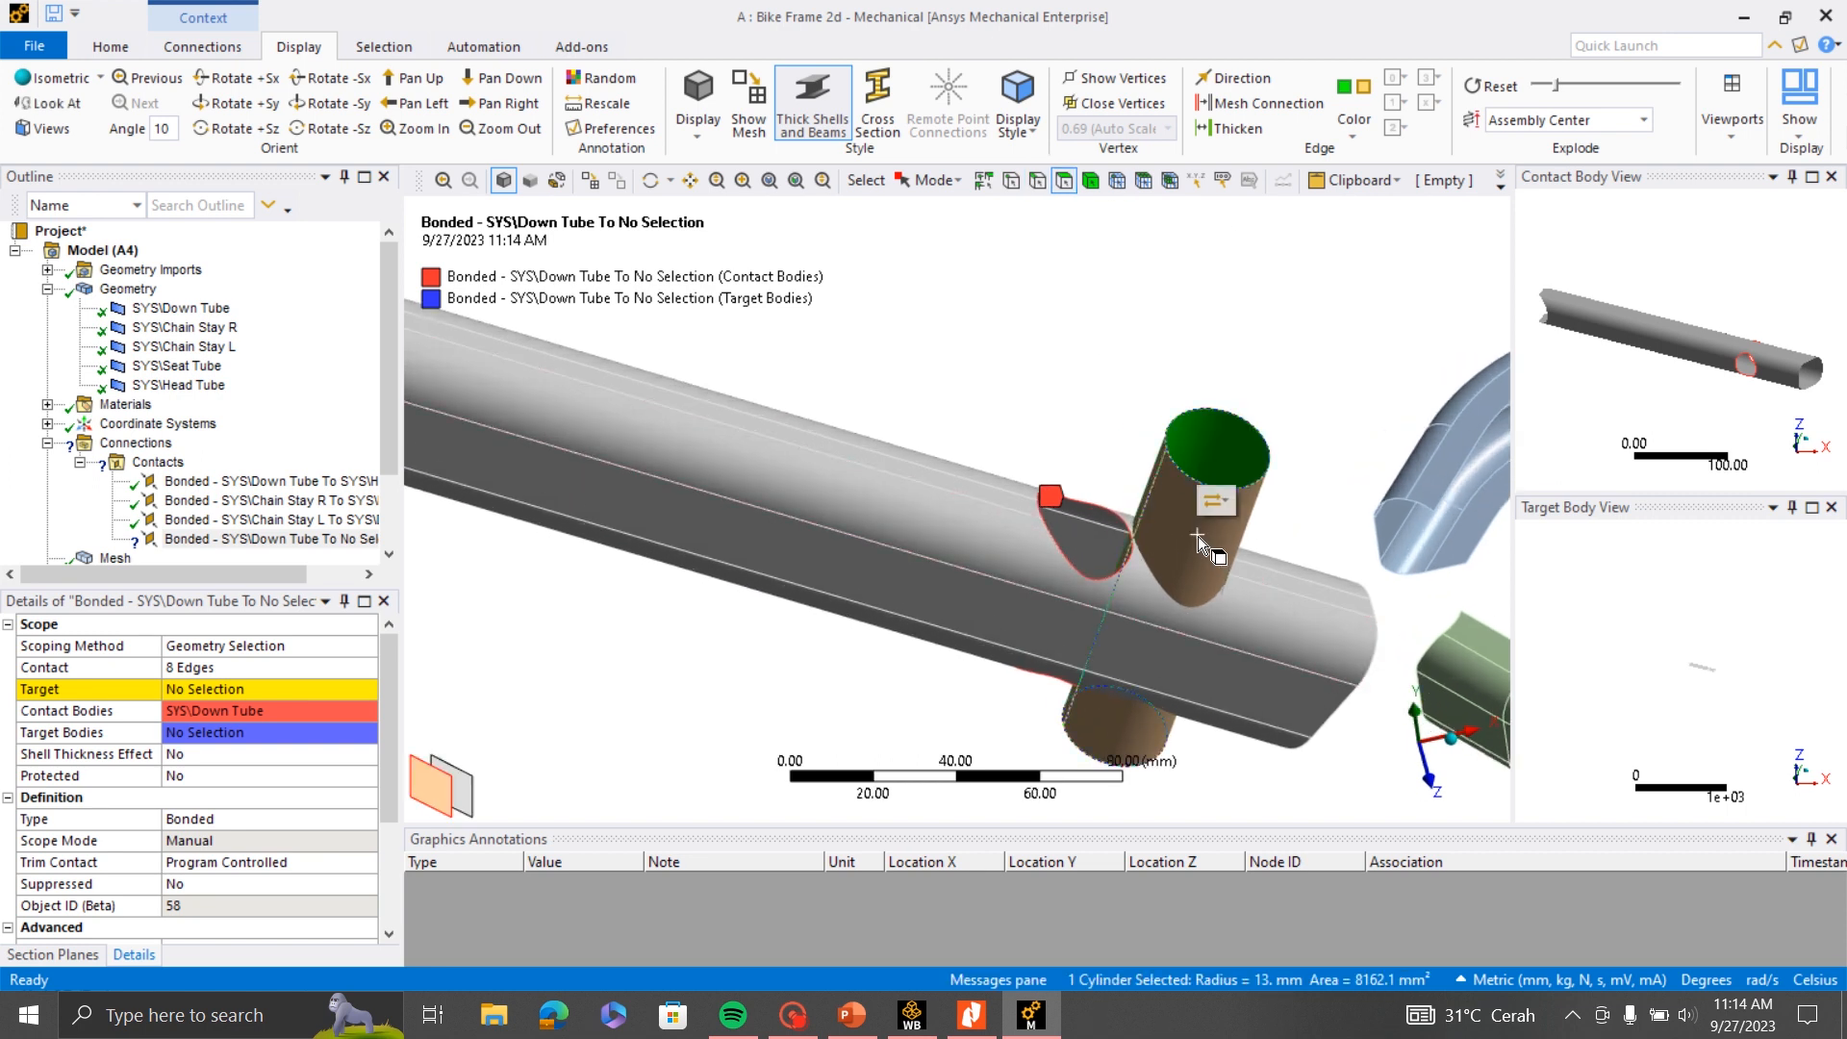
left_click(192, 690)
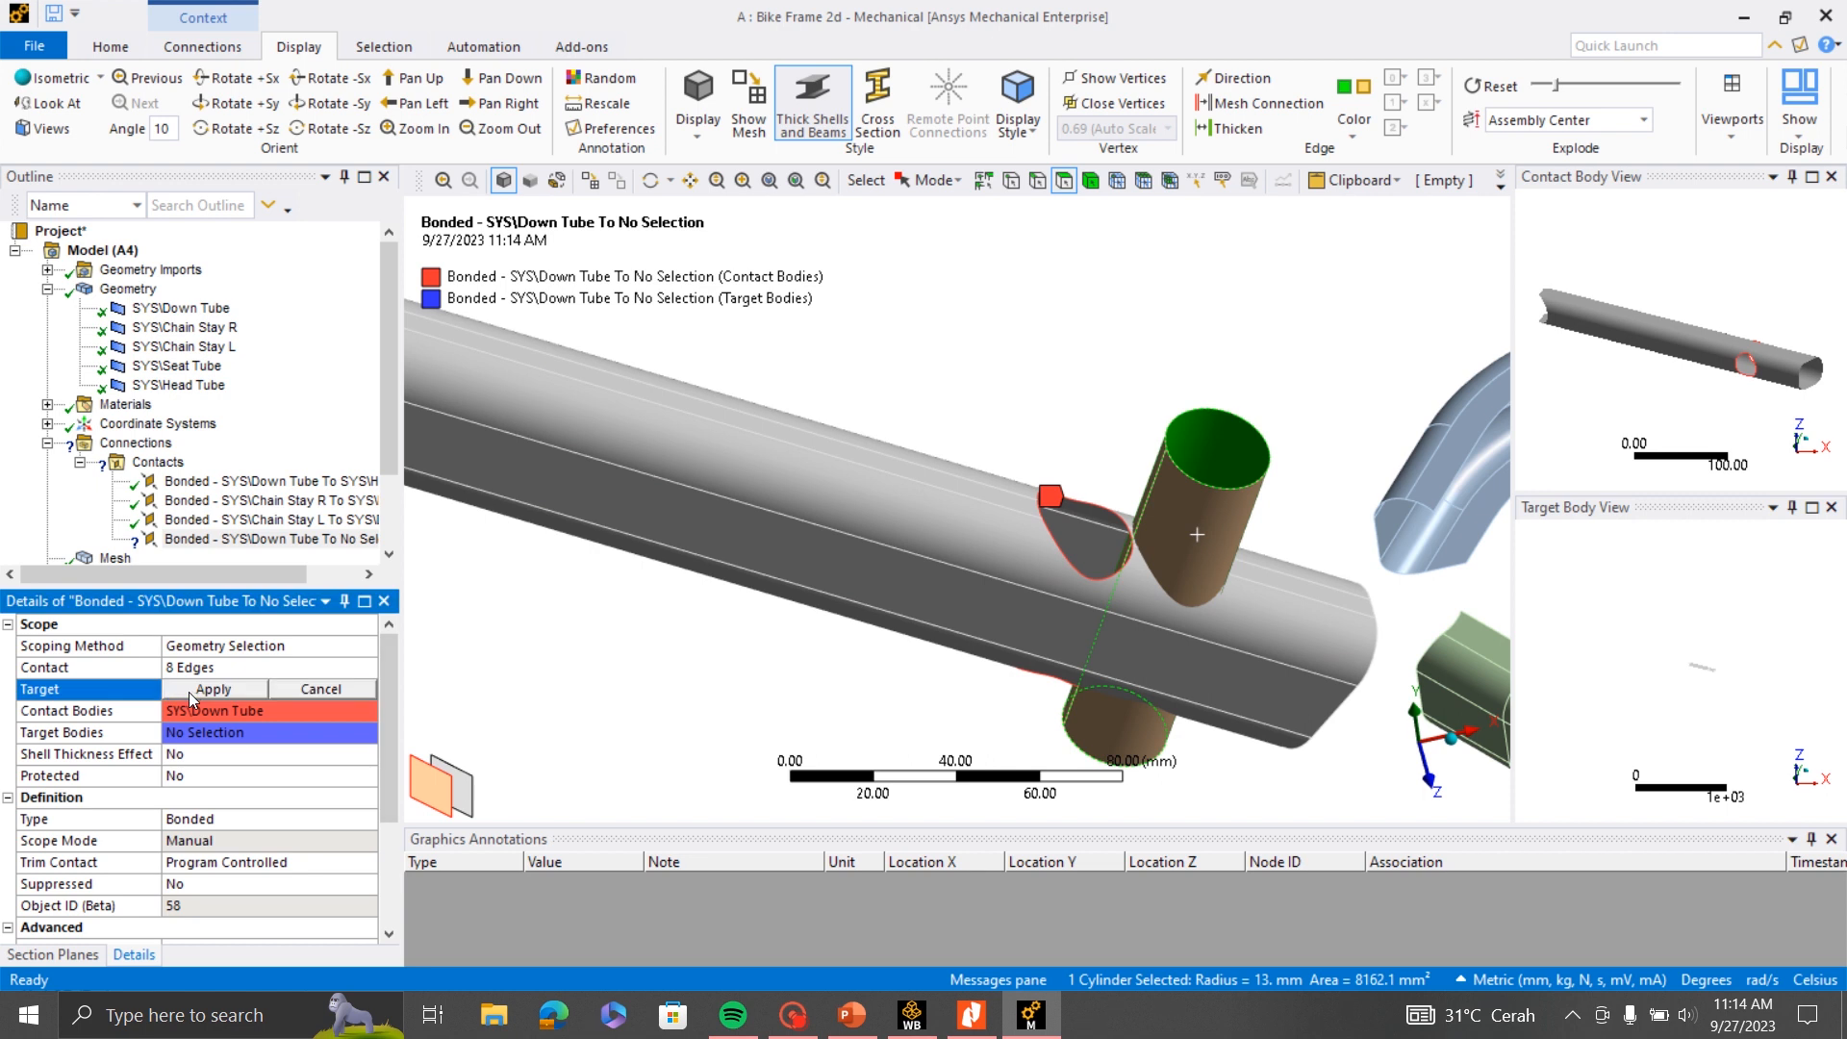
left_click(202, 688)
- Examine the bonded contact edges at both Down Tube cutouts relative to the Seat Tube face from several angles
middle_click_drag(881, 524, 1150, 541)
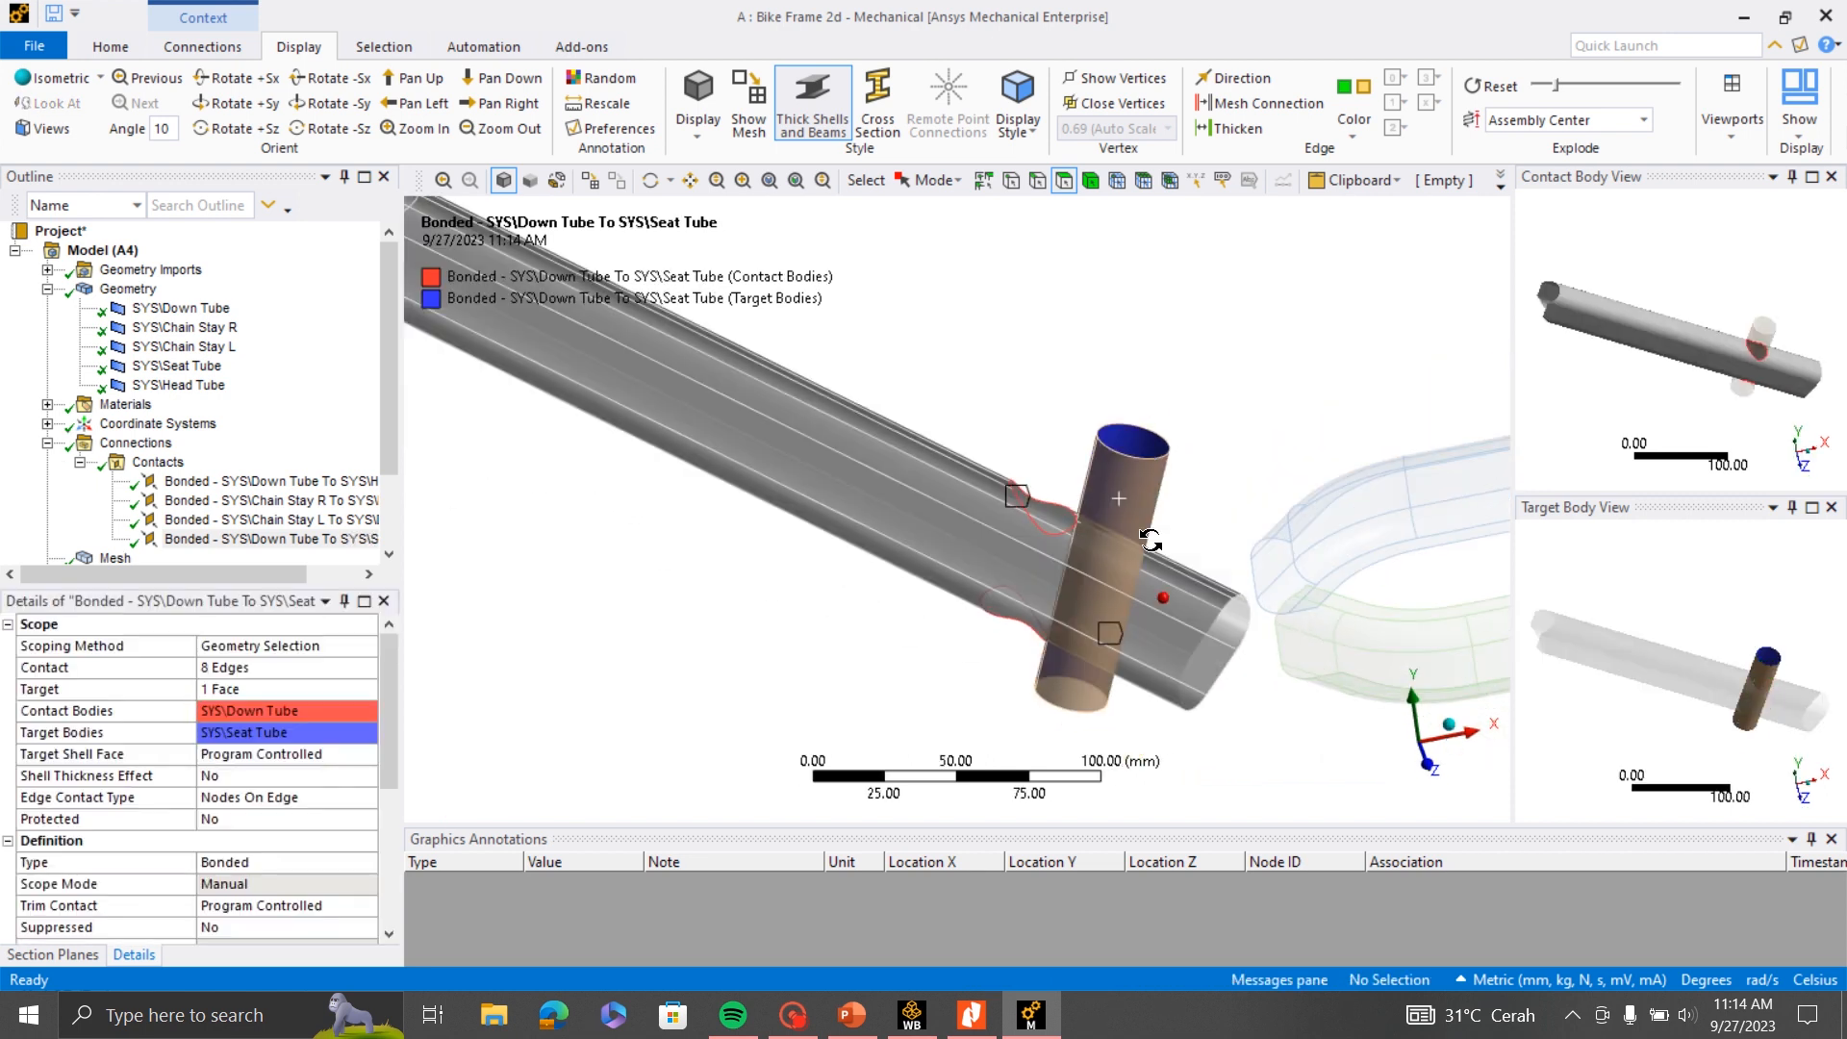
scroll(1129, 596, "up", 4)
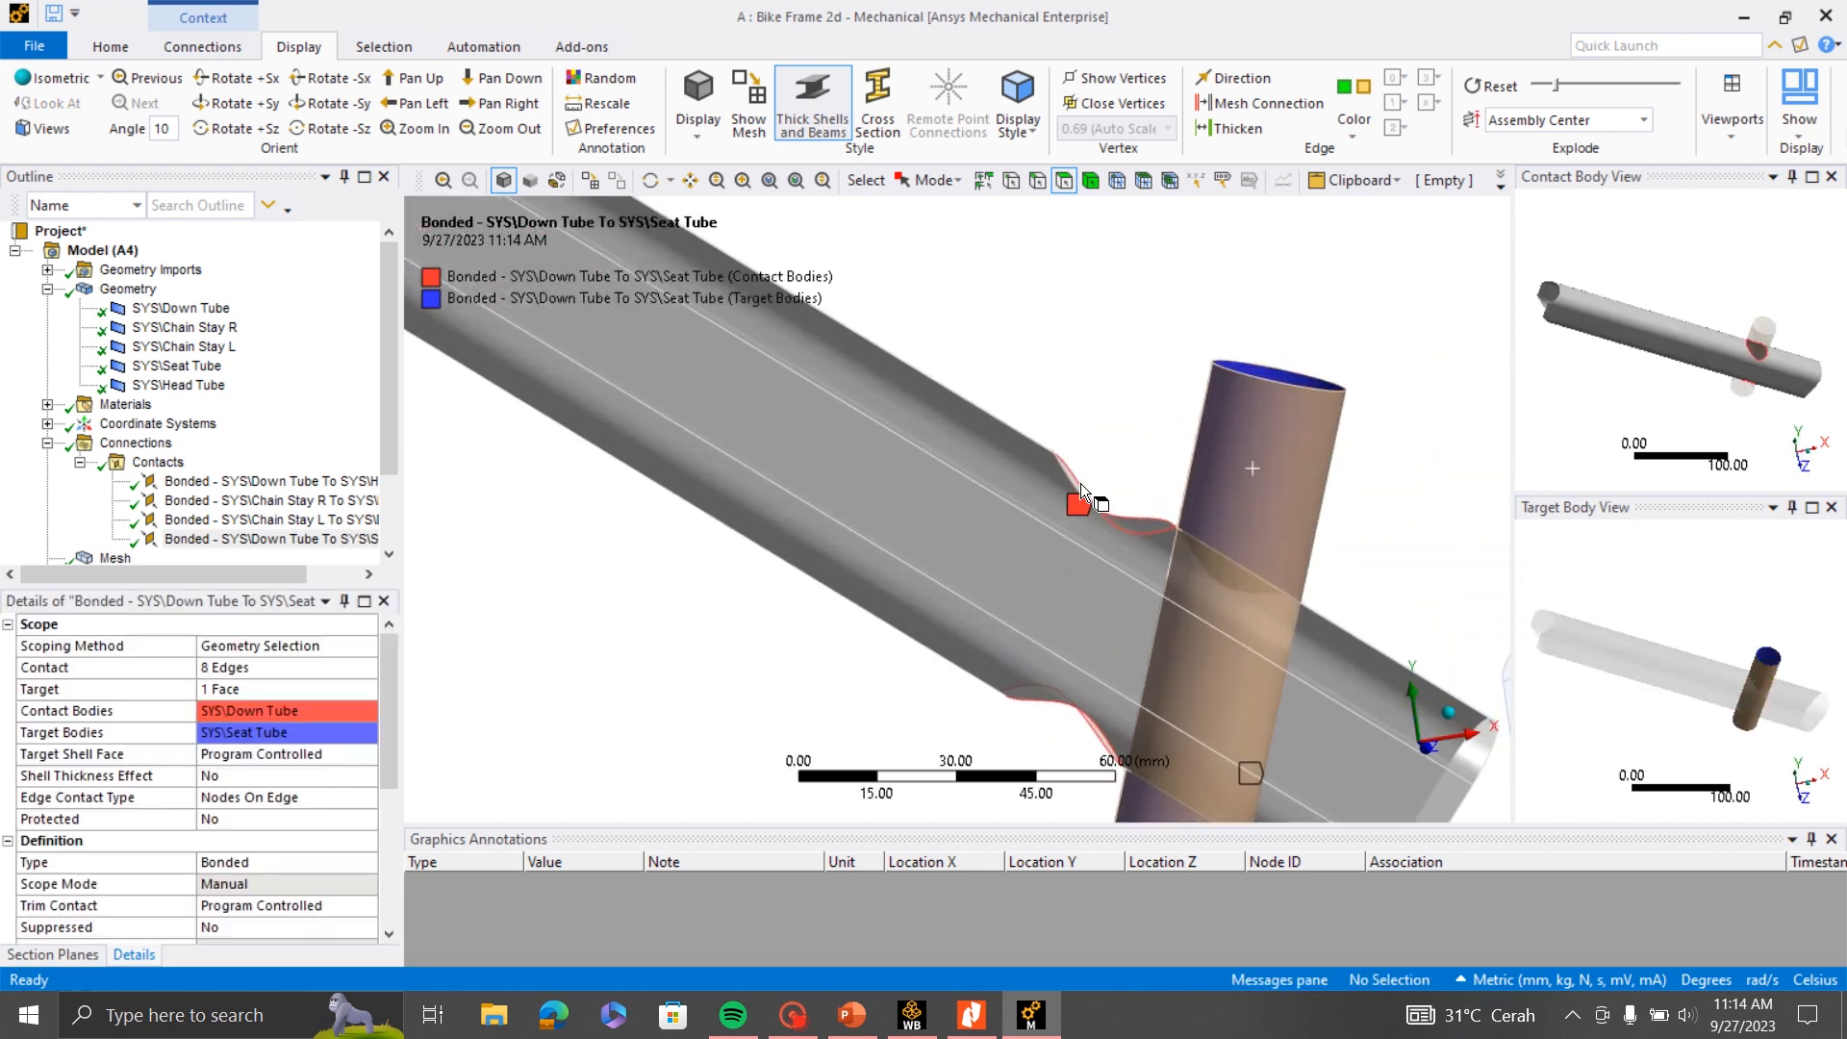
scroll(967, 451, "down", 3)
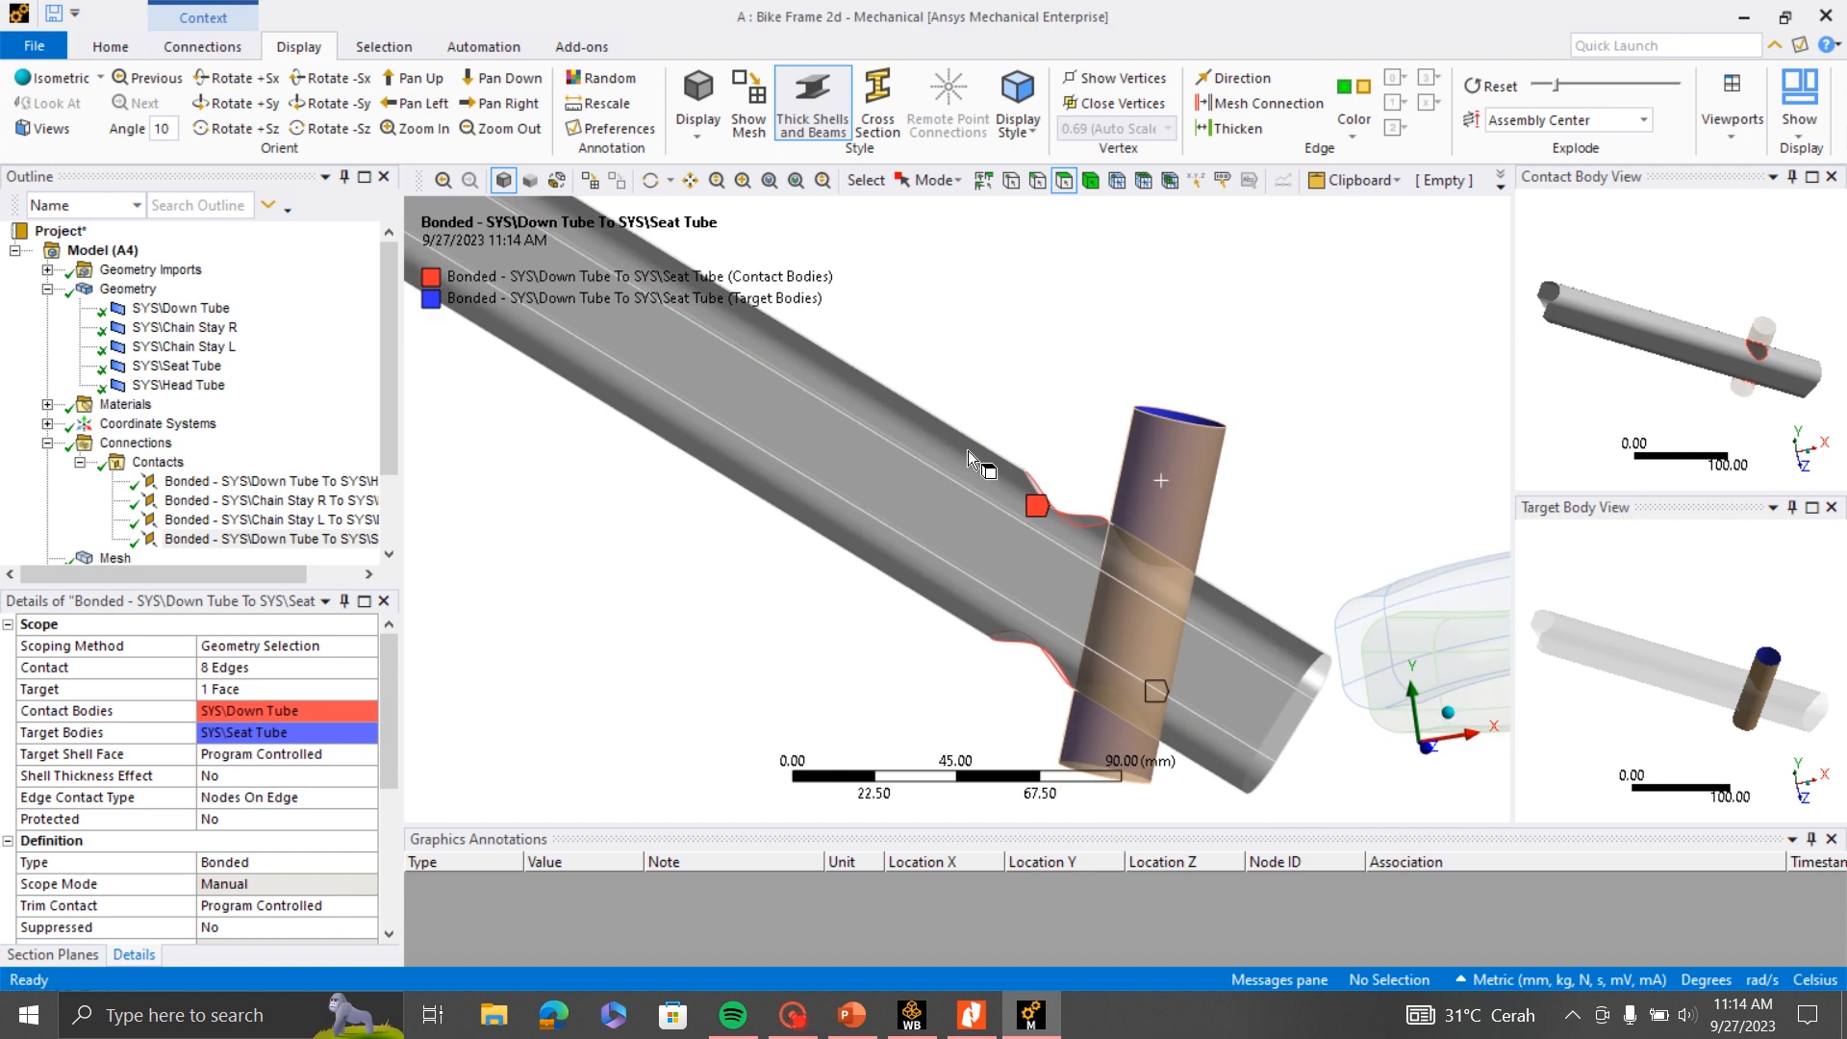
middle_click_drag(1203, 470, 1211, 494)
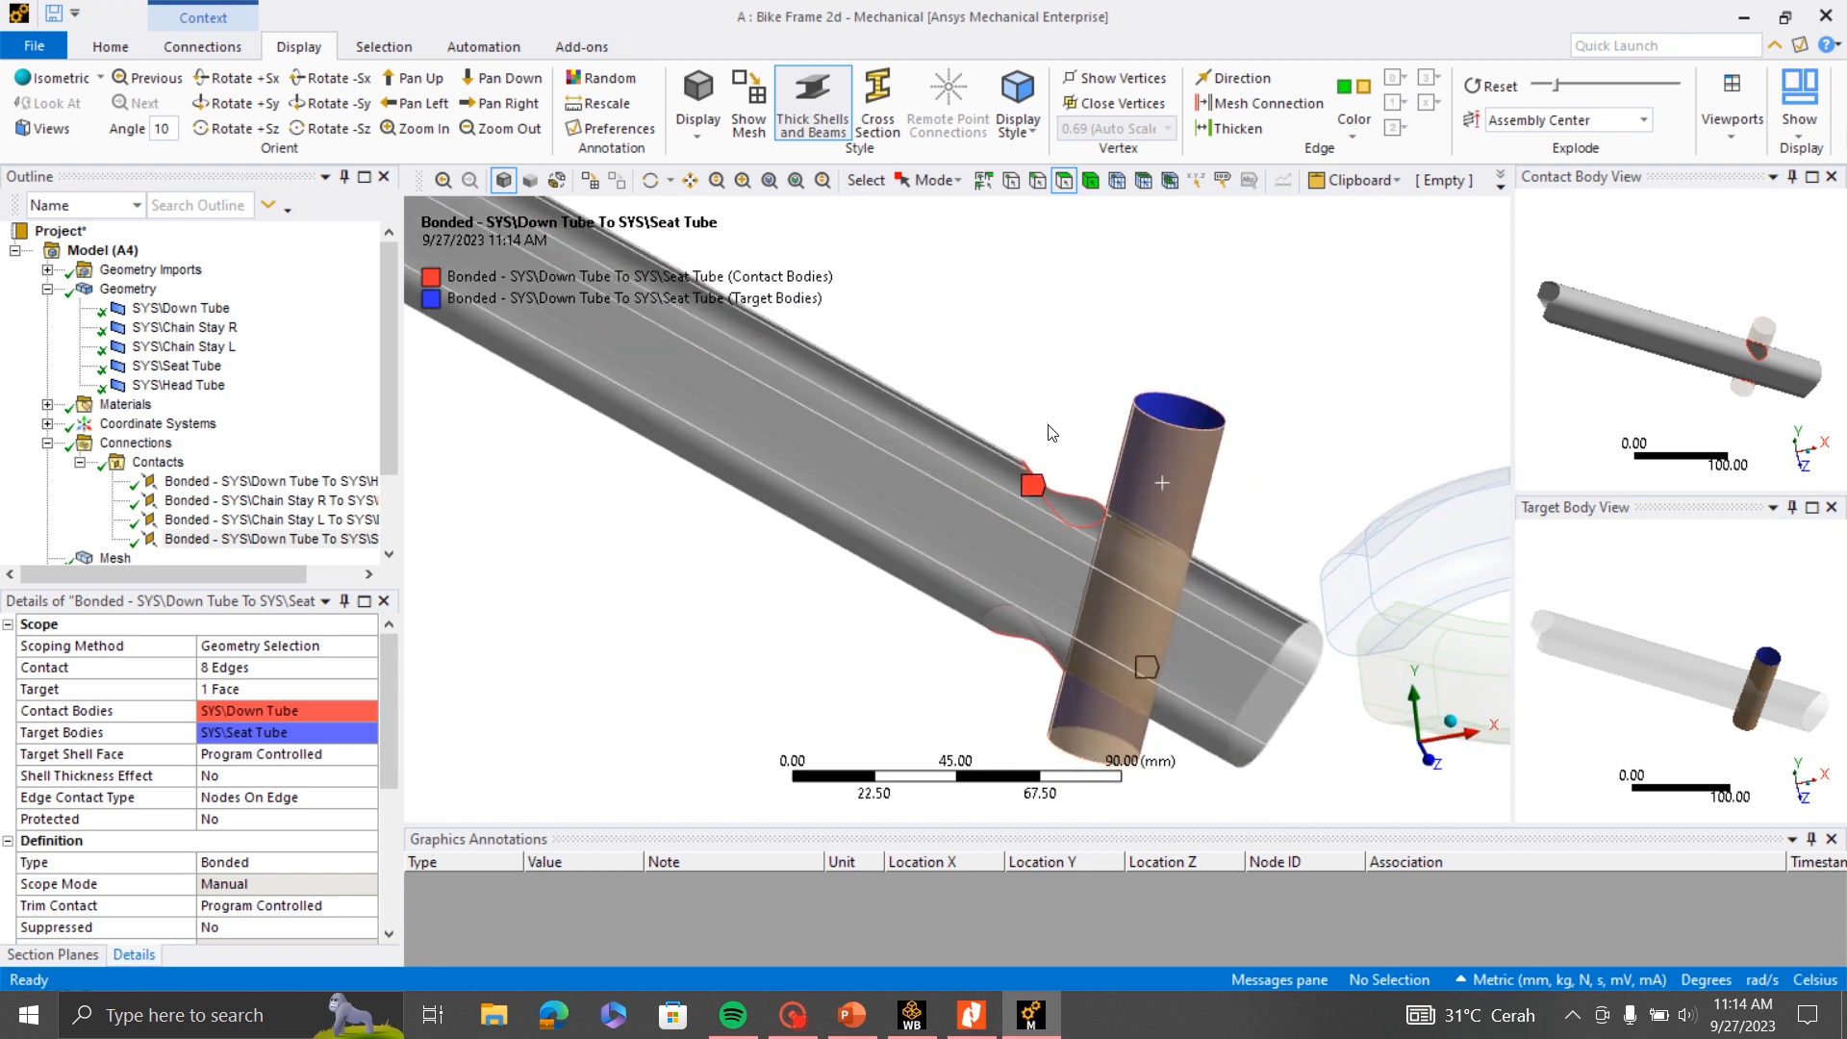
scroll(1160, 499, "up", 2)
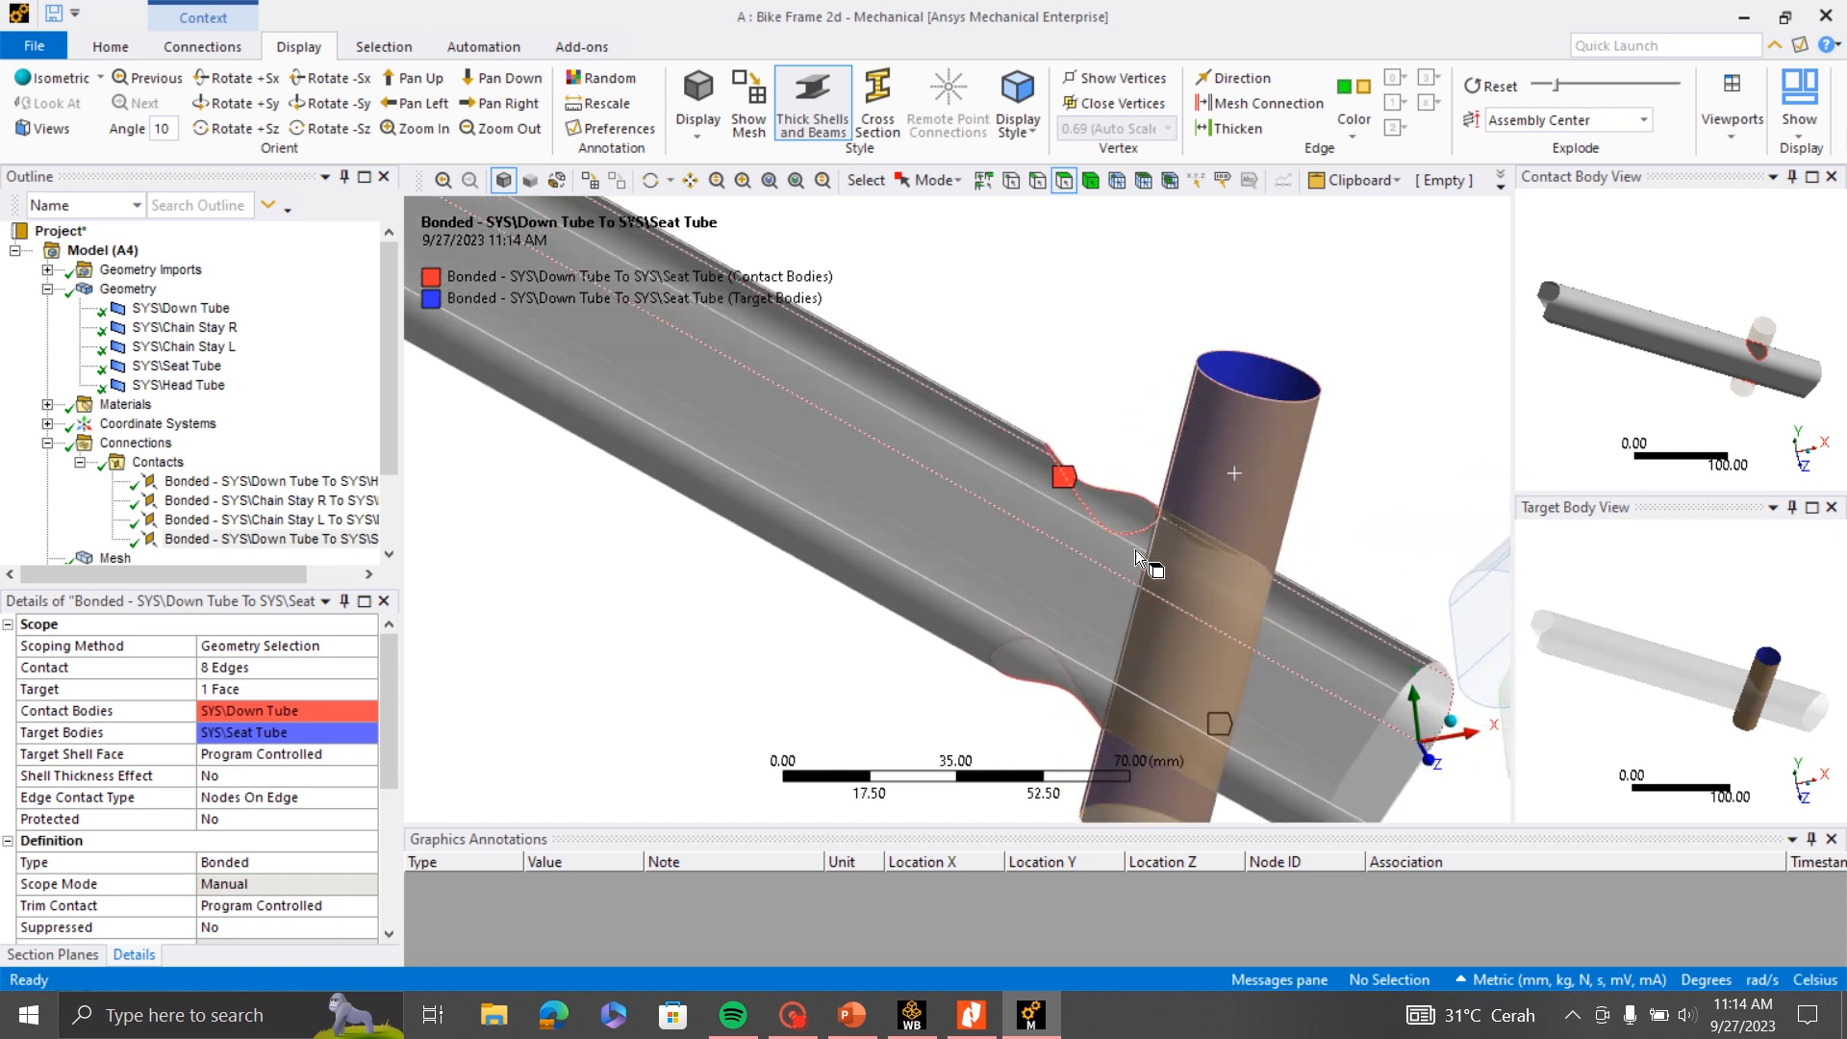
scroll(1147, 554, "up", 4)
middle_click_drag(1134, 549, 1122, 442)
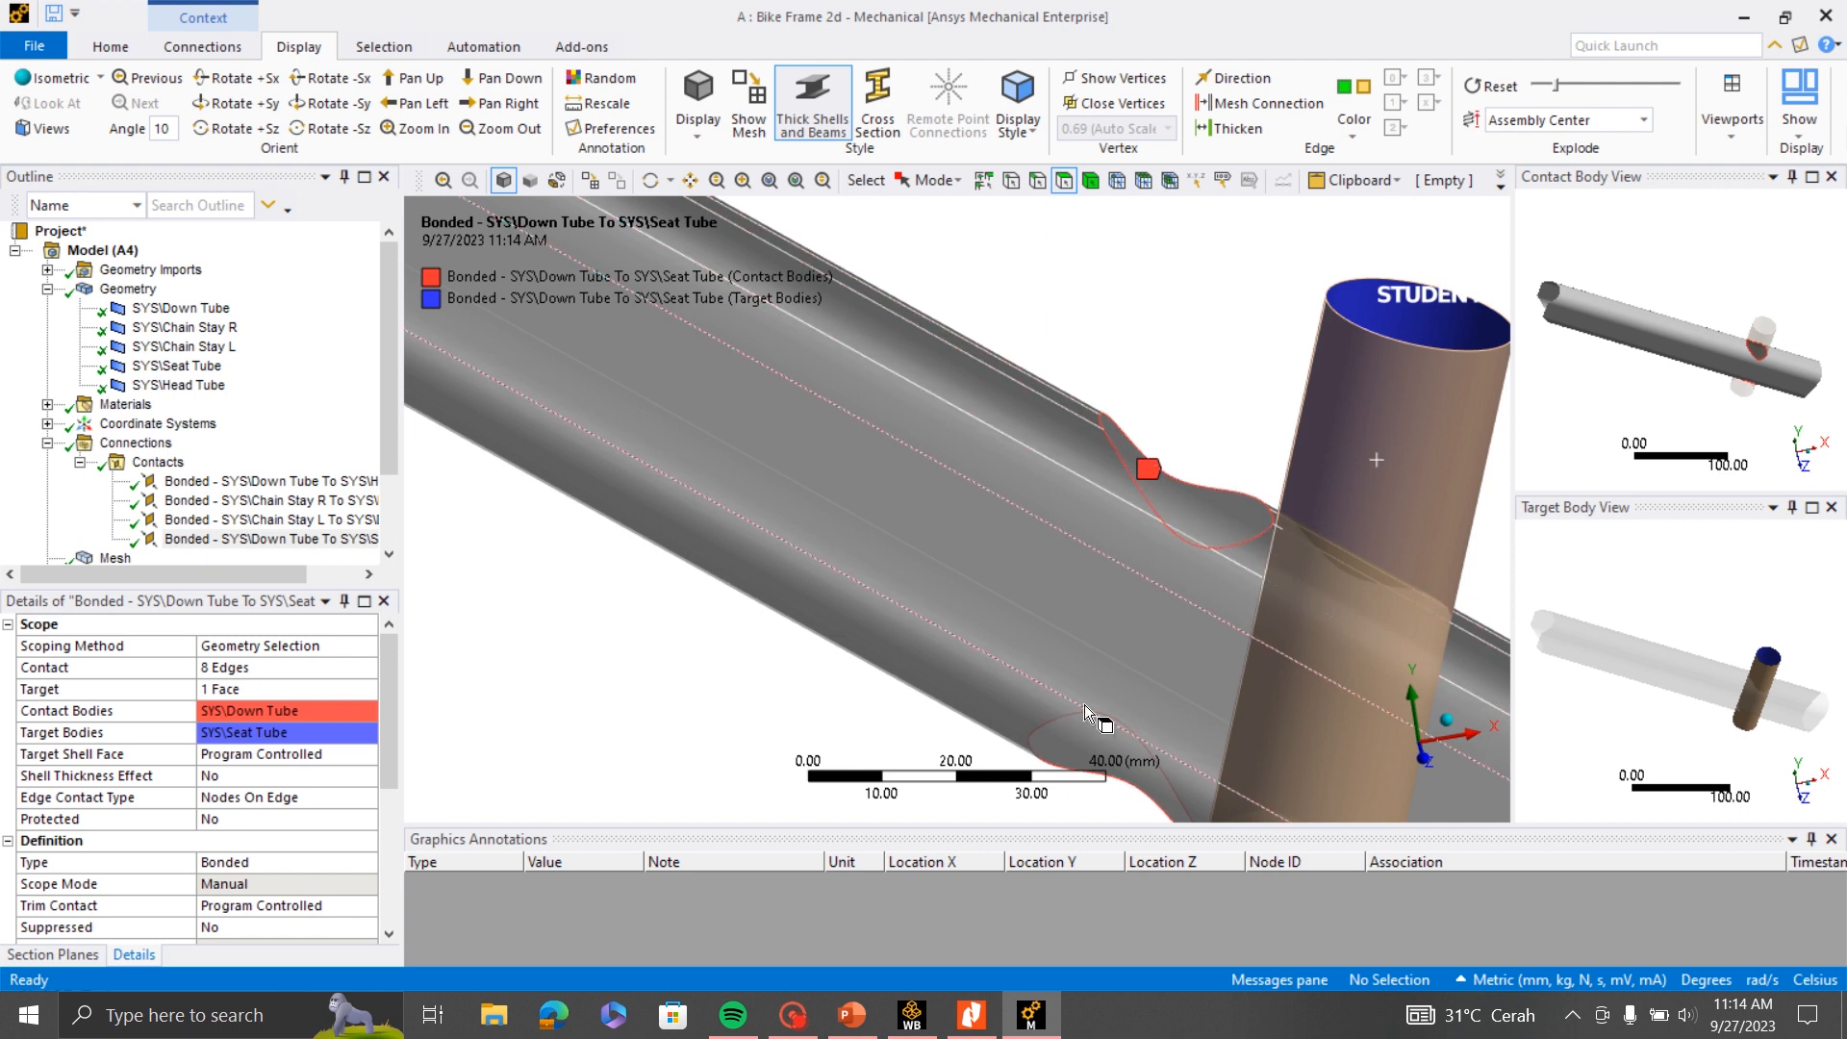
scroll(1000, 472, "down", 3)
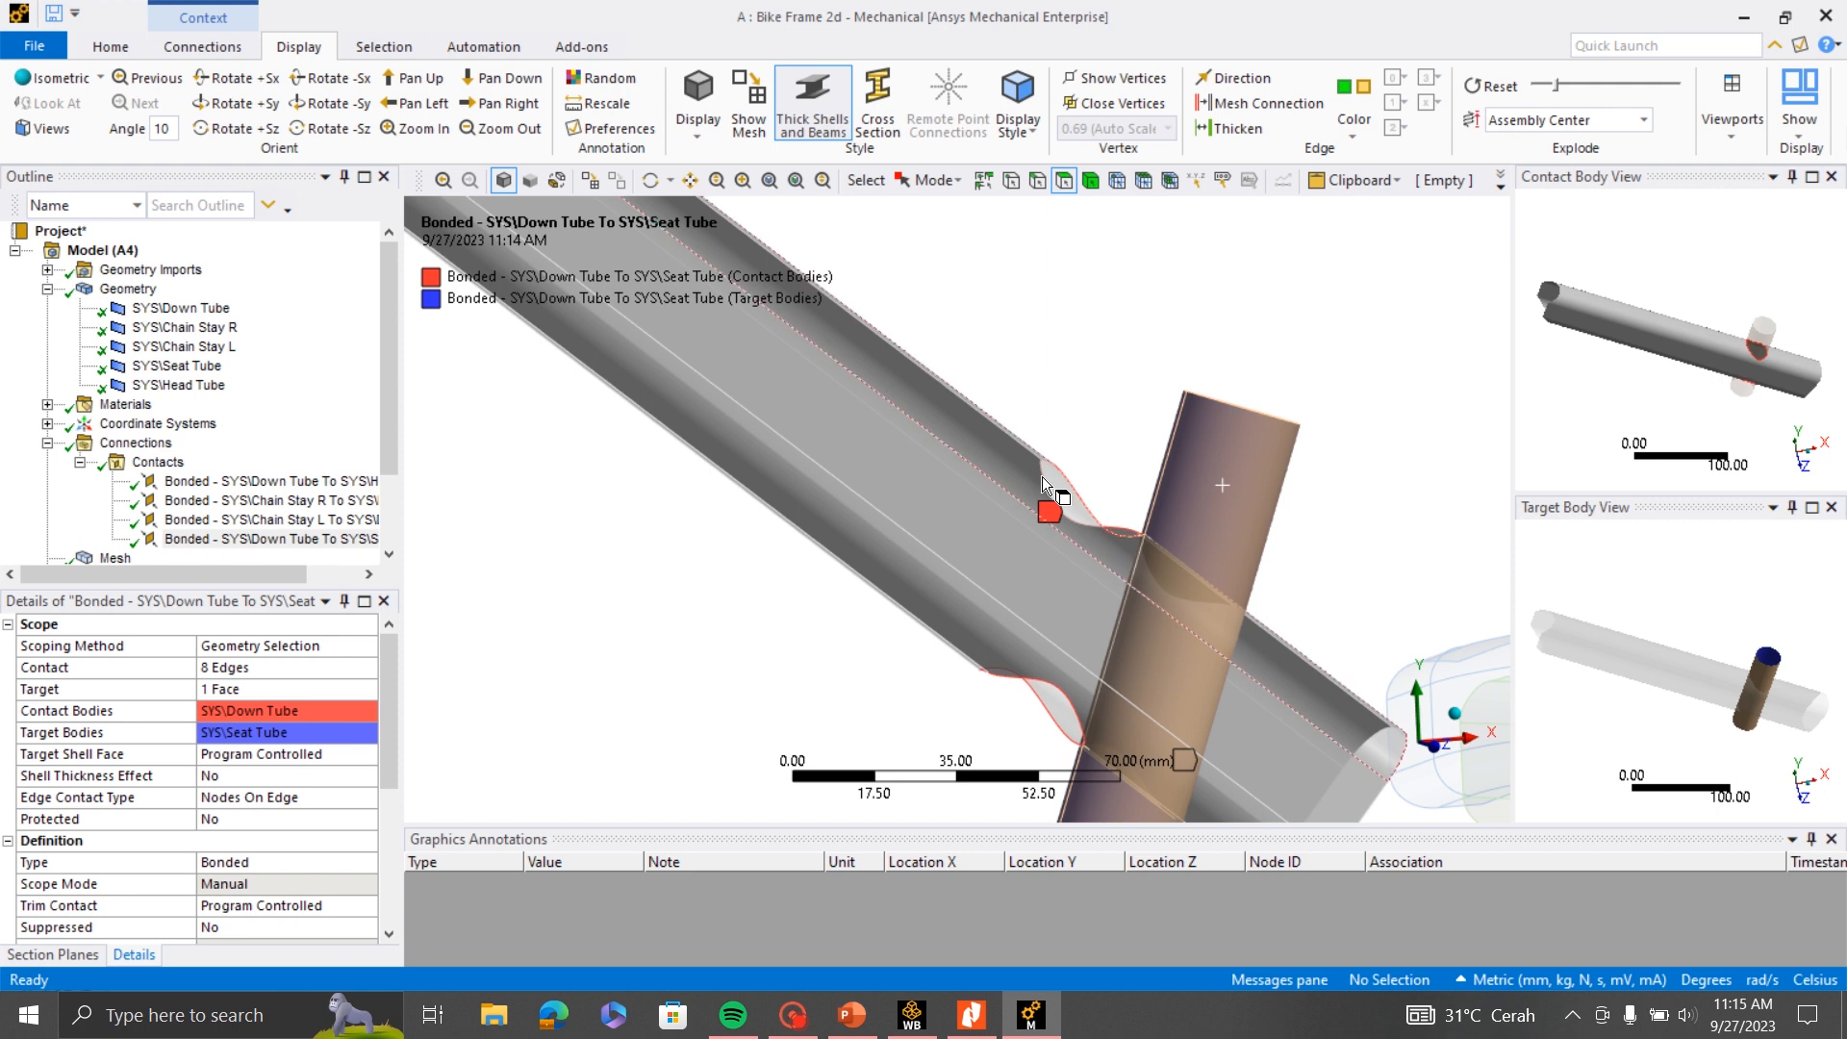
- Inspect the fourth contact region at the Seat Tube crossing from close up and at full-frame scale
middle_click_drag(1058, 495, 1140, 505)
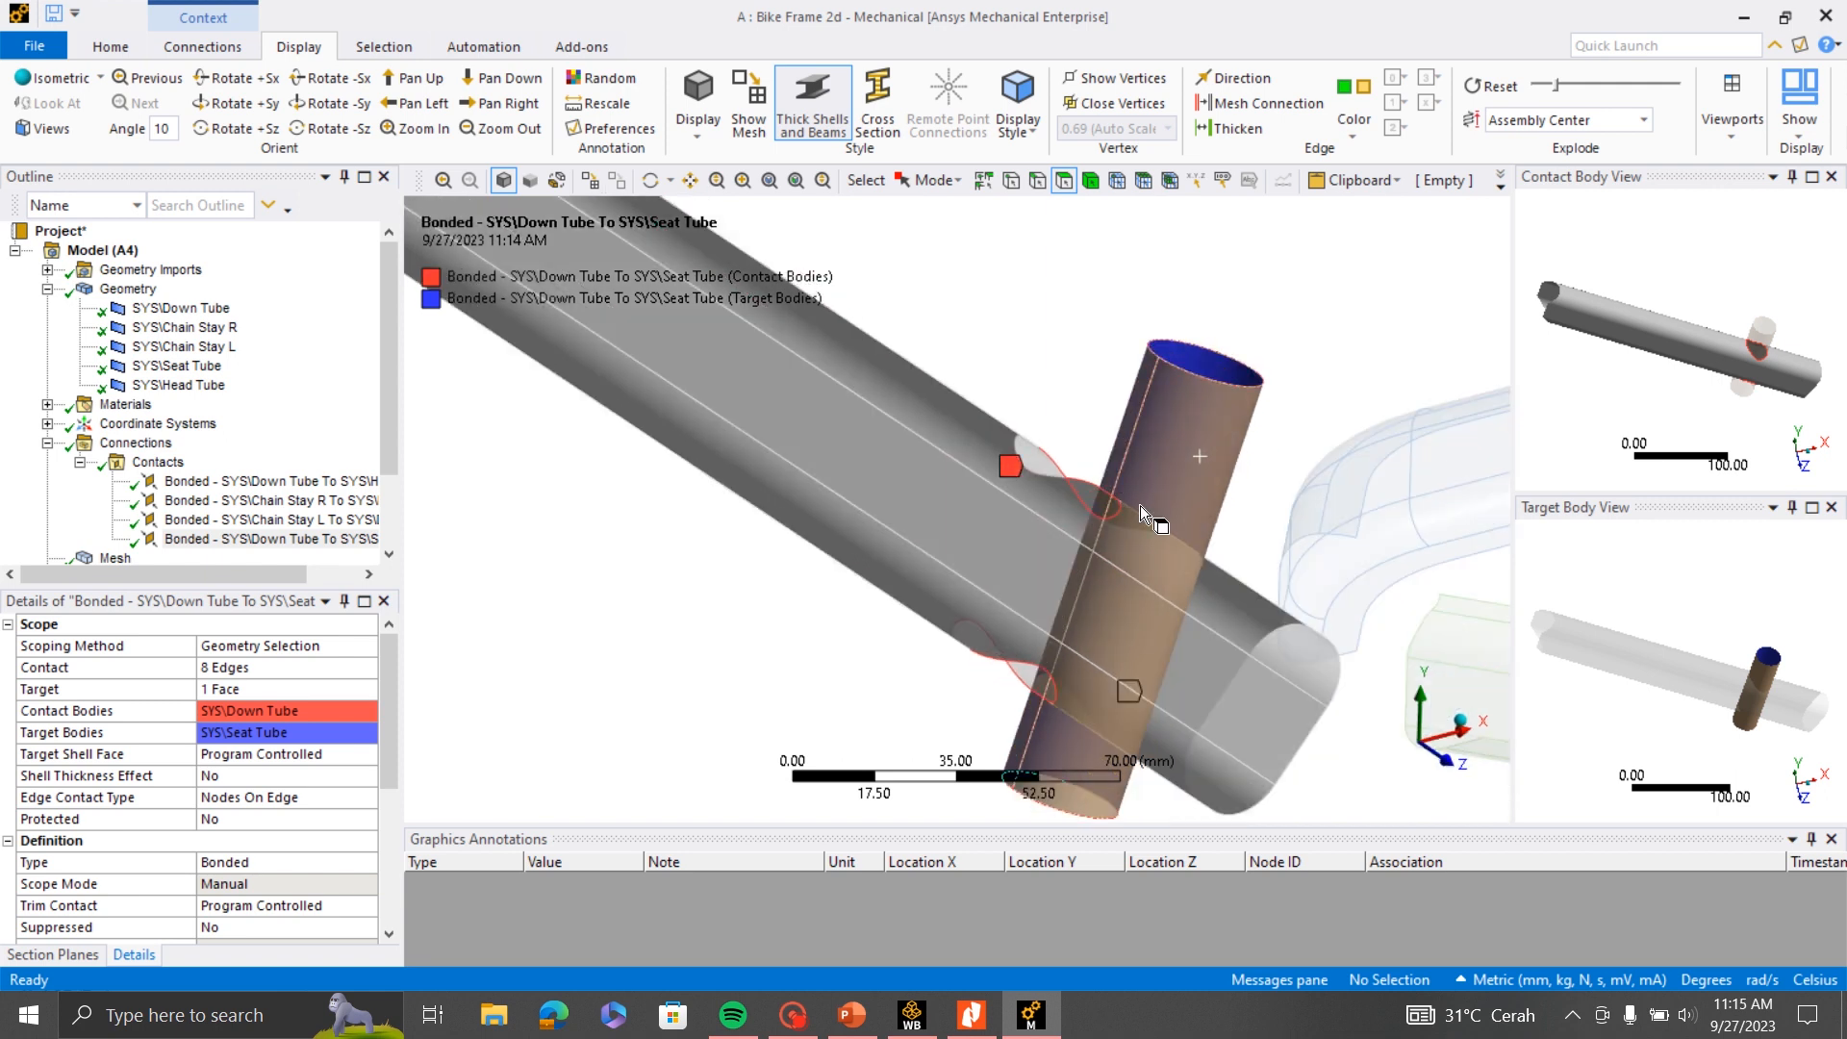
scroll(1105, 488, "up", 3)
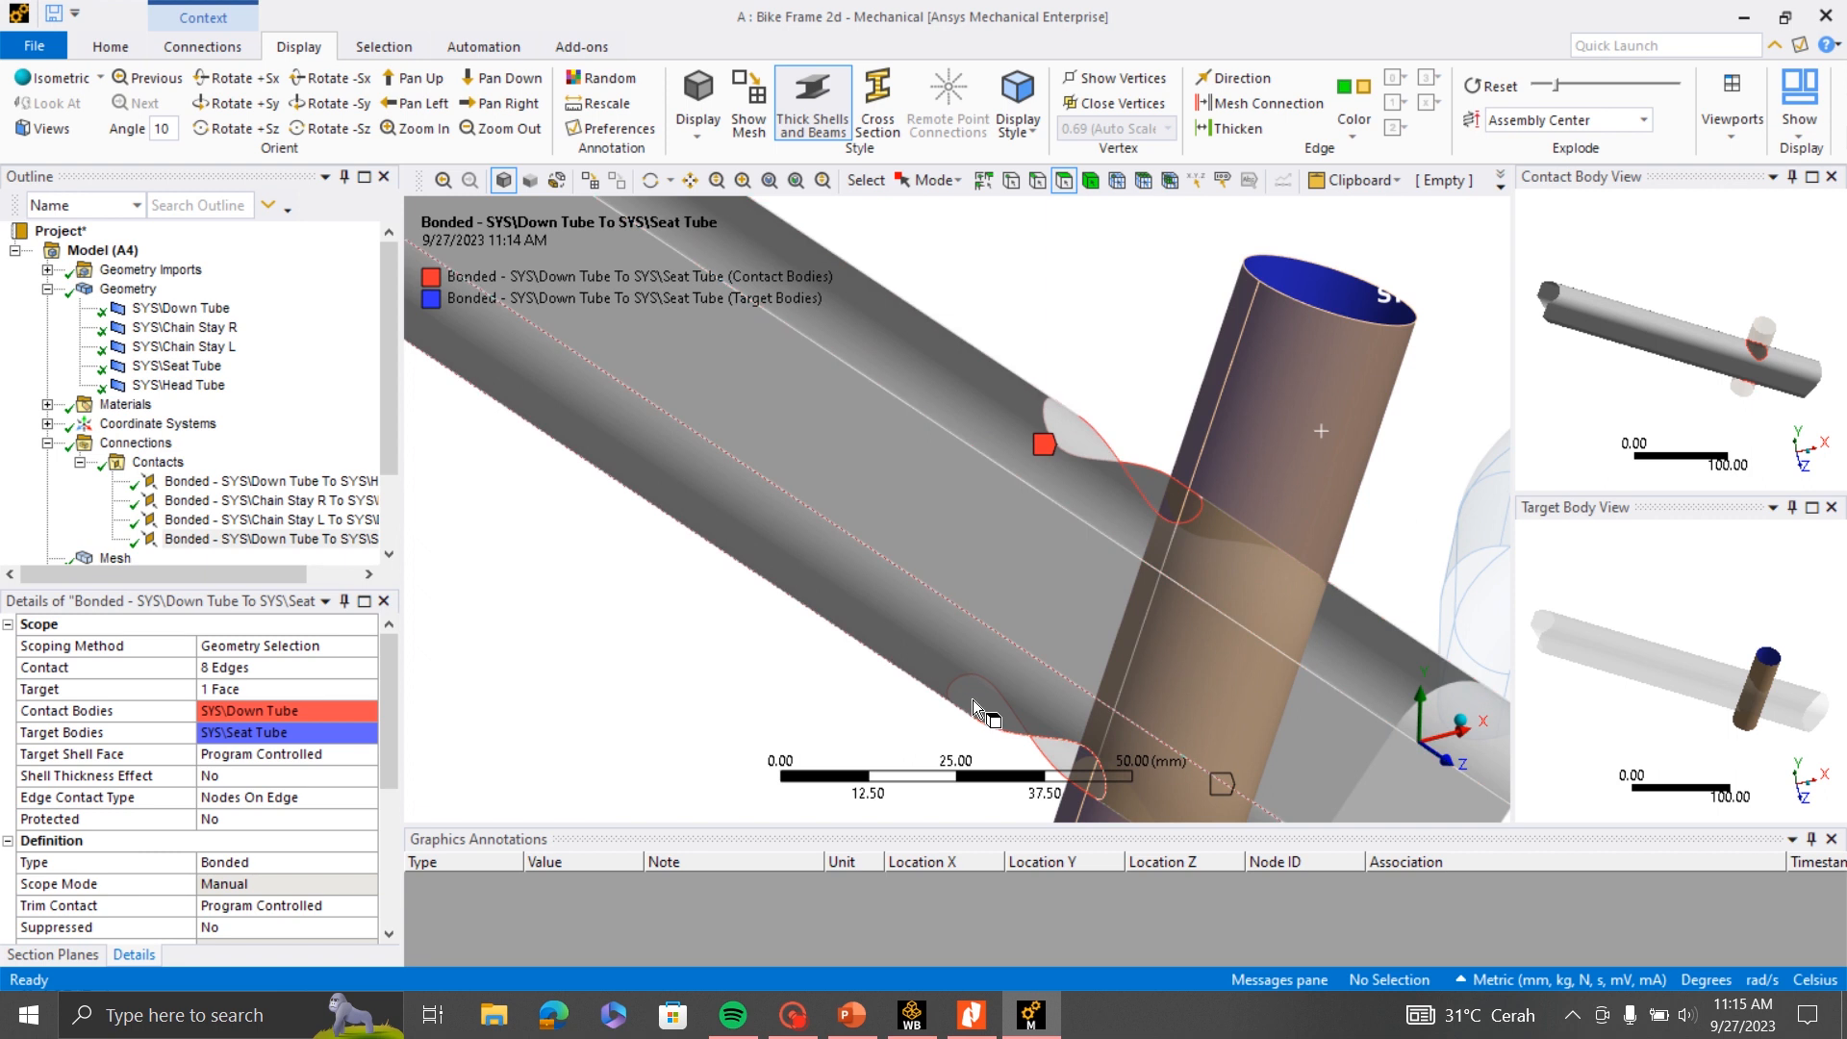
scroll(973, 700, "down", 3)
scroll(990, 537, "up", 1)
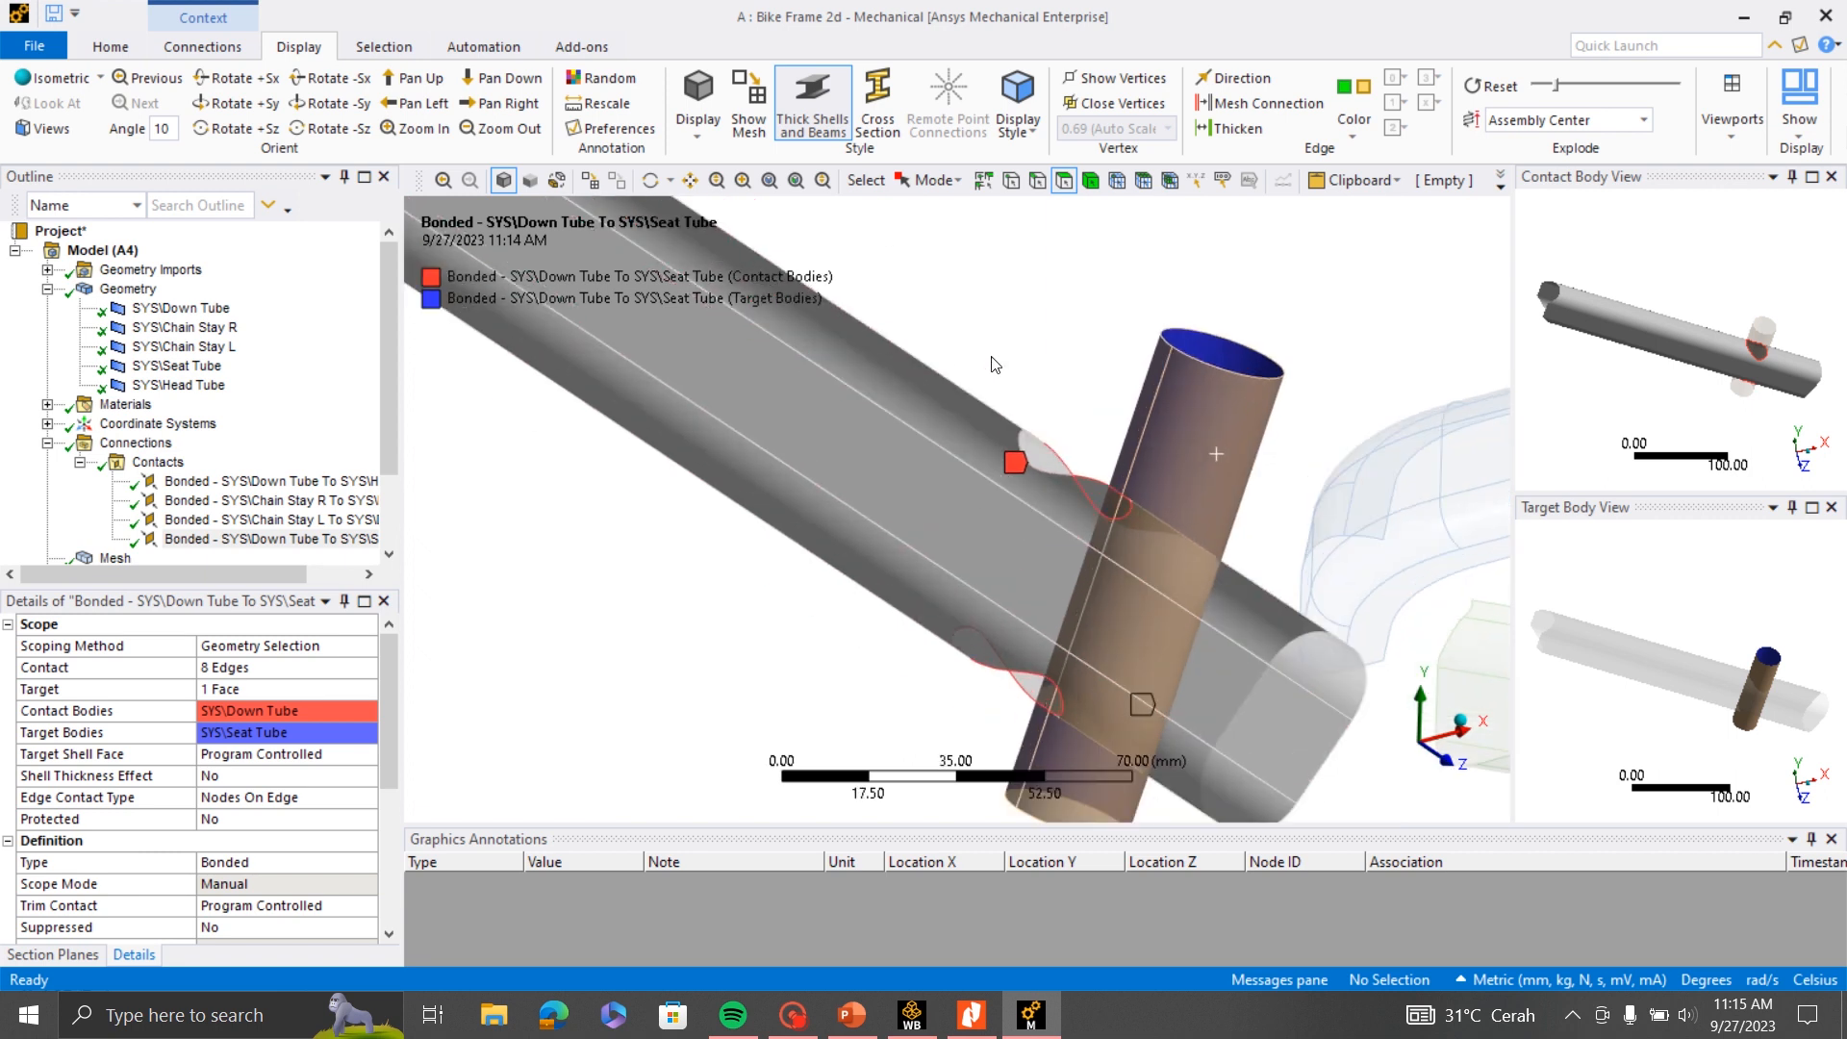
scroll(1014, 519, "down", 5)
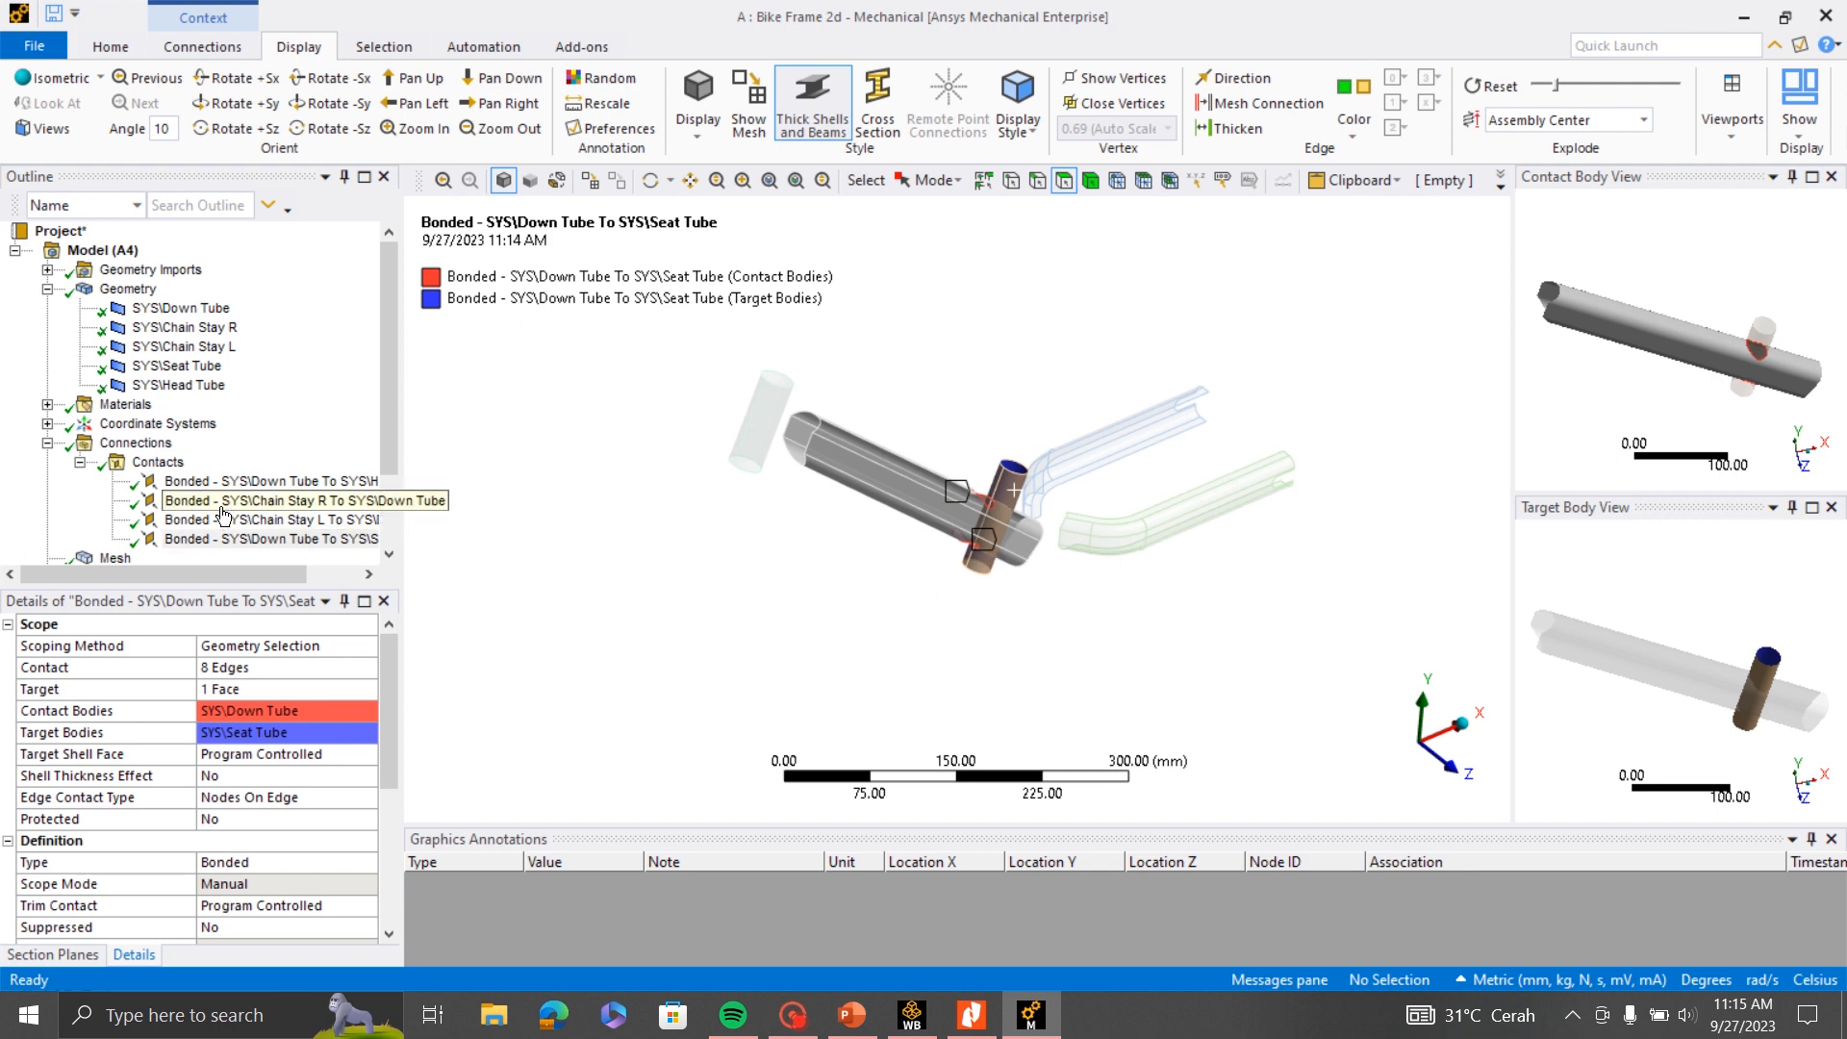
scroll(998, 476, "up", 2)
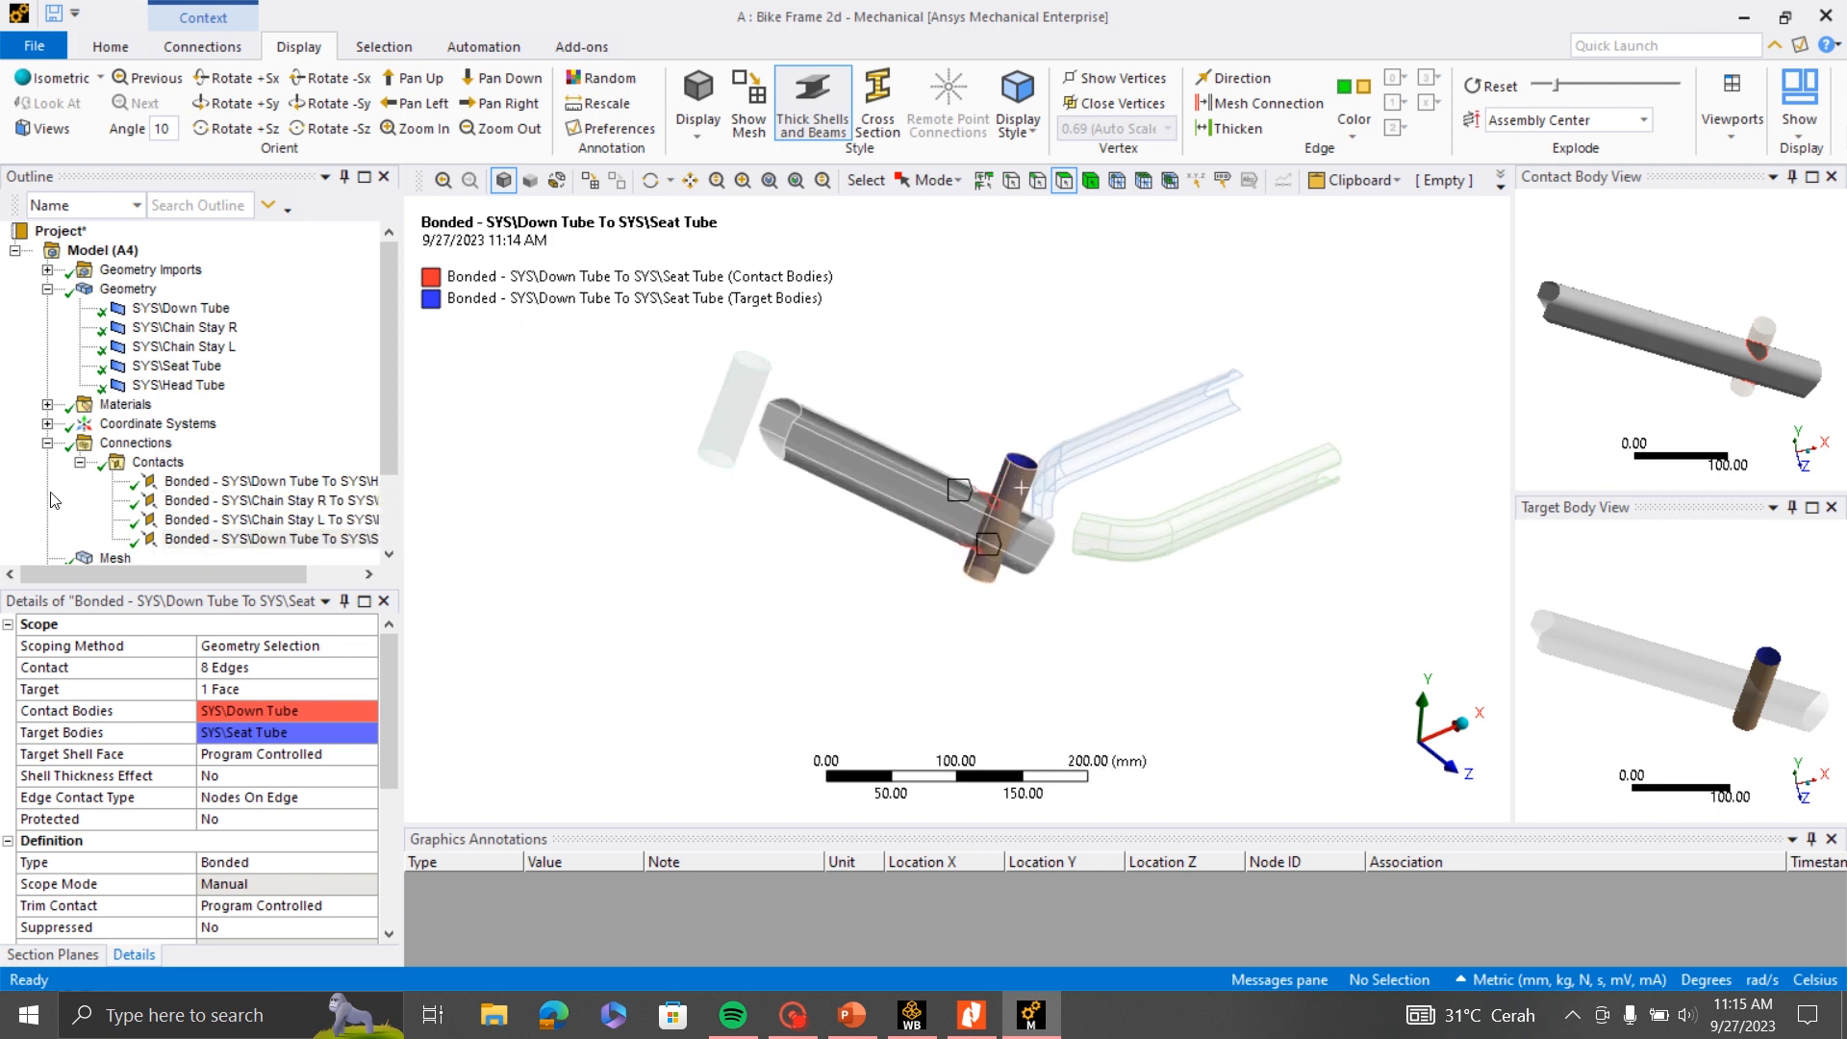
- Collapse the connections group and inspect the mesh over the whole frame
left_click(48, 444)
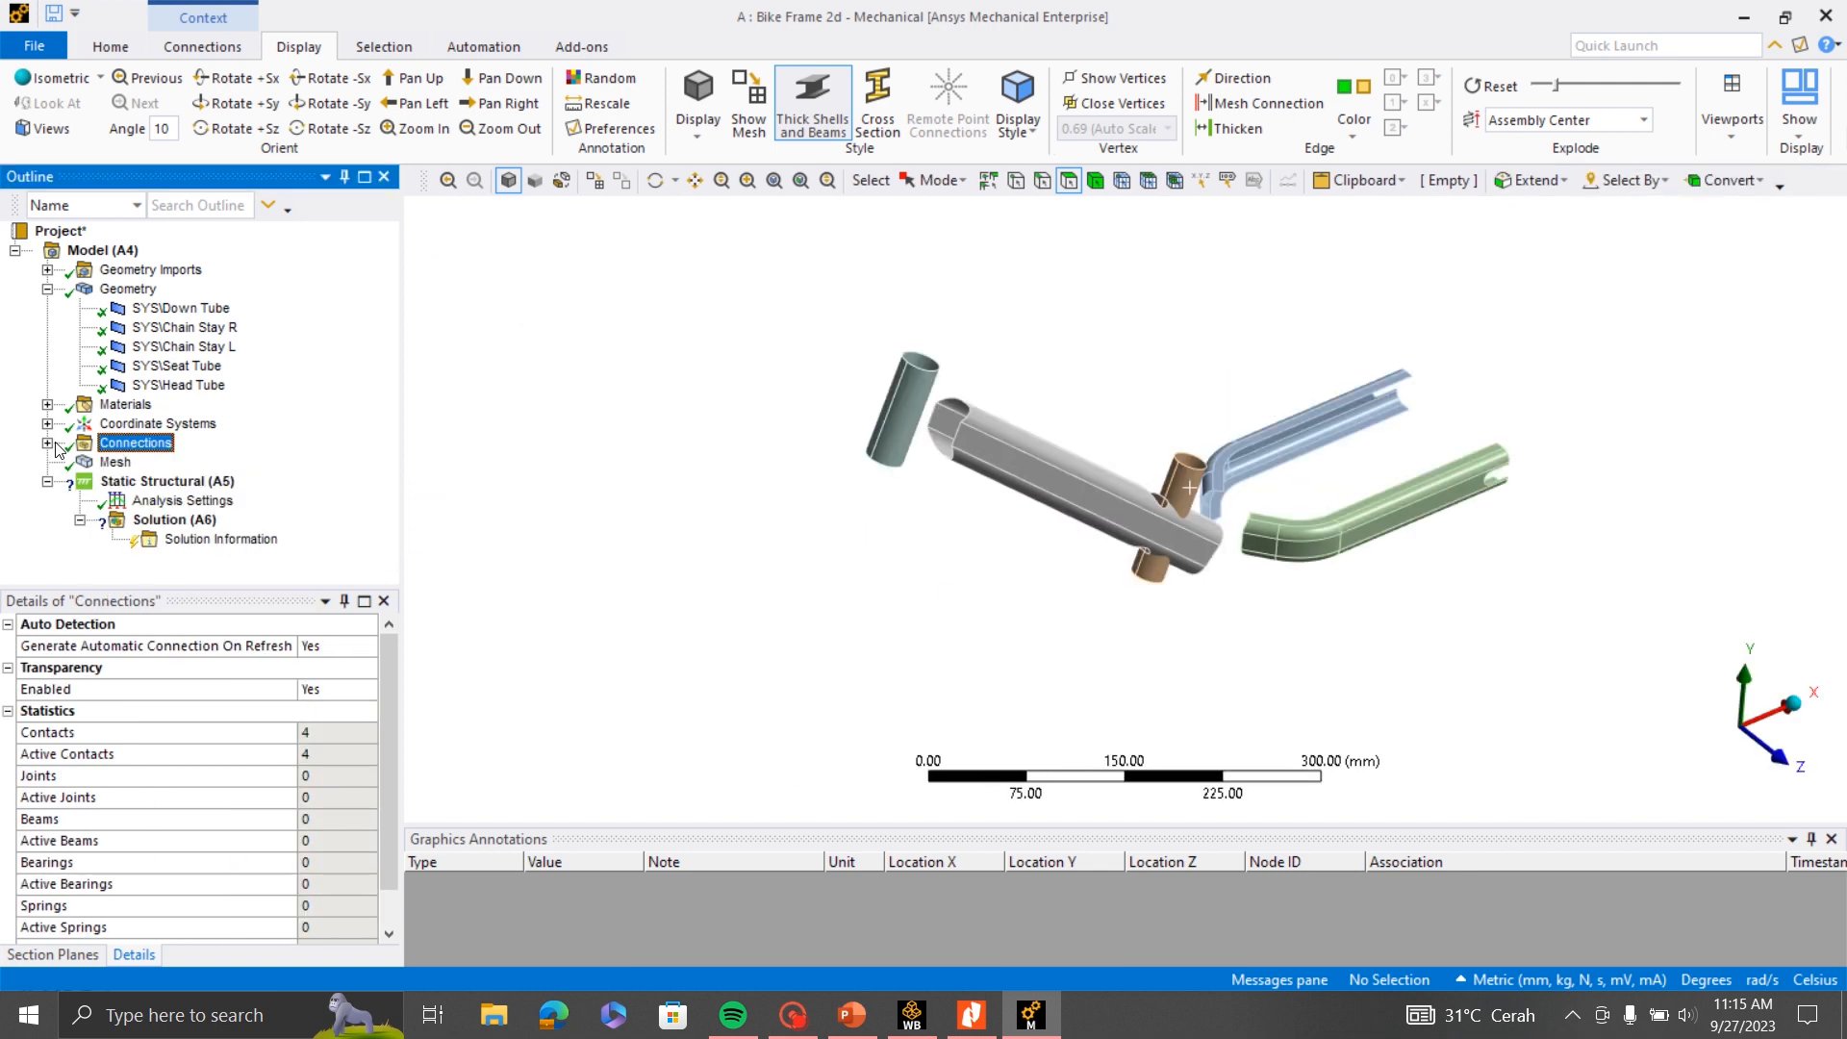
left_click(118, 464)
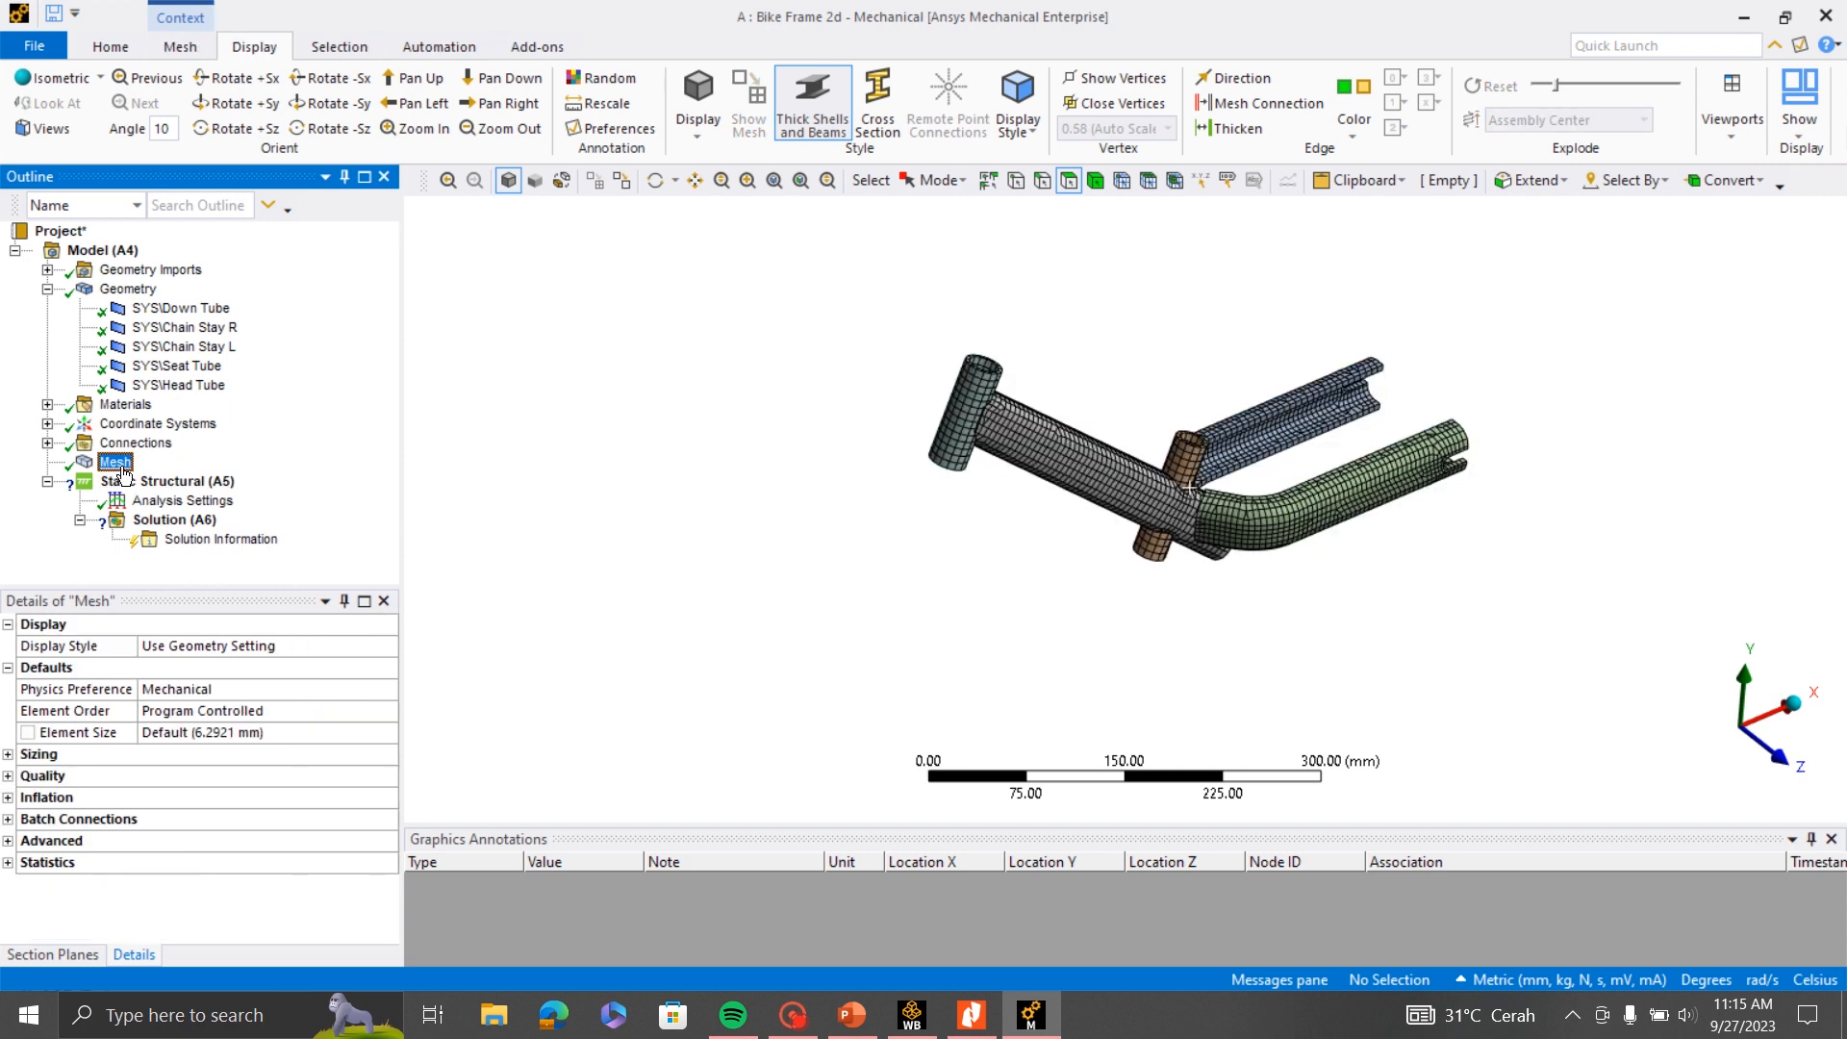
scroll(1342, 469, "up", 4)
scroll(1260, 510, "down", 2)
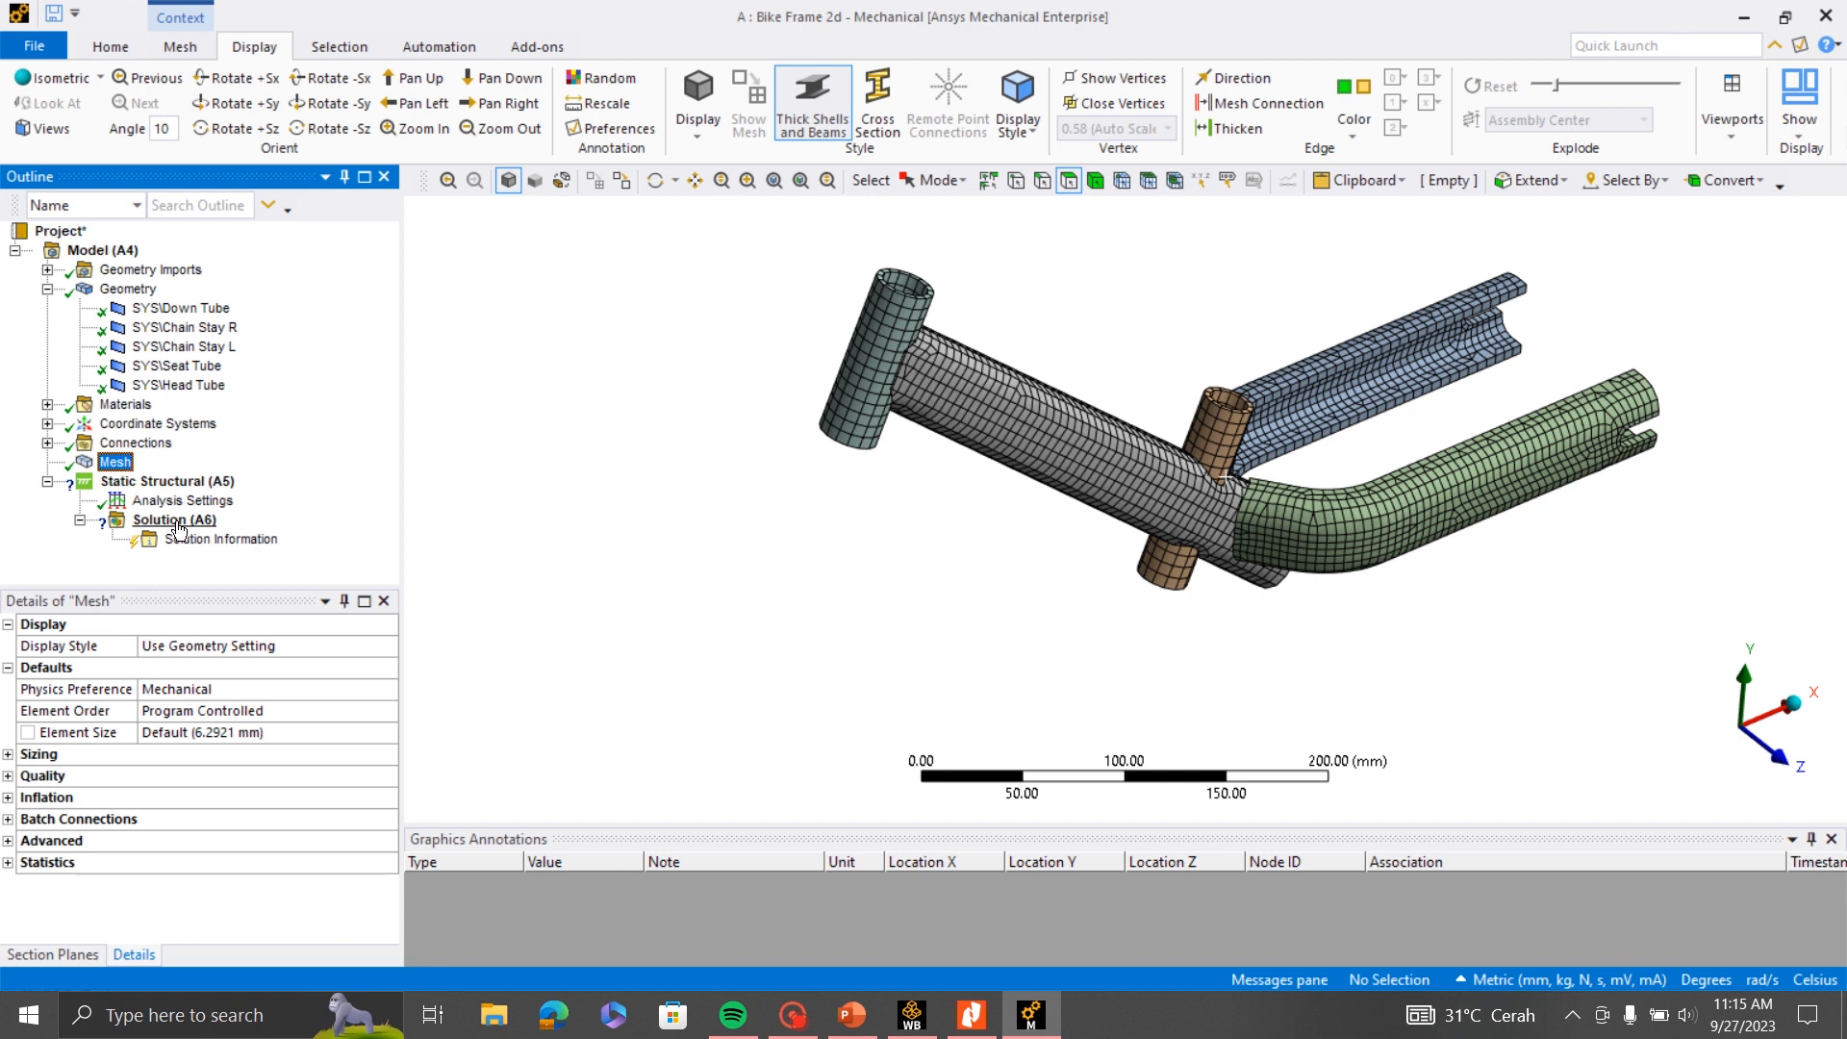
- Show the Static Structural environment and remove the exploded view so the frame parts return to their assembled positions
left_click(169, 484)
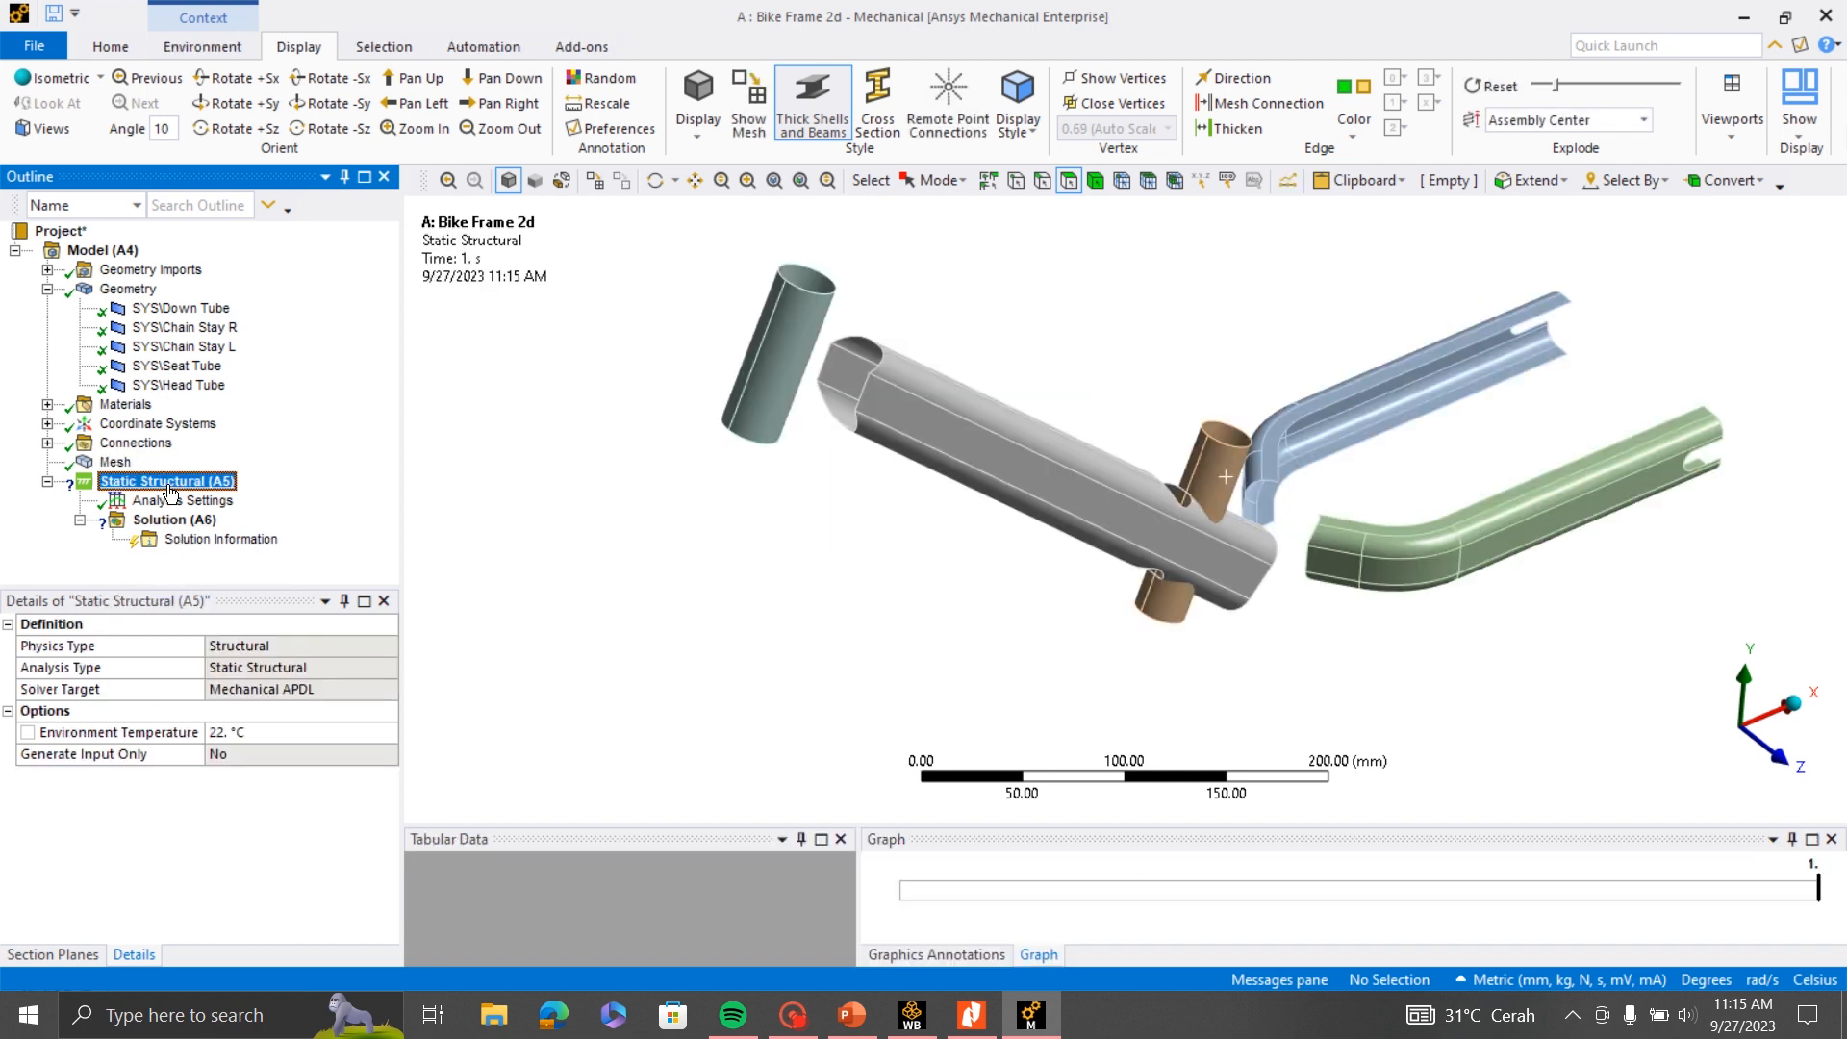
right_click(171, 490)
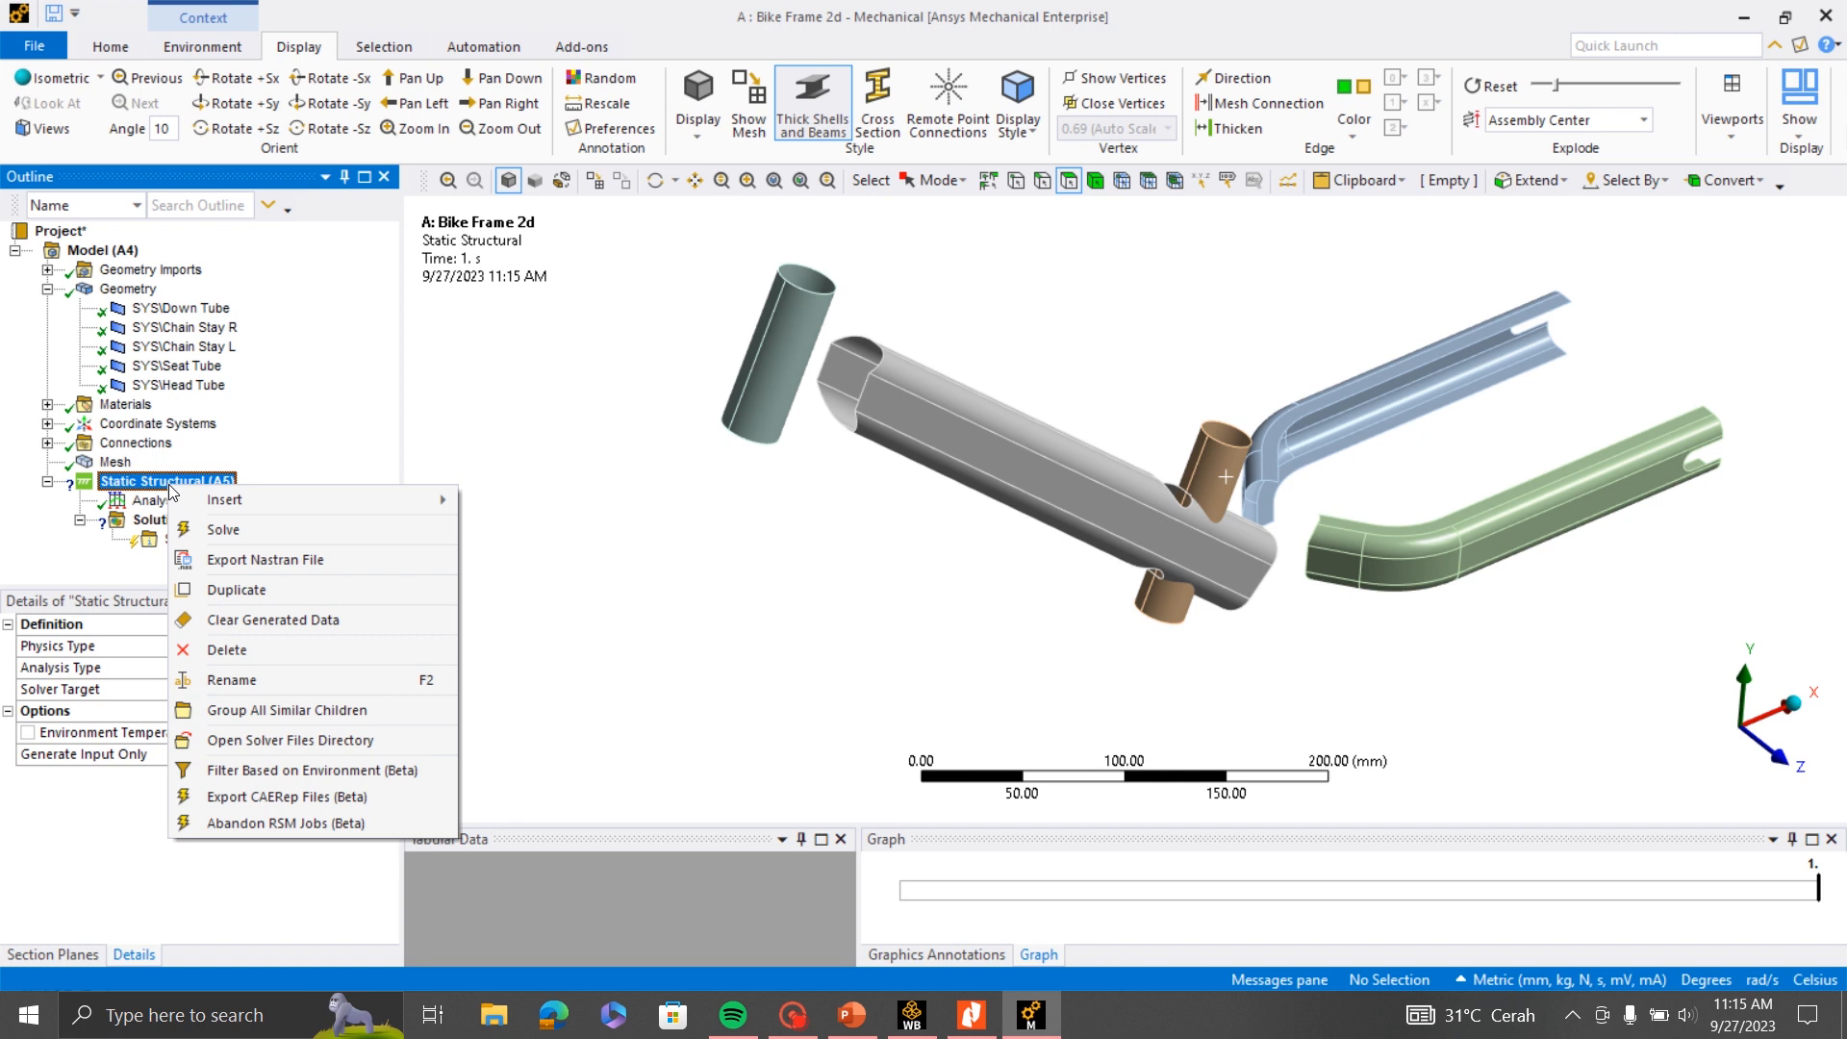
left_click(512, 429)
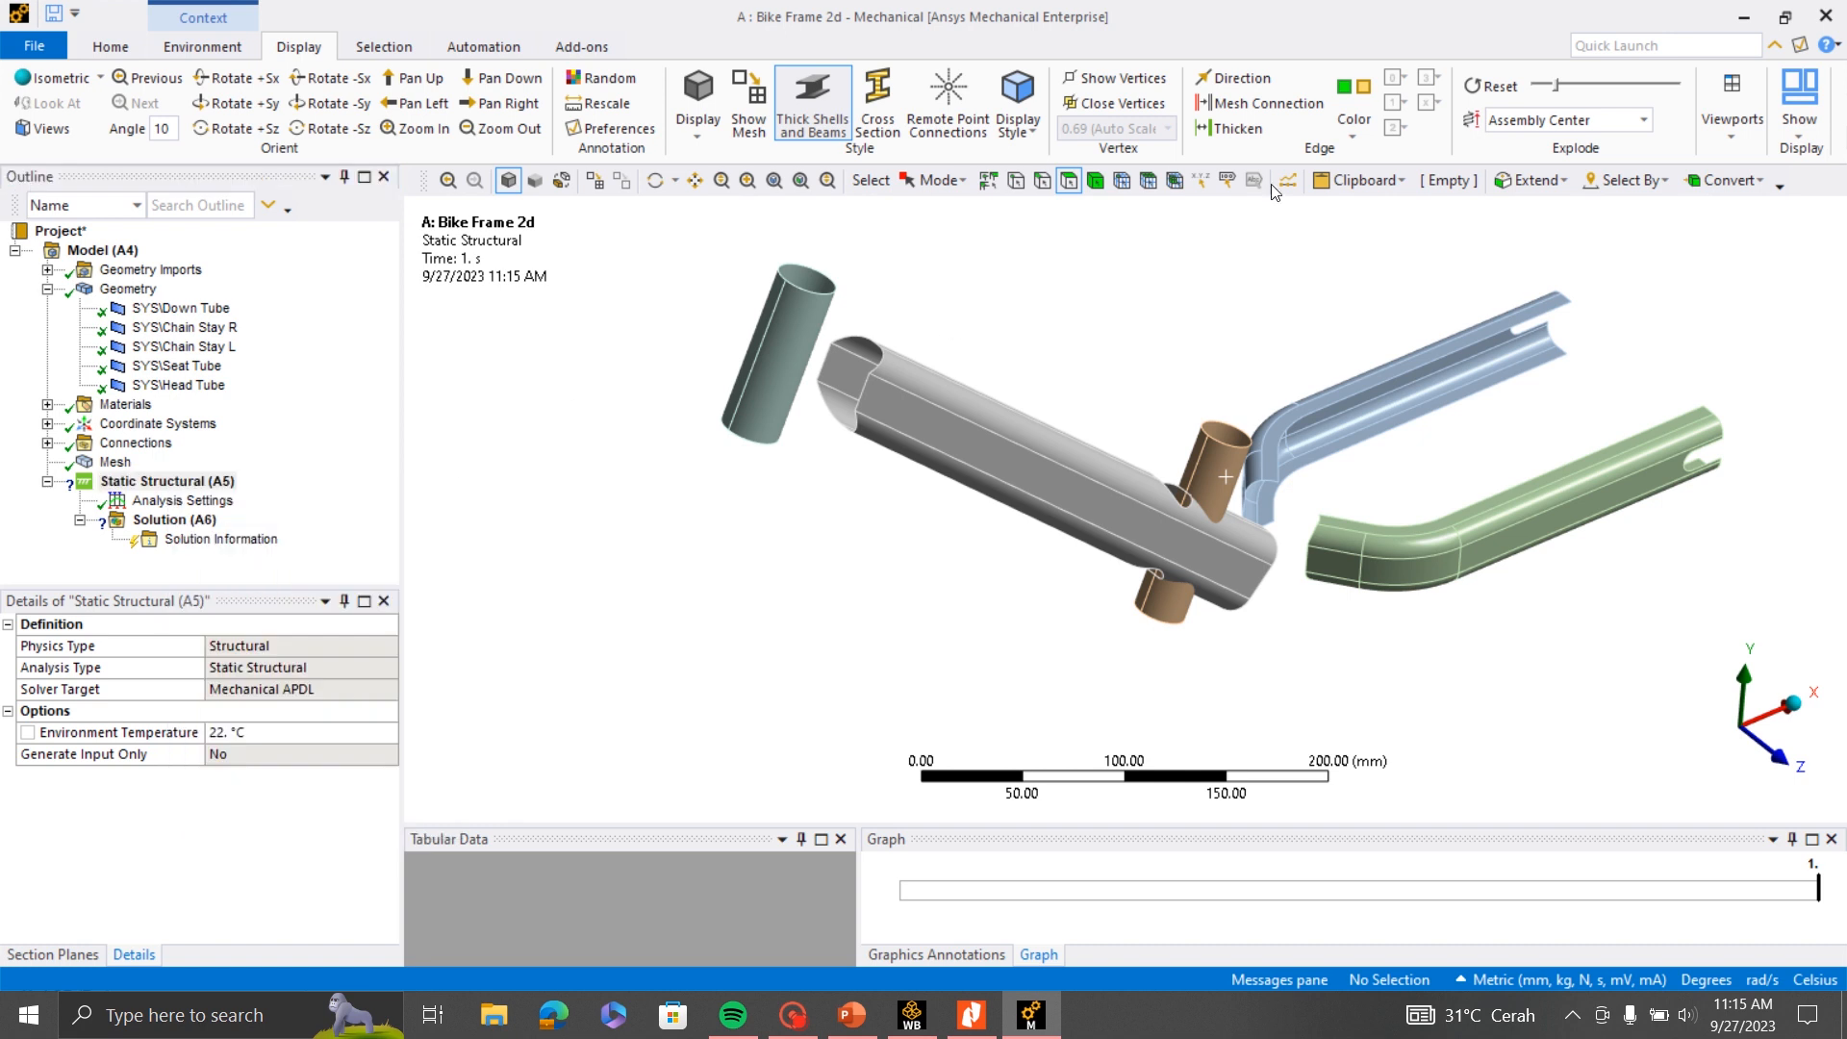
scroll(1239, 495, "up", 1)
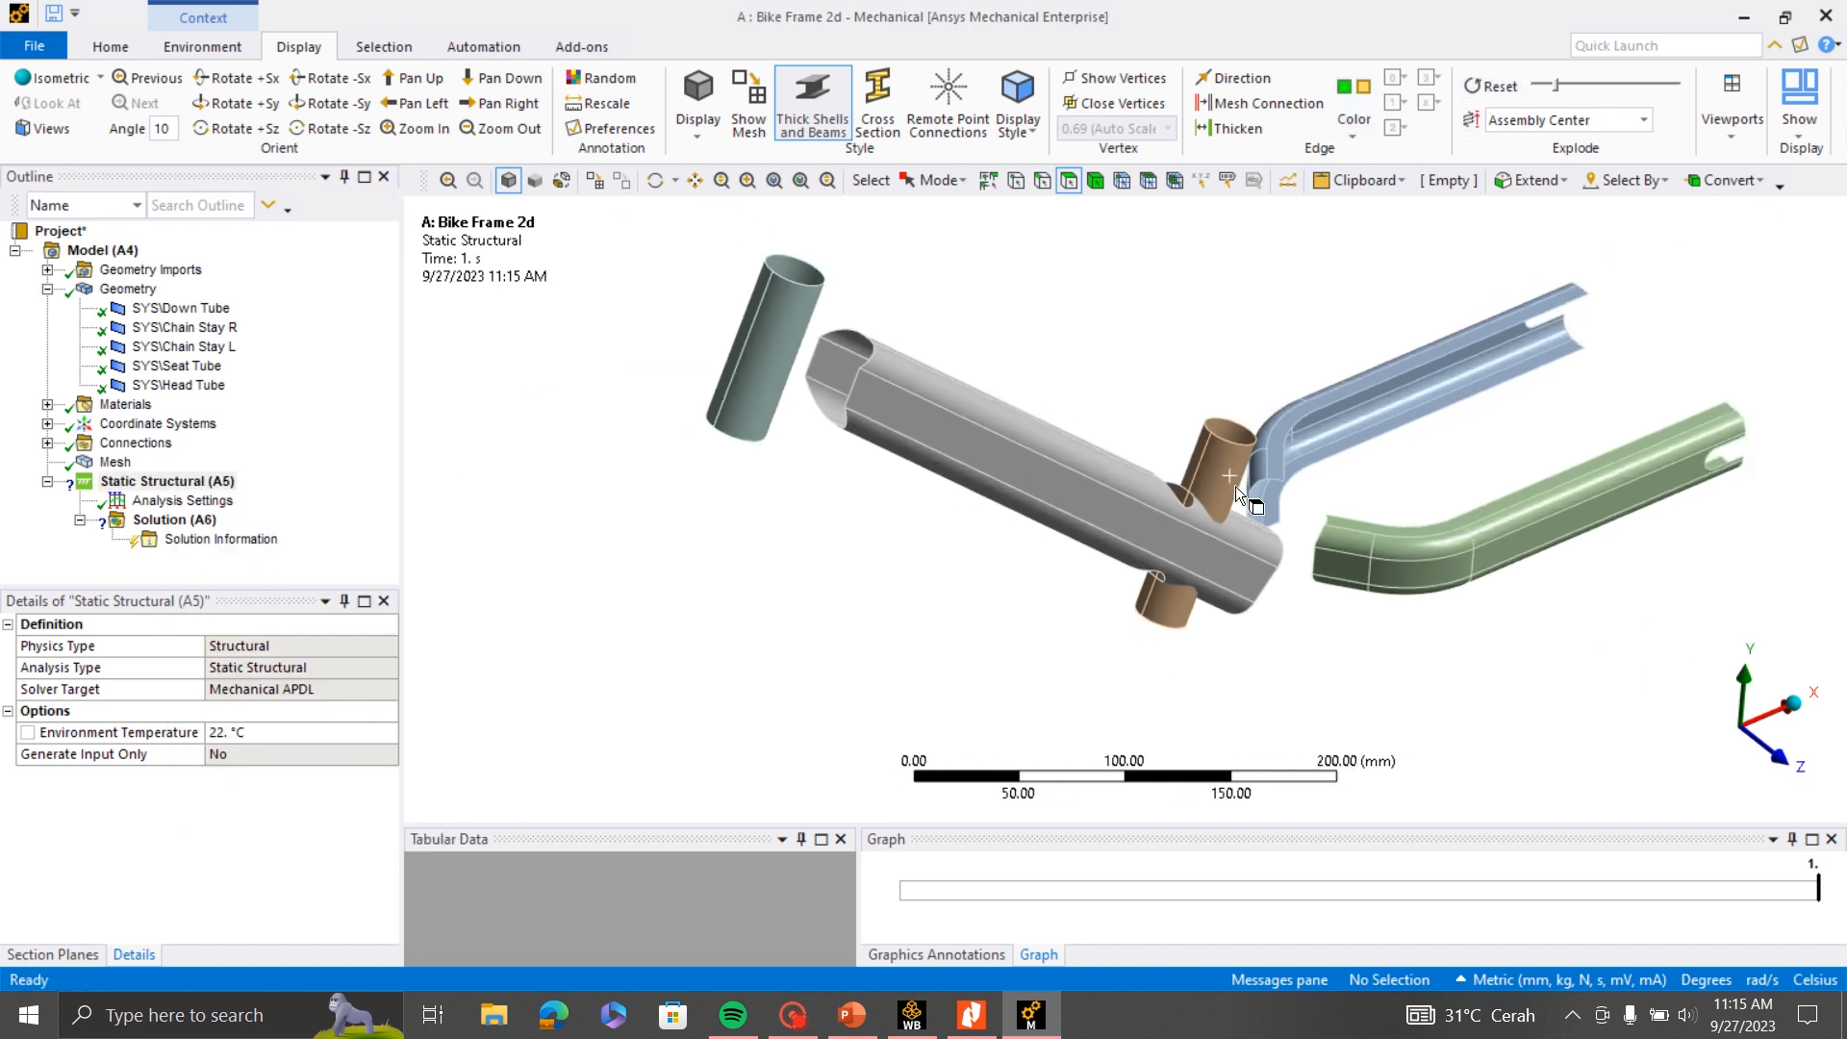
middle_click_drag(1239, 496, 1290, 549)
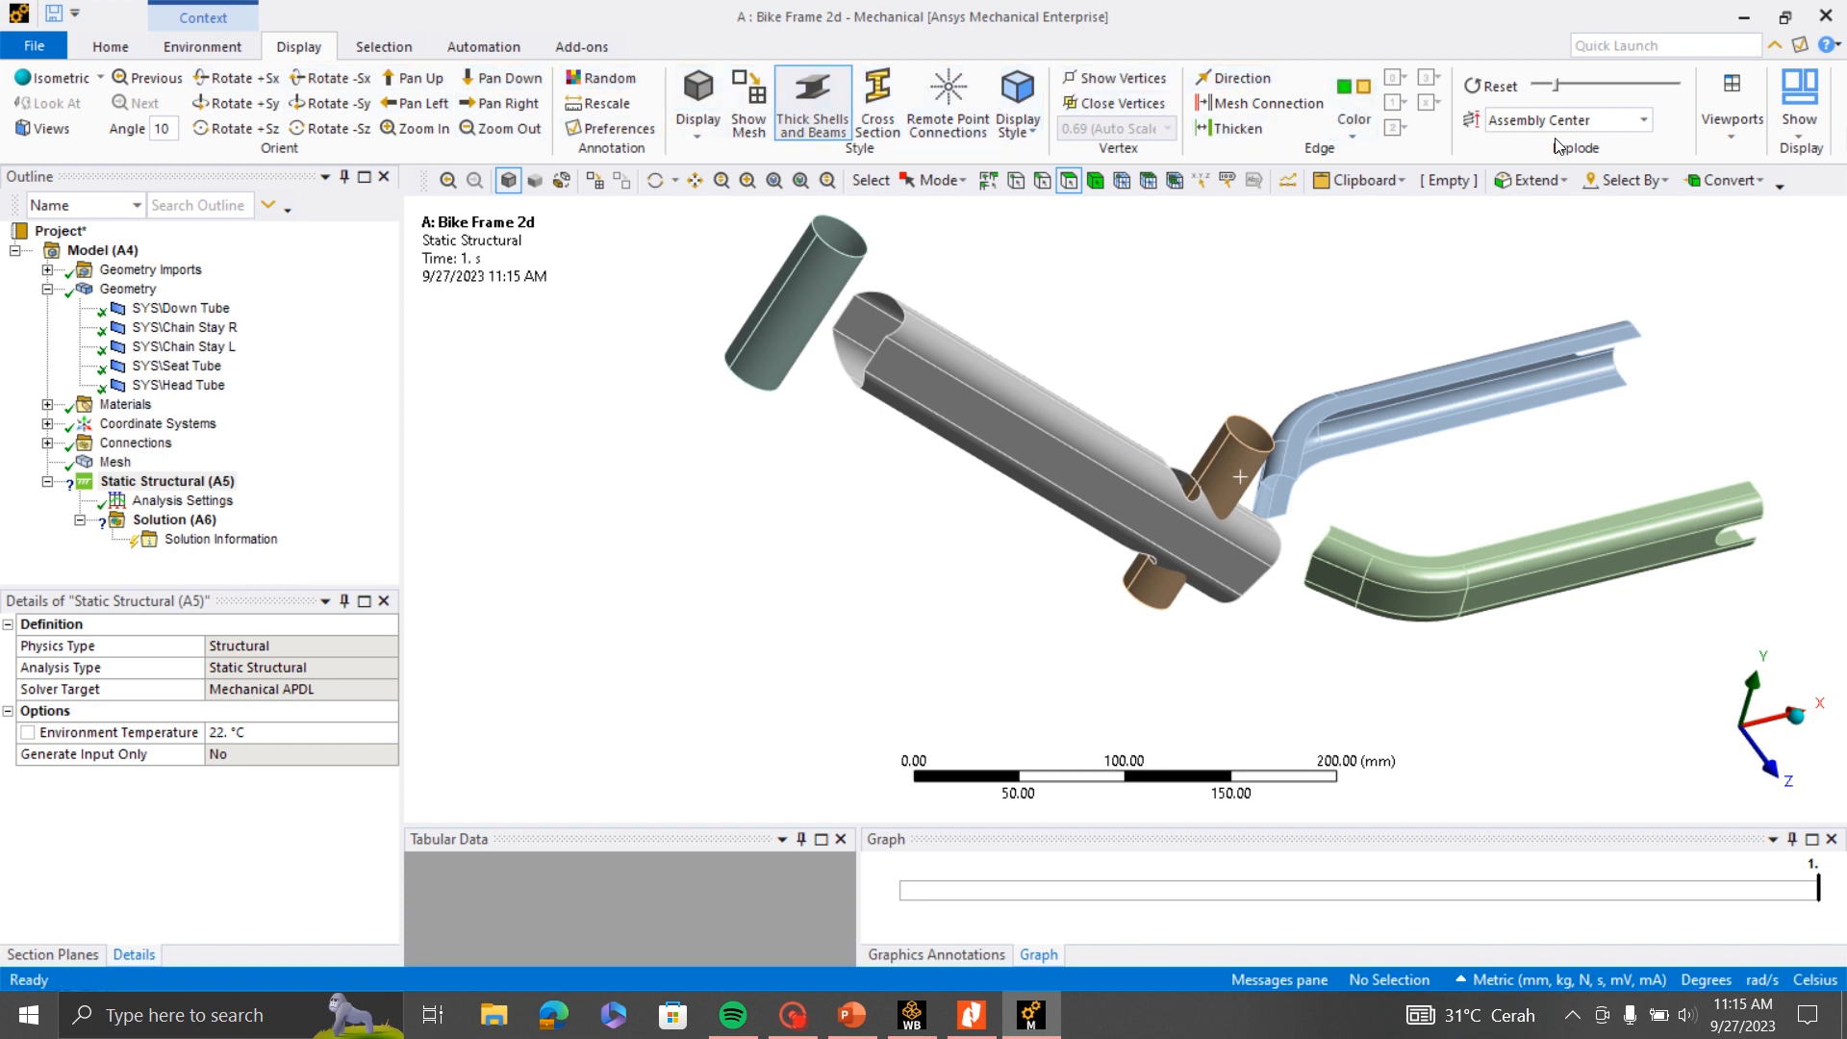
left_click_drag(1557, 85, 1536, 85)
scroll(1204, 568, "up", 3)
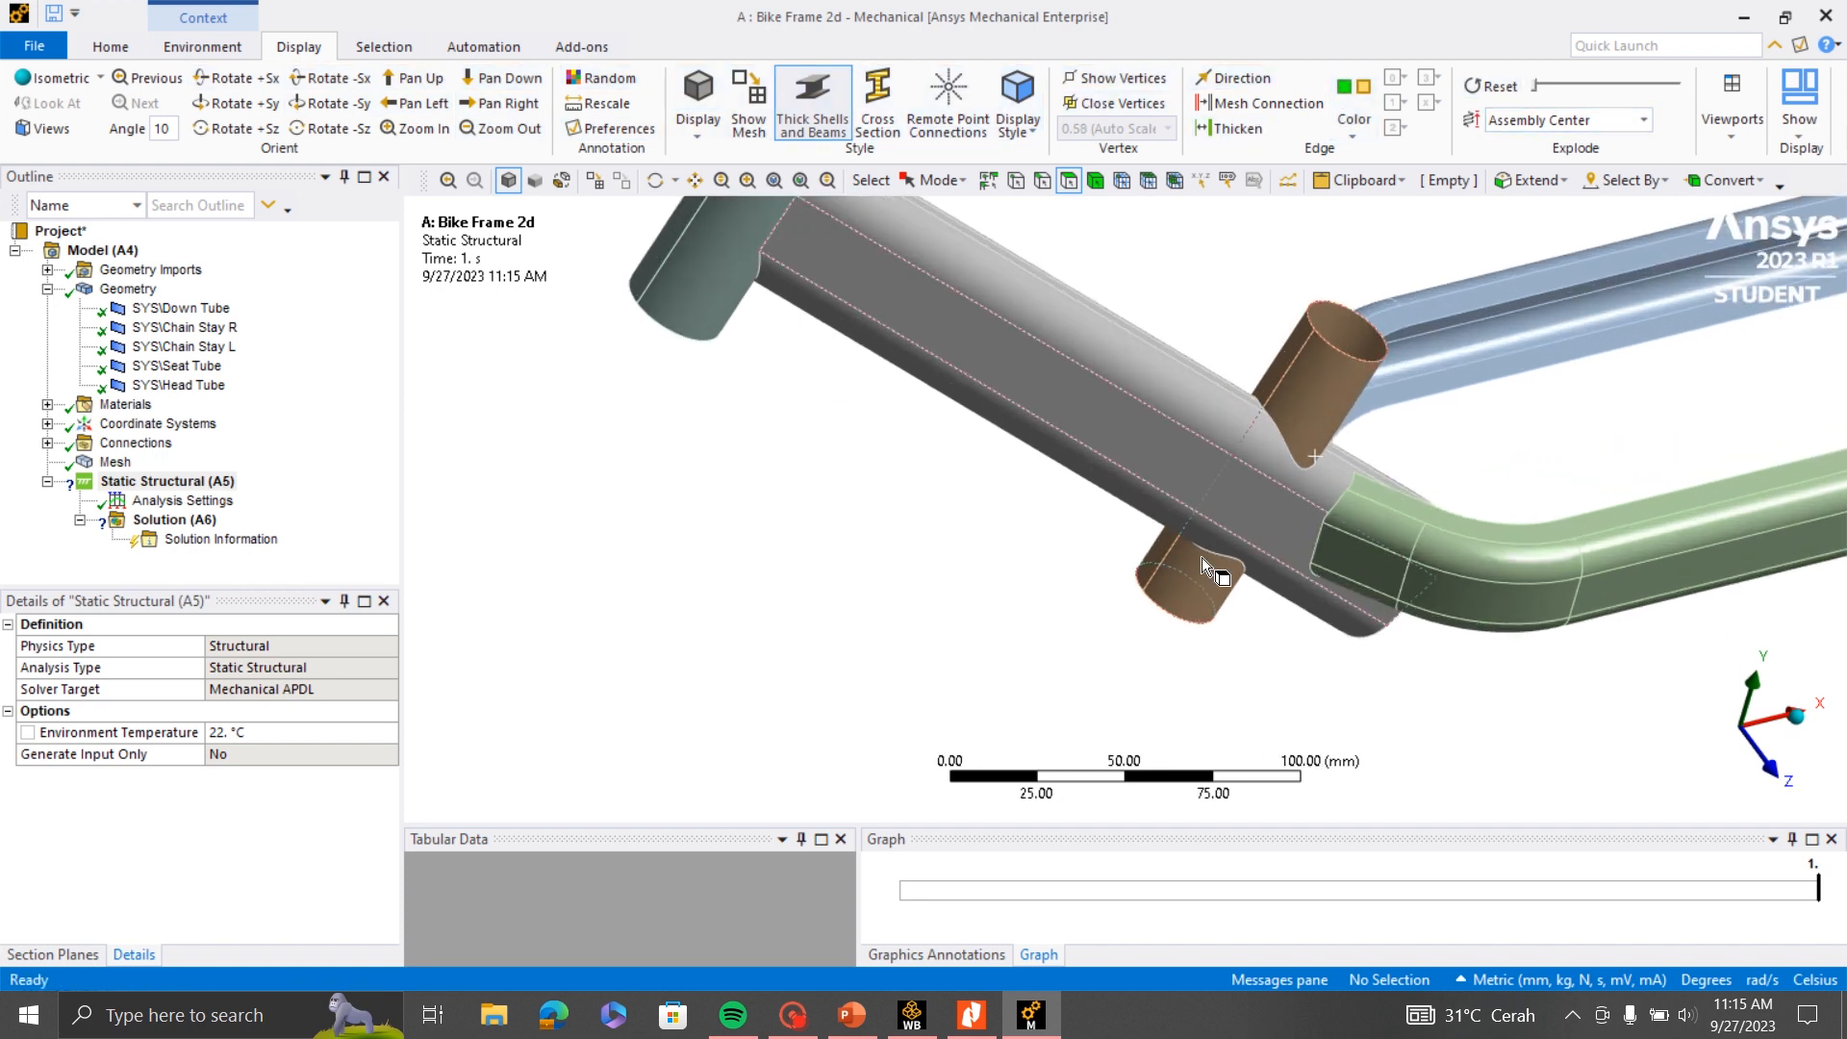
scroll(1203, 560, "down", 2)
mouse_move(976, 574)
middle_mouse_down()
mouse_move(1058, 531)
mouse_move(965, 554)
middle_mouse_up()
scroll(963, 553, "down", 3)
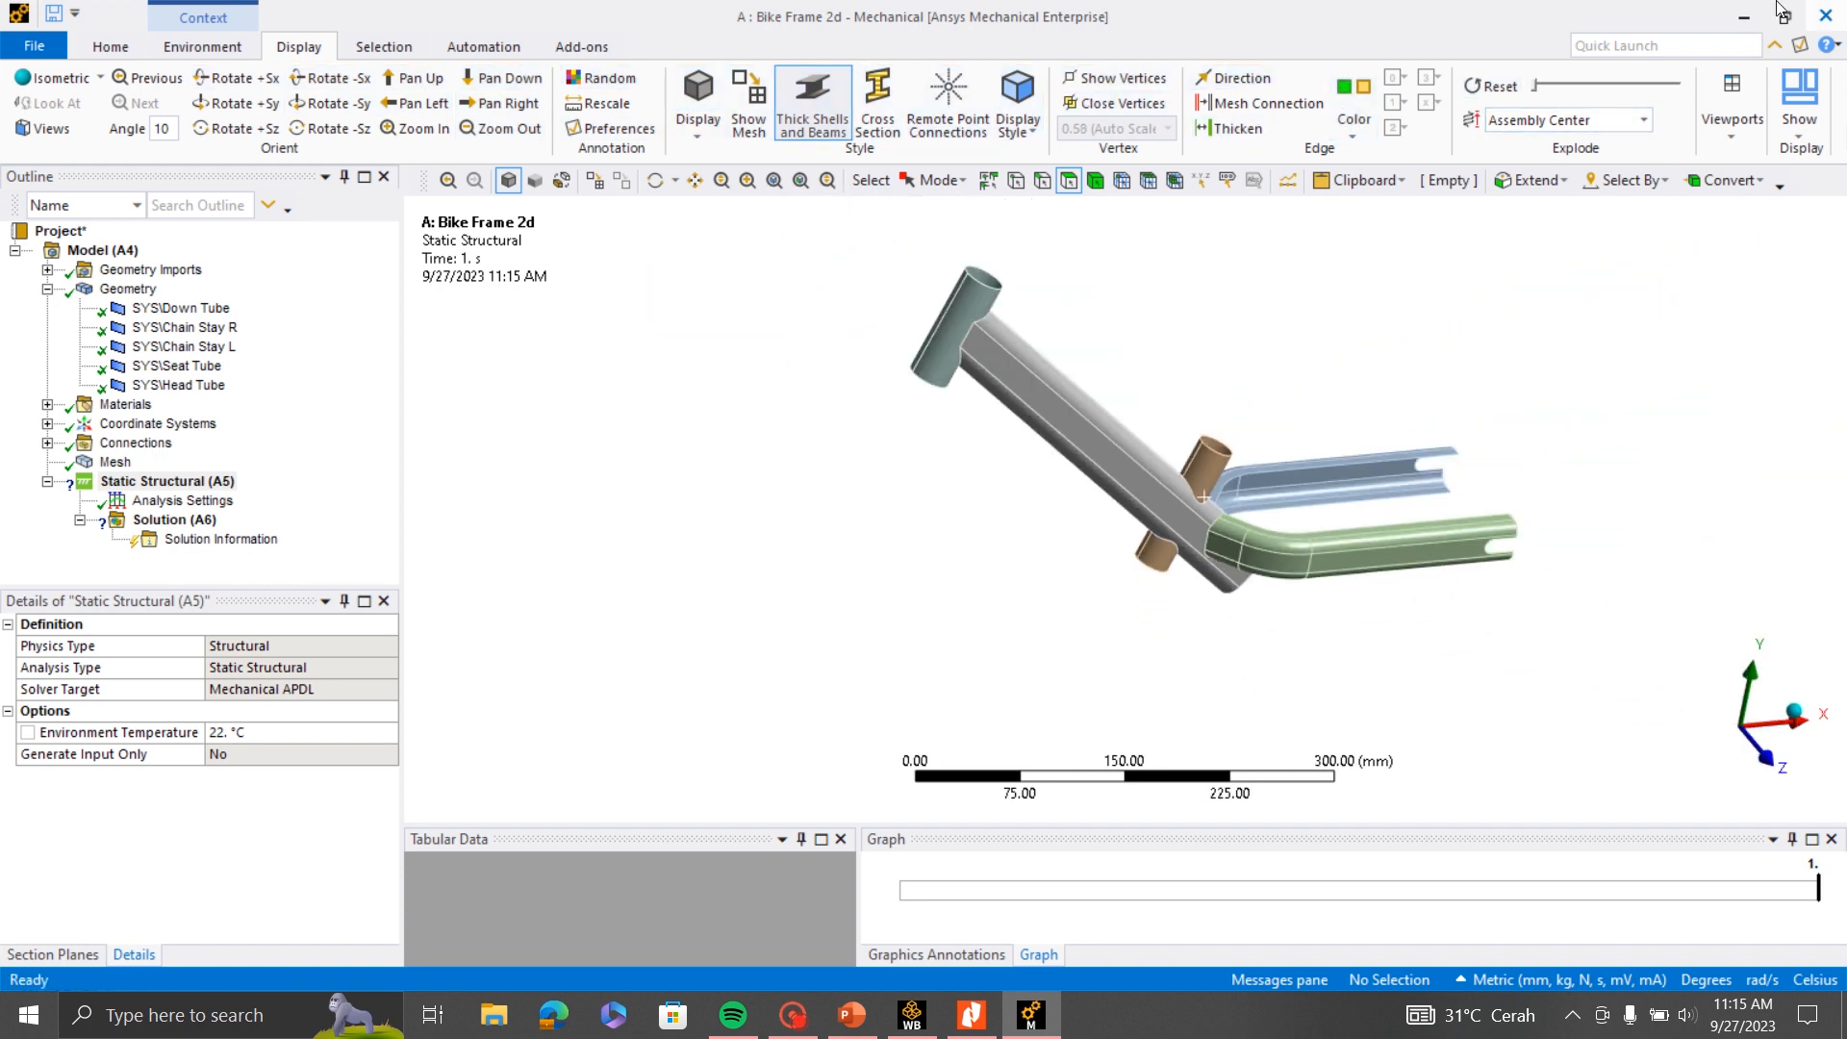
- Switch to the Stress Analysis Of A Bicycle Frame paper in Nitro Pro and examine its Fig. 3 supports and load conditions
left_click(852, 1017)
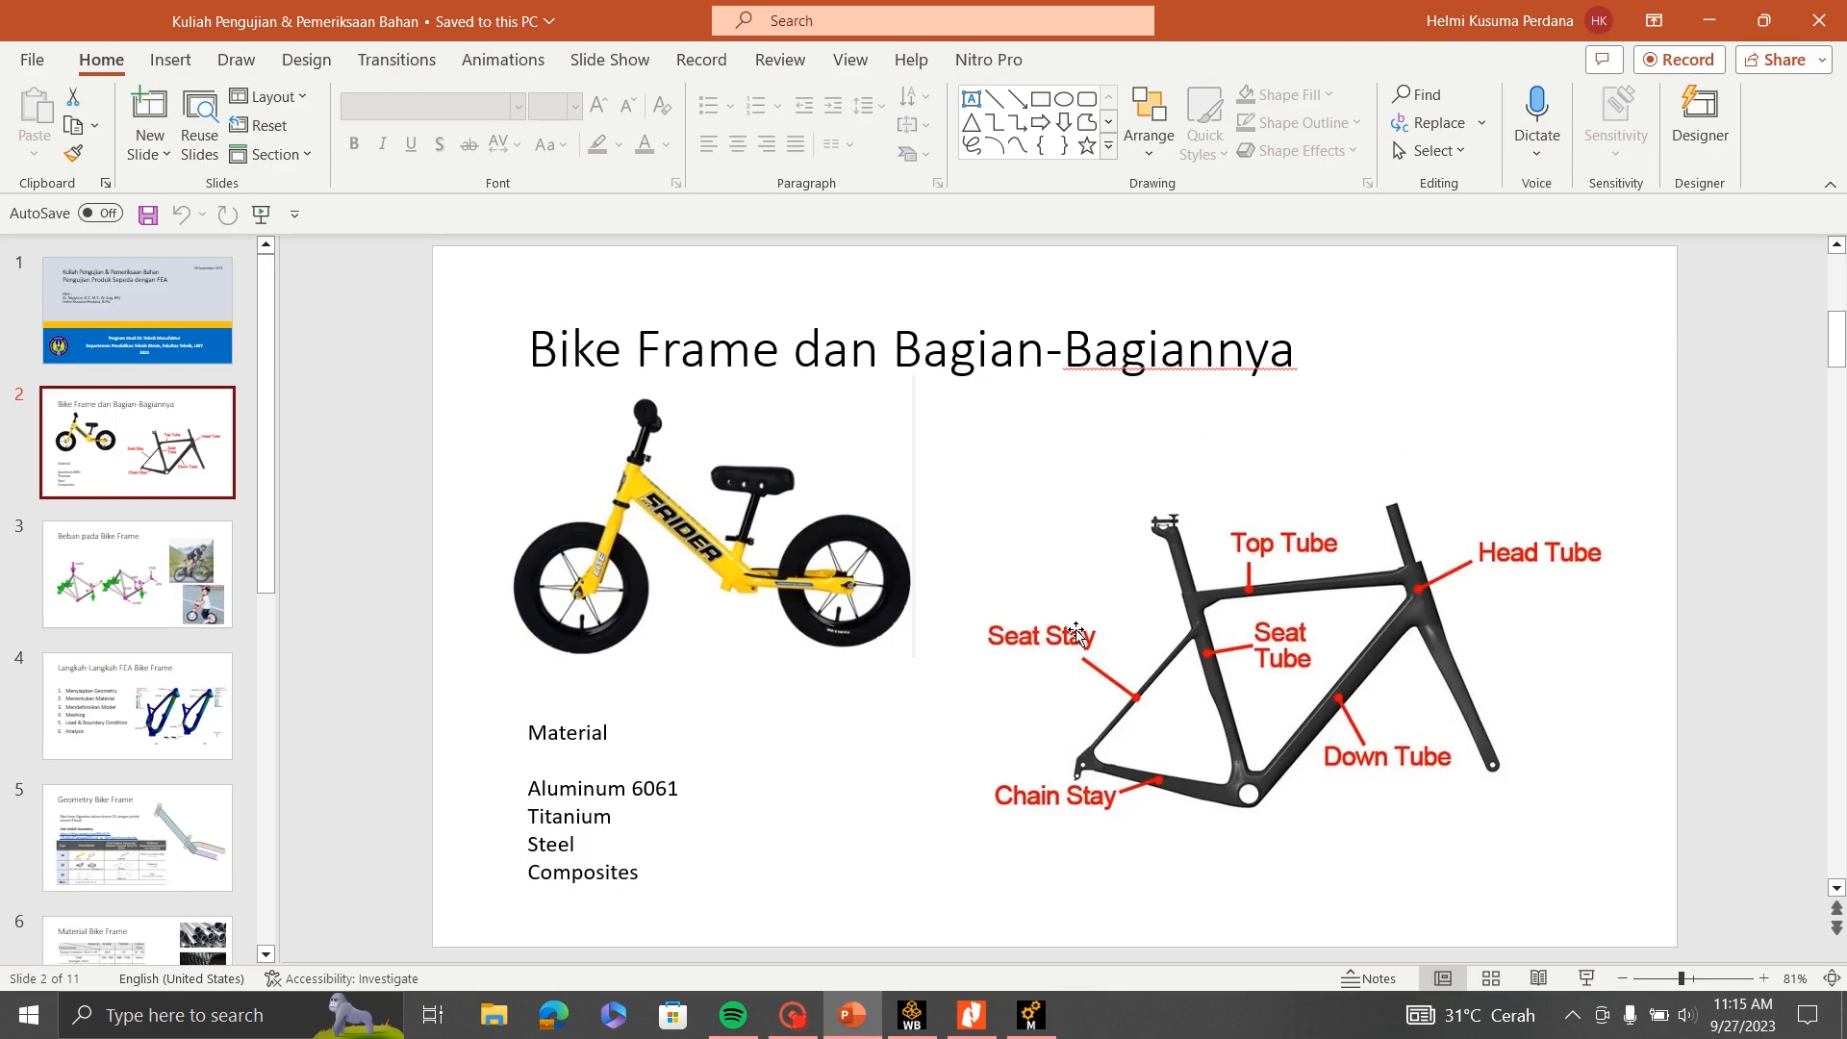
left_click(972, 1015)
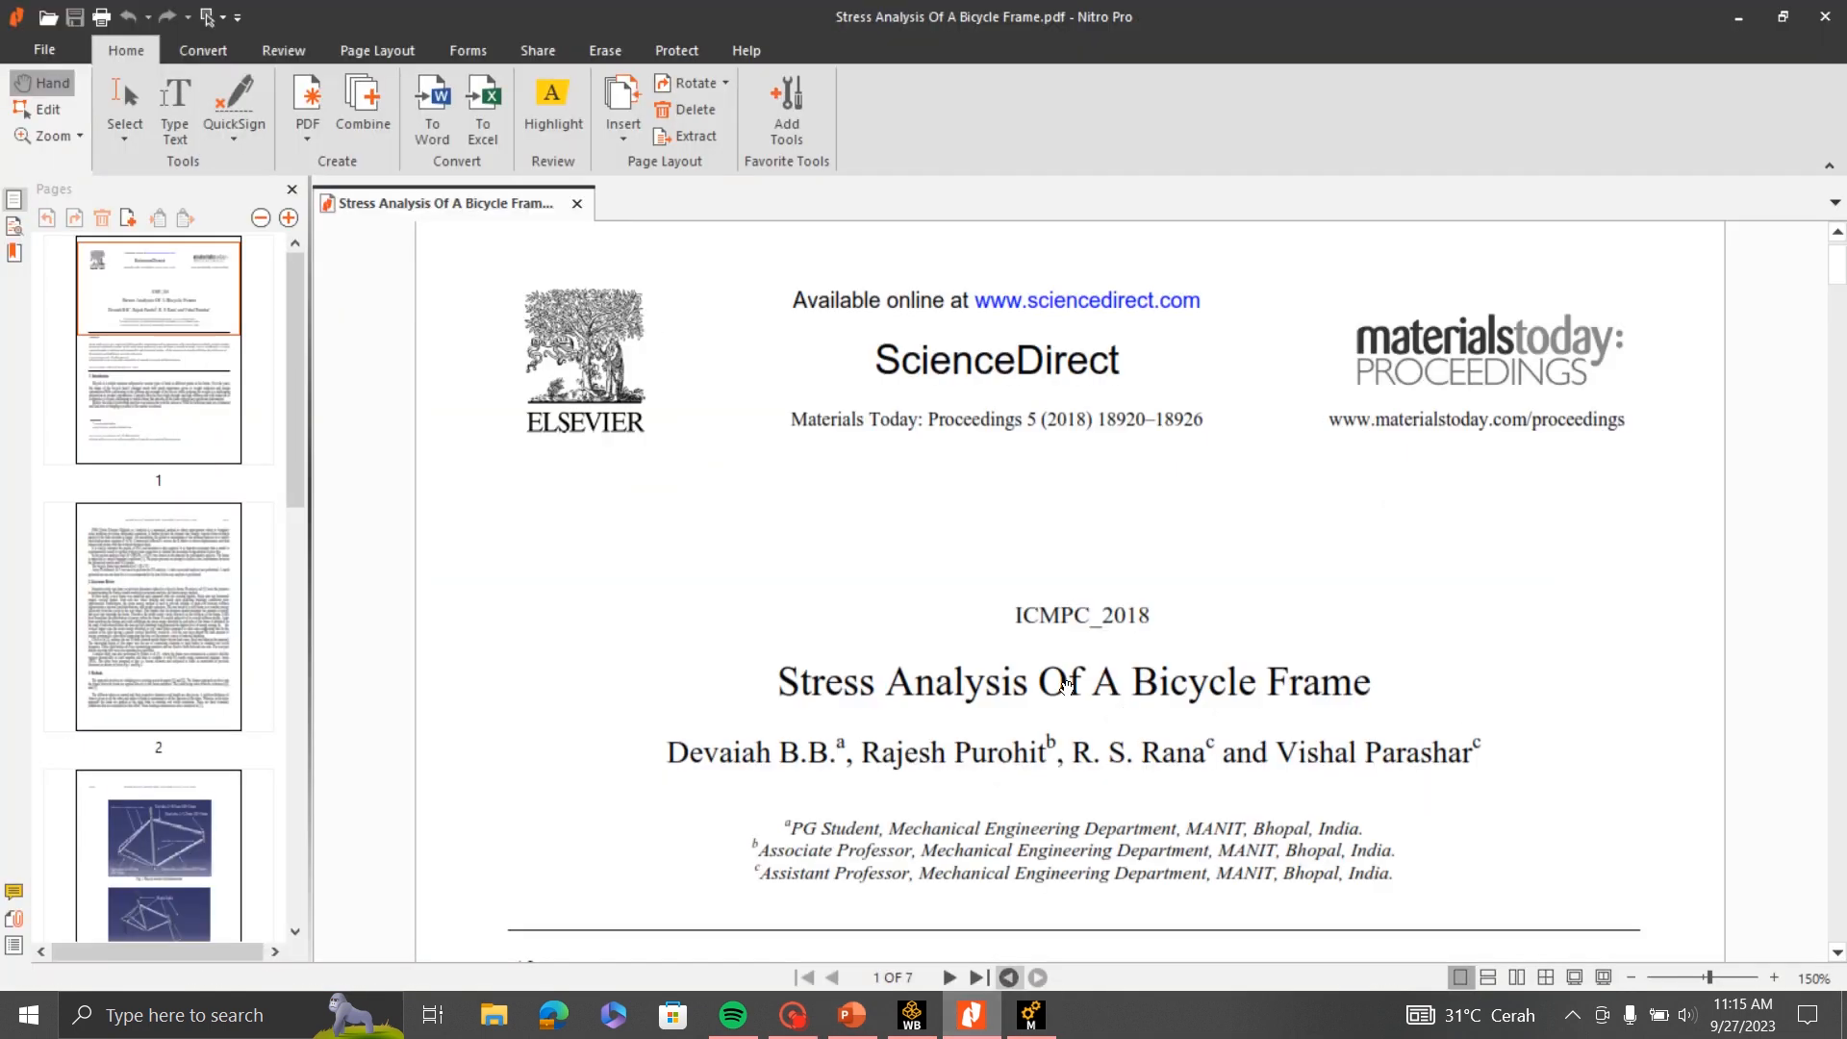
scroll(1081, 610, "down", 2)
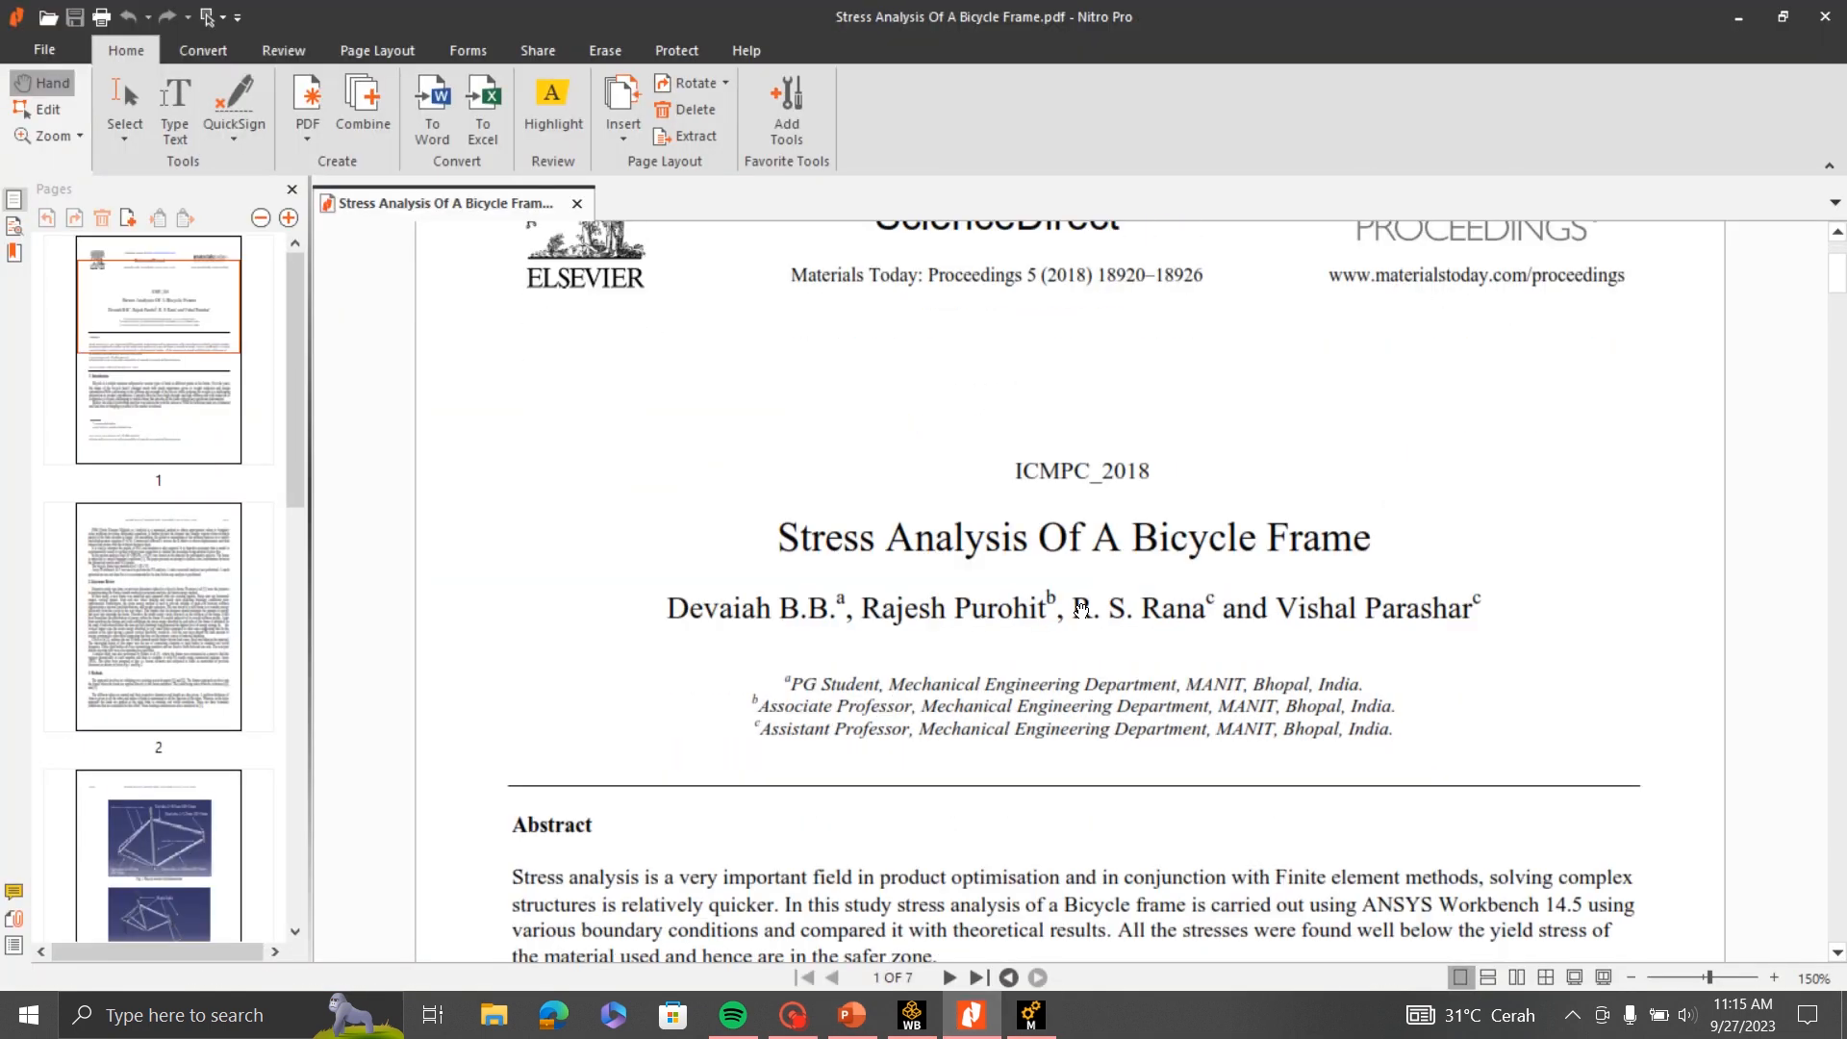
scroll(1082, 610, "down", 20)
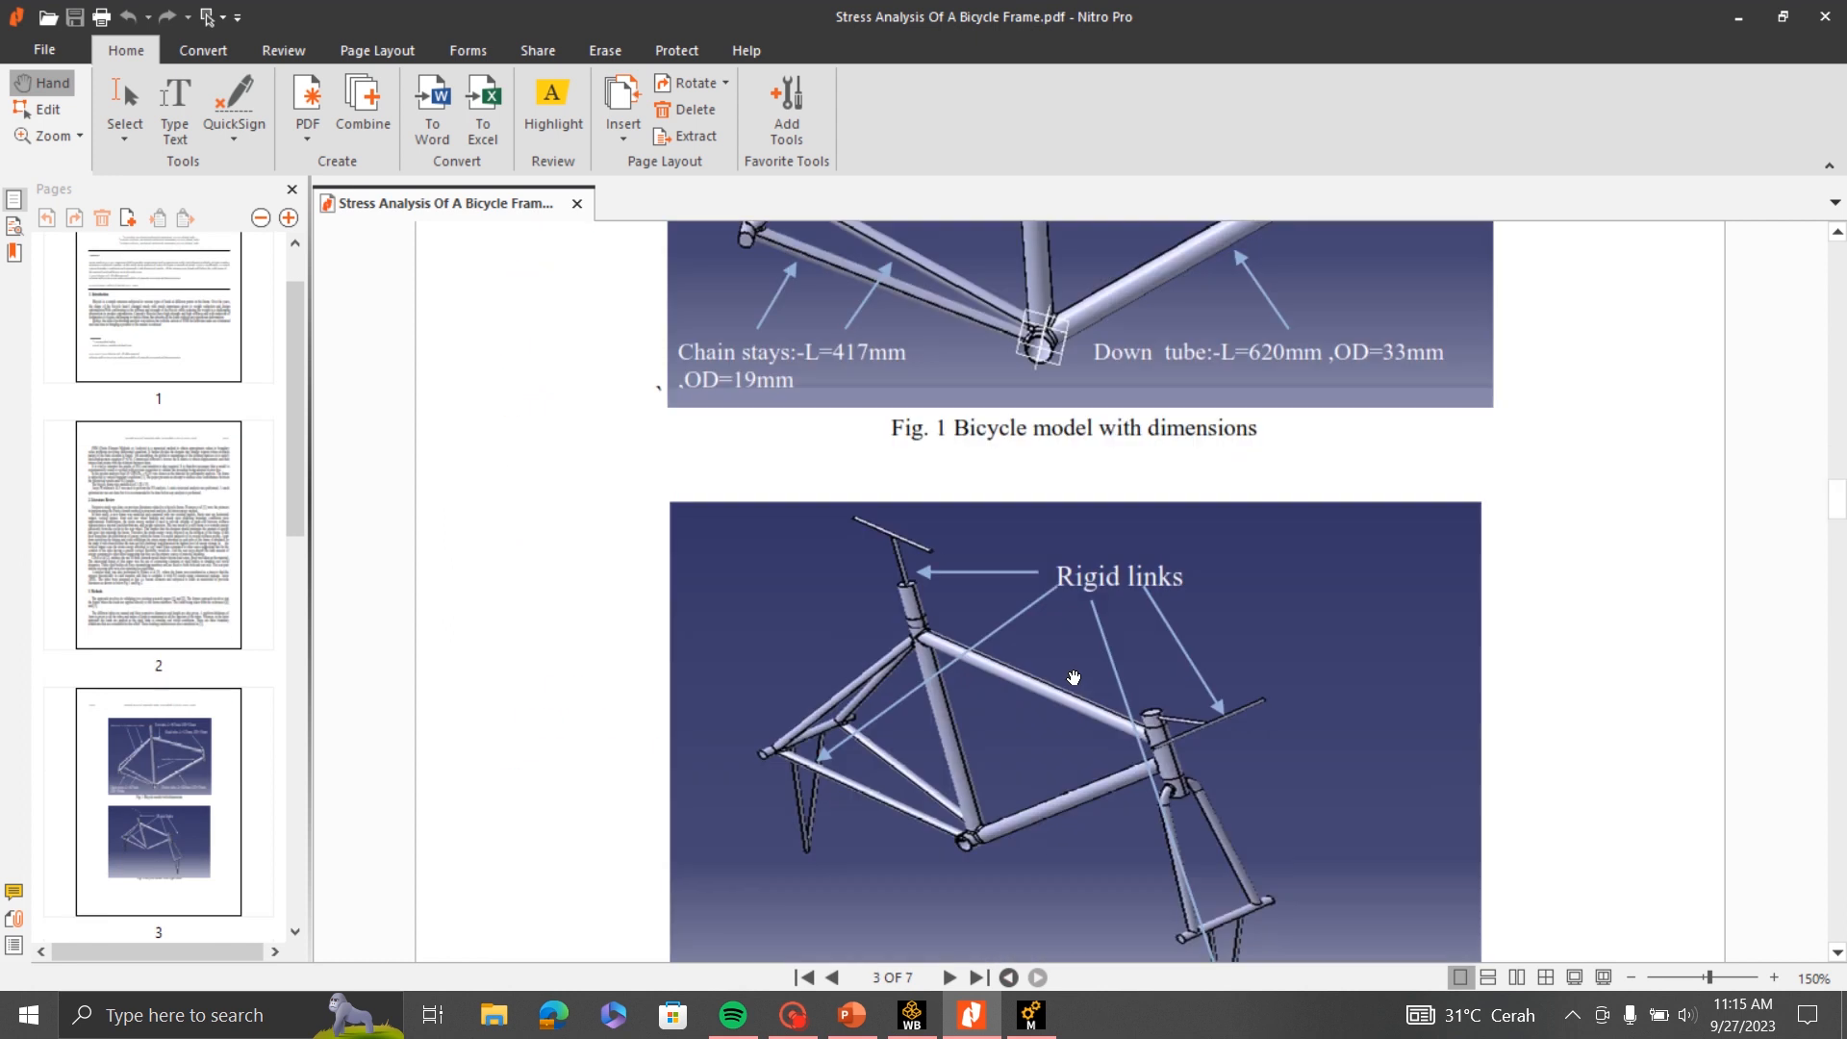
scroll(1074, 678, "down", 15)
scroll(1074, 677, "up", 5)
scroll(1074, 676, "down", 2)
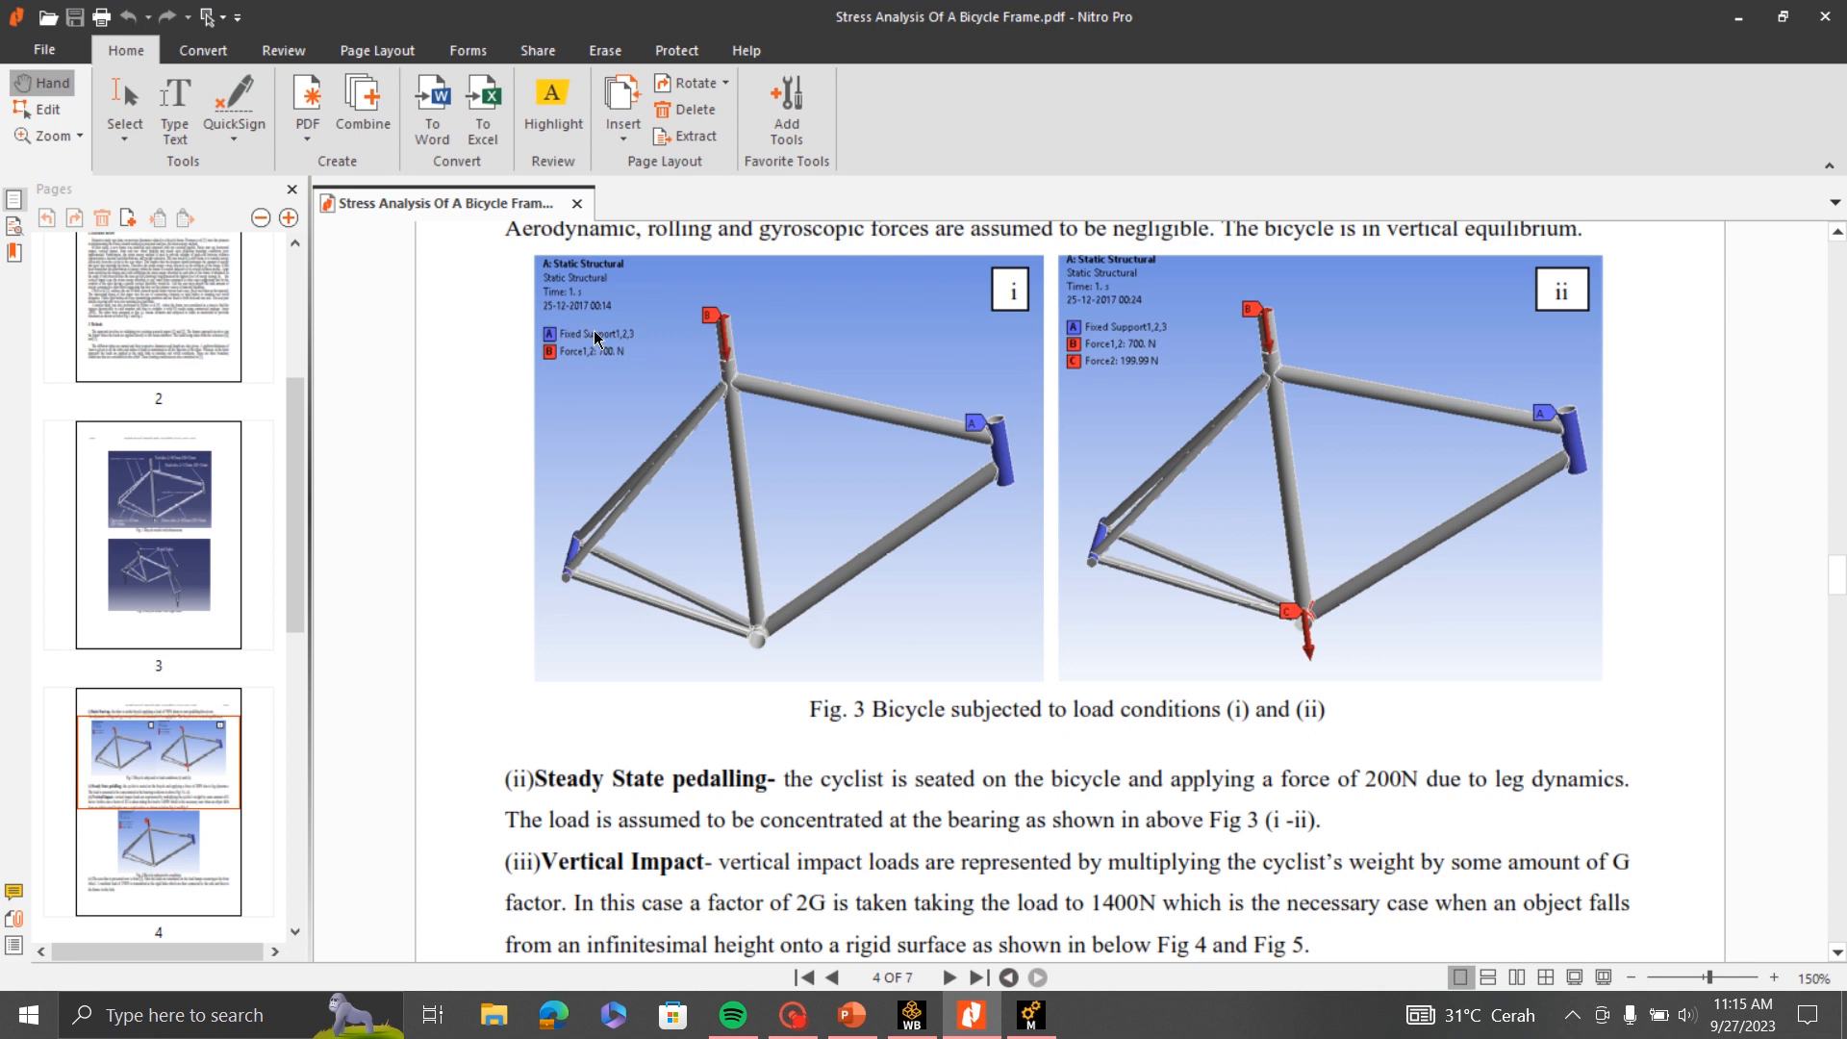
scroll(731, 409, "up", 3)
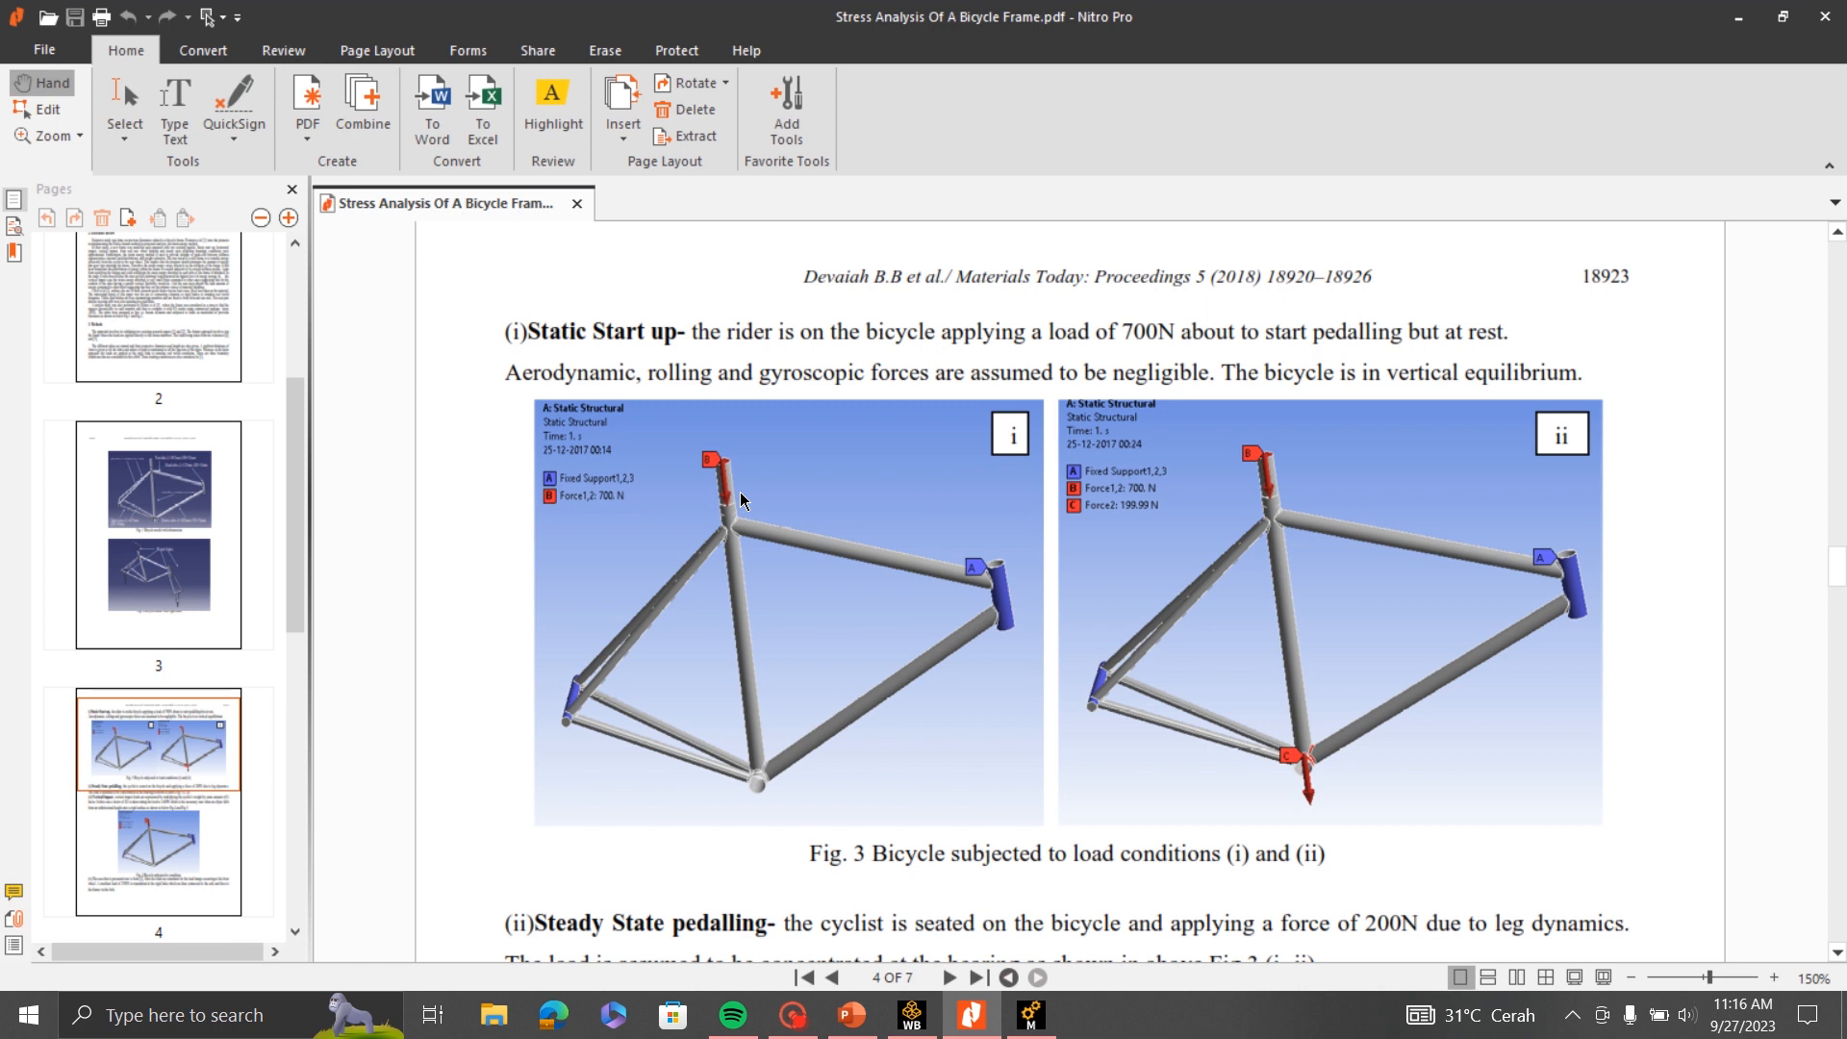
left_click(1741, 27)
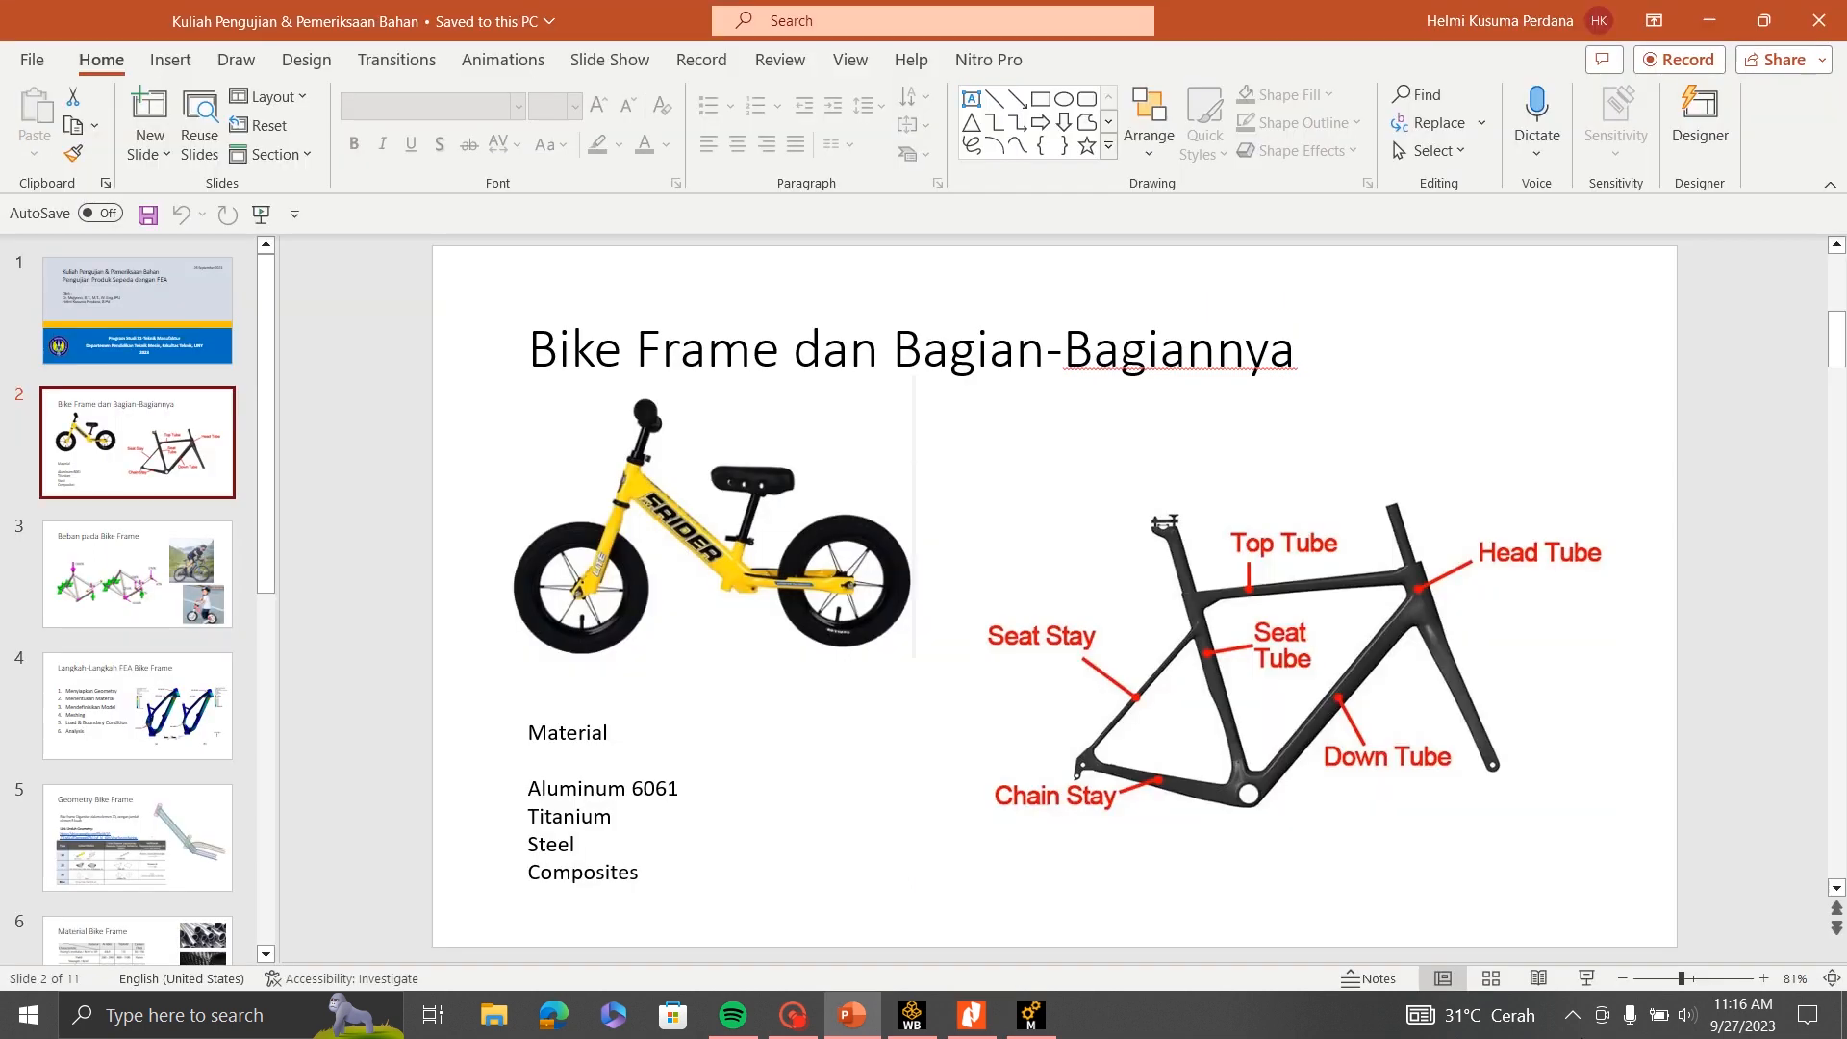
- Switch back to Ansys Mechanical and insert a Fixed Support into the Static Structural environment
left_click(1030, 1015)
right_click(154, 488)
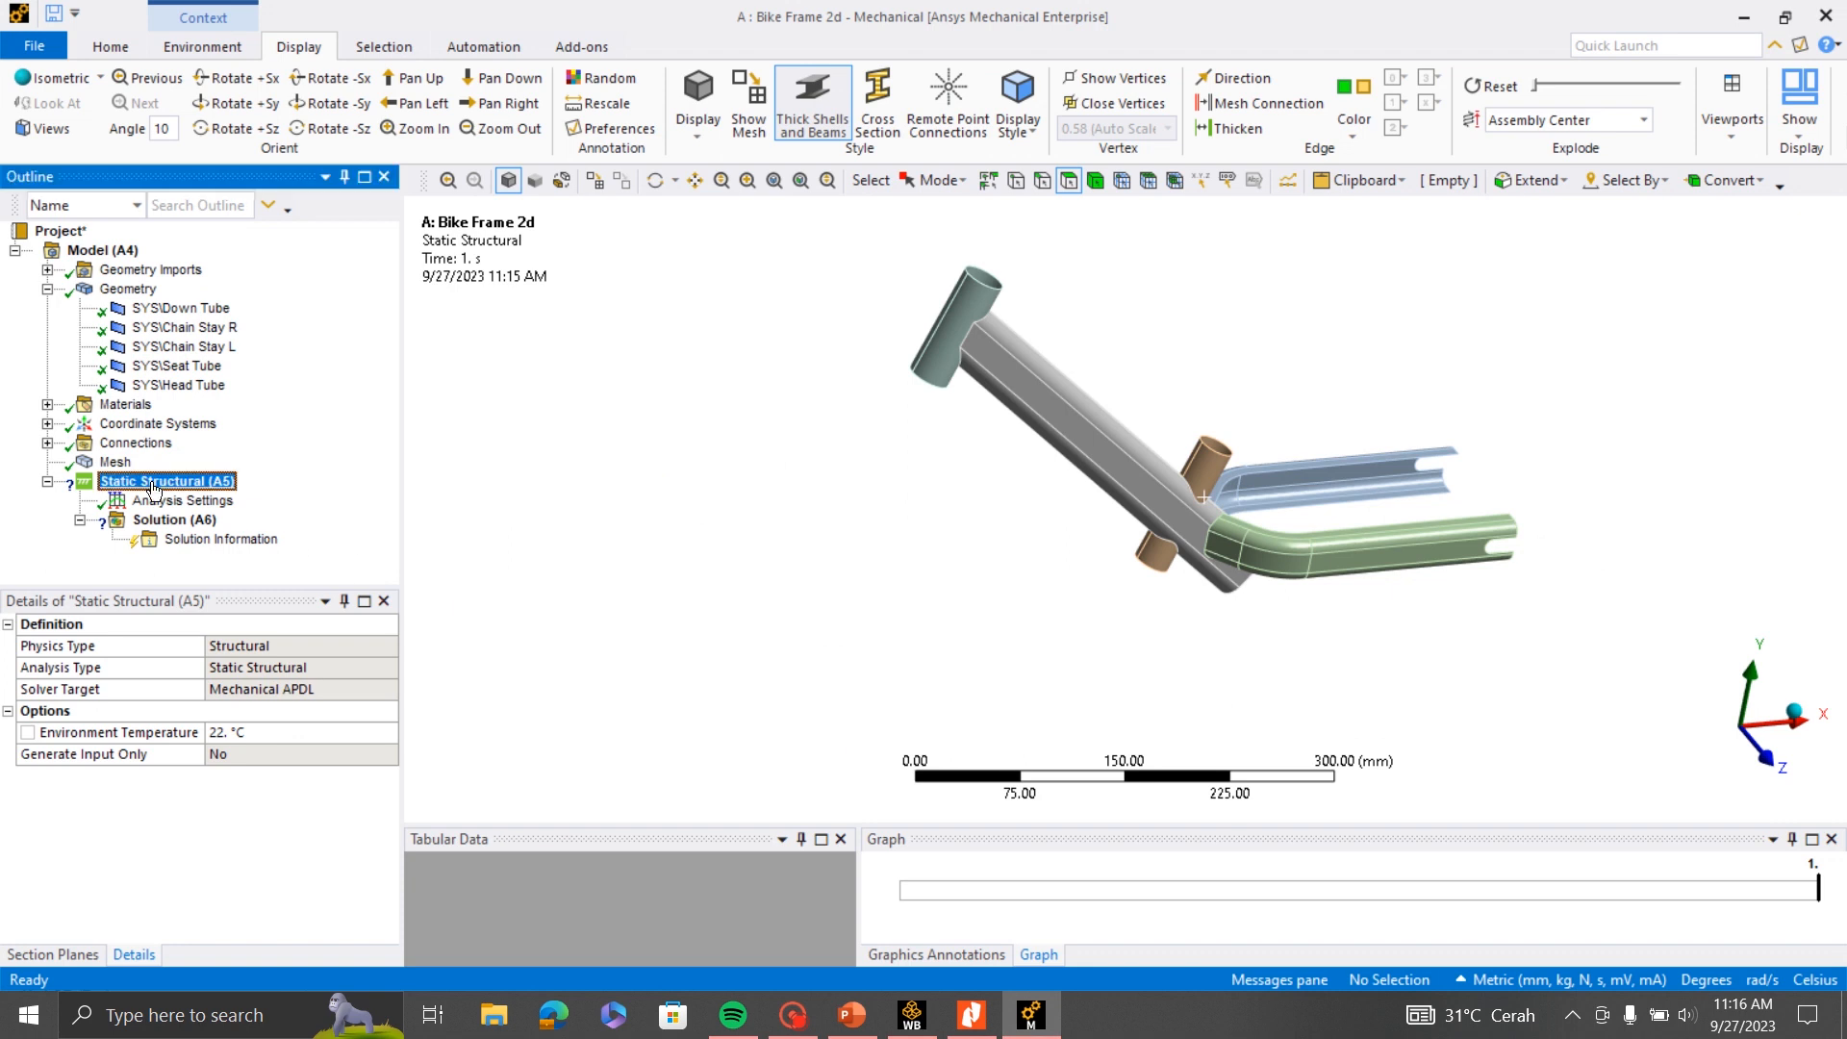
mouse_move(221, 496)
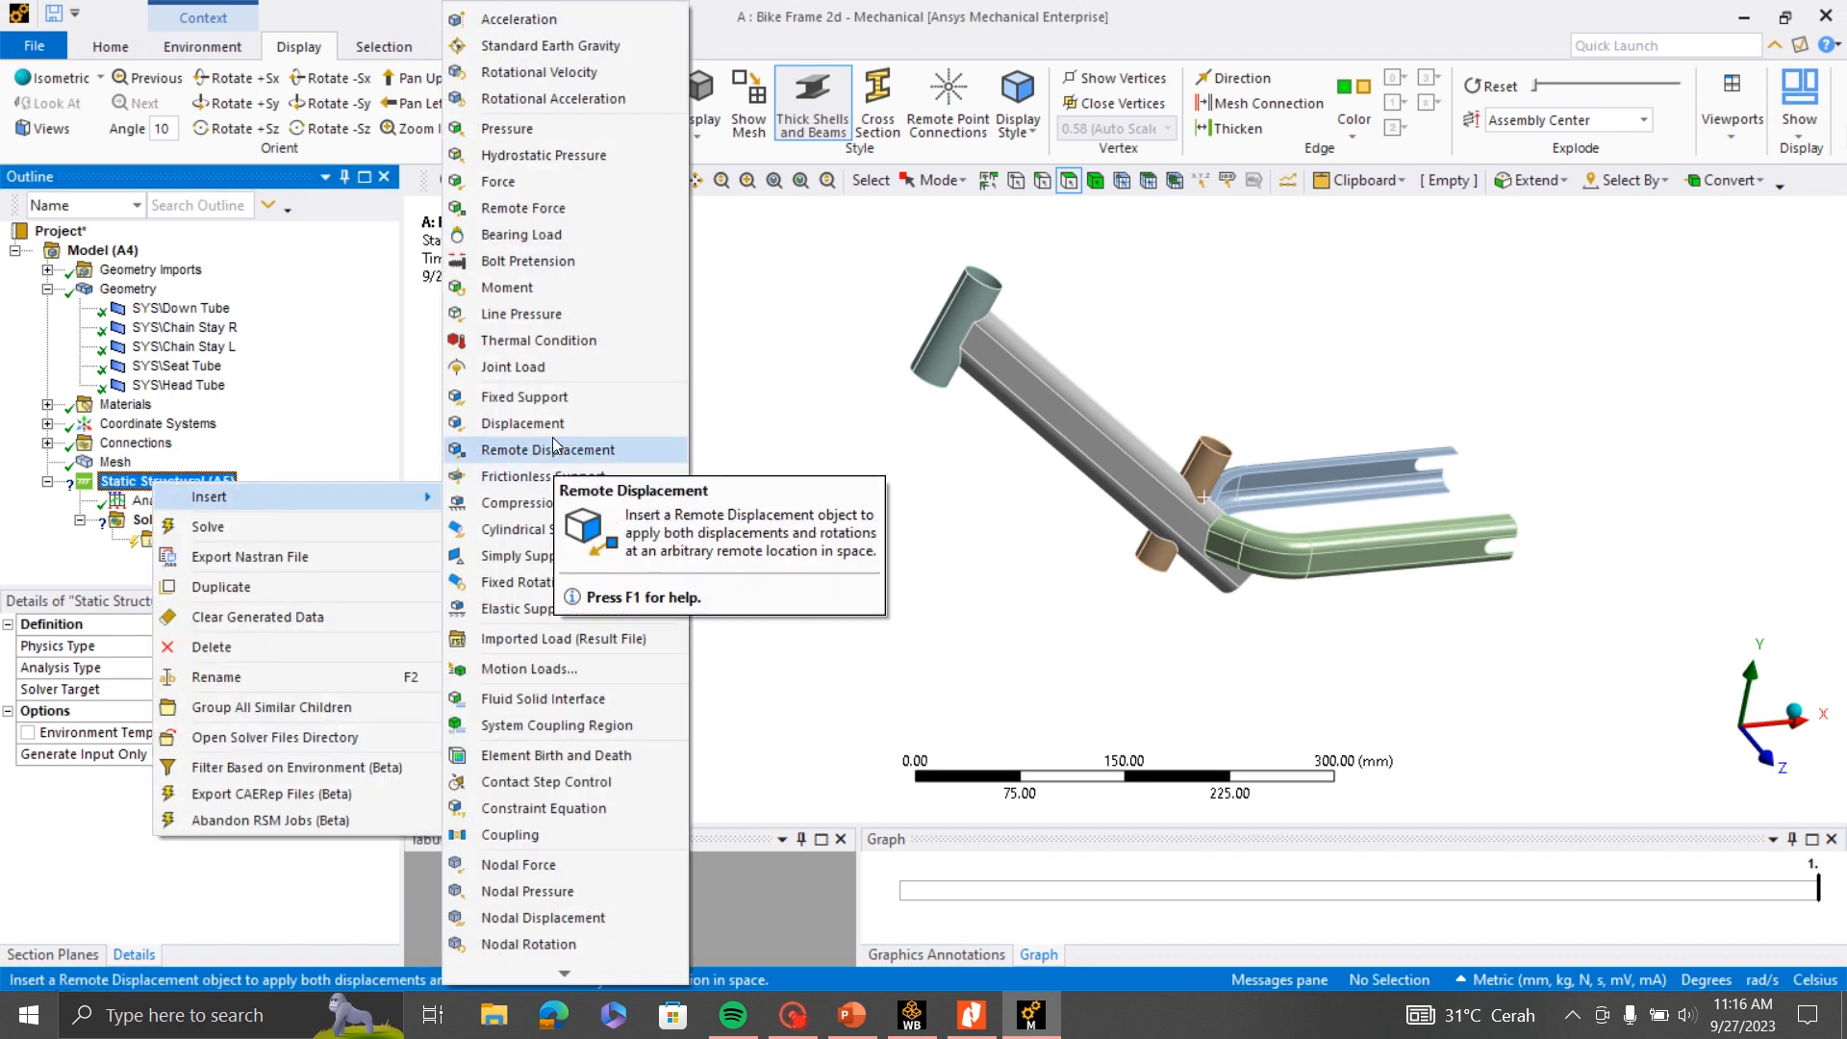
left_click(545, 399)
- Scope the fixed support to the Head Tube's cylindrical face
scroll(1035, 347, "up", 2)
middle_click_drag(1040, 413, 1074, 341)
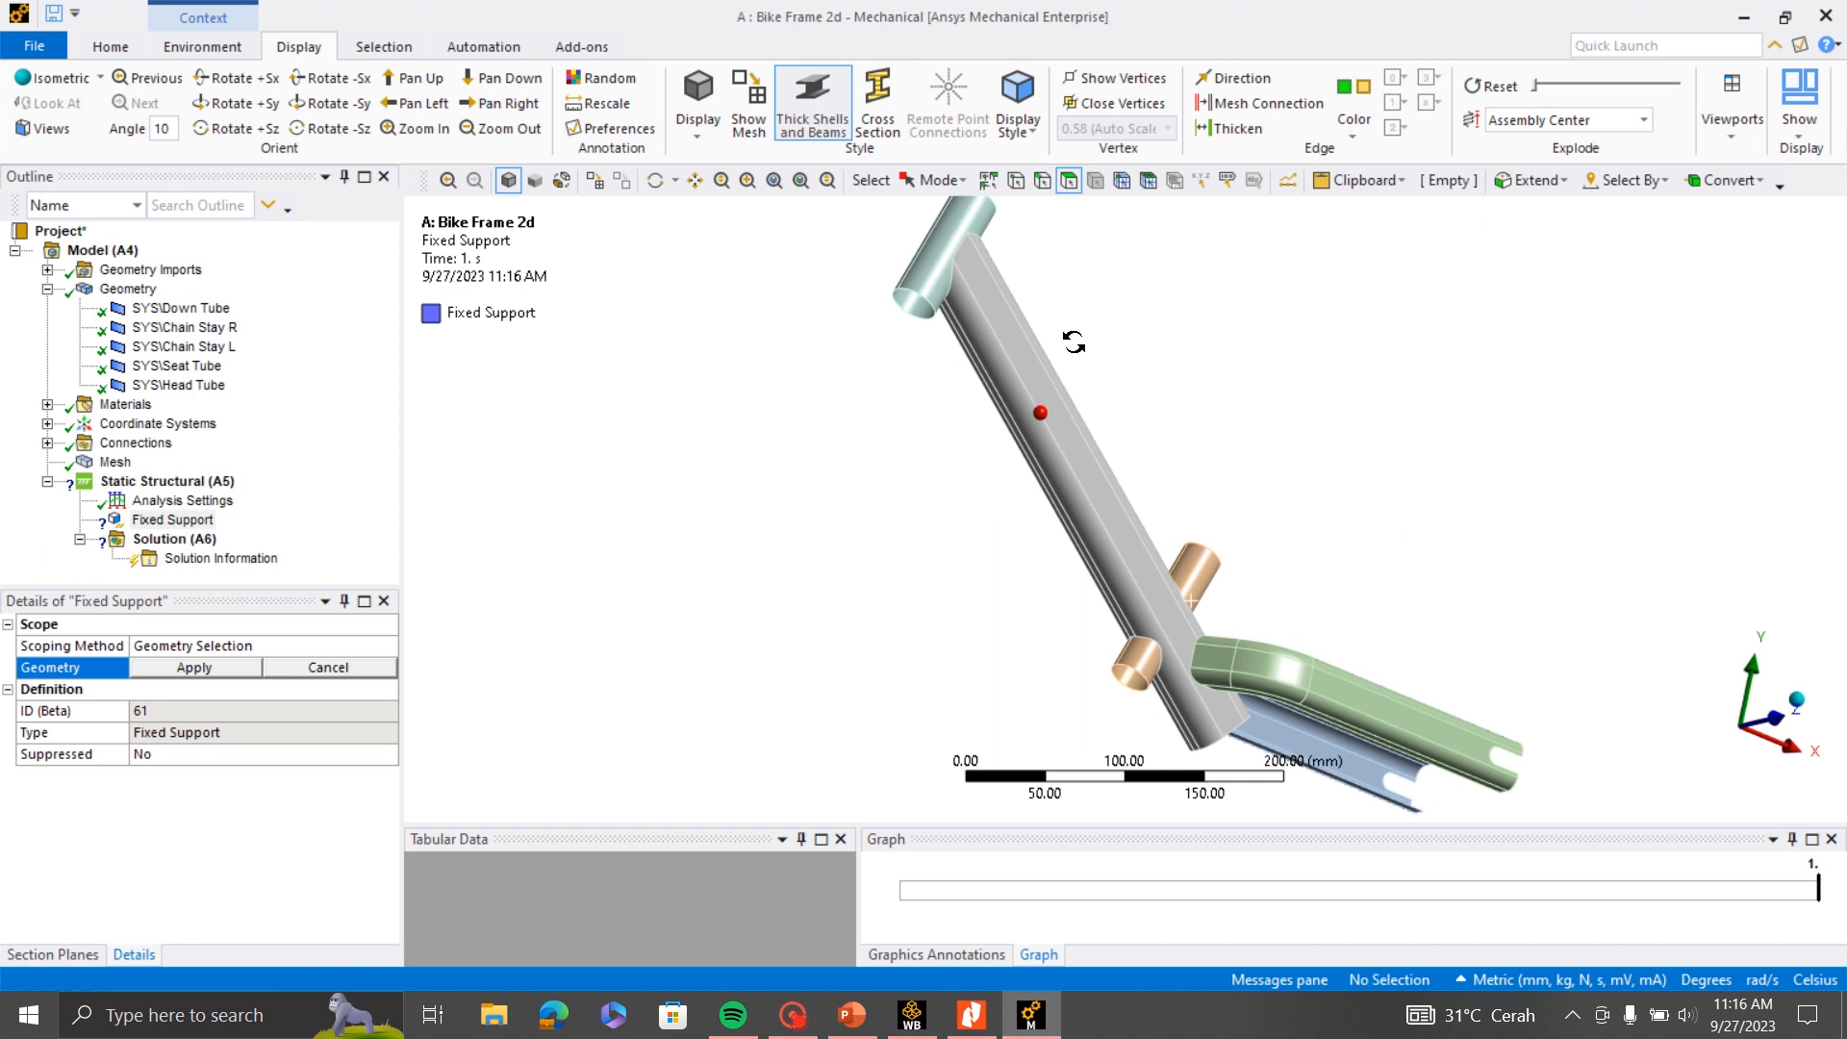
left_click(916, 298)
scroll(909, 383, "down", 2)
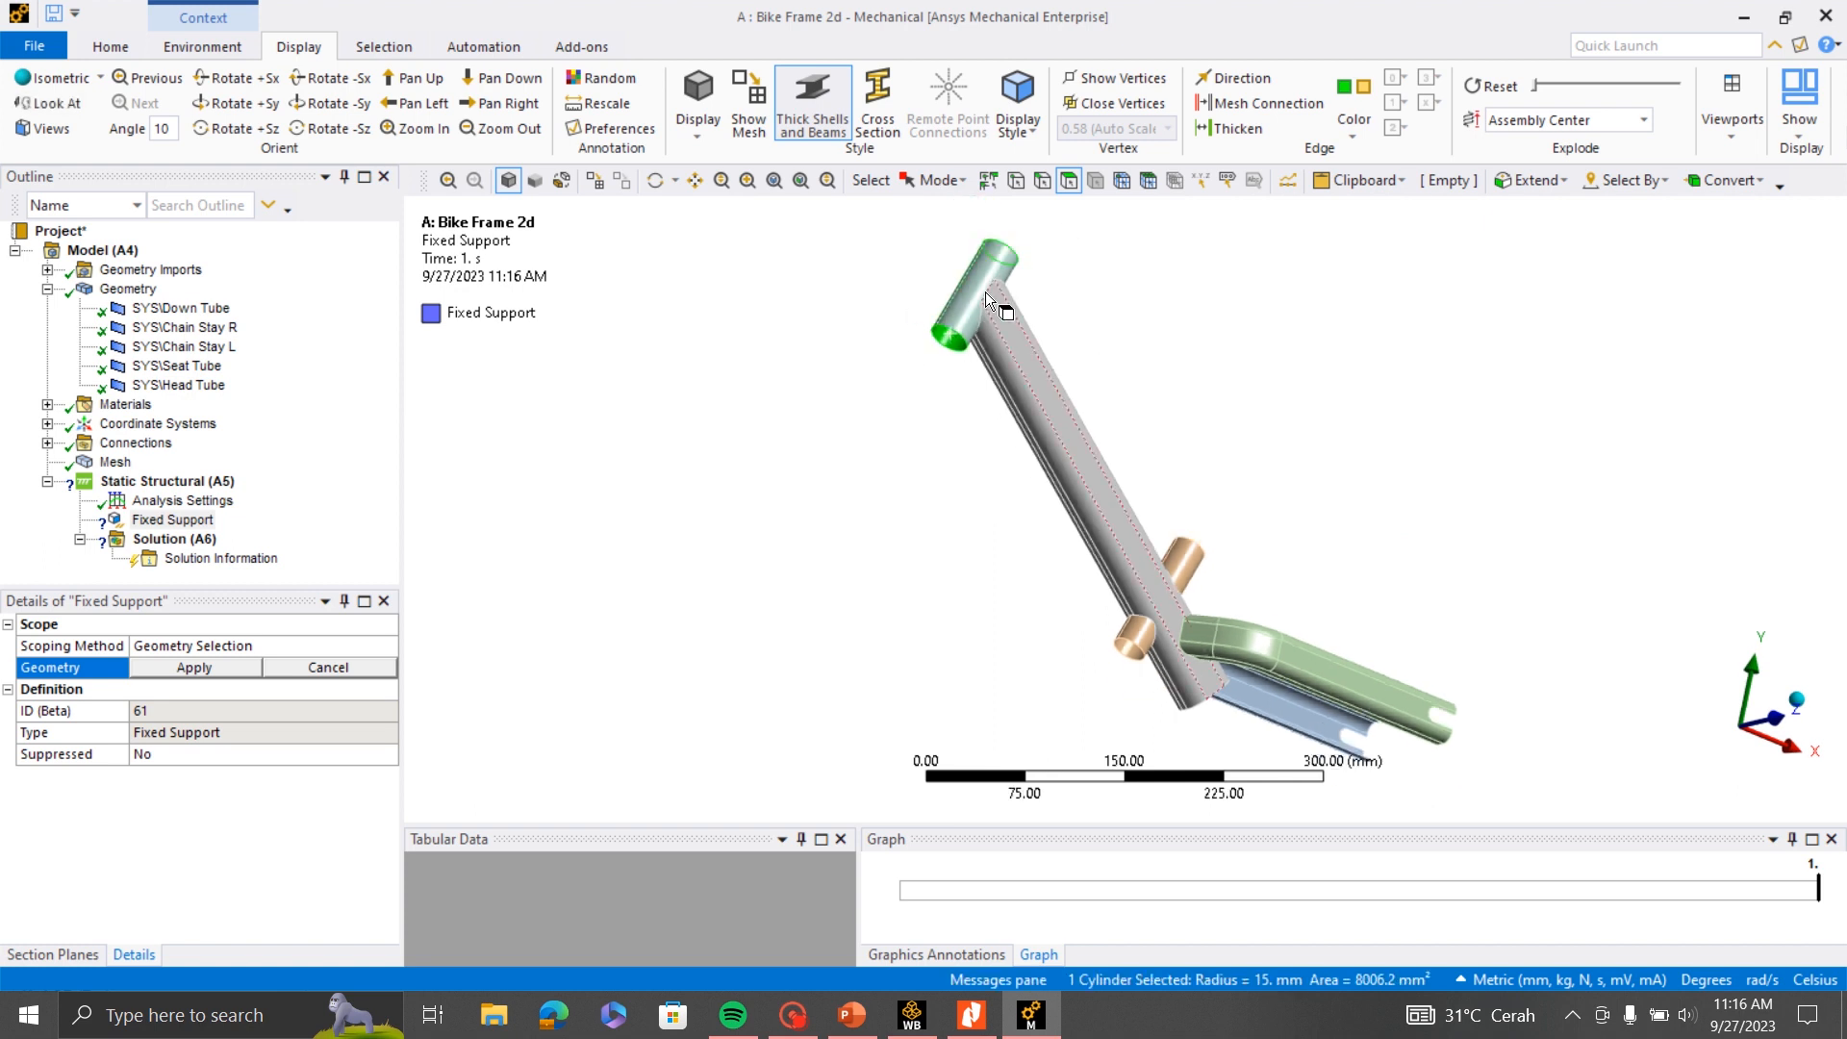
scroll(1000, 298, "up", 2)
scroll(1001, 298, "down", 2)
left_click(756, 182)
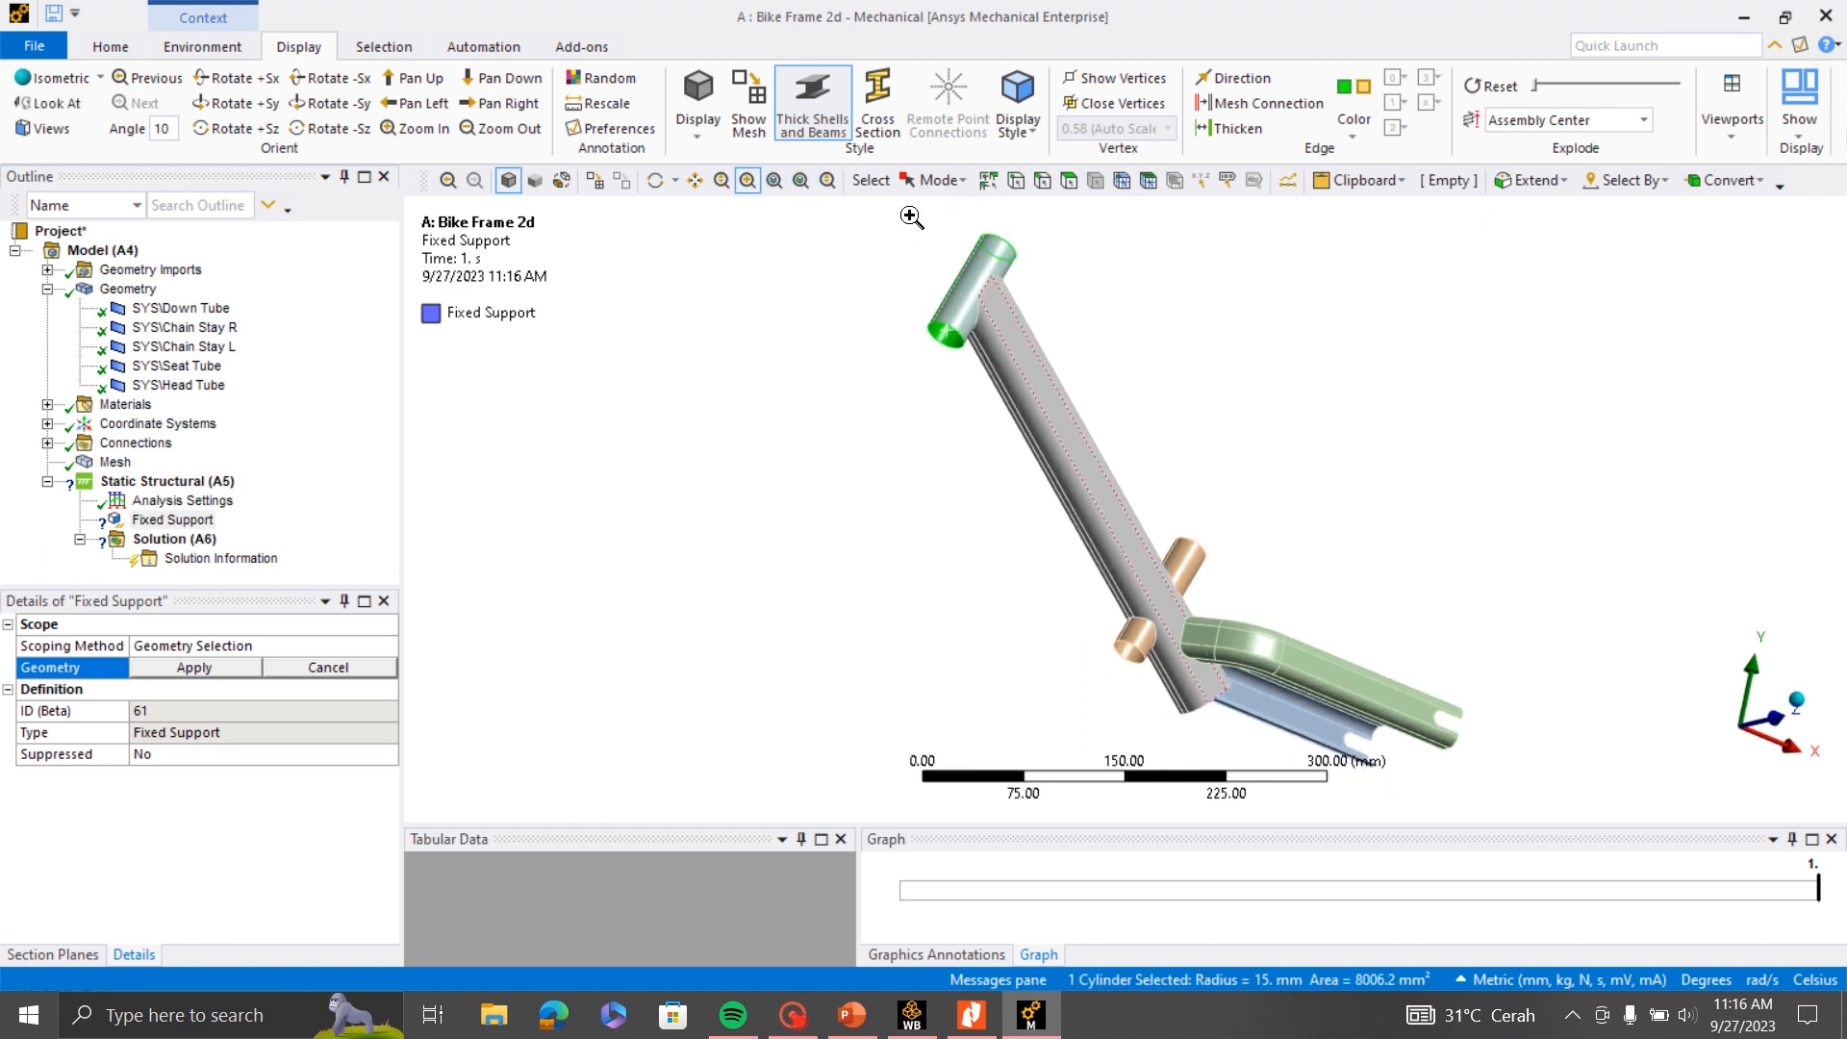
left_click_drag(908, 216, 1064, 402)
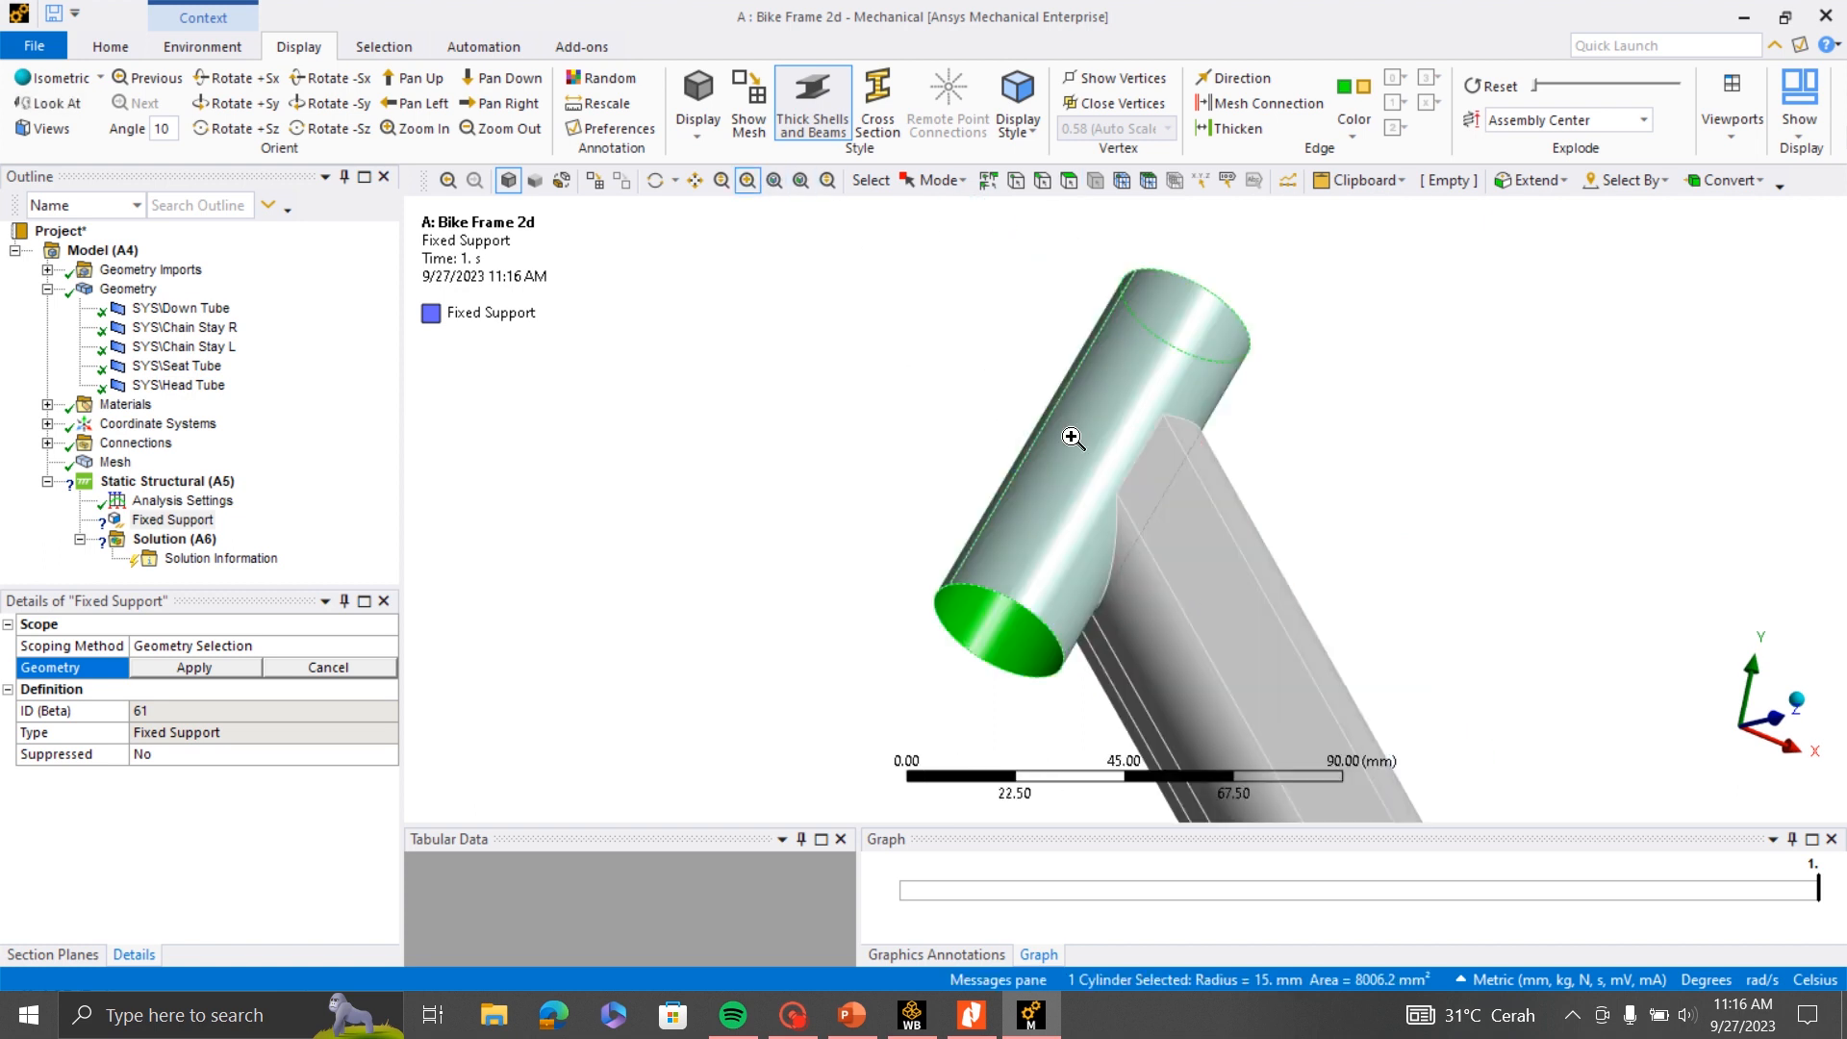
left_click(180, 665)
- Insert a second Fixed Support into the Static Structural environment
scroll(1017, 457, "down", 4)
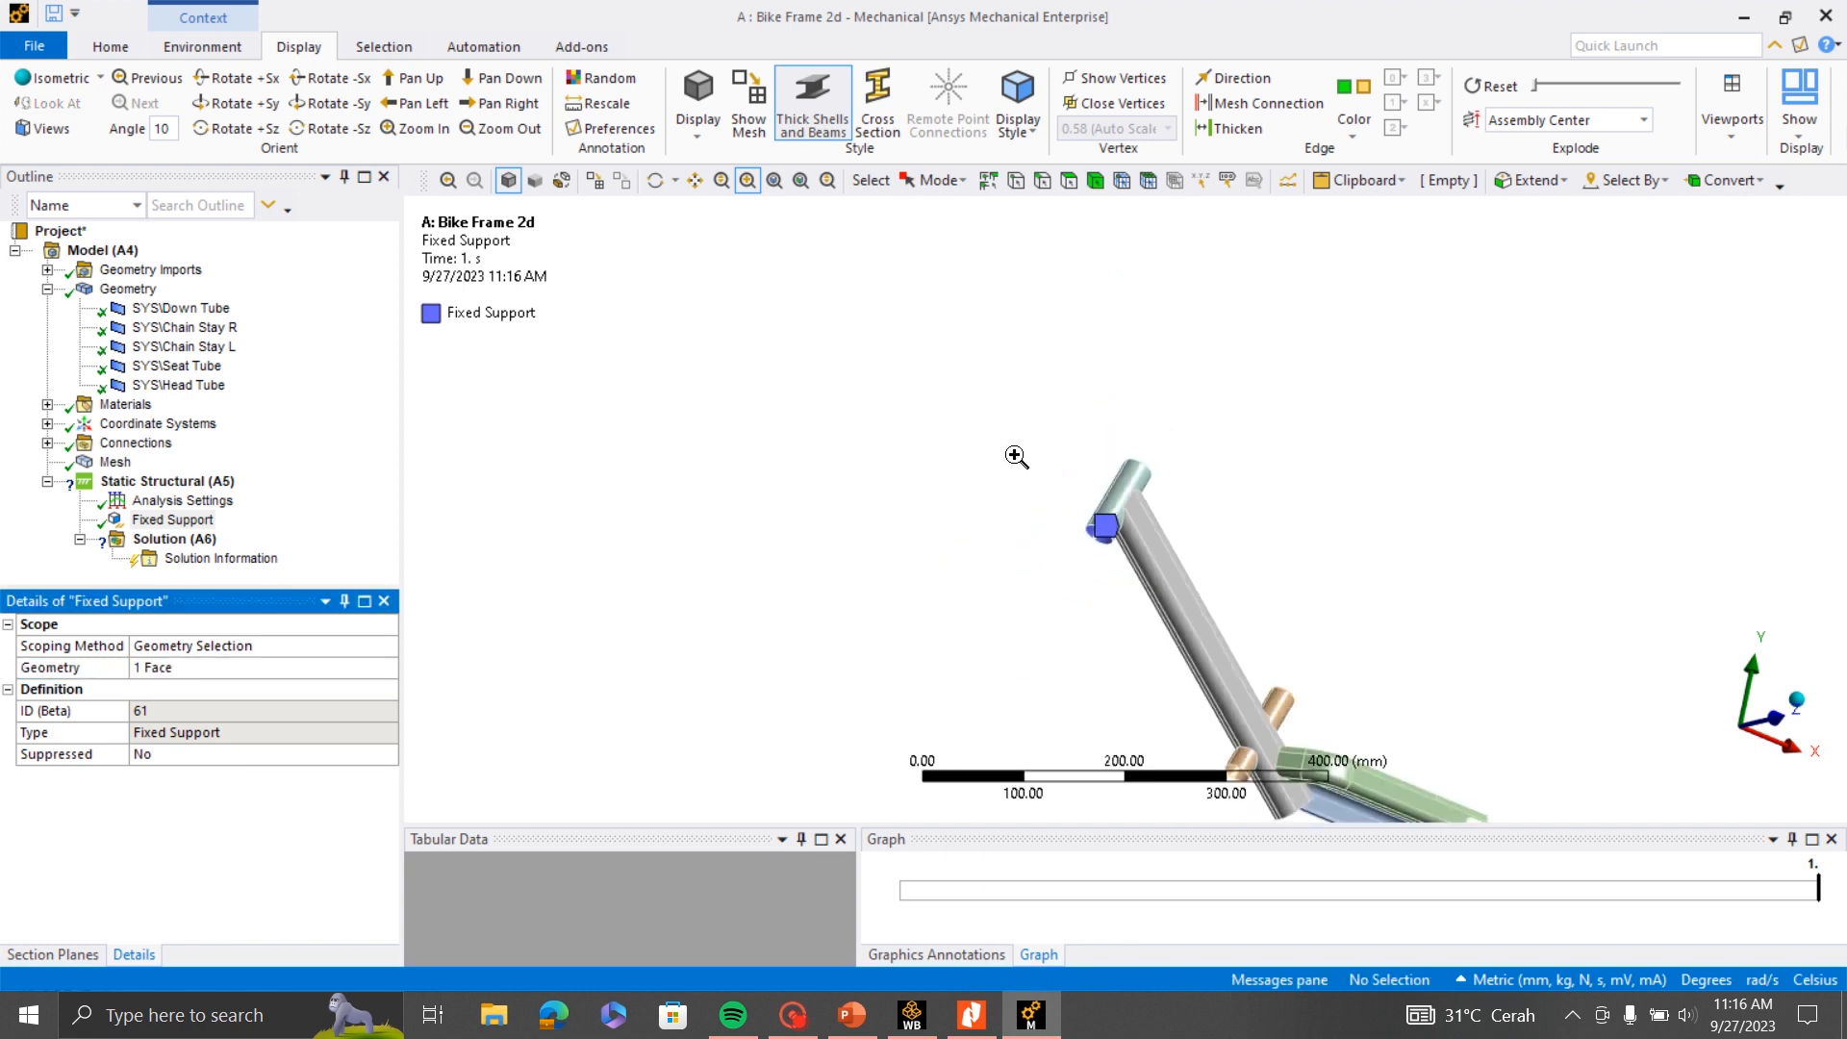
scroll(1017, 457, "down", 2)
right_click(183, 481)
mouse_move(300, 504)
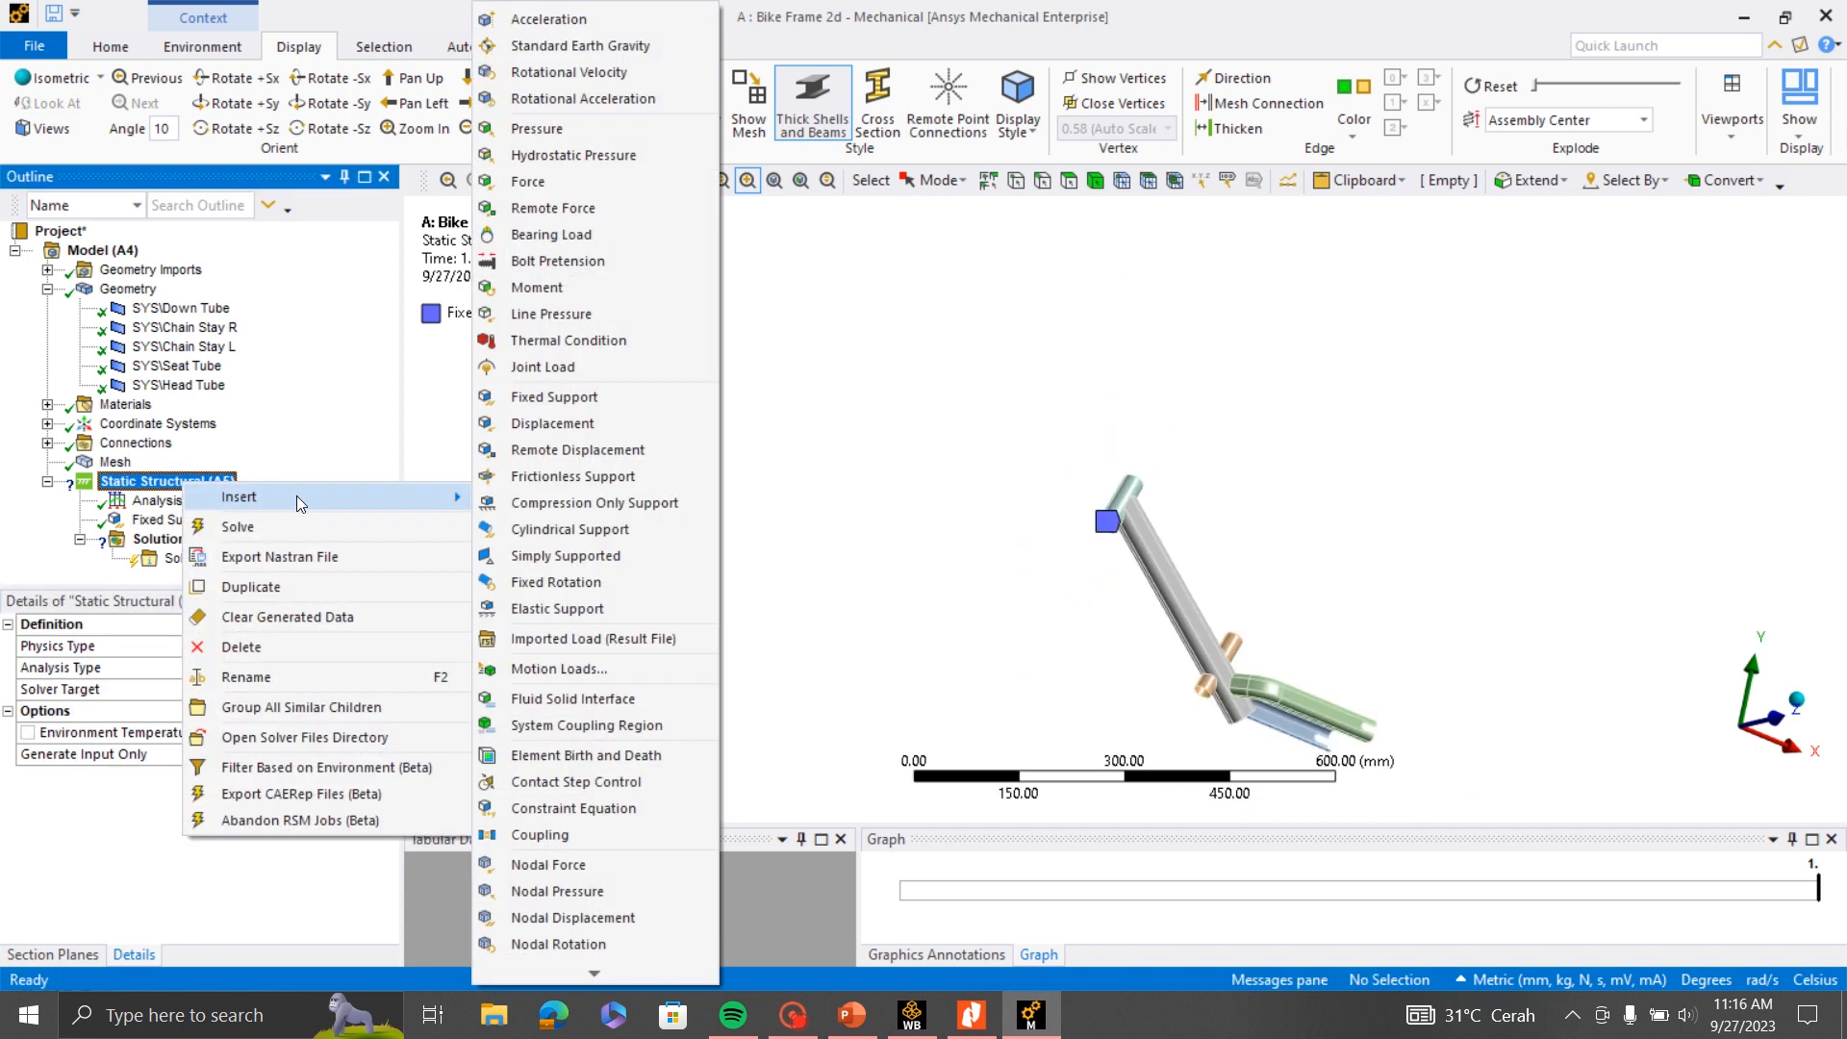
left_click(554, 396)
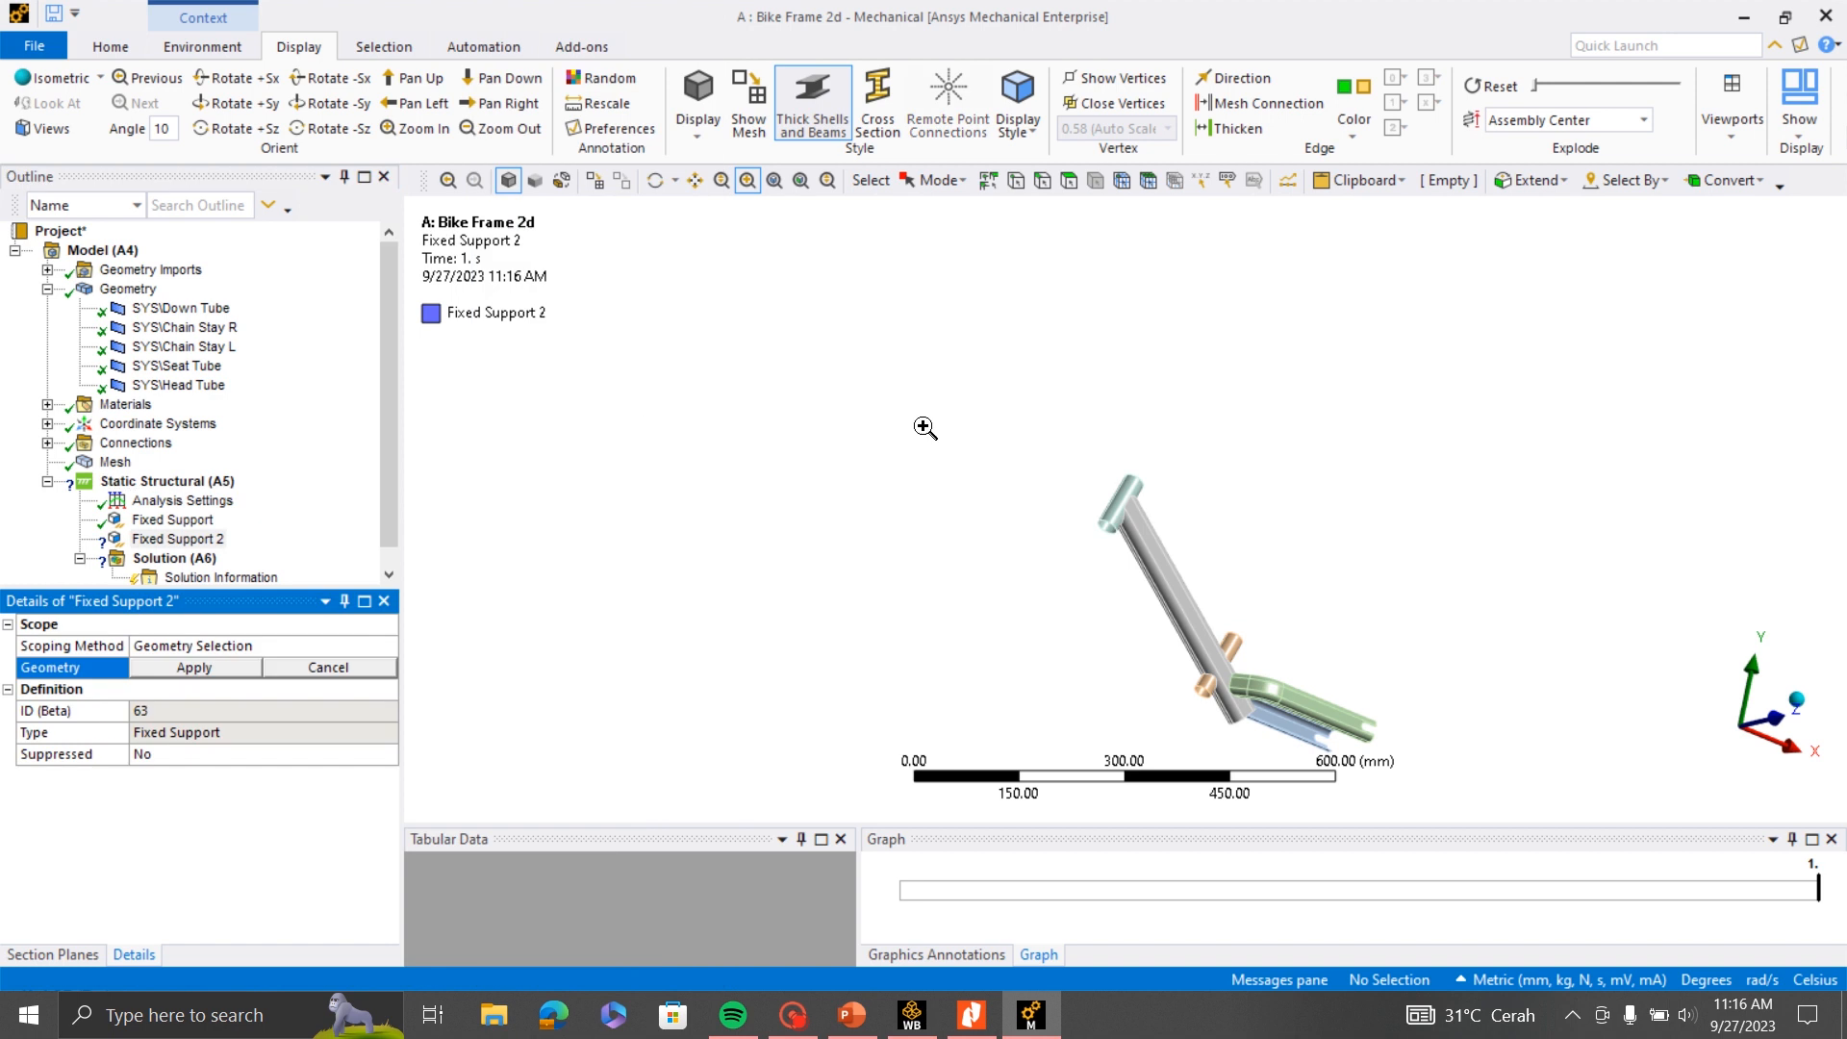
- Scope the second fixed support to the three slot edges at the open end of the blue chain stay
scroll(926, 427, "down", 2)
middle_click_drag(747, 388, 1064, 619)
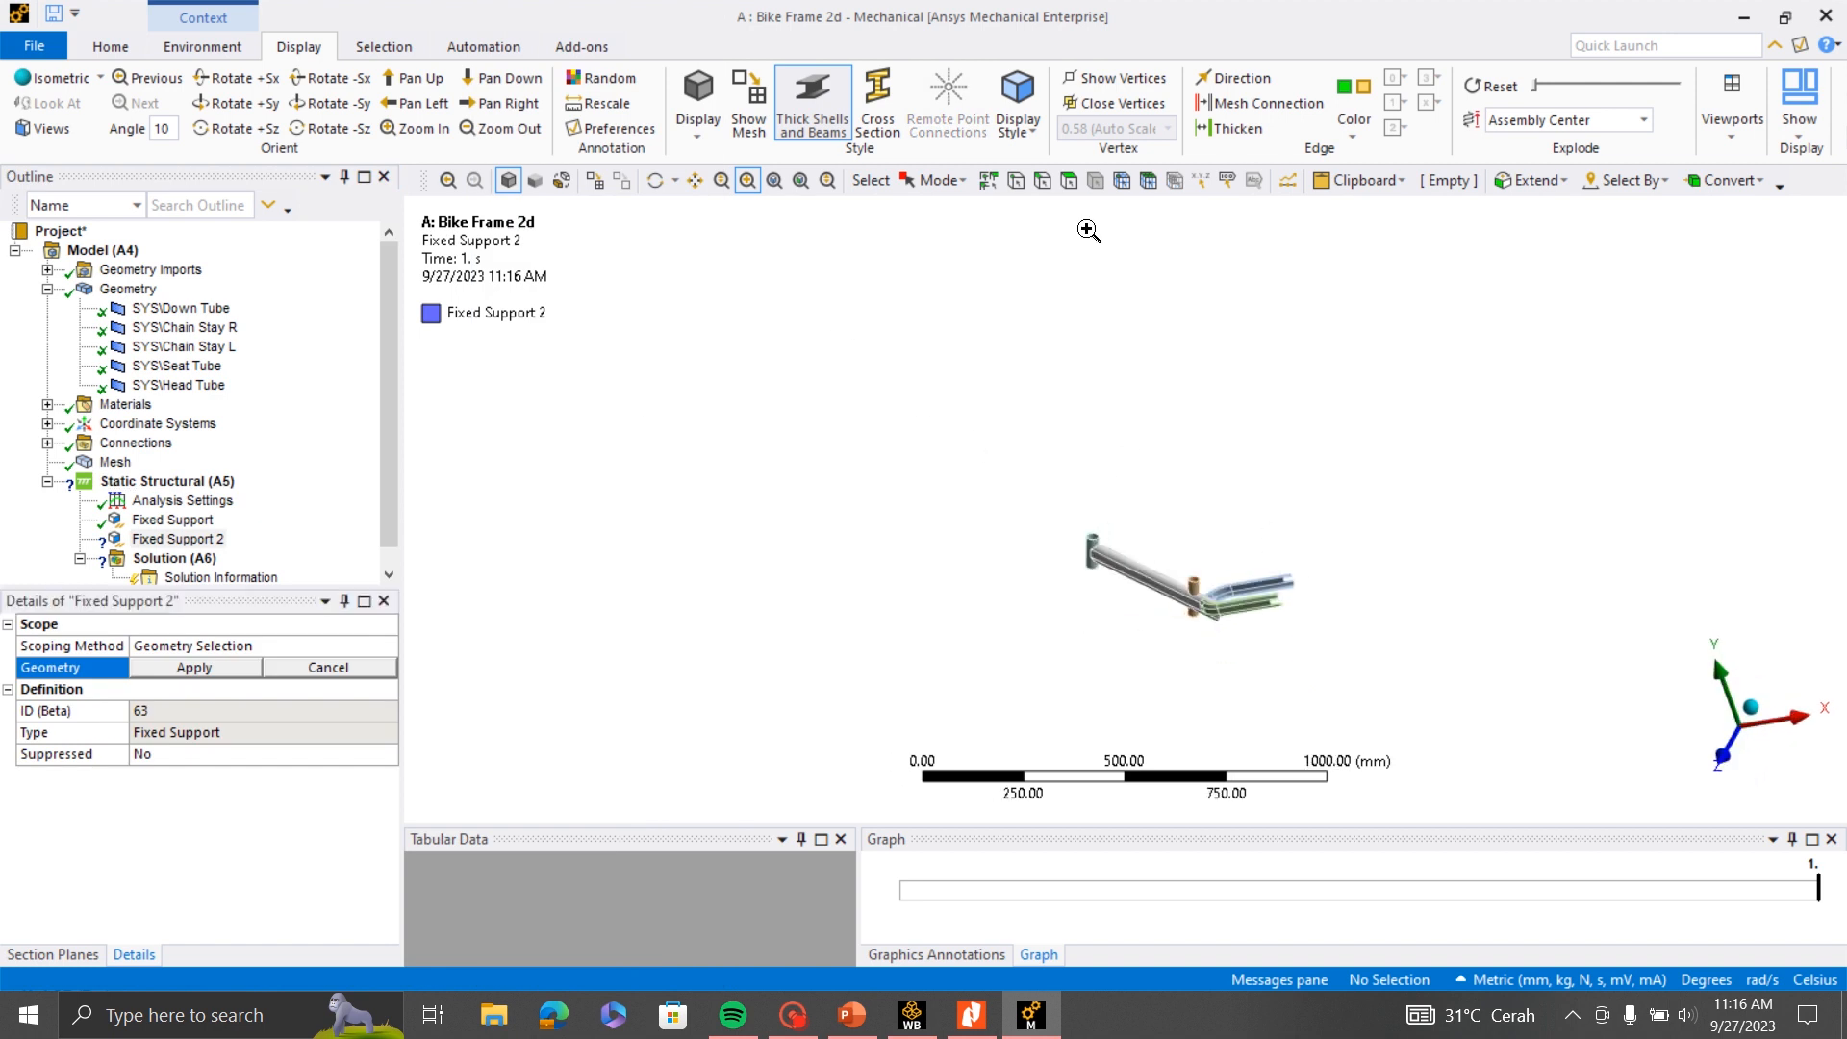
left_click(744, 187)
left_click_drag(1241, 528, 1337, 665)
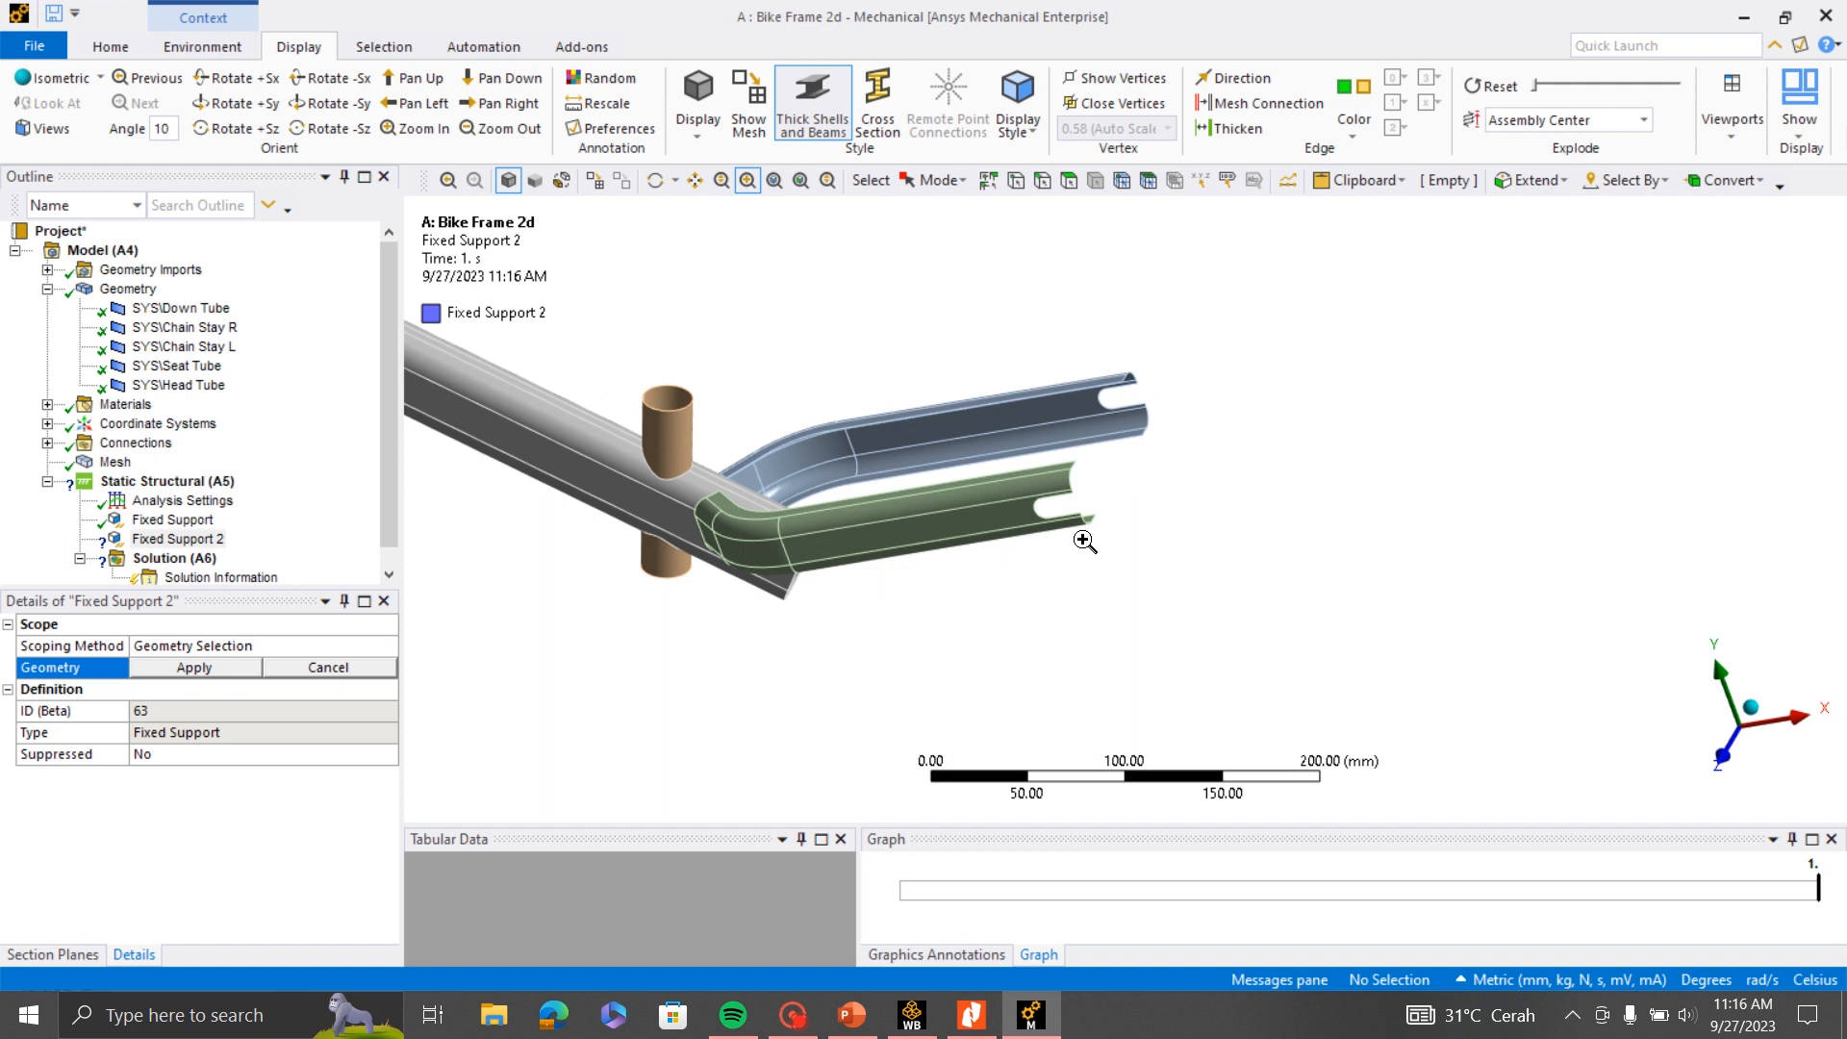
scroll(1084, 542, "up", 2)
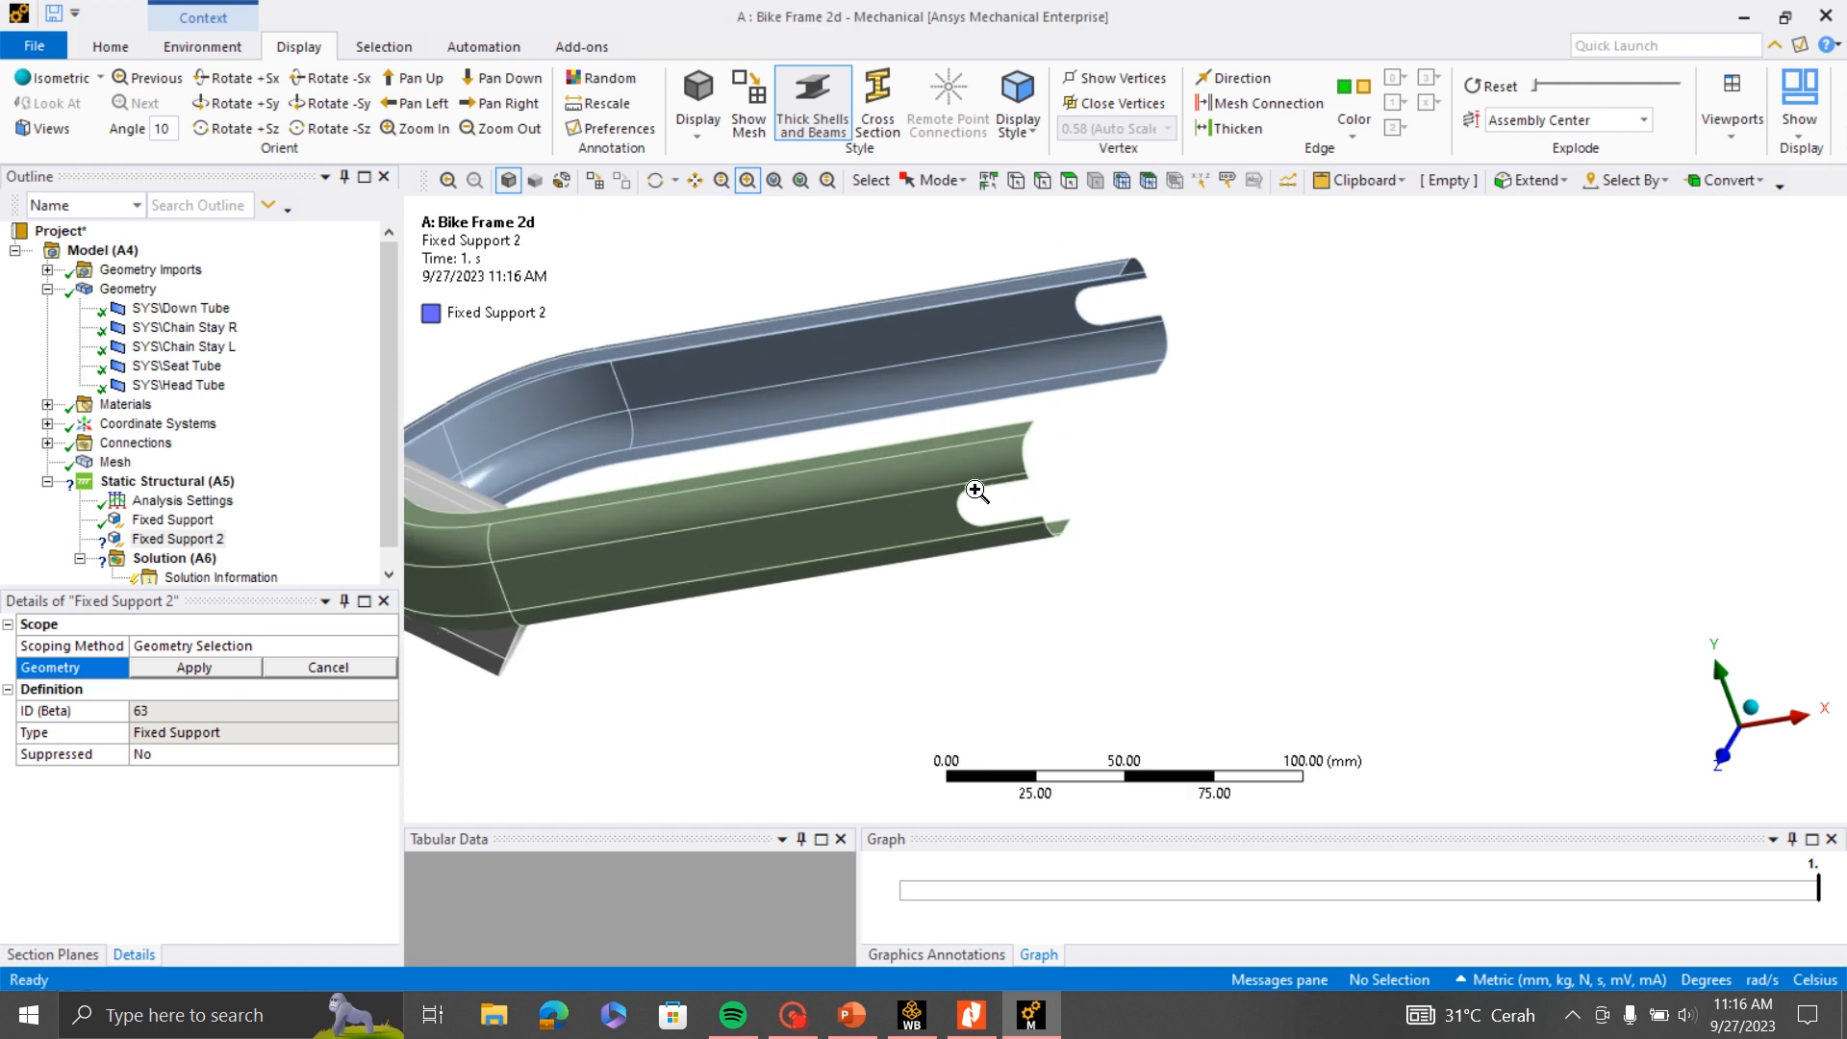
left_click(1042, 179)
left_click(1142, 323)
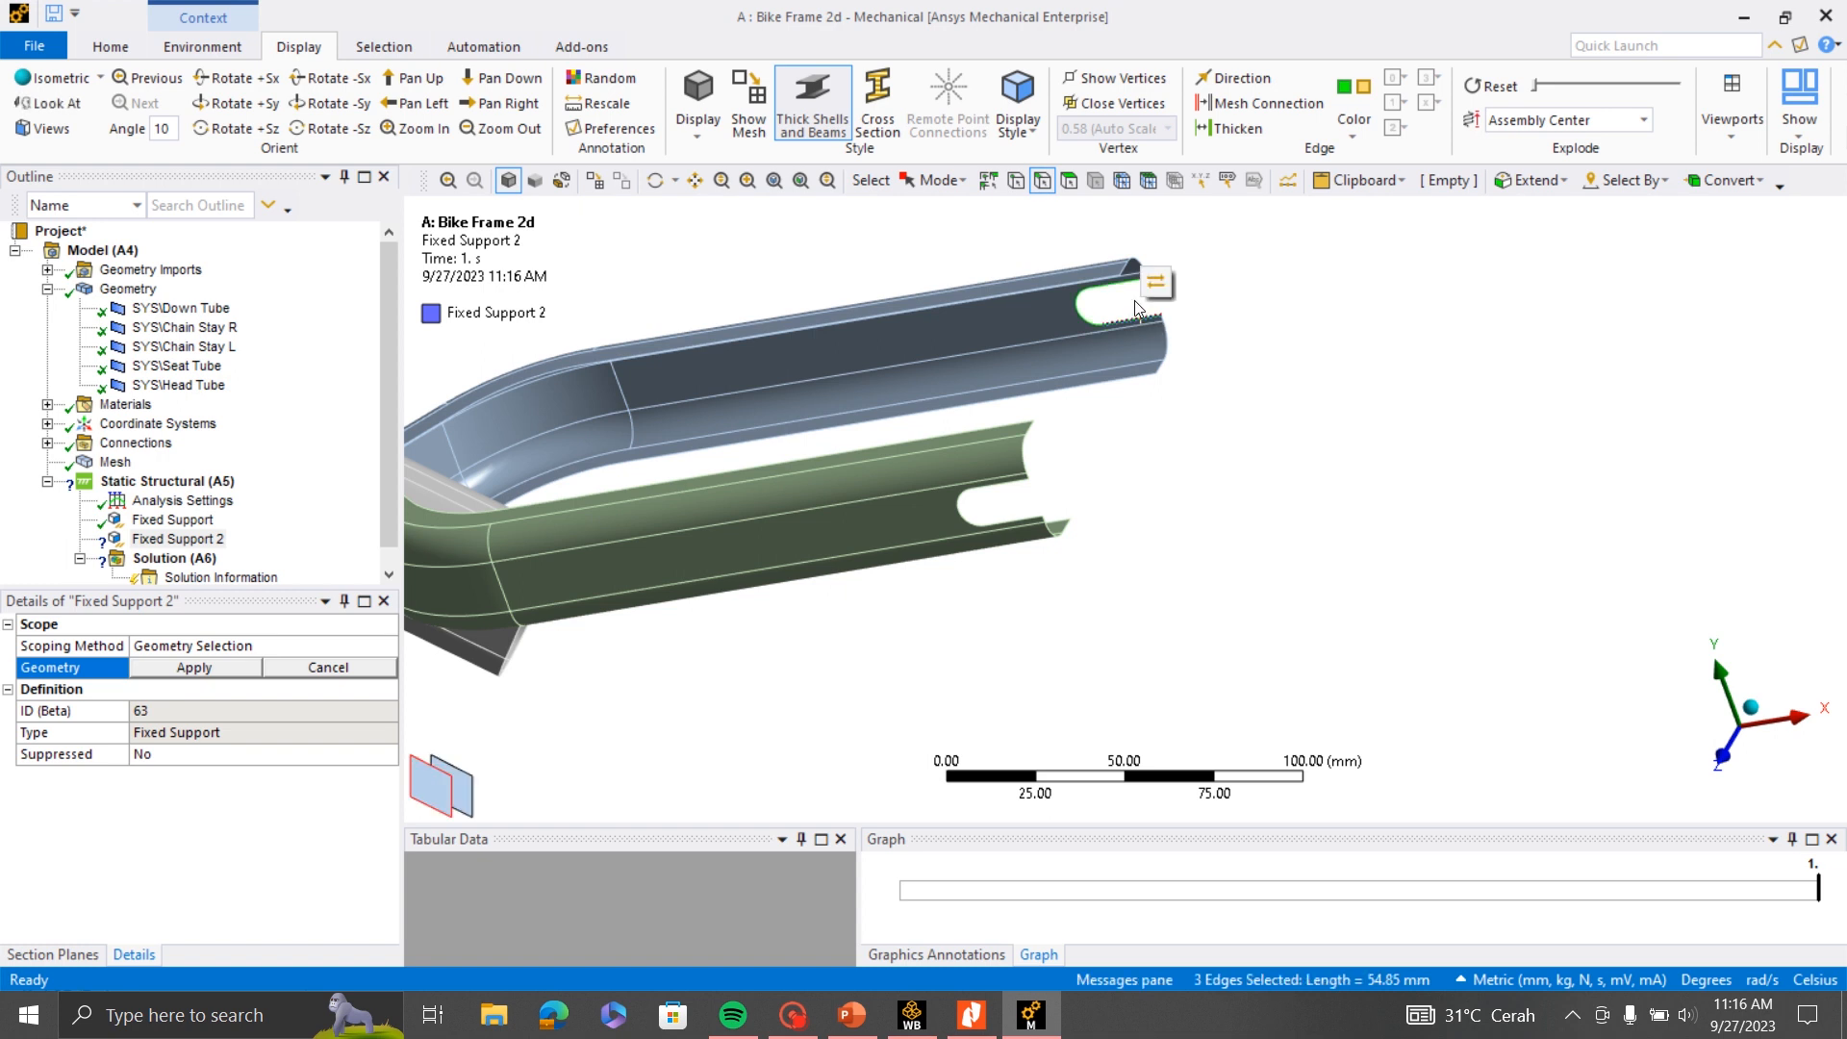
left_click(193, 666)
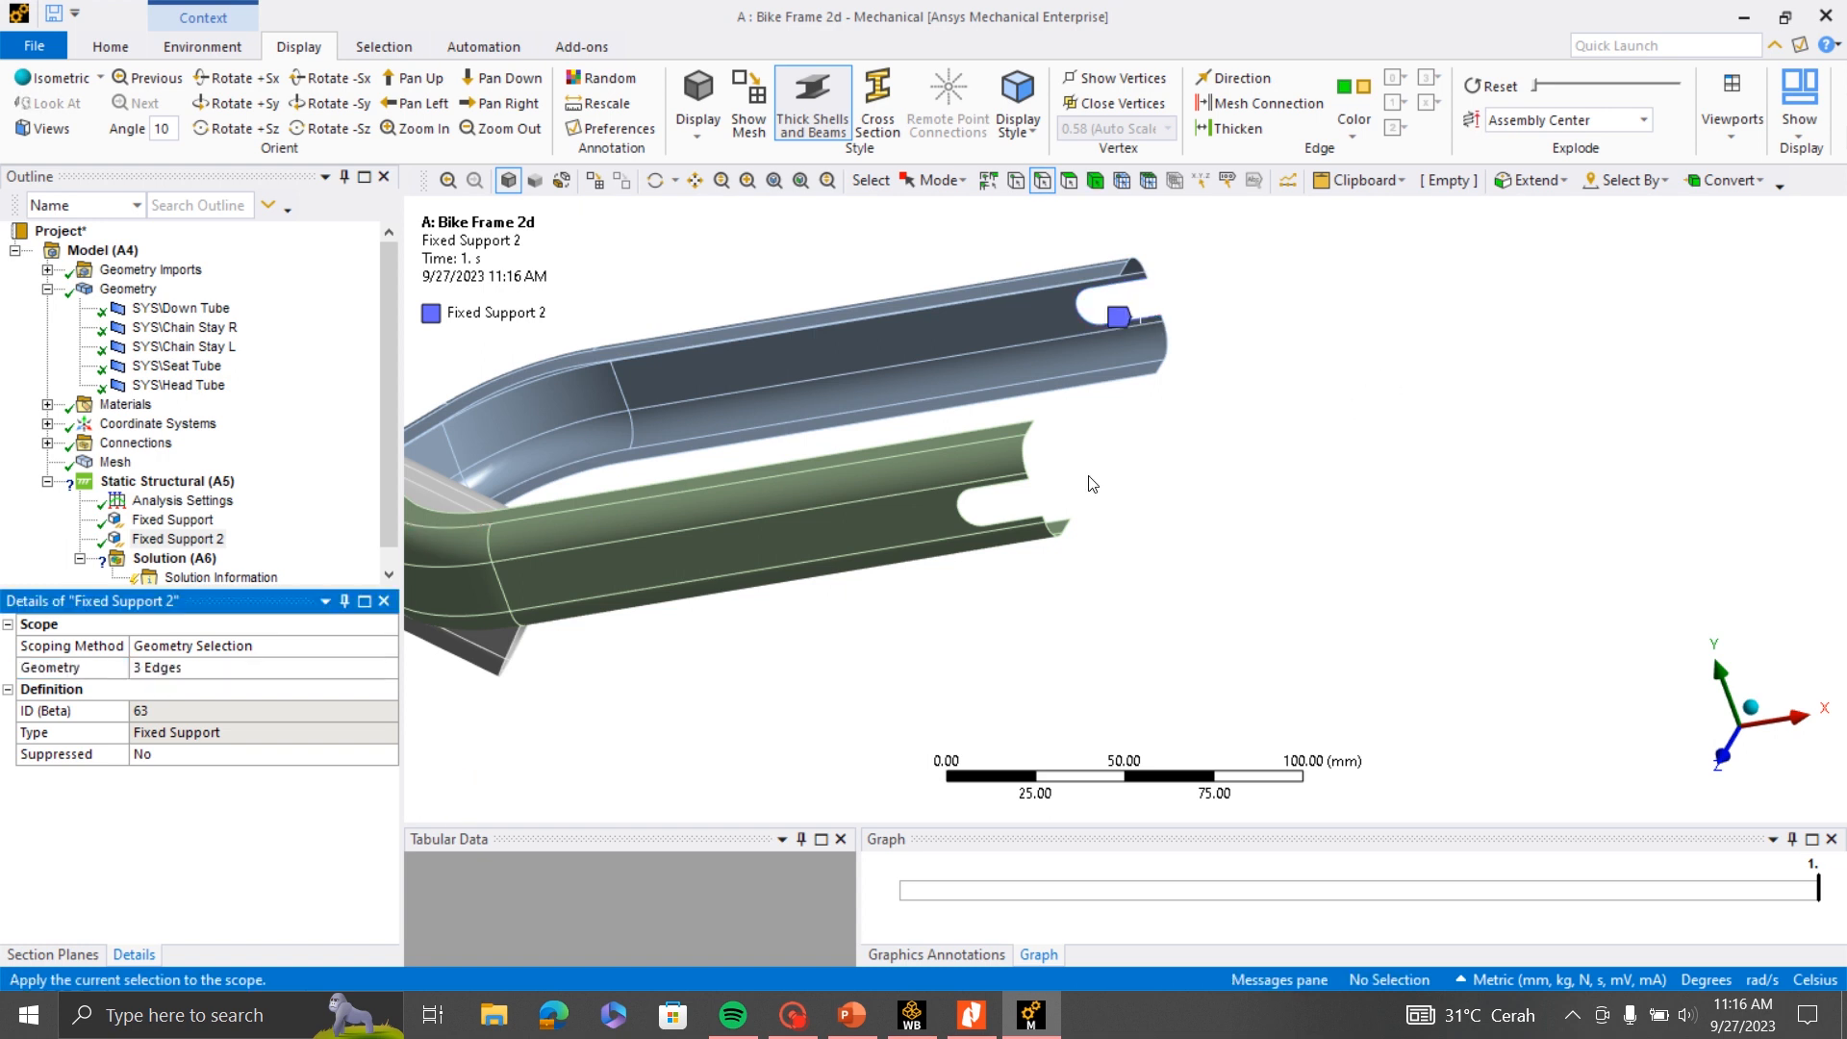
- Add the three slot edges at the green chain stay's open end to the second fixed support's scope
left_click(1010, 525)
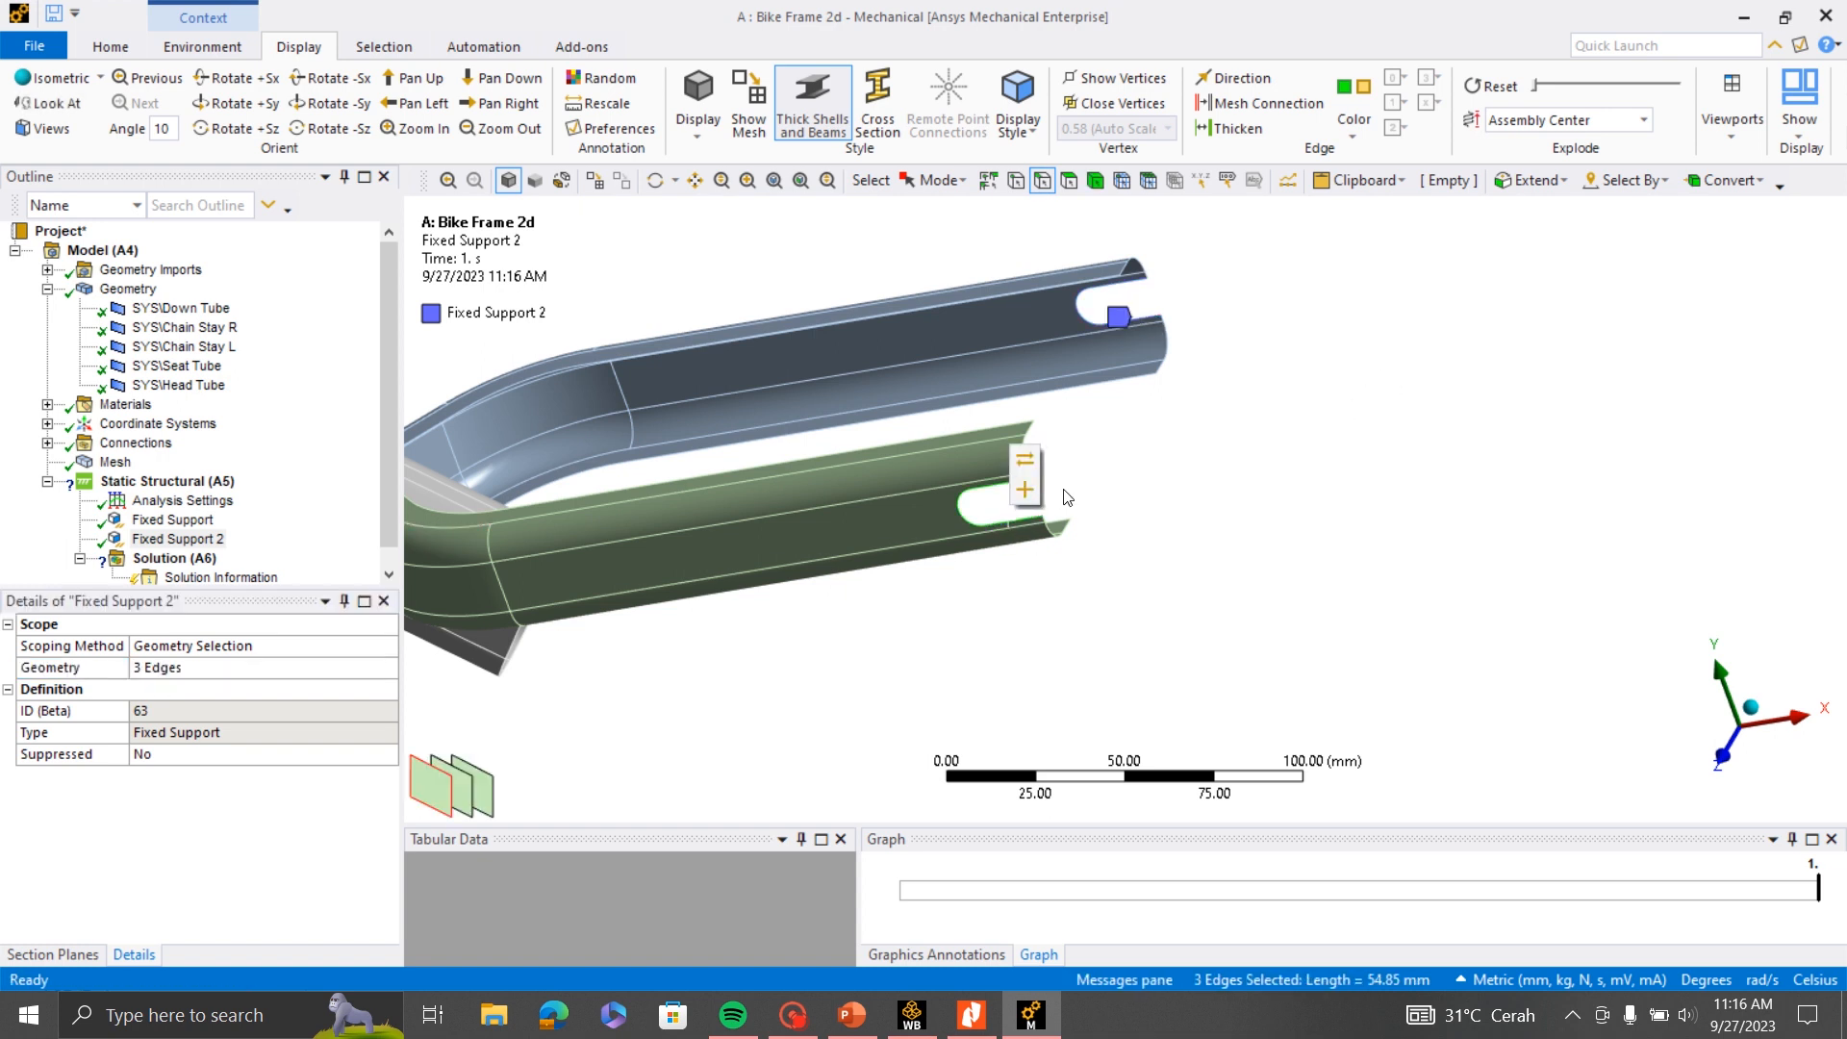
left_click(1024, 490)
scroll(1133, 613, "down", 2)
scroll(1133, 613, "down", 2)
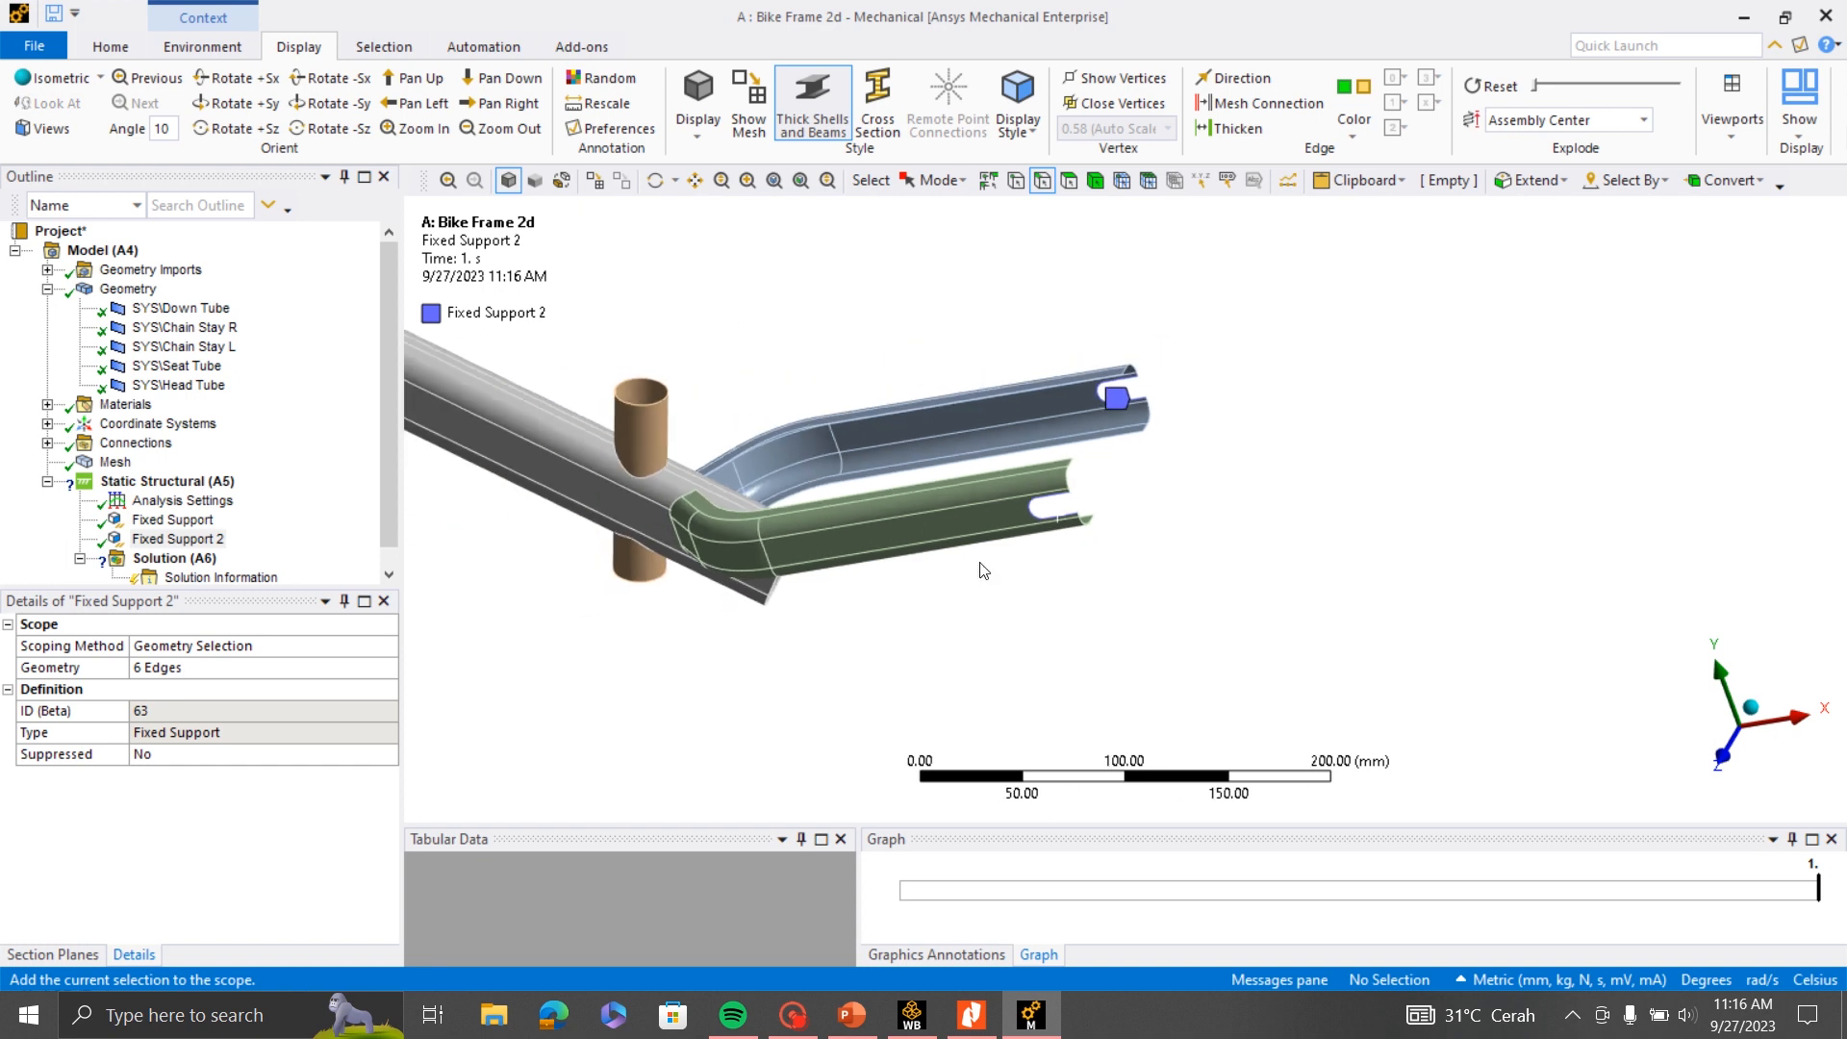
scroll(1164, 497, "down", 1)
middle_click_drag(1164, 497, 999, 528)
scroll(1014, 616, "up", 4)
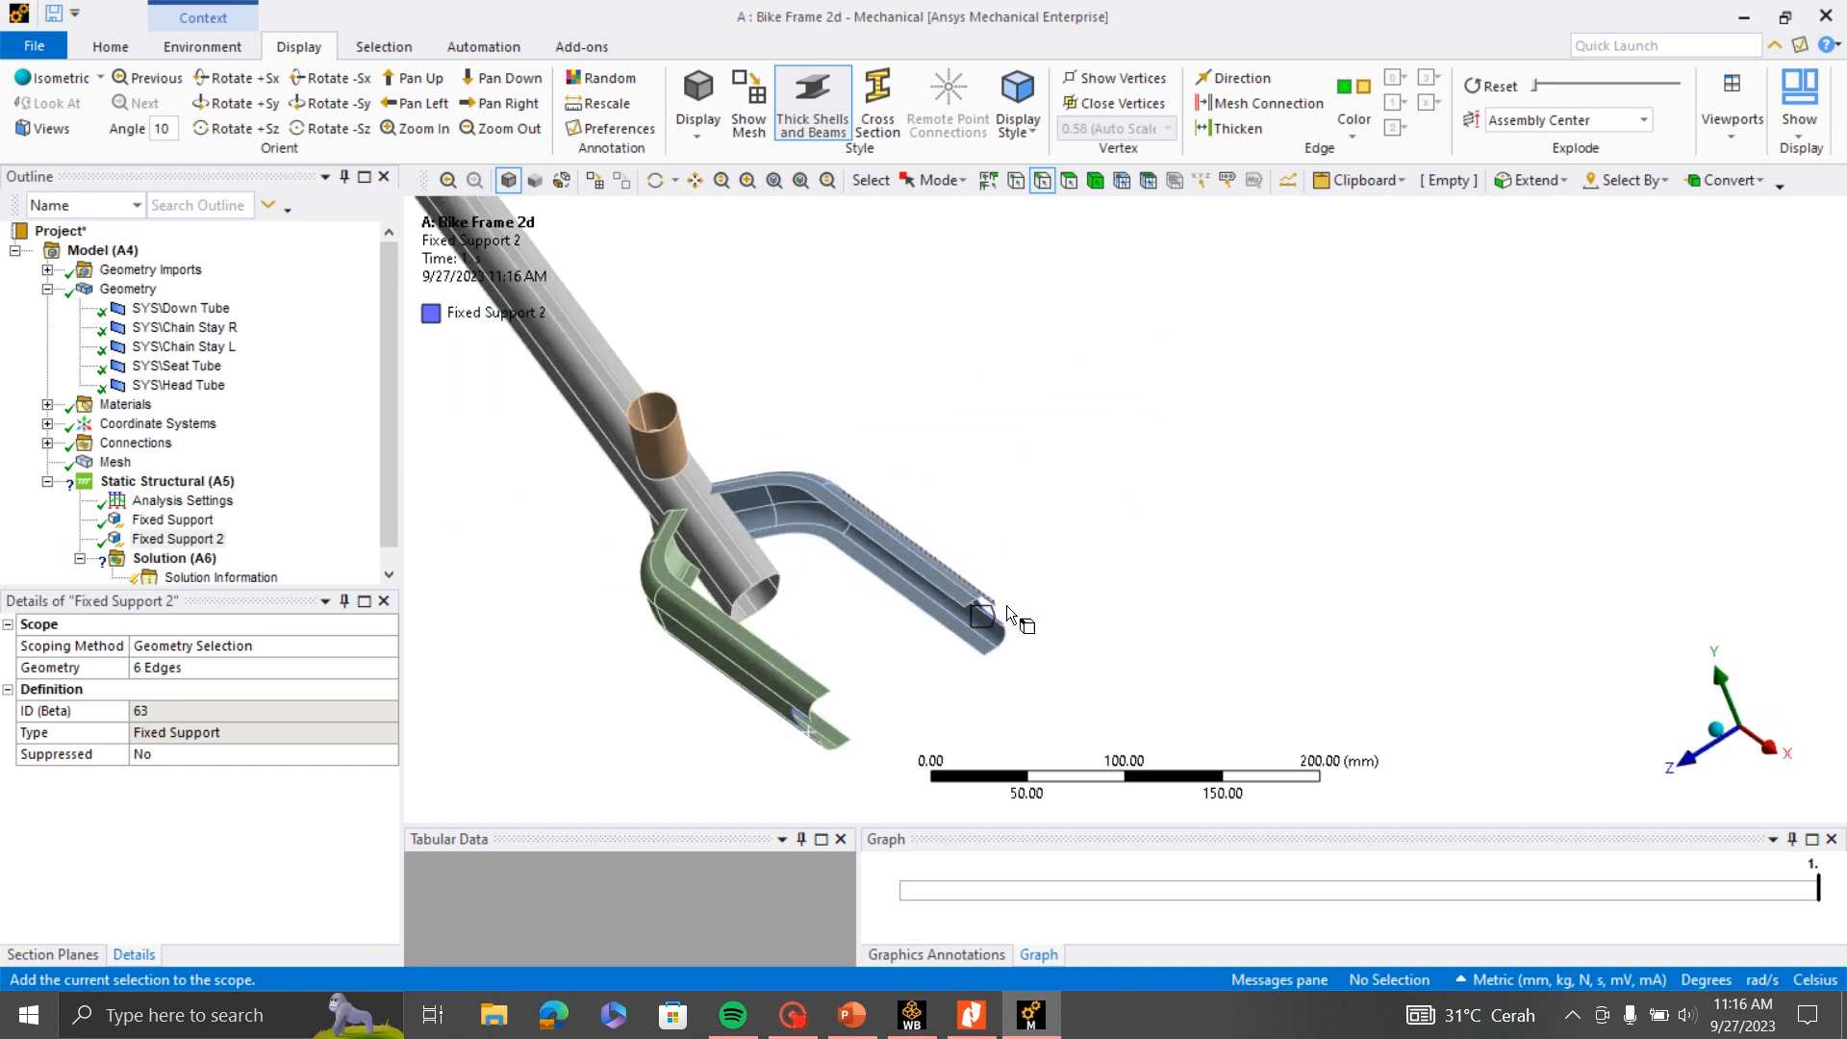
middle_click_drag(1117, 581, 1488, 478)
scroll(1308, 525, "down", 3)
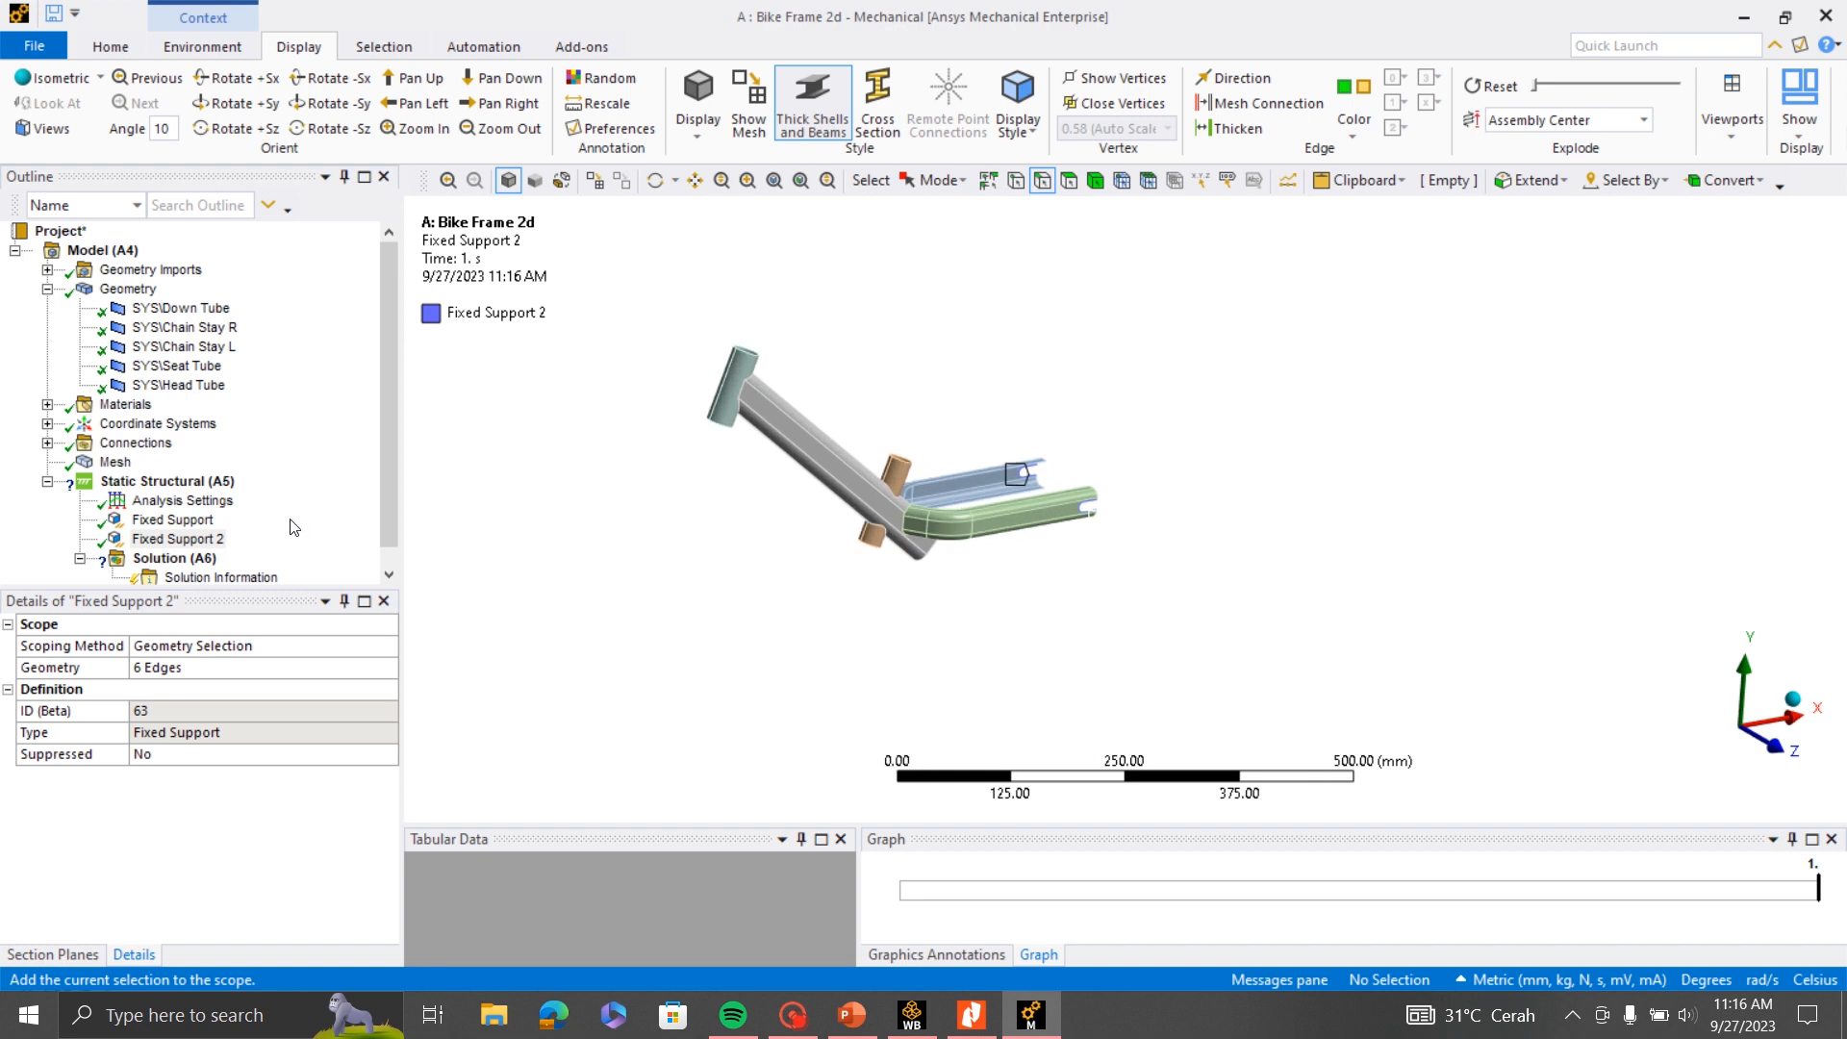
- Insert a Force into the Static Structural environment and scope it to the Seat Tube's upper circular edge
right_click(200, 481)
mouse_move(257, 492)
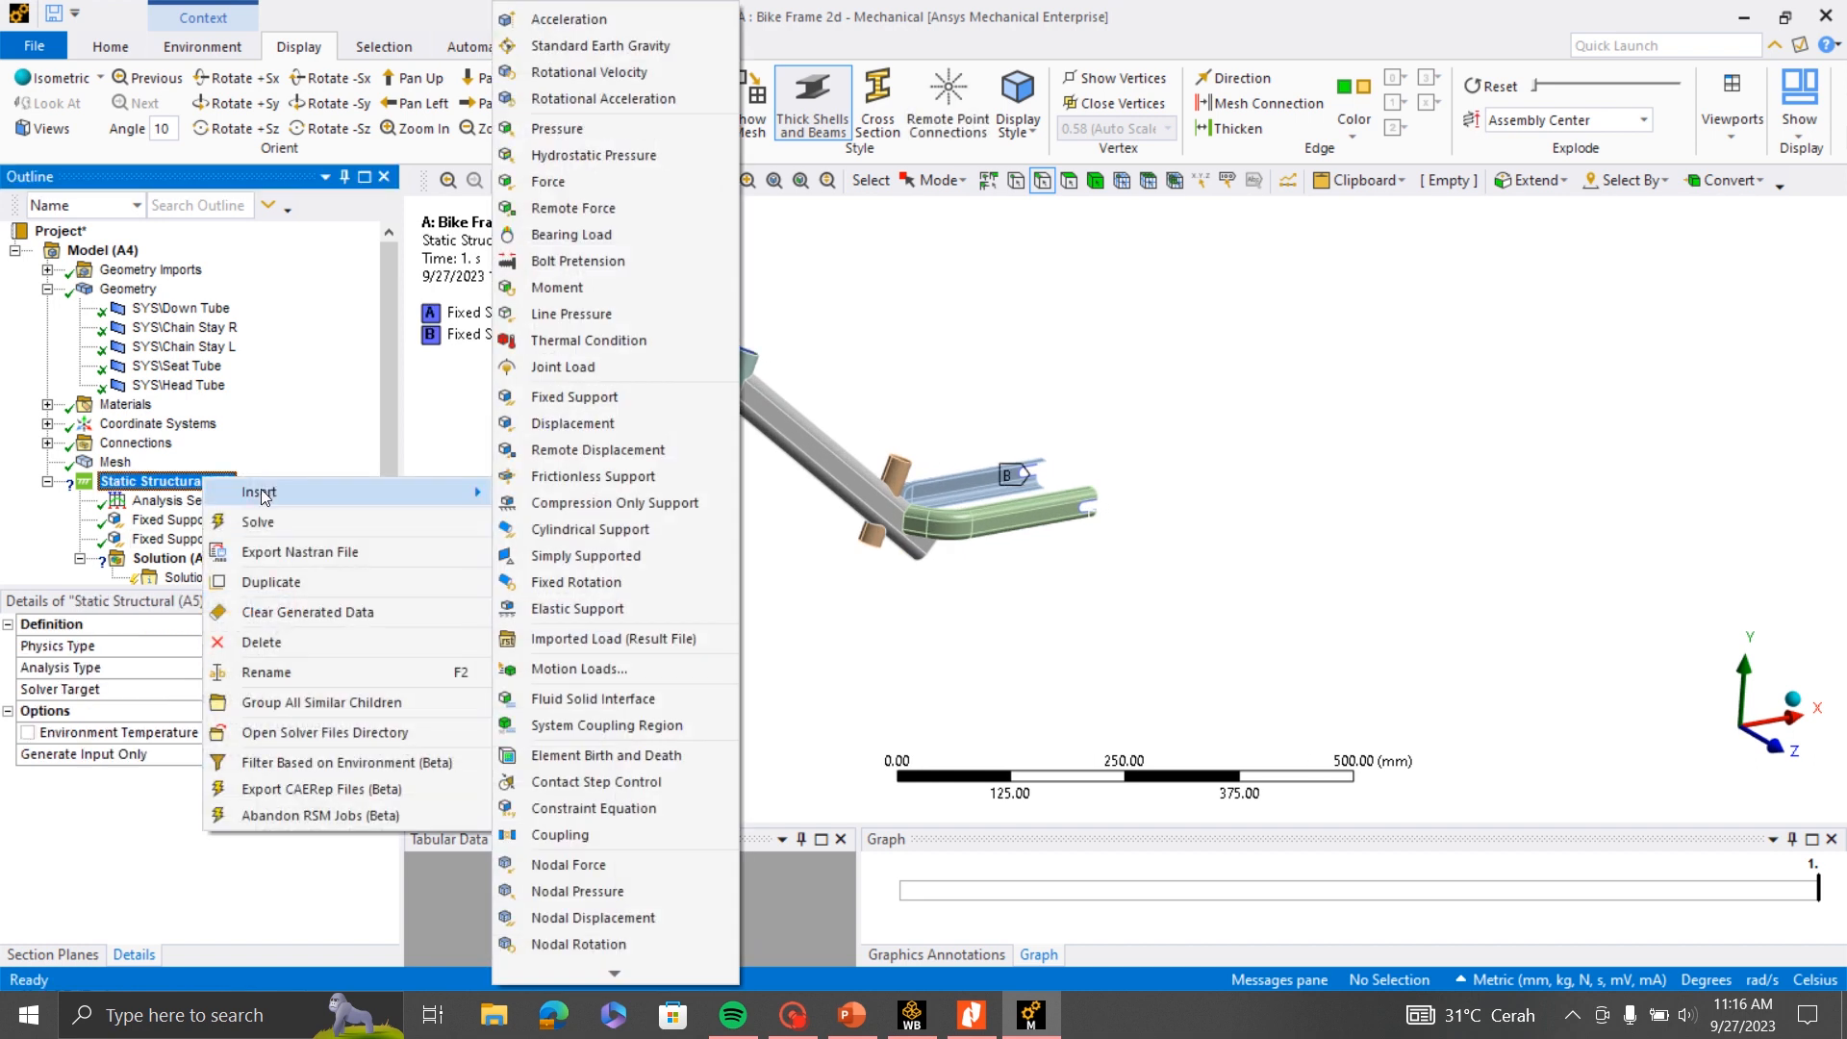
left_click(579, 182)
middle_click_drag(1078, 520, 1106, 472)
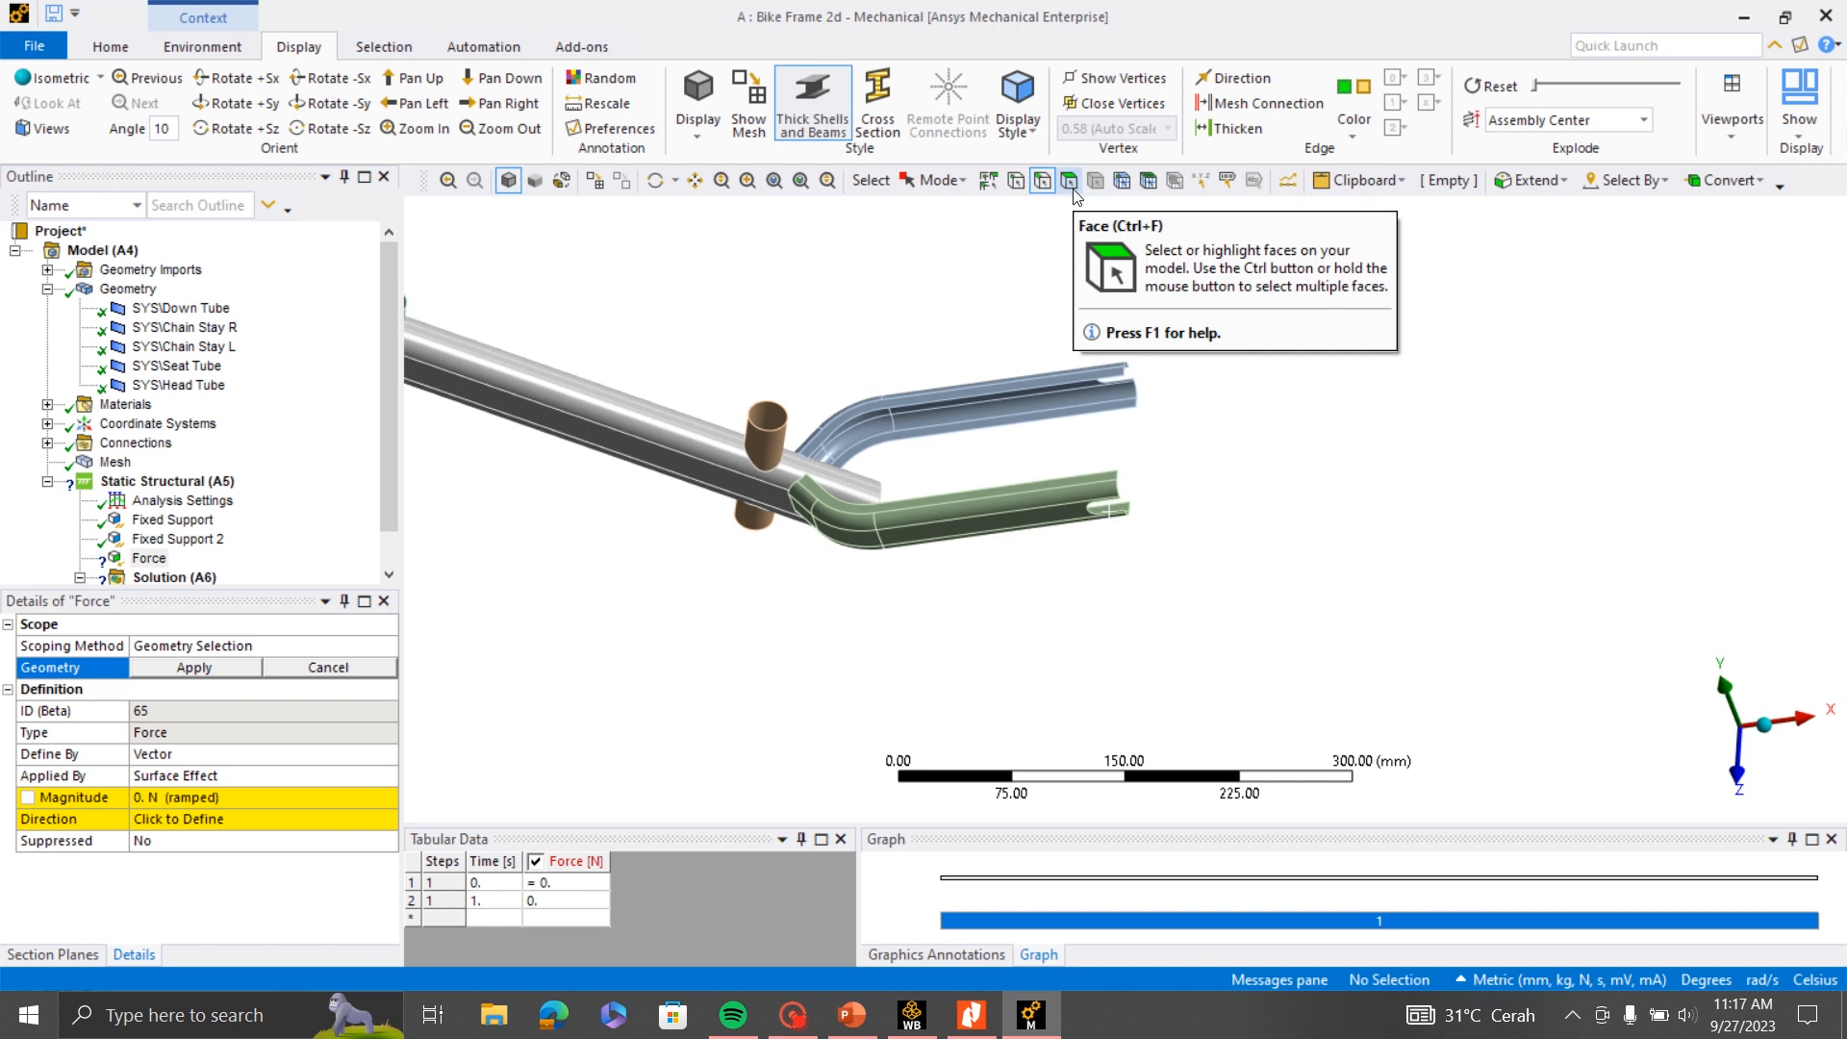
scroll(748, 433, "up", 3)
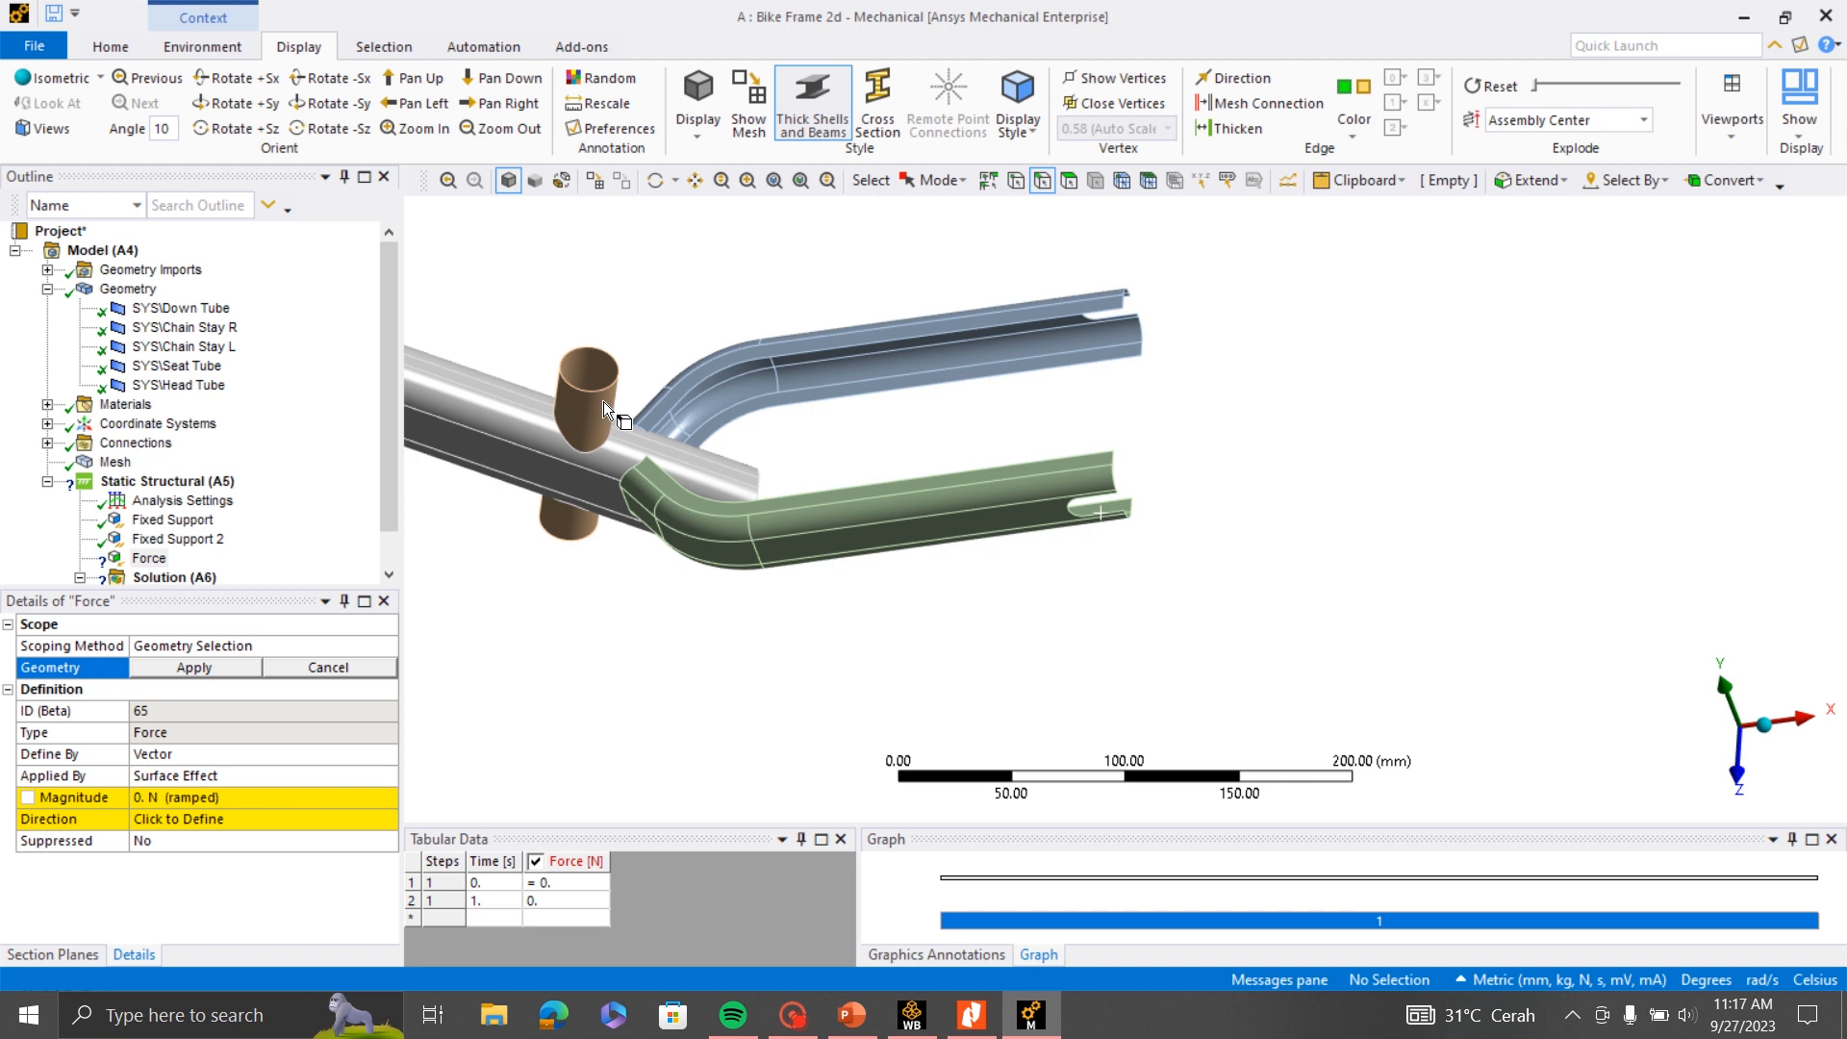
left_click(597, 384)
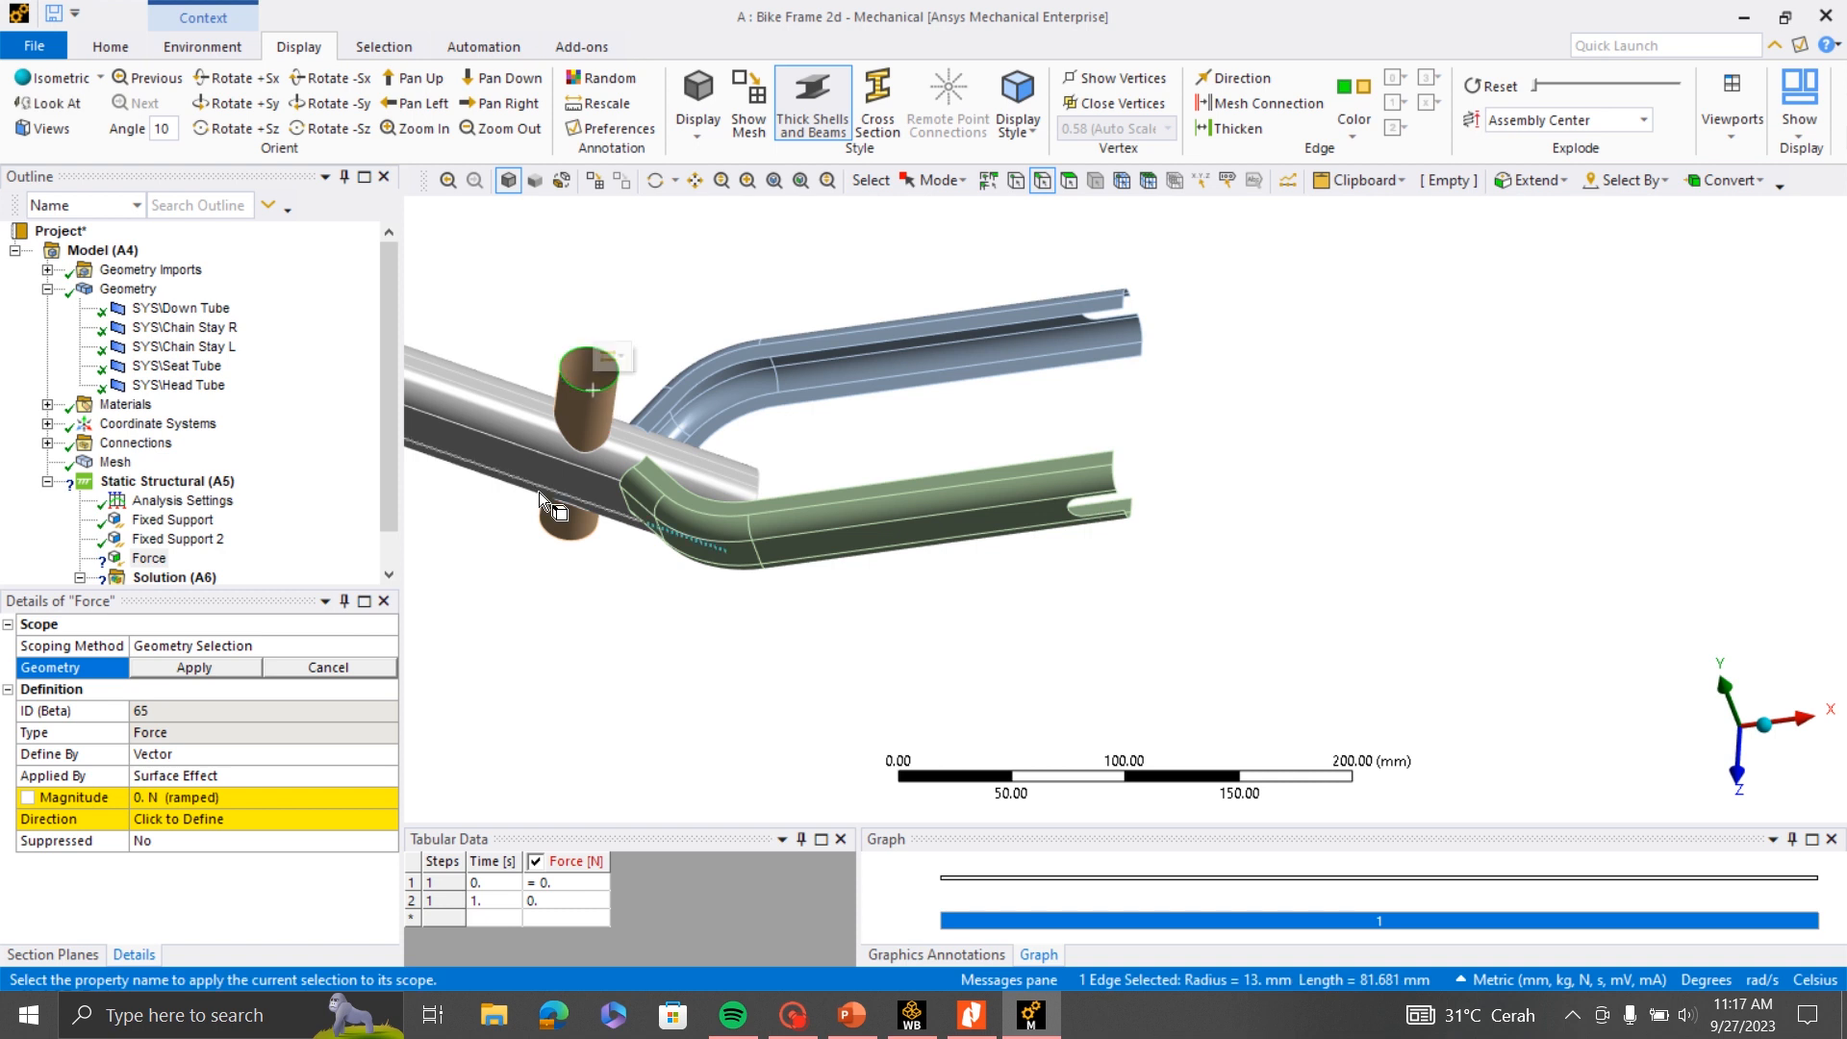
left_click(186, 667)
- Set the force magnitude on the Seat Tube edge to 700 N
scroll(1482, 481, "down", 5)
middle_click_drag(1427, 513, 1462, 451)
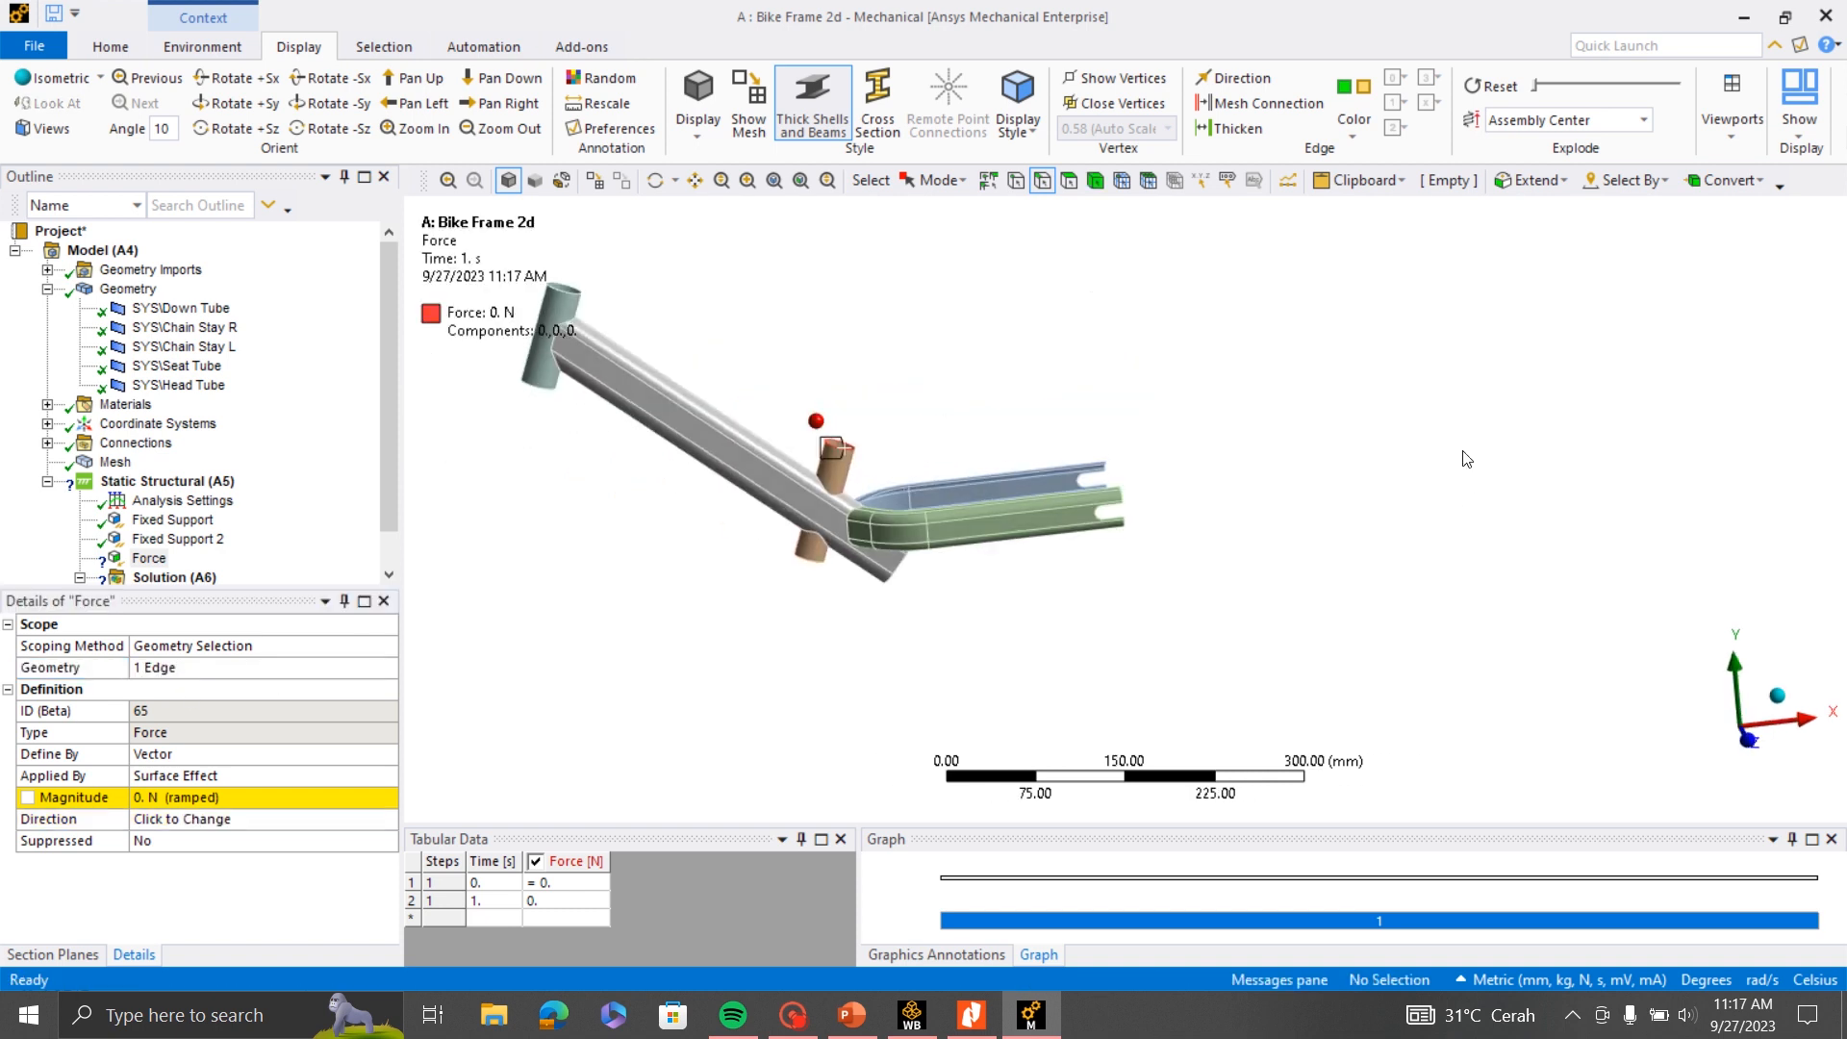
left_click(173, 795)
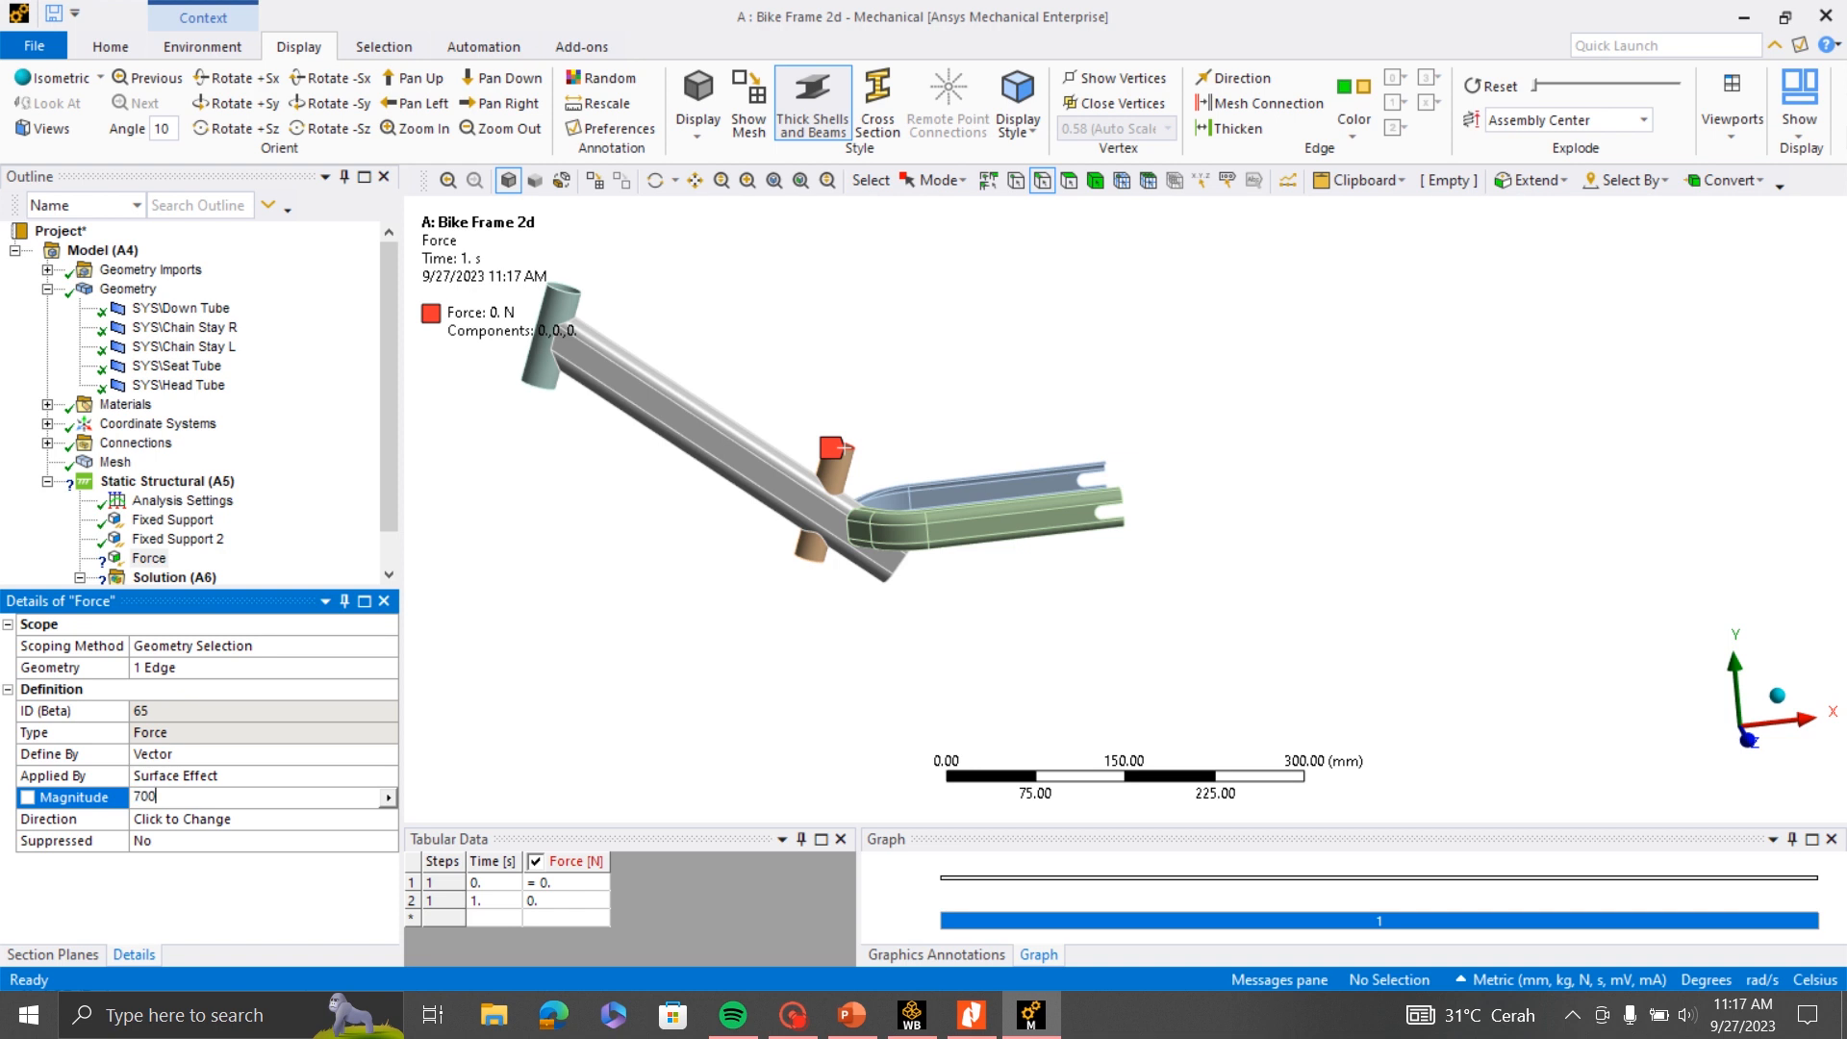
type("700")
key("Return")
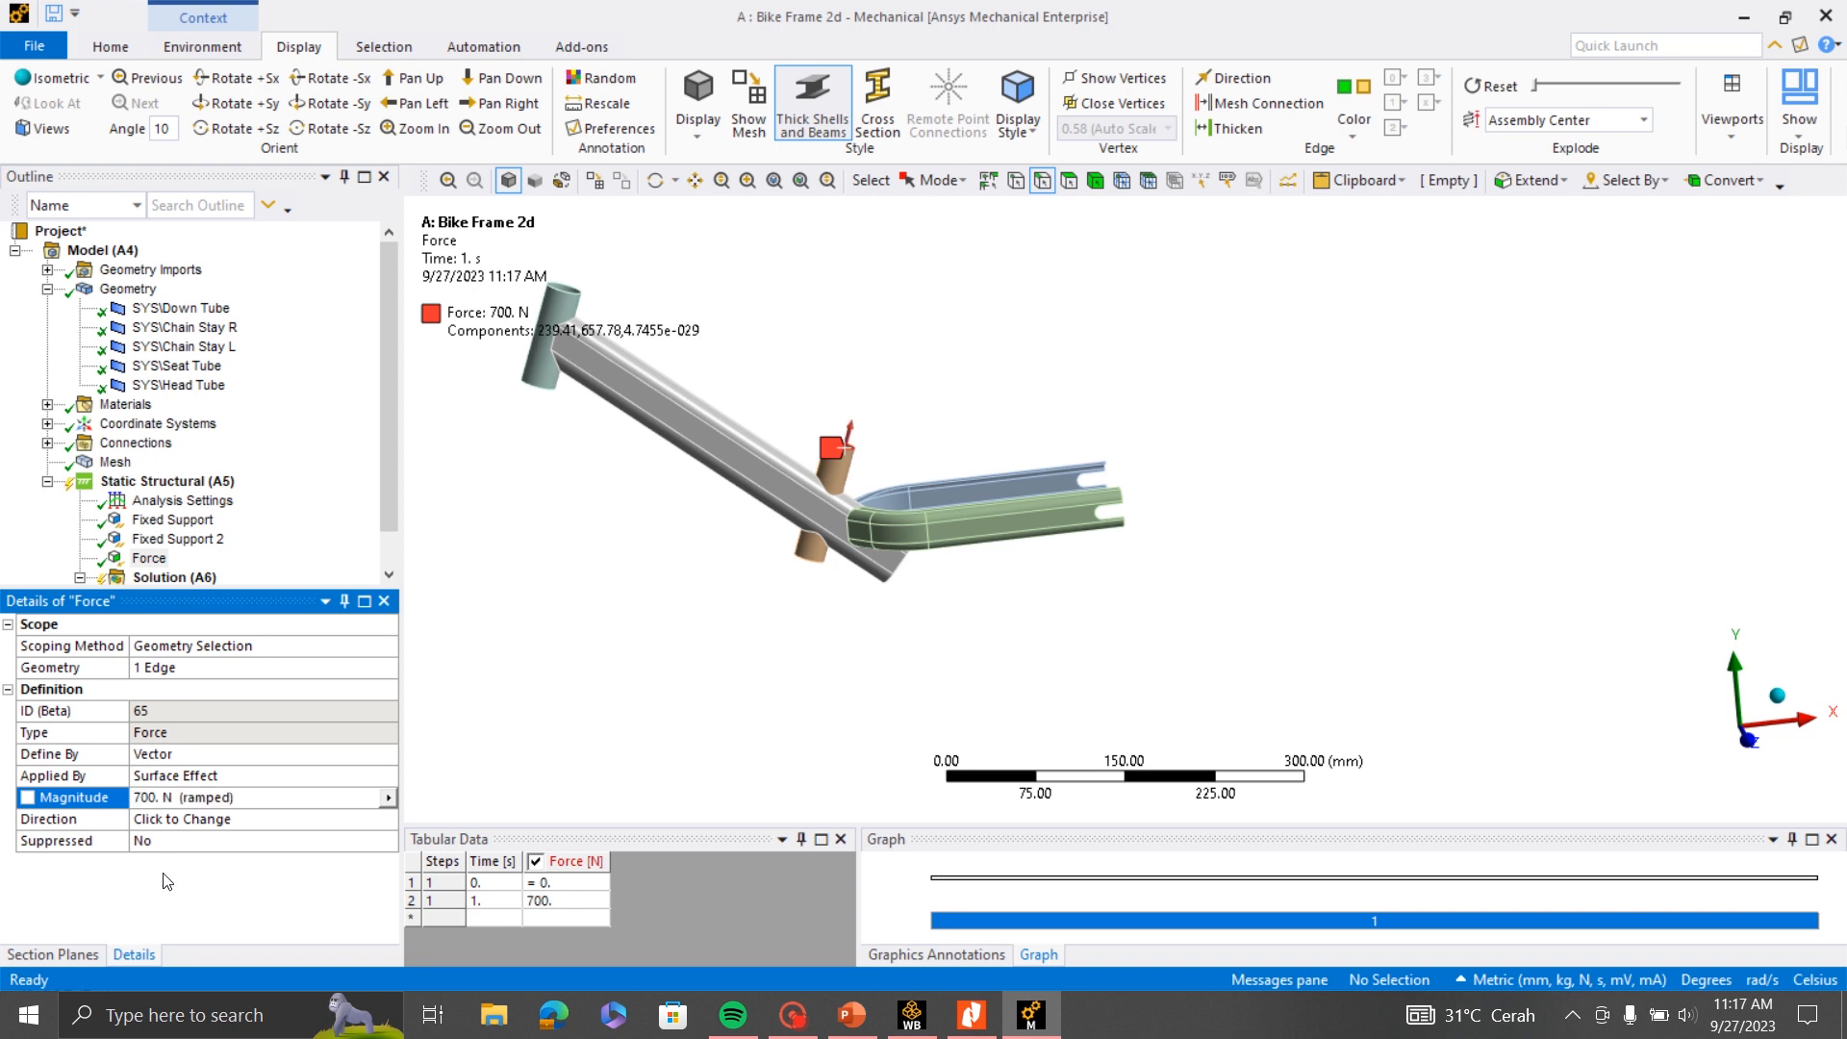
- Examine the direction of the force arrow on the Seat Tube from several viewpoints
middle_click_drag(957, 585, 953, 638)
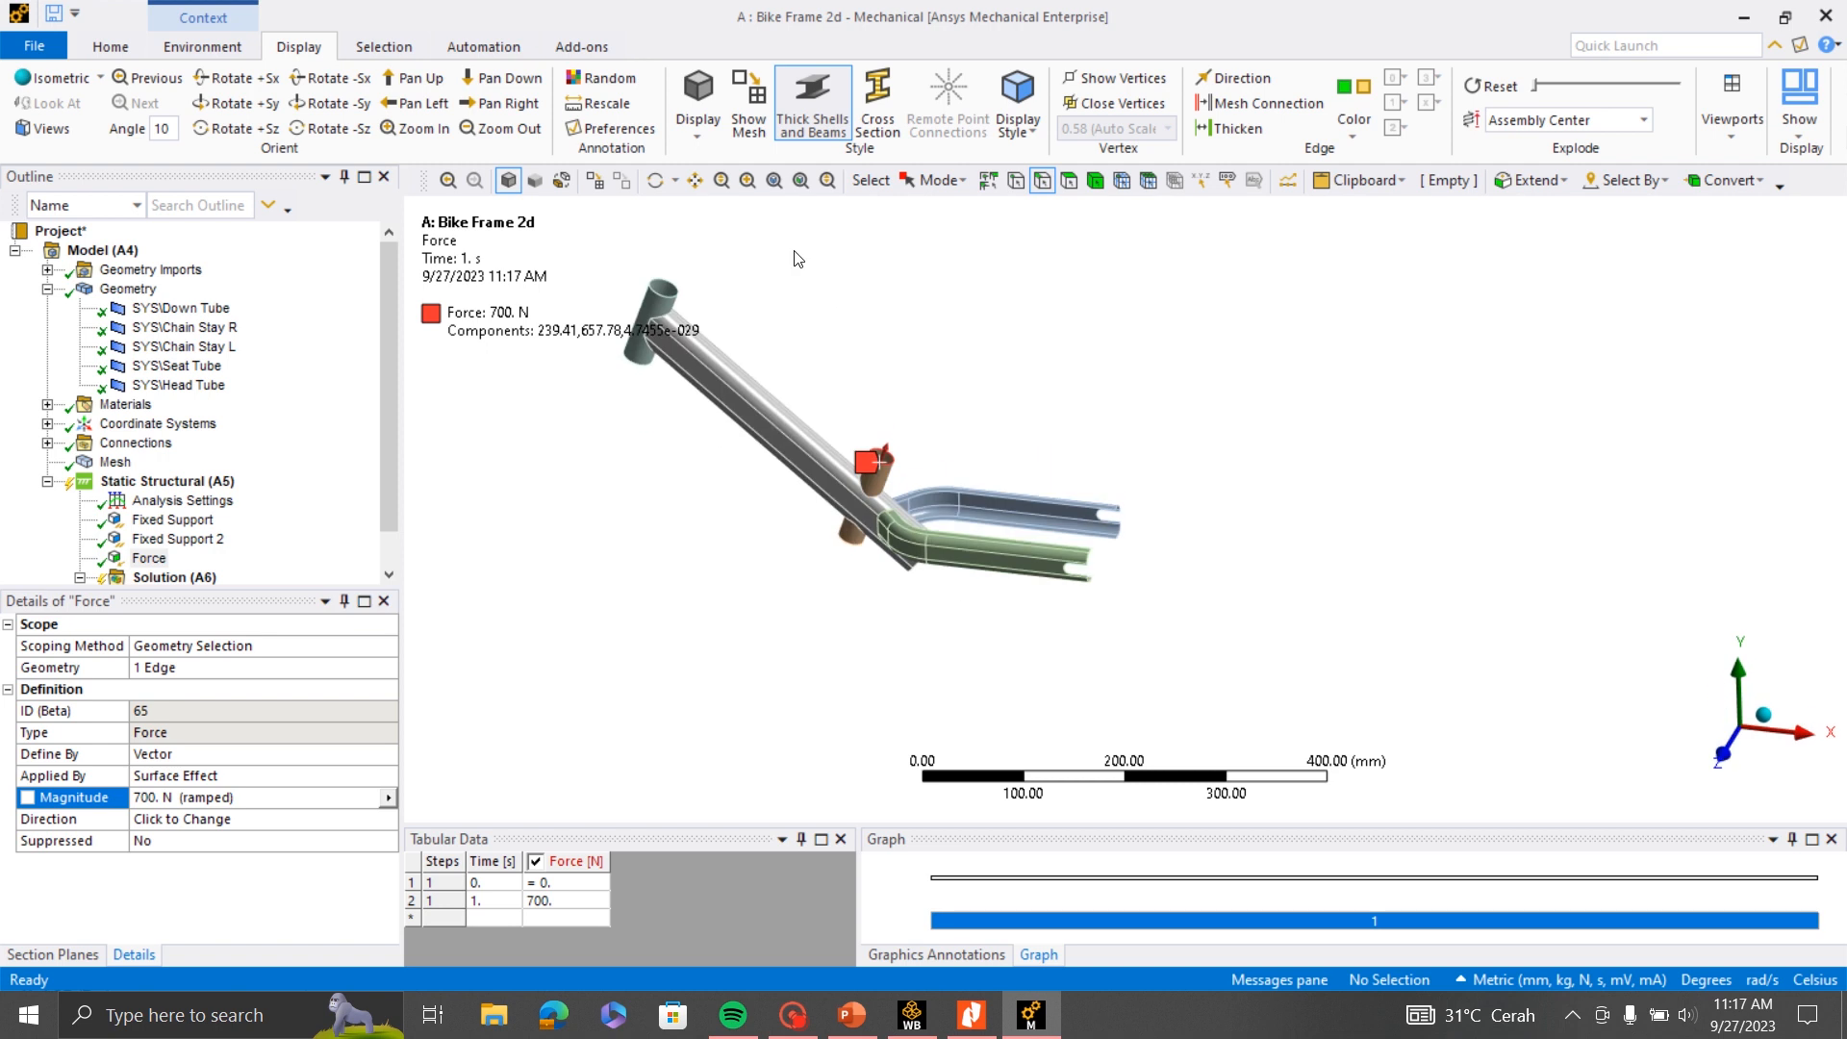
left_click(748, 180)
mouse_move(601, 222)
left_mouse_down()
mouse_move(921, 530)
mouse_move(591, 215)
left_mouse_up()
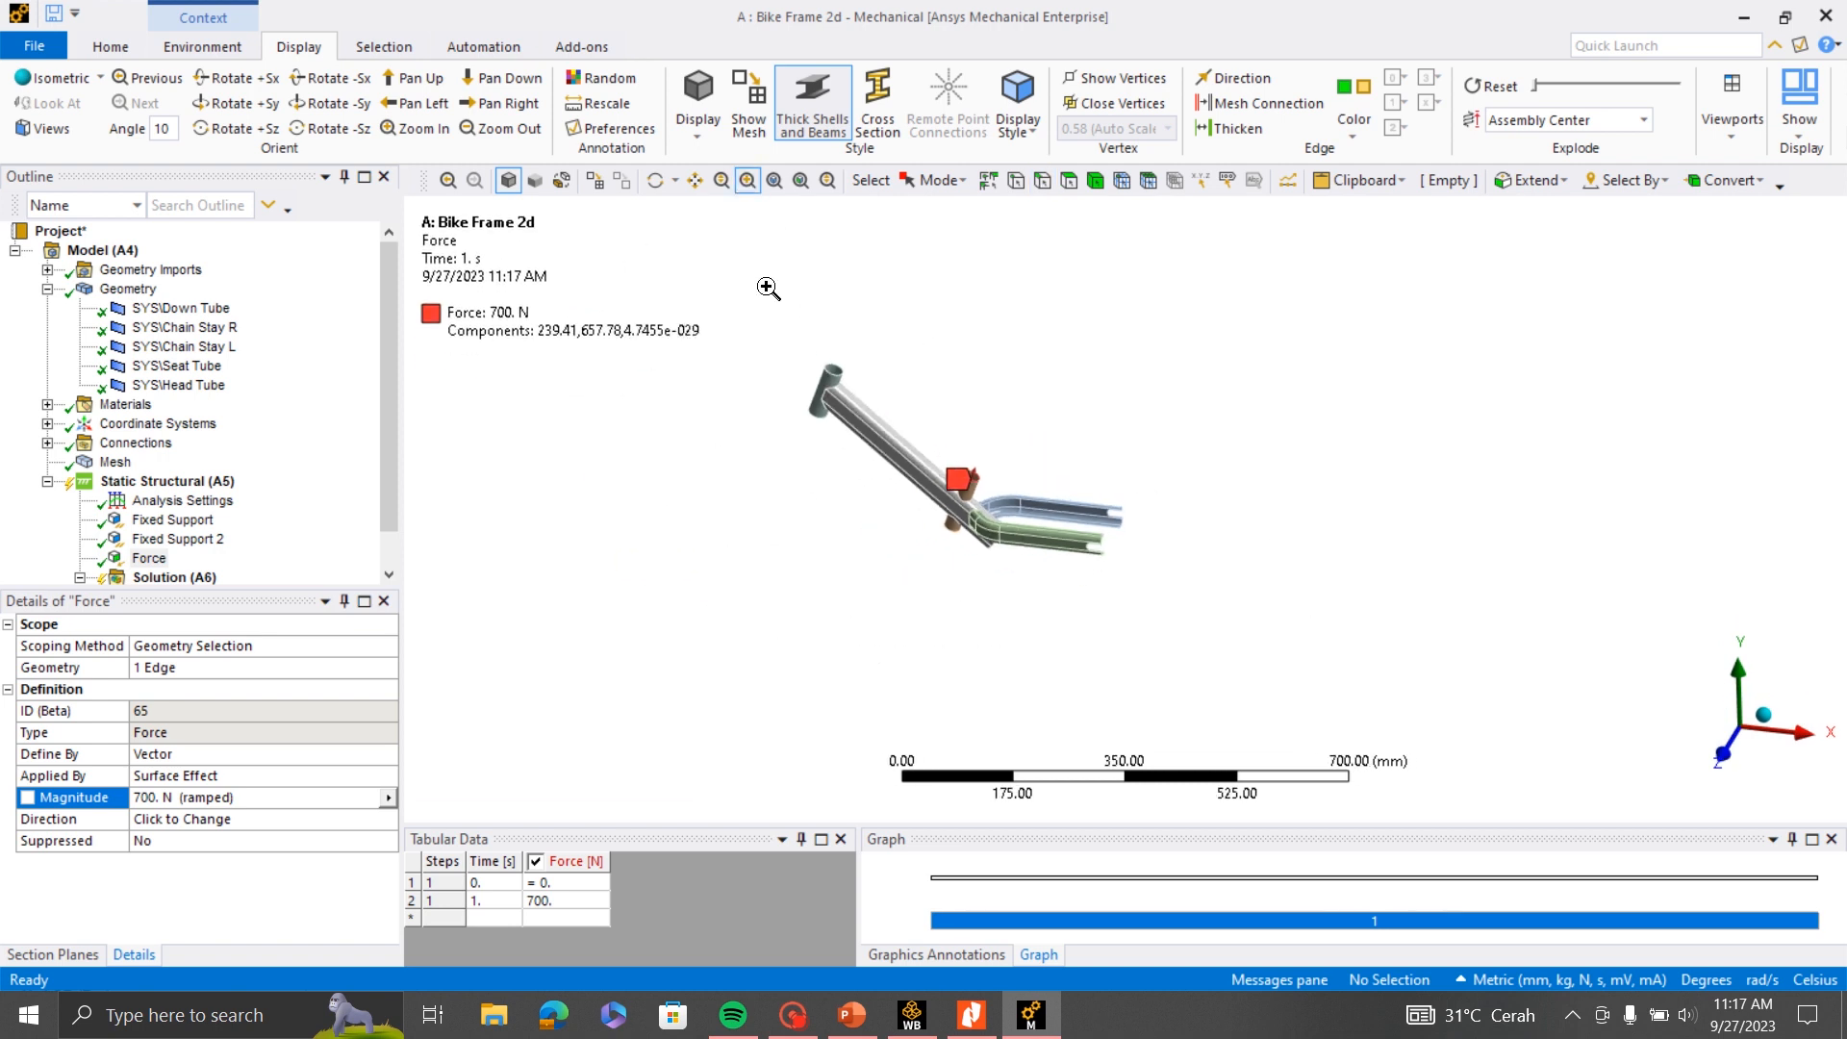
left_click_drag(760, 289, 1278, 691)
scroll(920, 487, "up", 6)
scroll(1373, 697, "down", 3)
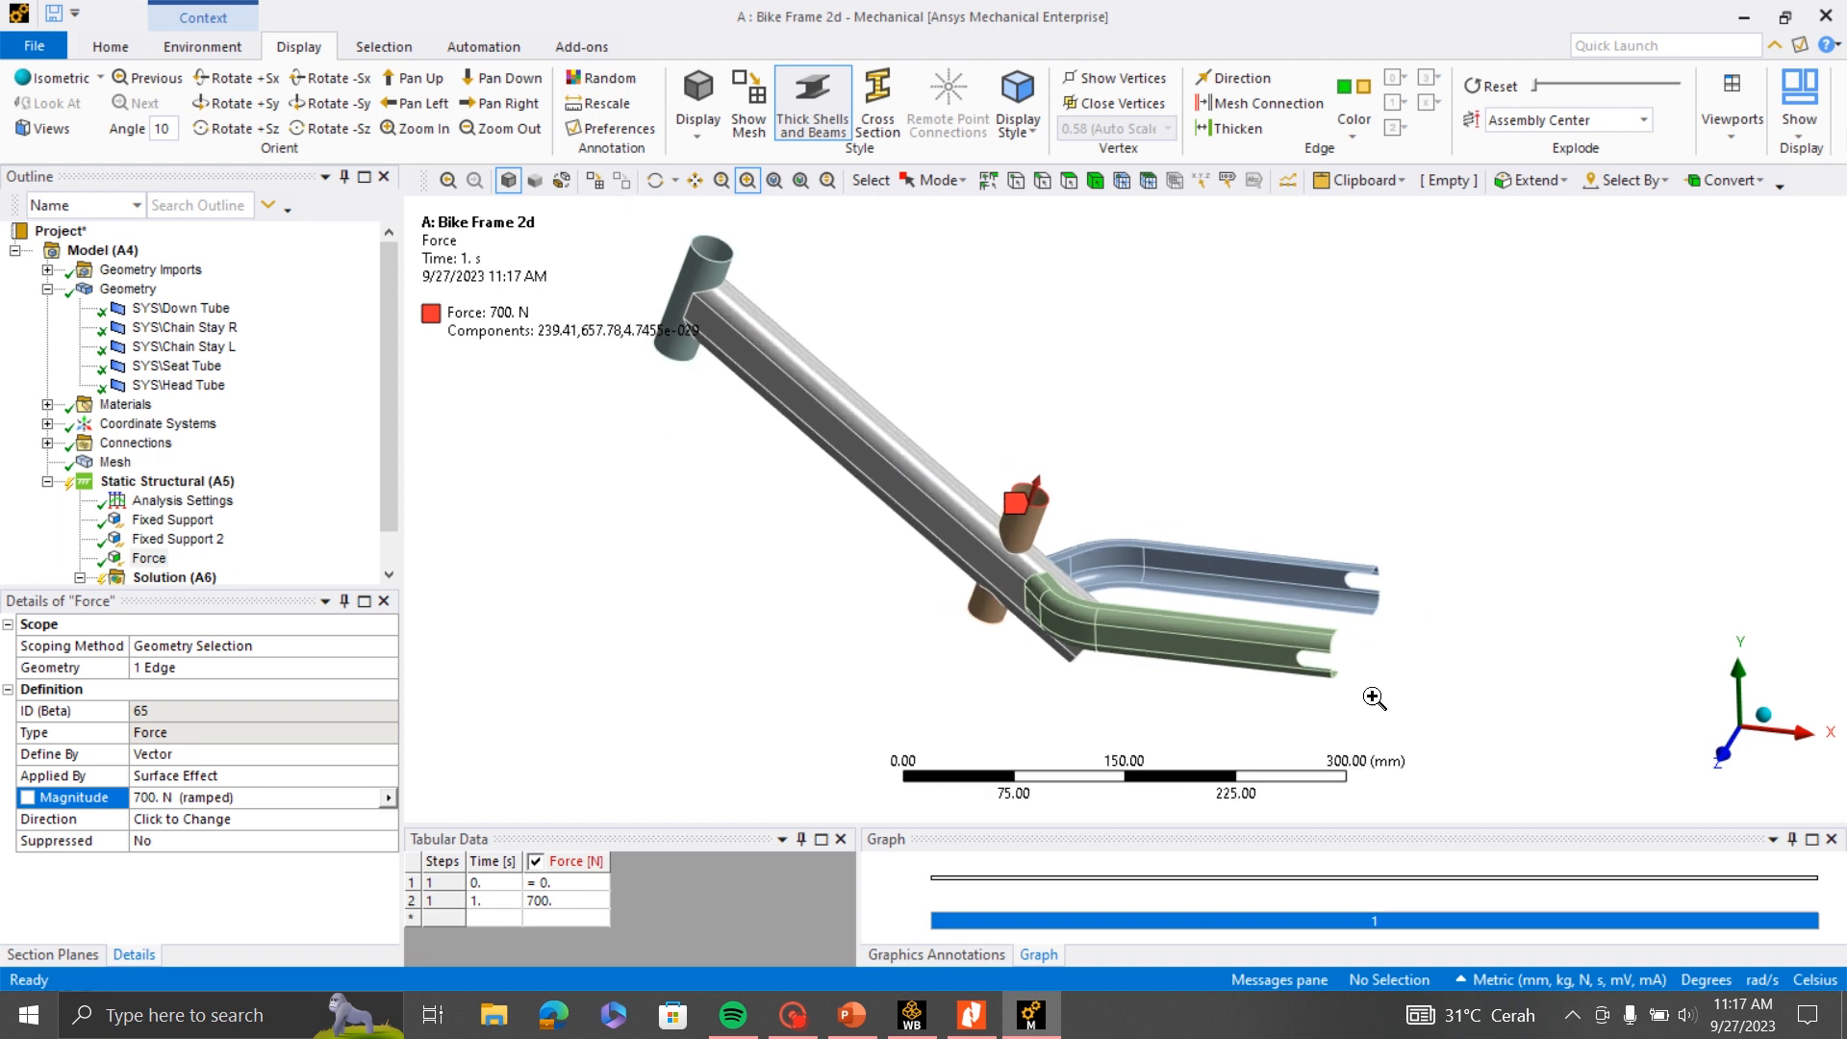
middle_click_drag(1299, 621, 1350, 605)
scroll(1352, 601, "down", 2)
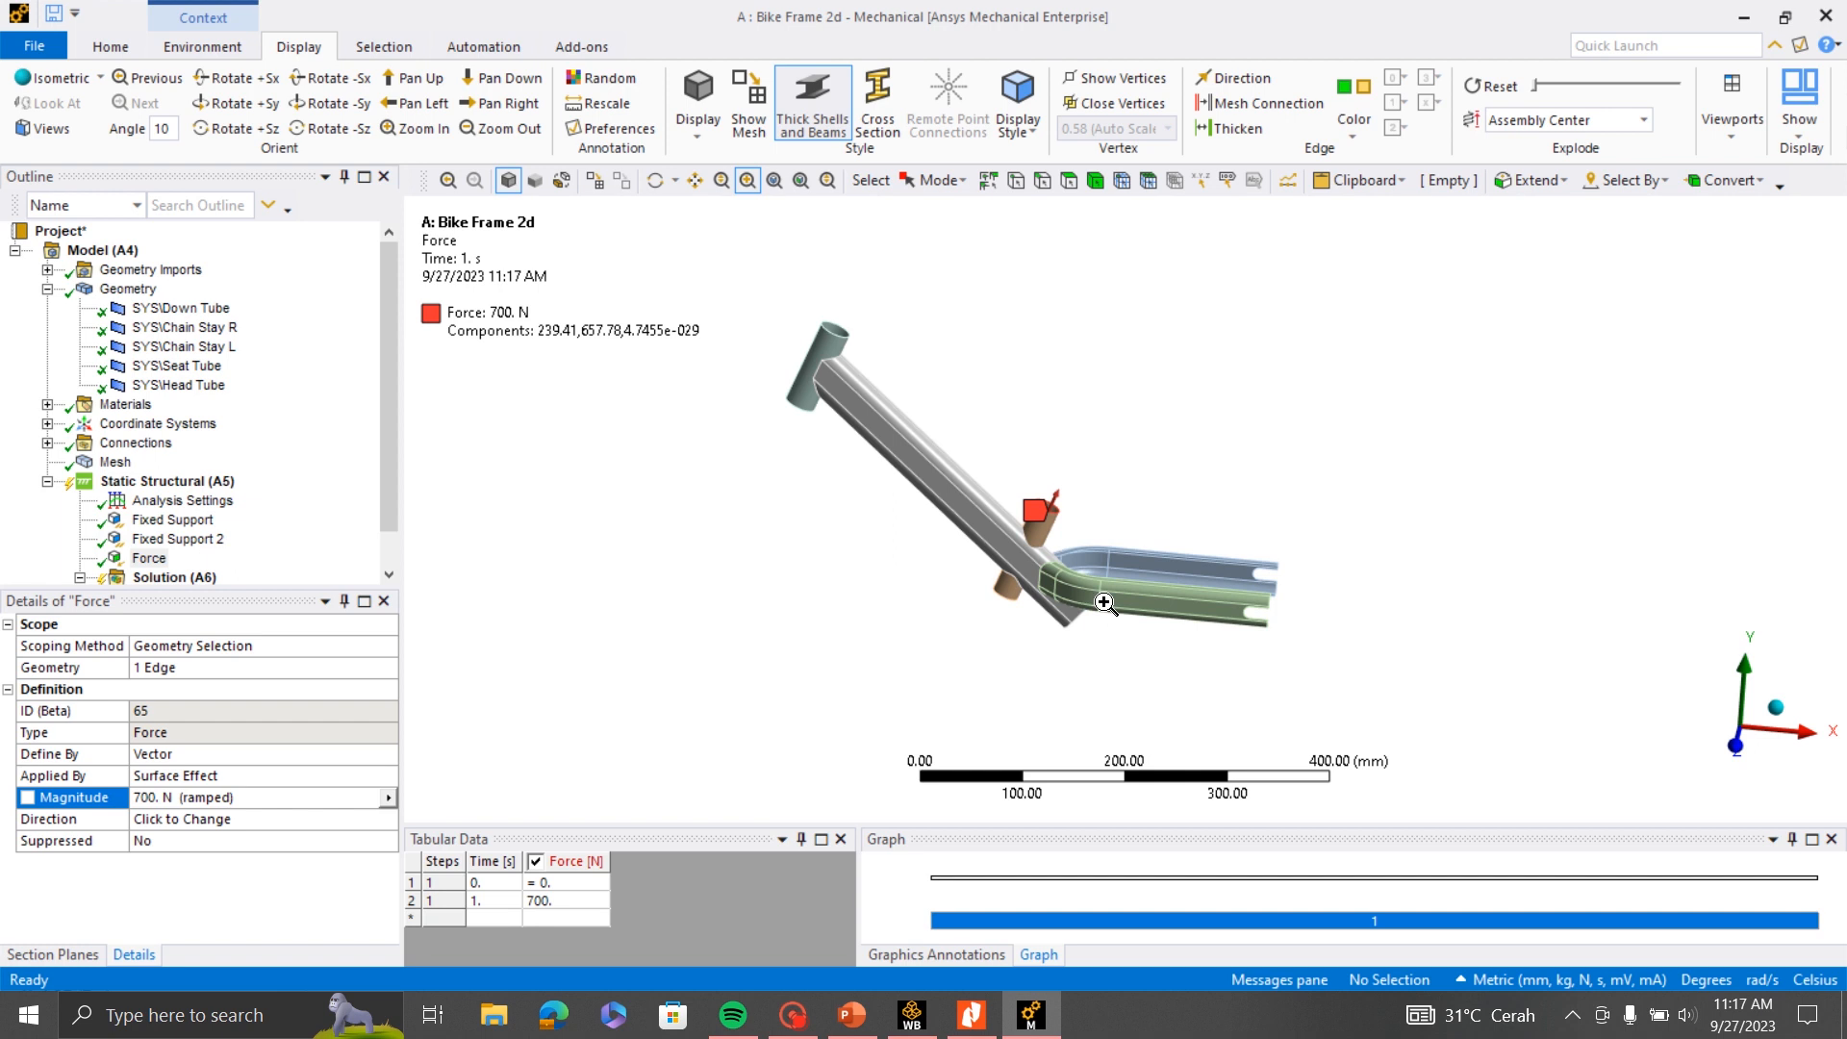
scroll(1103, 476, "up", 3)
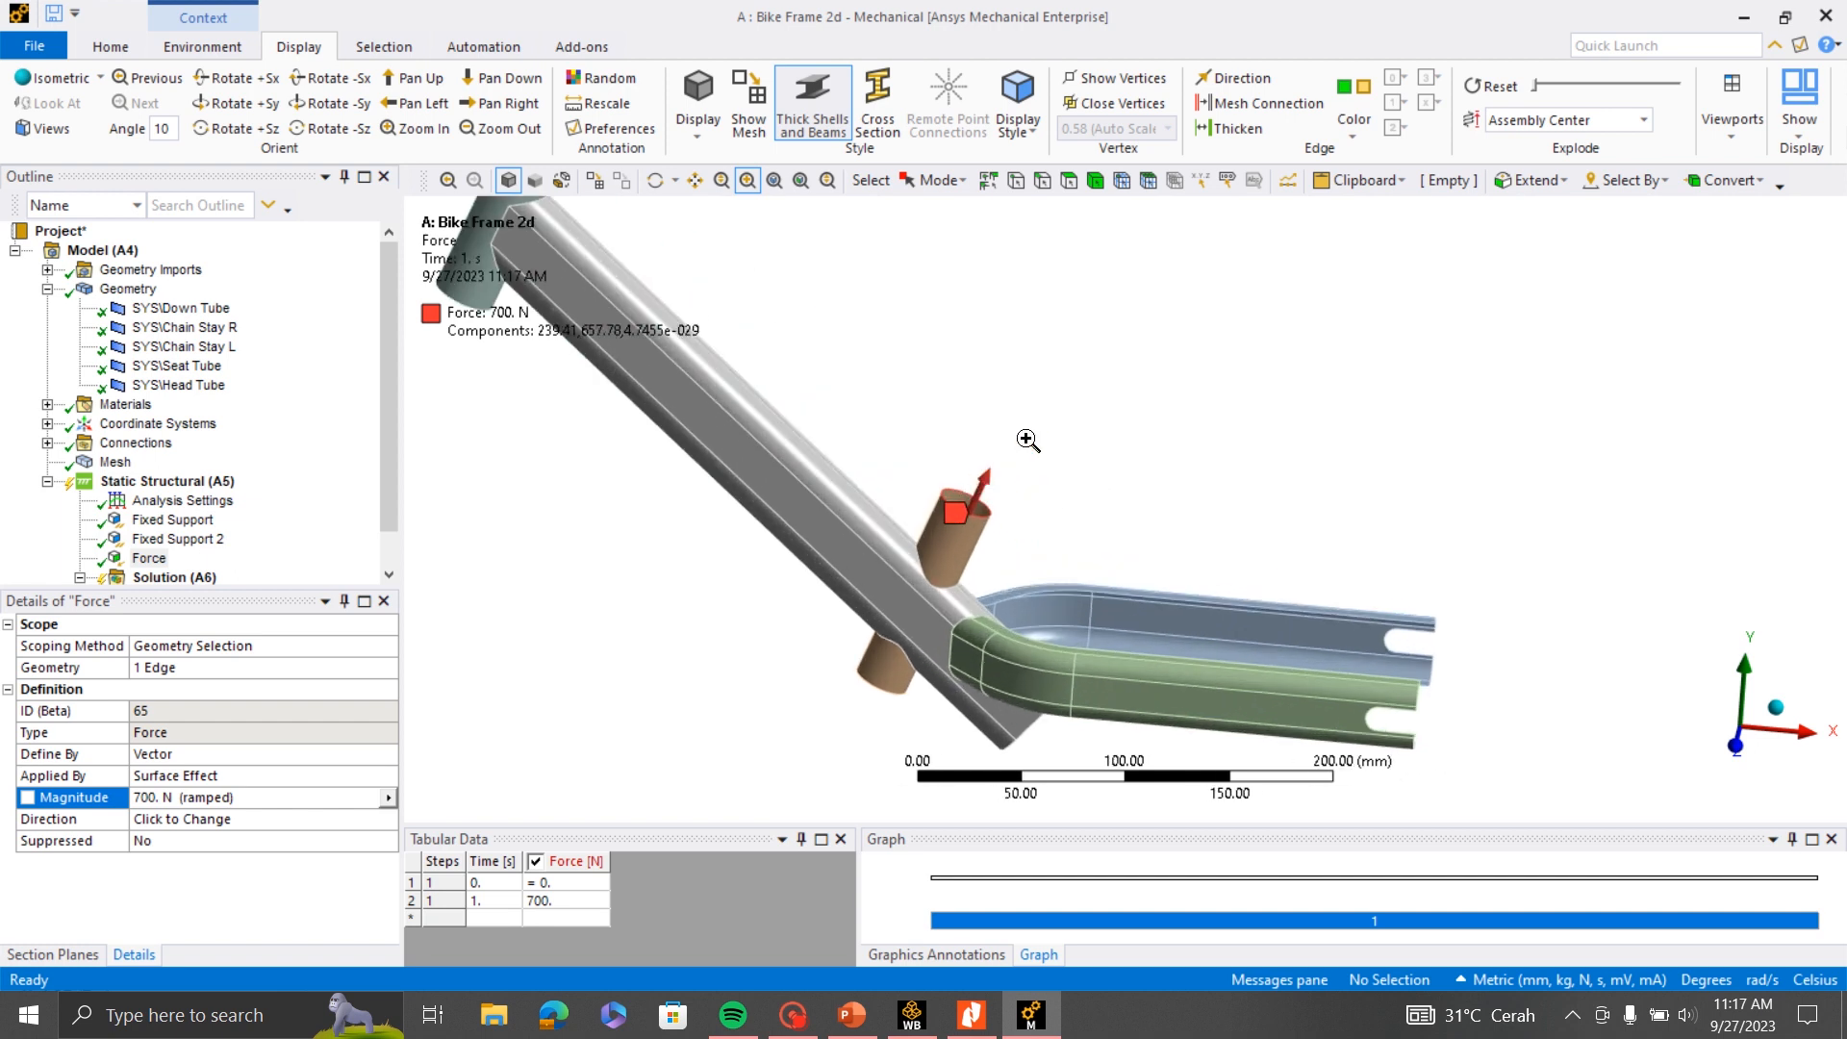
scroll(1190, 520, "up", 2)
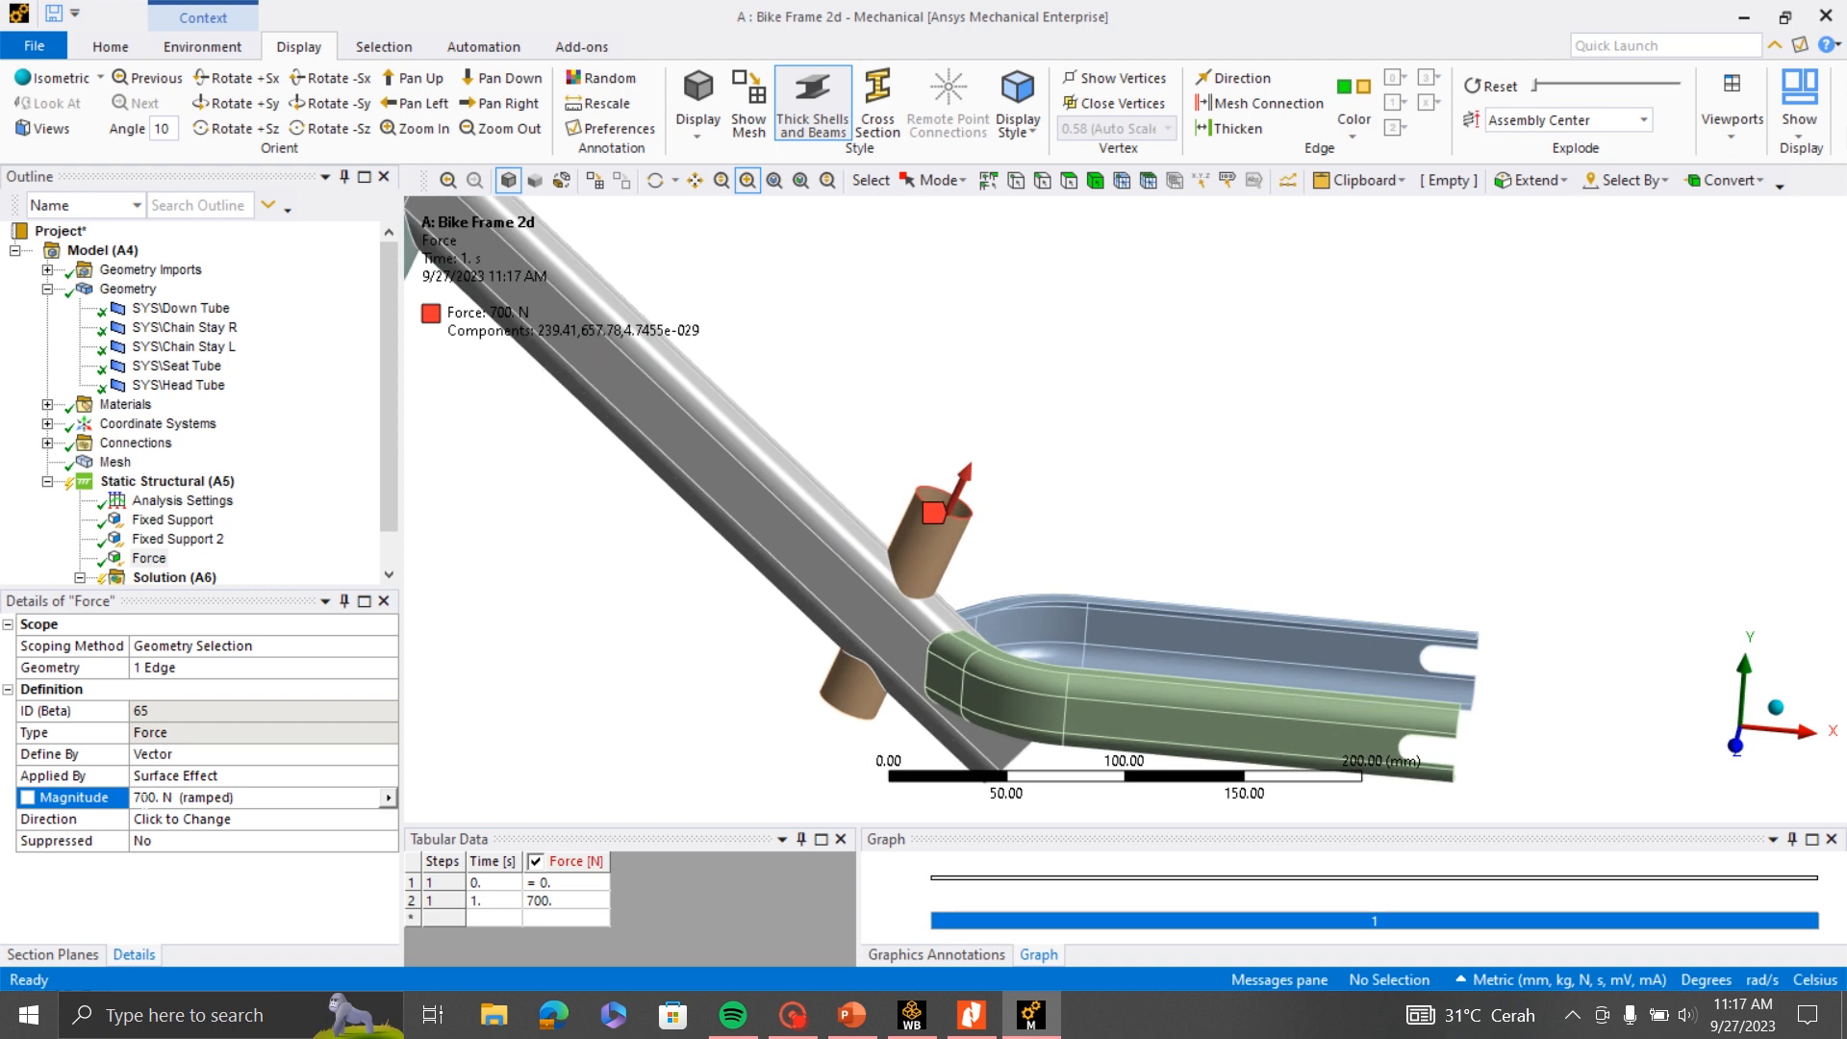
- Reverse the force direction so that it acts downward along the Seat Tube's axis
left_click(164, 821)
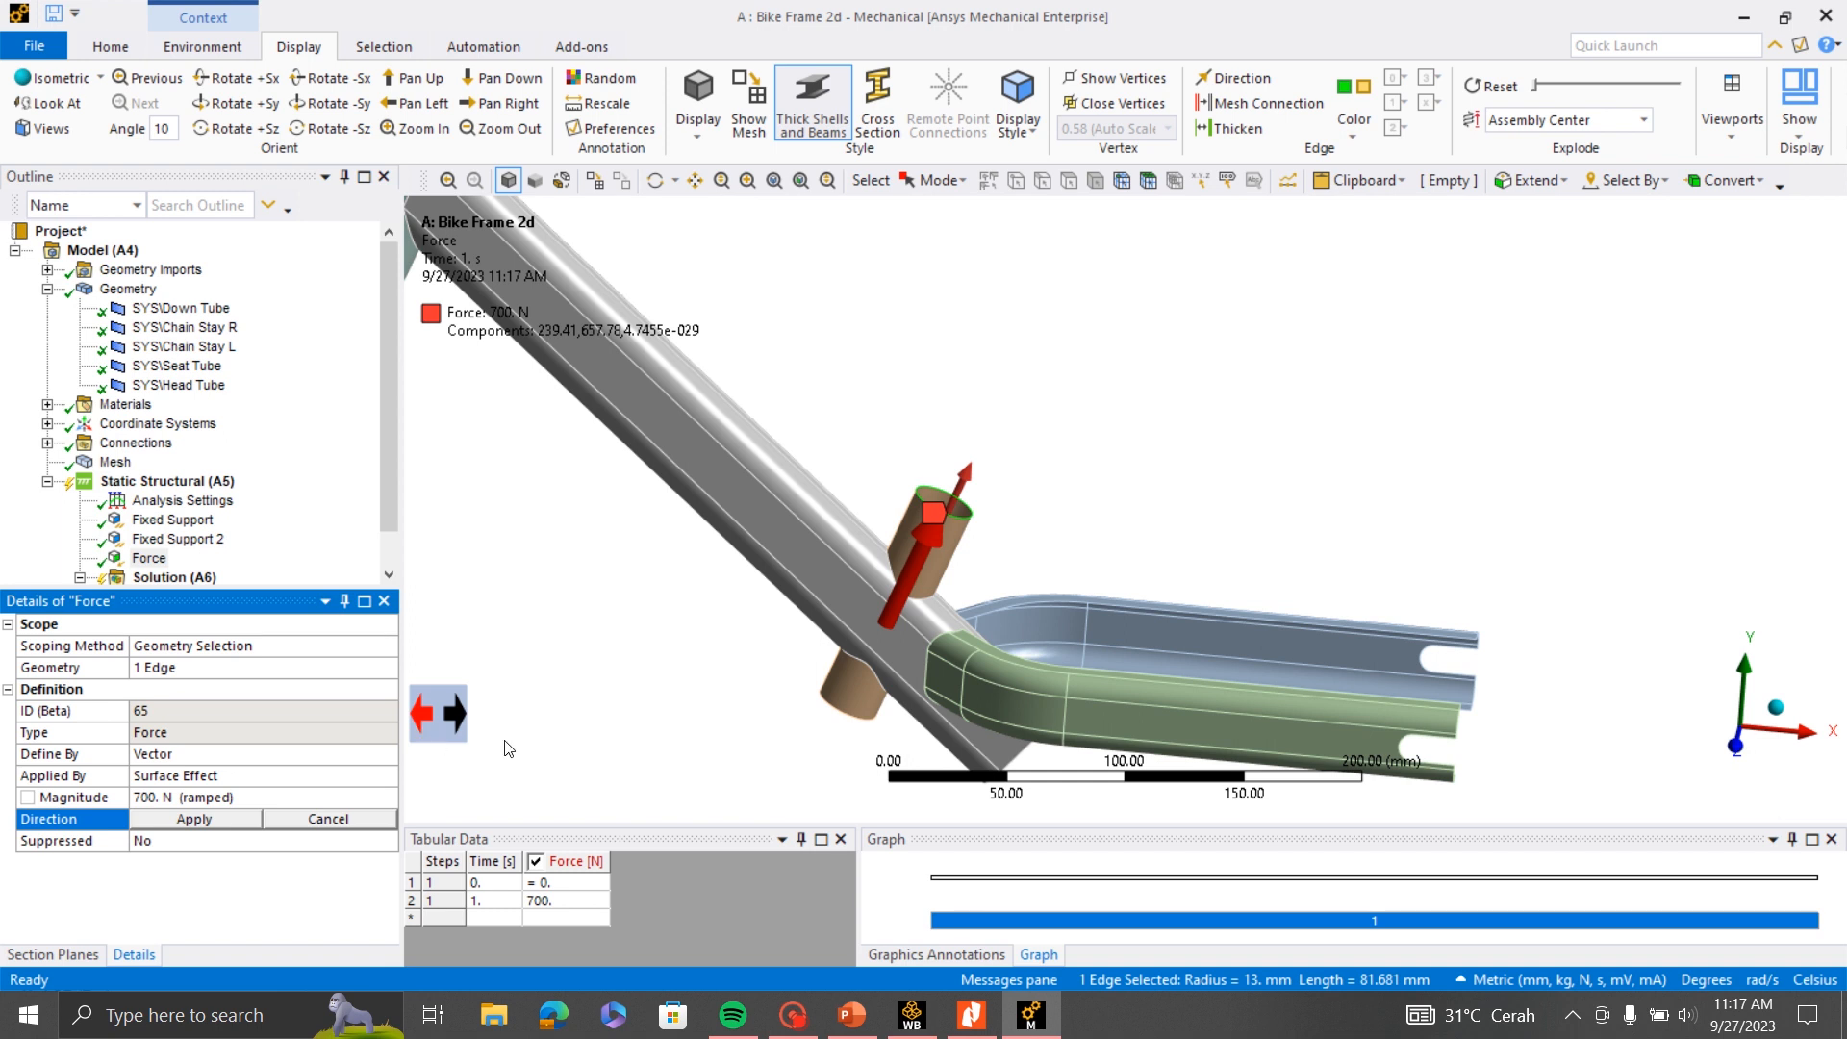
left_click(435, 714)
middle_click_drag(1037, 454, 1130, 496)
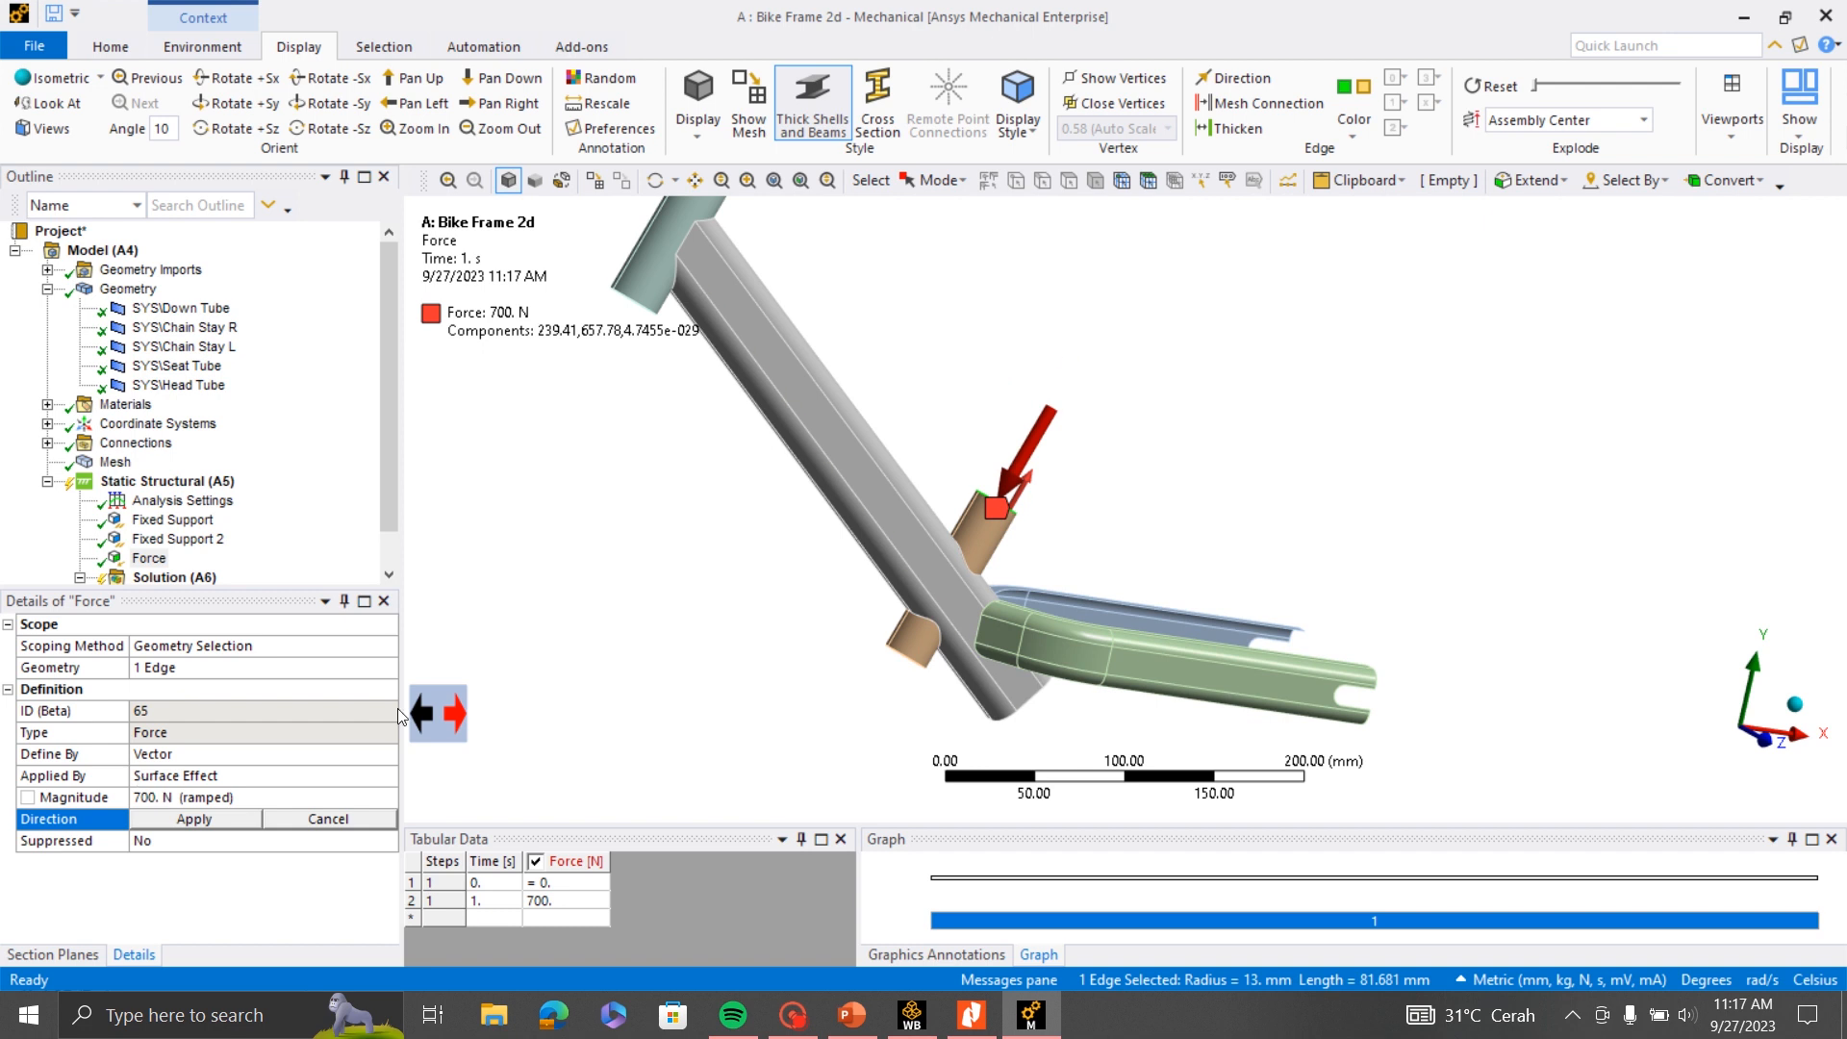
scroll(1000, 535, "up", 2)
scroll(1078, 492, "down", 2)
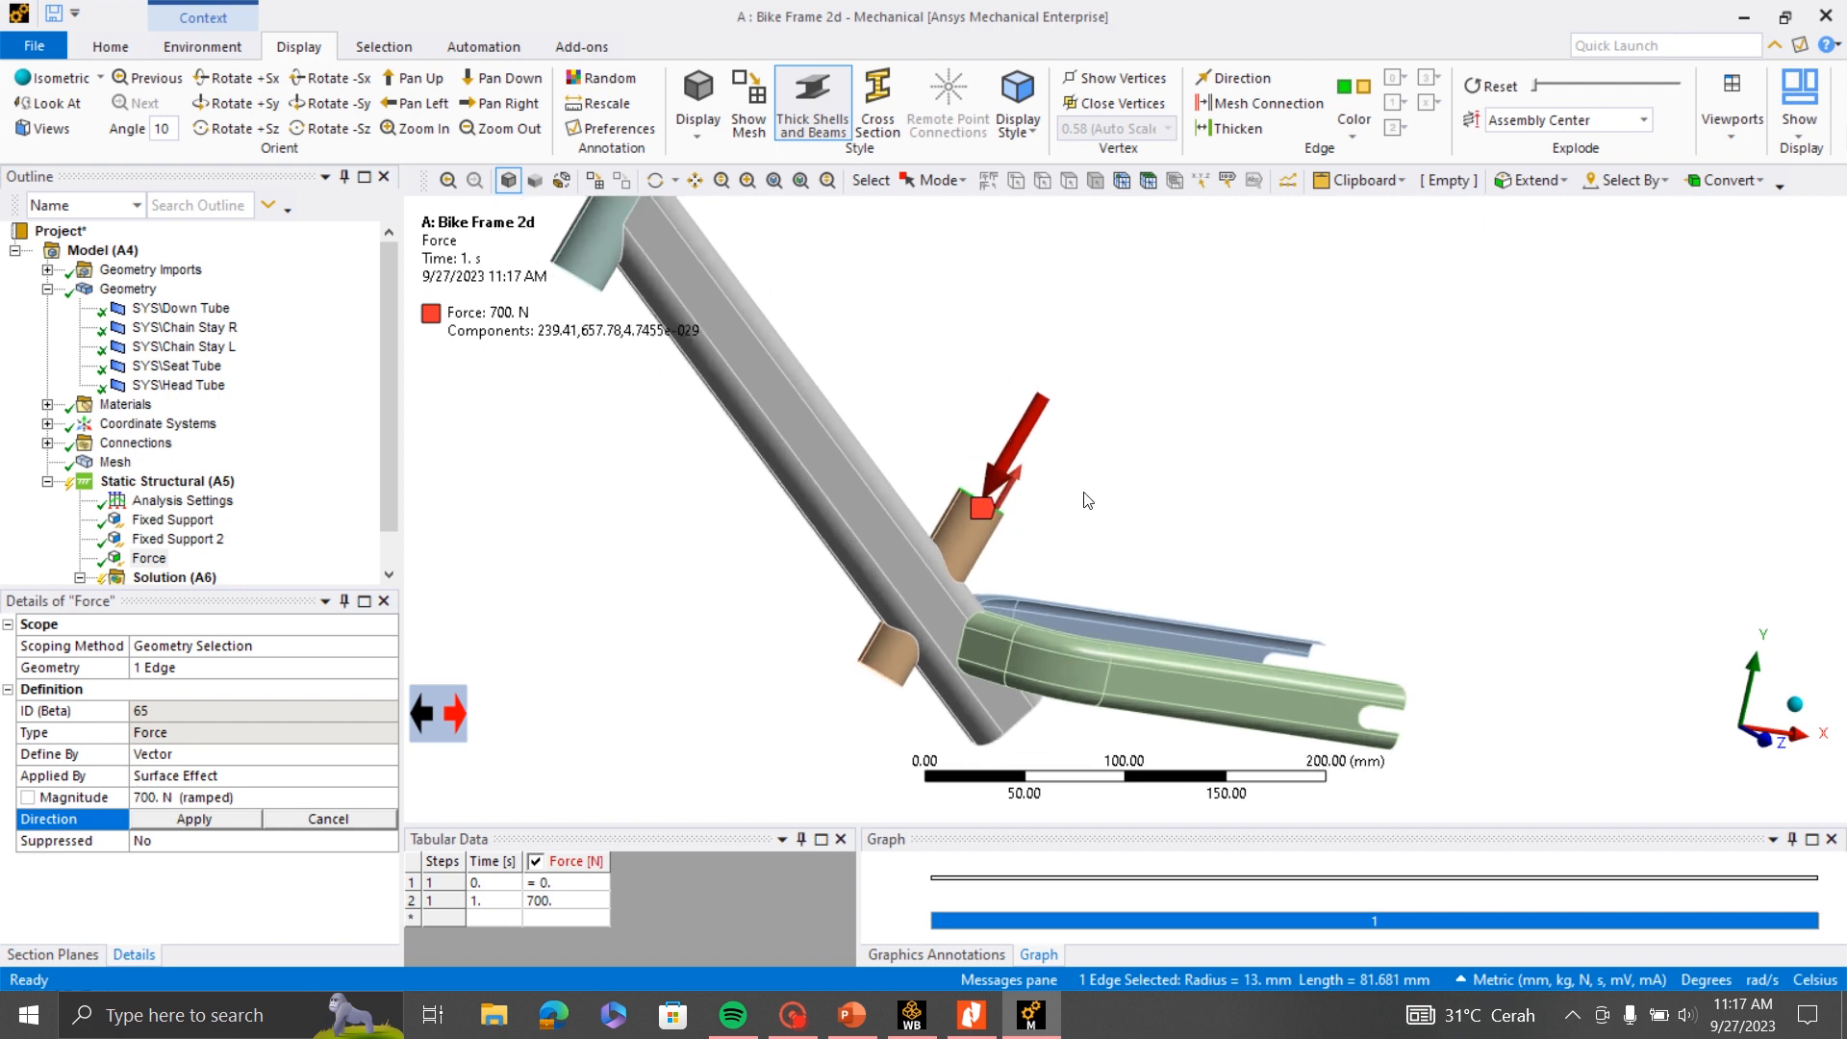
left_click(201, 824)
scroll(1224, 523, "down", 5)
middle_click_drag(1223, 523, 1107, 511)
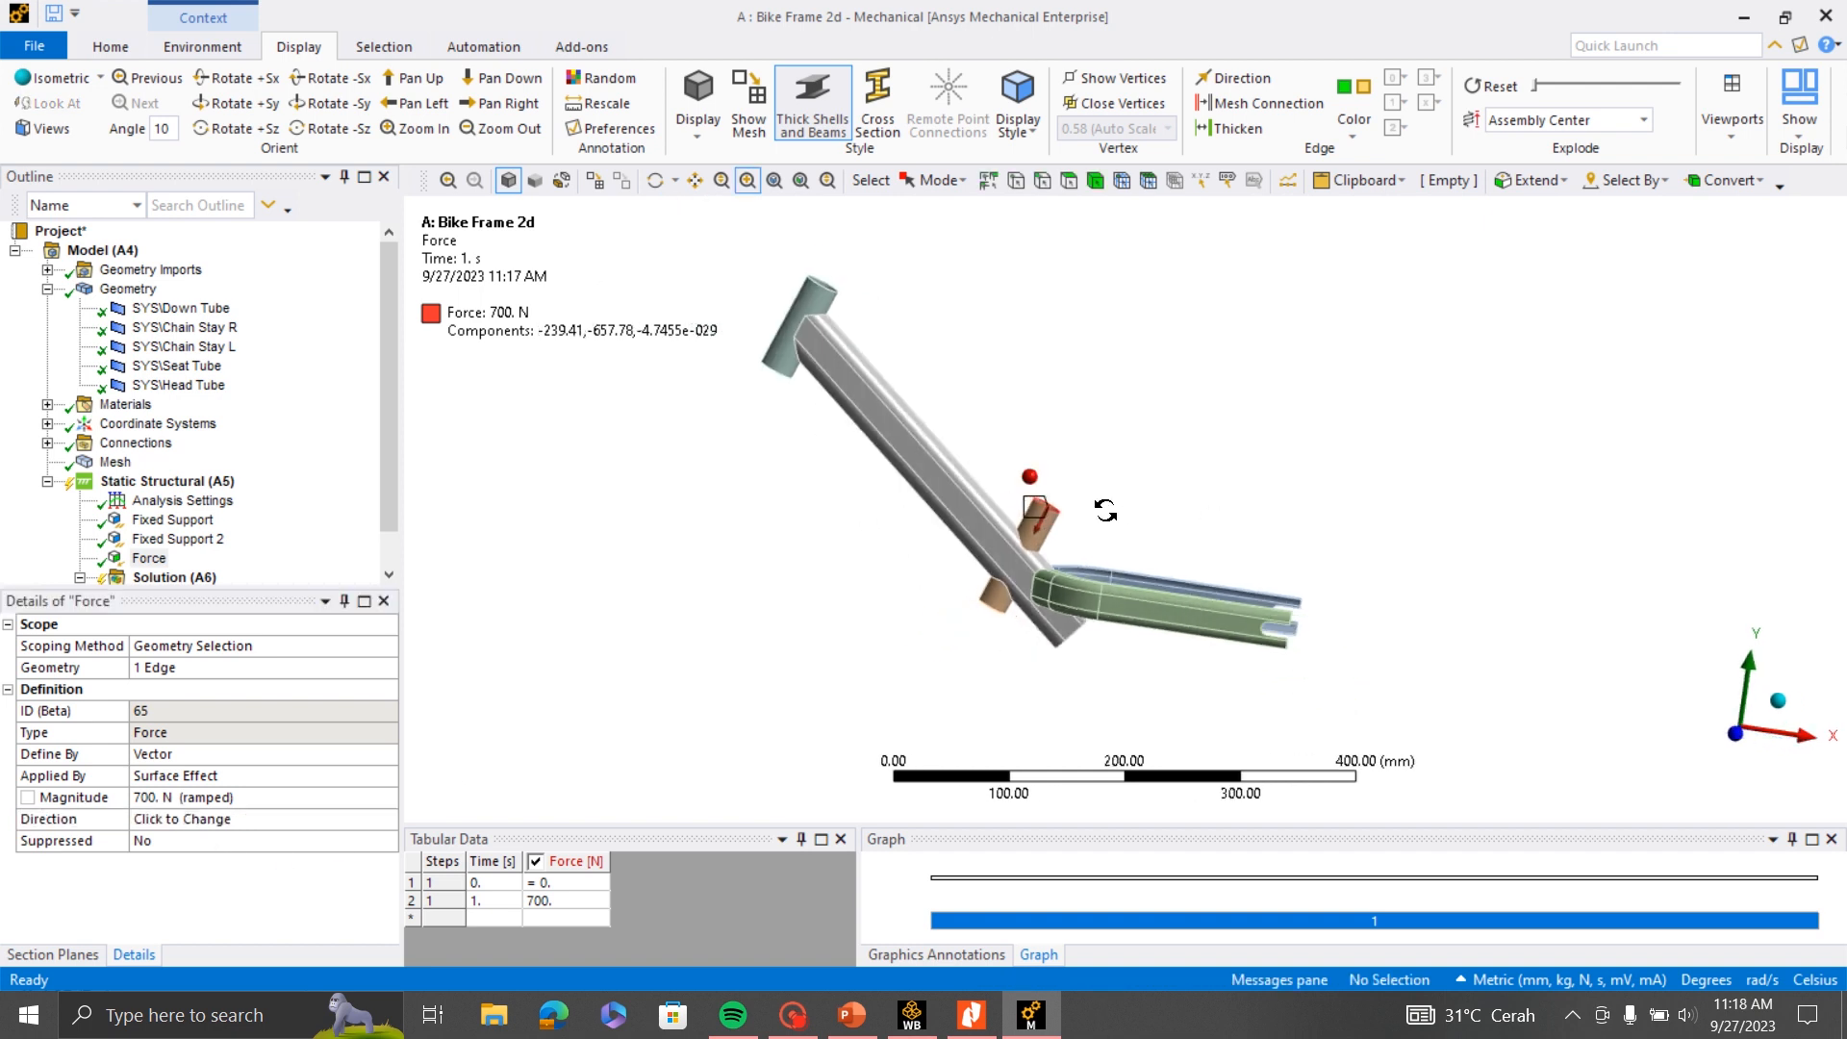
scroll(1106, 510, "up", 2)
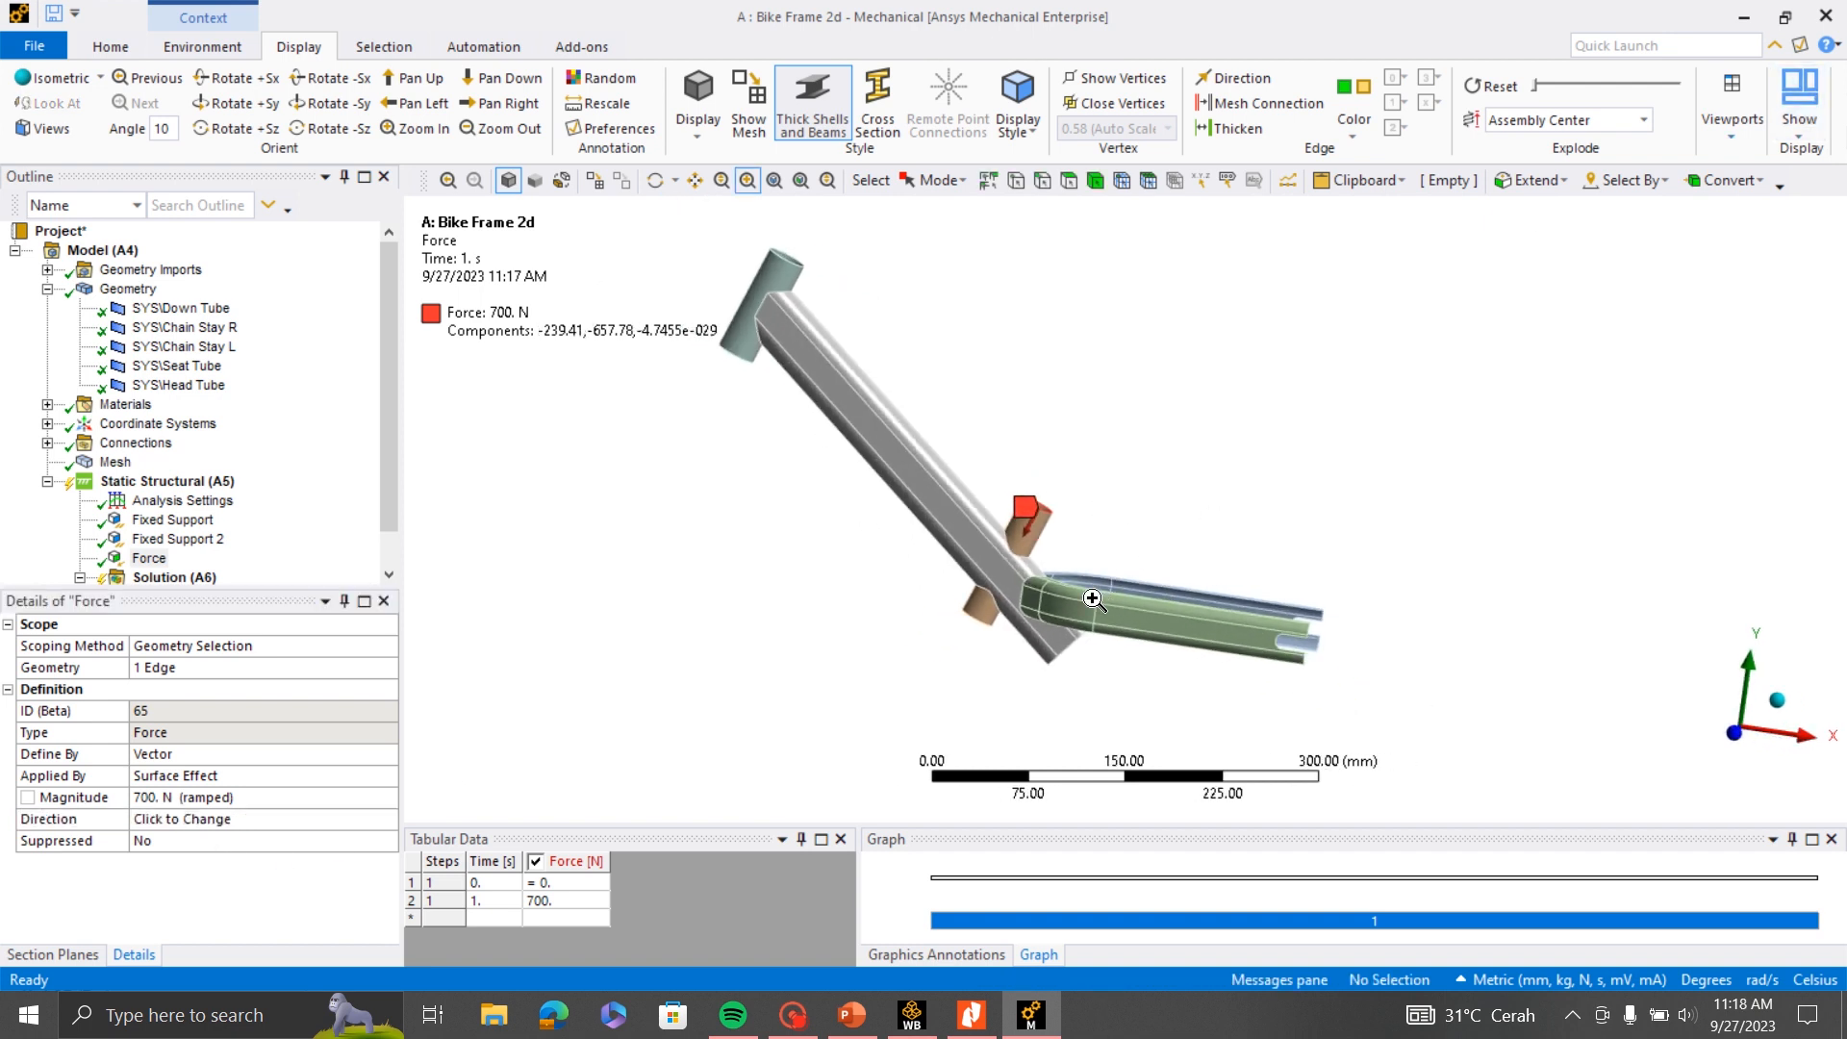
scroll(273, 431, "down", 1)
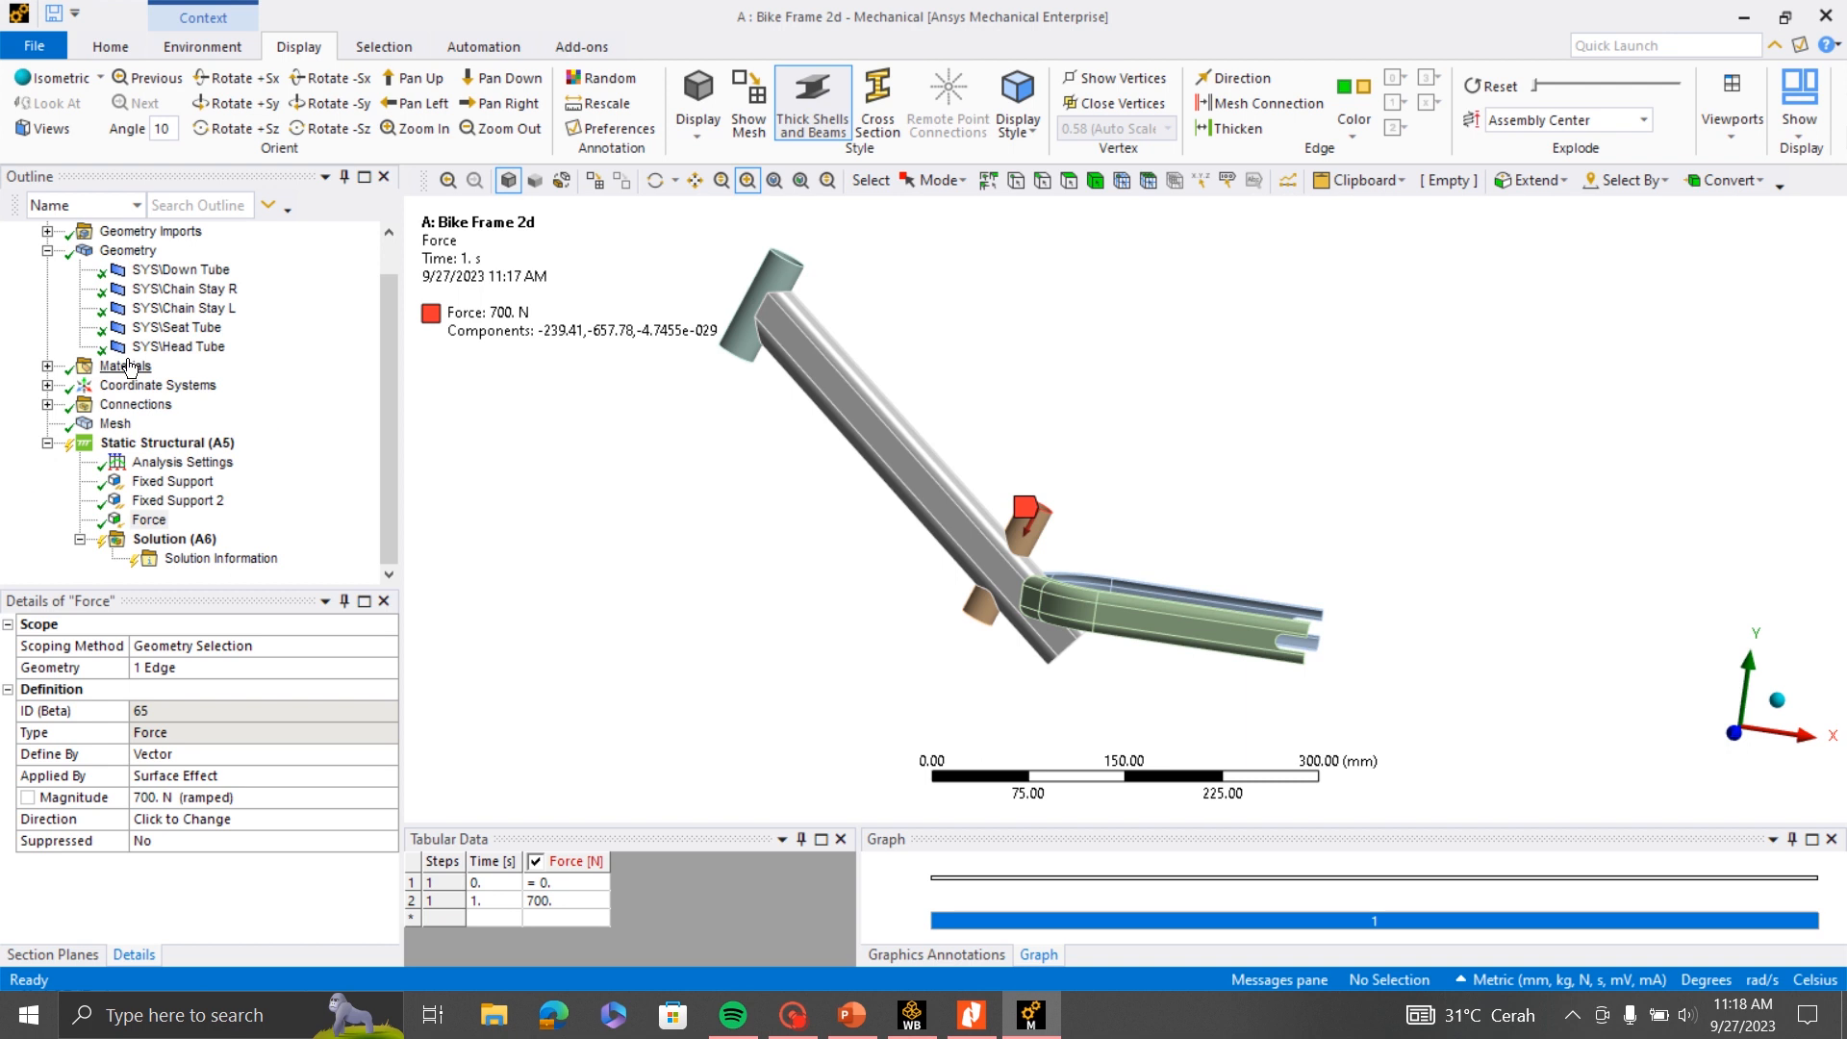
left_click(111, 47)
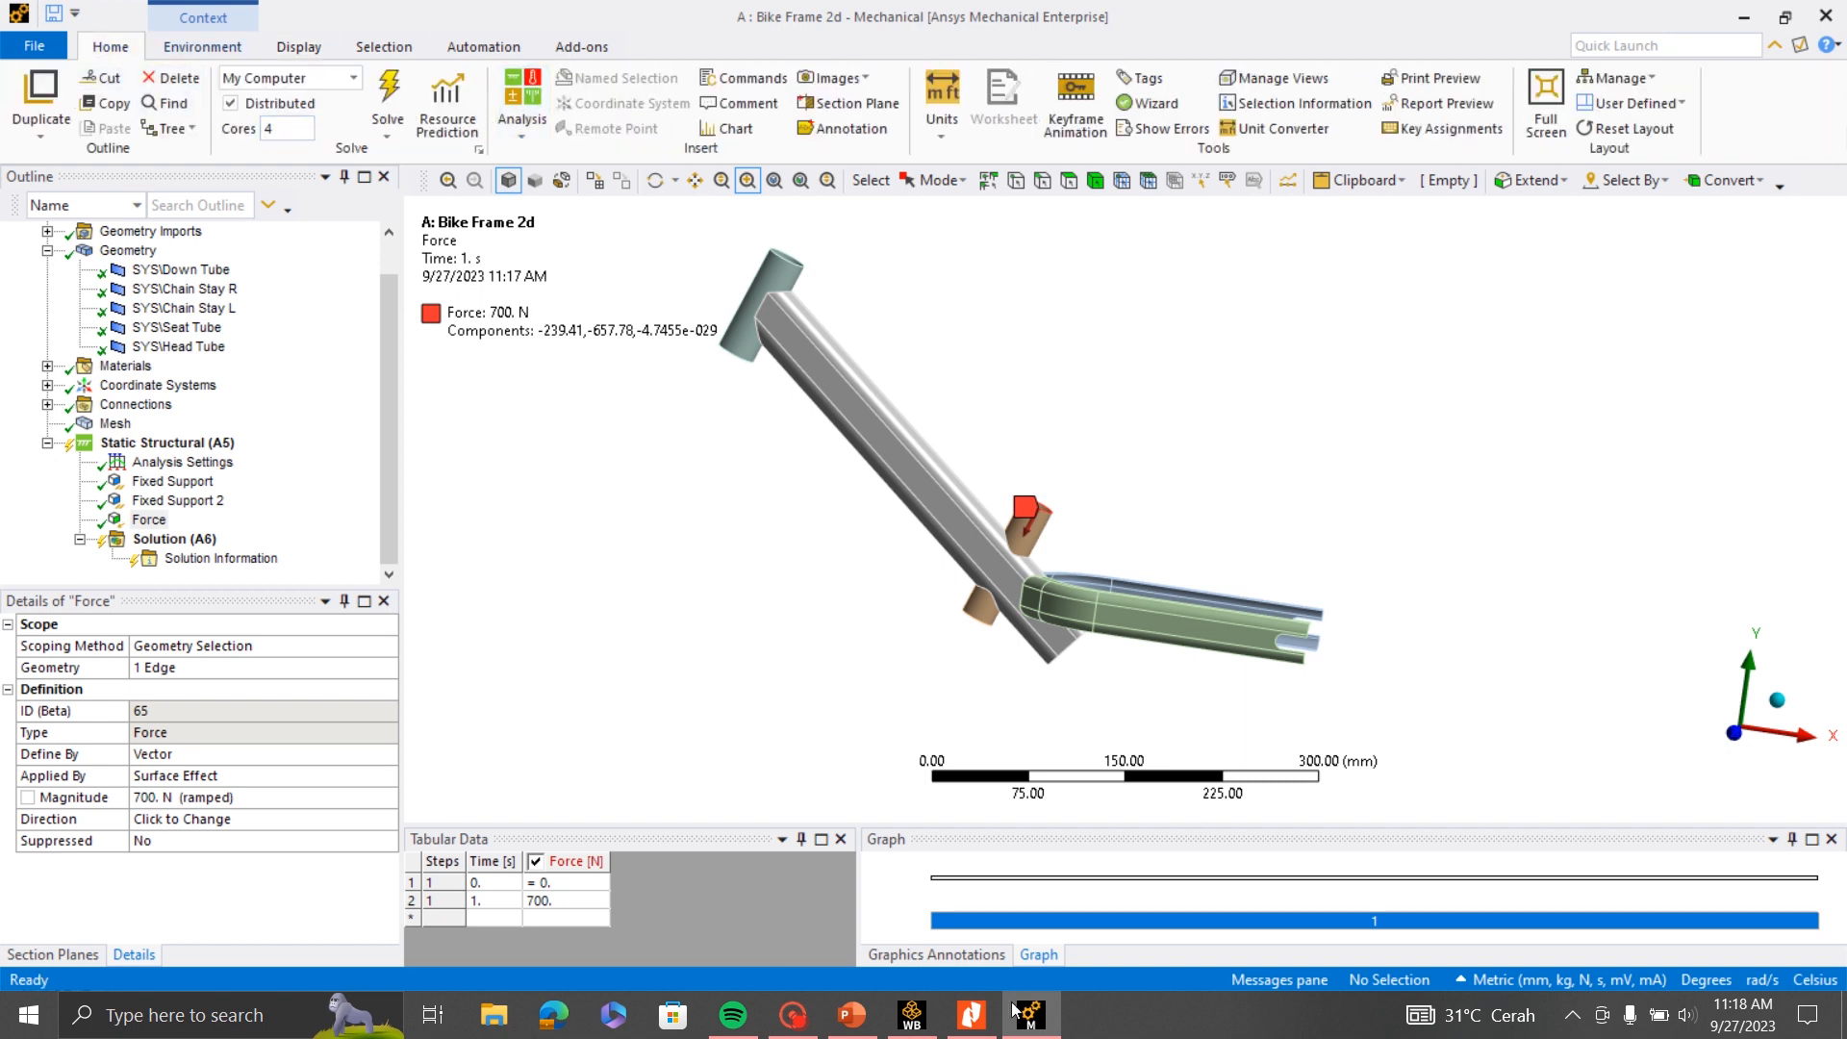
left_click(911, 1015)
left_click(22, 40)
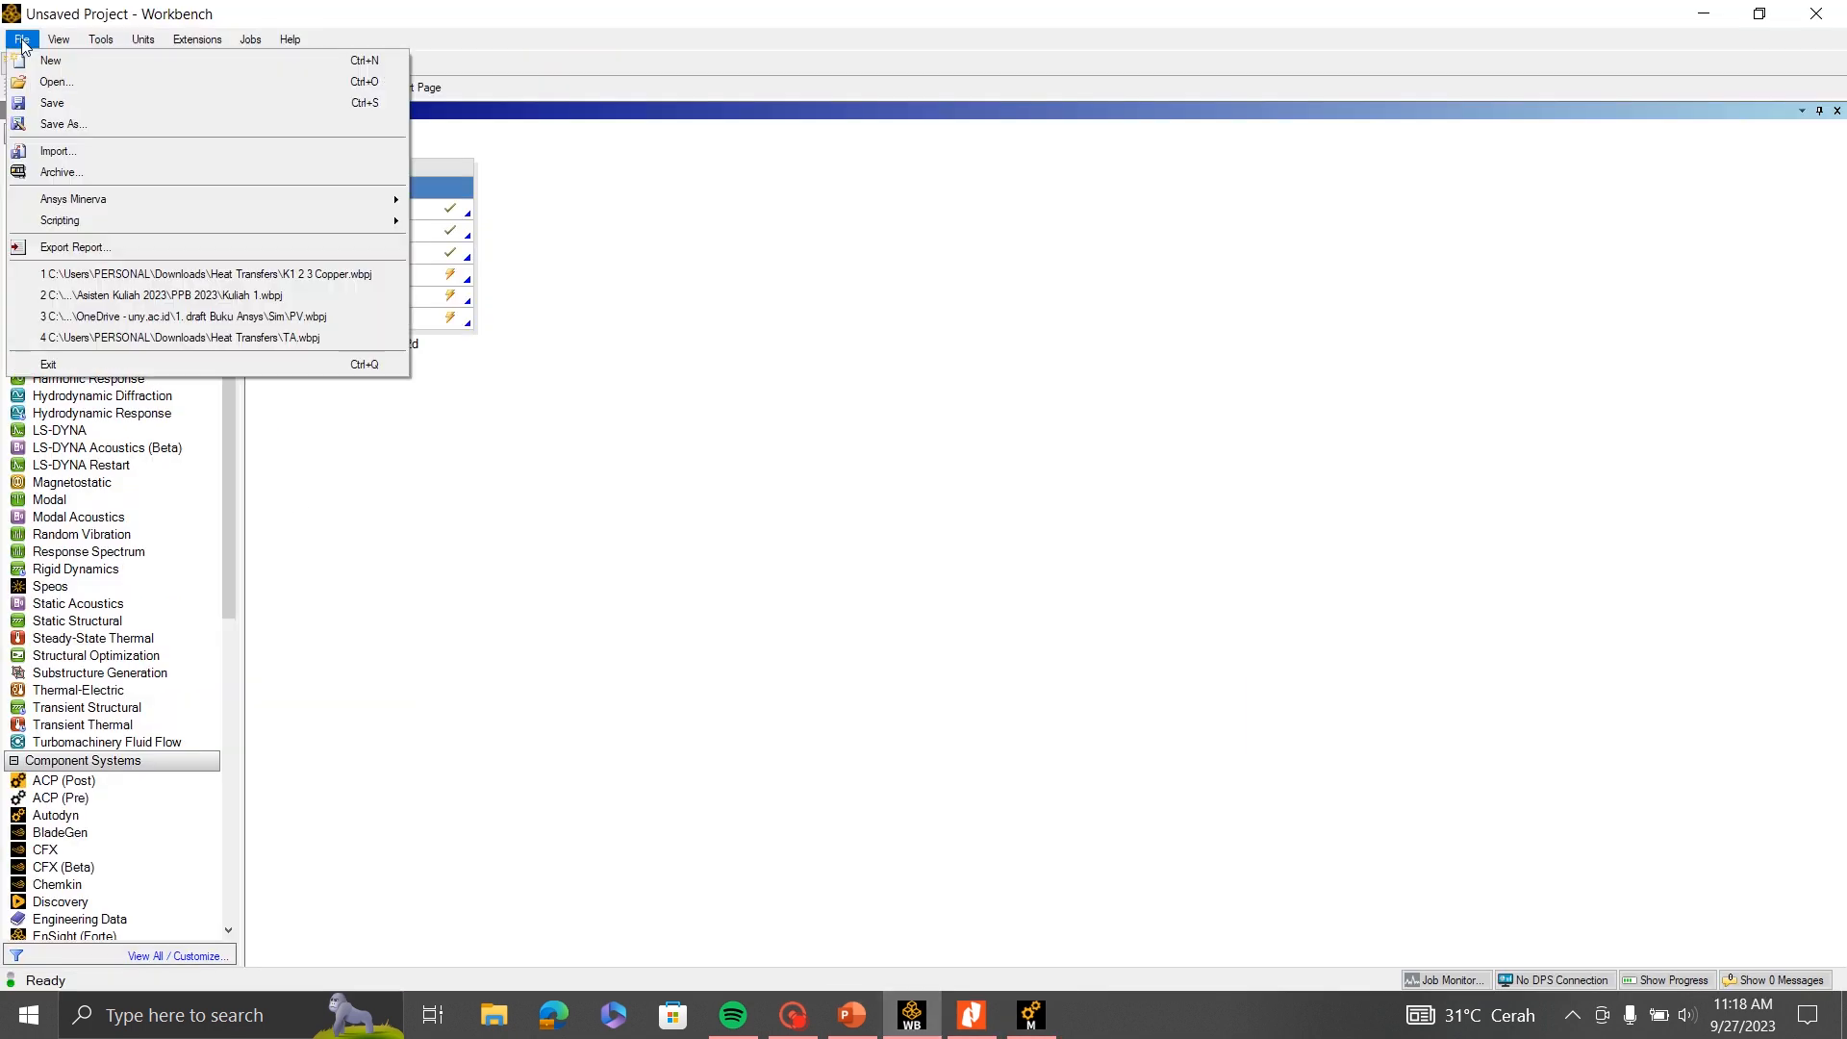
left_click(1211, 523)
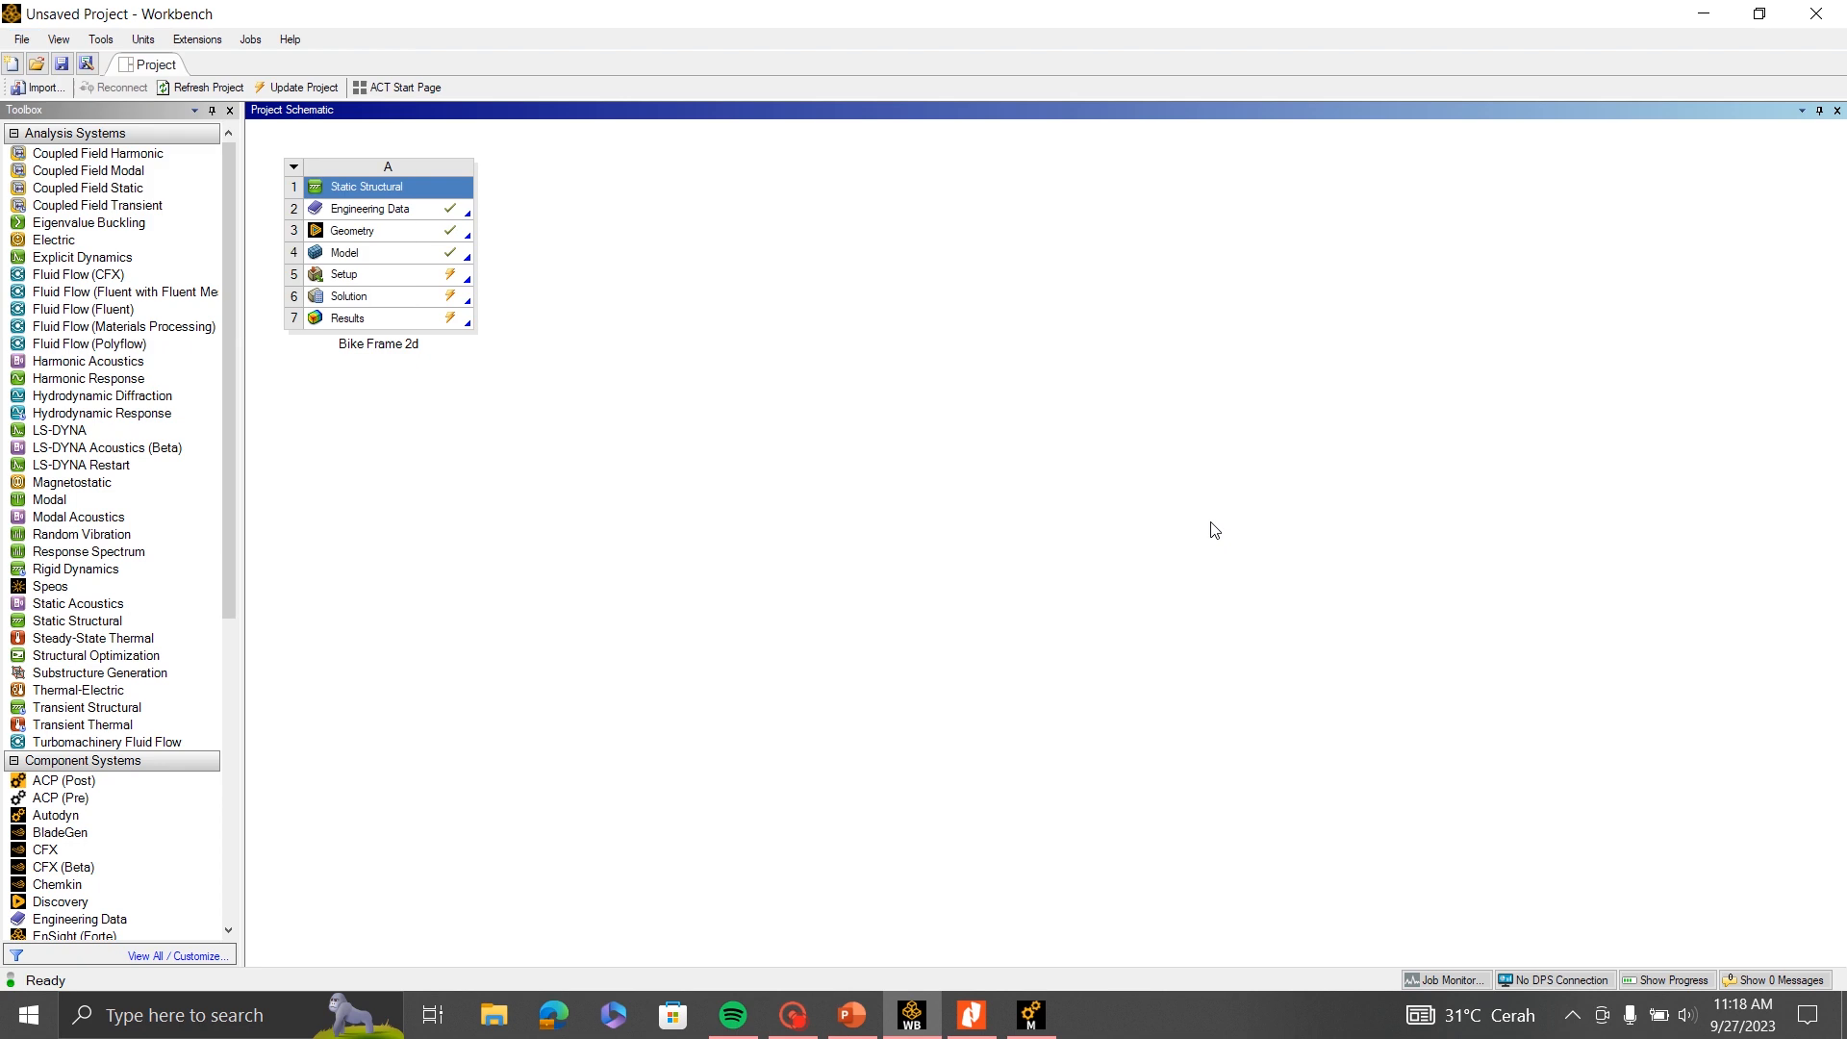
left_click(1033, 1018)
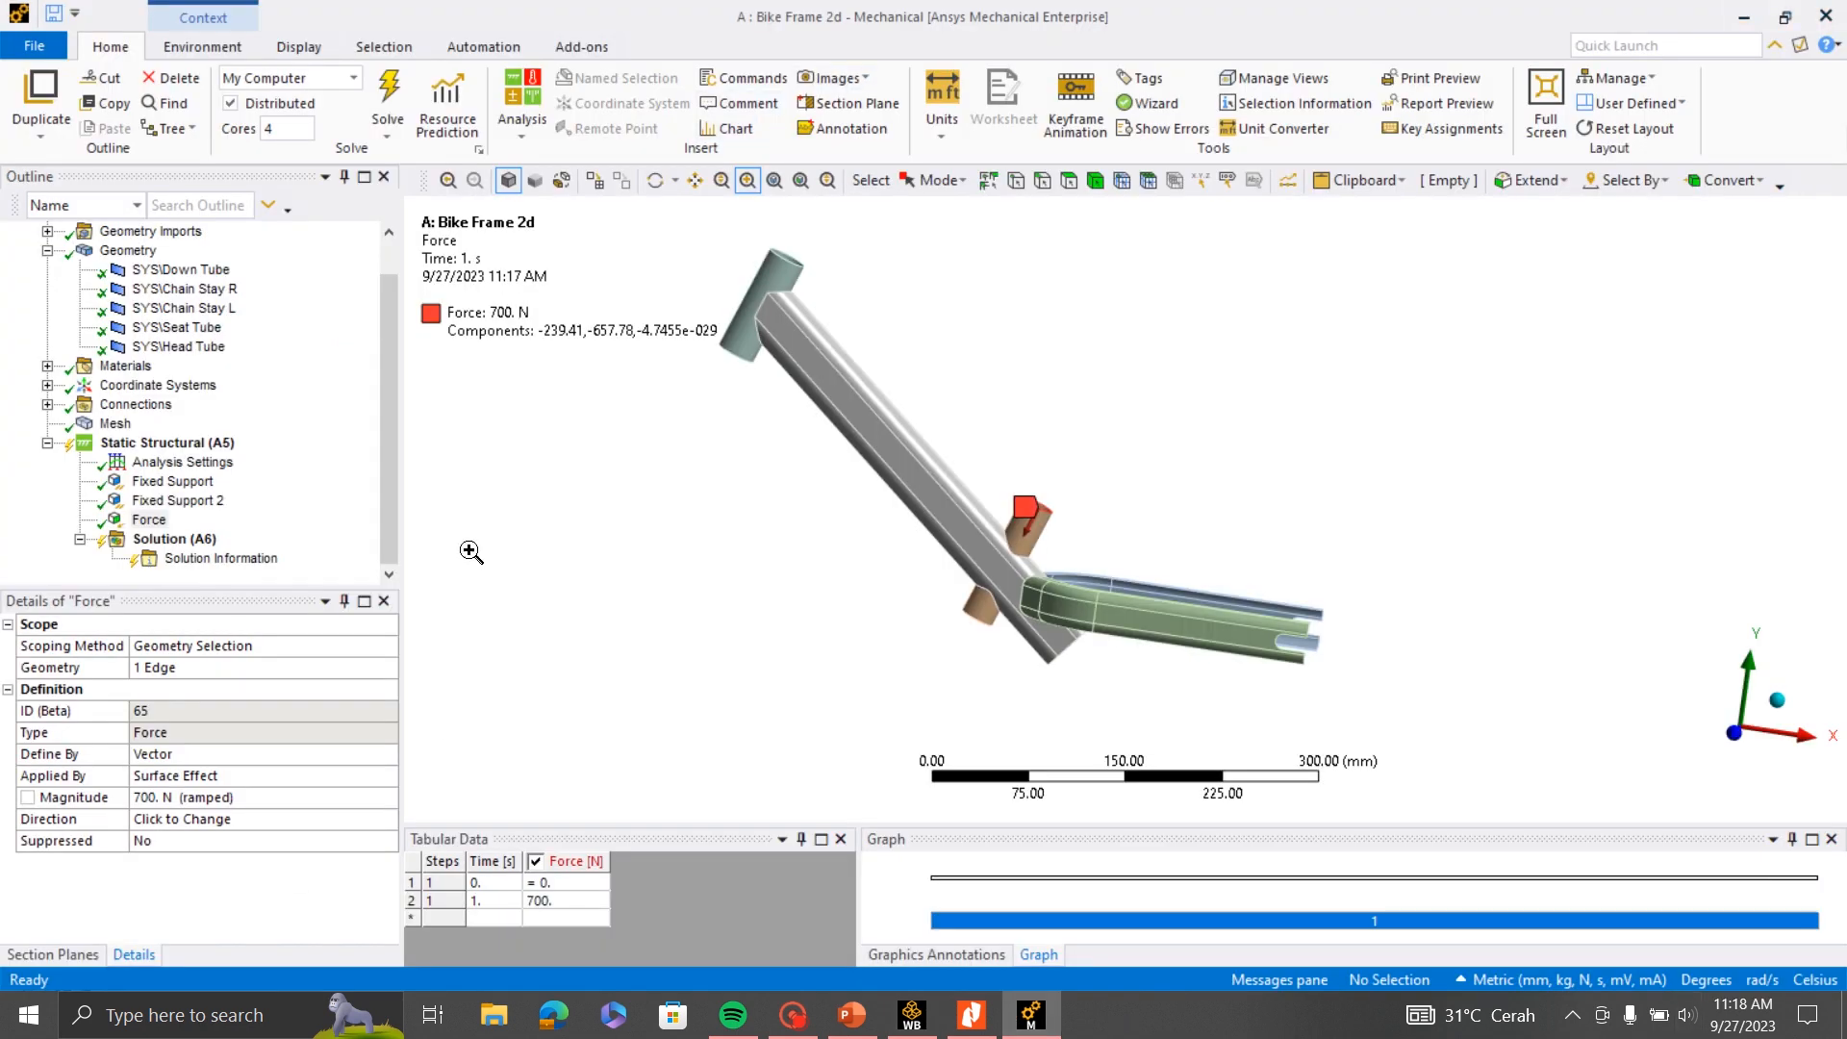
- Solve the static structural analysis of the bike frame
left_click(389, 96)
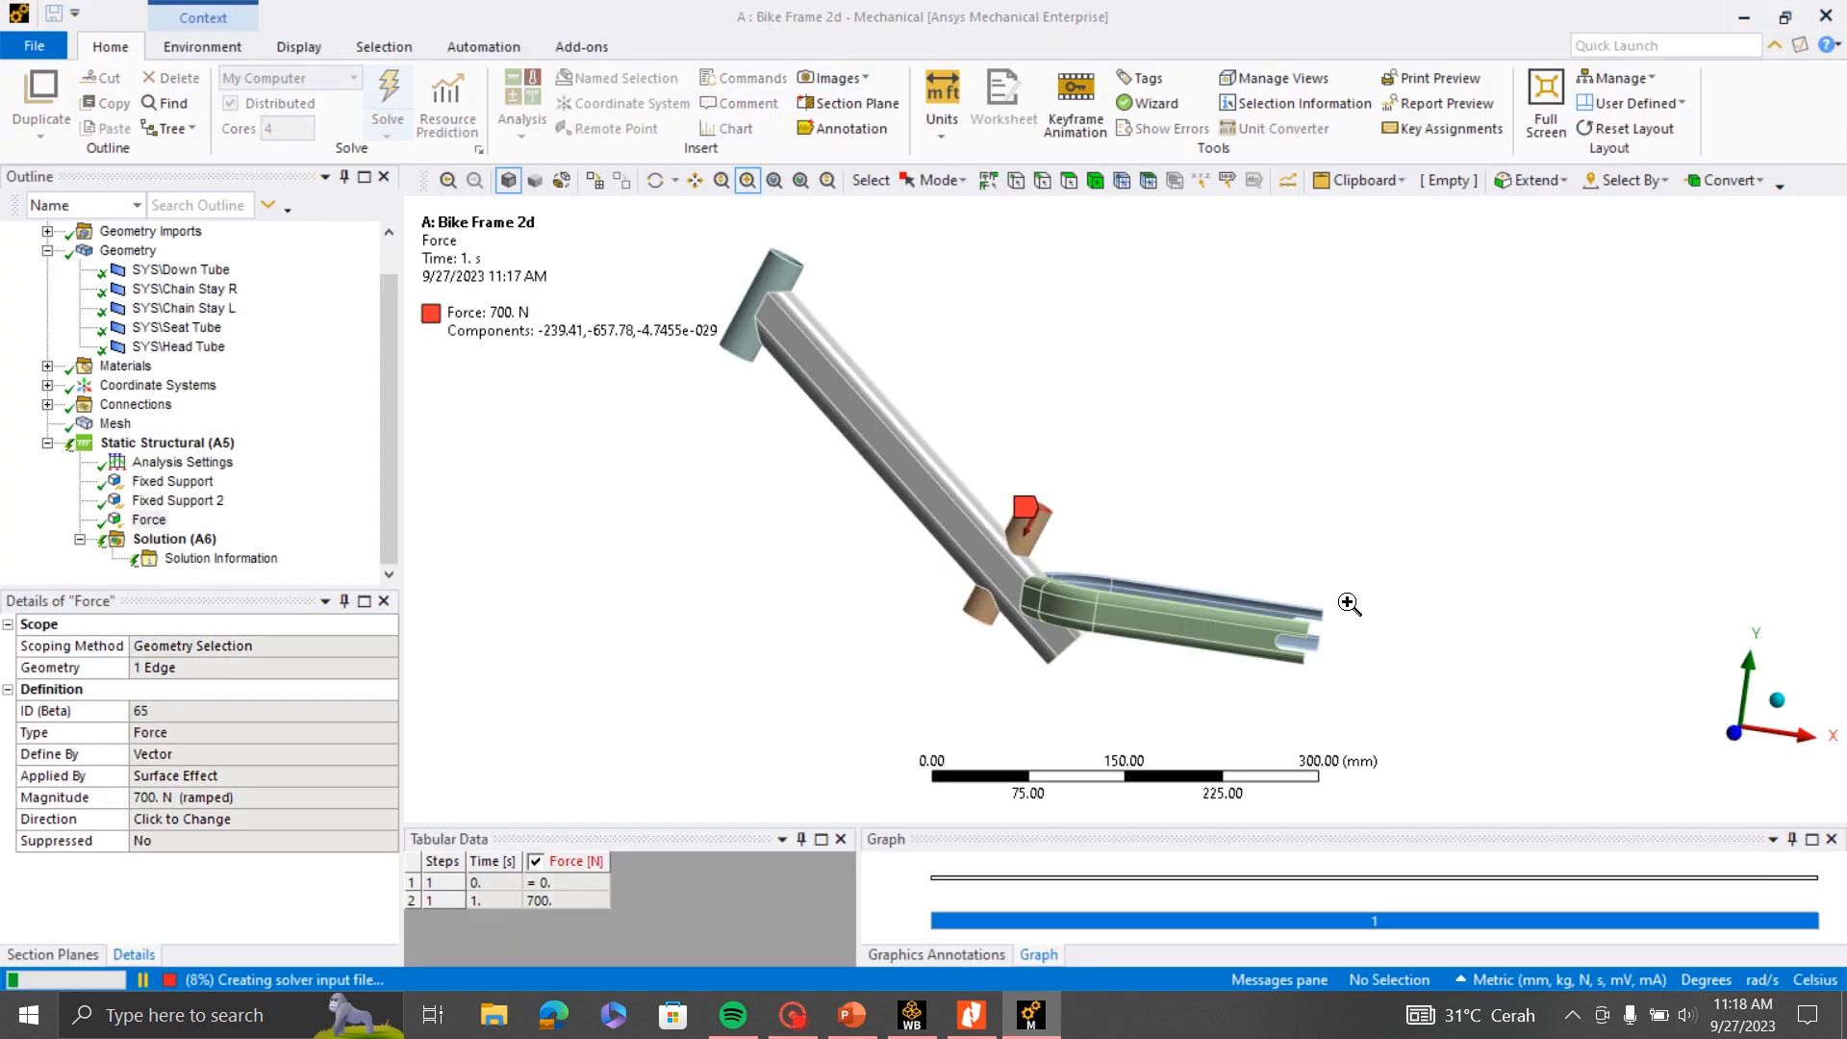
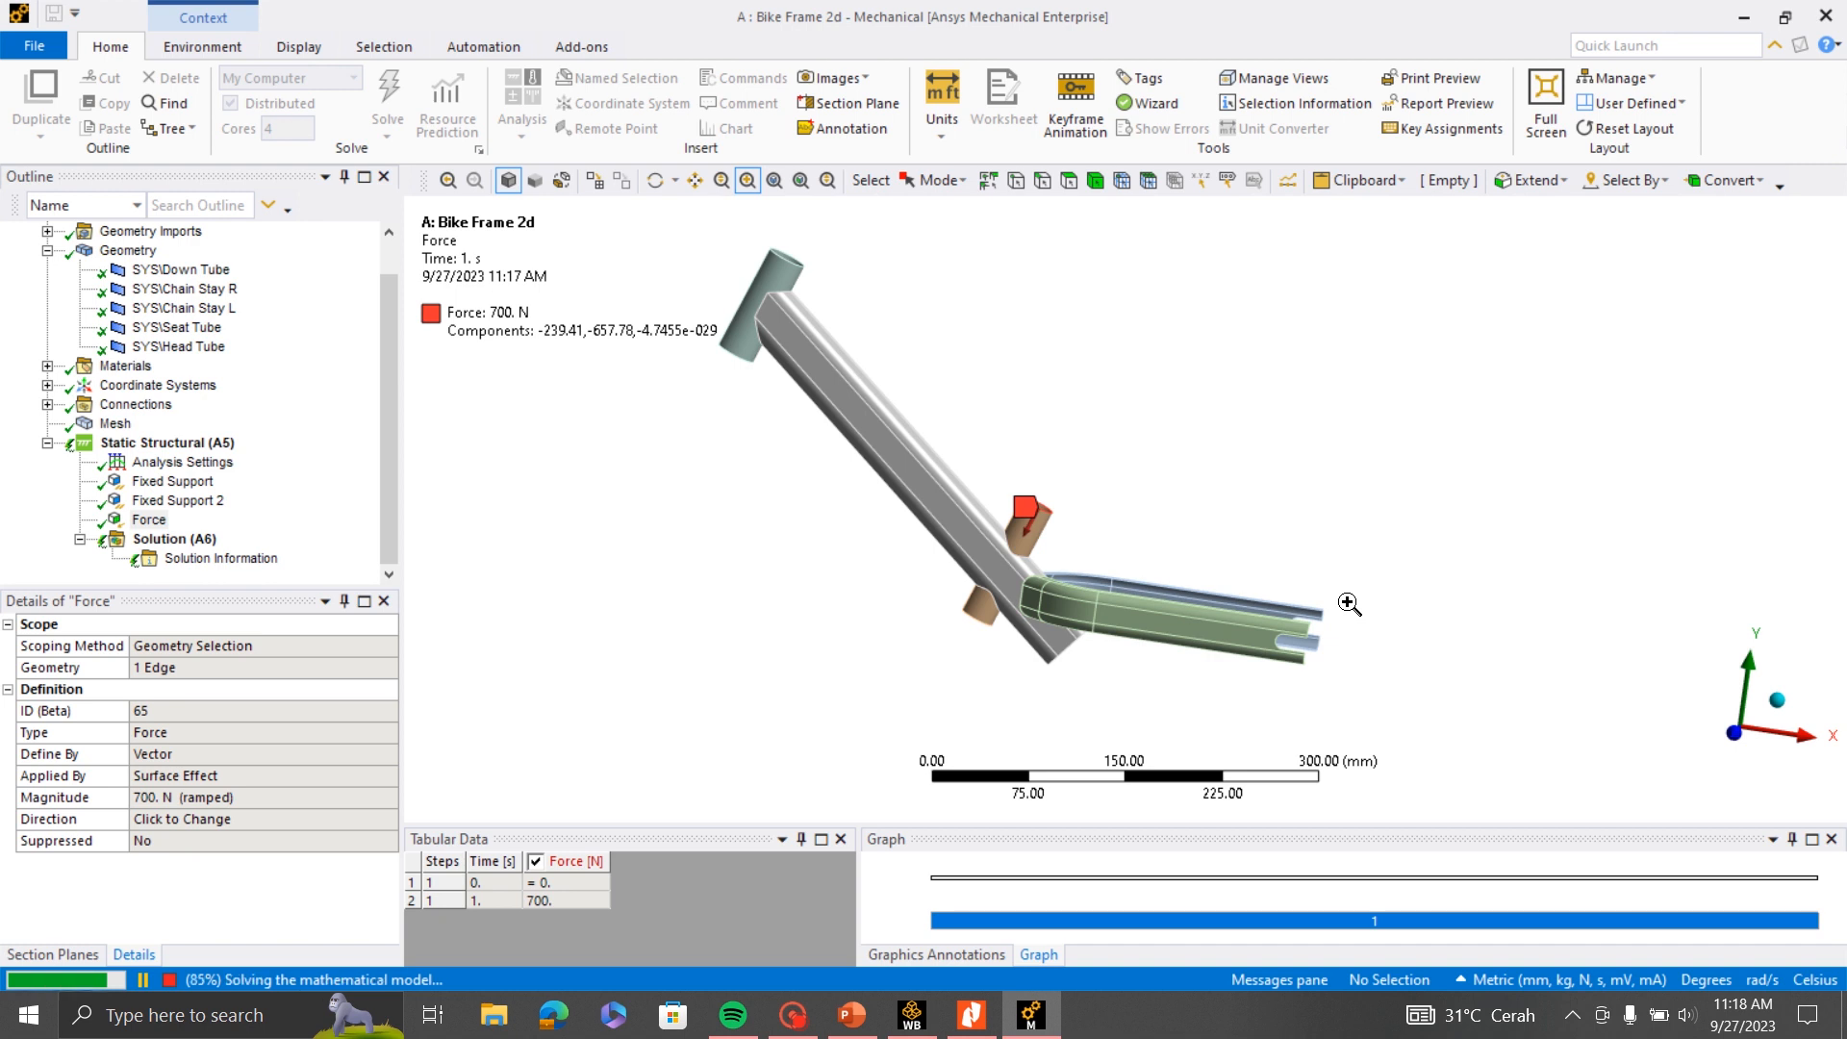
- Review the solver output in the Solution Information, down to the closing run statistics
scroll(1039, 731, "up", 3)
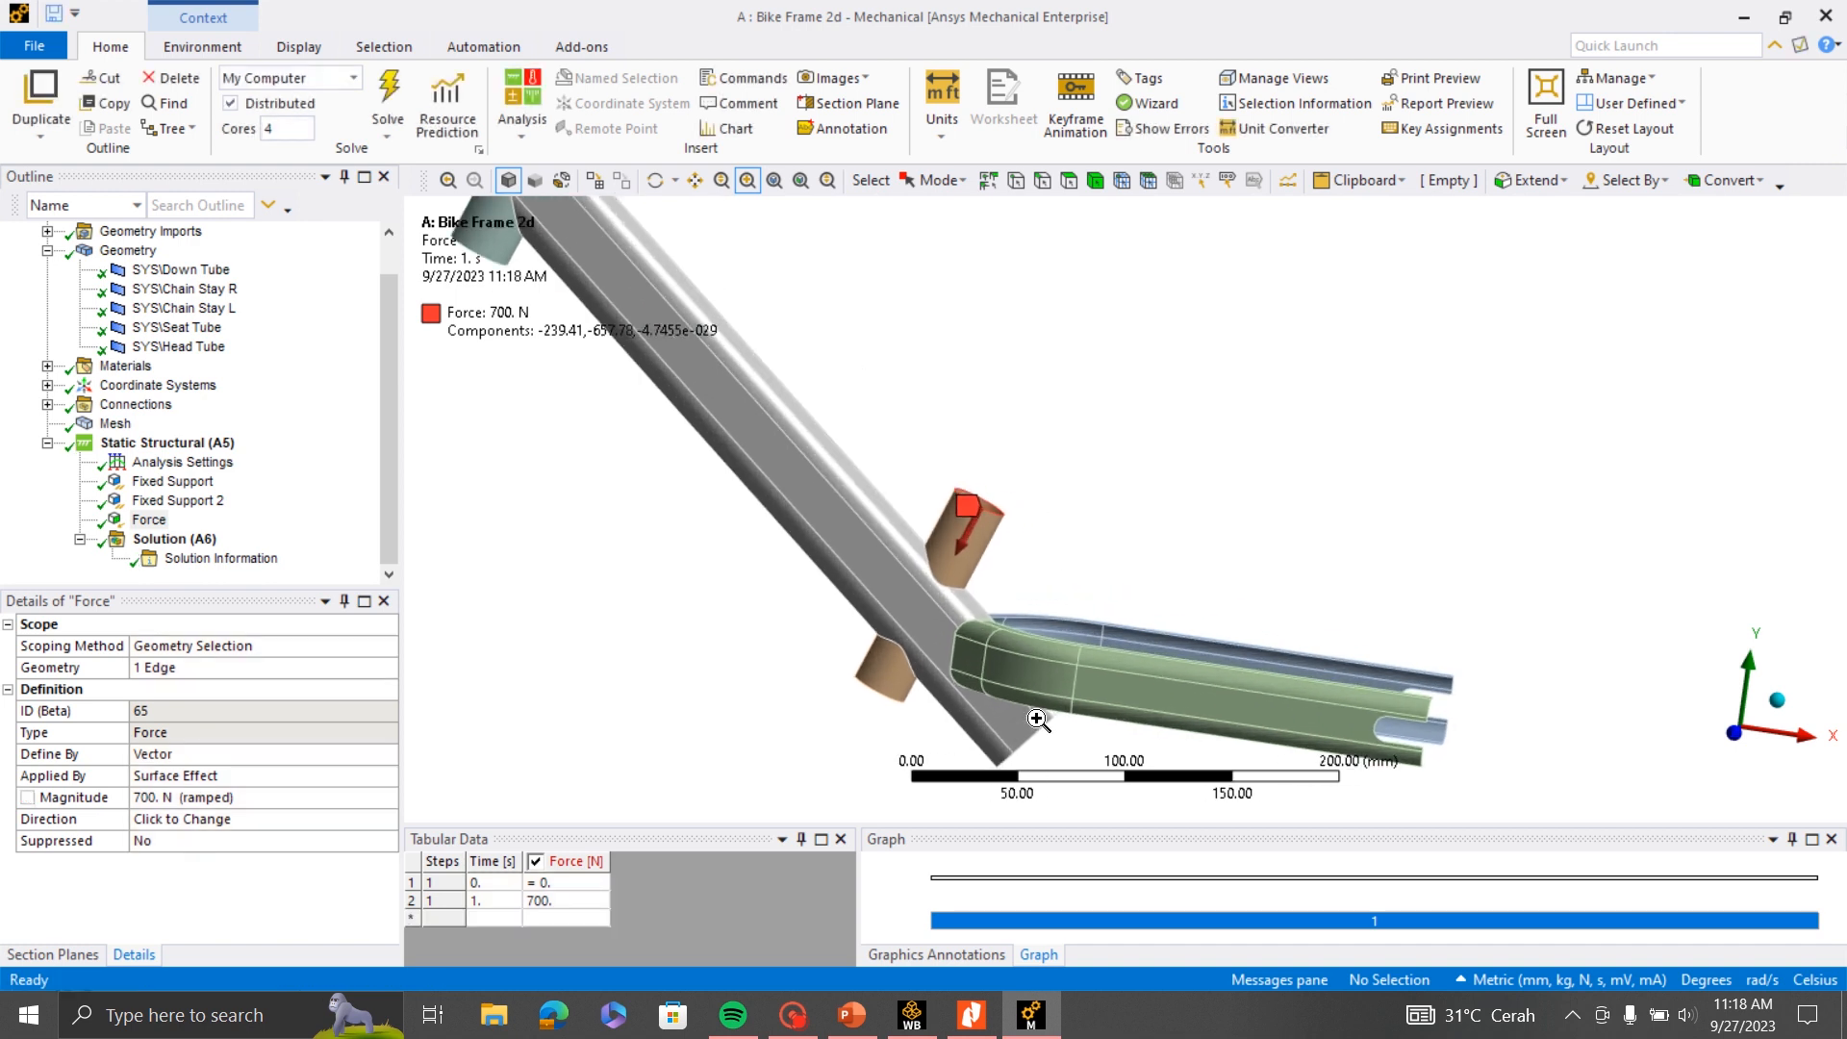
scroll(1038, 722, "down", 3)
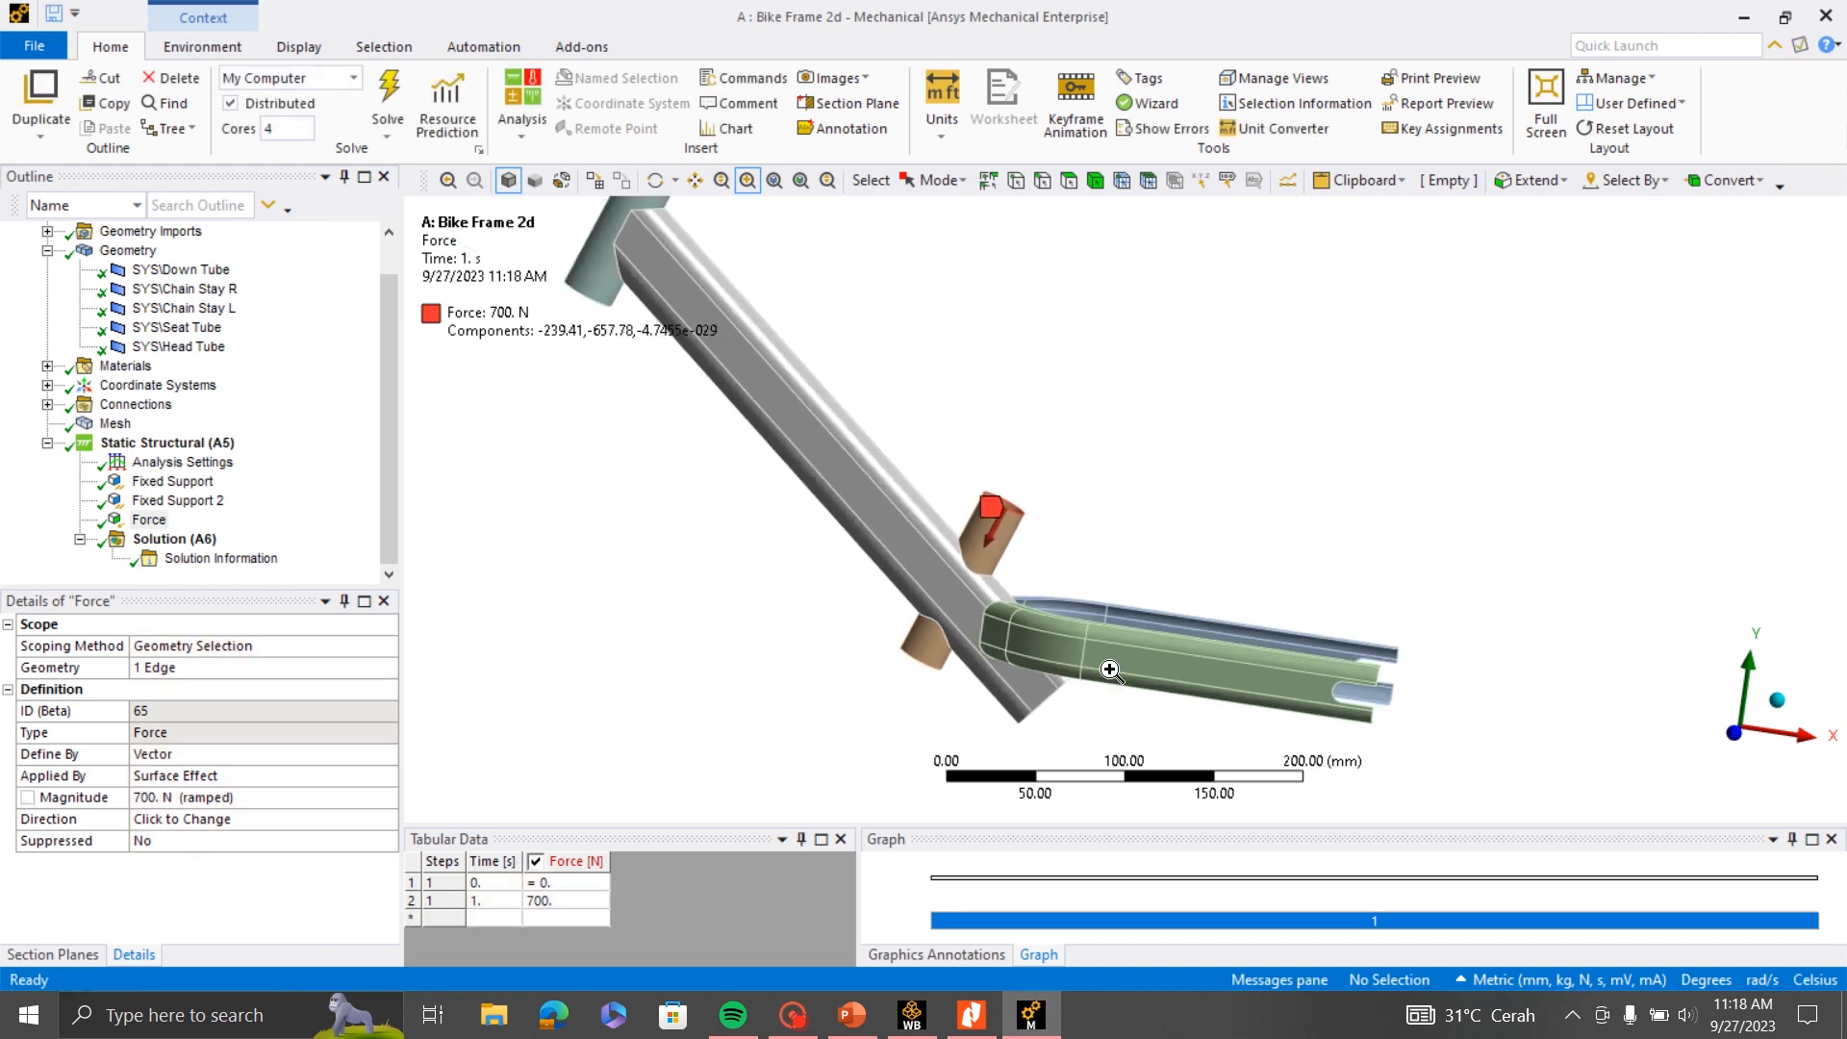
left_click(222, 559)
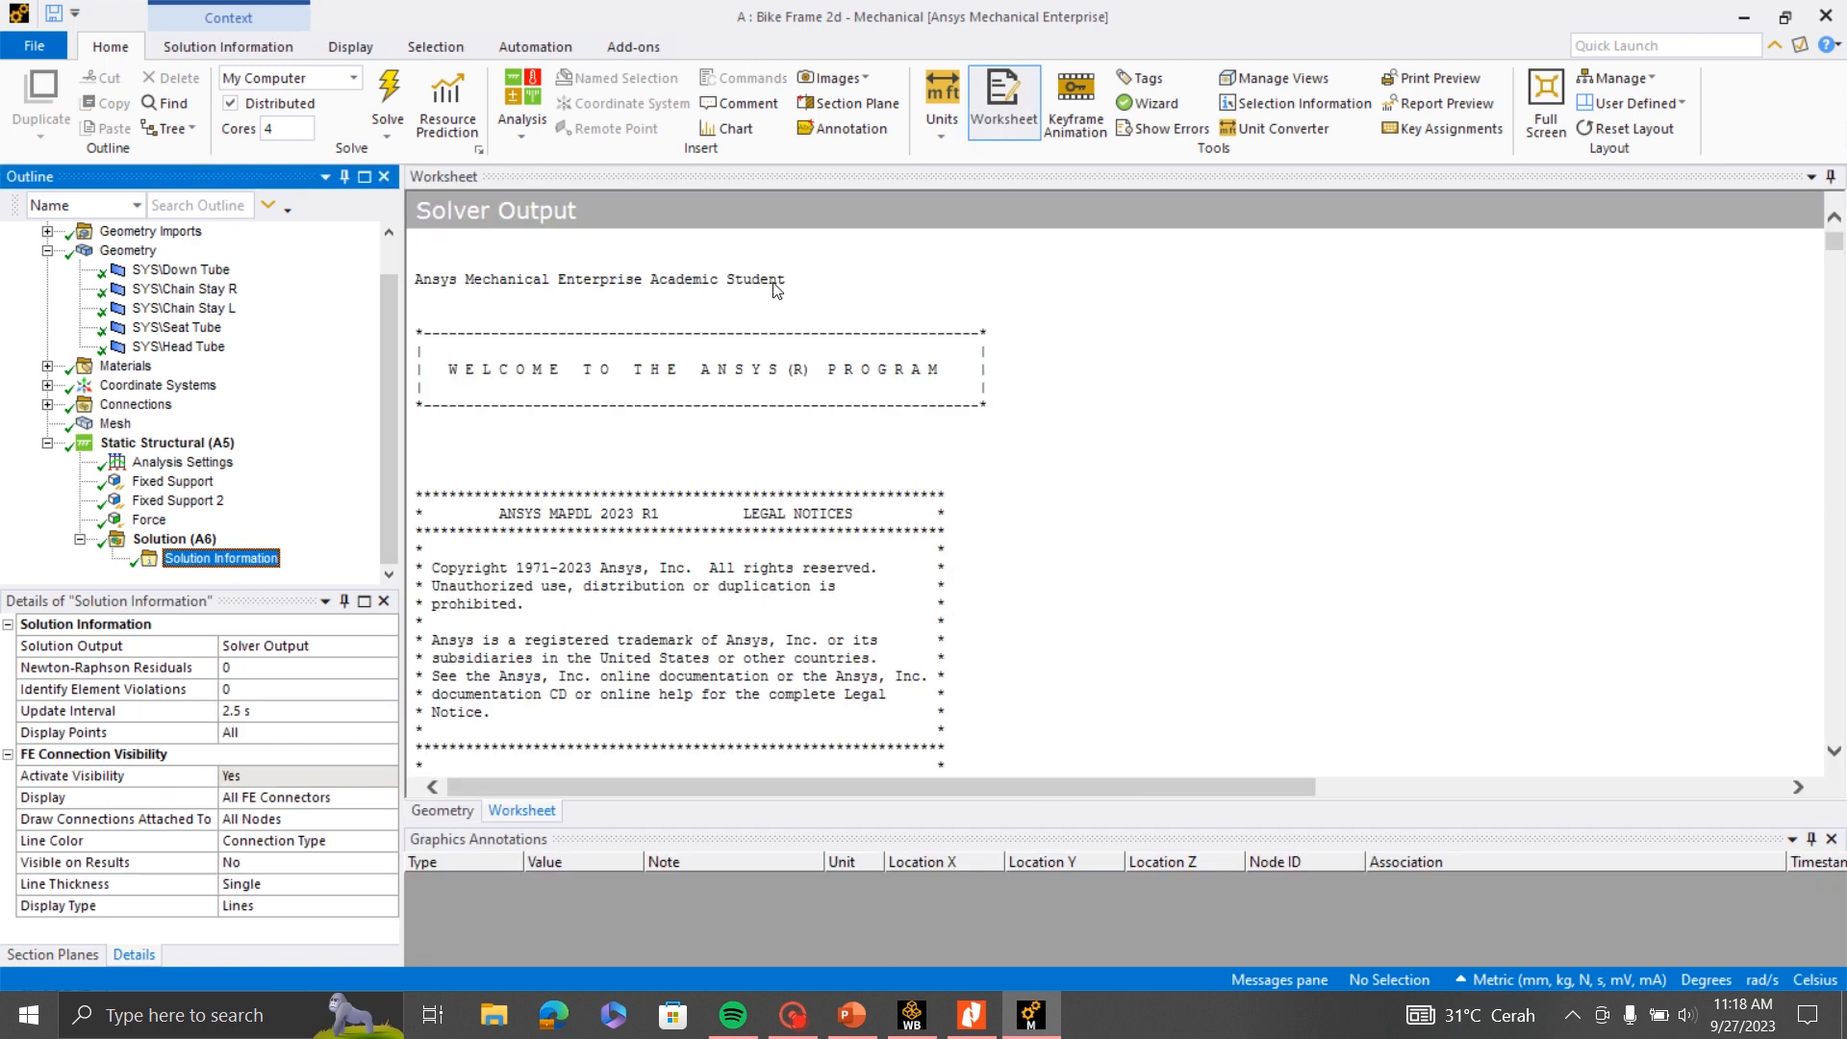
left_click_drag(1835, 249, 1837, 734)
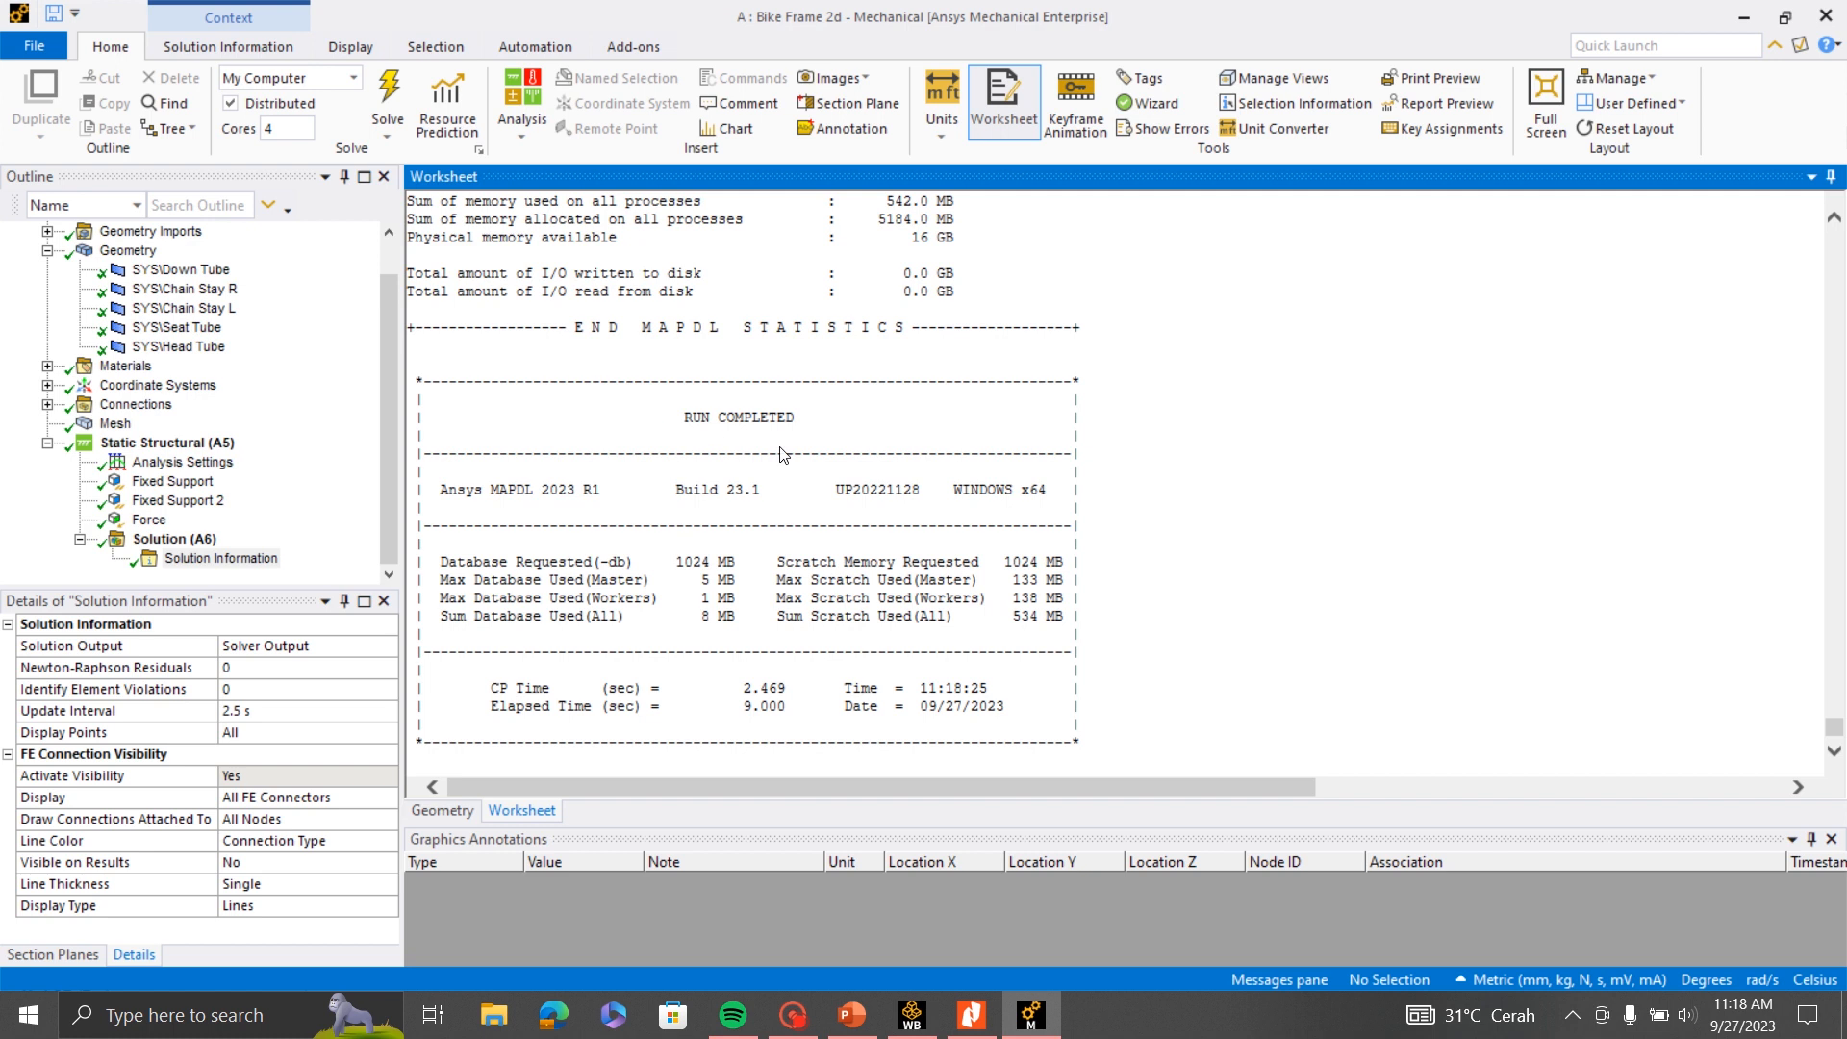
left_click_drag(787, 419, 617, 418)
left_click(1250, 488)
scroll(1052, 553, "up", 3)
scroll(1056, 549, "up", 10)
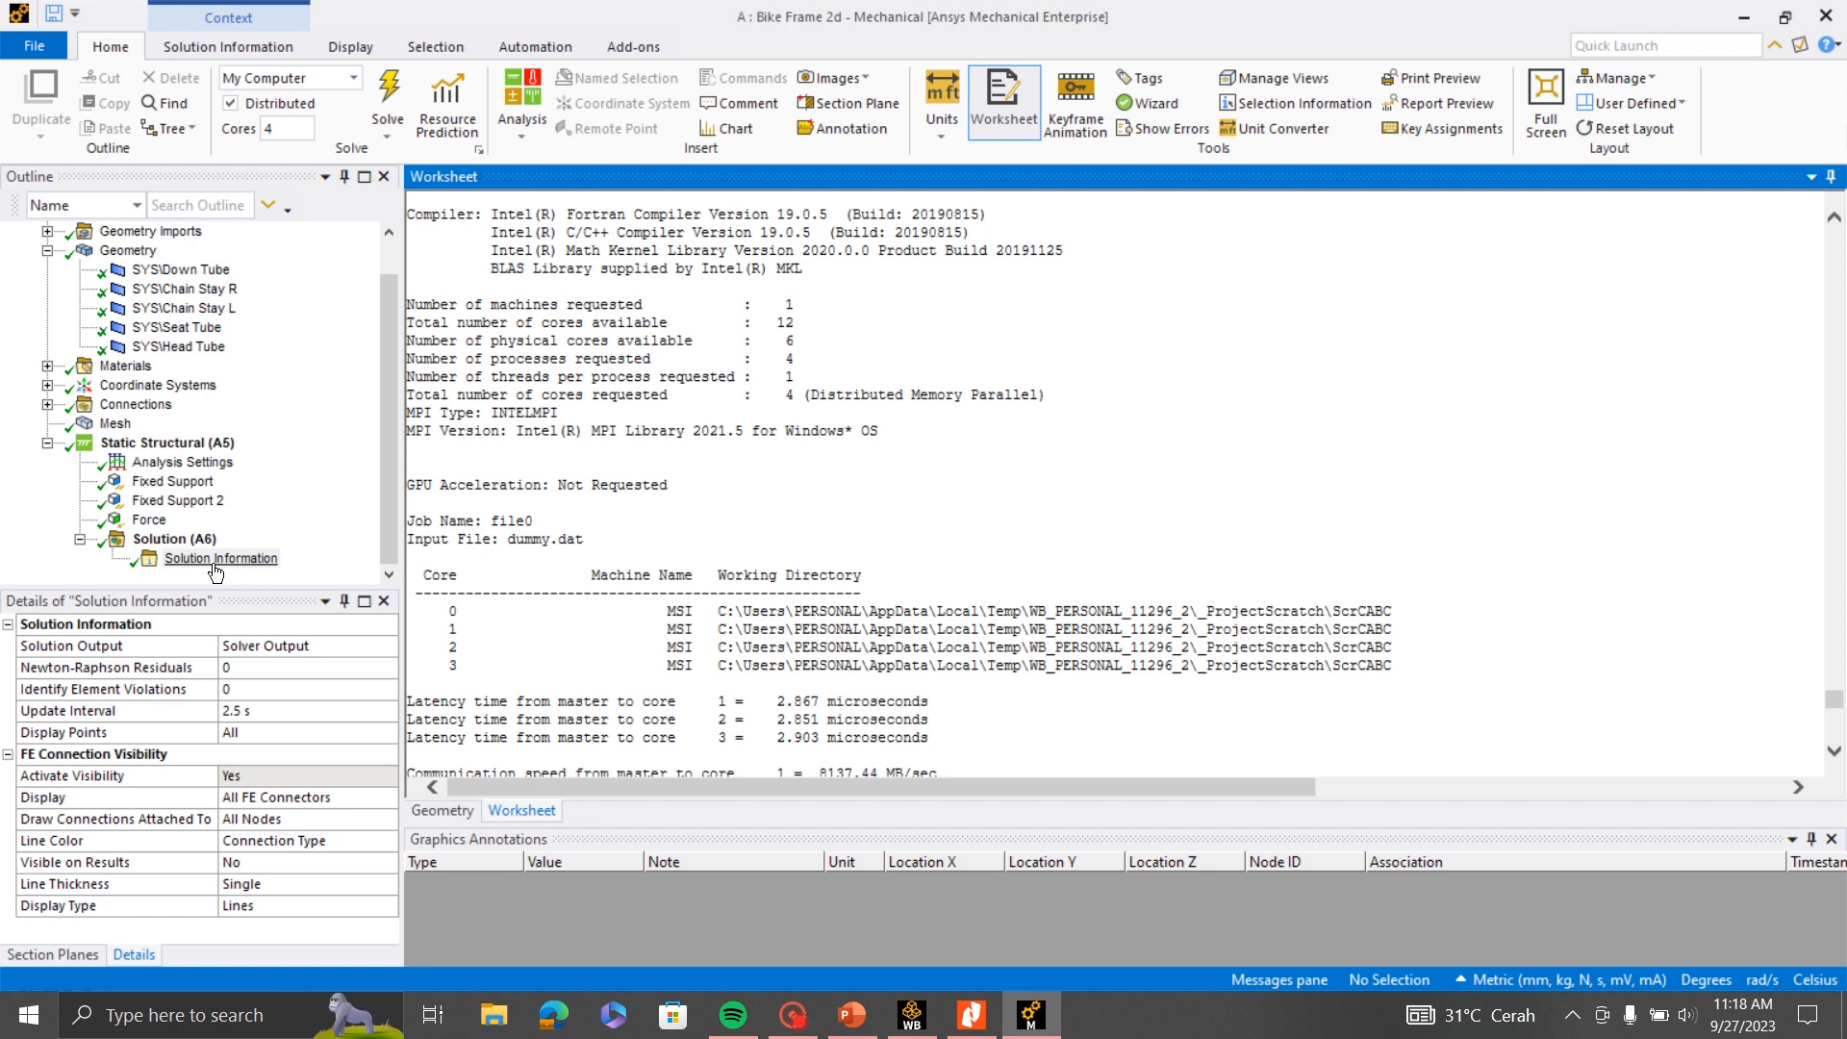
- Add an Equivalent (von-Mises) stress result to the solution
left_click(187, 540)
right_click(188, 541)
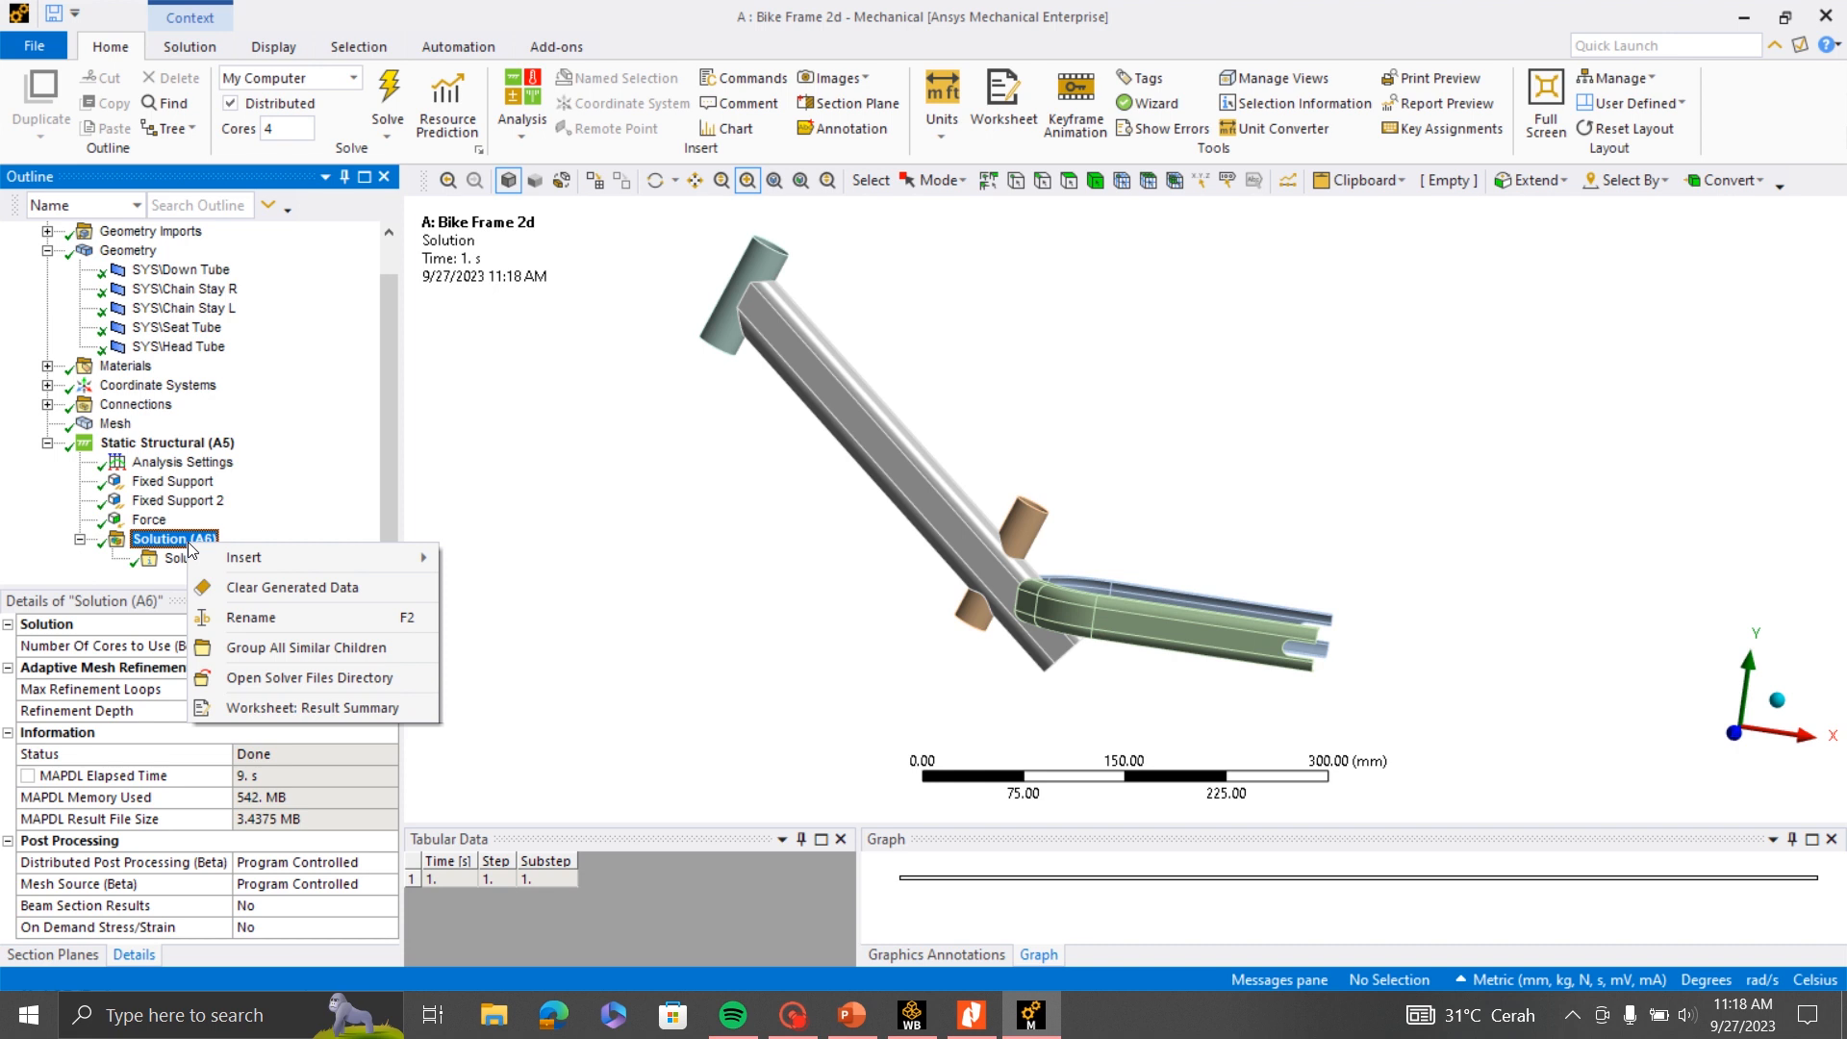
mouse_move(230, 560)
mouse_move(577, 562)
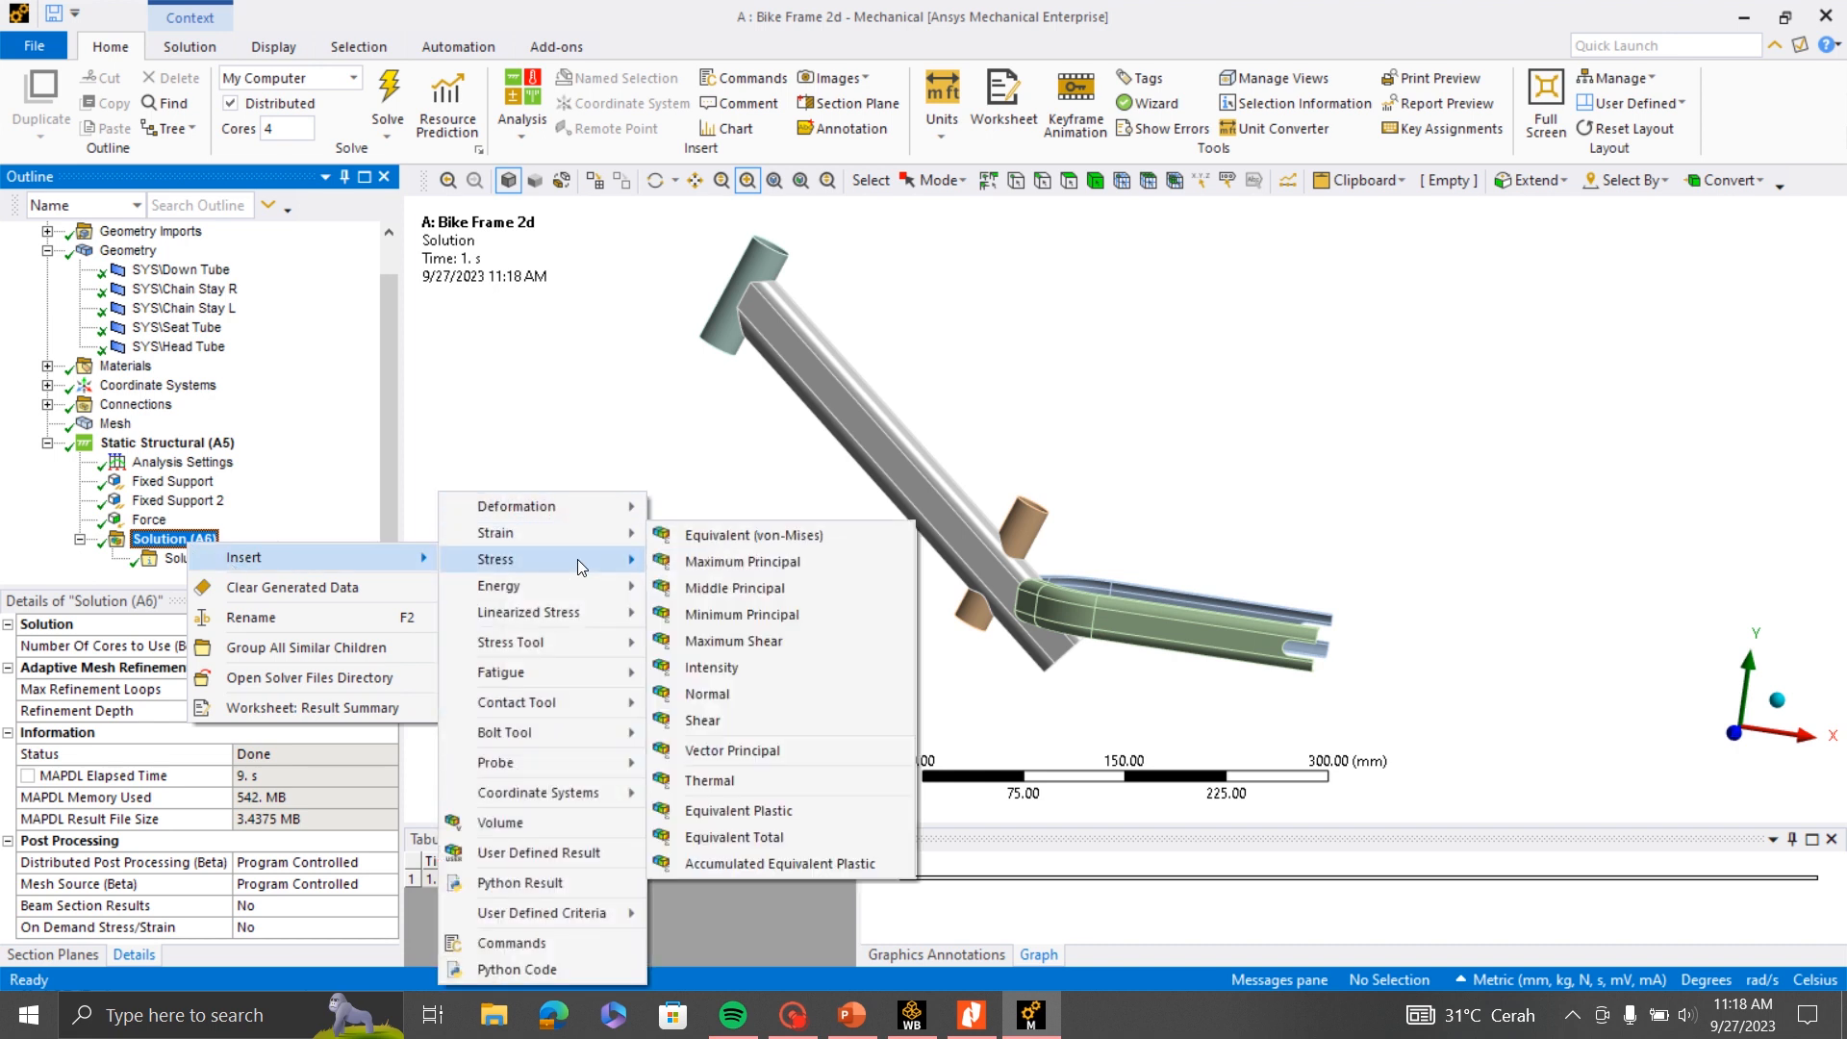
left_click(724, 567)
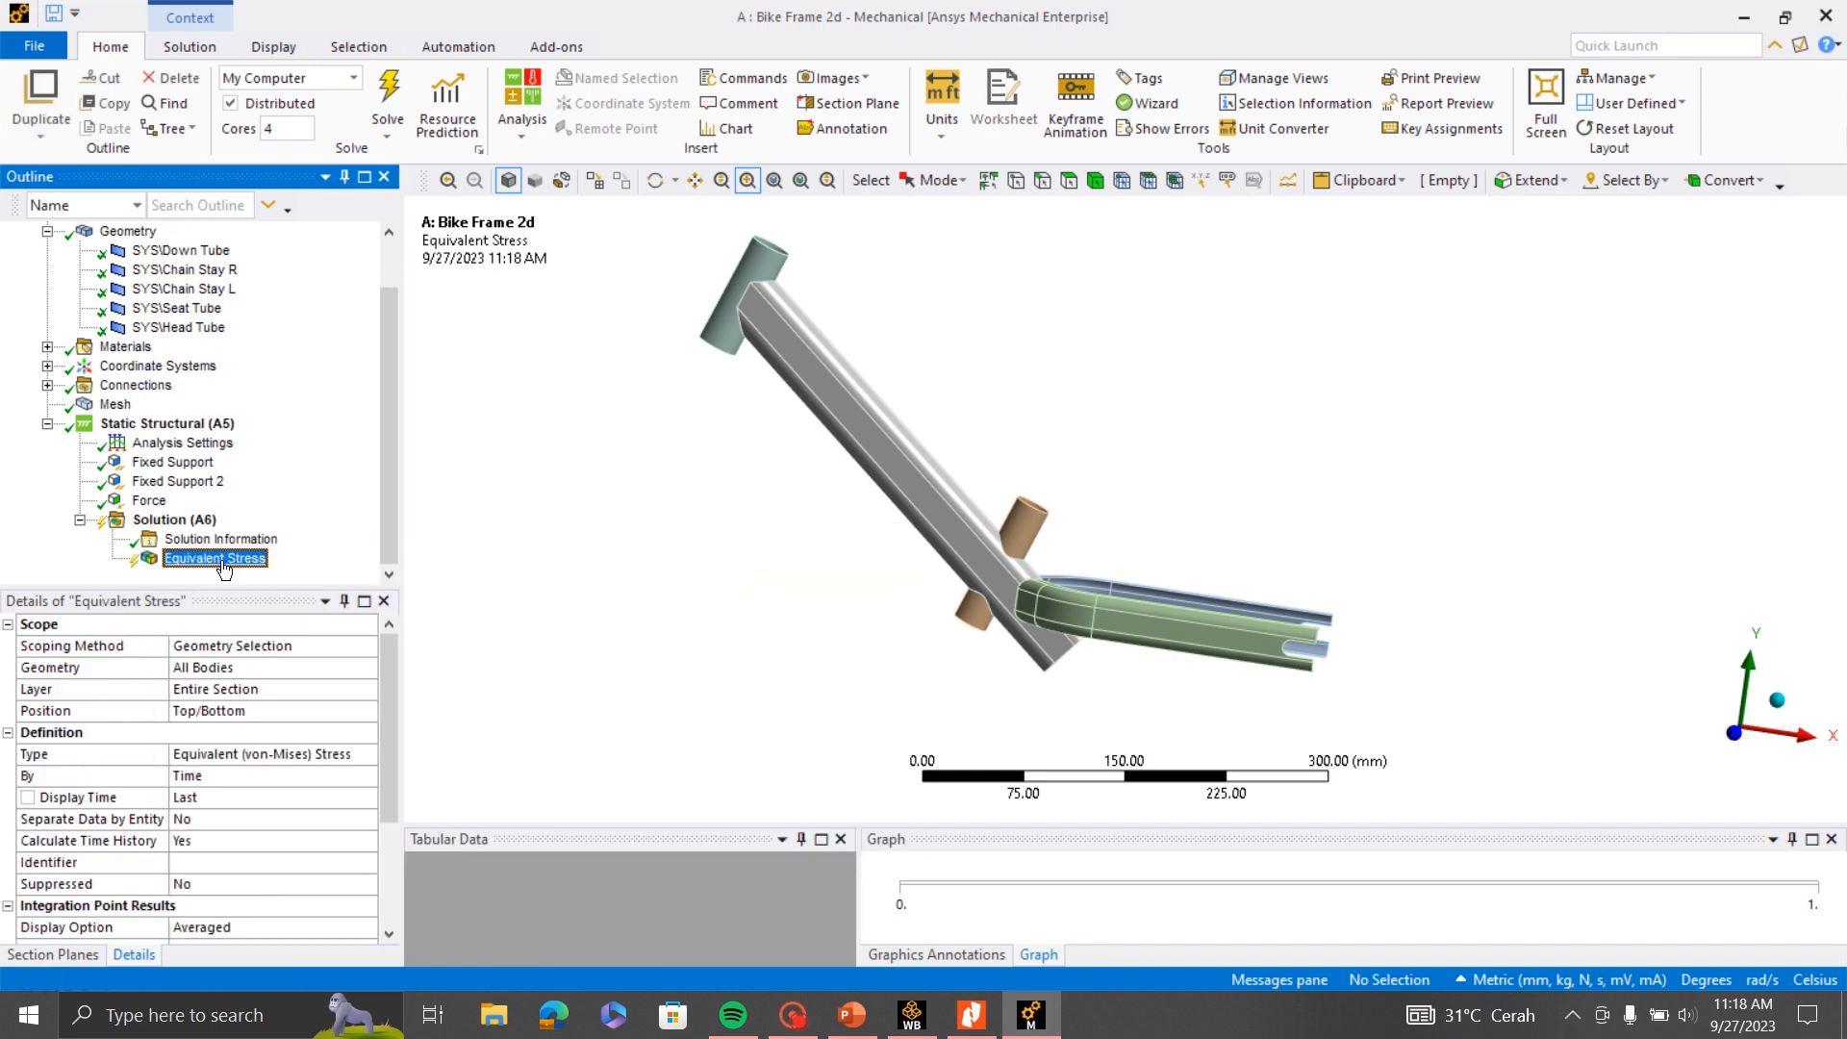
- Add a Total Deformation result to the solution
right_click(166, 527)
mouse_move(339, 539)
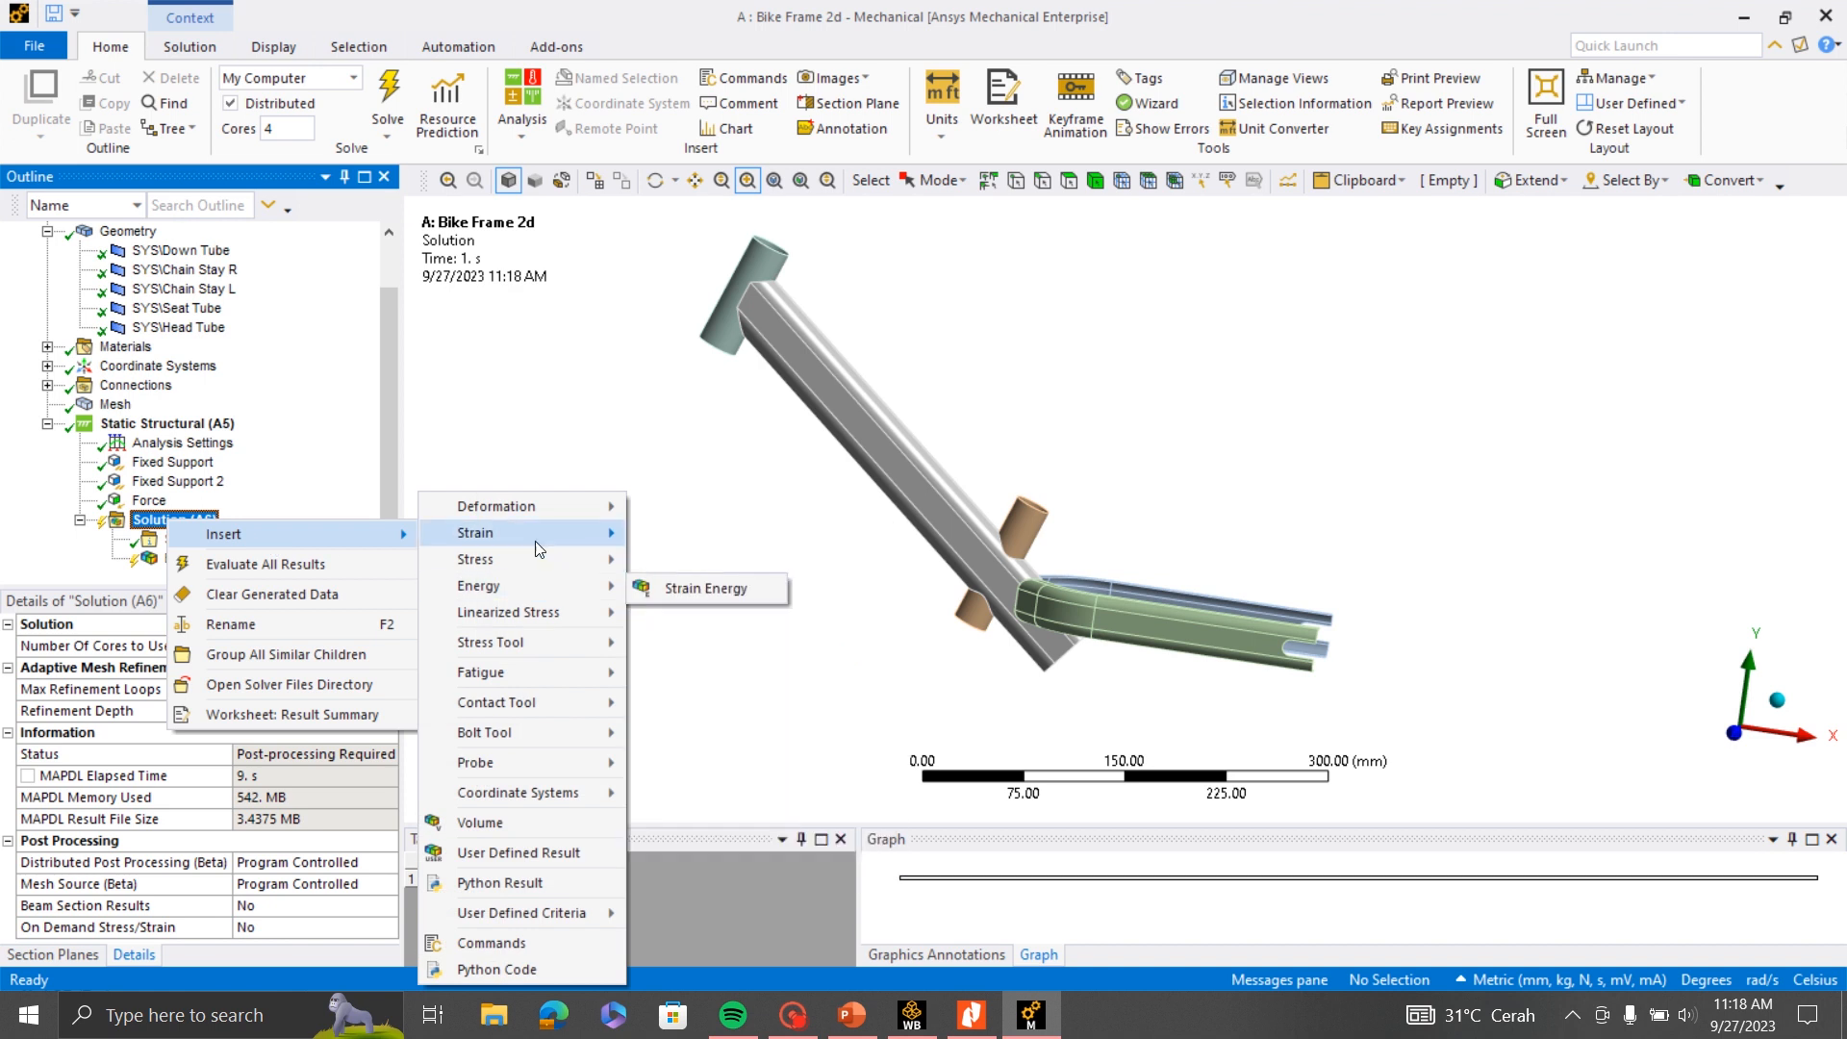
mouse_move(535, 507)
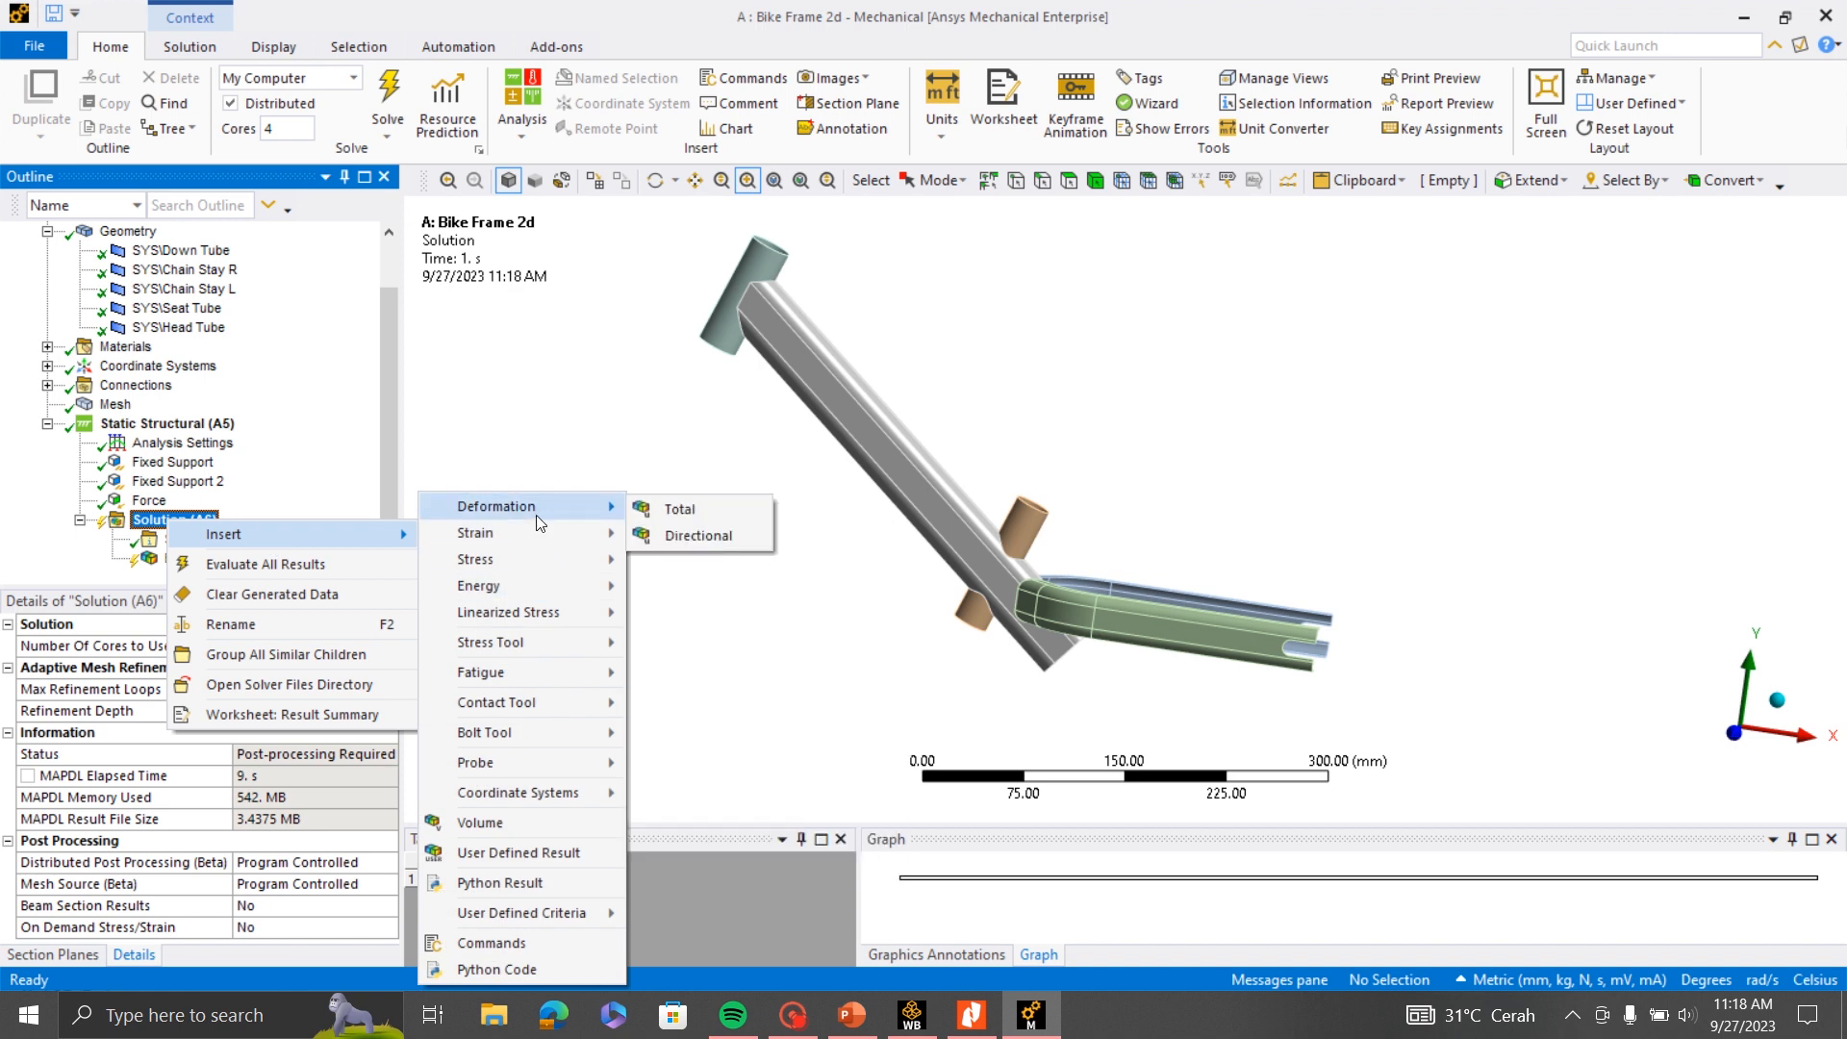
left_click(679, 509)
- Evaluate all results of the static structural solution
left_click(176, 502)
right_click(176, 502)
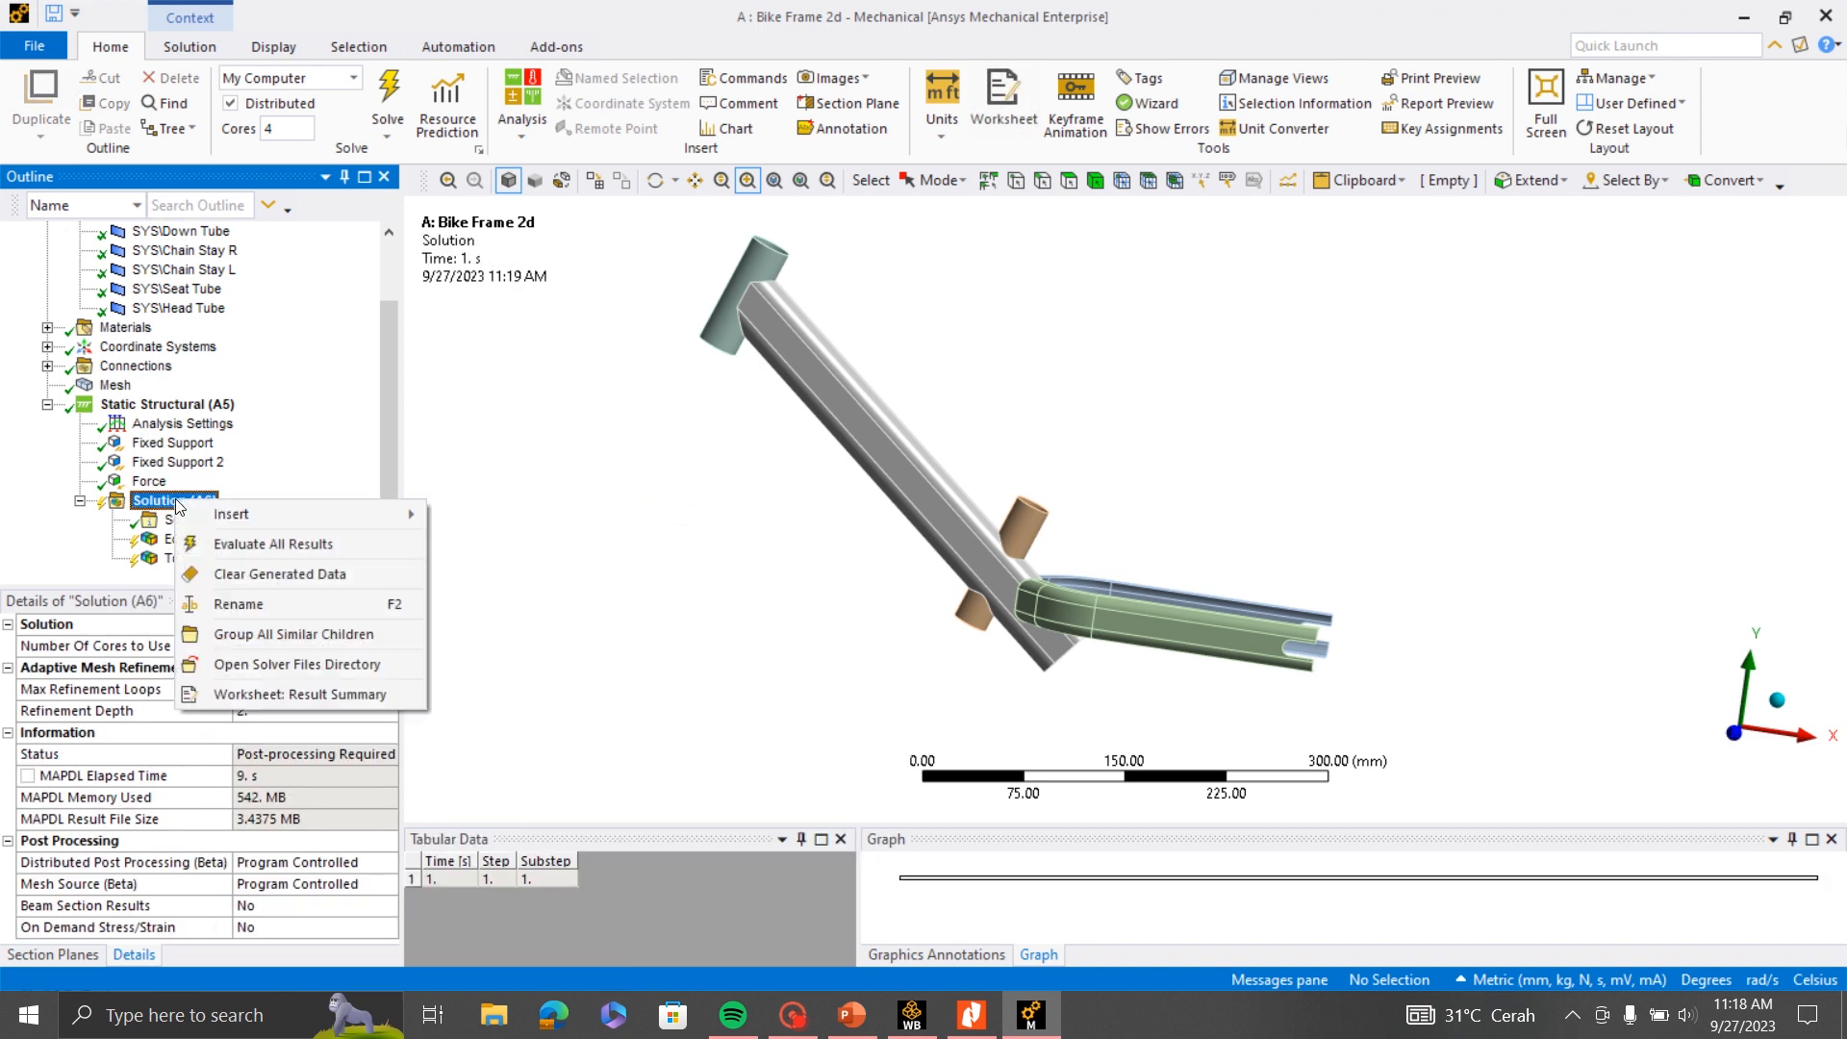
left_click(281, 547)
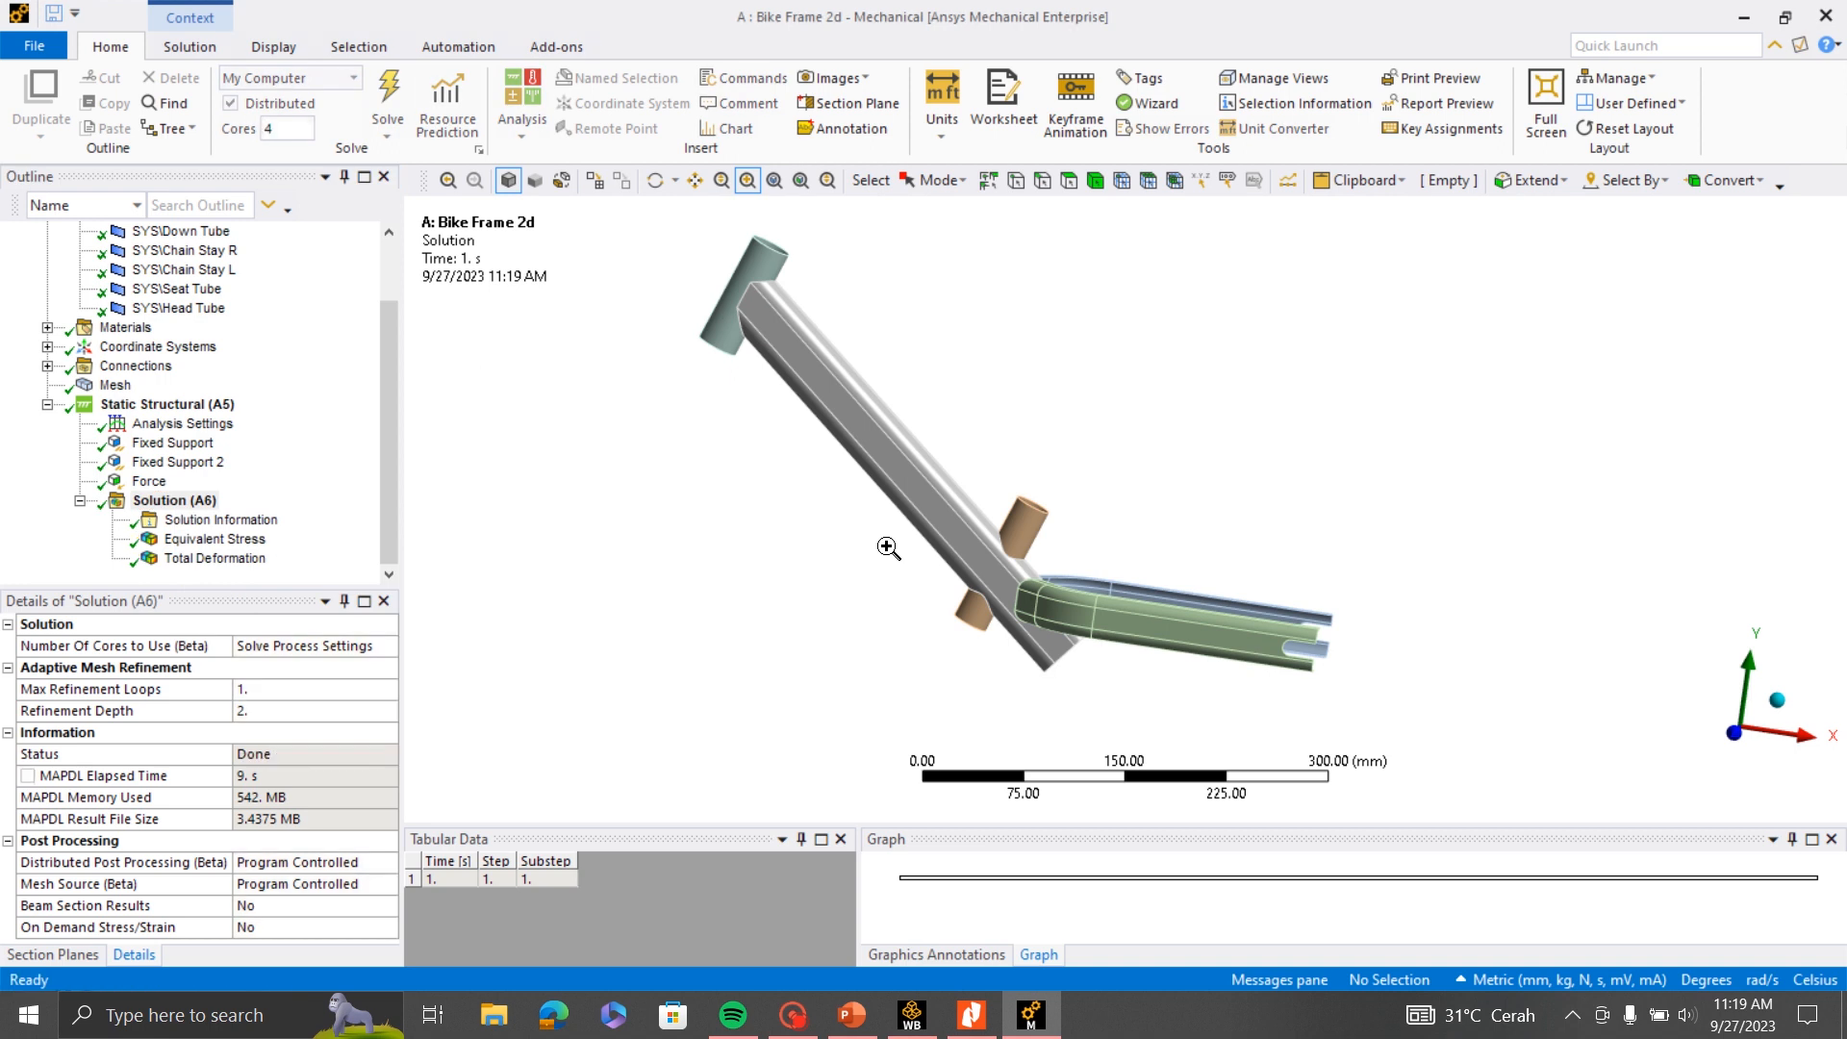
- Display the Equivalent Stress result and examine its contours across the frame against the legend
left_click_drag(889, 548, 1066, 597)
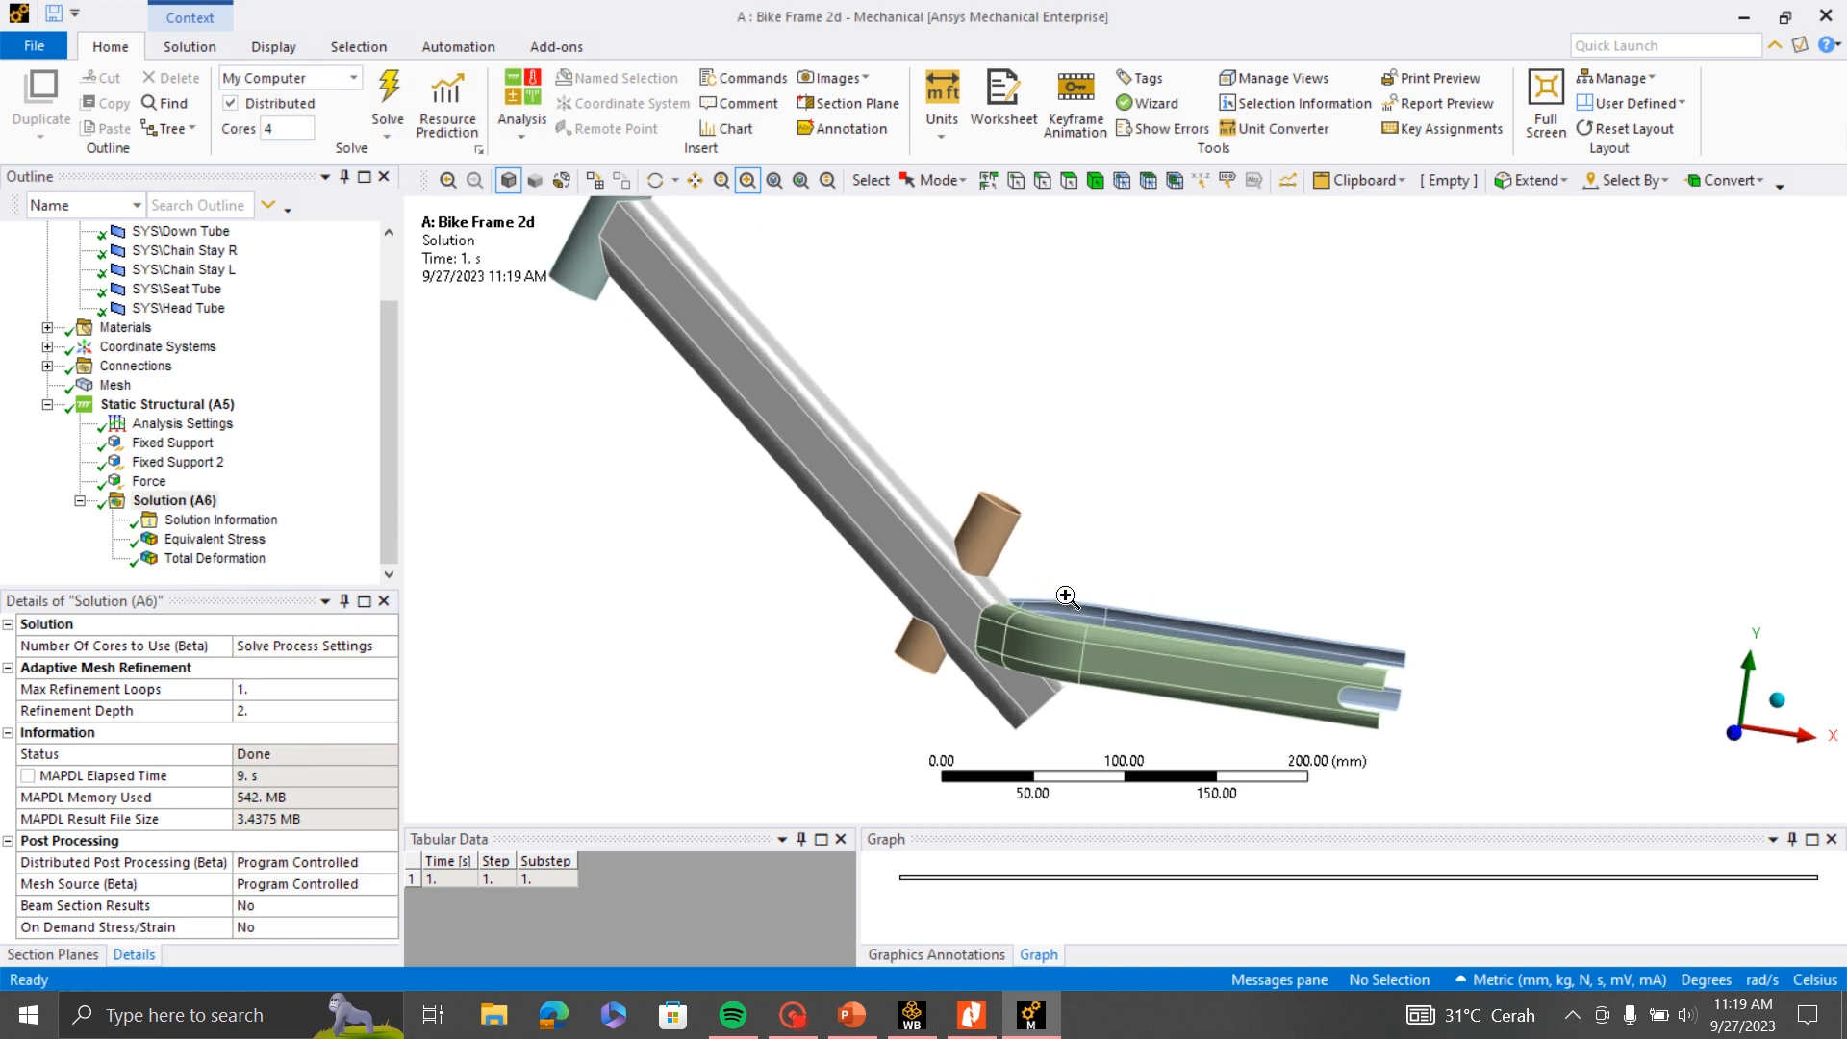
left_click(219, 540)
scroll(1251, 587, "down", 2)
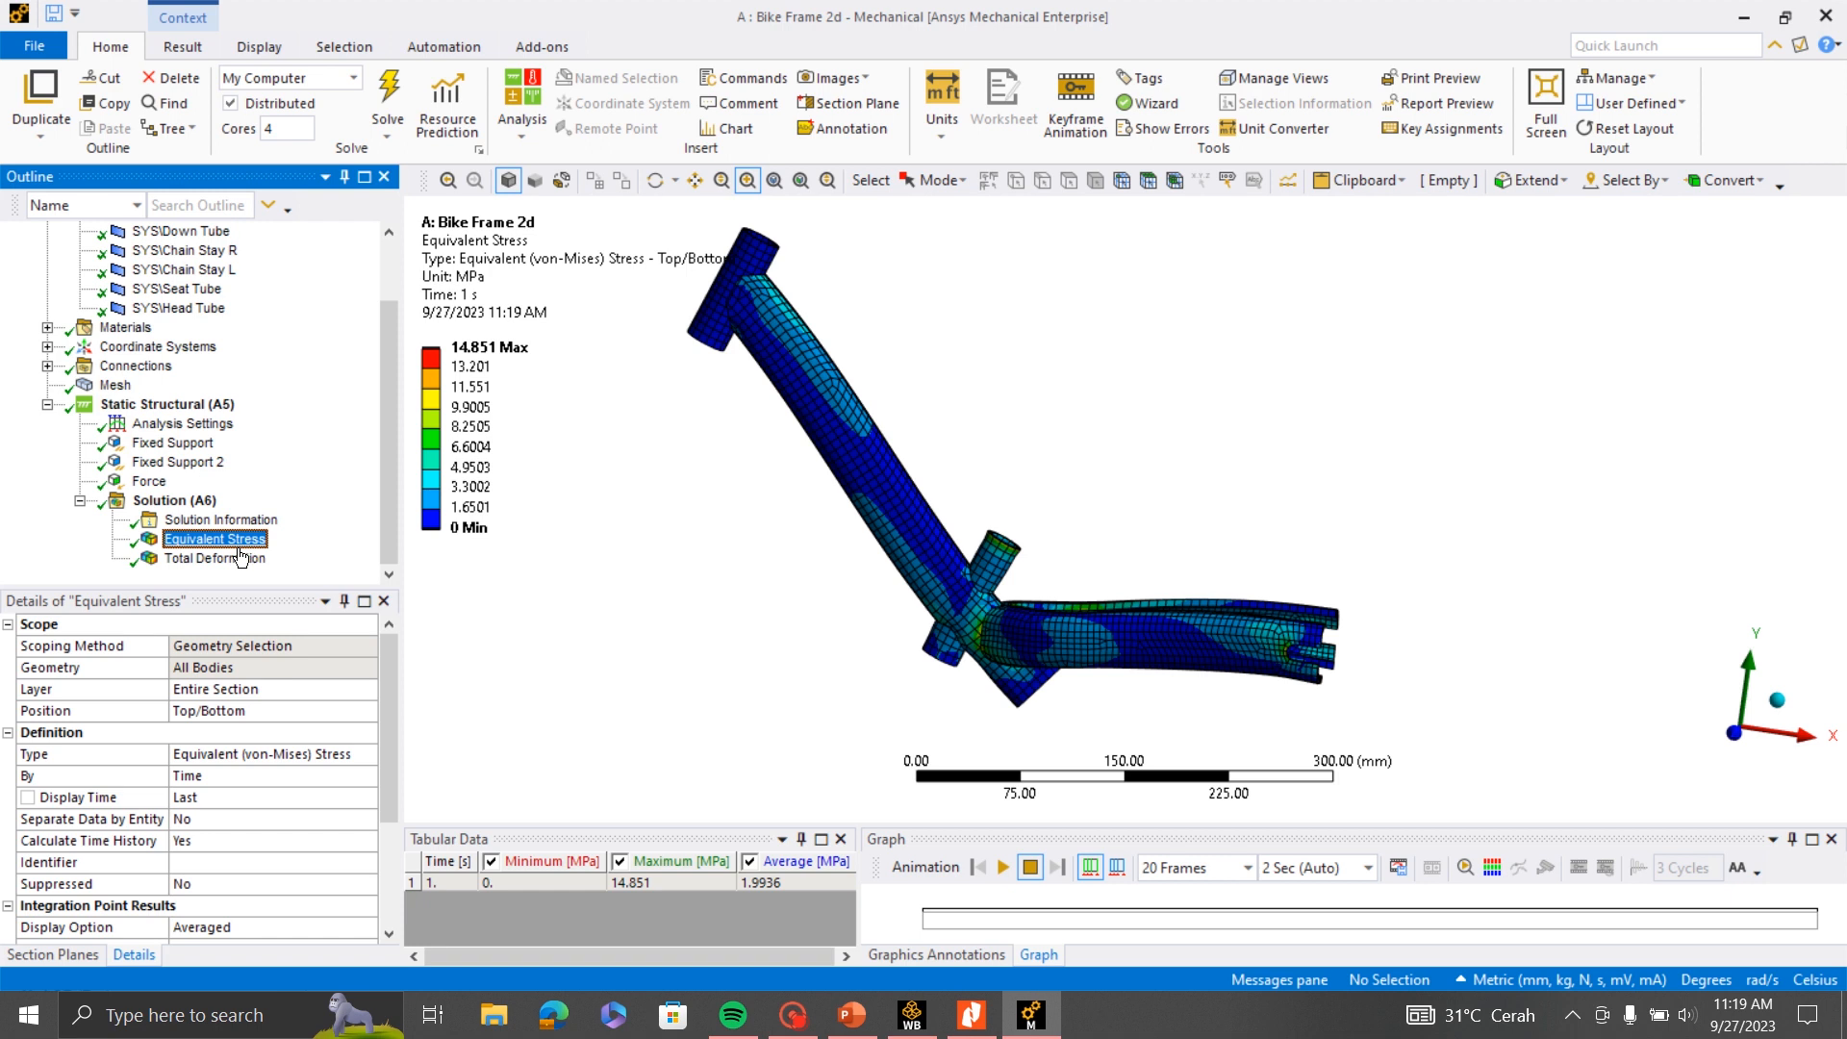
scroll(945, 412, "up", 1)
scroll(1145, 535, "down", 2)
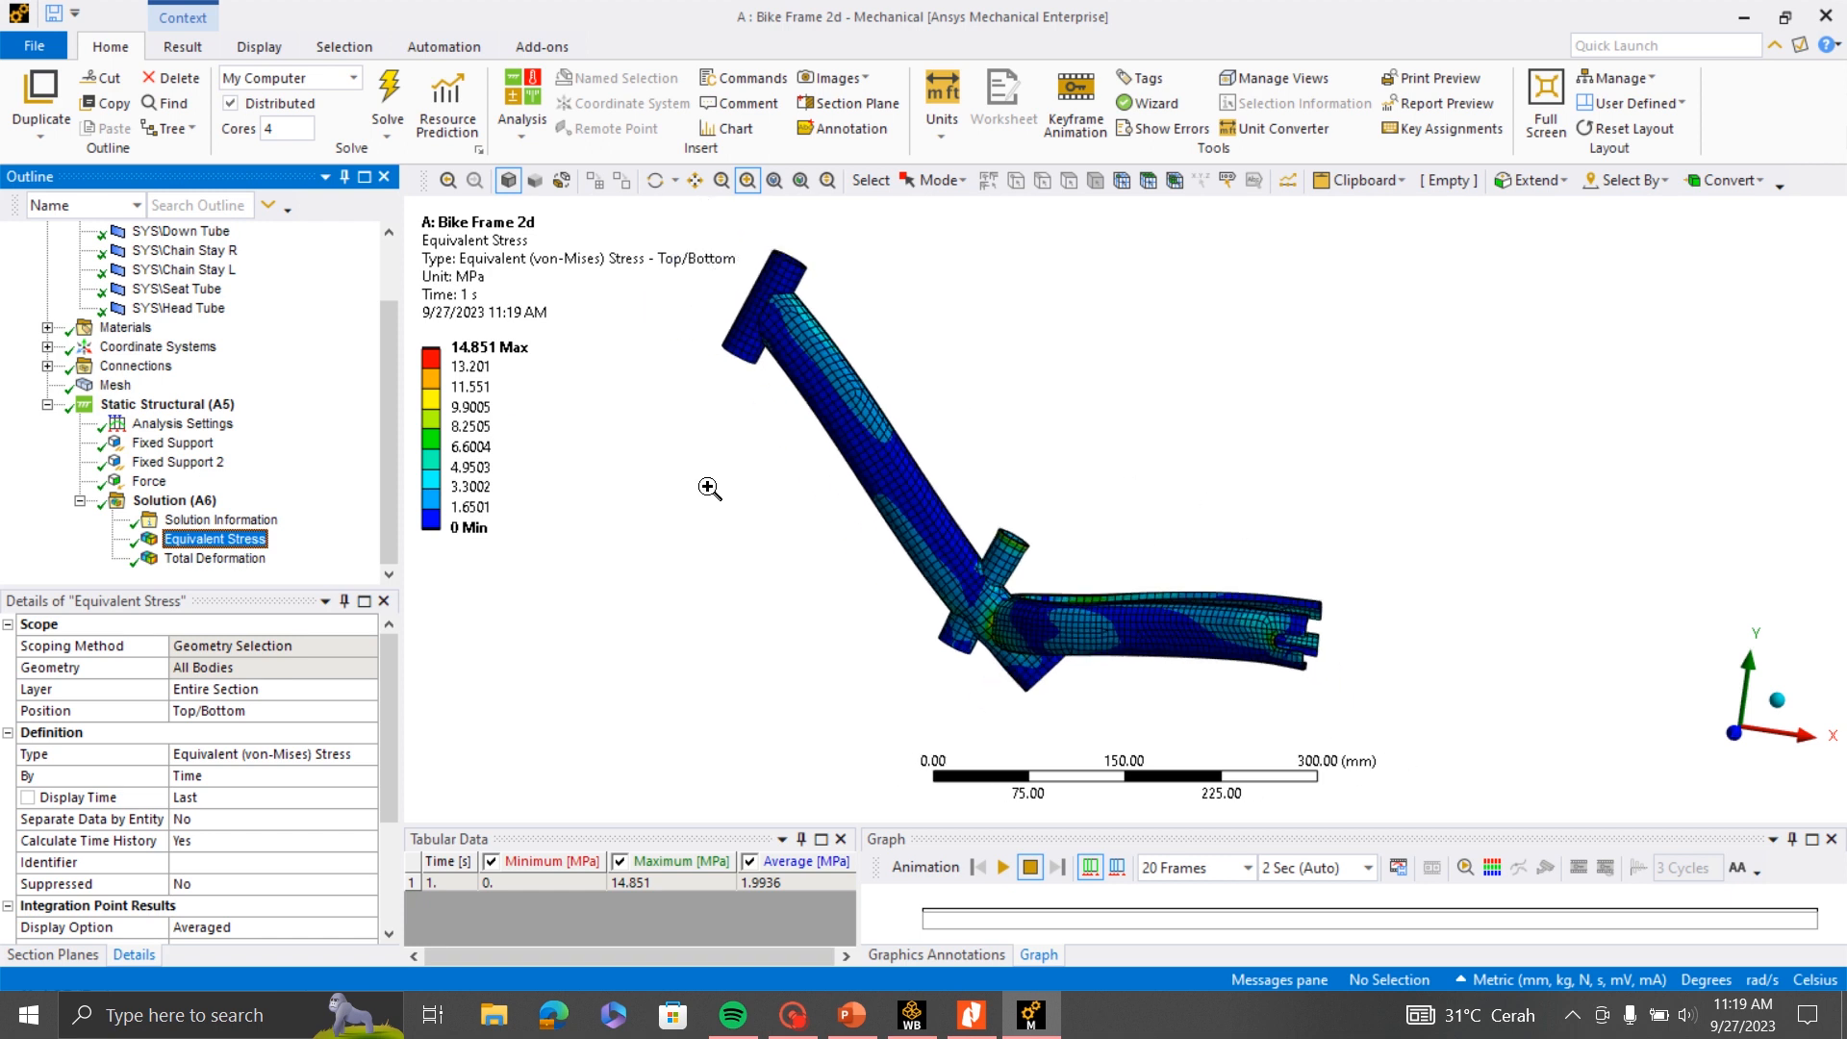
scroll(527, 433, "up", 1)
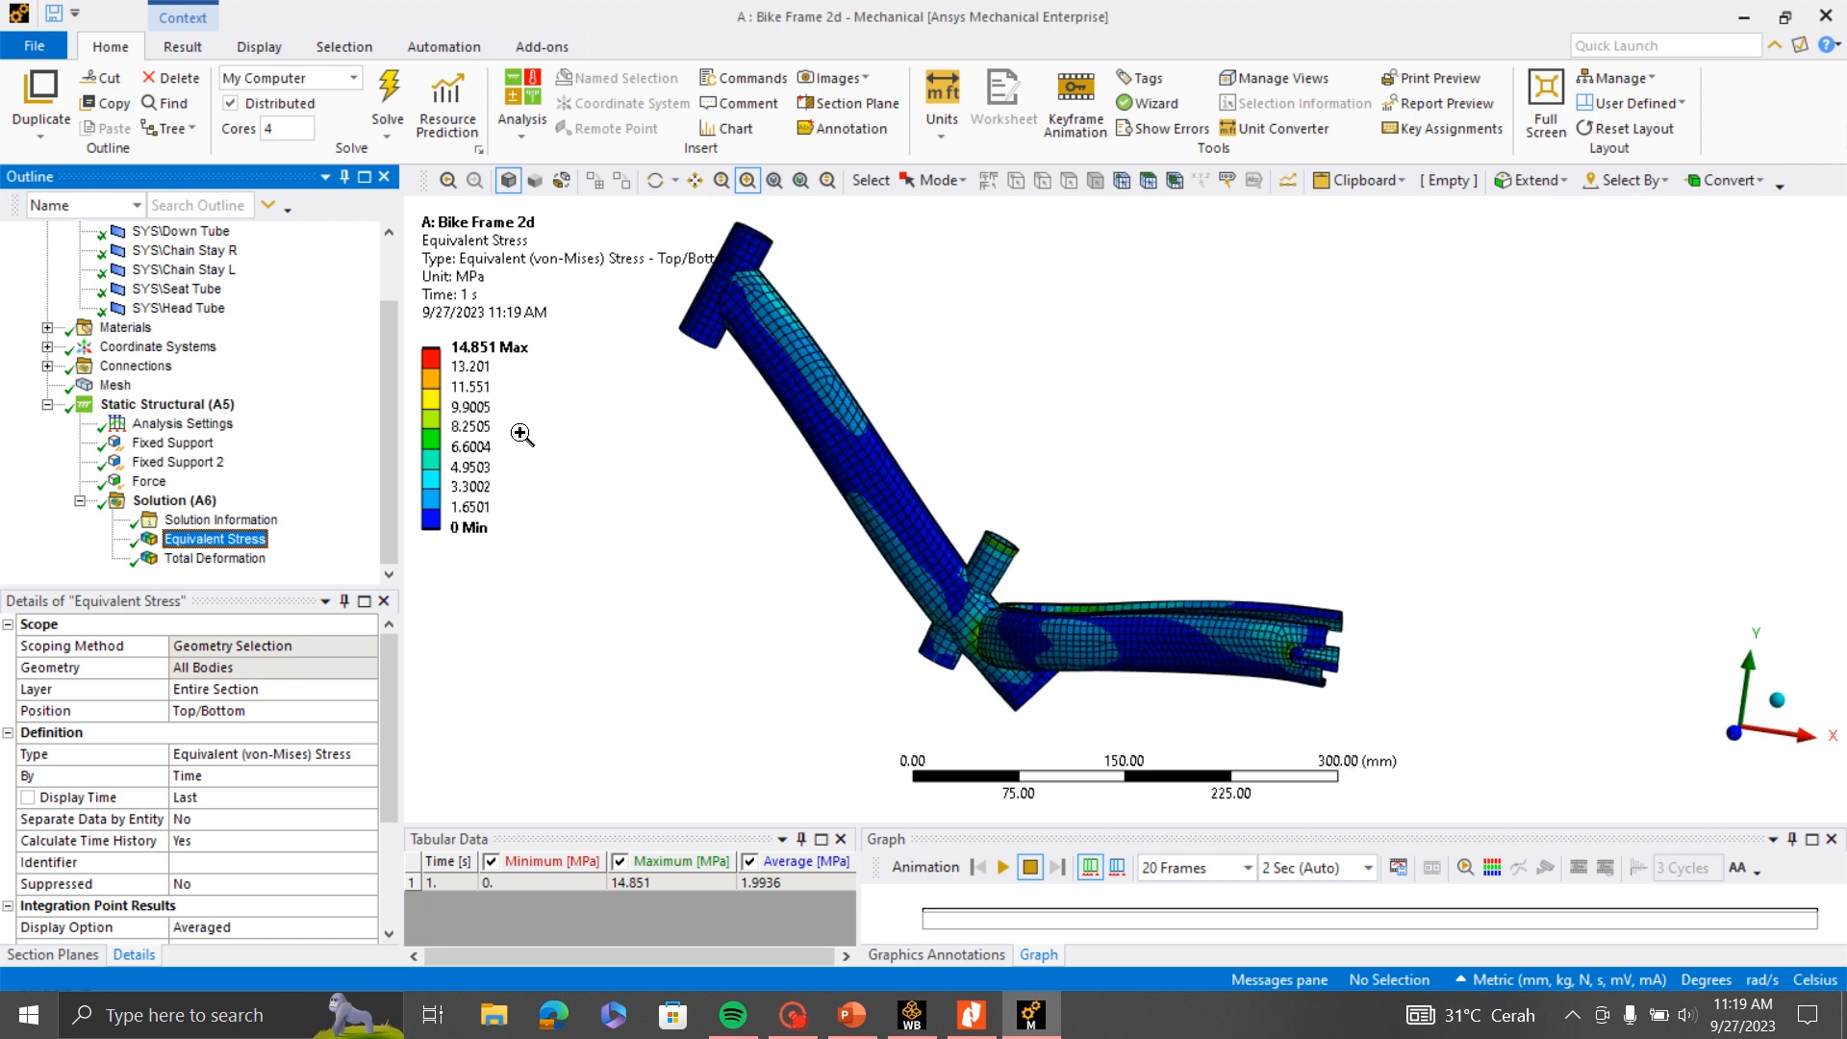
scroll(1039, 445, "down", 2)
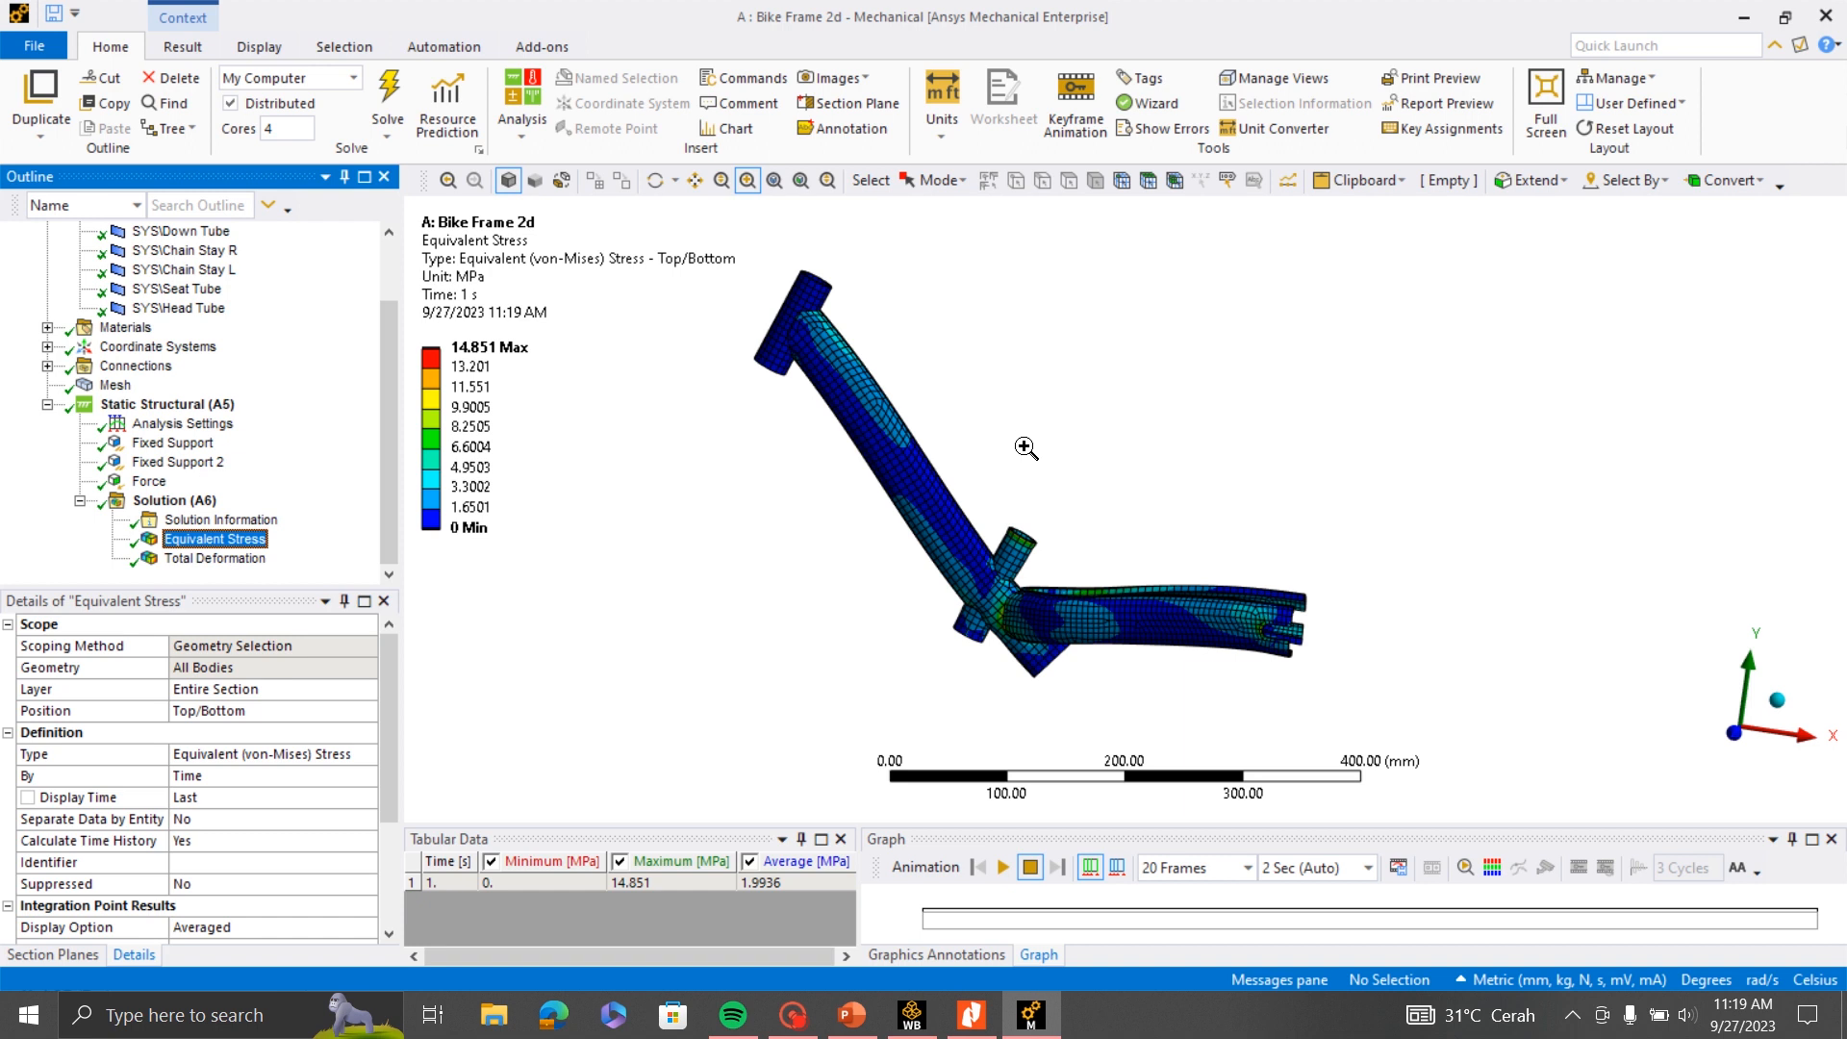
- Check the Seat Tube's body properties, including thickness and material assignment, and return to the Equivalent Stress result
left_click(192, 369)
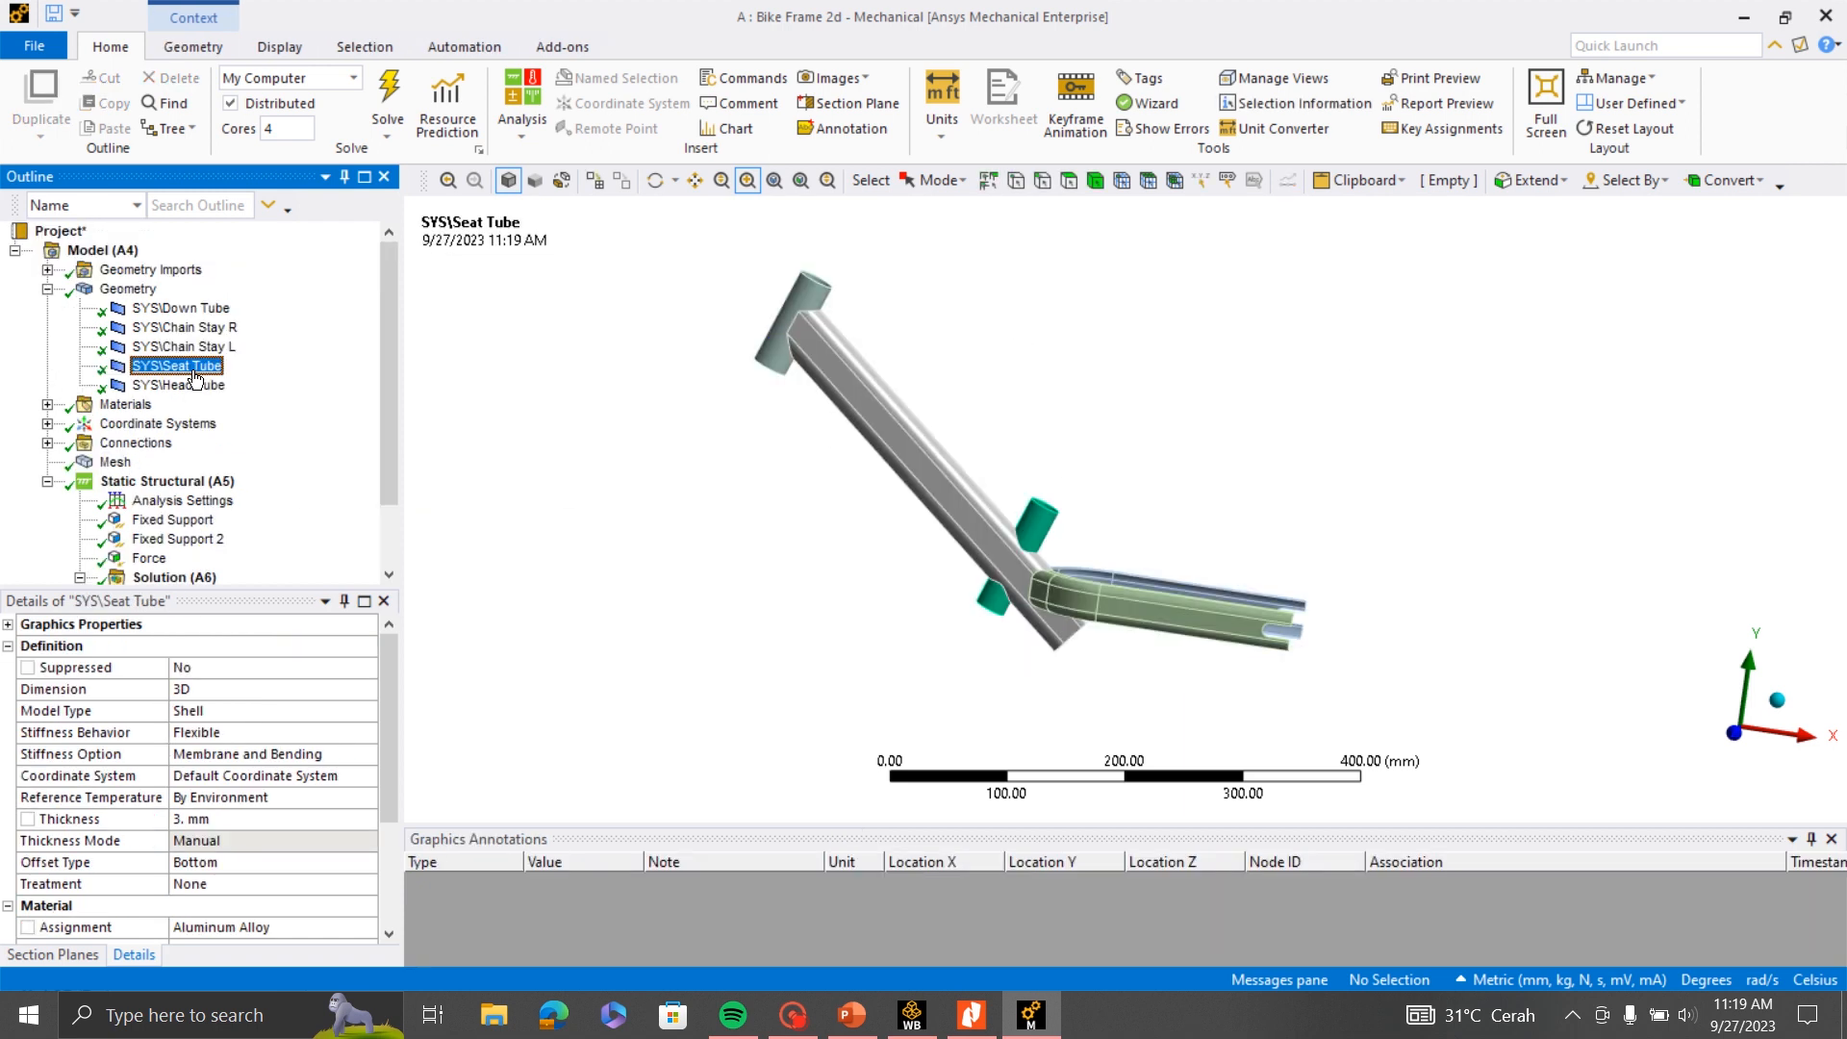
scroll(200, 481, "down", 2)
left_click(197, 540)
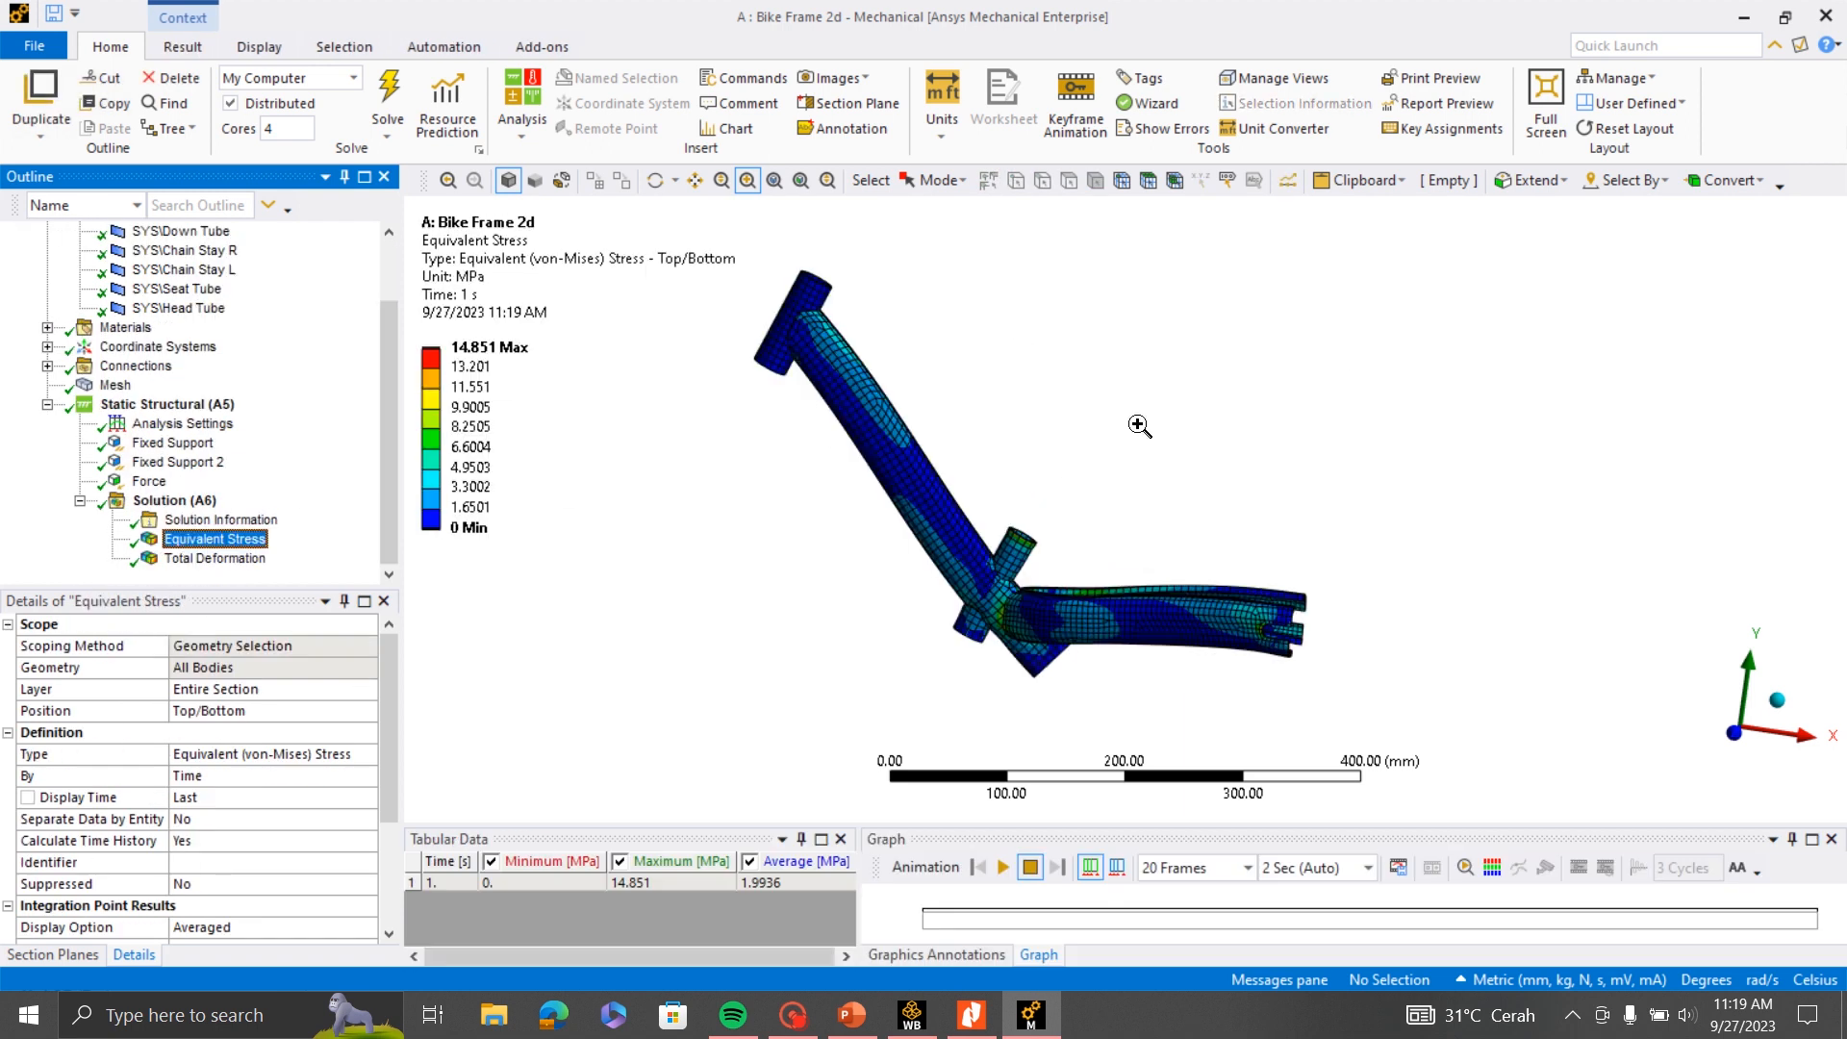
scroll(1007, 507, "up", 3)
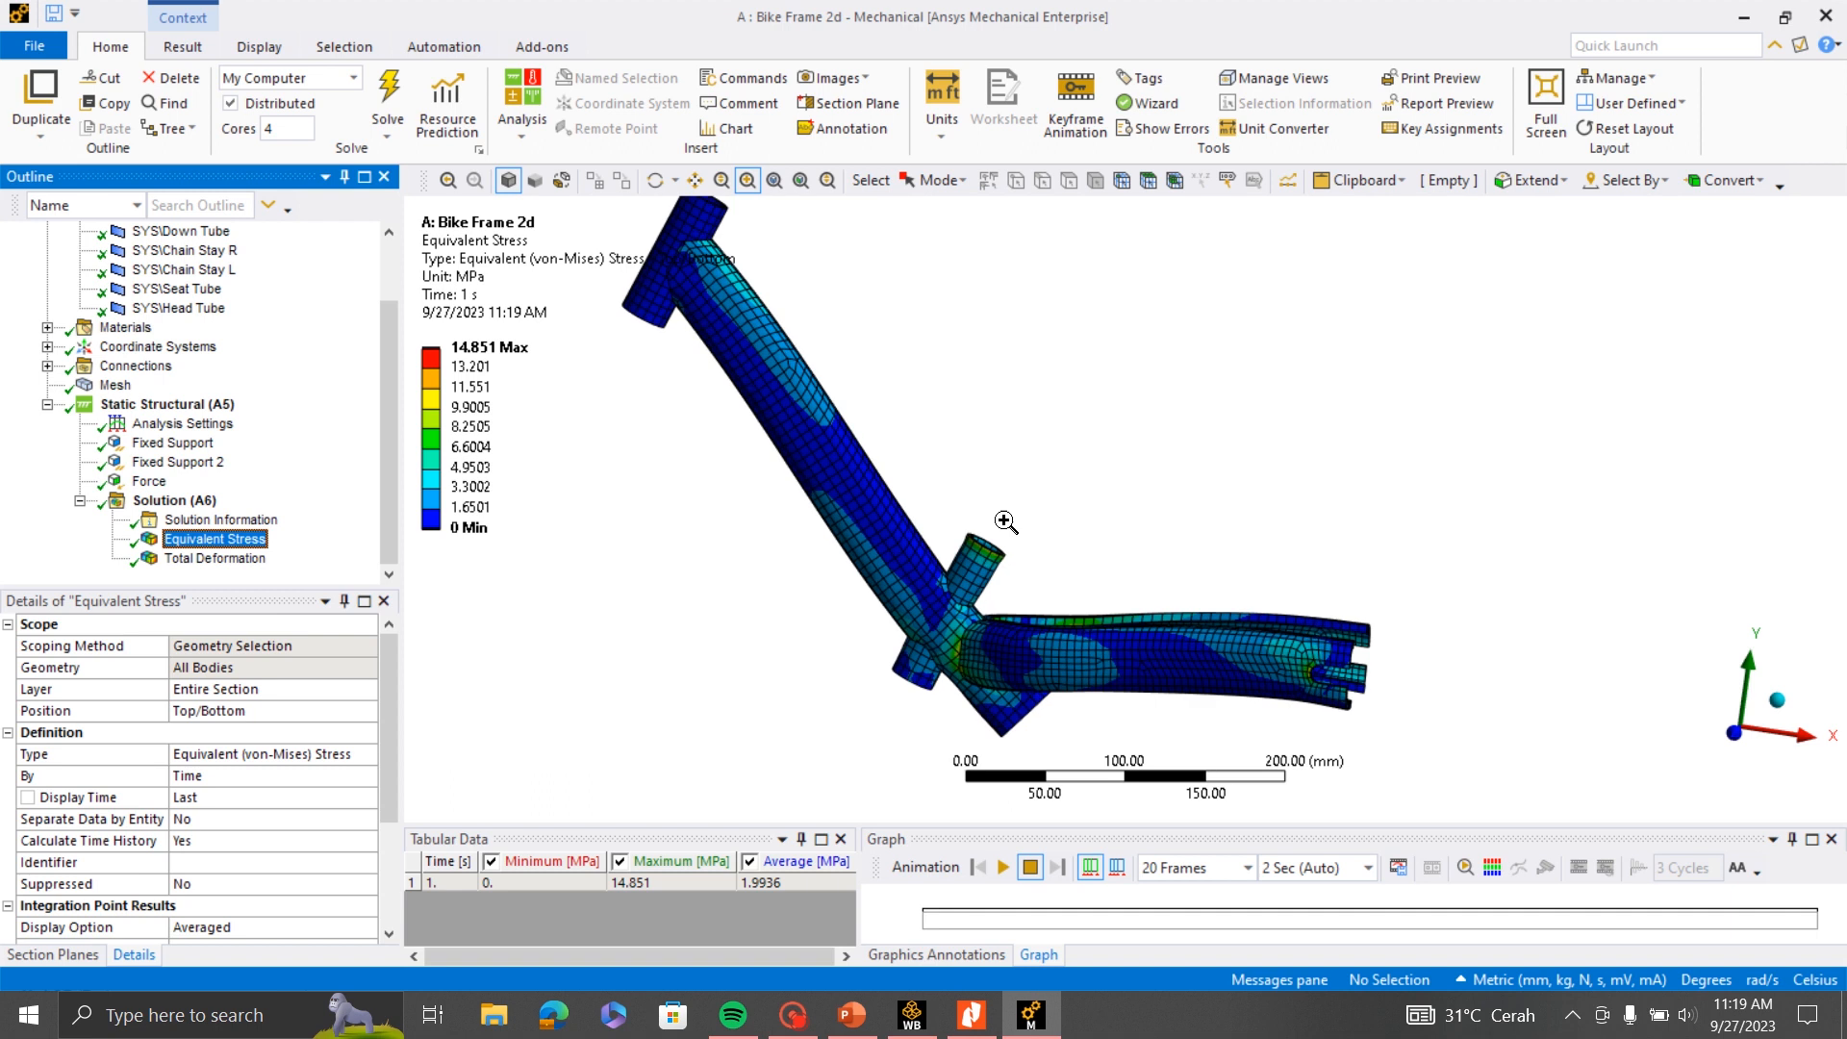
- Display the Total Deformation result and examine its distribution over the frame from another viewpoint
left_click(657, 181)
left_click(214, 558)
scroll(831, 491, "down", 2)
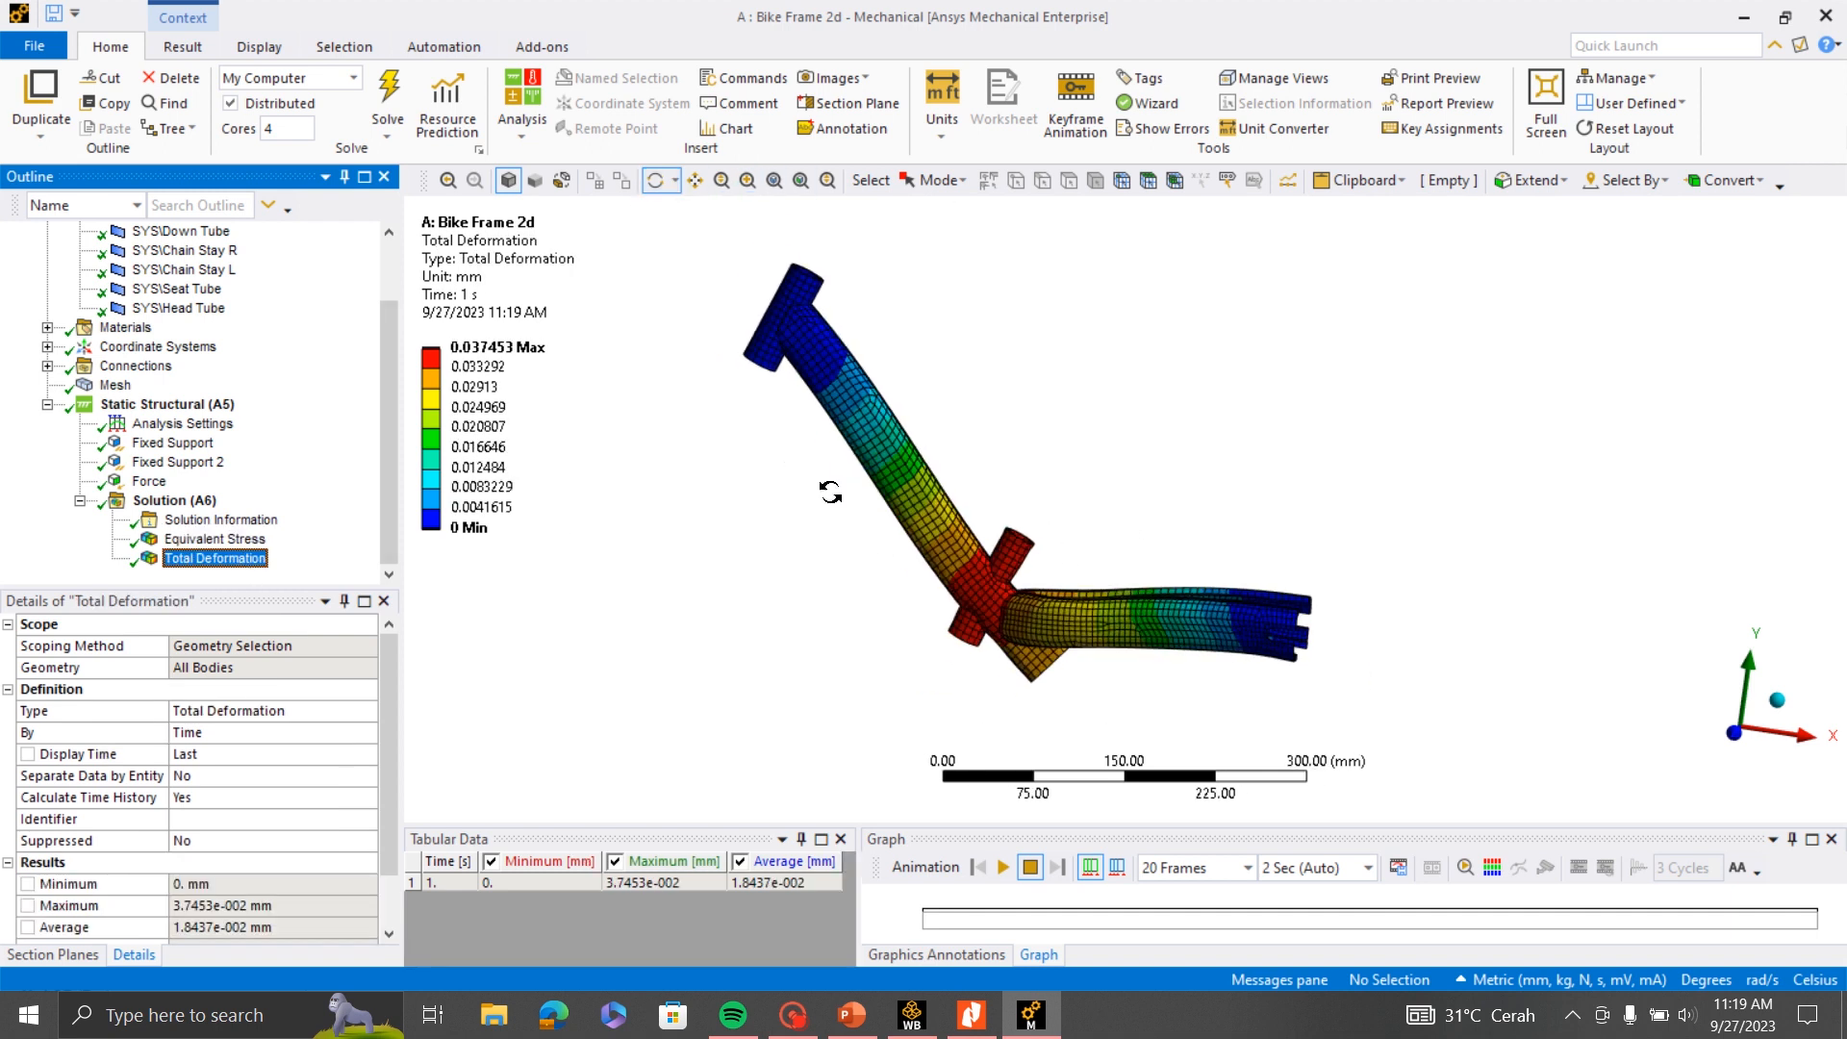
left_click_drag(1117, 541, 937, 502)
scroll(965, 621, "up", 3)
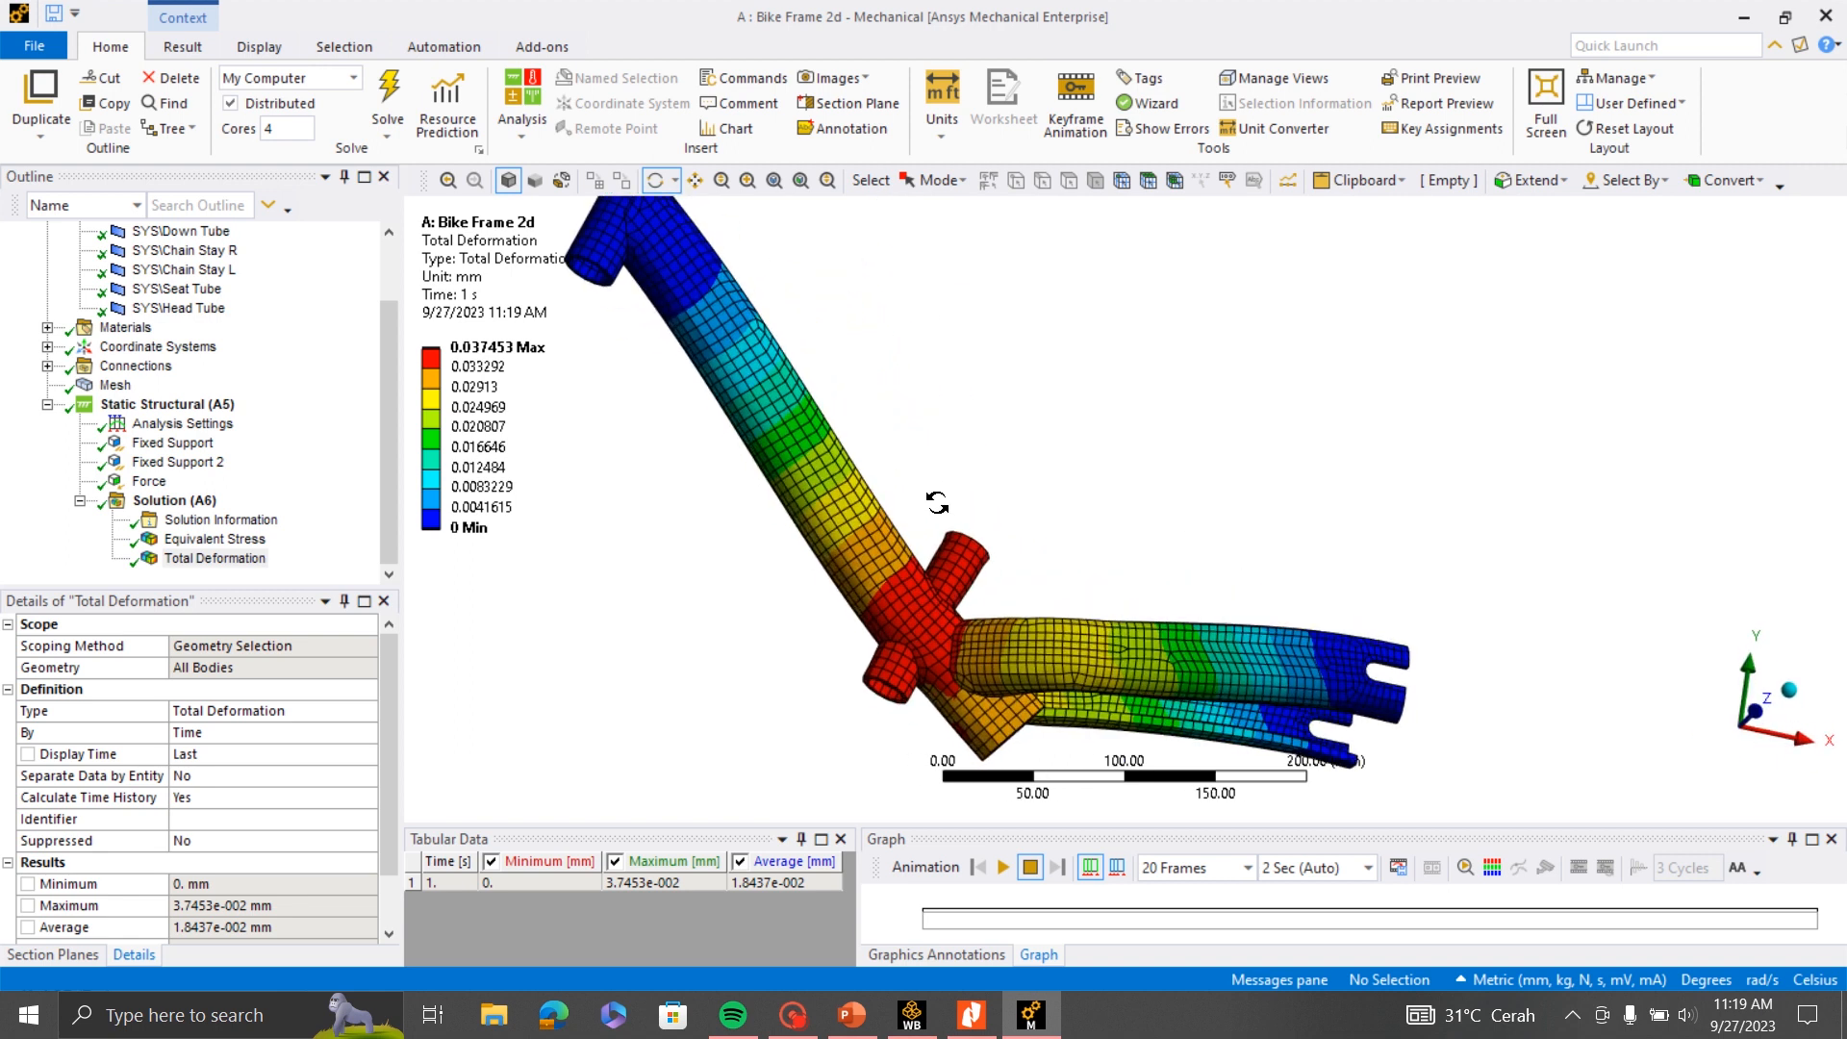
scroll(1001, 537, "down", 2)
- Mark the maximum value on the Equivalent Stress plot and inspect its location near the Seat Tube joint
left_click(192, 543)
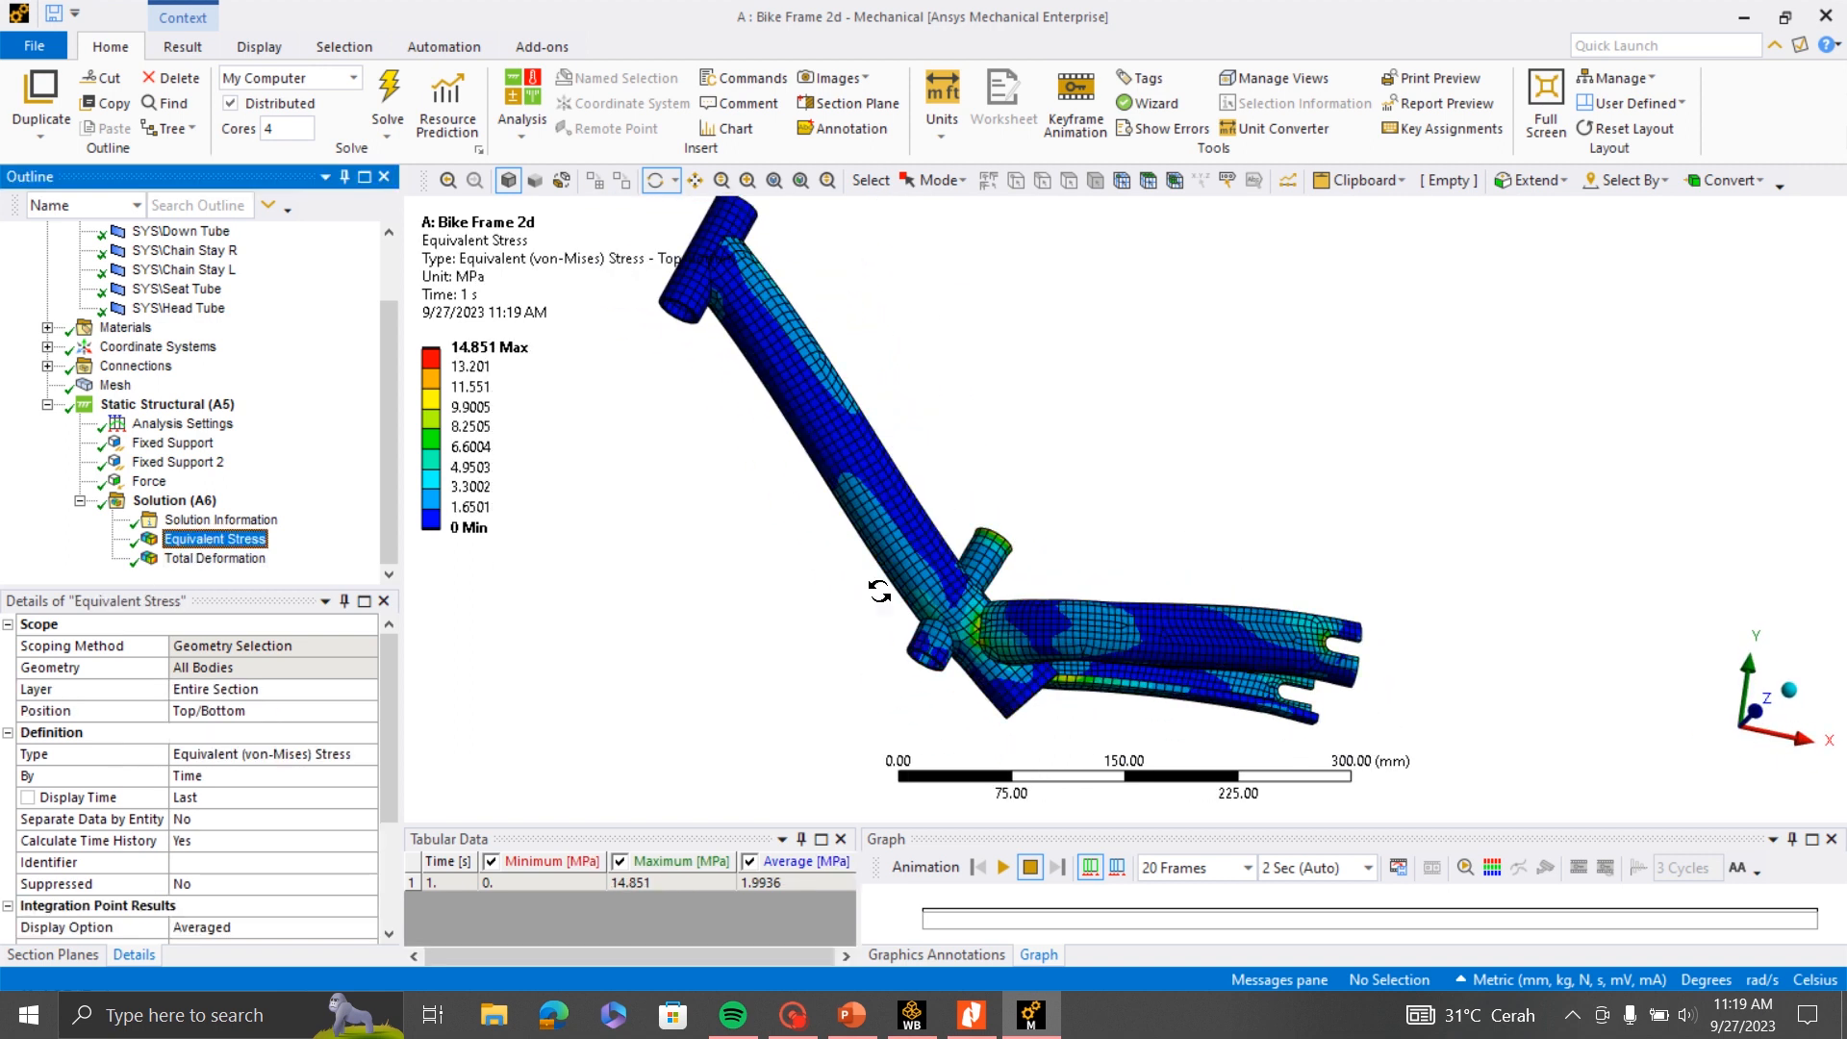
left_click_drag(879, 591, 866, 567)
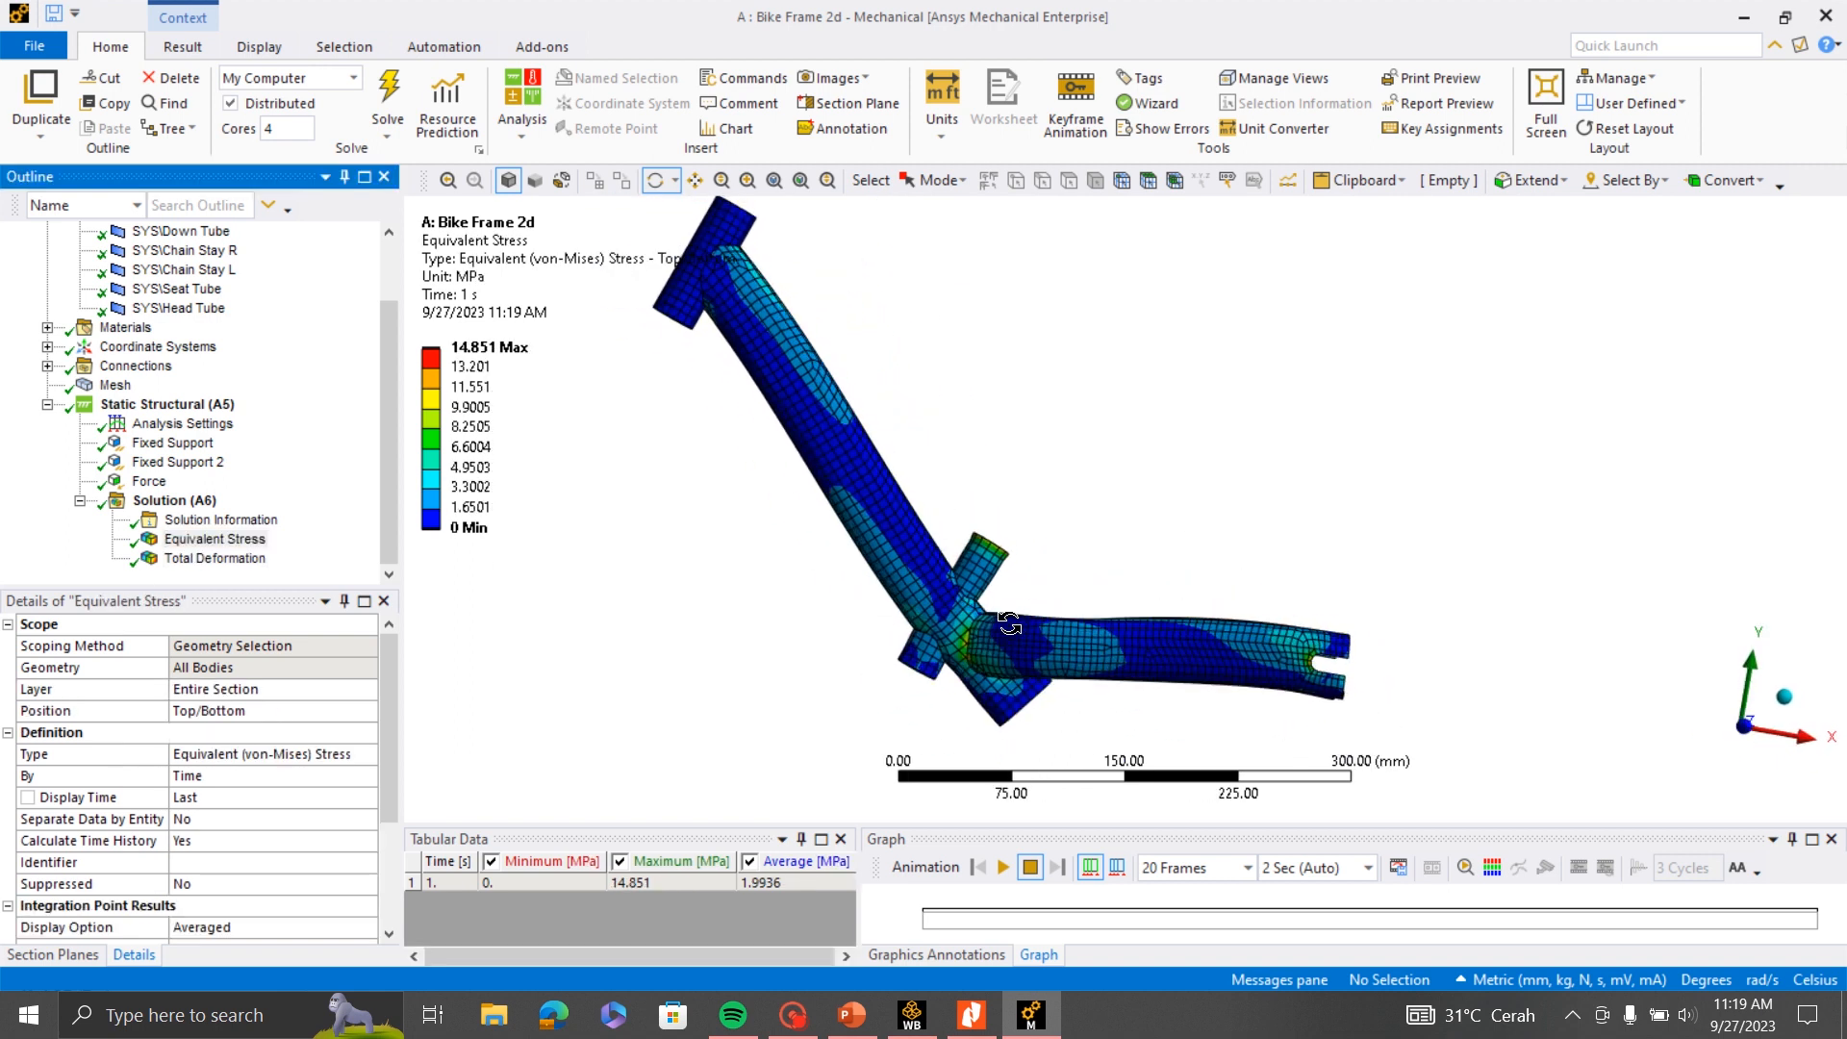
left_click(199, 55)
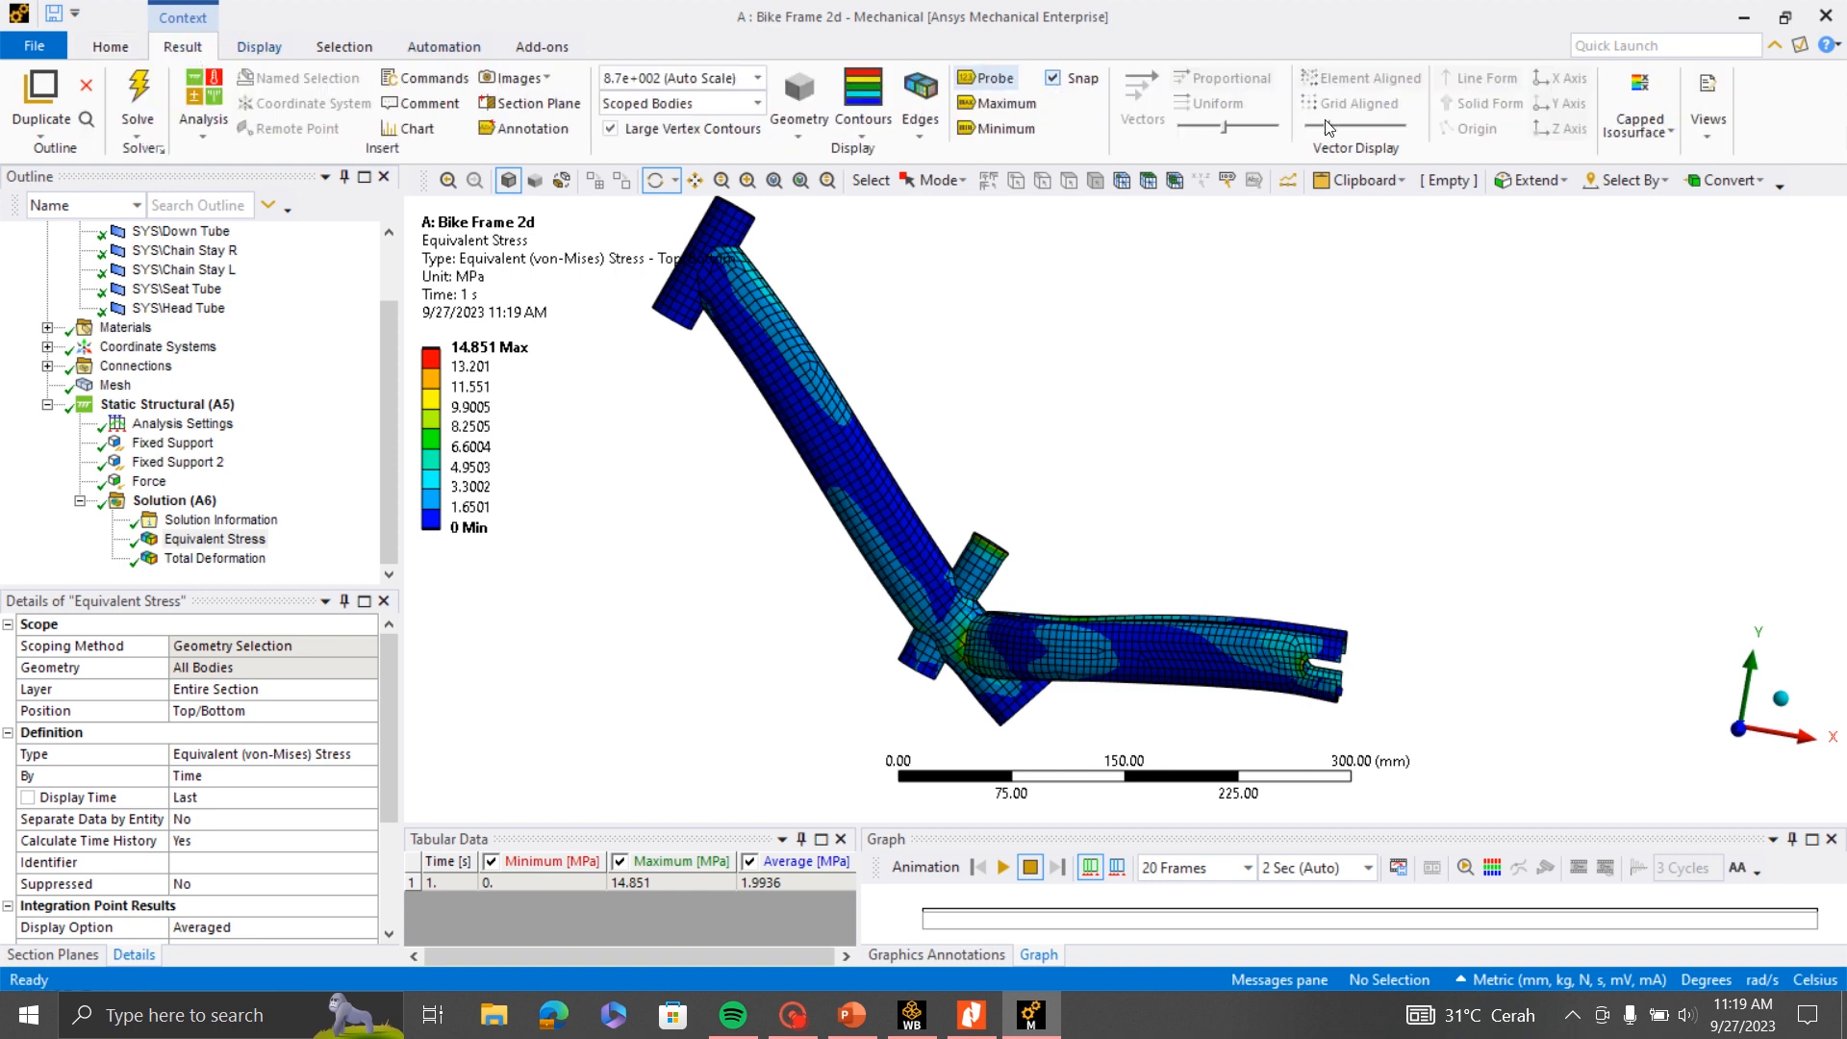
left_click(1008, 112)
left_click_drag(924, 635, 910, 692)
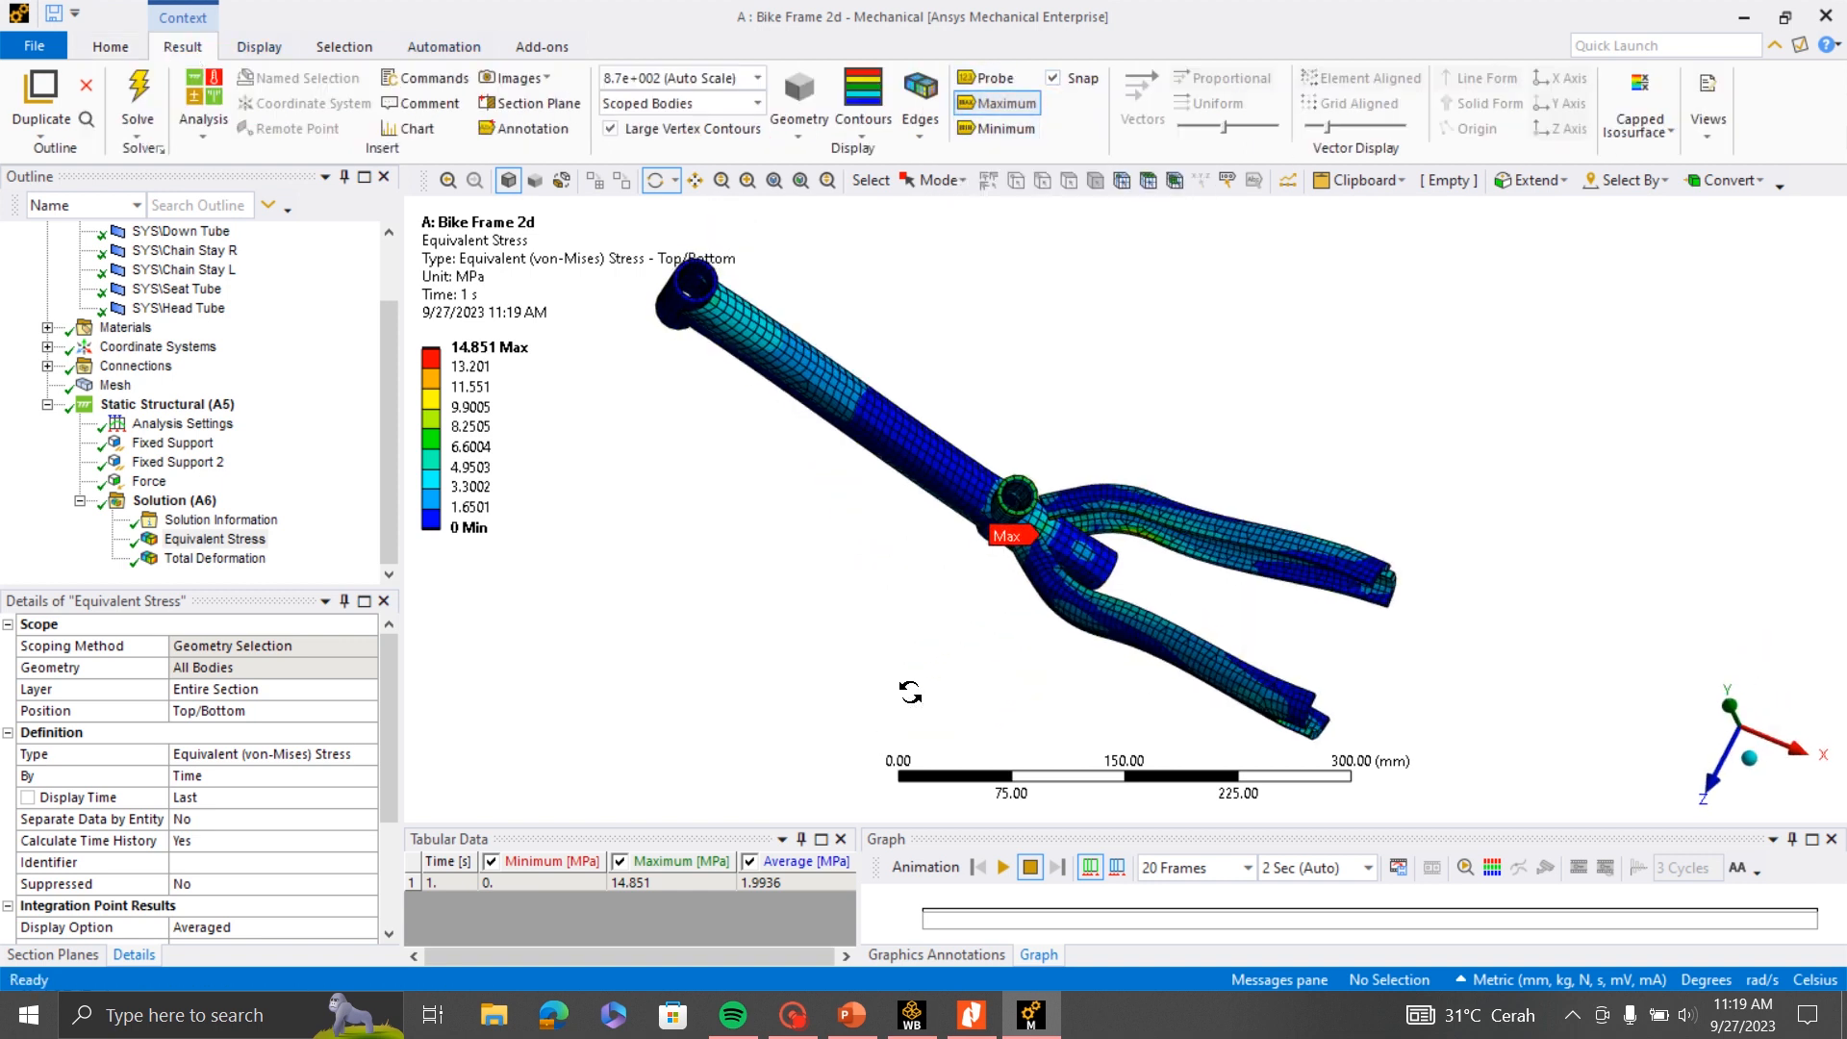
scroll(910, 692, "up", 10)
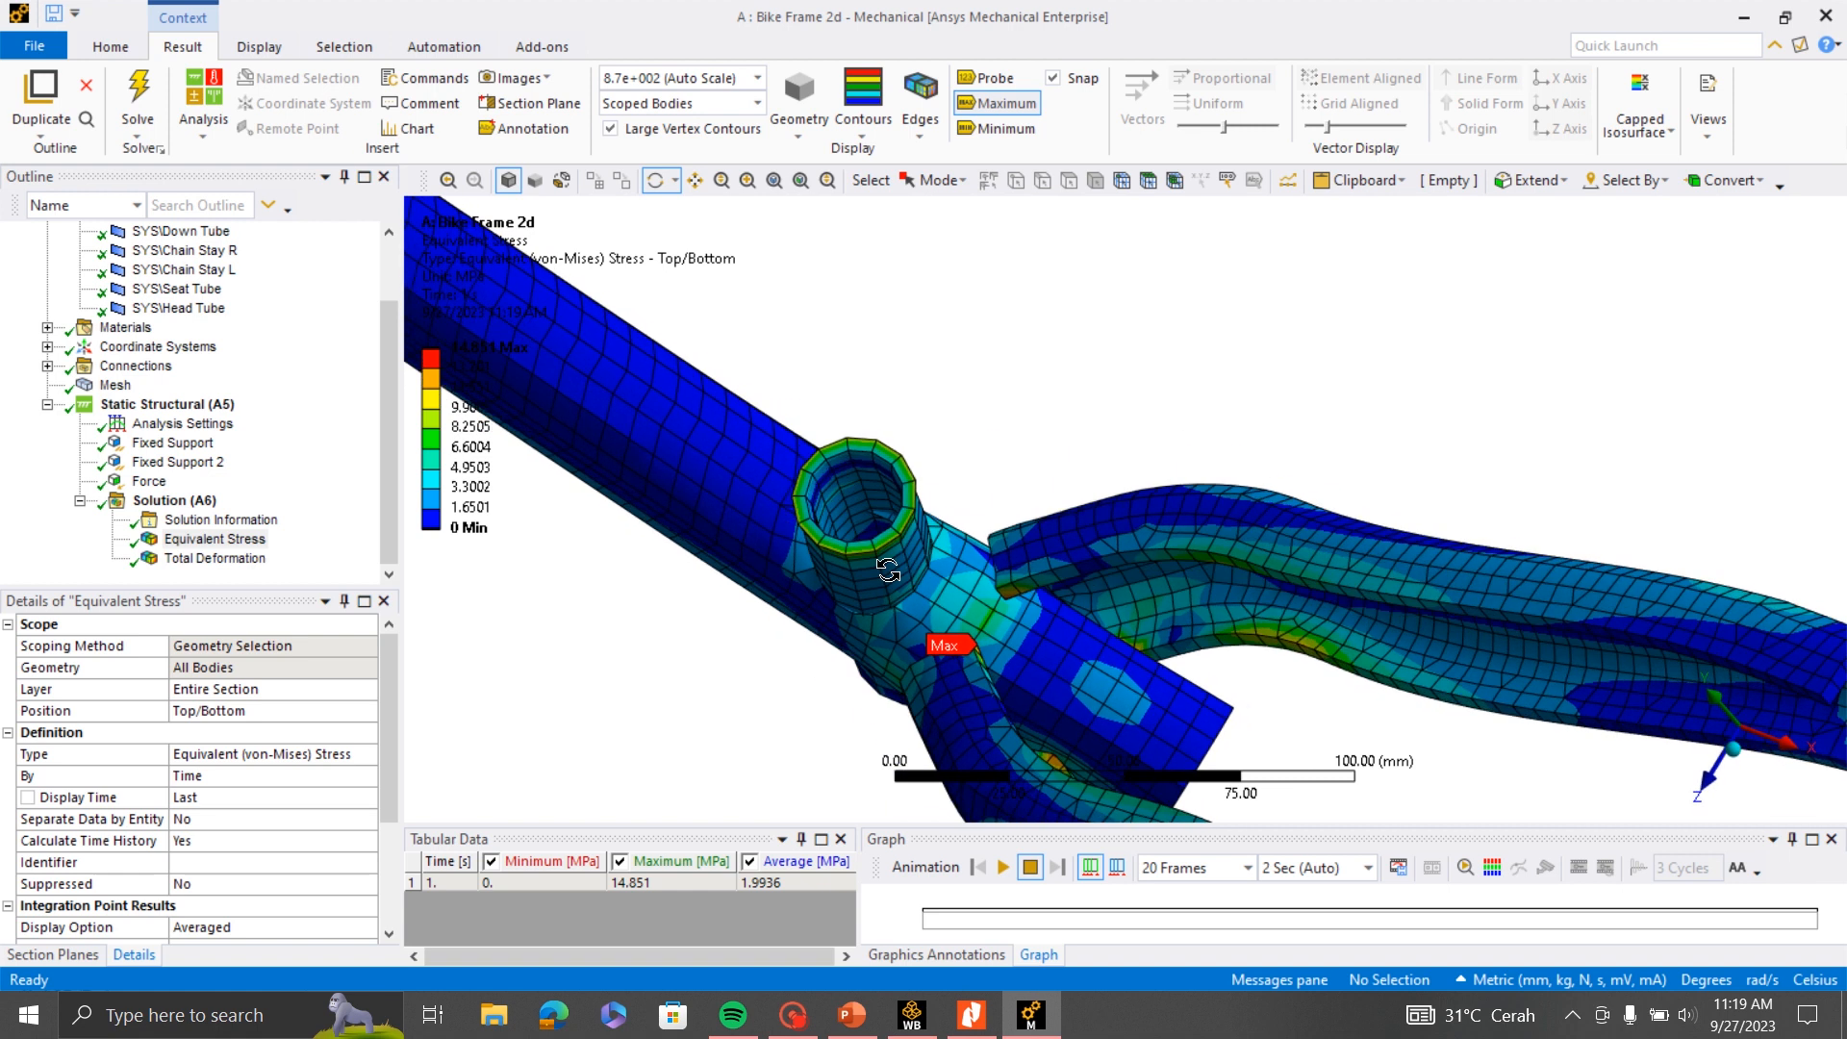
left_click_drag(887, 570, 1094, 535)
scroll(1097, 538, "down", 10)
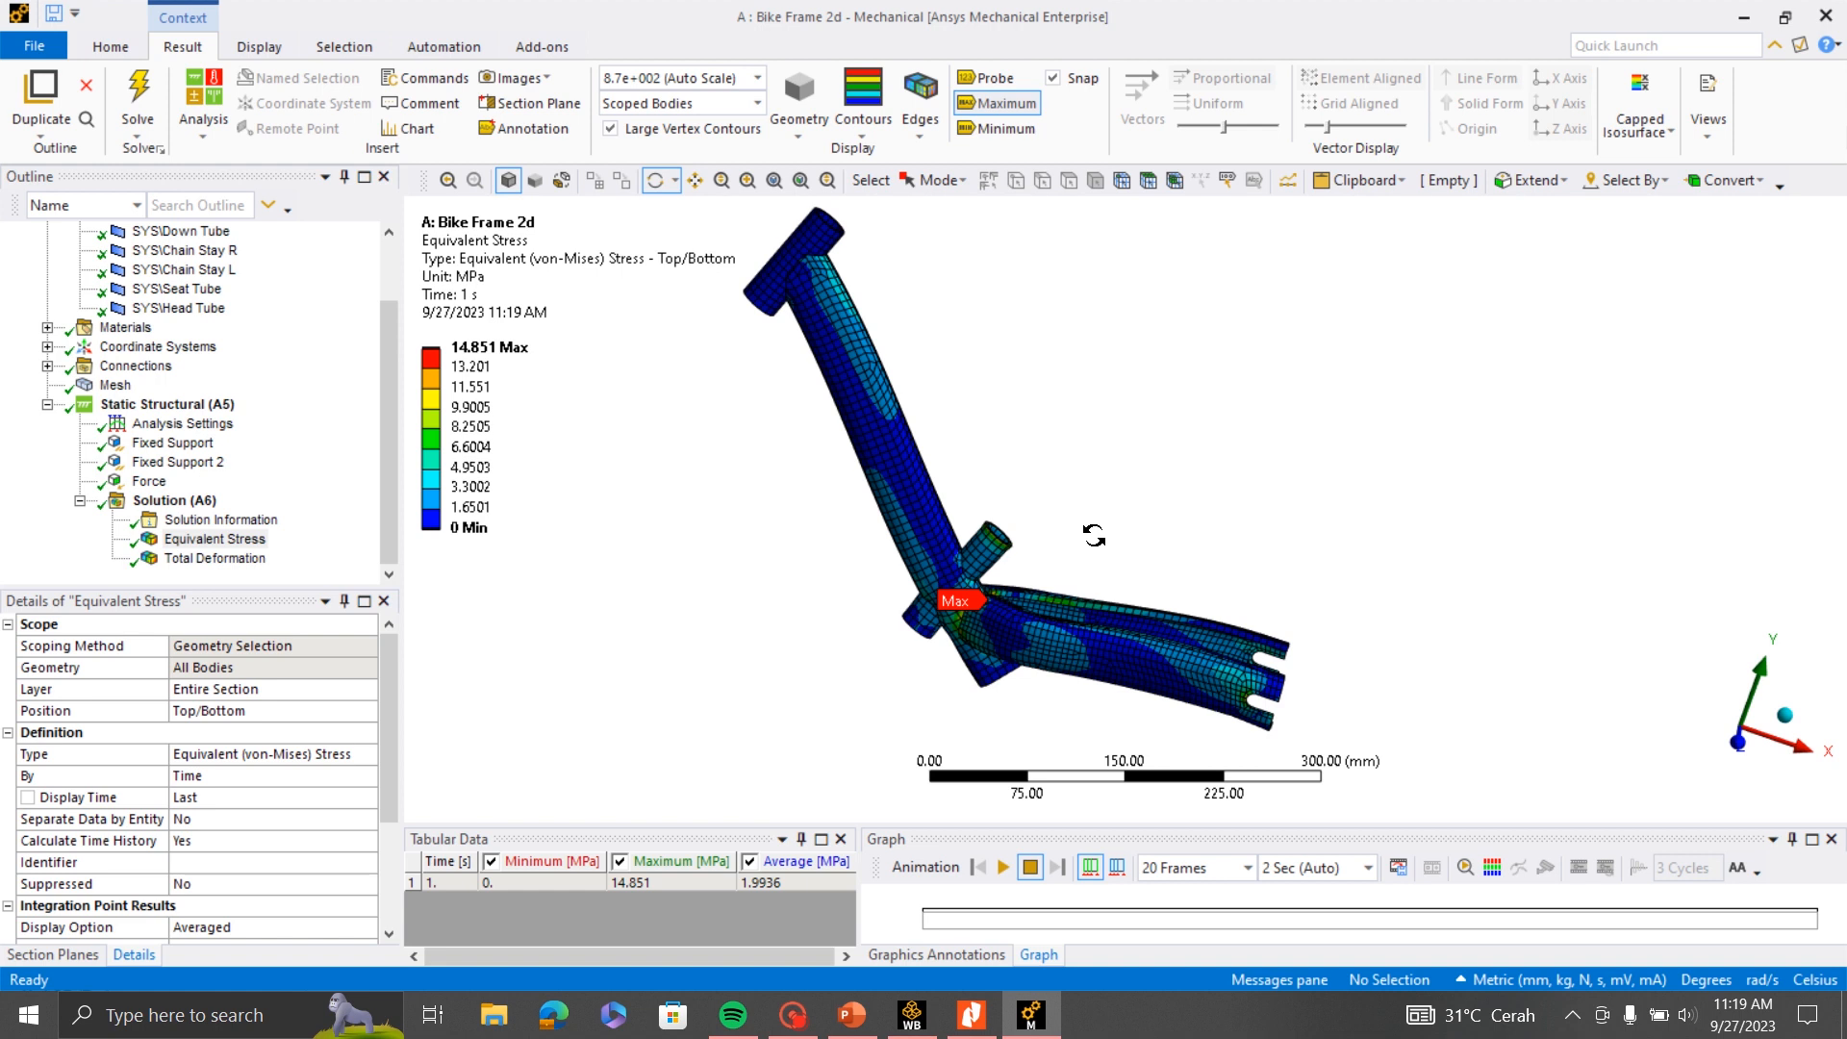
scroll(1089, 528, "down", 2)
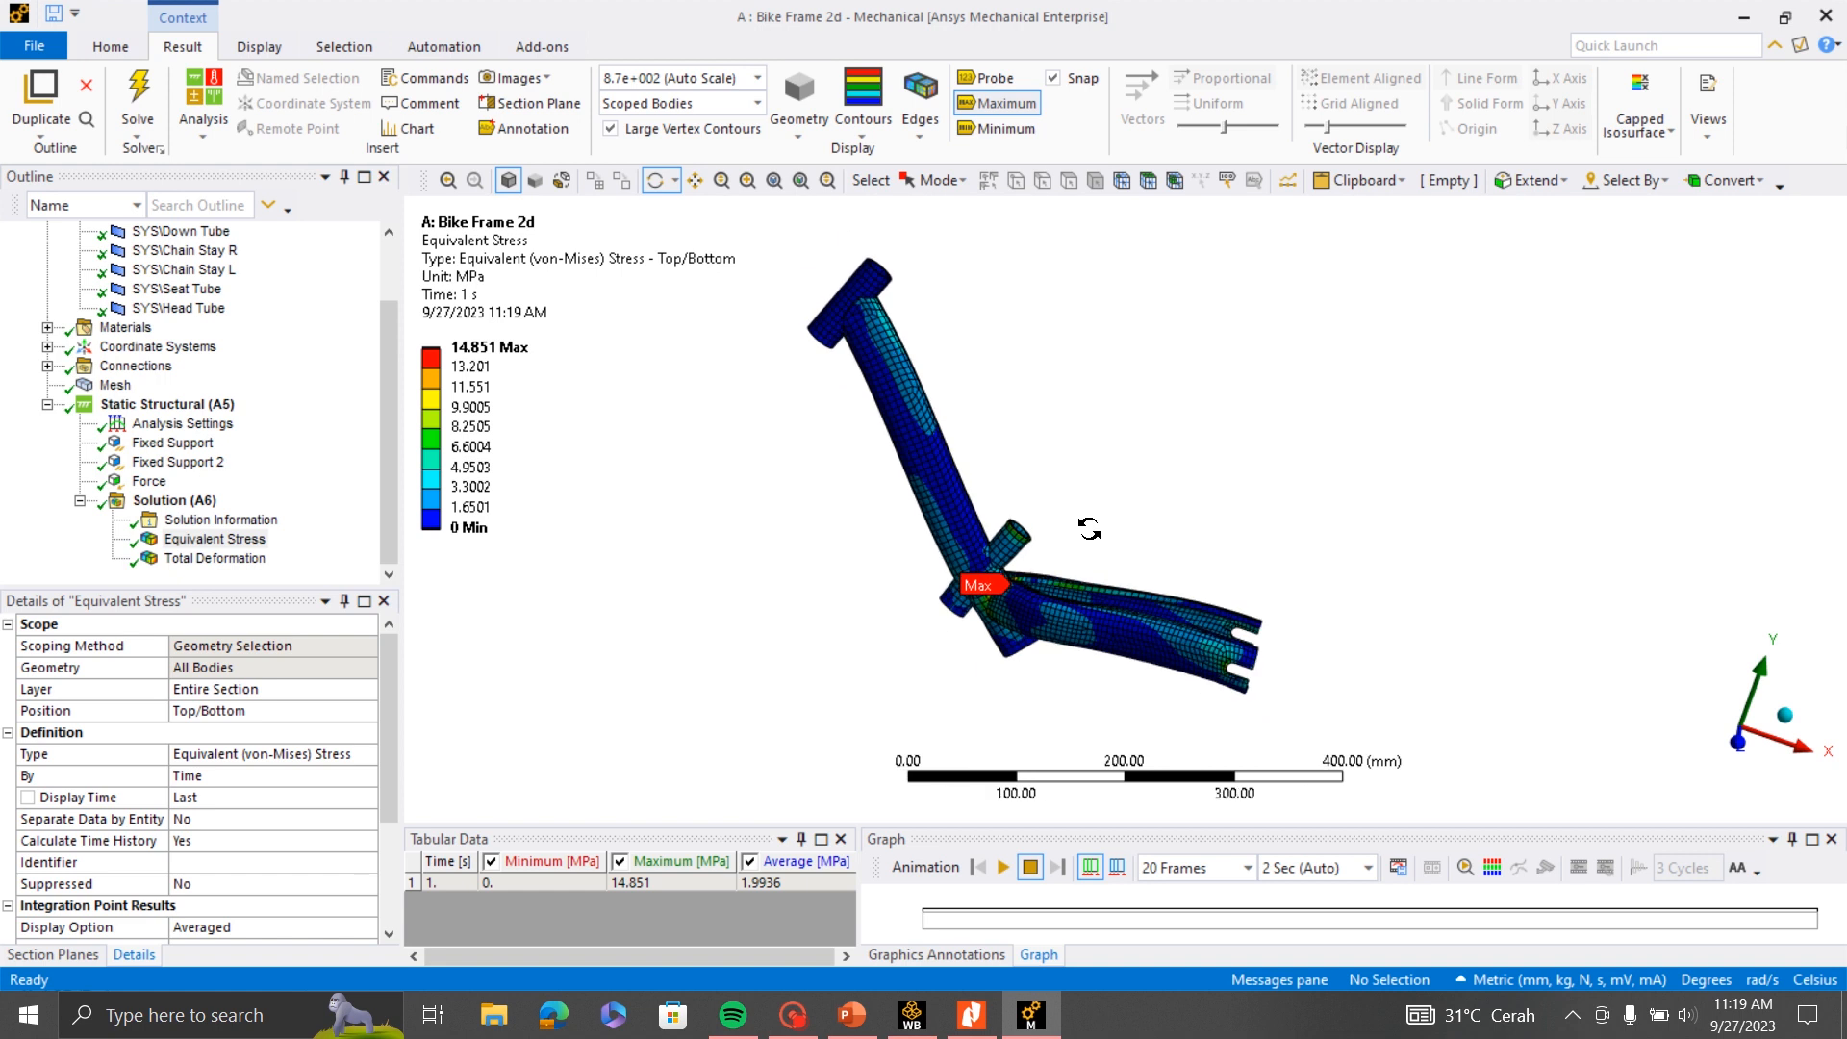
scroll(904, 596, "up", 2)
mouse_move(1011, 616)
left_mouse_down()
mouse_move(972, 634)
mouse_move(1024, 604)
left_mouse_up()
- Add a Stress Tool based on Max Equivalent Stress to the solution
left_click(173, 500)
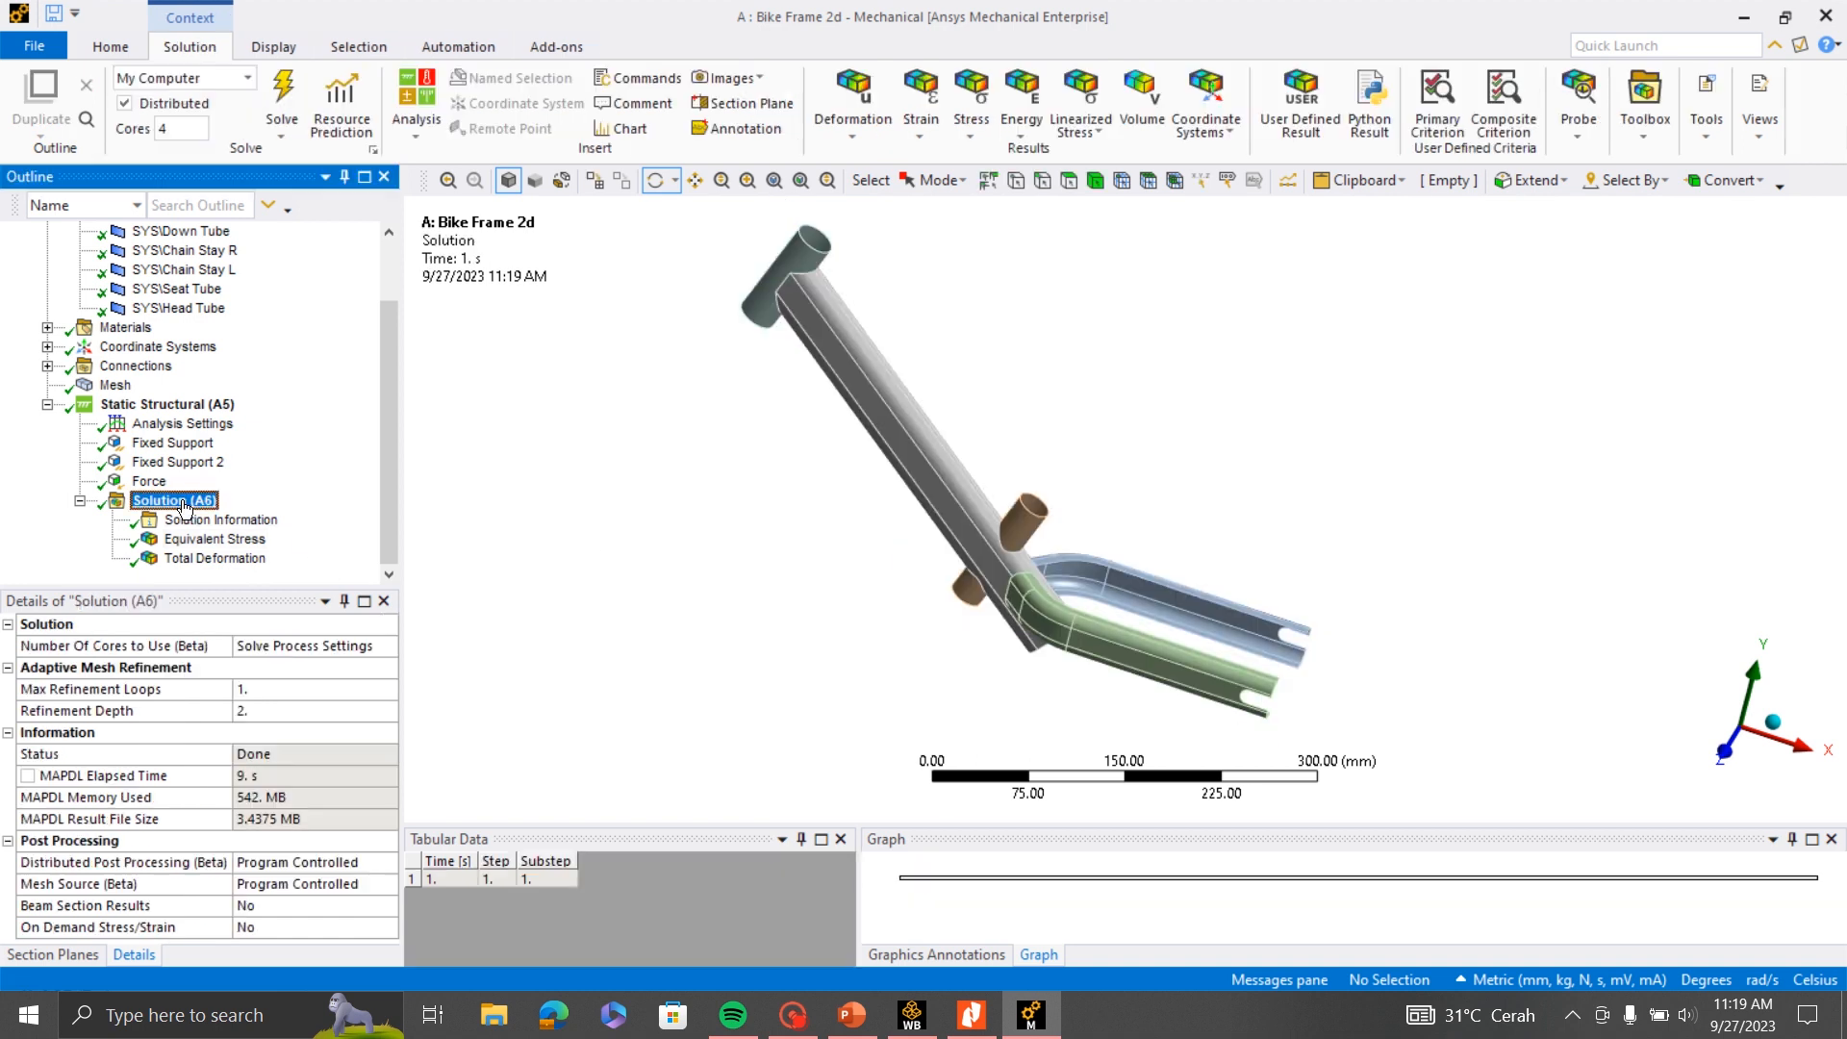
right_click(185, 506)
mouse_move(231, 520)
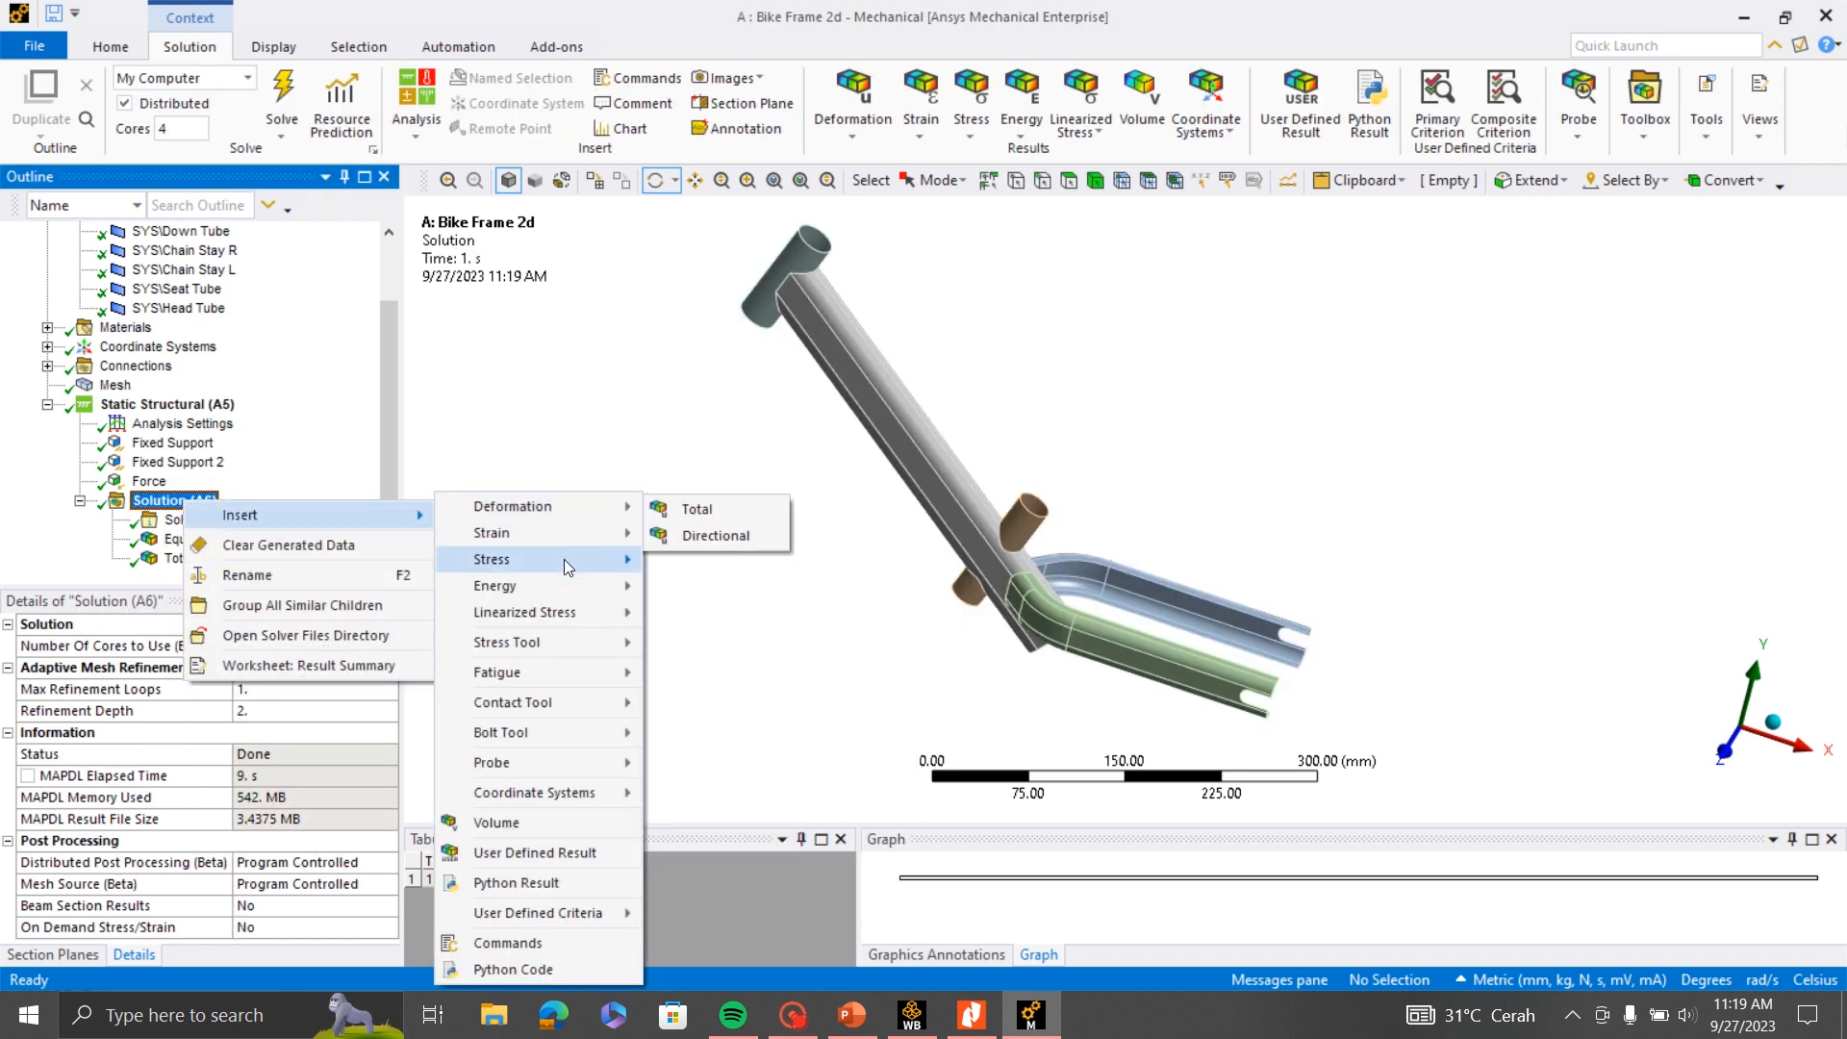
mouse_move(564, 557)
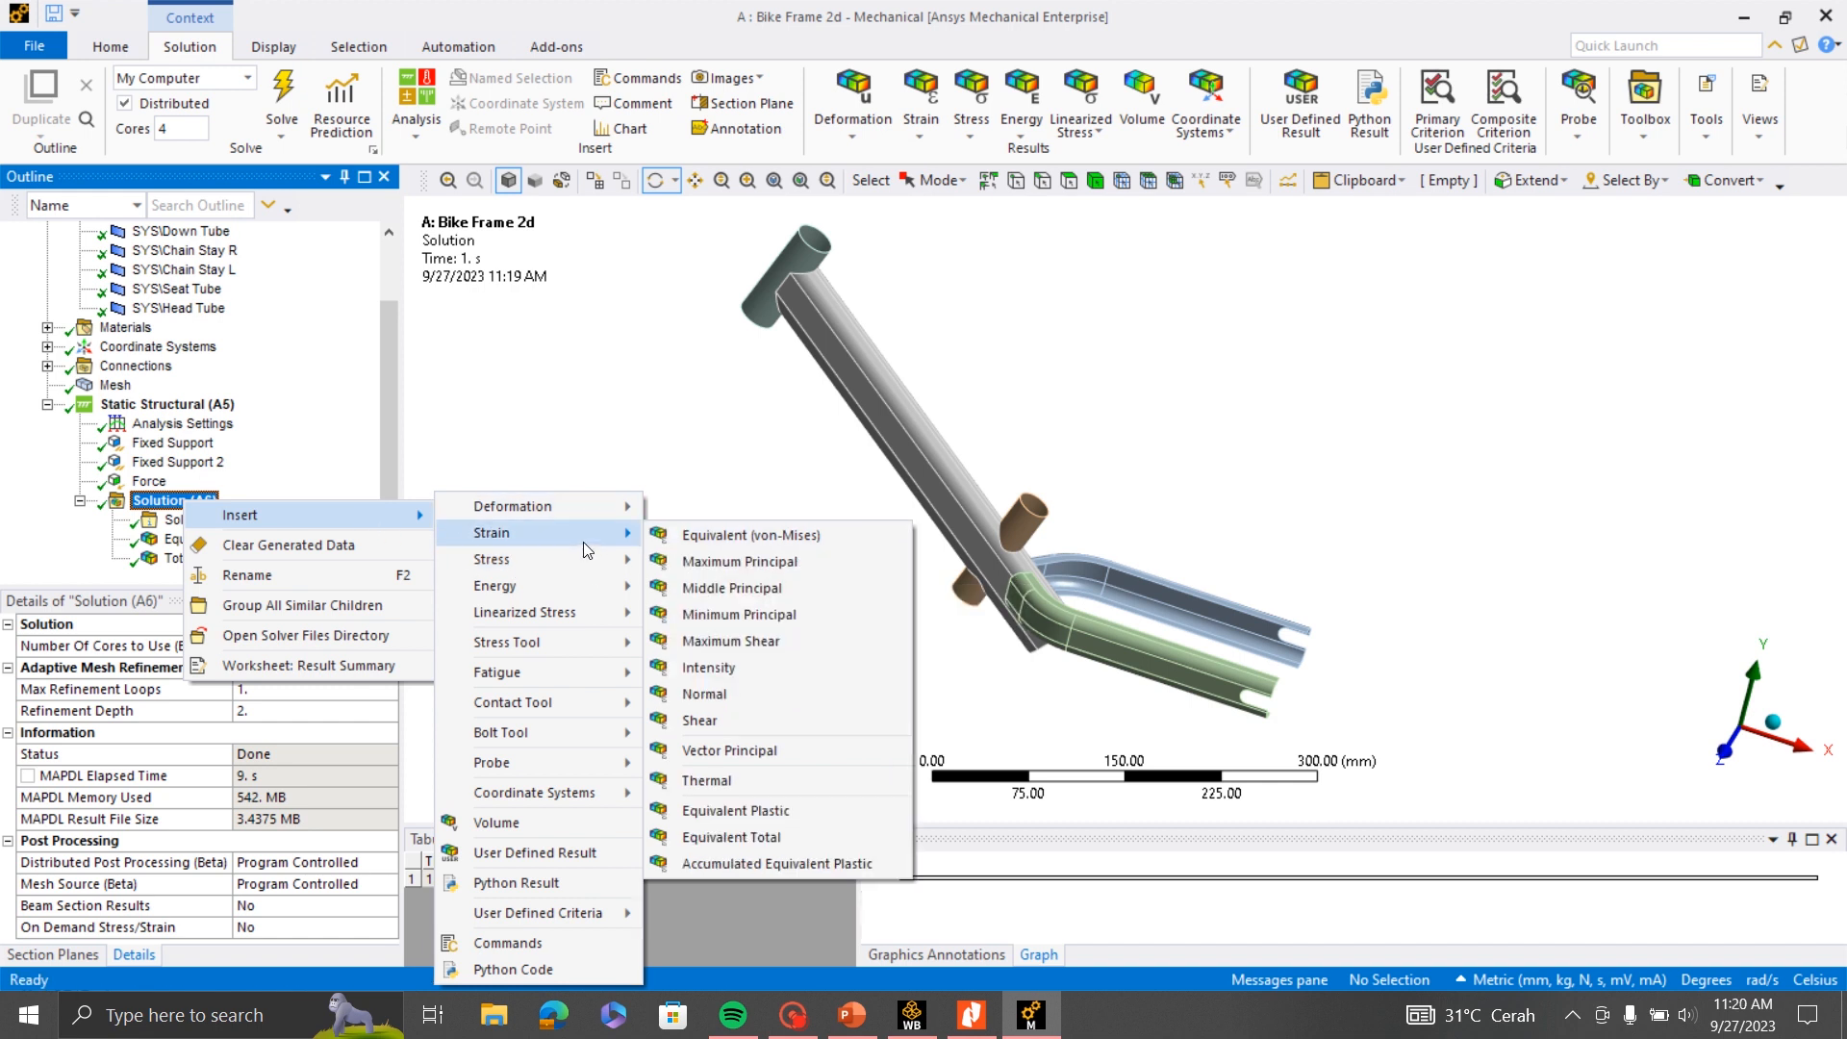
mouse_move(603, 641)
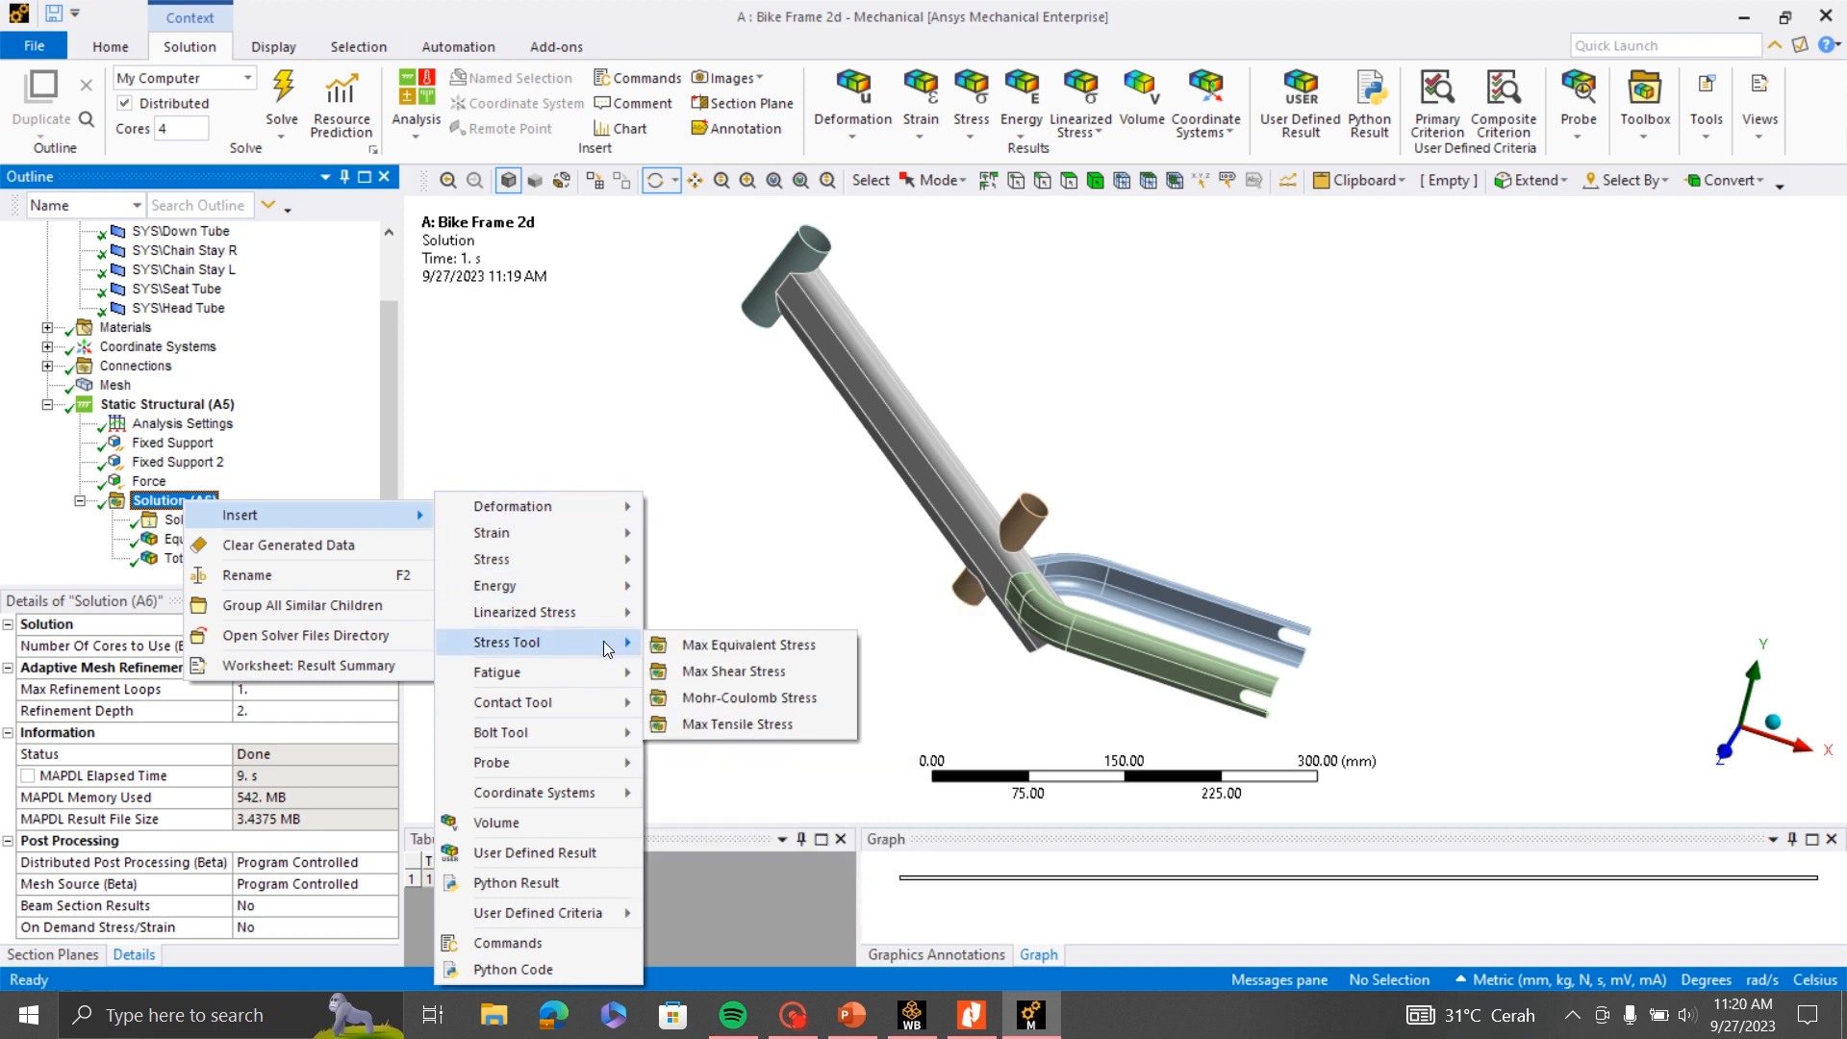
left_click(745, 647)
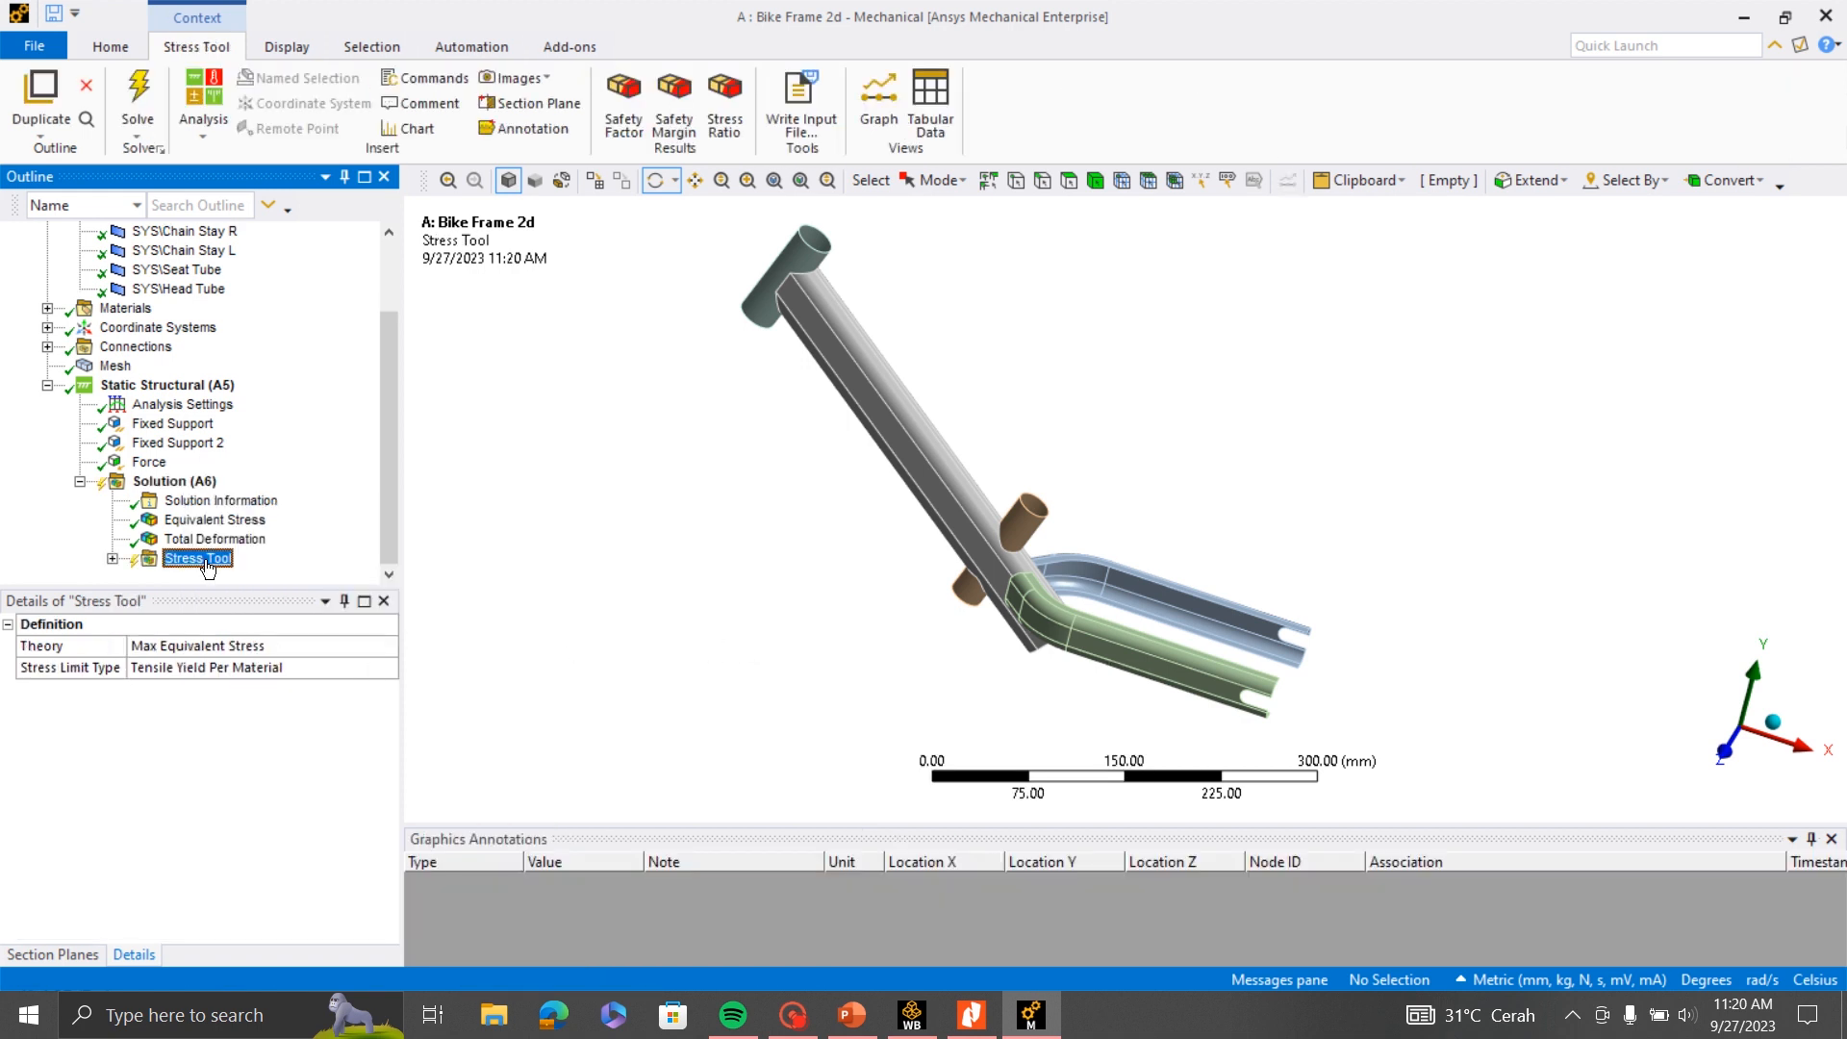
- Evaluate all results of the Stress Tool and display its Safety Factor on the frame
right_click(207, 567)
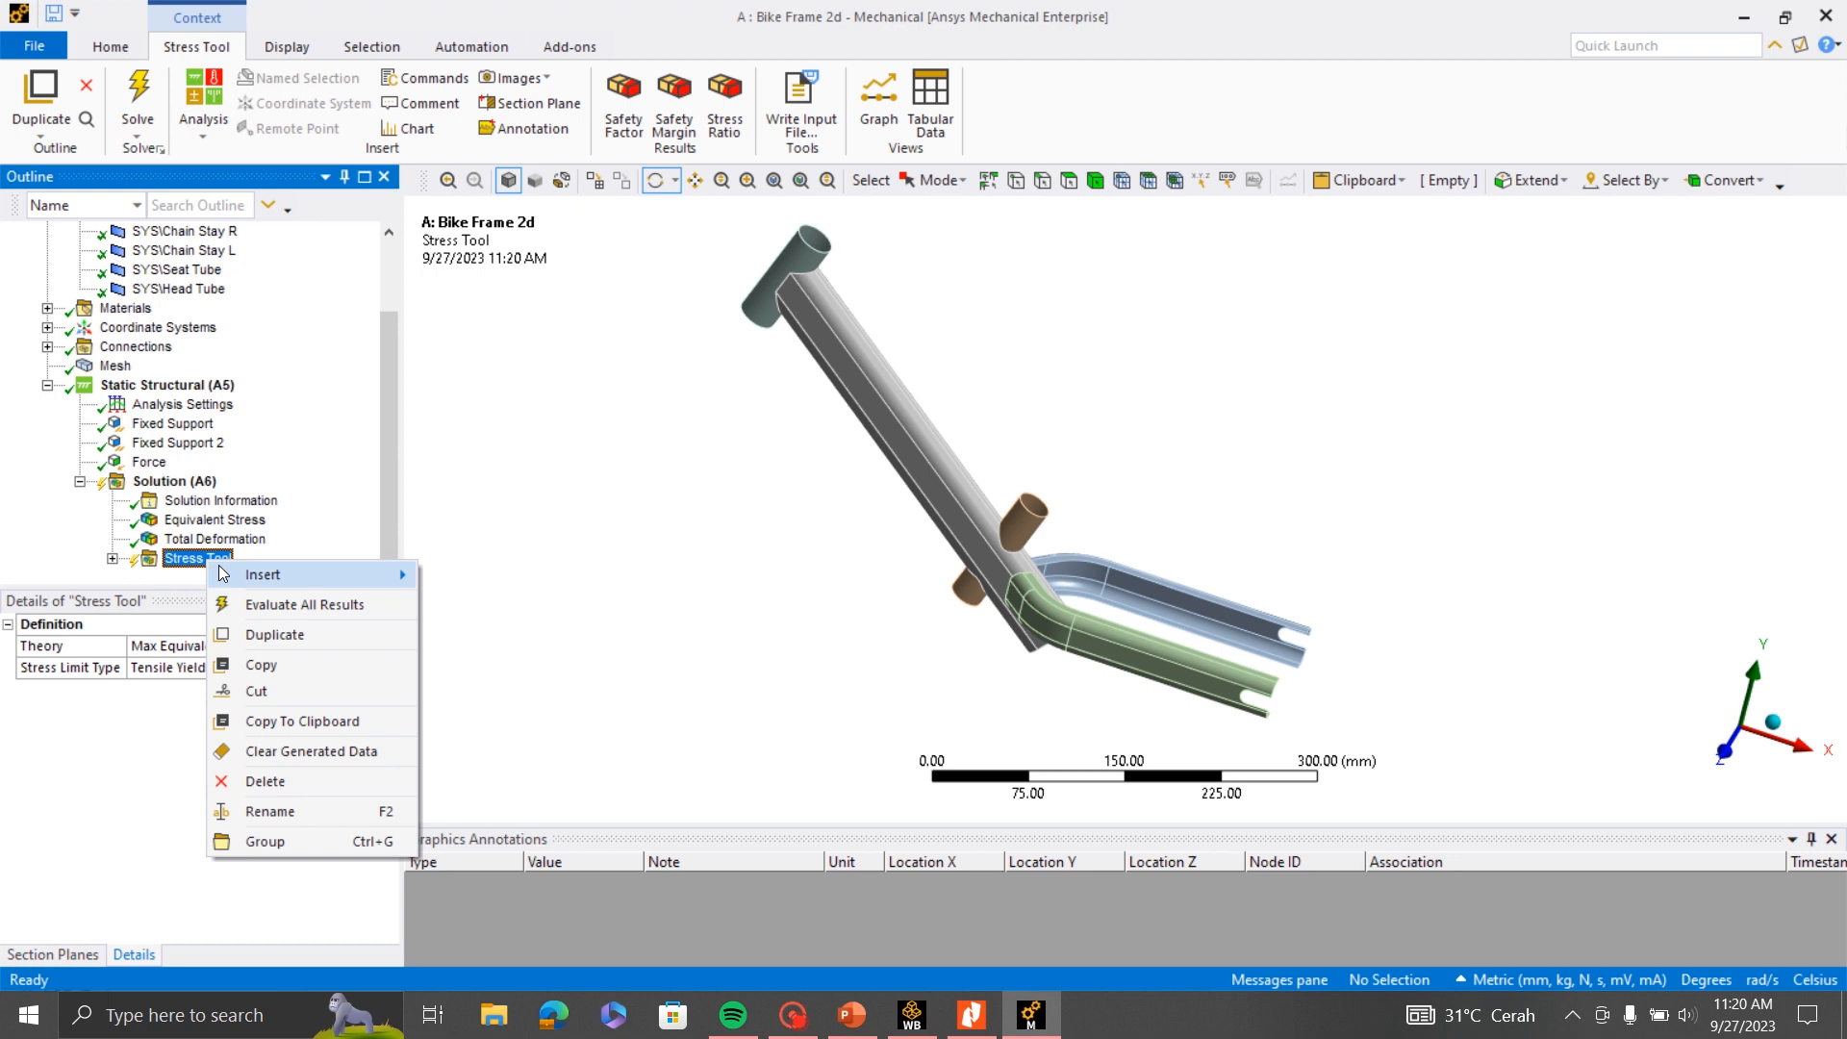
mouse_move(222, 574)
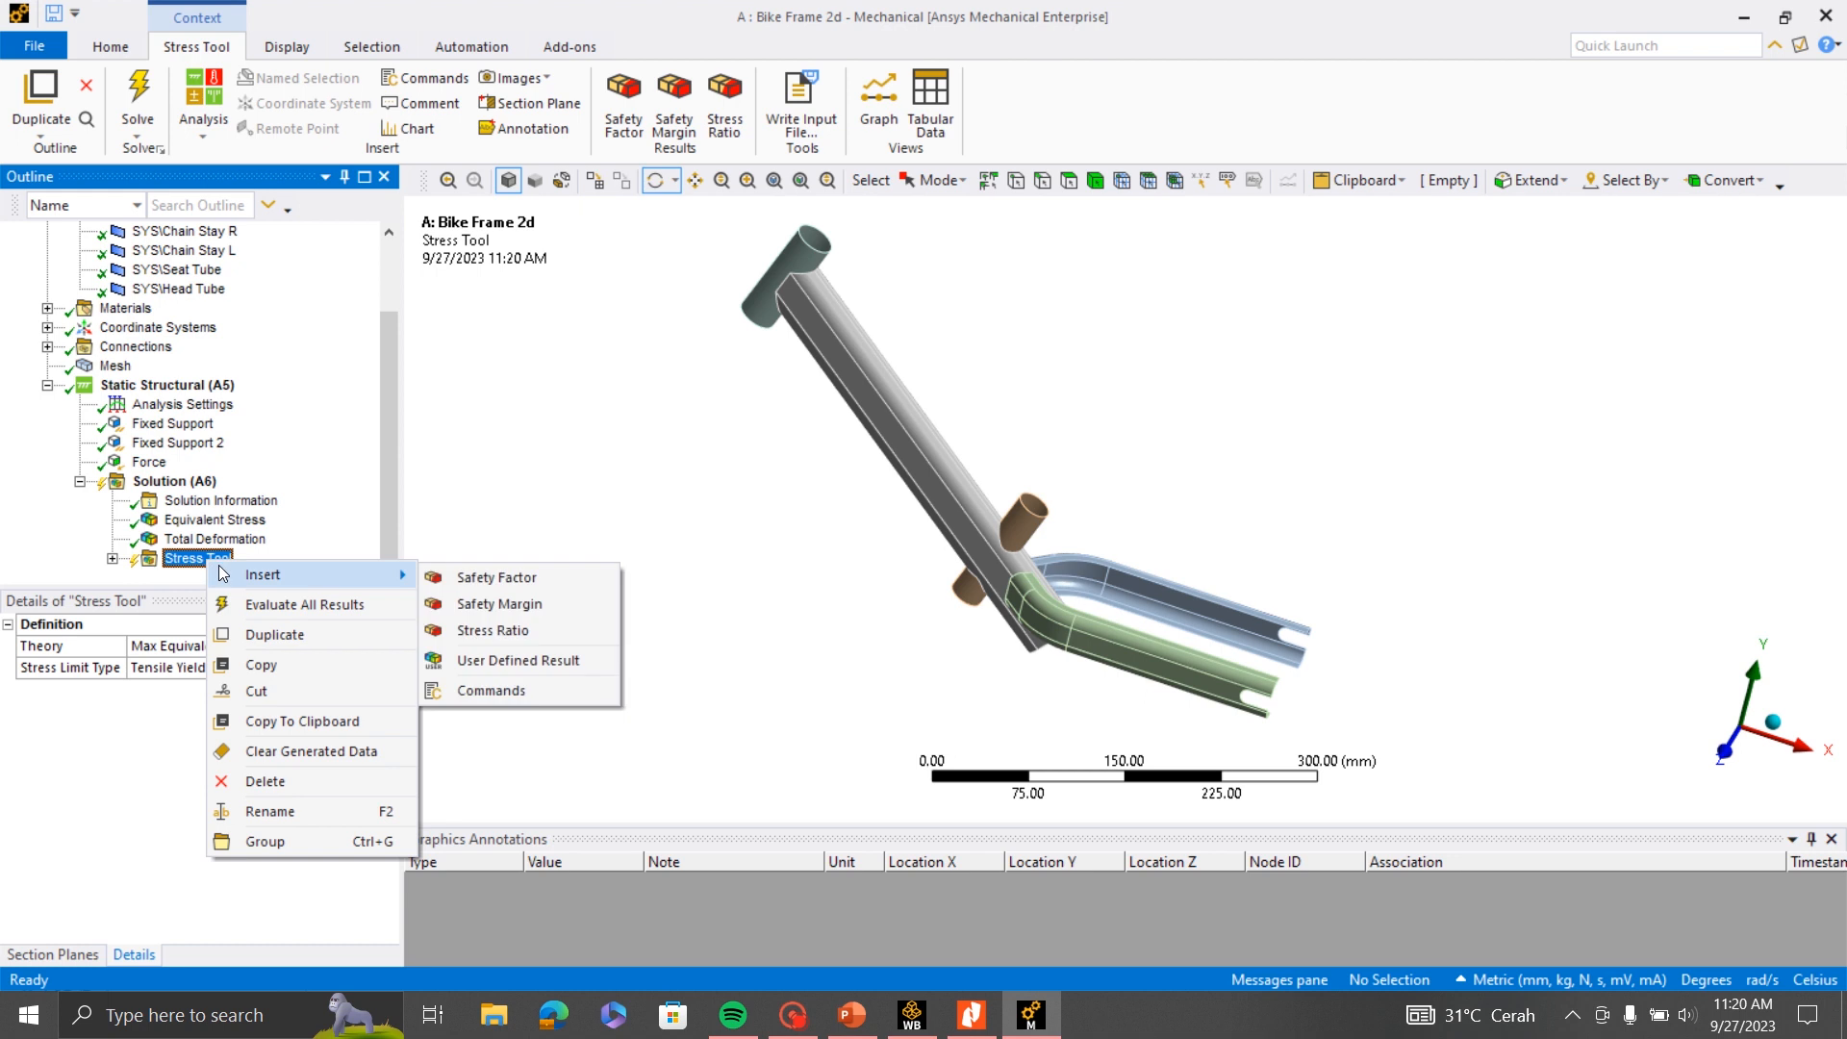
left_click(292, 606)
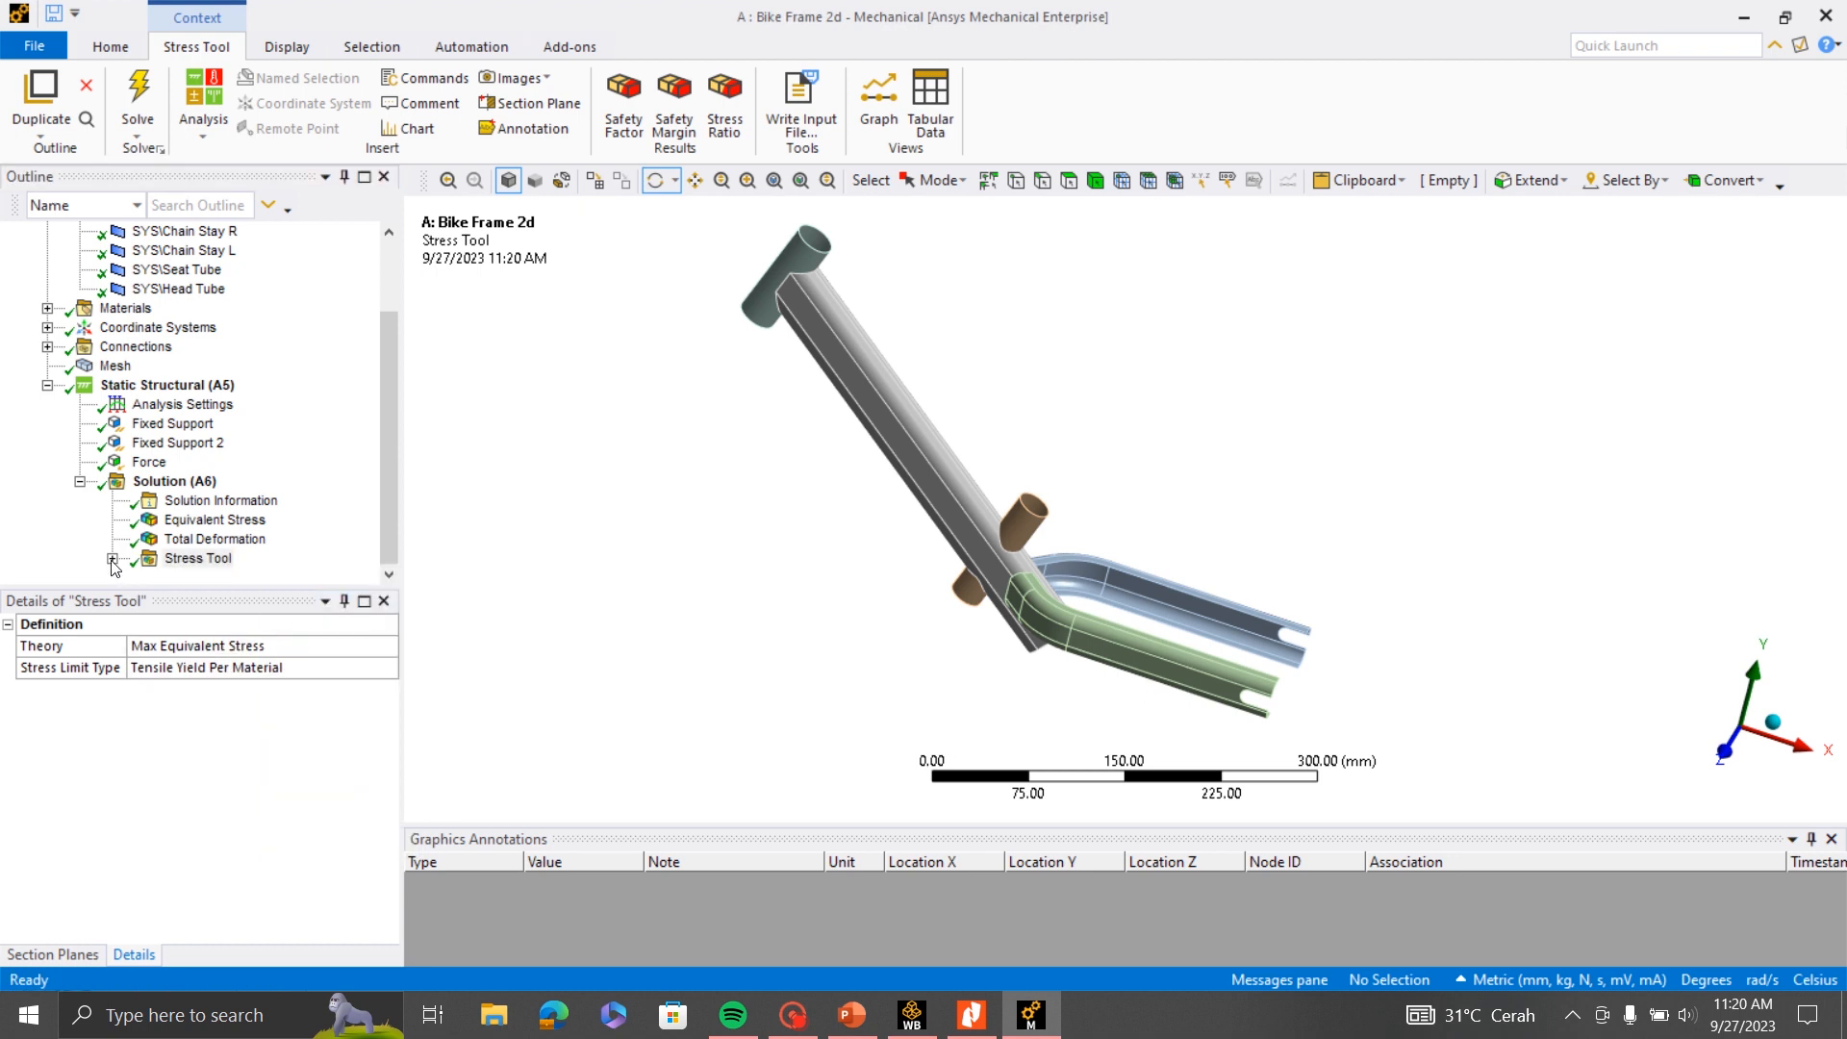
left_click(112, 559)
left_click(234, 560)
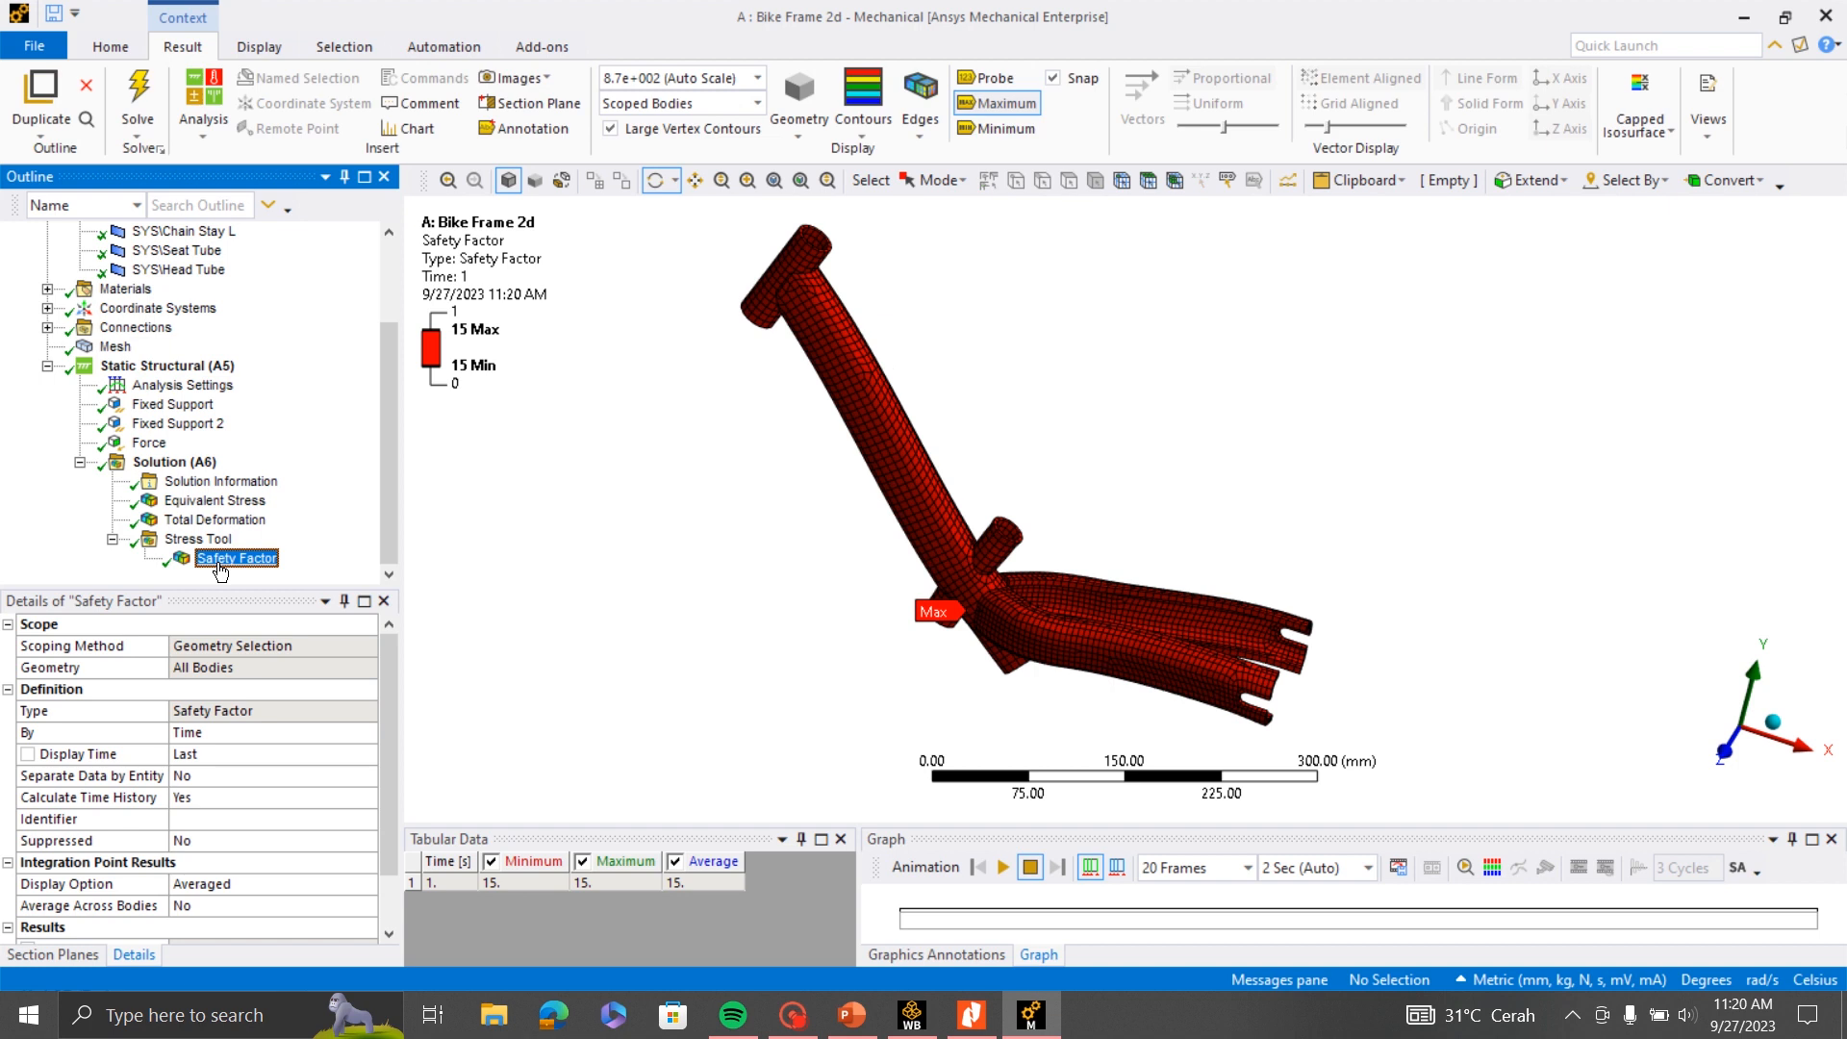
- Inspect the Safety Factor plot, return to the Equivalent Stress result and examine the frame's stress distribution from the other side
left_click_drag(863, 504, 958, 583)
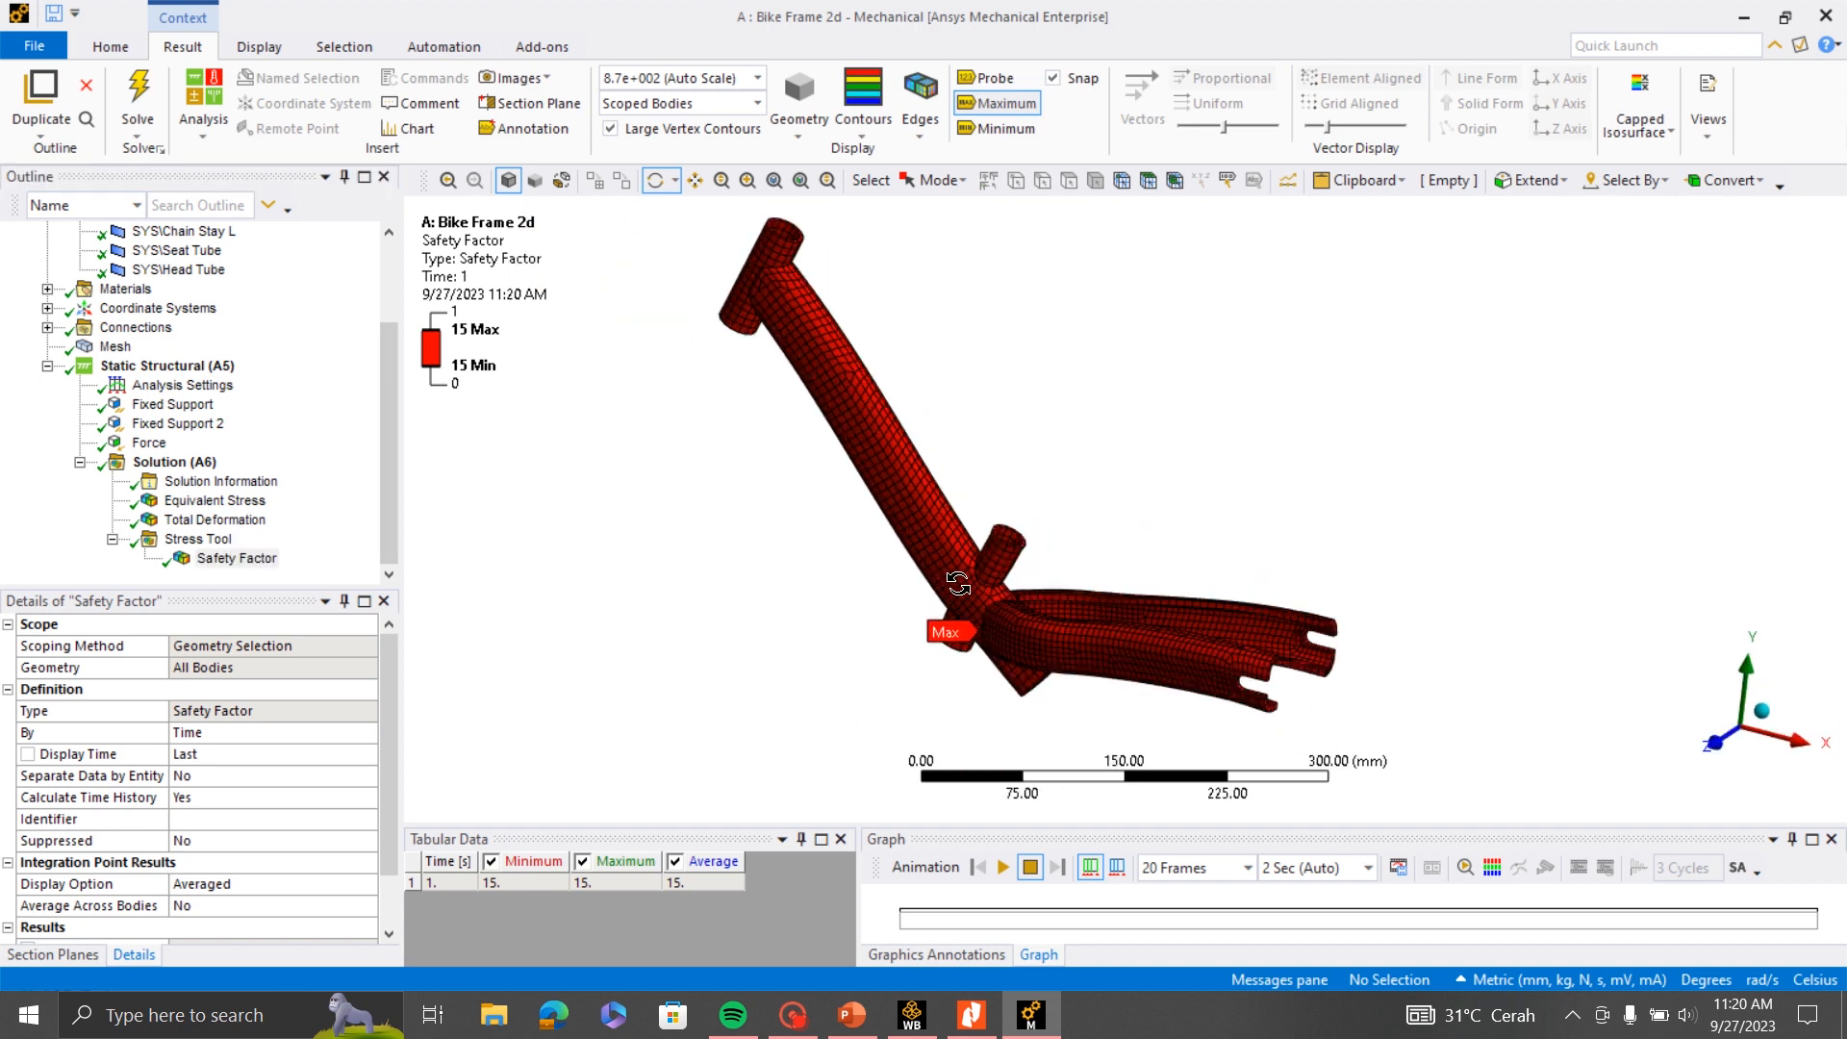
left_click(204, 501)
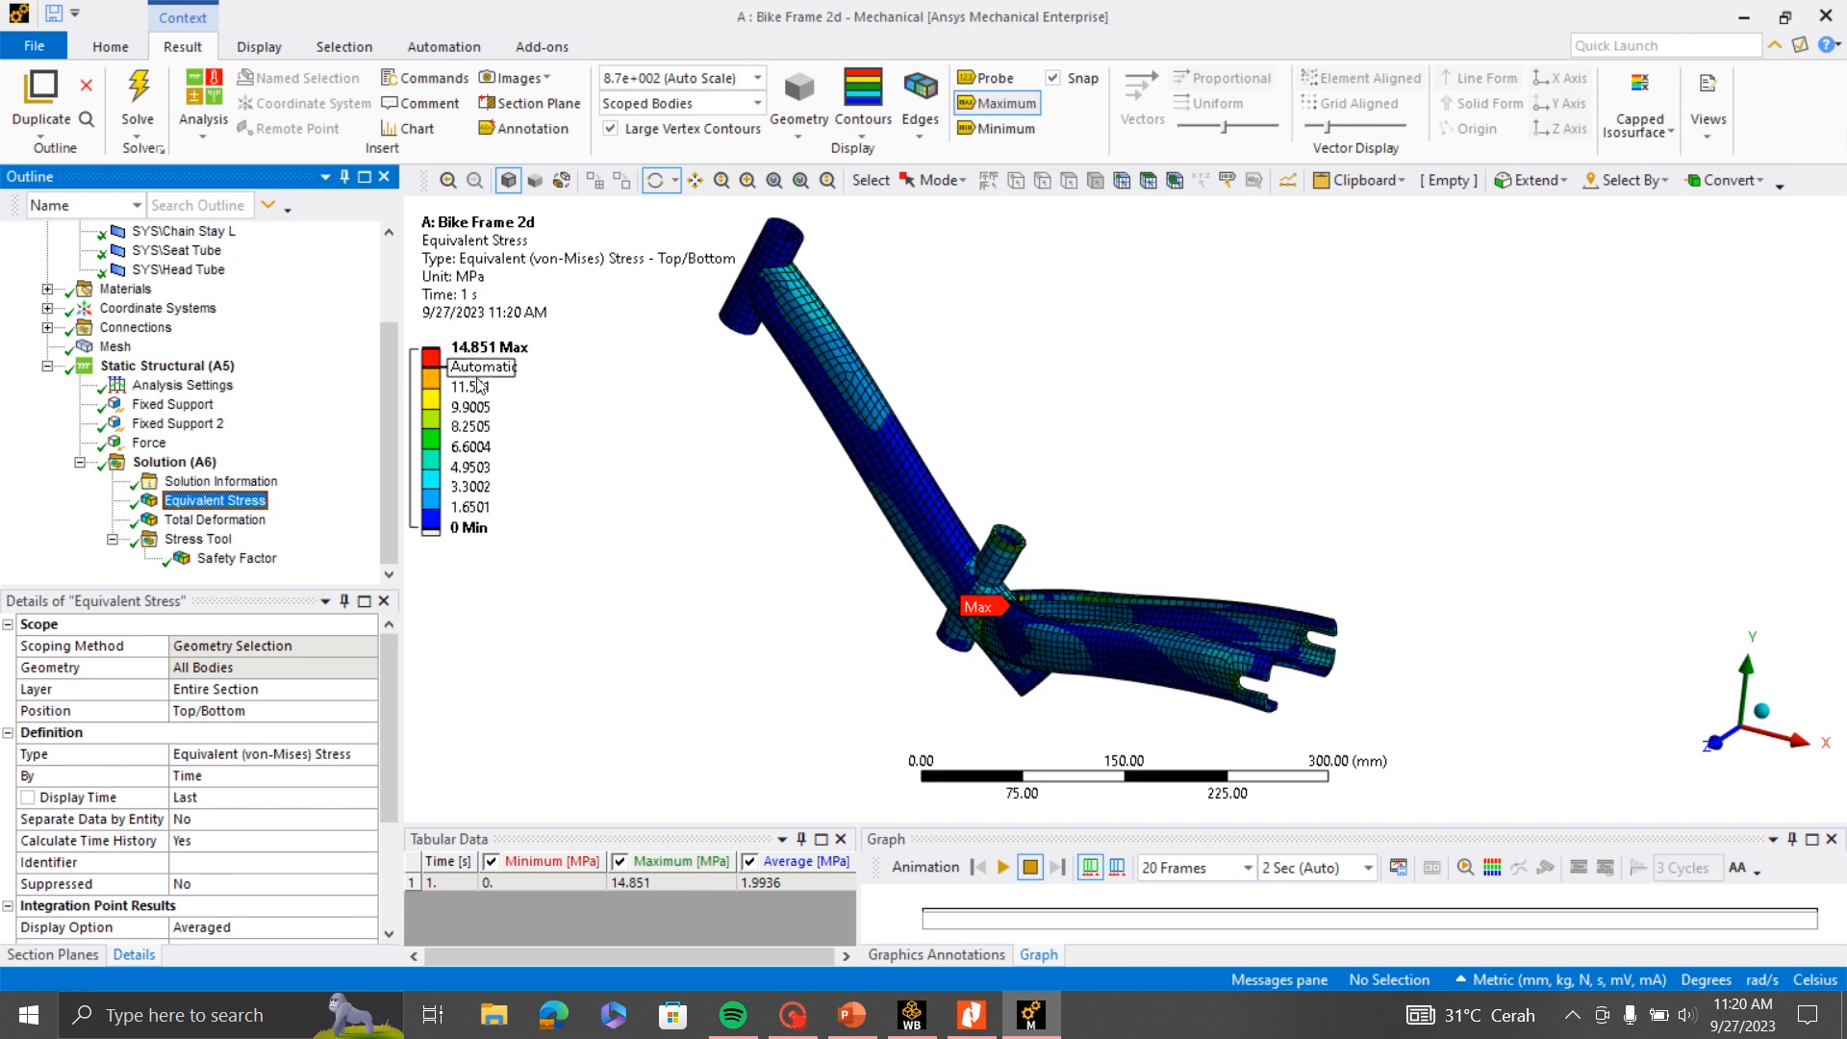
left_click_drag(788, 556, 1383, 580)
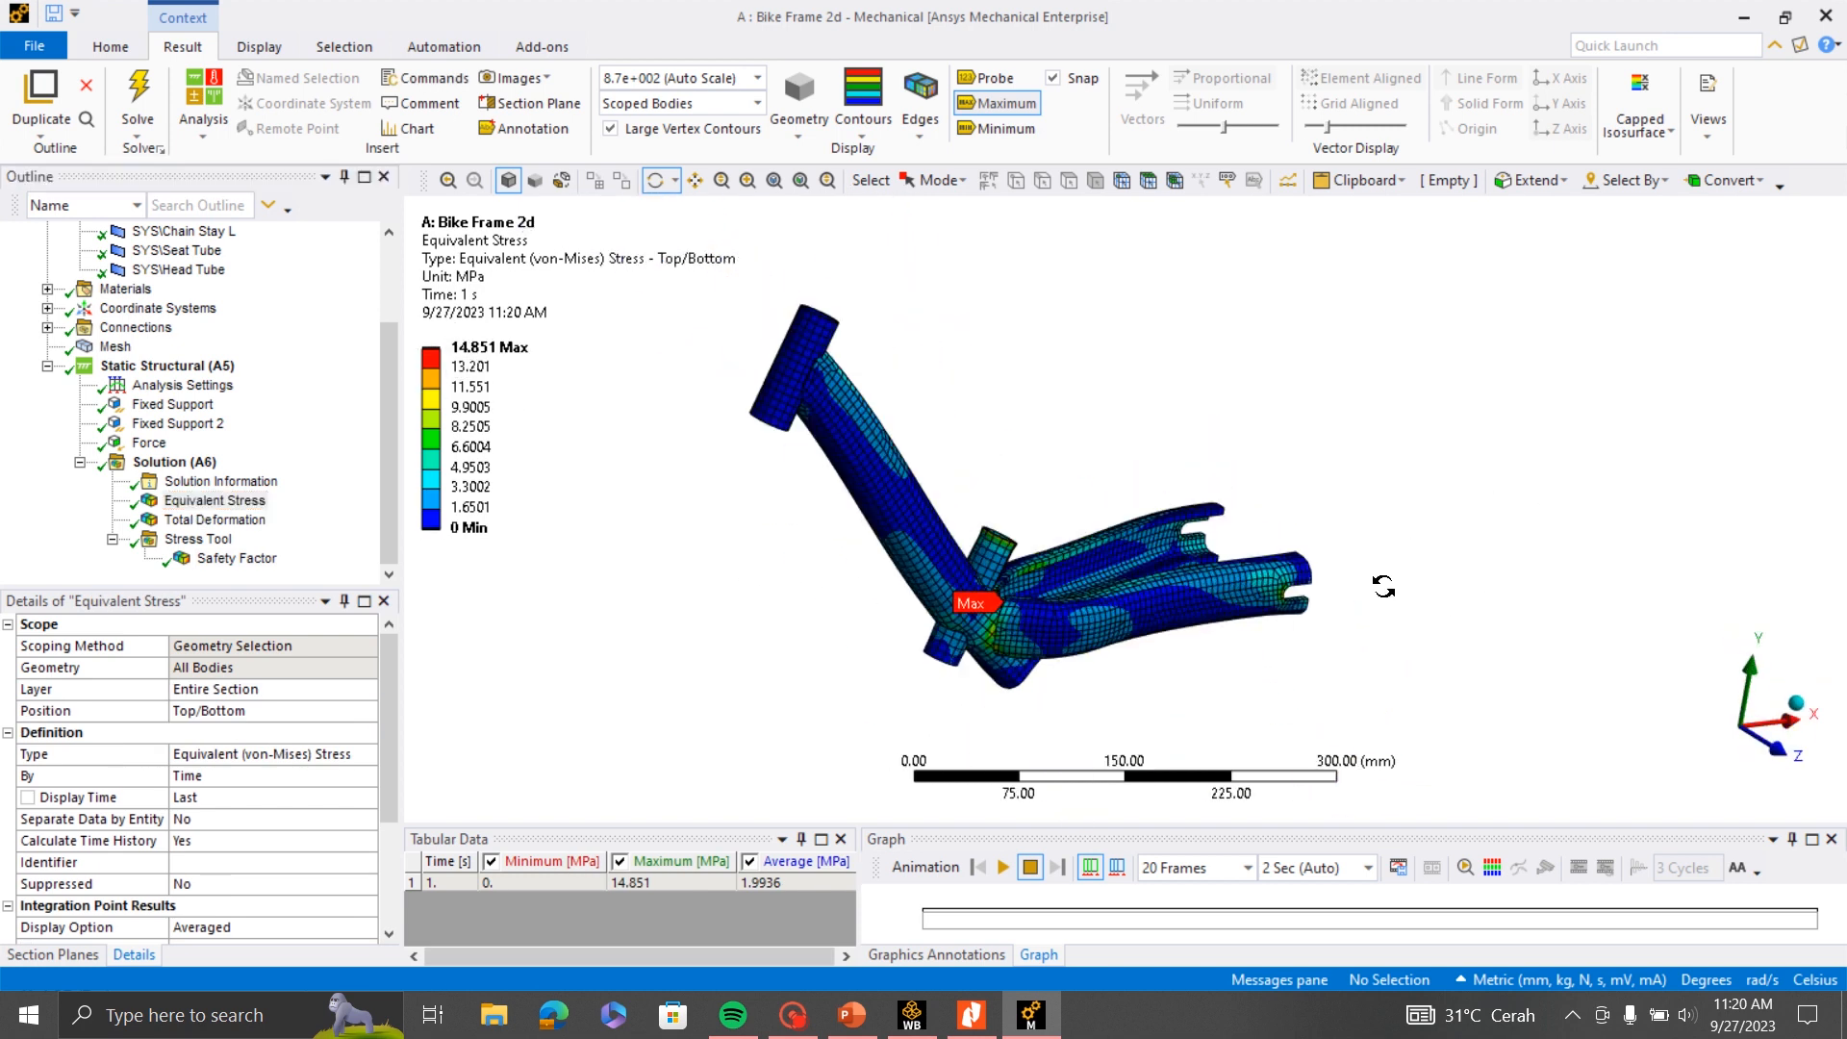
- Set the Force magnitude to 2000 N and solve the analysis again
left_click(149, 443)
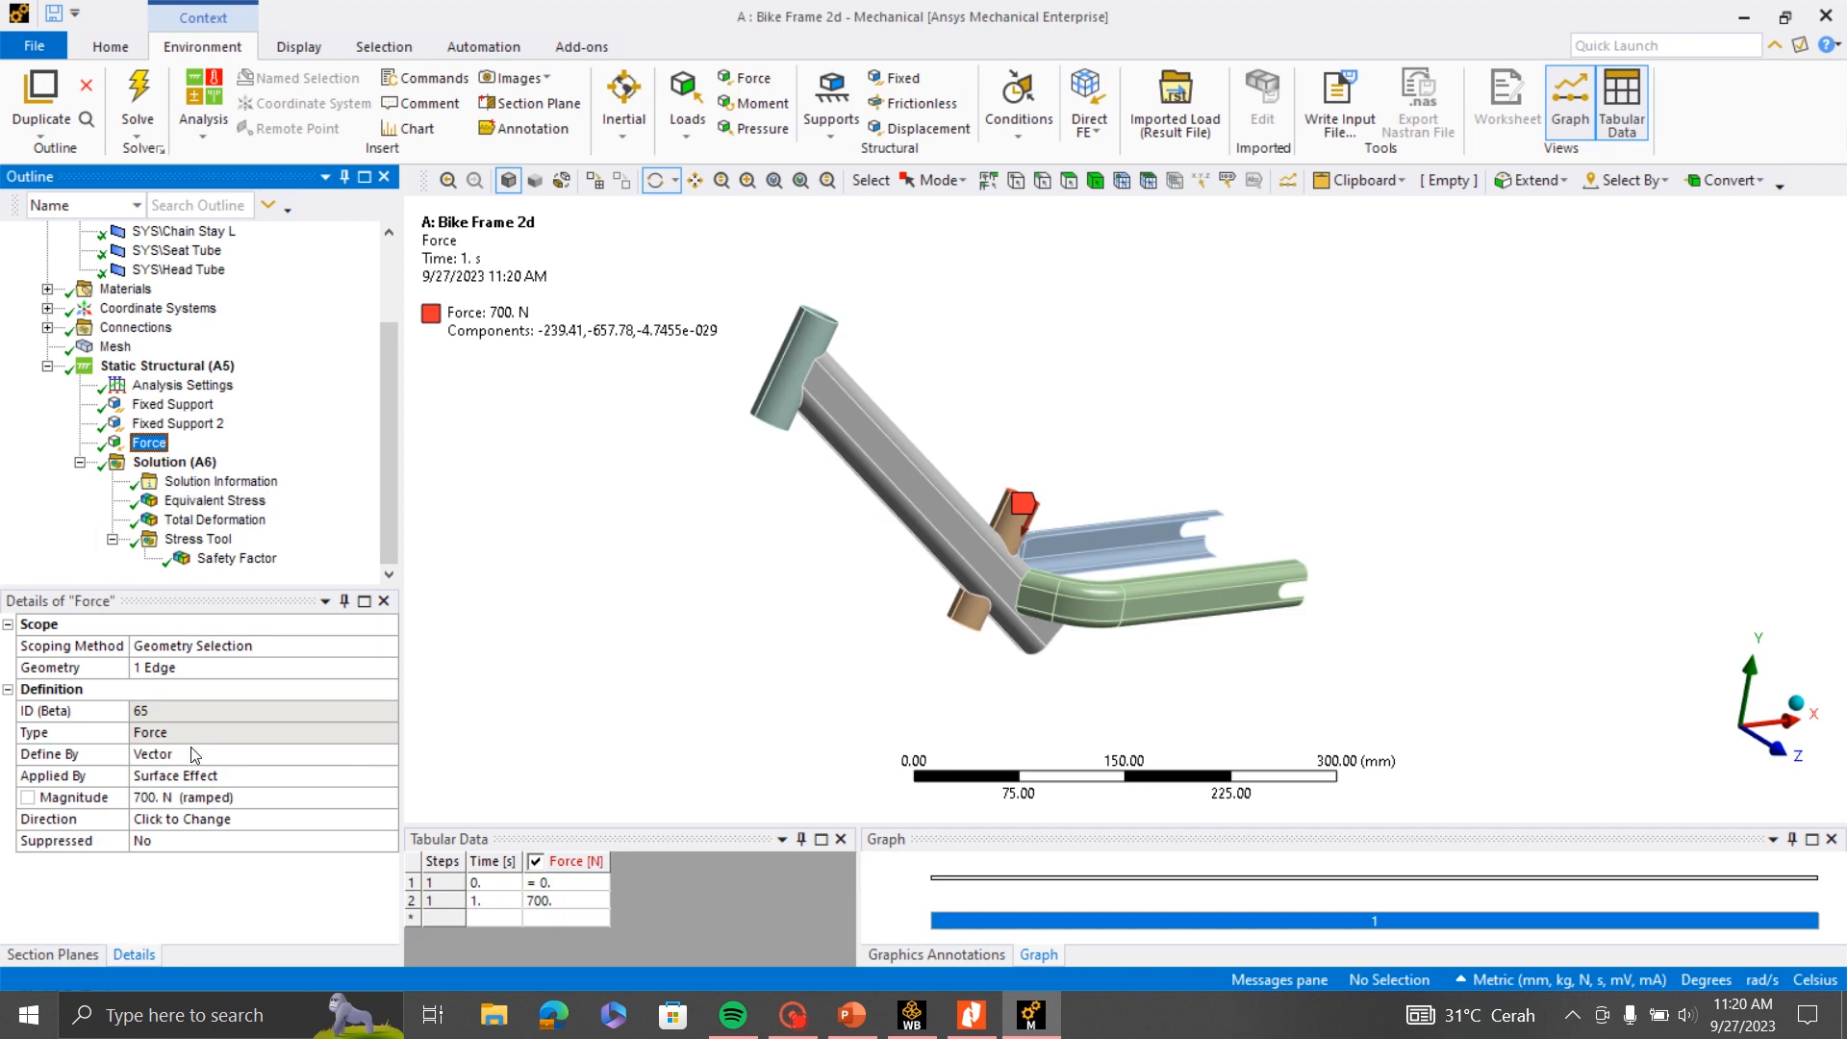
left_click(153, 799)
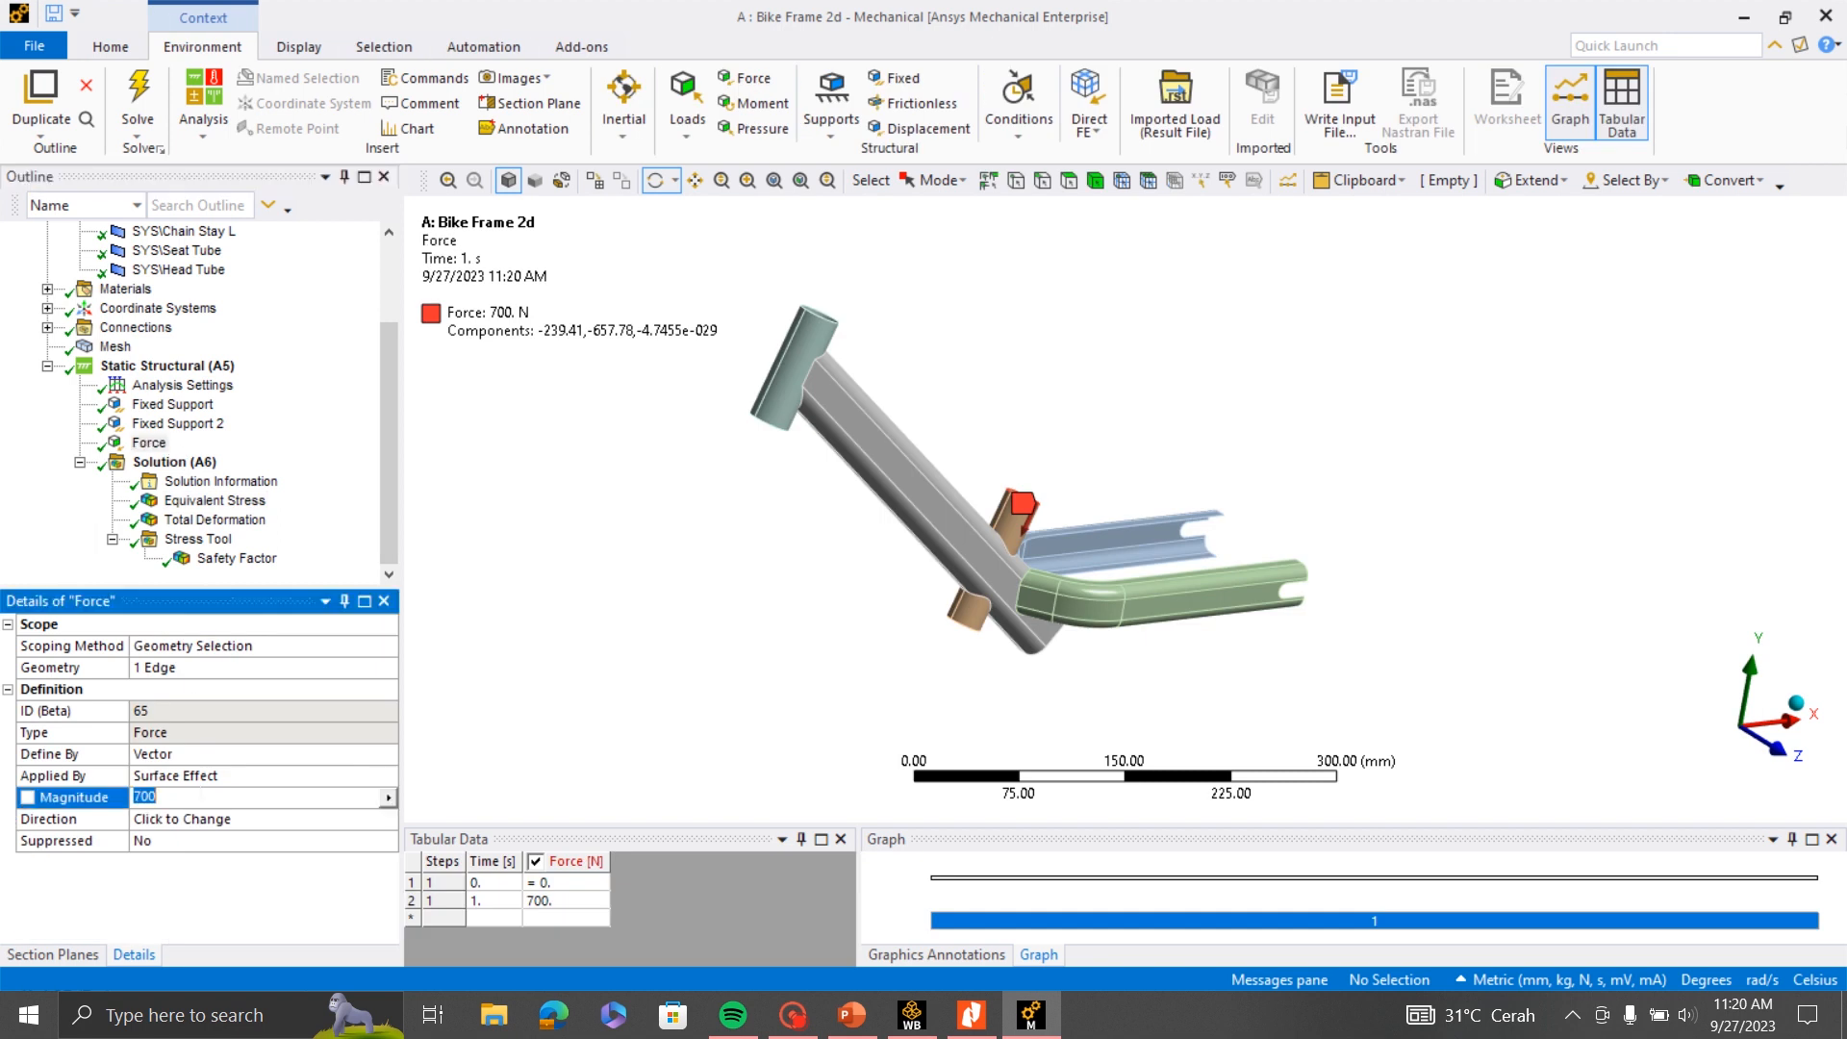
type("2000")
key("Return")
left_click(137, 96)
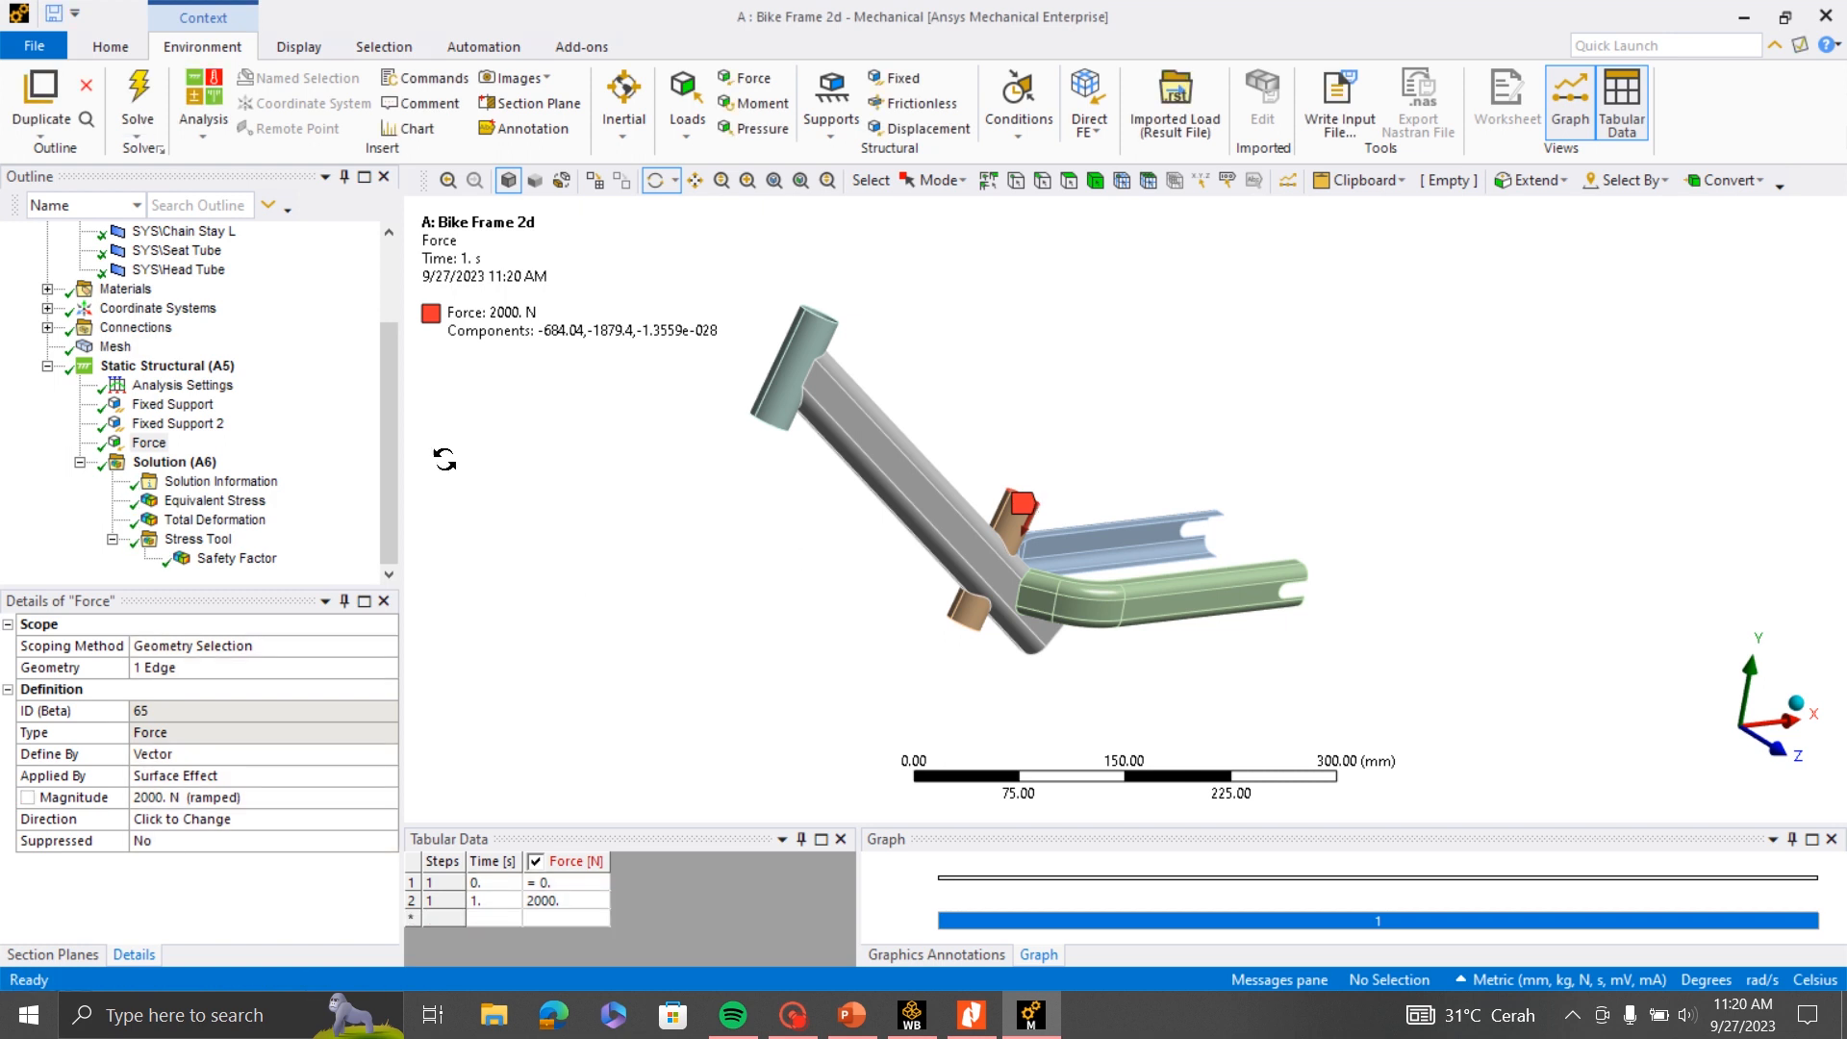
- Display the updated Safety Factor result and inspect the joints between the Seat Tube and the chain stays up close
left_click_drag(705, 322, 1083, 534)
left_click(231, 560)
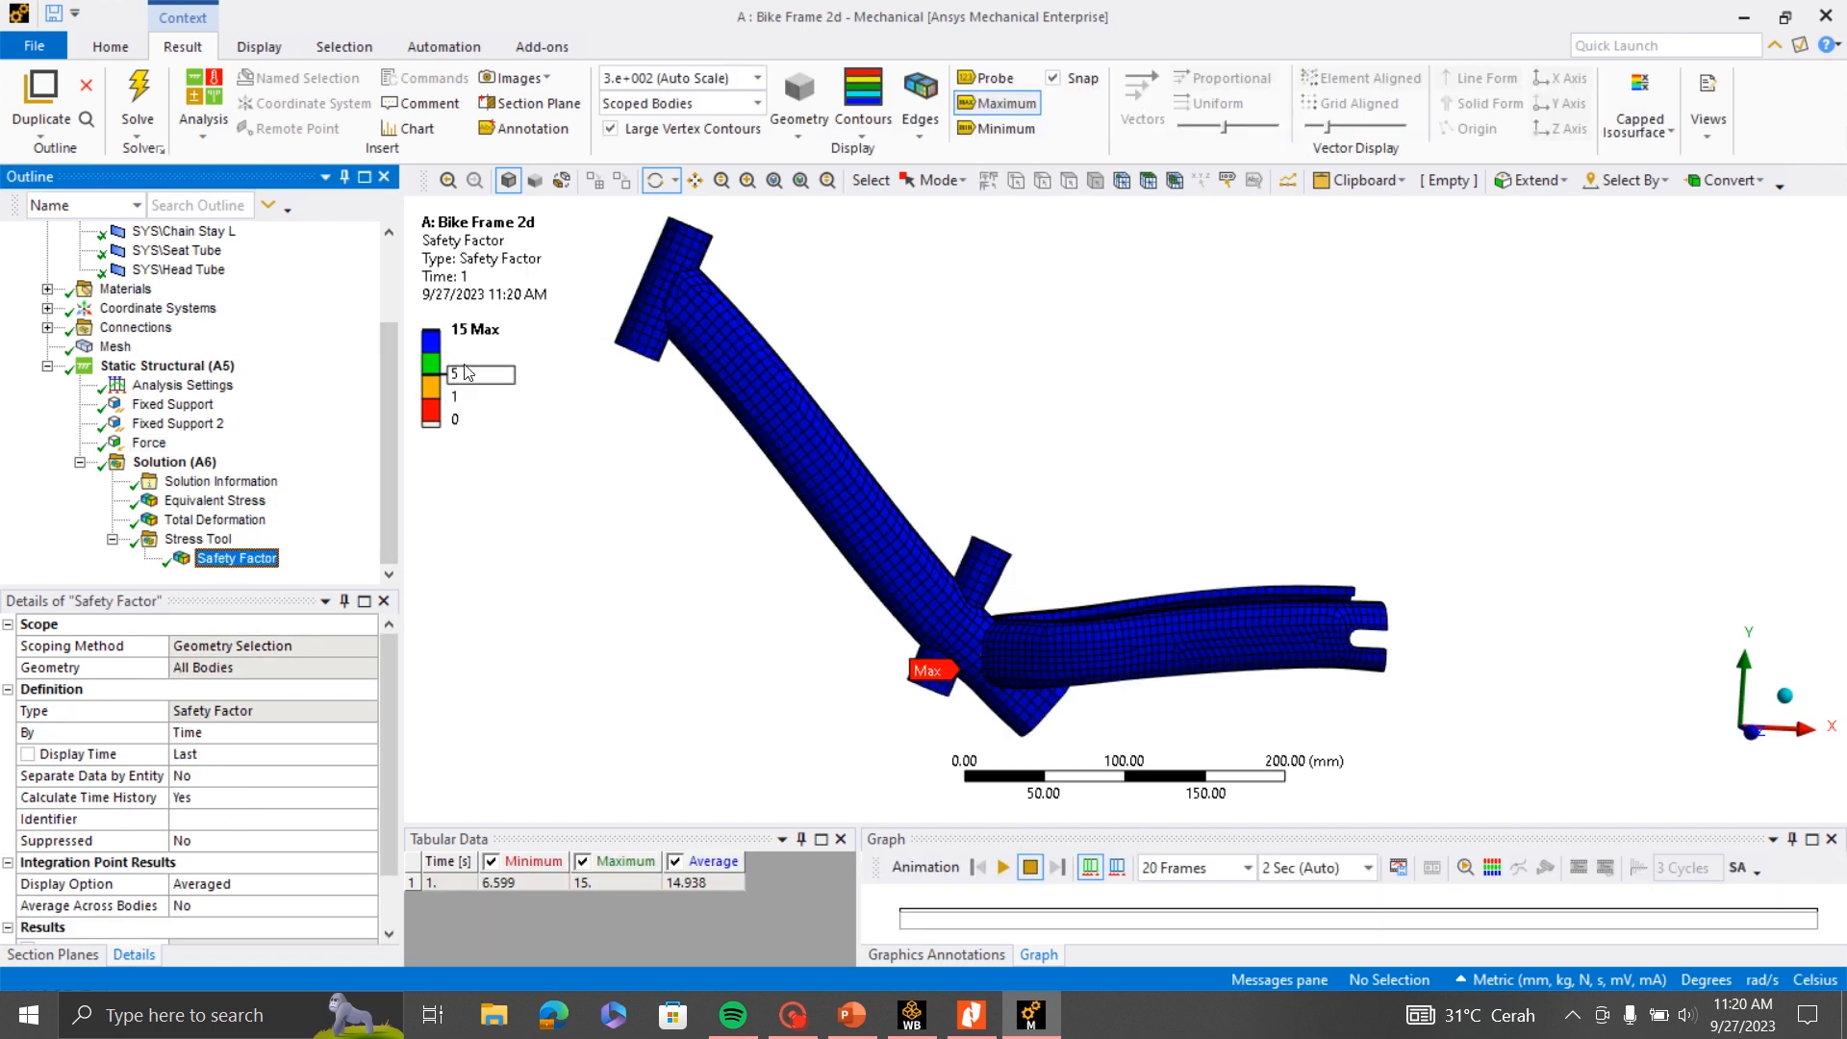
scroll(1289, 629, "up", 2)
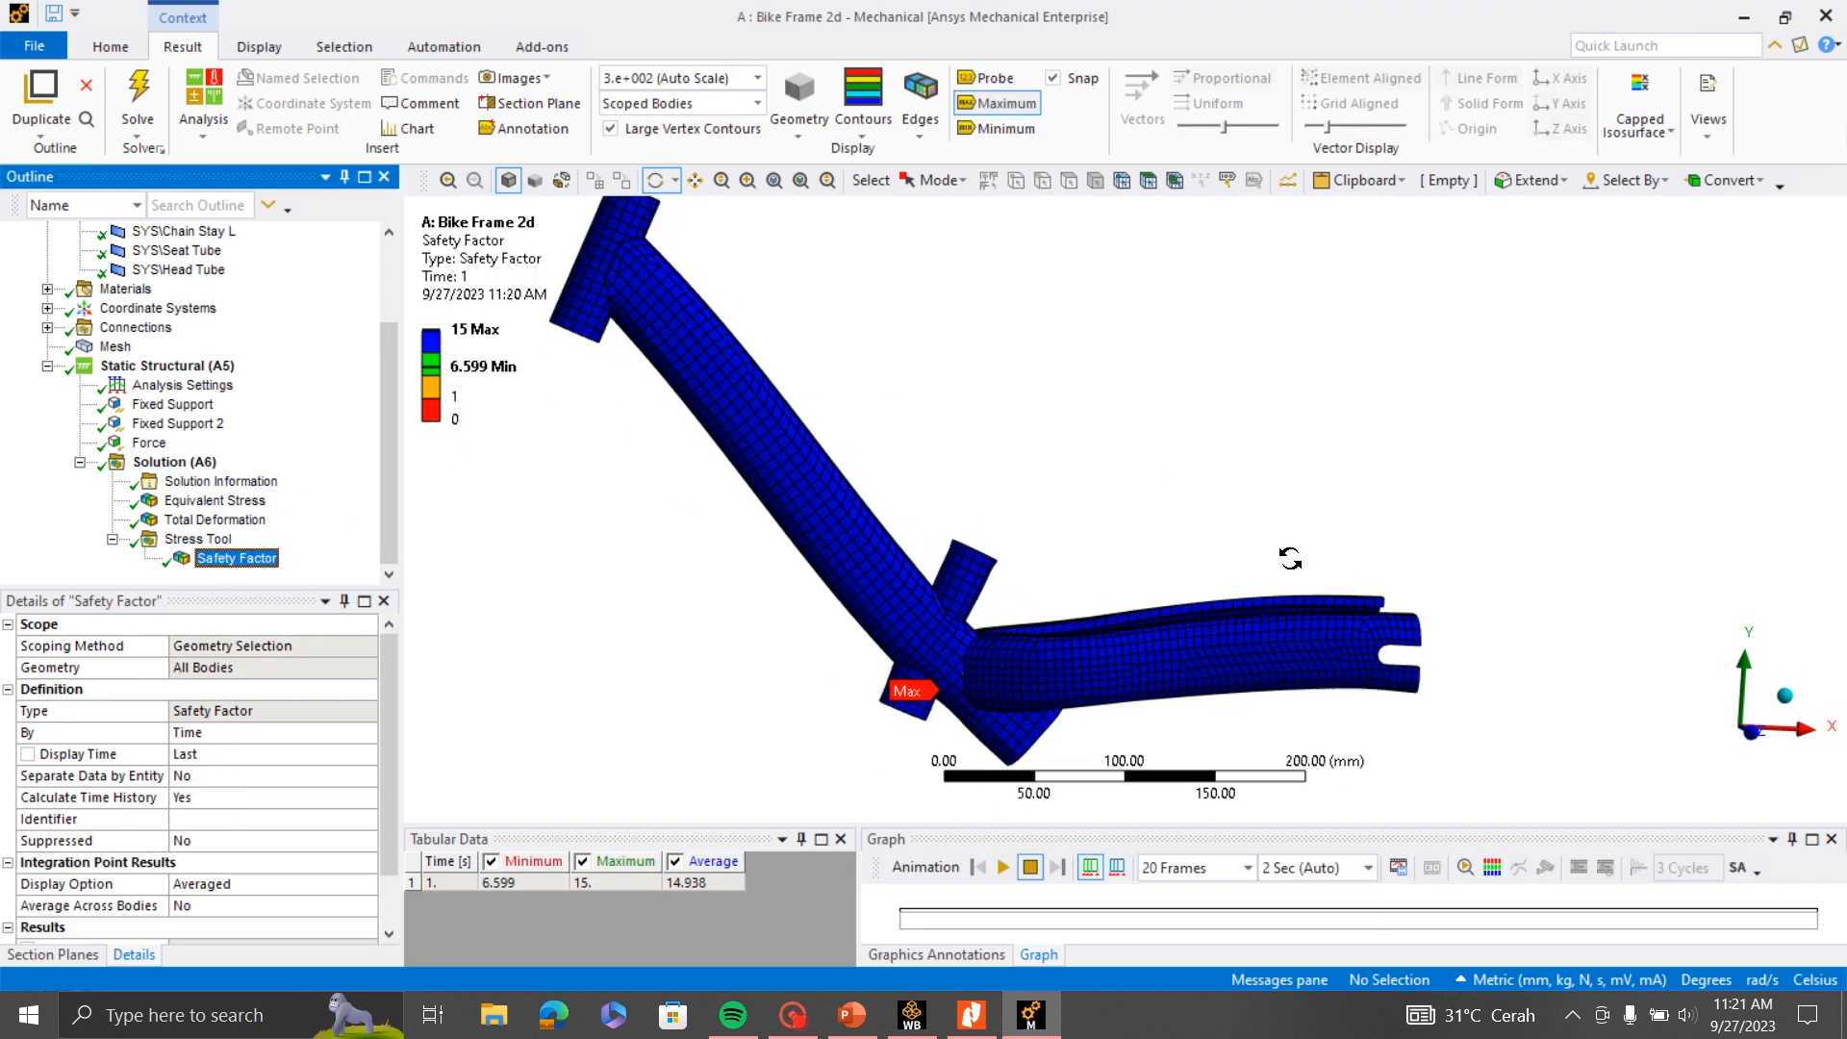
left_click_drag(1284, 556, 1085, 566)
scroll(1102, 555, "up", 10)
scroll(1312, 468, "down", 10)
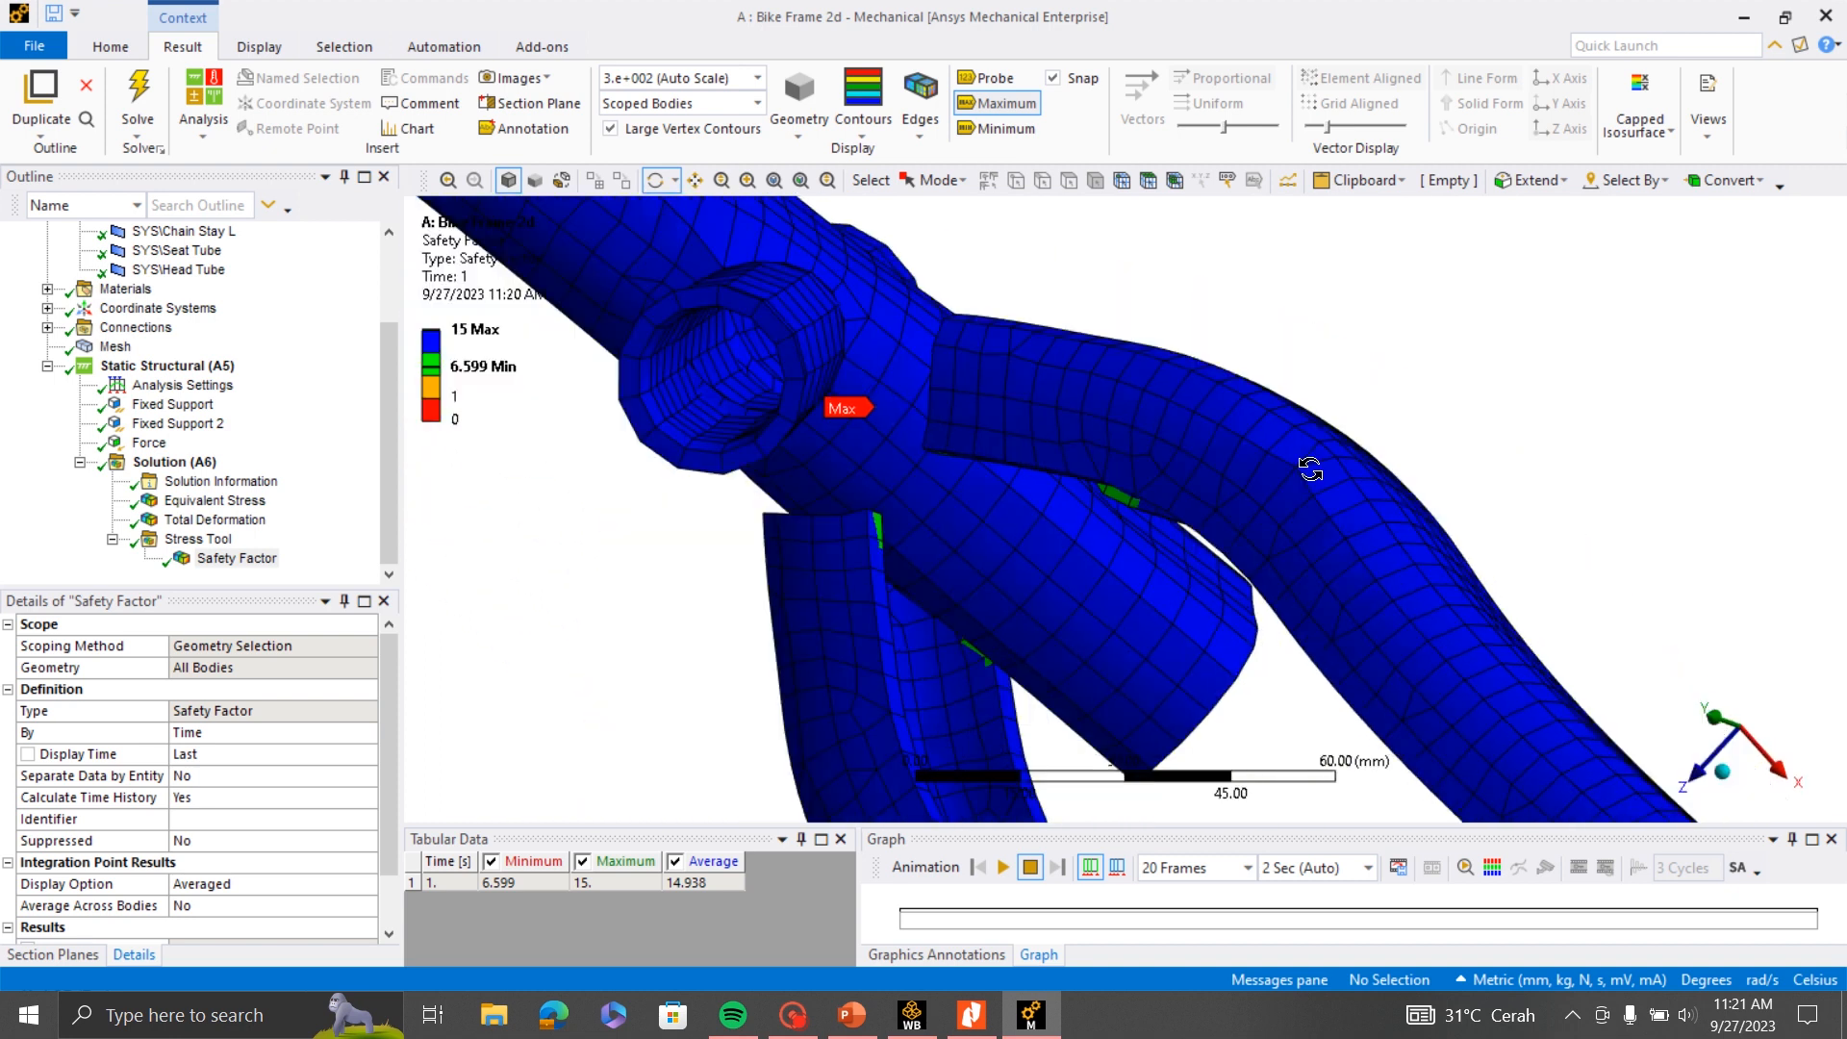
left_click_drag(1311, 473, 1321, 517)
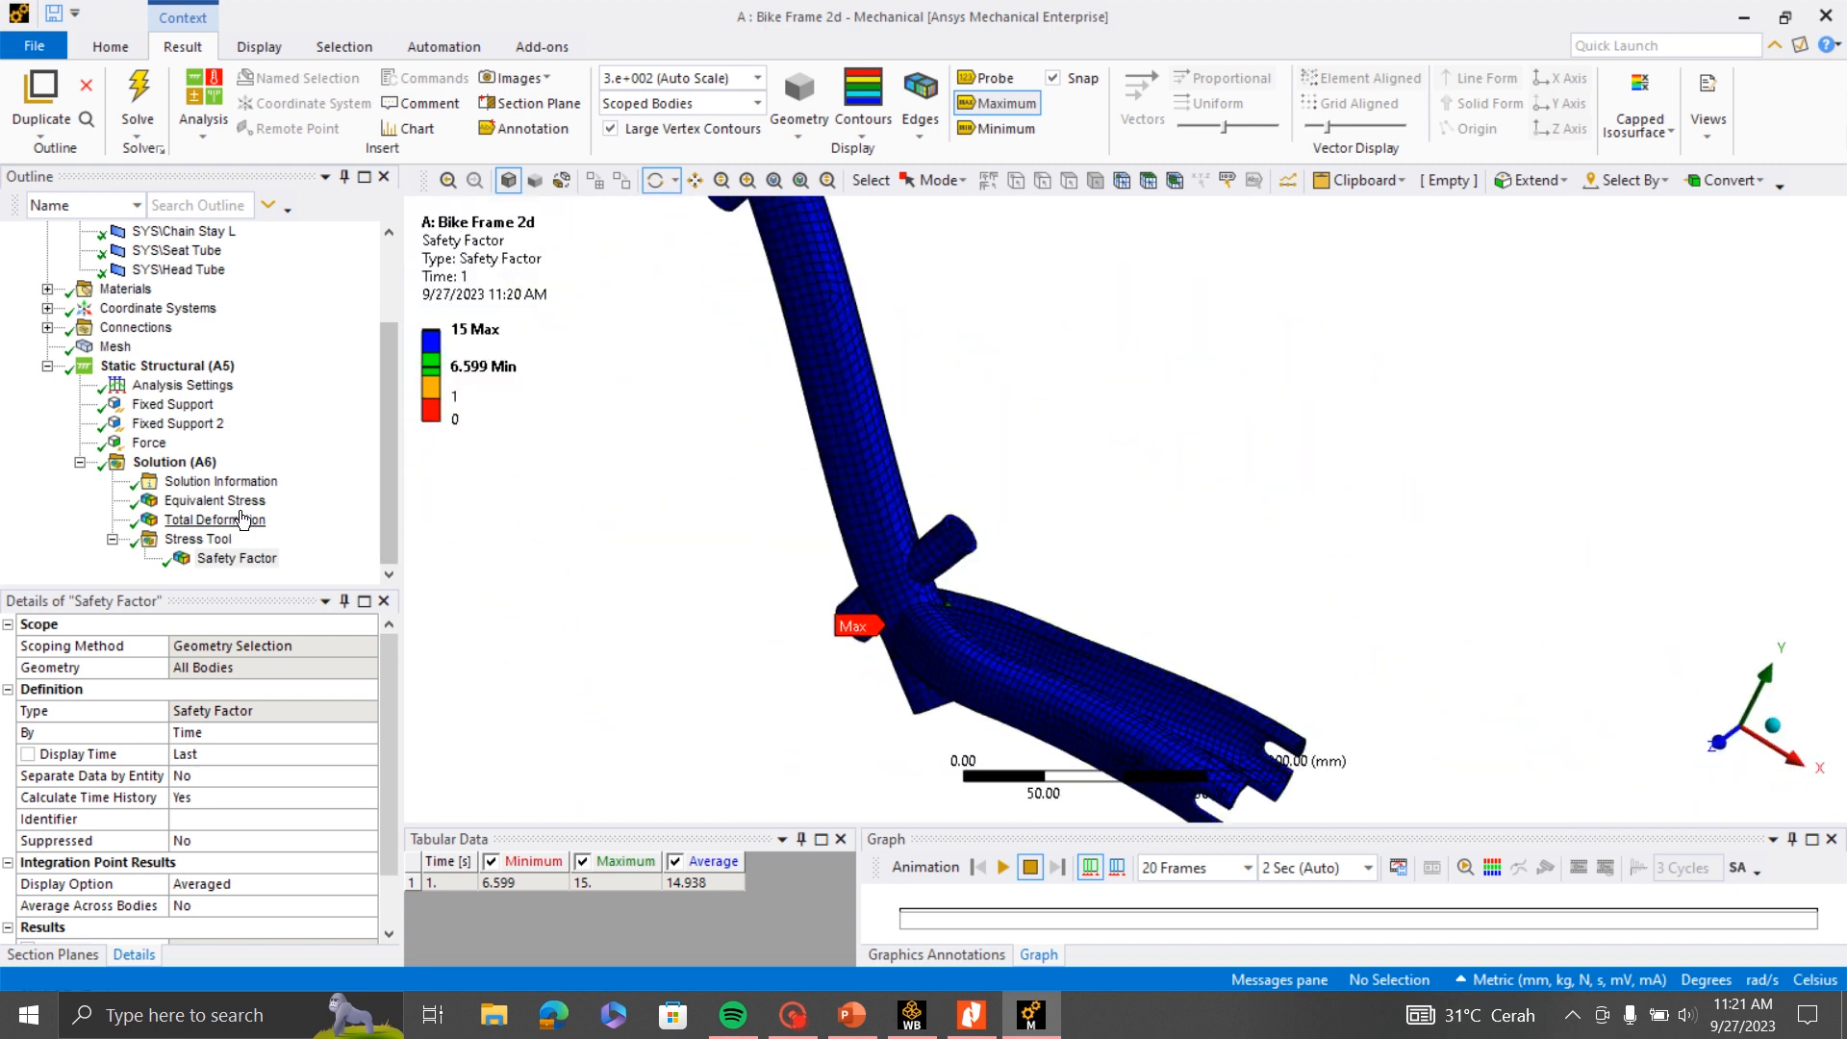
- Display the updated Equivalent Stress result and examine its distribution and maximum location over the whole frame
left_click(214, 500)
scroll(1039, 589, "down", 8)
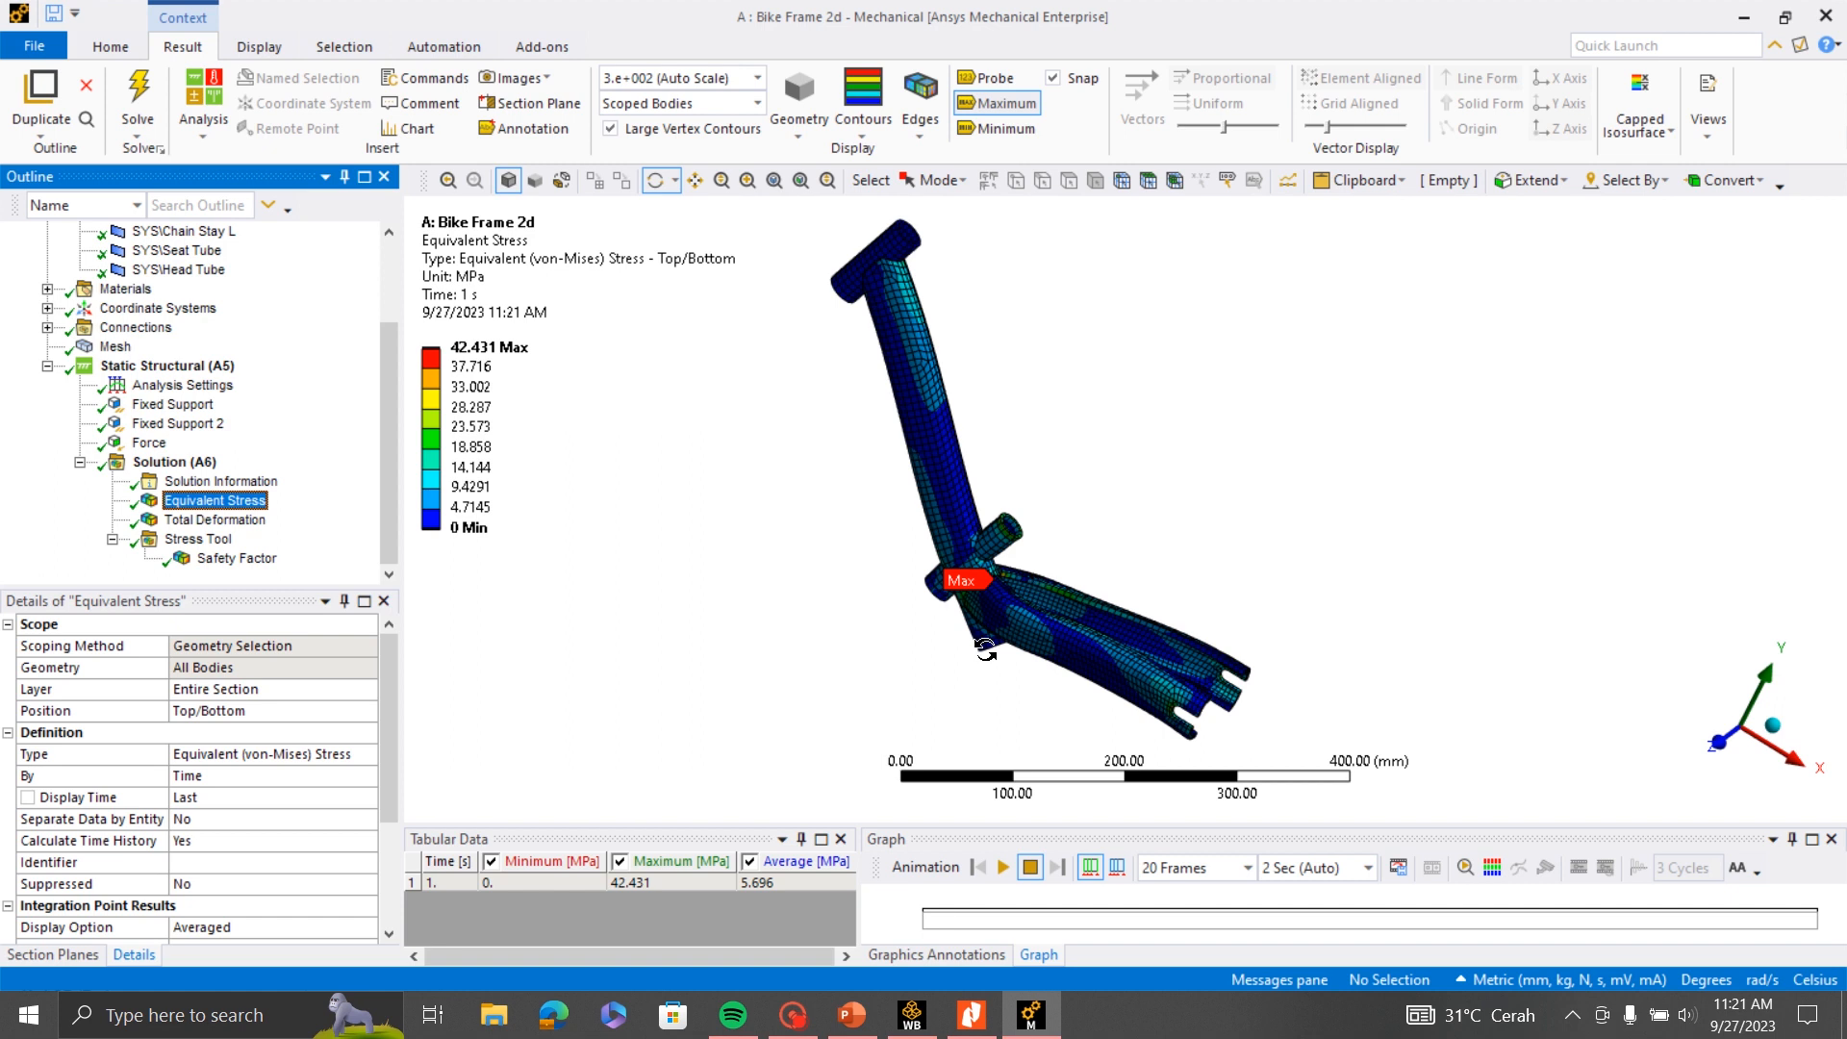
scroll(925, 654, "up", 4)
left_click_drag(925, 654, 1263, 557)
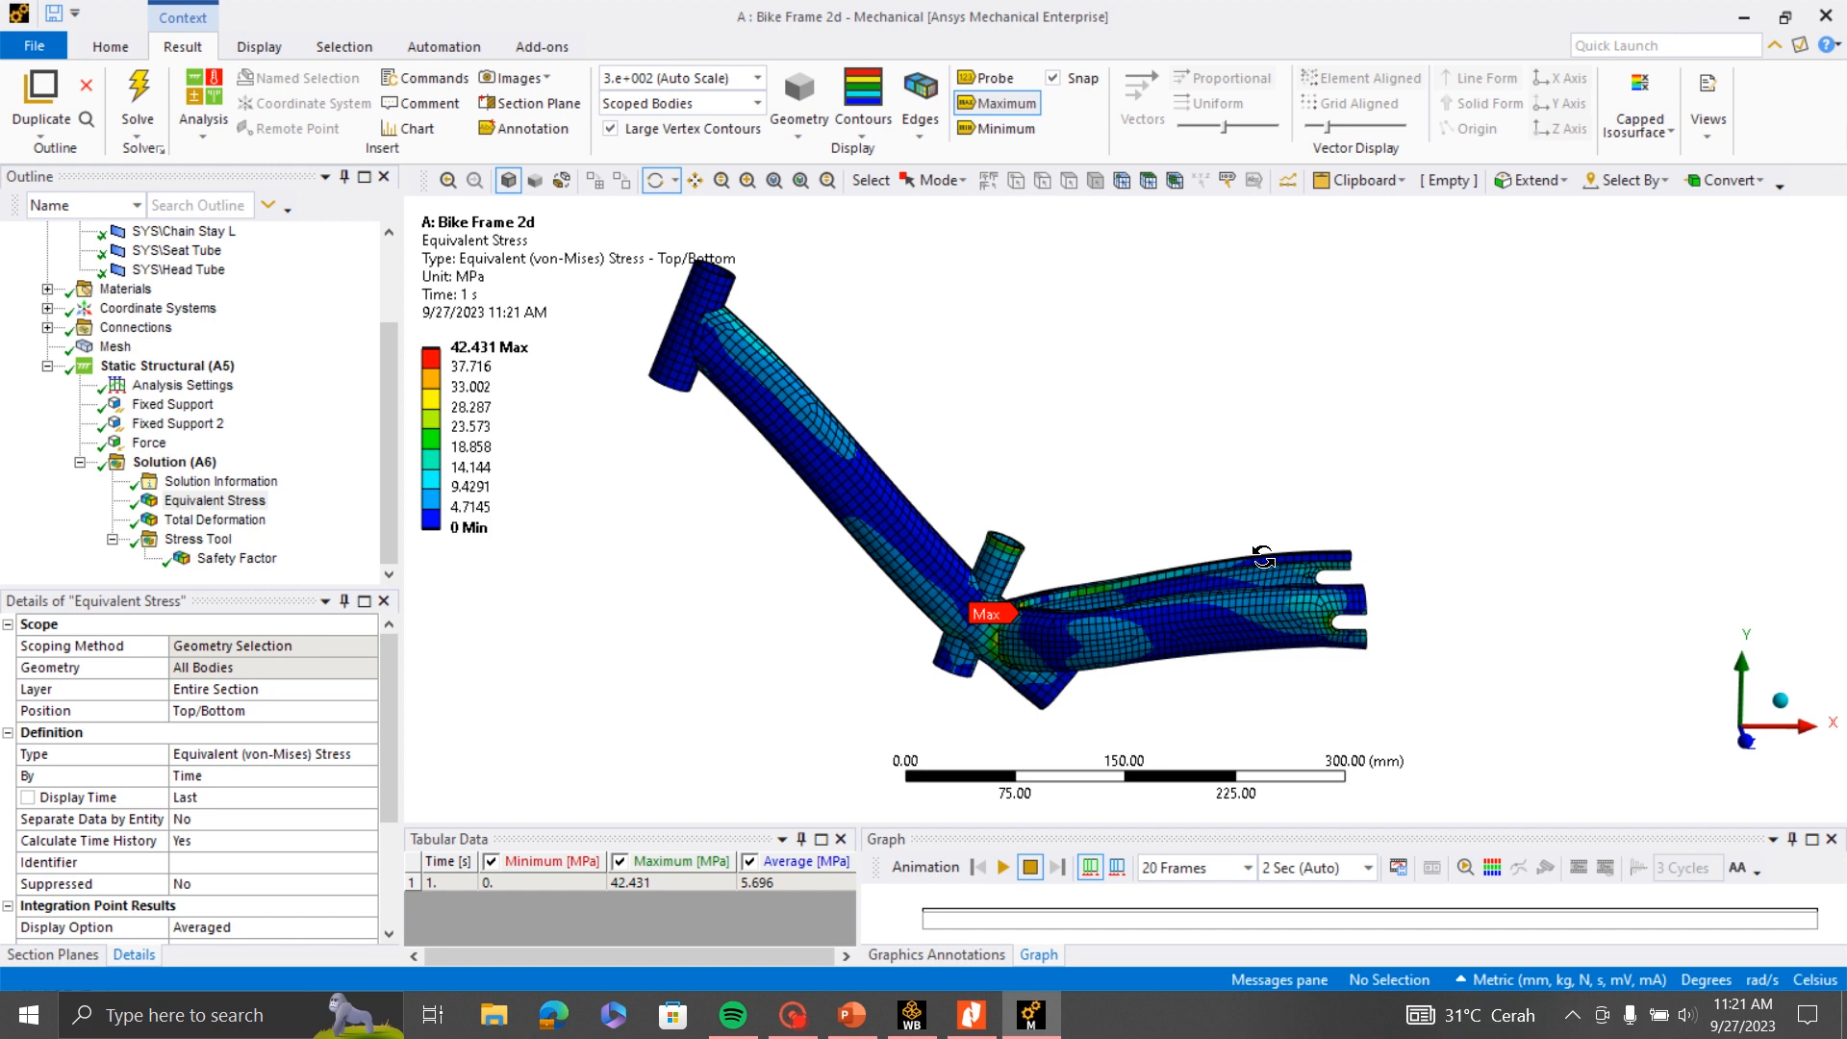
mouse_move(806, 1028)
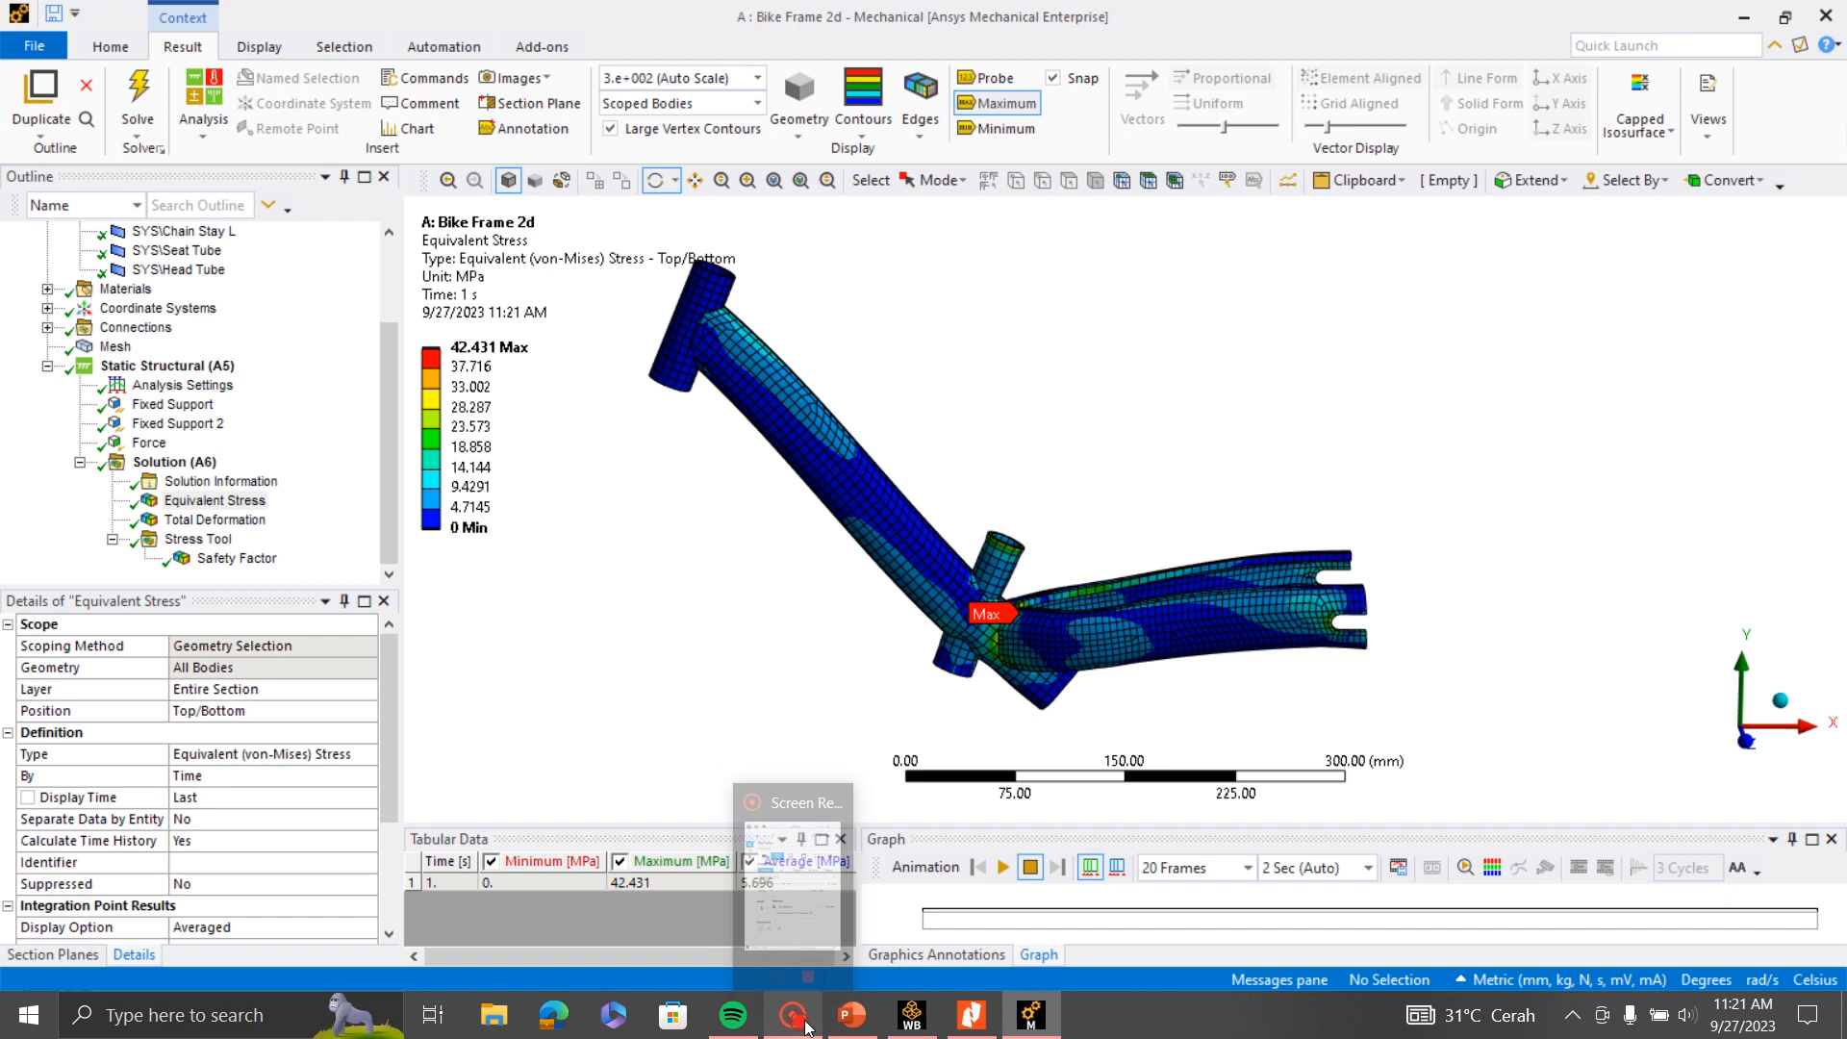